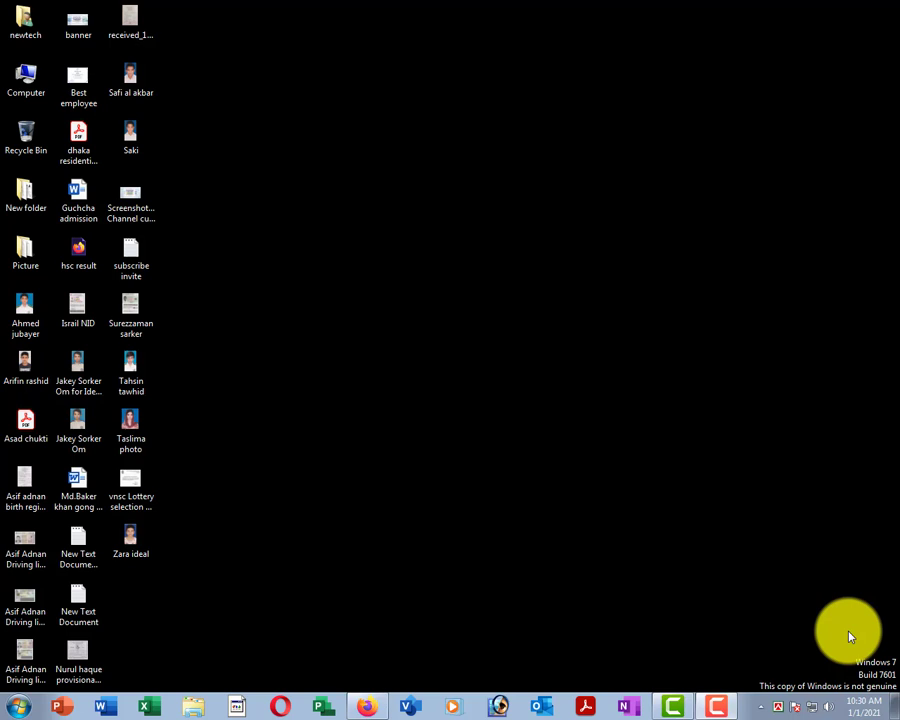
# Refresh the desktop, then launch Microsoft Word from All Programs in the Start menu.
pyautogui.rightClick(398, 281)
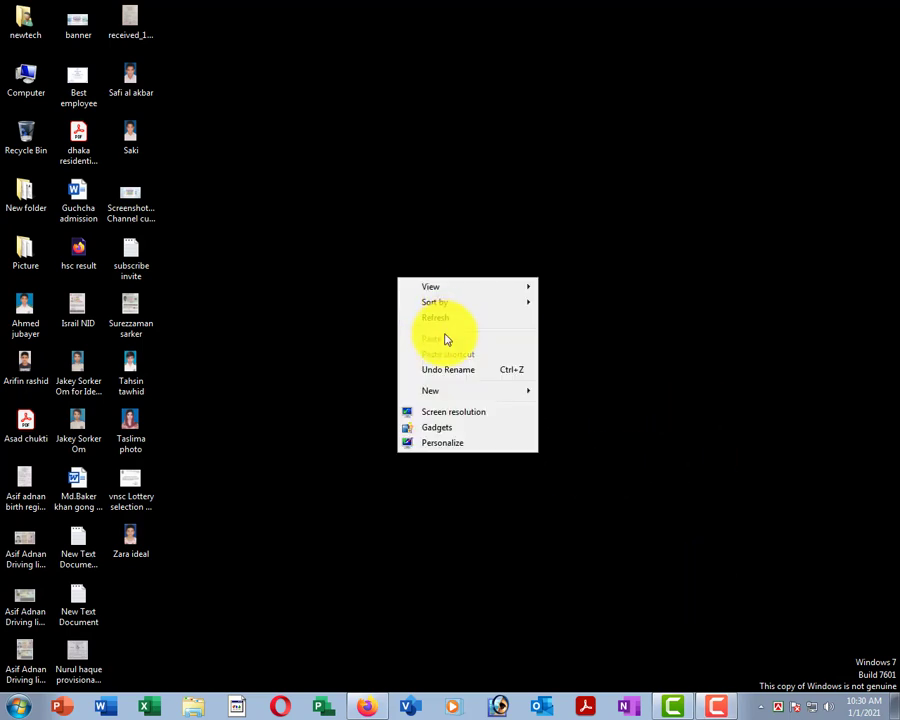
pyautogui.click(437, 318)
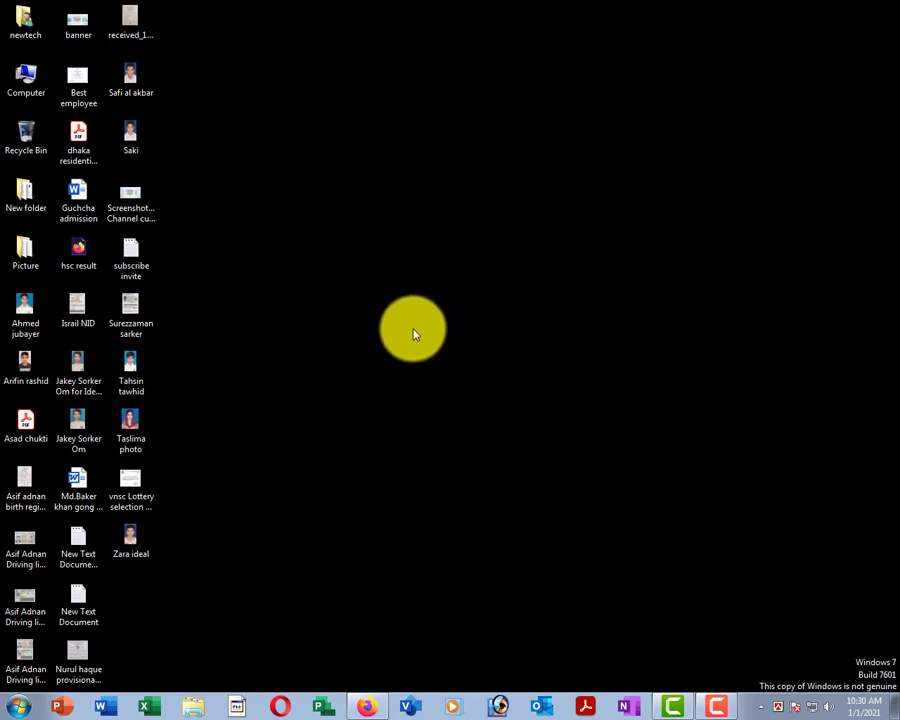
pyautogui.click(14, 708)
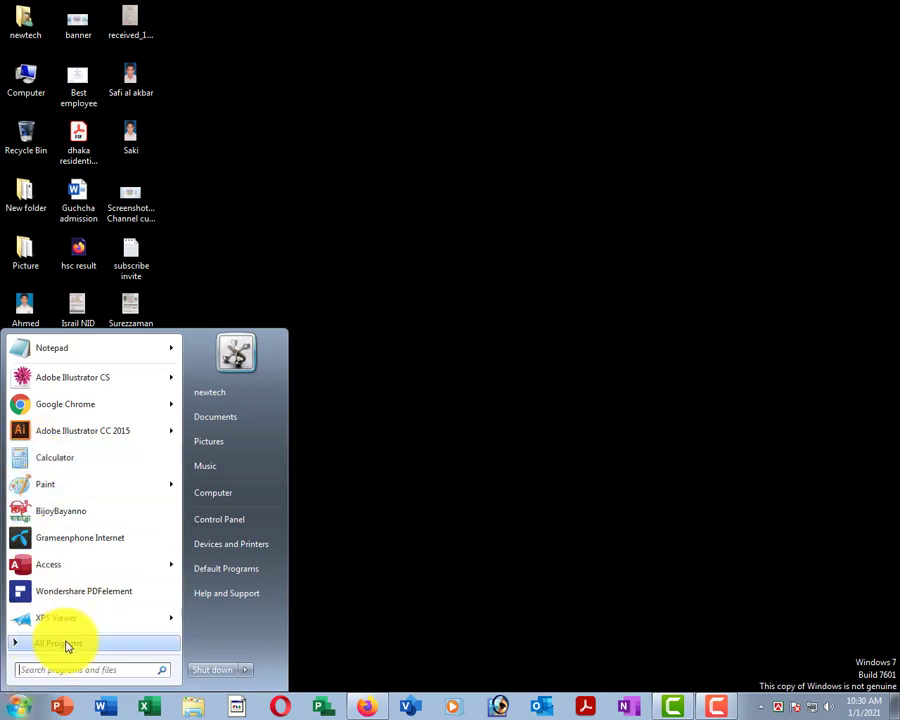
pyautogui.click(64, 643)
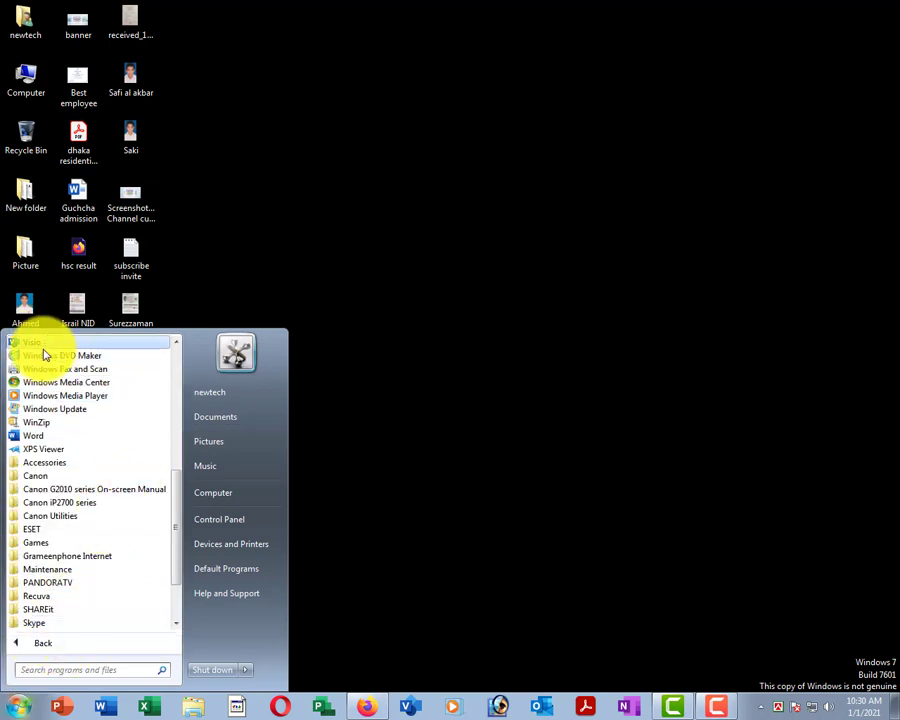
pyautogui.click(66, 437)
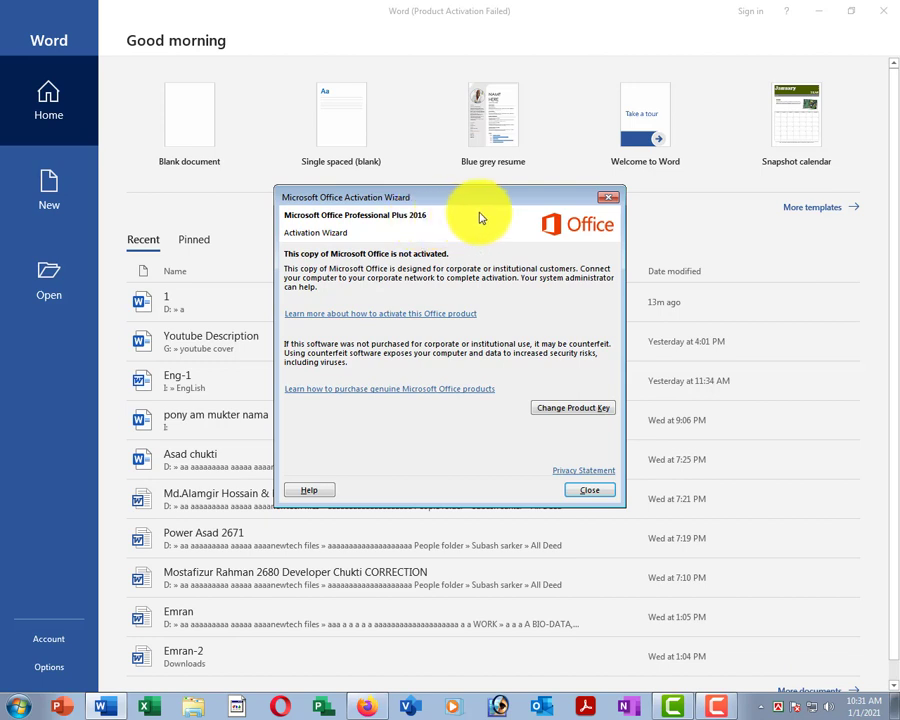
# Dismiss the Office Activation Wizard and create a blank document, Document1.
pyautogui.click(612, 196)
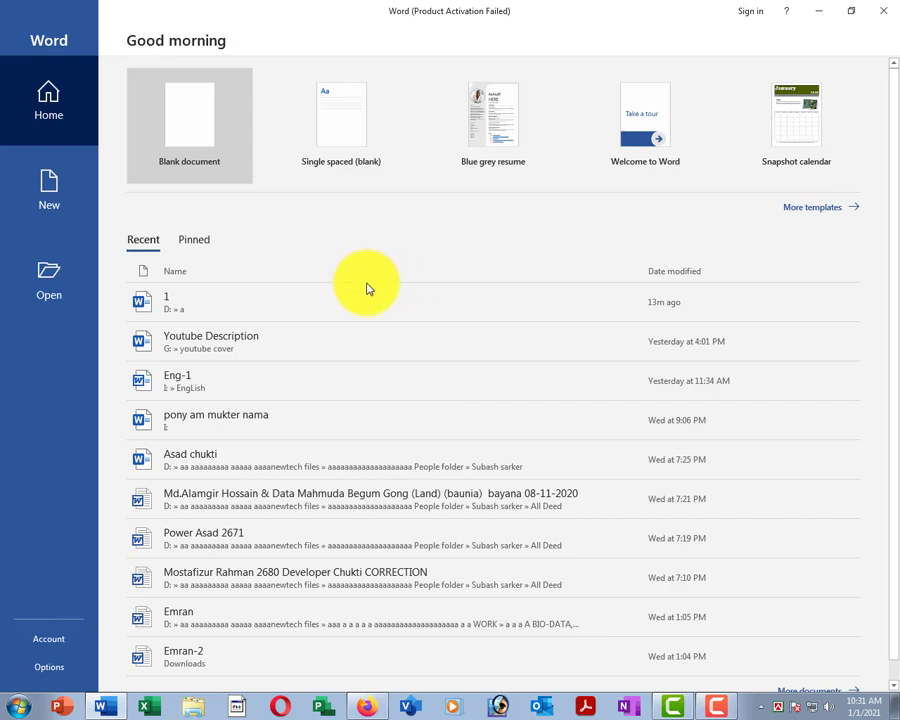
pyautogui.click(172, 135)
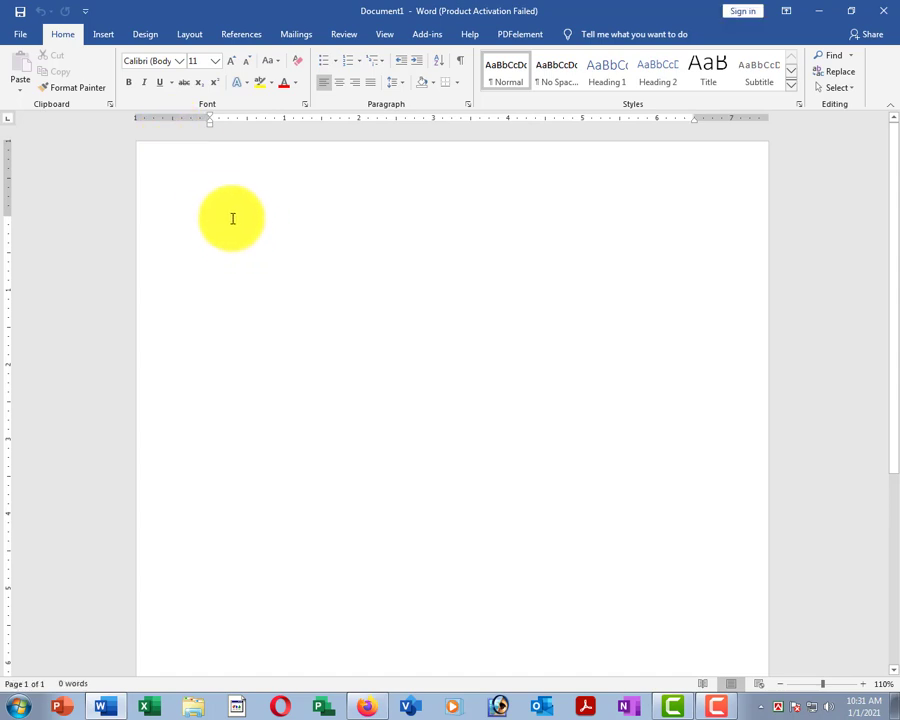
# Close Document1, create a new blank Document2 from File > New, then close Document2 too.
pyautogui.click(20, 37)
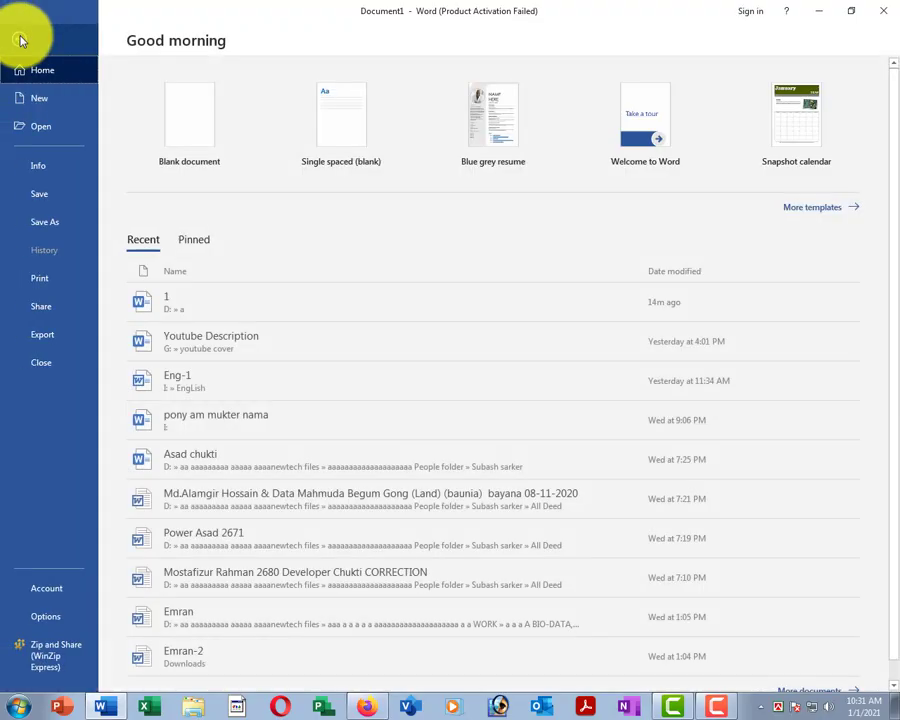
pyautogui.click(30, 362)
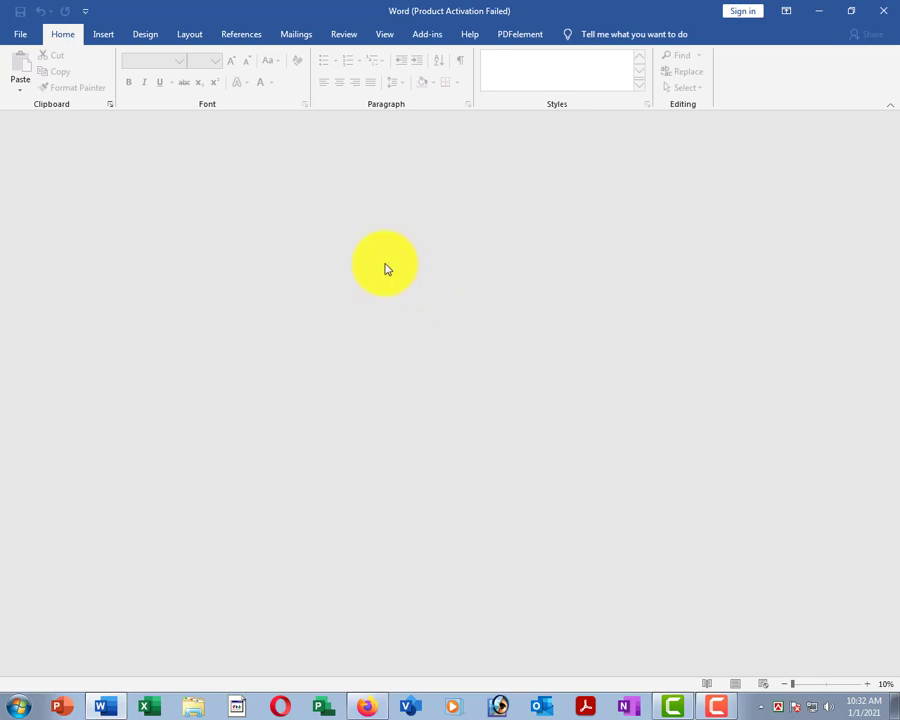
pyautogui.click(20, 36)
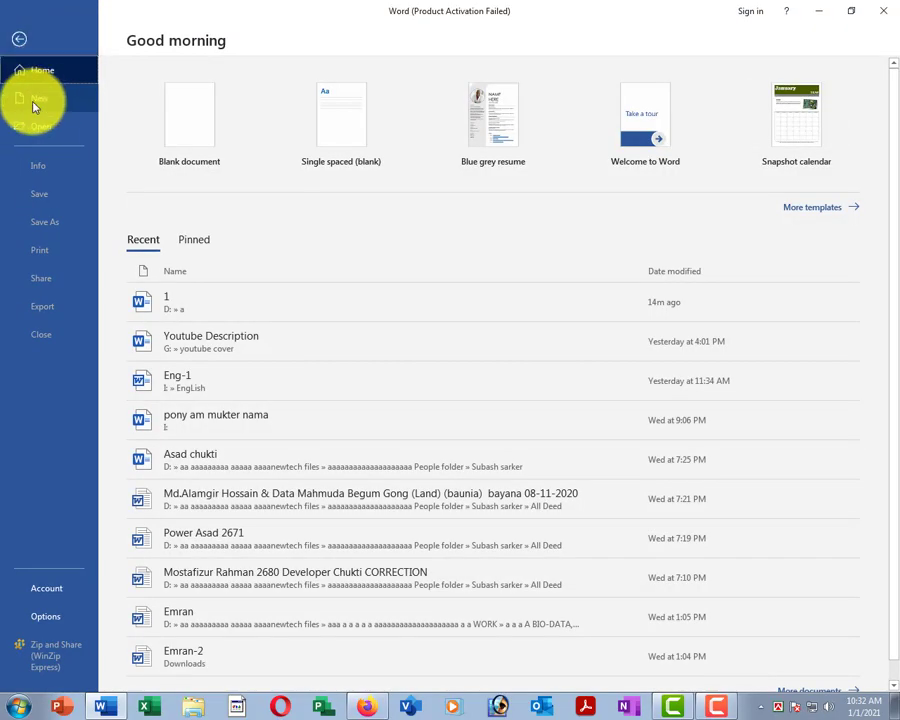
pyautogui.click(33, 99)
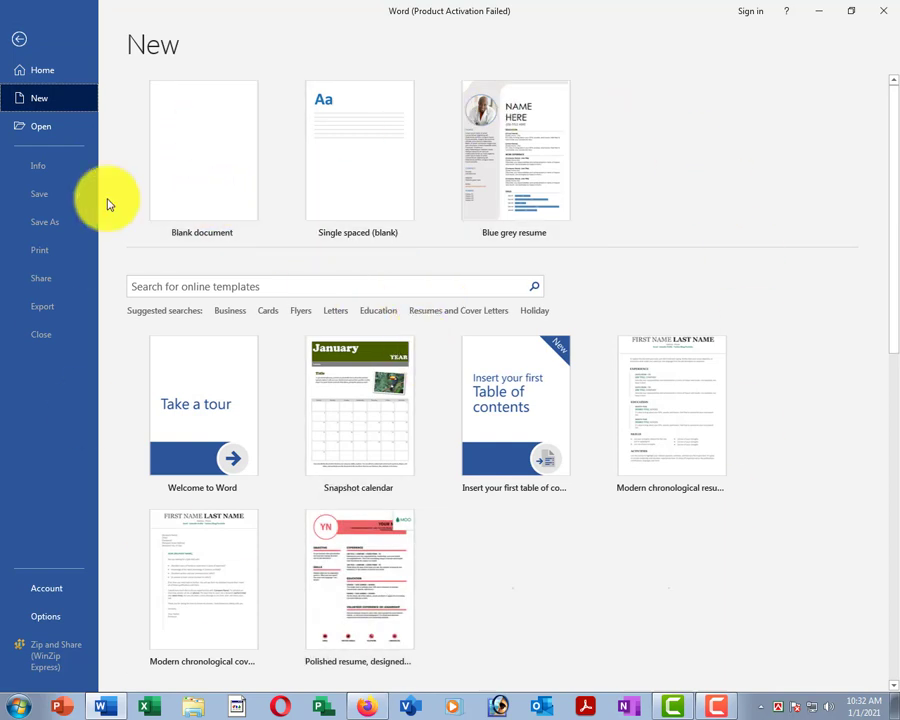
pyautogui.click(190, 190)
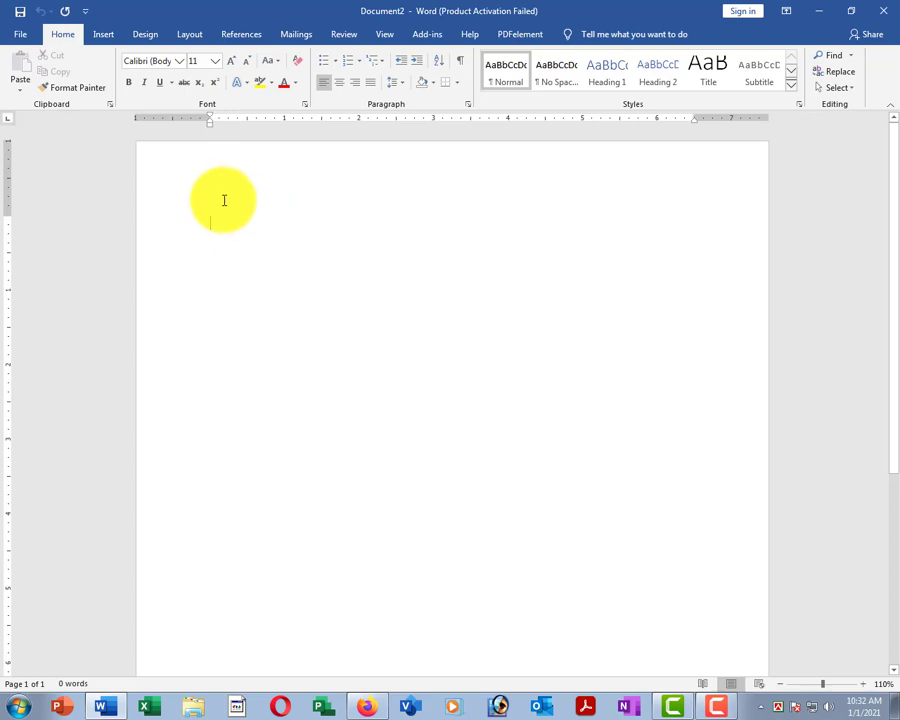
pyautogui.click(24, 40)
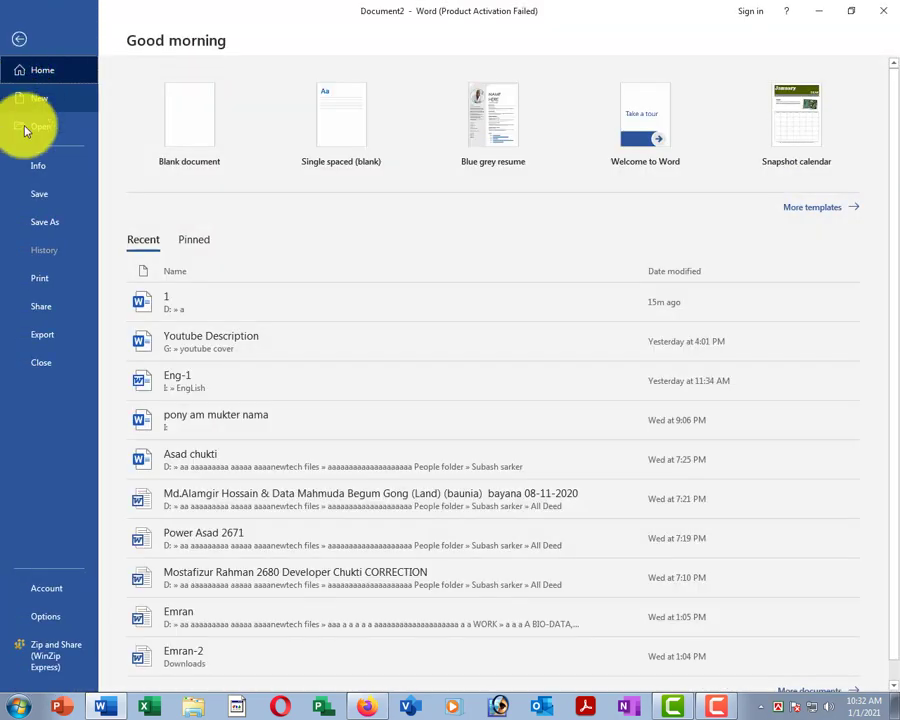
pyautogui.click(36, 366)
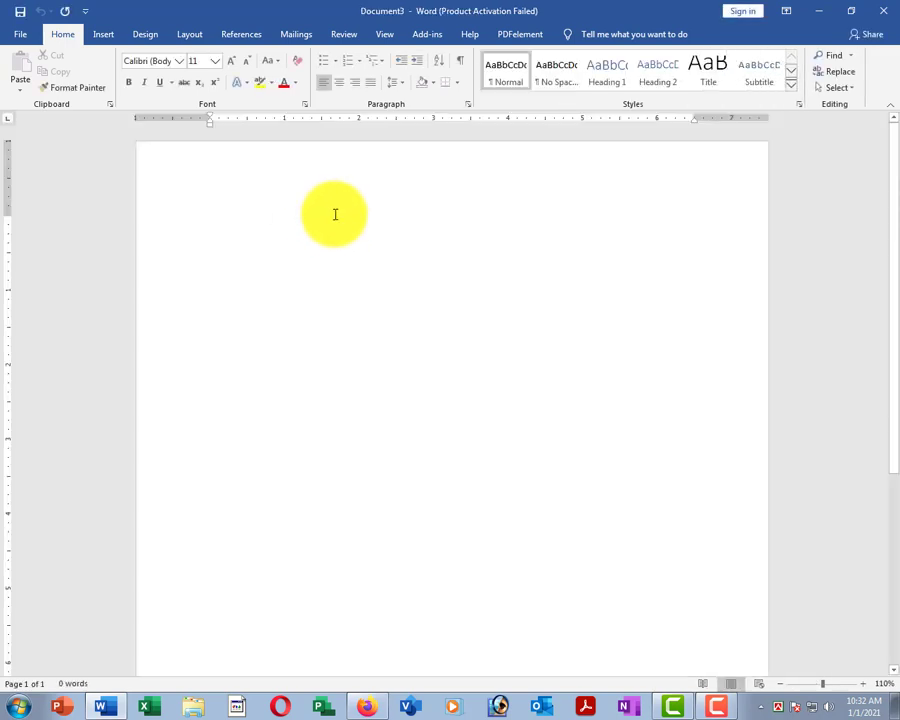
pyautogui.keyDown('ctrl'); pyautogui.scroll(-5, 350, 245); pyautogui.keyUp('ctrl')
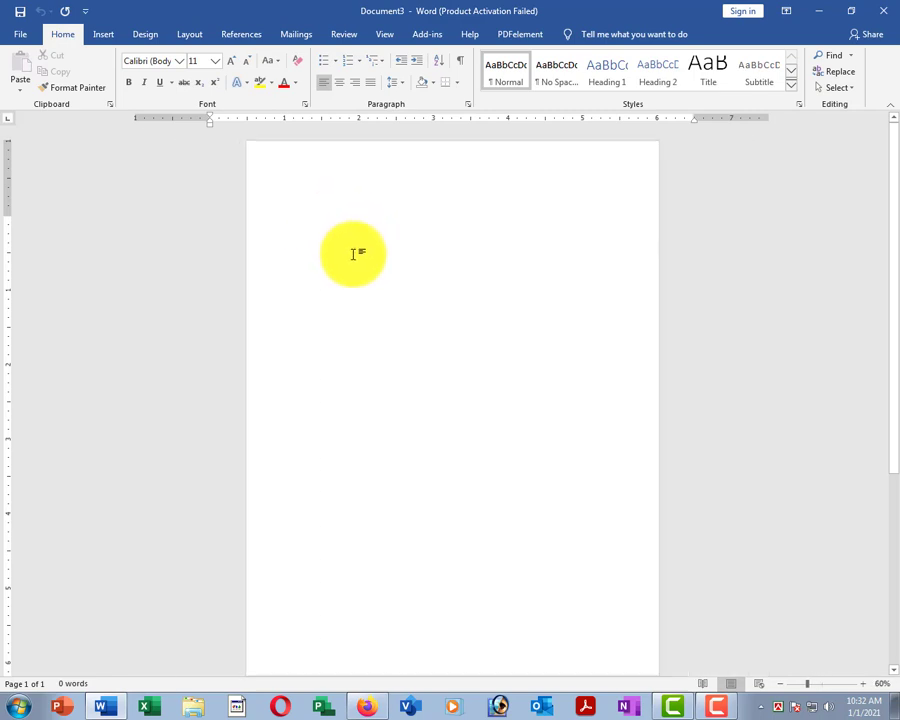
pyautogui.keyDown('ctrl'); pyautogui.scroll(-1, 352, 254); pyautogui.keyUp('ctrl')
pyautogui.keyDown('ctrl'); pyautogui.scroll(7, 352, 253); pyautogui.keyUp('ctrl')
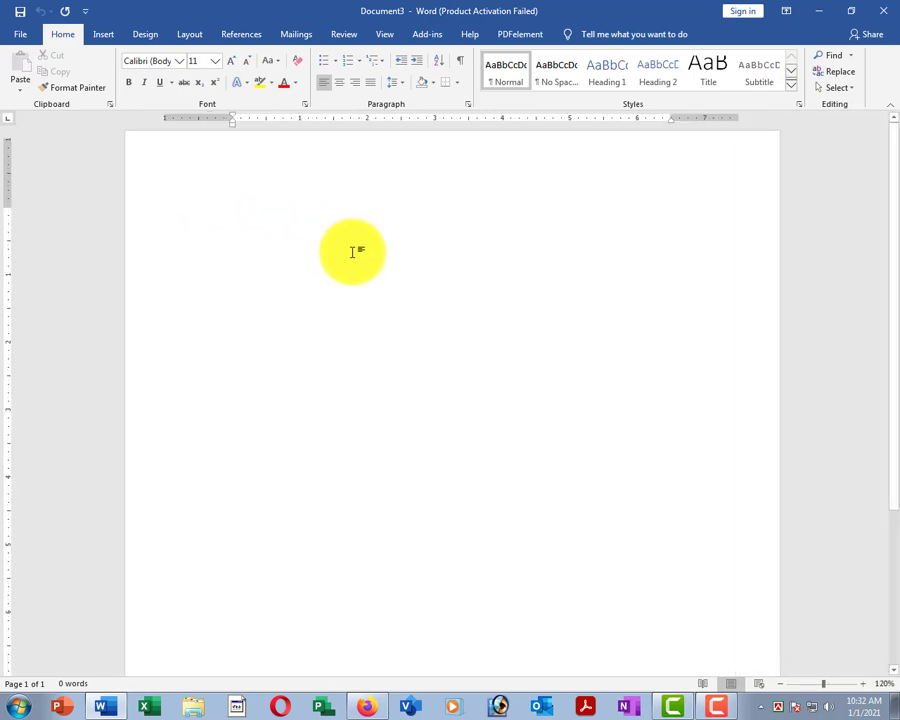
pyautogui.keyDown('ctrl'); pyautogui.scroll(2, 352, 252); pyautogui.keyUp('ctrl')
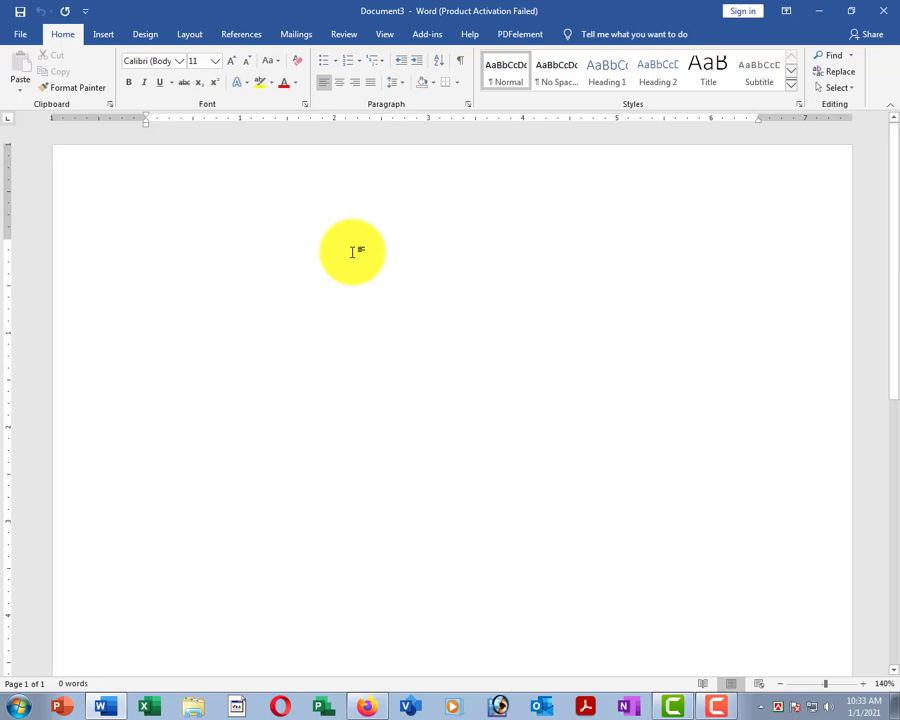
pyautogui.keyDown('ctrl'); pyautogui.scroll(-7, 352, 252); pyautogui.keyUp('ctrl')
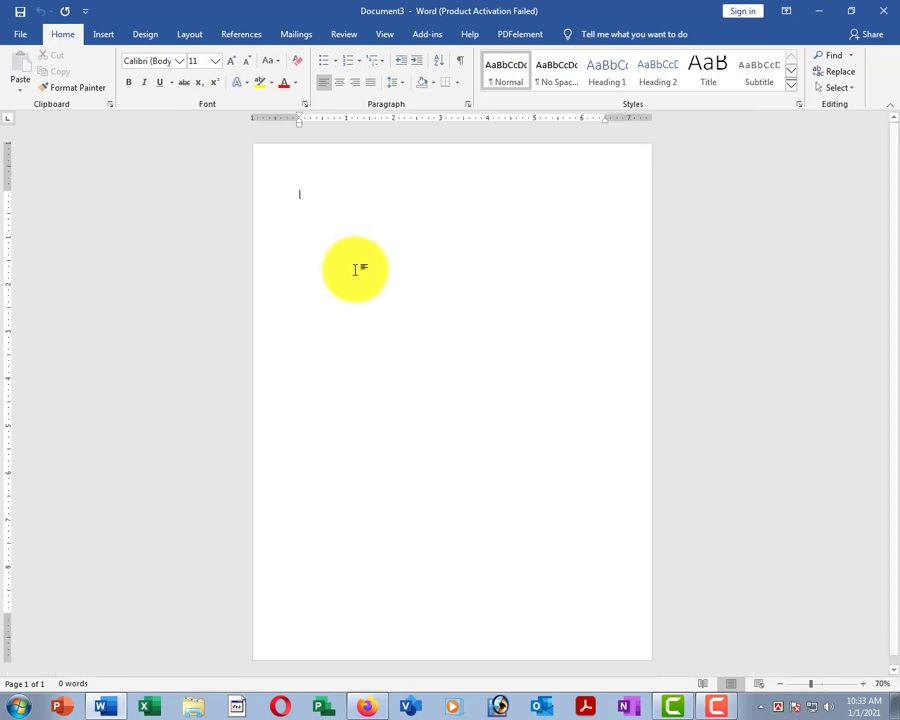
pyautogui.keyDown('ctrl'); pyautogui.scroll(-2, 355, 269); pyautogui.keyUp('ctrl')
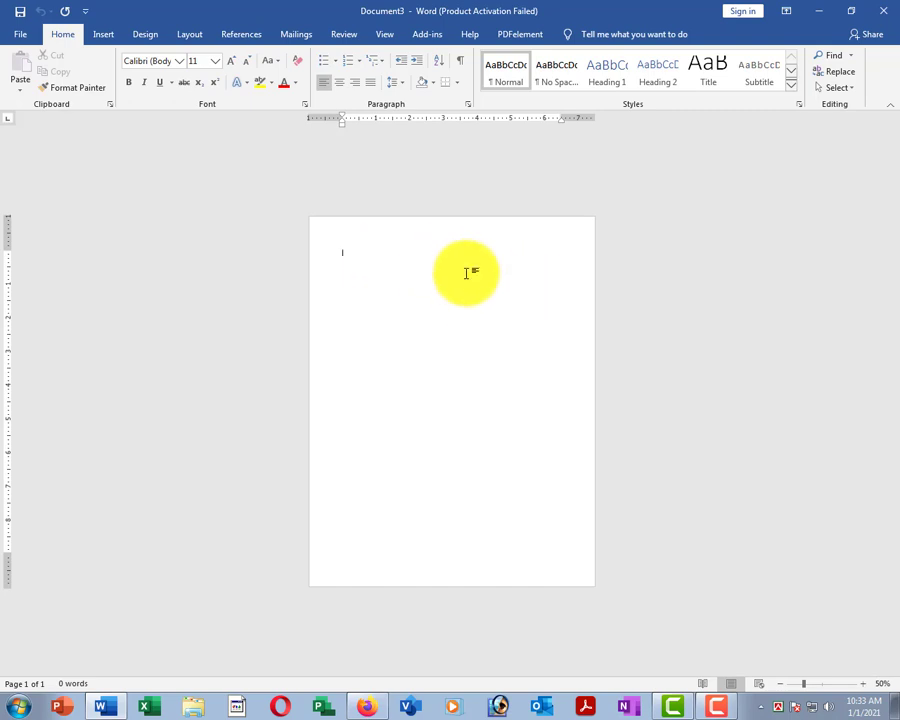
pyautogui.scroll(1, 466, 273)
pyautogui.scroll(11, 466, 273)
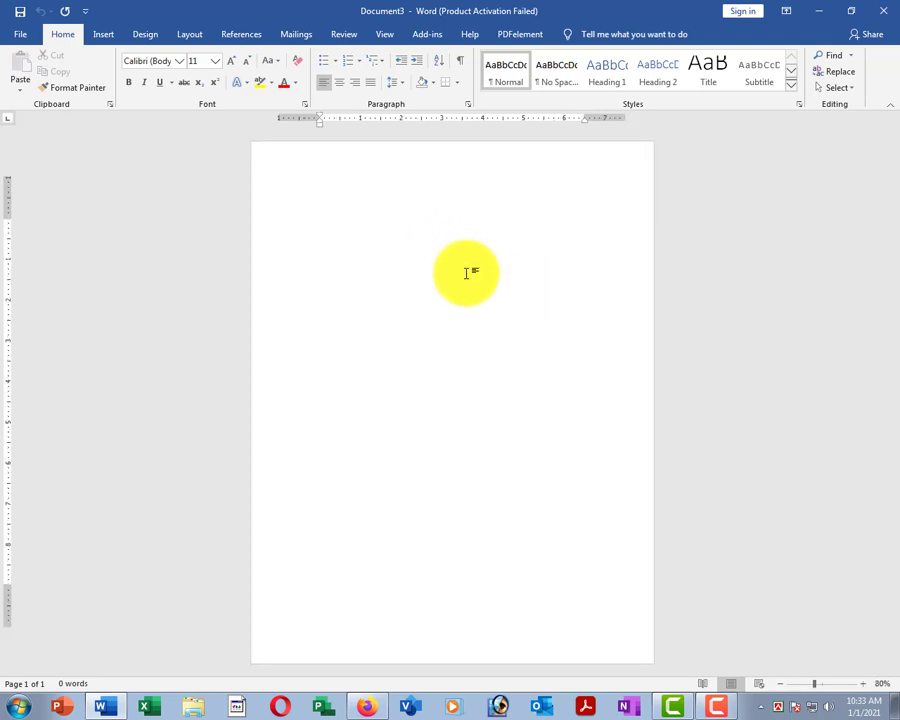
pyautogui.scroll(3, 466, 273)
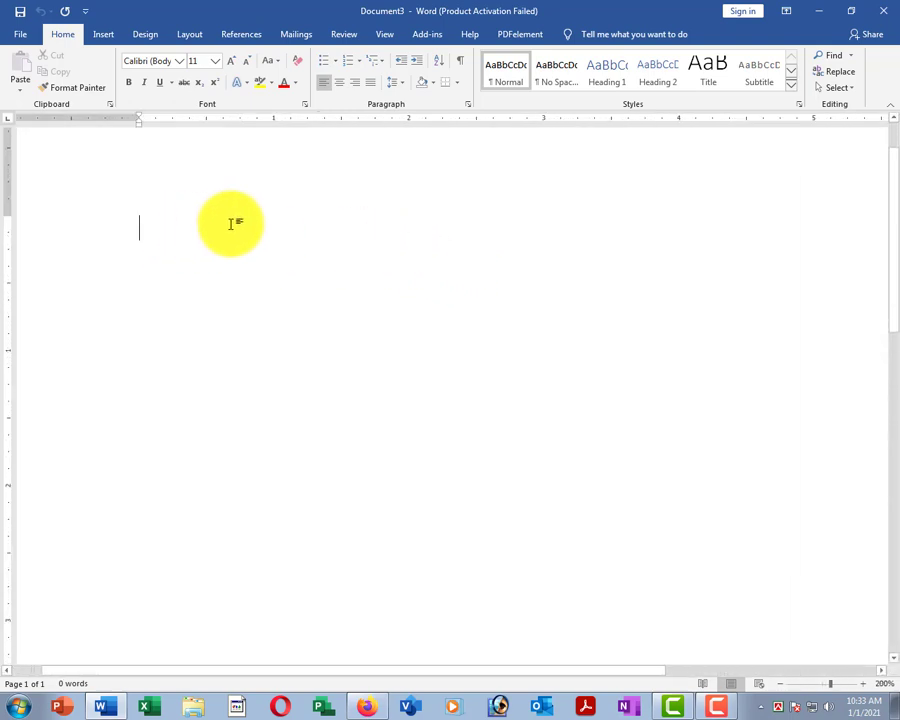
pyautogui.scroll(-5, 279, 239)
pyautogui.scroll(-7, 279, 239)
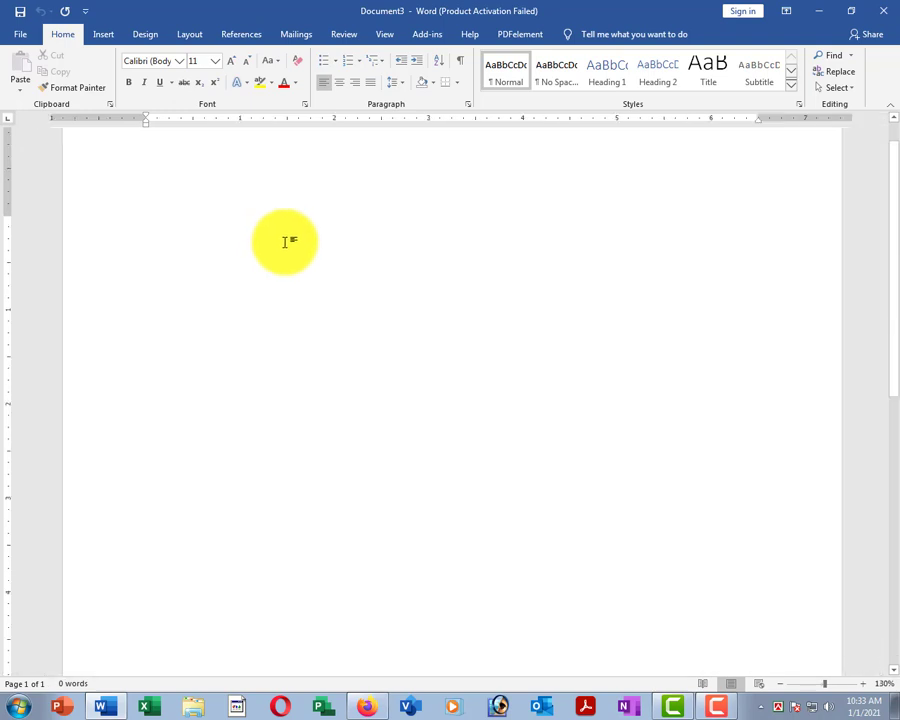
pyautogui.scroll(-7, 291, 243)
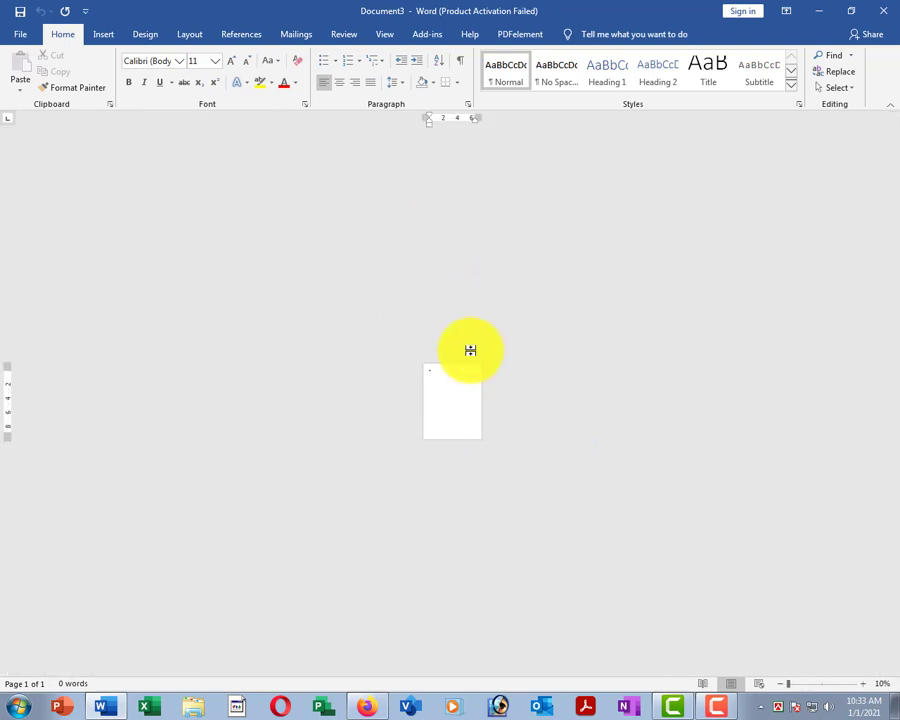
pyautogui.click(458, 368)
pyautogui.scroll(4, 457, 366)
pyautogui.scroll(3, 457, 366)
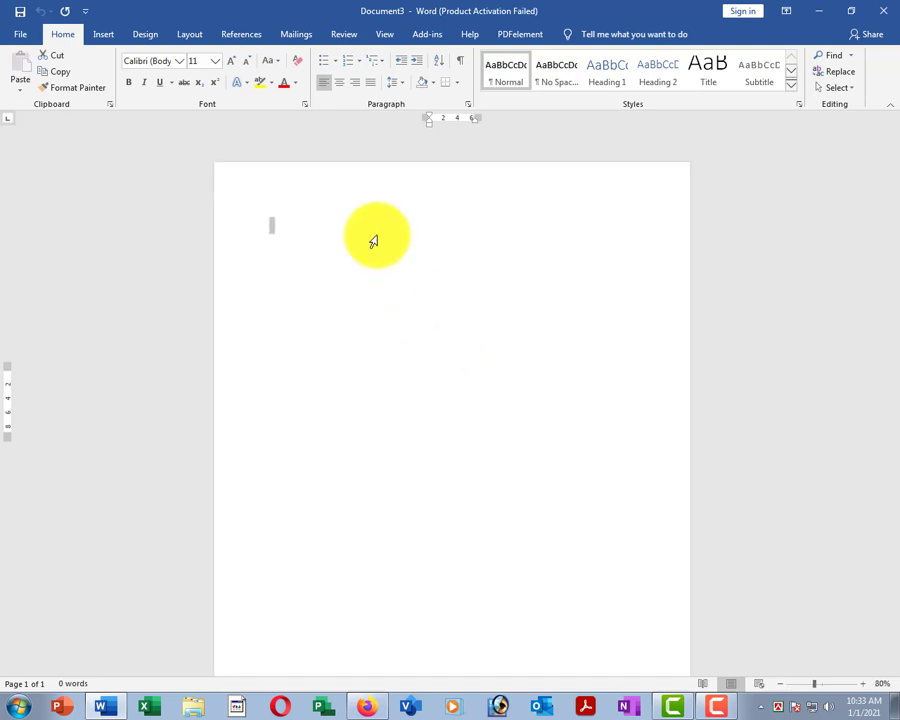
pyautogui.scroll(4, 334, 202)
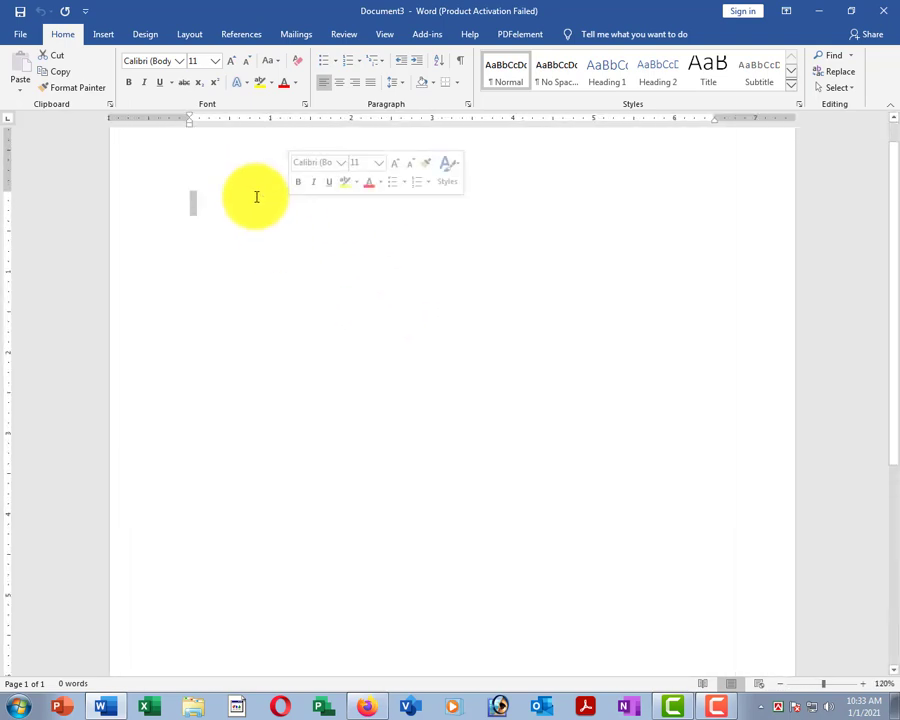
pyautogui.click(284, 237)
pyautogui.scroll(2, 312, 230)
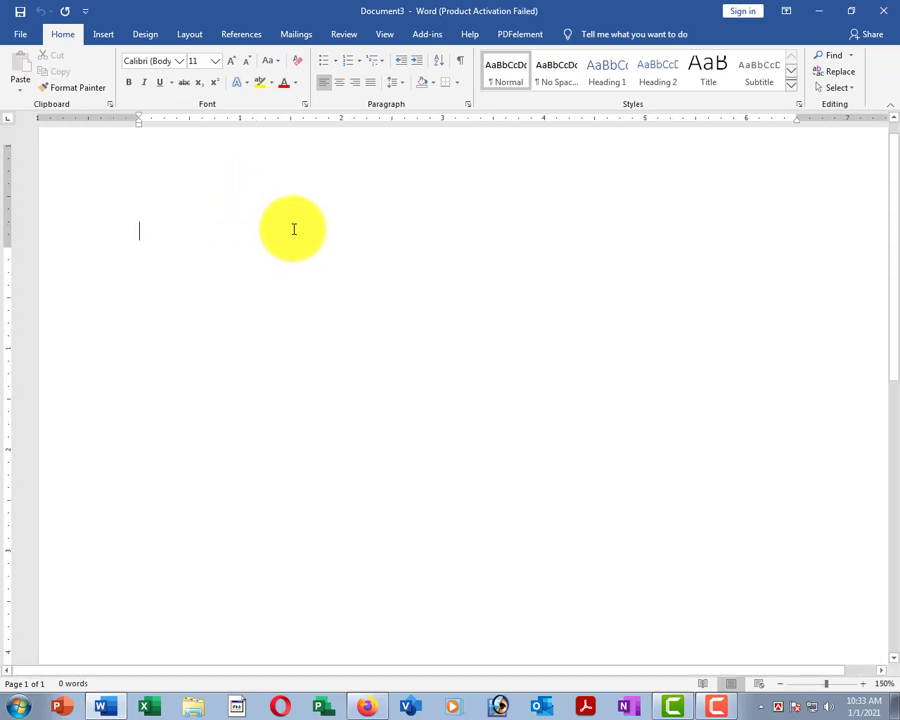
pyautogui.scroll(-3, 262, 249)
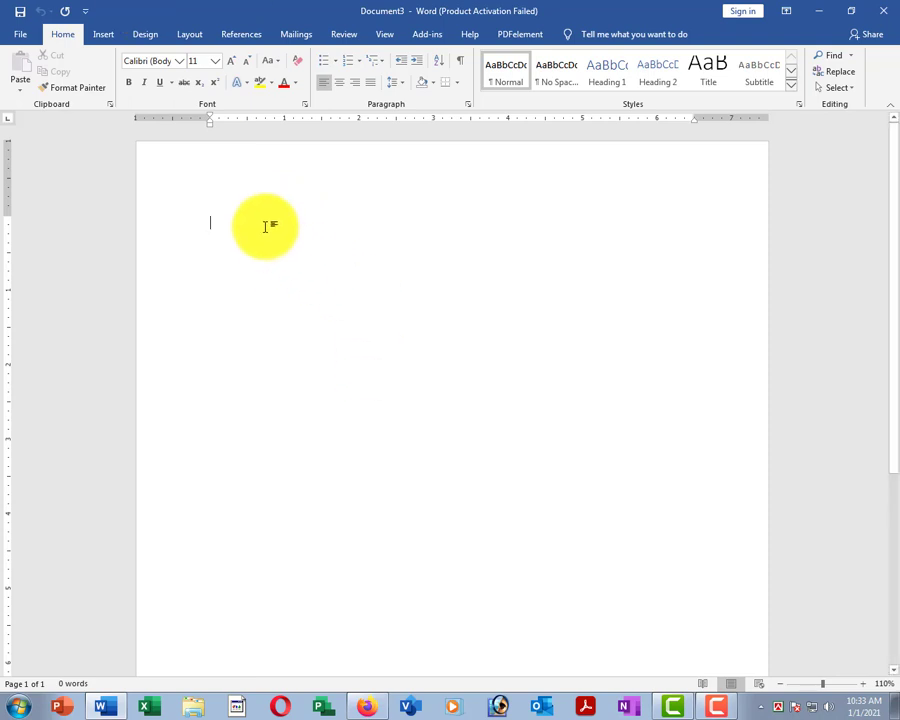
# Type 'The quick brown fox jumps over the lazy dog.' at the top of the page.
pyautogui.write('The')
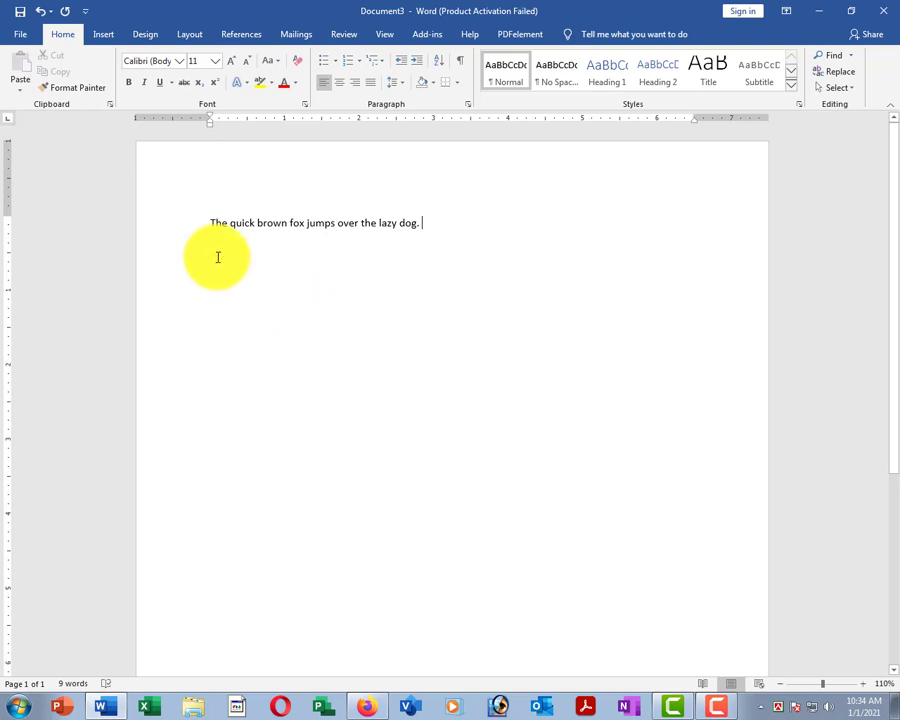
# Open the Save As dialog on the Documents library to pick a folder on this computer.
pyautogui.click(22, 36)
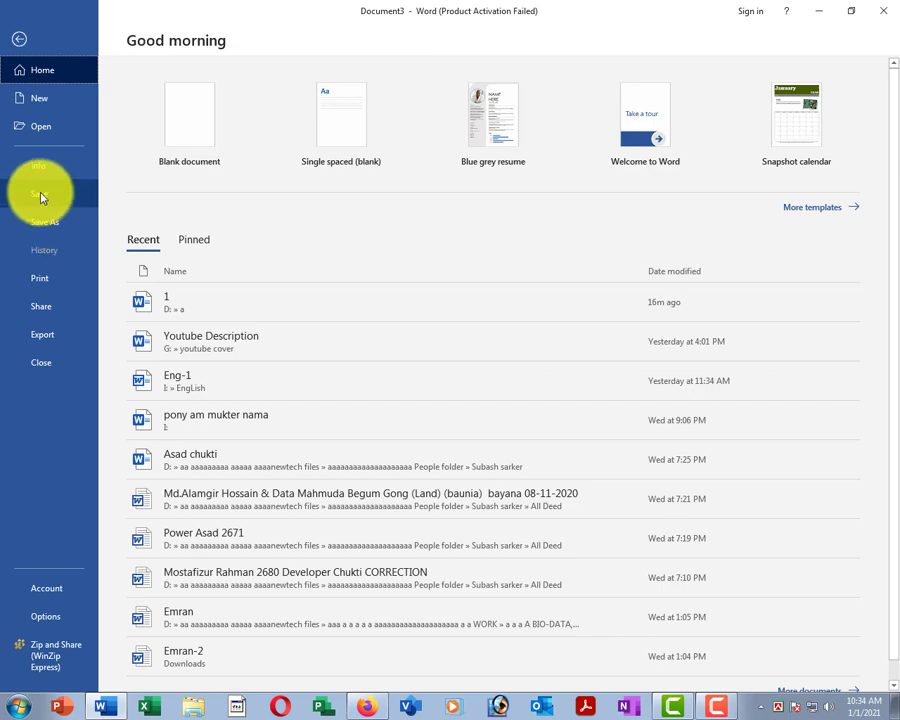
pyautogui.click(41, 196)
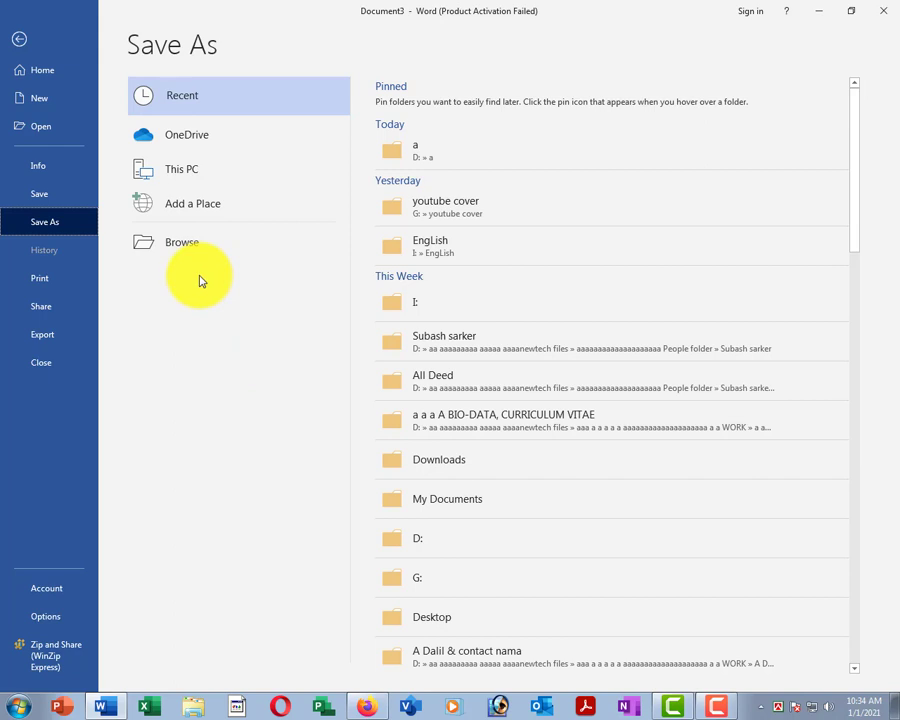
pyautogui.click(179, 252)
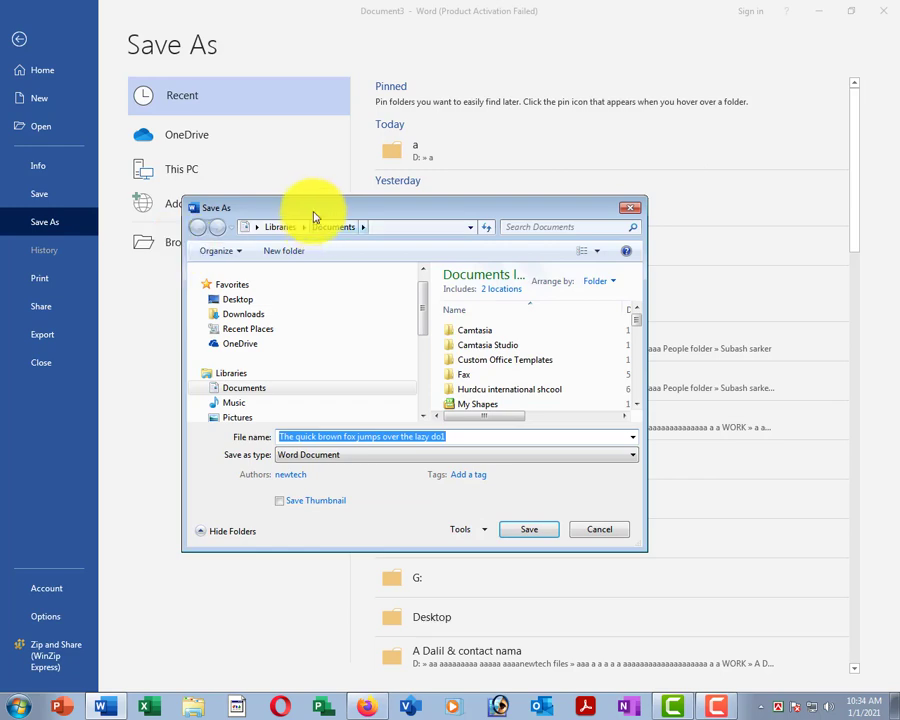
# Reposition the Save As dialog and choose the Desktop as the save location.
pyautogui.moveTo(289, 214); pyautogui.dragTo(352, 236)
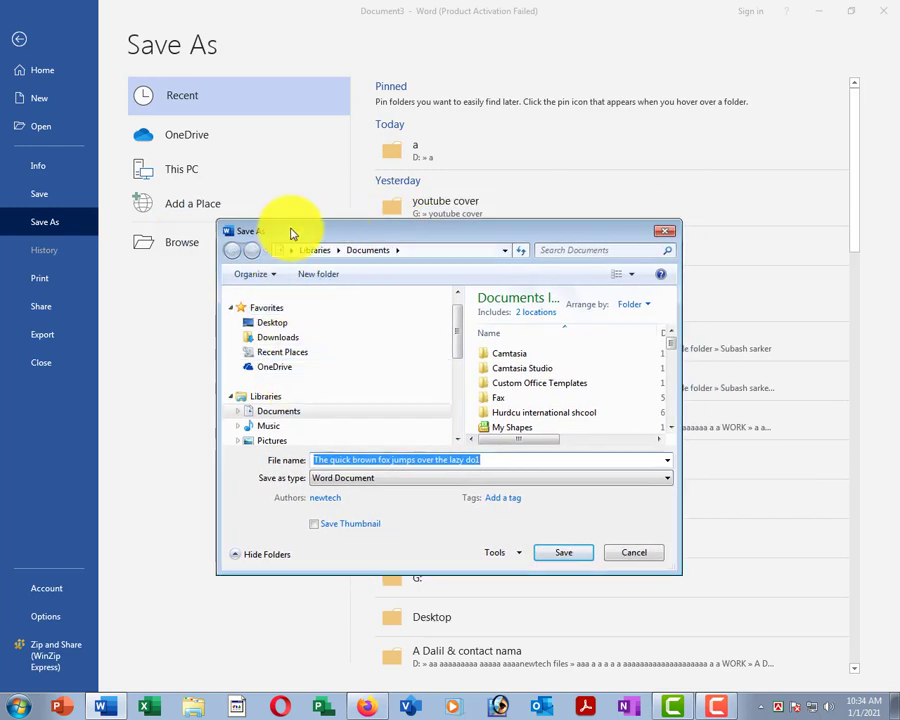
pyautogui.moveTo(293, 233); pyautogui.dragTo(443, 252)
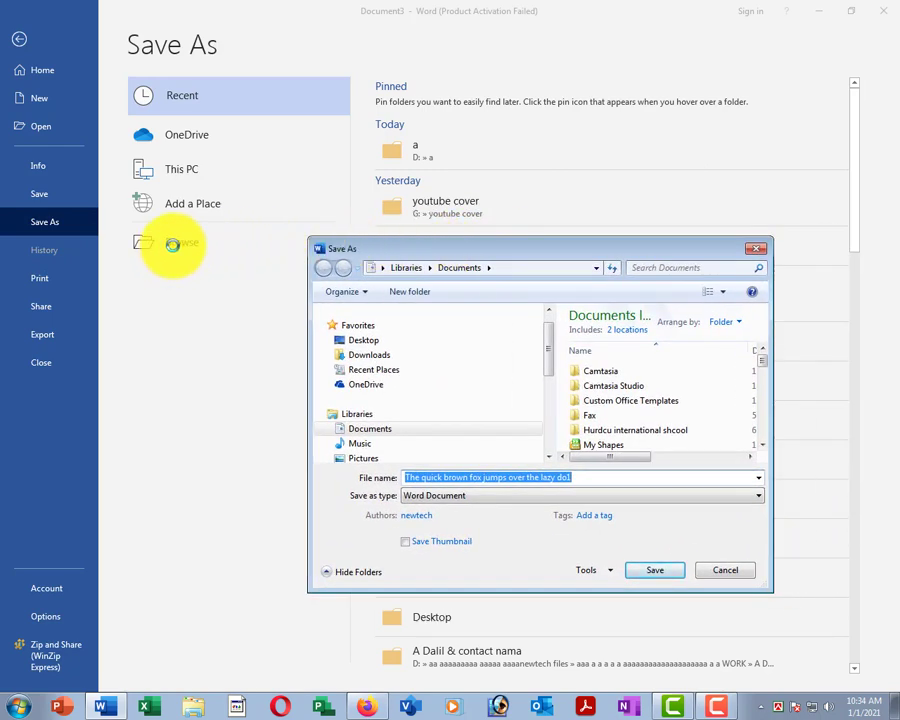
pyautogui.moveTo(558, 259); pyautogui.dragTo(469, 263)
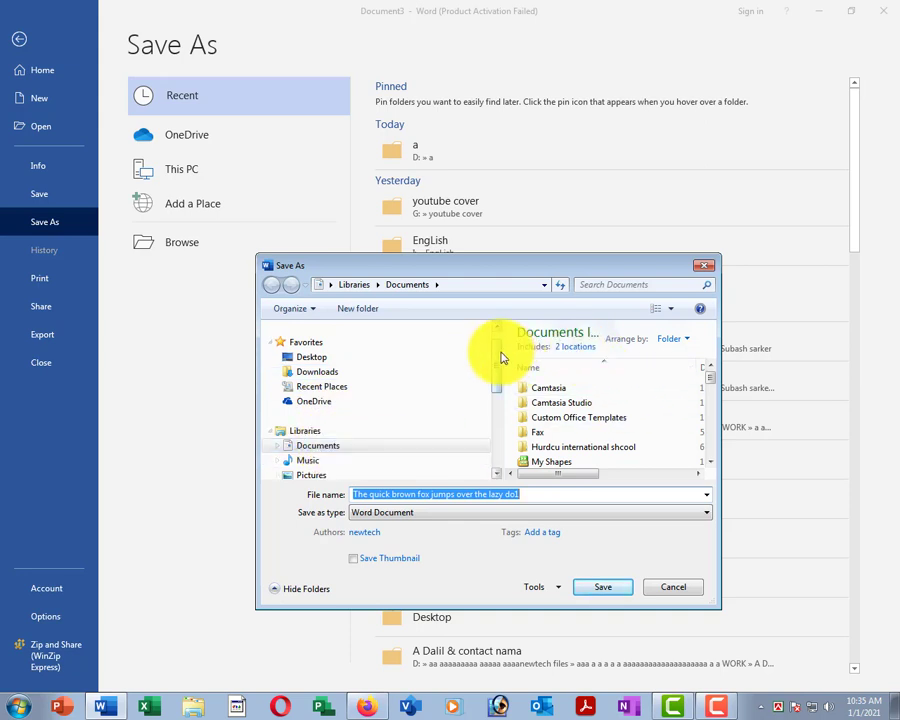
pyautogui.moveTo(498, 360); pyautogui.dragTo(496, 396)
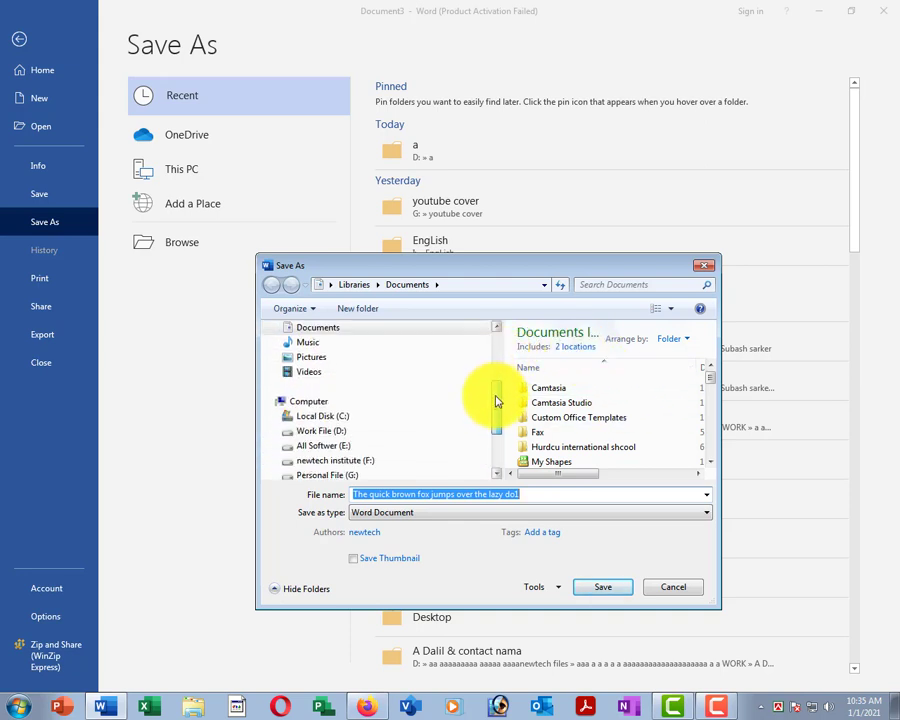
pyautogui.click(318, 432)
pyautogui.click(326, 447)
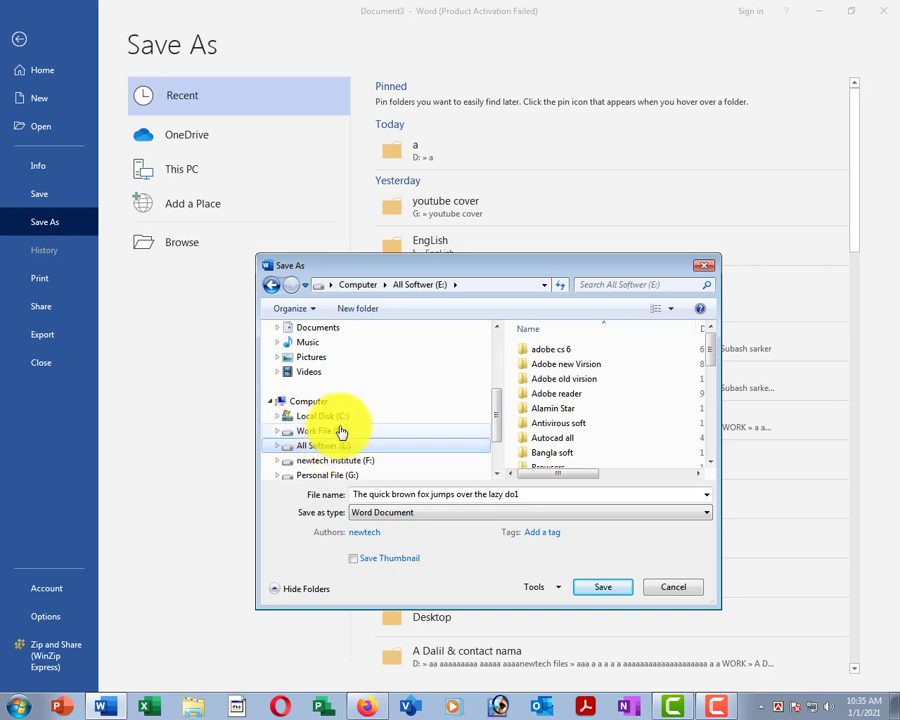
pyautogui.moveTo(494, 402); pyautogui.dragTo(496, 362)
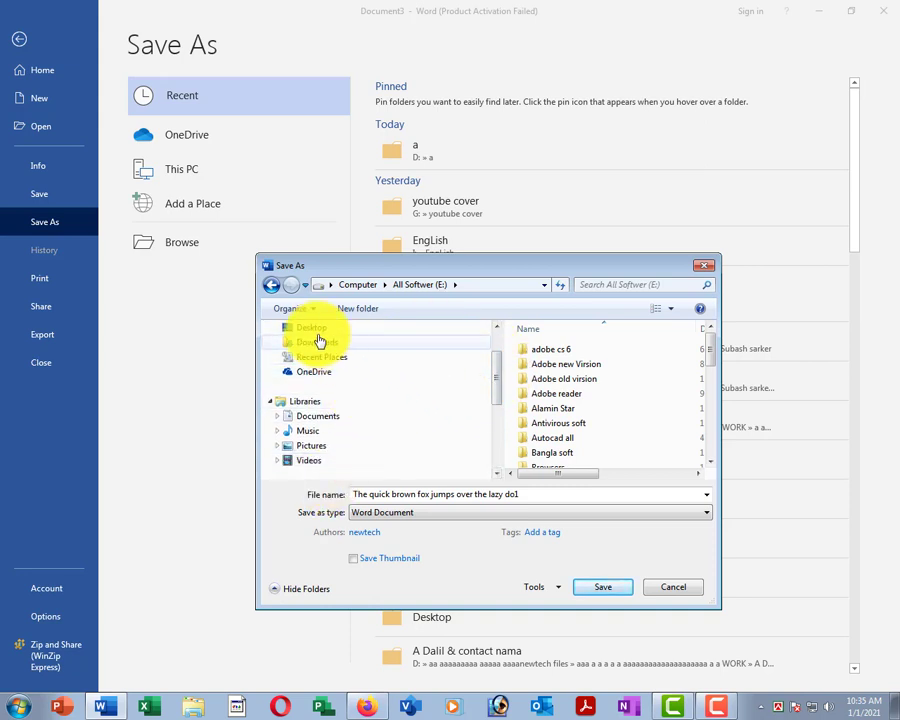
pyautogui.click(312, 330)
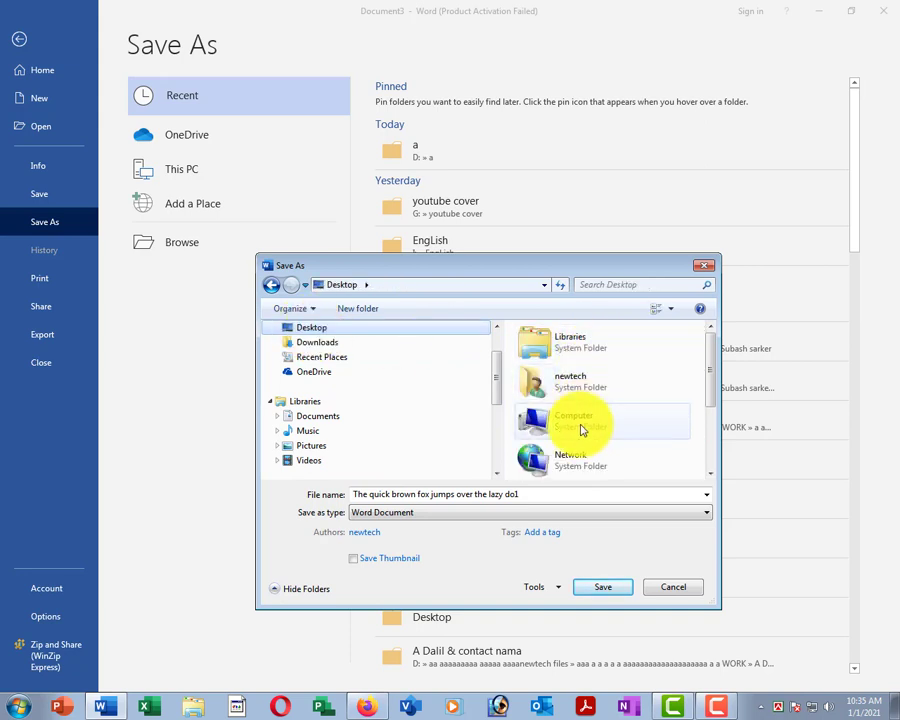
pyautogui.click(318, 418)
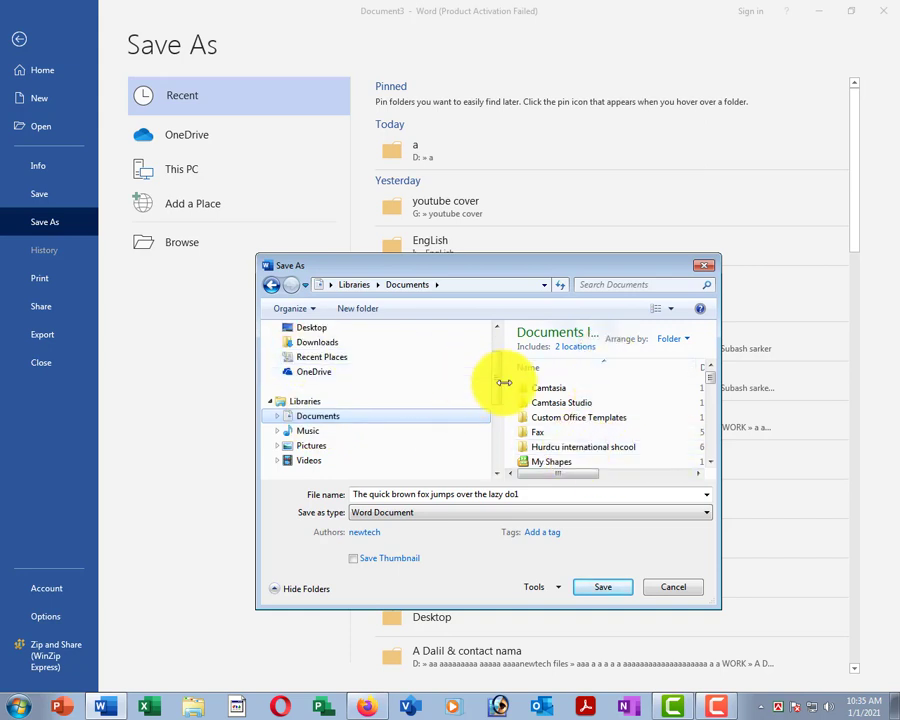
pyautogui.scroll(1, 438, 362)
pyautogui.click(309, 378)
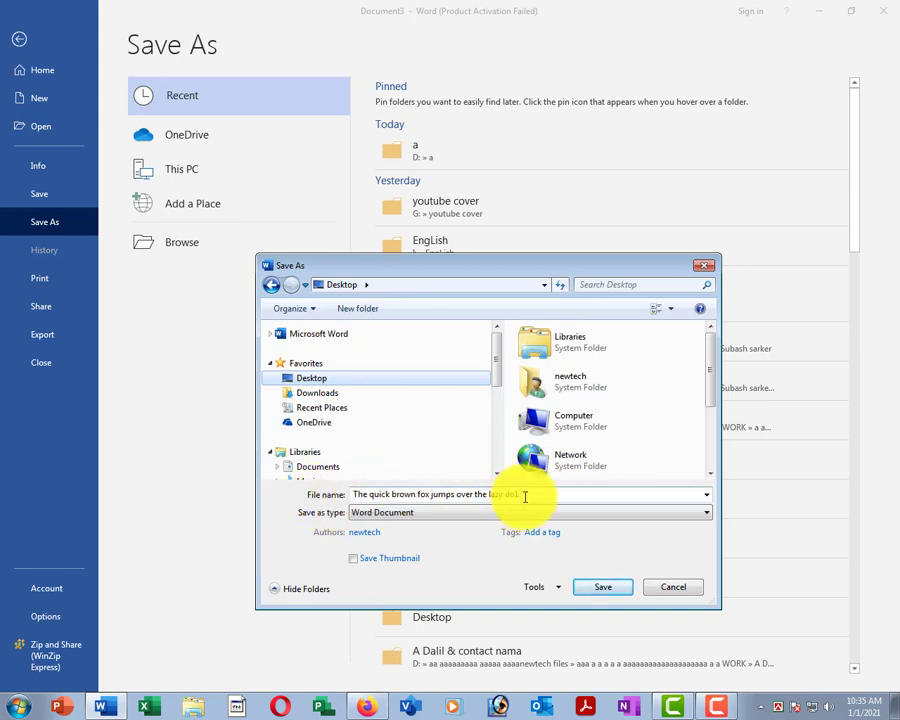
# Replace the default file name with 'abc'.
pyautogui.moveTo(524, 496); pyautogui.dragTo(369, 495)
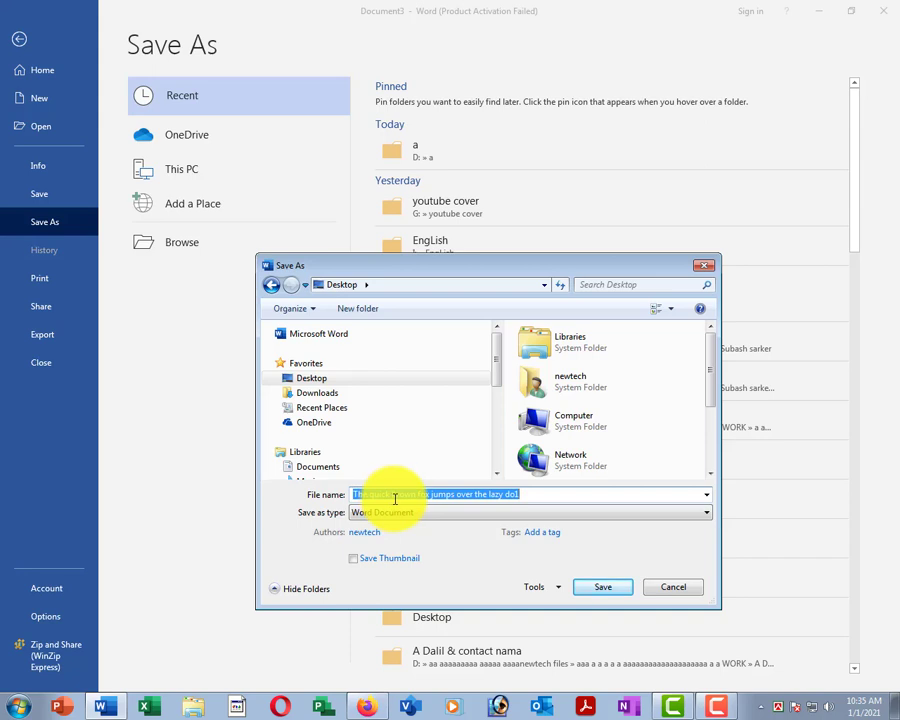
pyautogui.press('BackSpace')
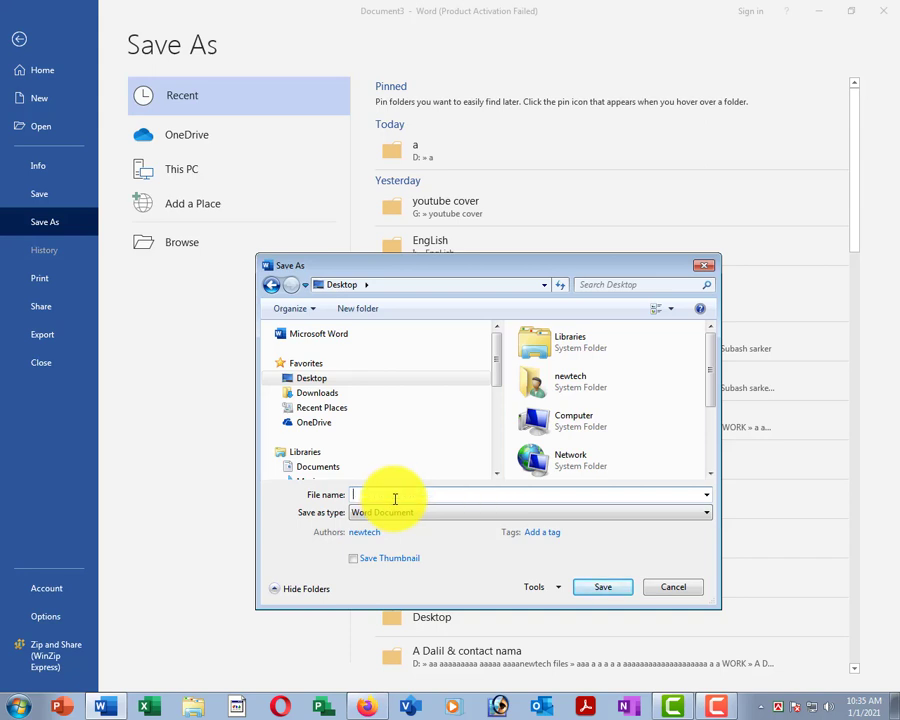
pyautogui.write('a')
pyautogui.press('BackSpace')
pyautogui.write('abc')
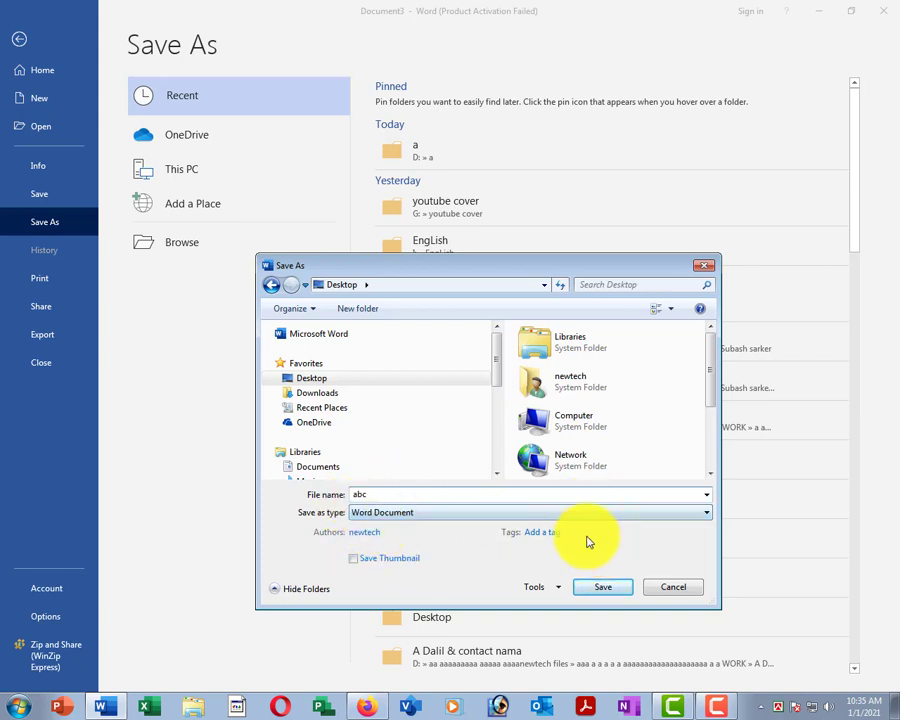
# Save the one-sentence document as 'abc' Word Document on the Desktop.
pyautogui.click(598, 592)
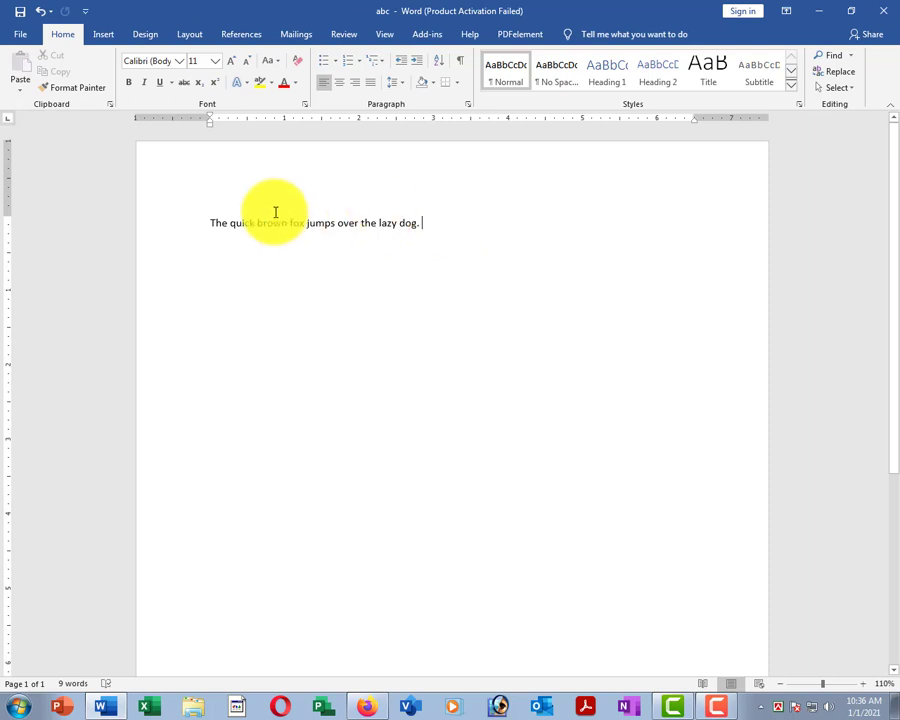
pyautogui.keyDown('ctrl'); pyautogui.scroll(-2, 381, 193); pyautogui.keyUp('ctrl')
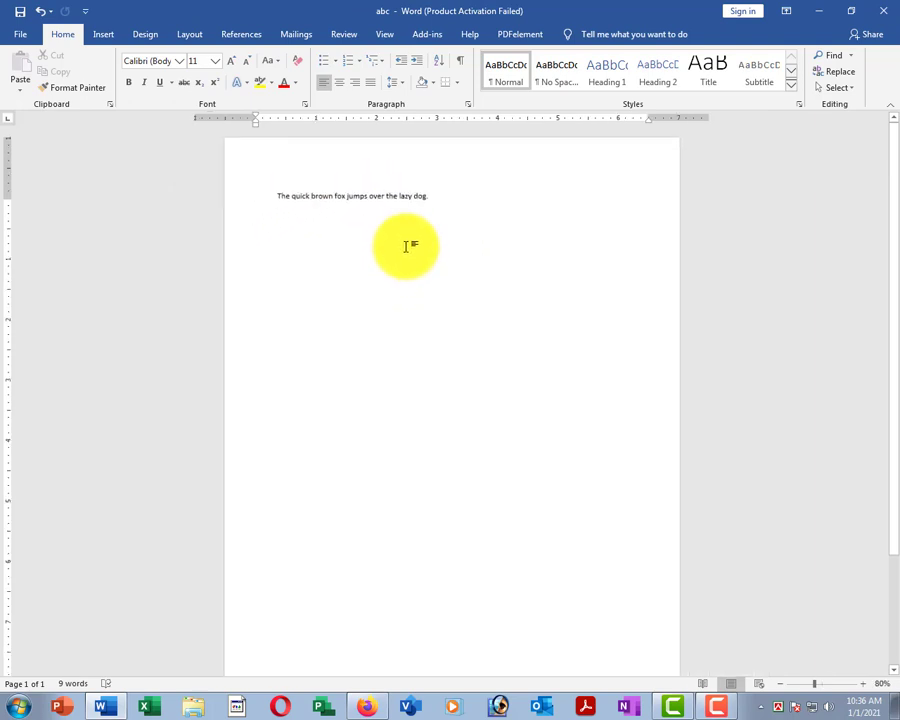
pyautogui.keyDown('ctrl'); pyautogui.scroll(2, 435, 203); pyautogui.keyUp('ctrl')
pyautogui.keyDown('ctrl'); pyautogui.scroll(2, 435, 205); pyautogui.keyUp('ctrl')
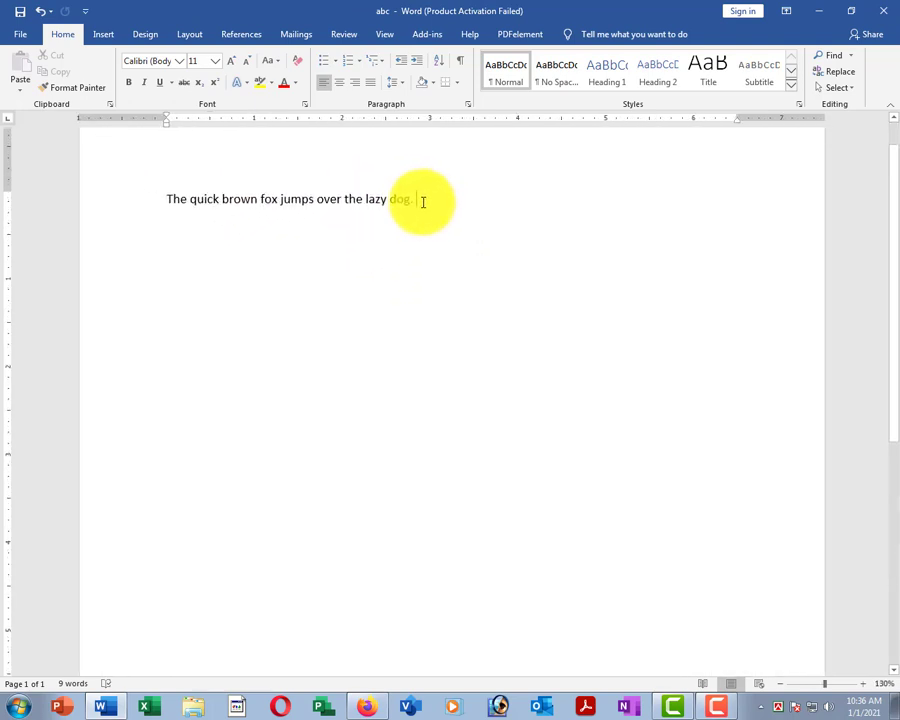
pyautogui.keyDown('ctrl'); pyautogui.scroll(2, 431, 202); pyautogui.keyUp('ctrl')
pyautogui.keyDown('ctrl'); pyautogui.scroll(-4, 431, 201); pyautogui.keyUp('ctrl')
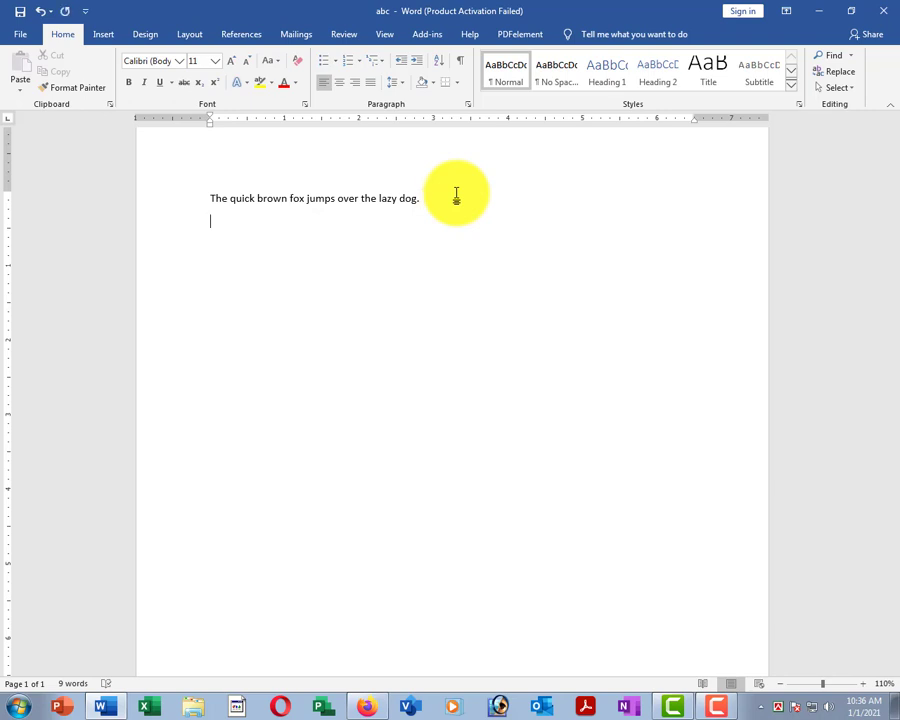
# Paste the fox sentence repeatedly below the first line to get 12 identical lines.
pyautogui.click(172, 202)
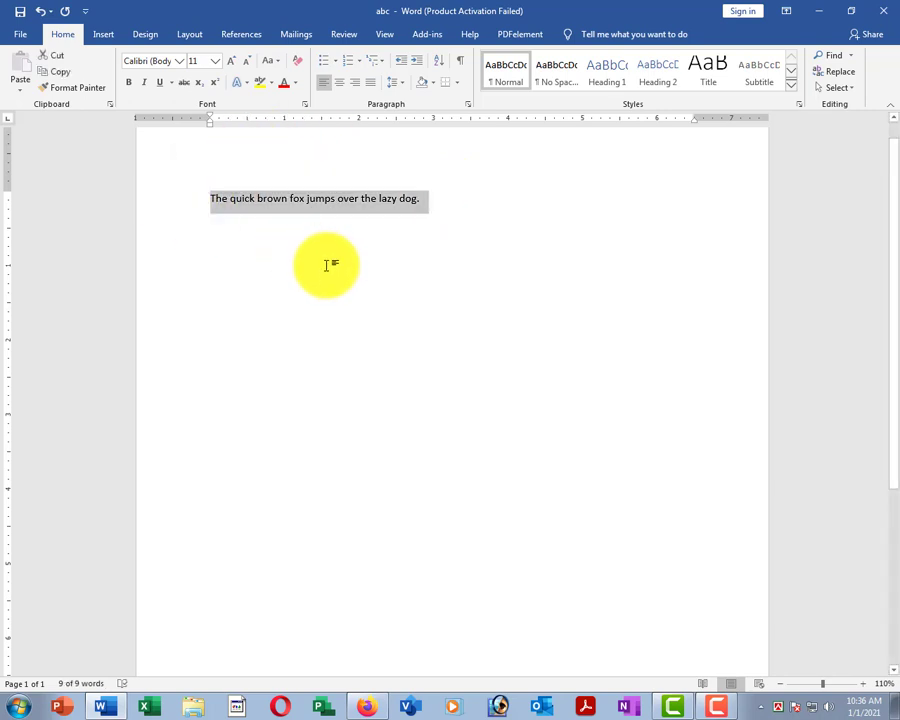
pyautogui.click(308, 256)
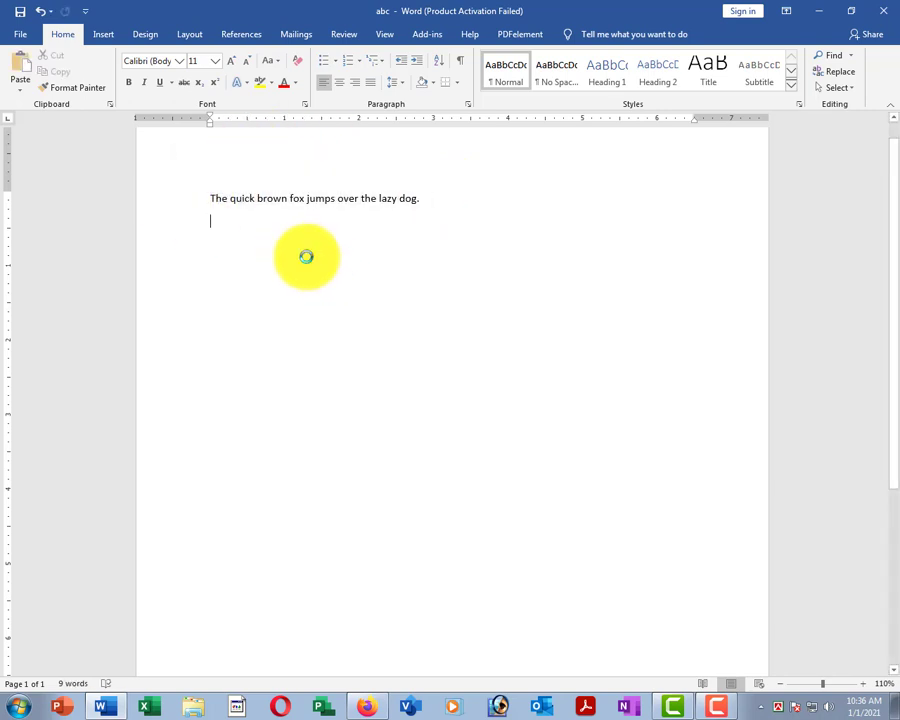
pyautogui.hotkey('ctrl', 'v')
pyautogui.hotkey('ctrl', 'v')
pyautogui.hotkey('ctrl', 'v')
pyautogui.hotkey('ctrl', 'v')
pyautogui.hotkey('ctrl', 'v')
pyautogui.hotkey('ctrl', 'v')
pyautogui.hotkey('ctrl', 'v')
pyautogui.hotkey('ctrl', 'v')
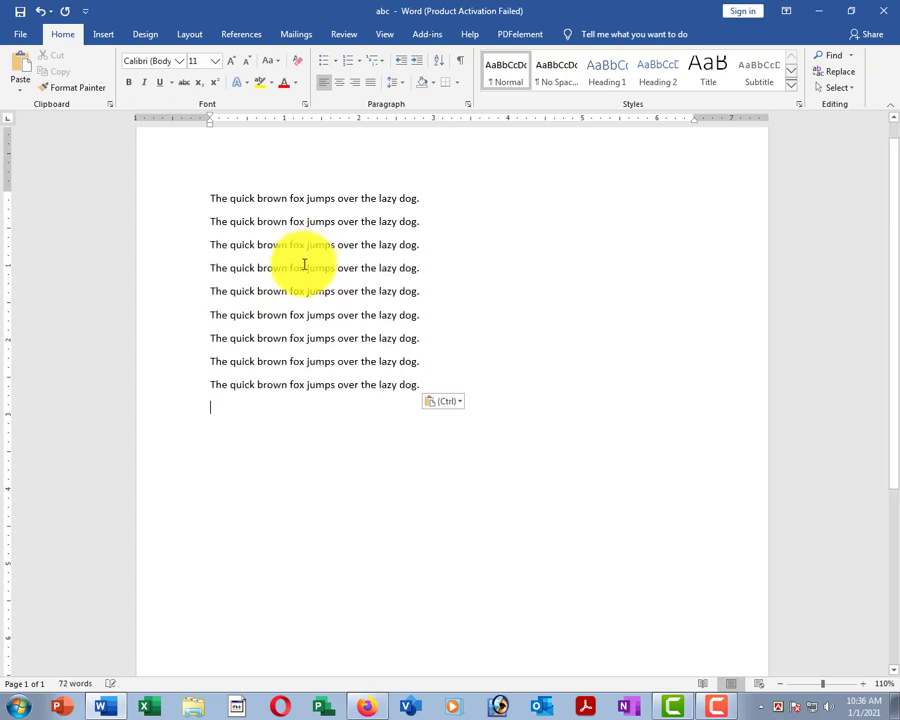
pyautogui.hotkey('ctrl', 'v')
pyautogui.hotkey('ctrl', 'v')
pyautogui.hotkey('ctrl', 'v')
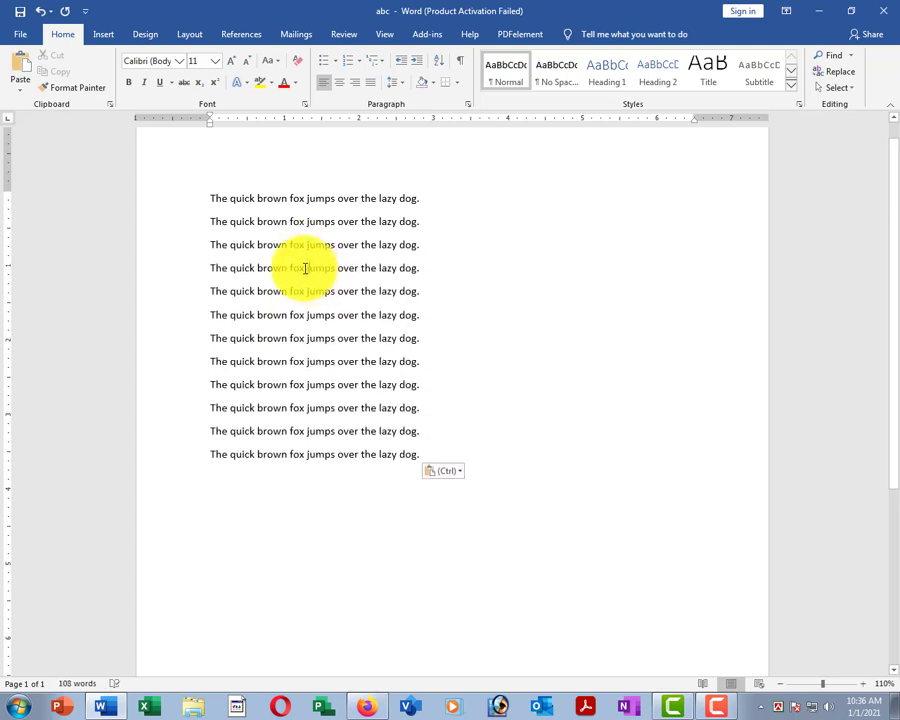
pyautogui.click(162, 202)
pyautogui.click(313, 314)
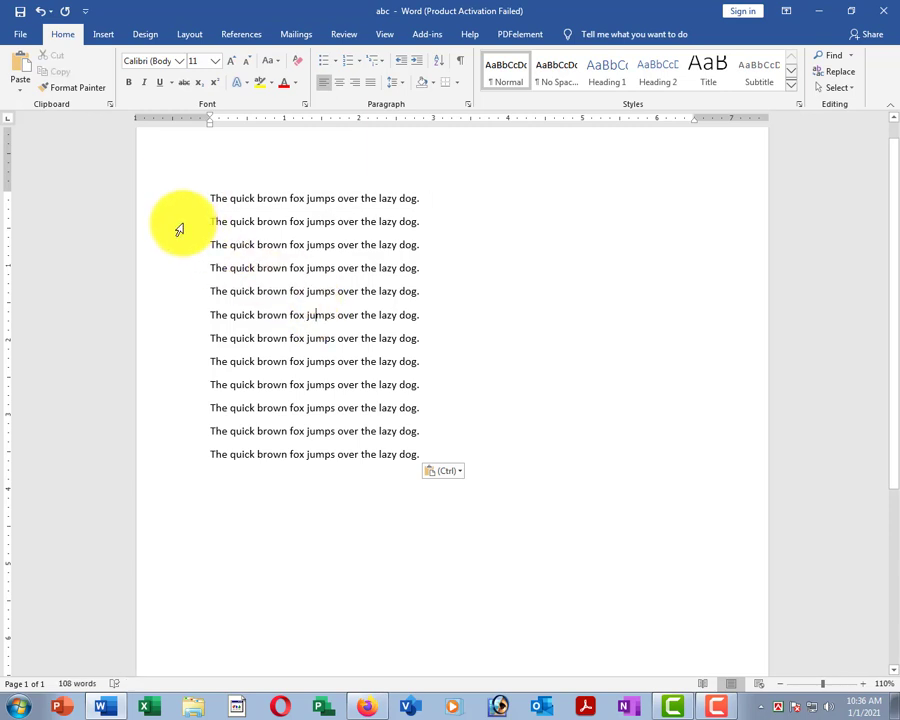
pyautogui.moveTo(177, 225); pyautogui.dragTo(202, 464)
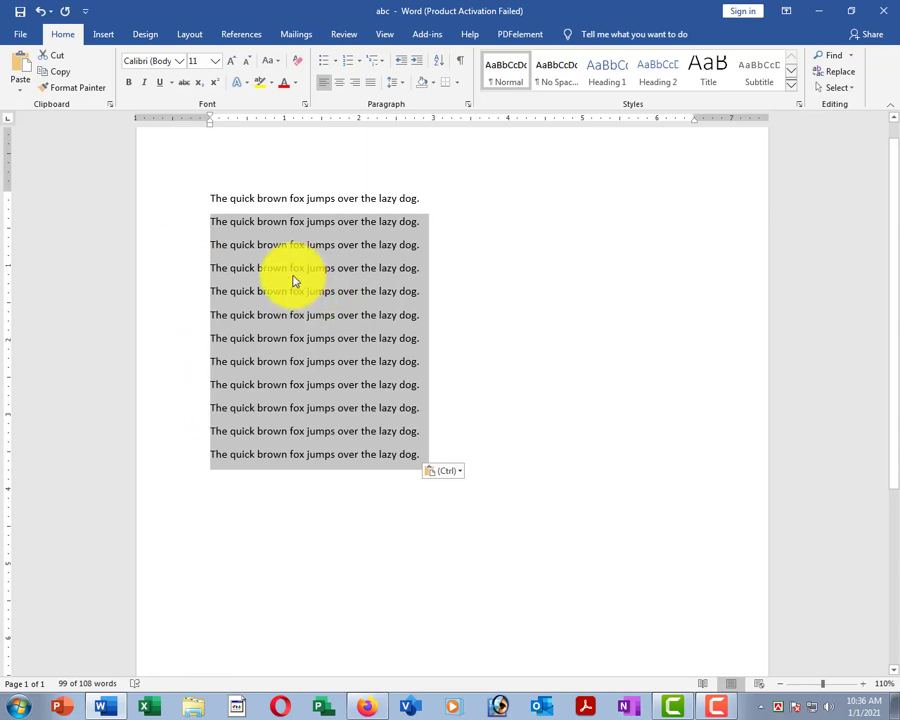
pyautogui.click(293, 282)
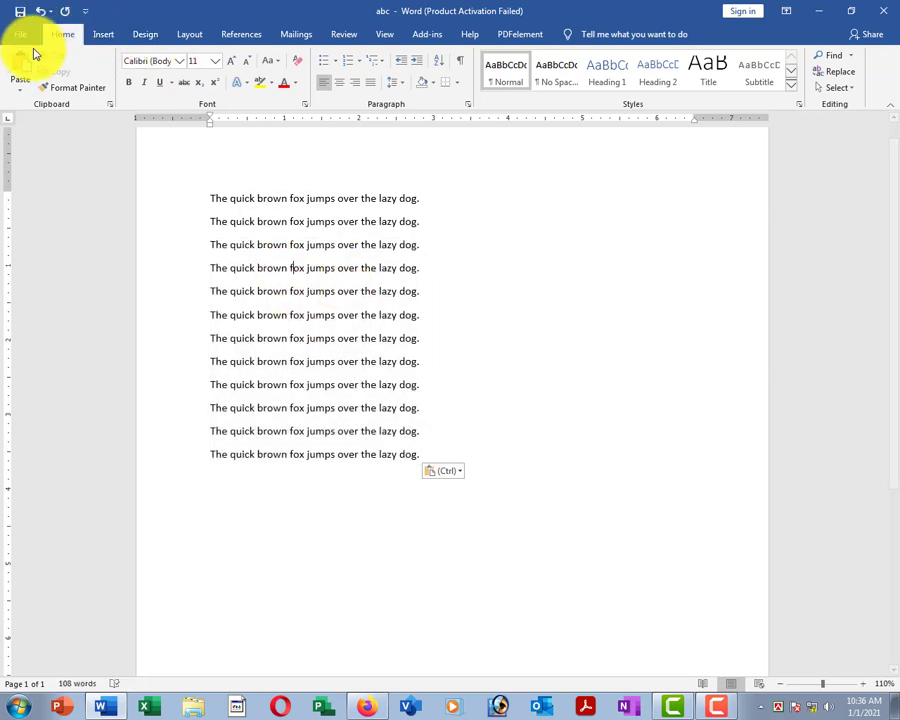
# Close abc without saving the pasted copies, then reopen abc from the Recent list.
pyautogui.click(20, 35)
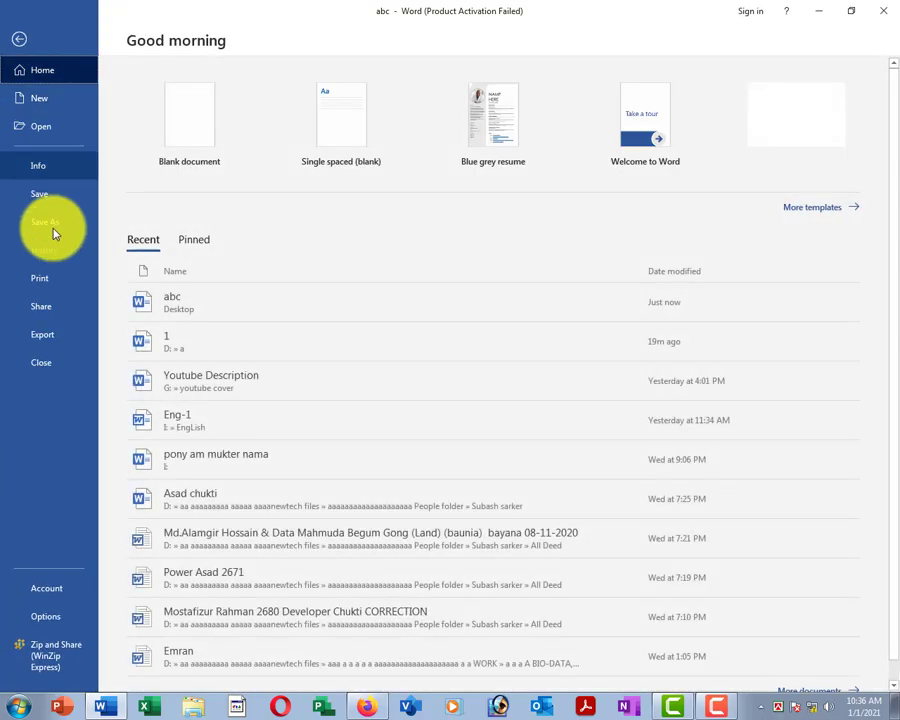
pyautogui.click(44, 364)
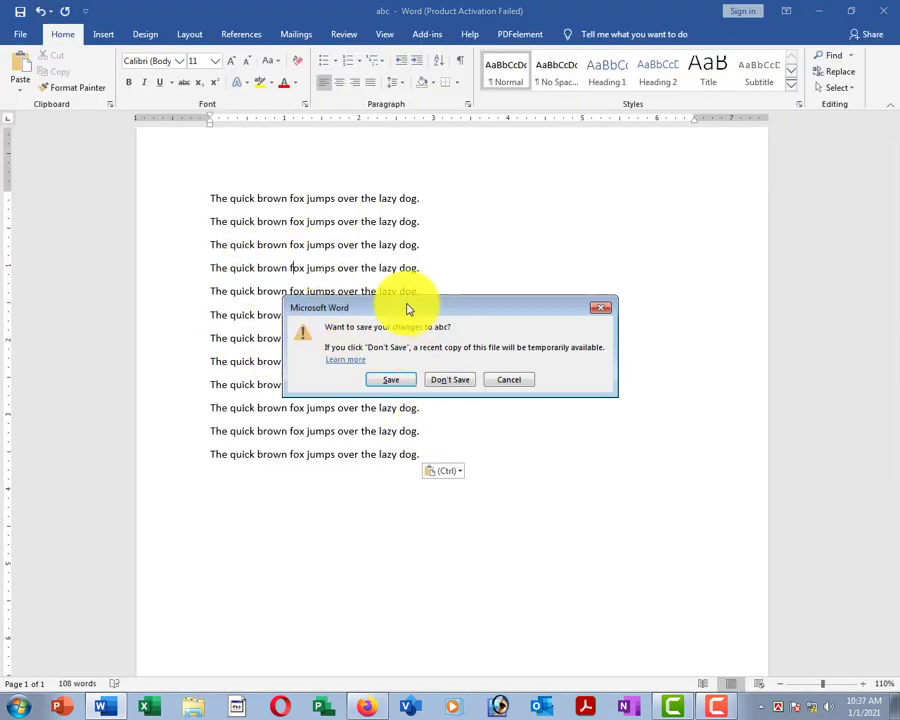
pyautogui.moveTo(406, 306); pyautogui.dragTo(371, 304)
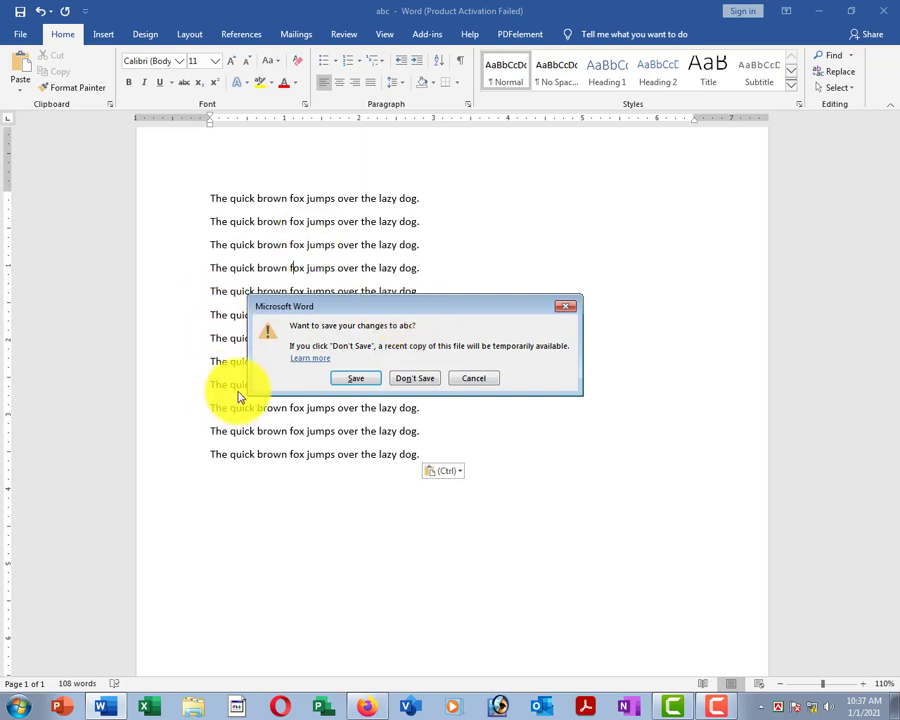
pyautogui.click(410, 380)
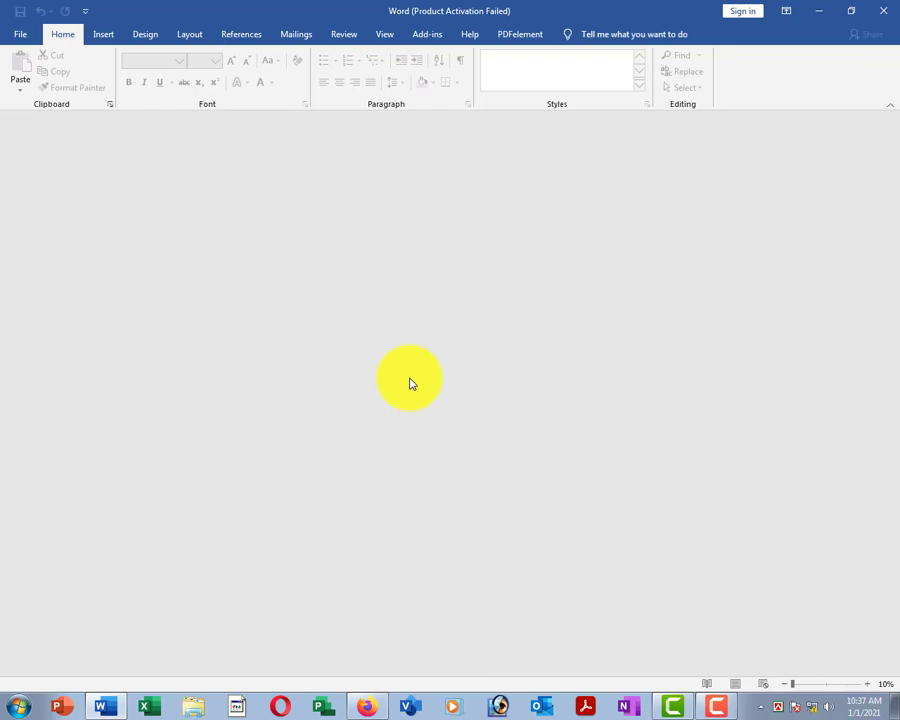
pyautogui.click(17, 36)
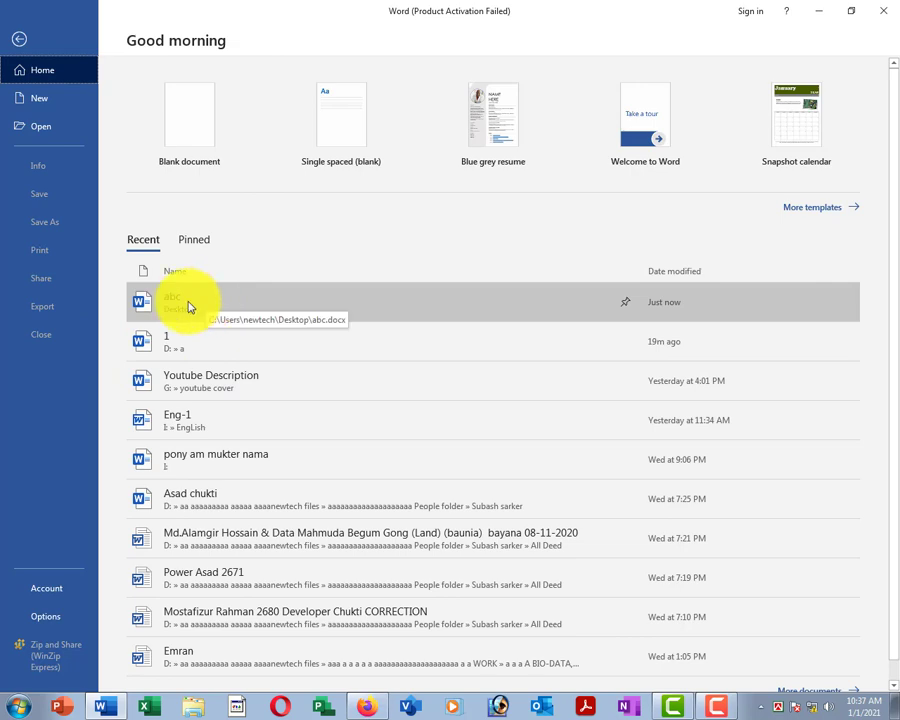
pyautogui.click(188, 307)
# Add a new line after the sentence and paste copies until 22 fox lines (198 words) fill abc.
pyautogui.click(360, 308)
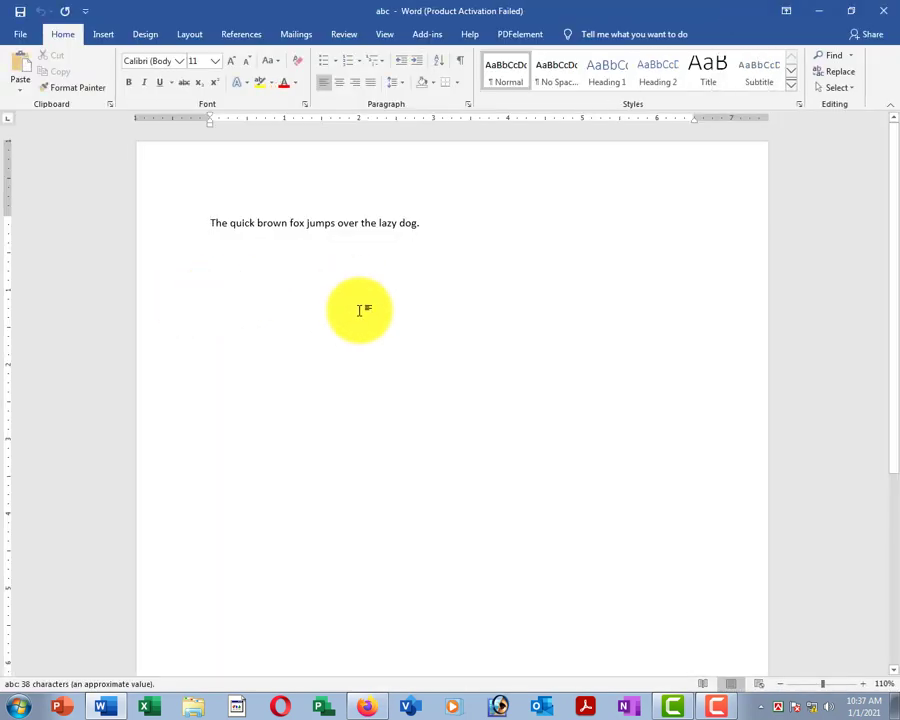
pyautogui.click(152, 220)
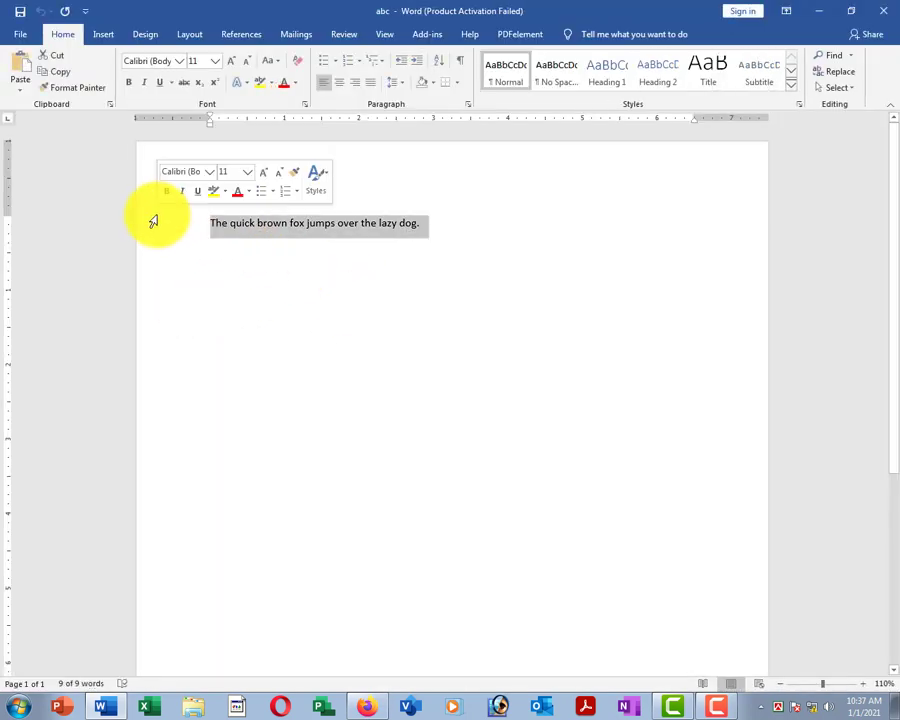
pyautogui.click(305, 318)
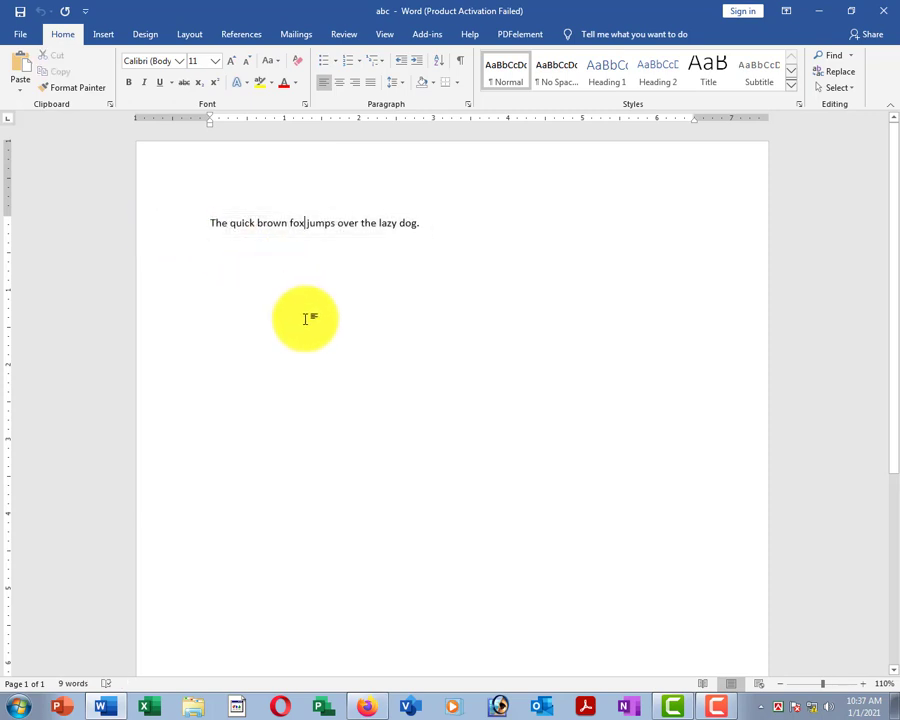
pyautogui.click(440, 224)
pyautogui.press('Return')
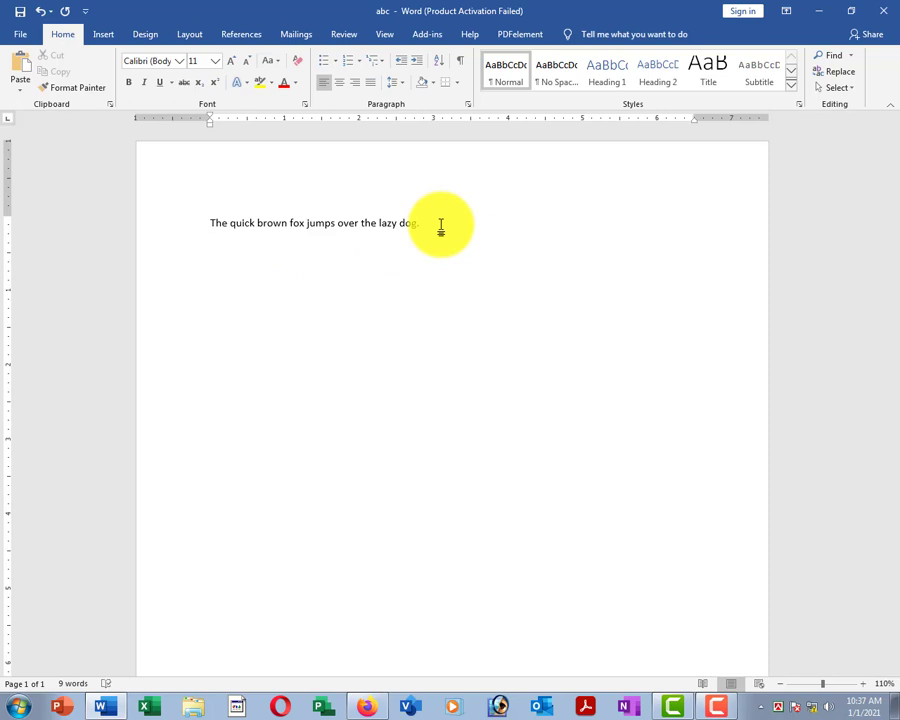
pyautogui.hotkey('ctrl', 'v')
pyautogui.hotkey('ctrl', 'v')
pyautogui.hotkey('ctrl', 'v')
pyautogui.hotkey('ctrl', 'v')
pyautogui.hotkey('ctrl', 'v')
pyautogui.hotkey('ctrl', 'v')
pyautogui.hotkey('ctrl', 'v')
pyautogui.hotkey('ctrl', 'v')
pyautogui.hotkey('ctrl', 'v')
pyautogui.hotkey('ctrl', 'v')
pyautogui.hotkey('ctrl', 'v')
pyautogui.hotkey('ctrl', 'v')
pyautogui.hotkey('ctrl', 'v')
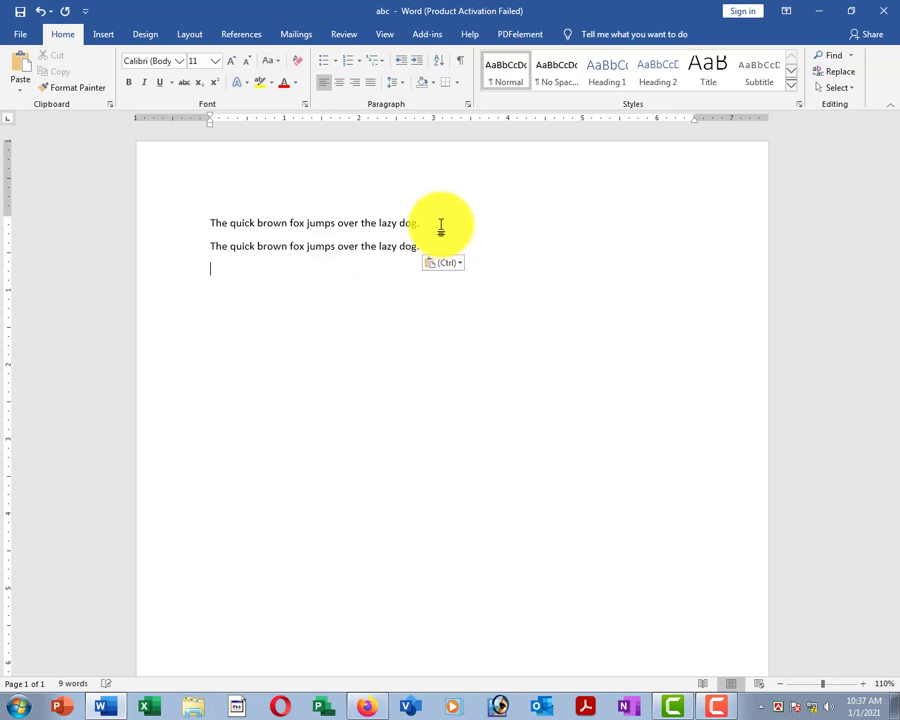
pyautogui.hotkey('ctrl', 'v')
pyautogui.hotkey('ctrl', 'v')
pyautogui.hotkey('ctrl', 'v')
pyautogui.hotkey('ctrl', 'v')
pyautogui.hotkey('ctrl', 'v')
pyautogui.hotkey('ctrl', 'v')
pyautogui.hotkey('ctrl', 'v')
pyautogui.hotkey('ctrl', 'v')
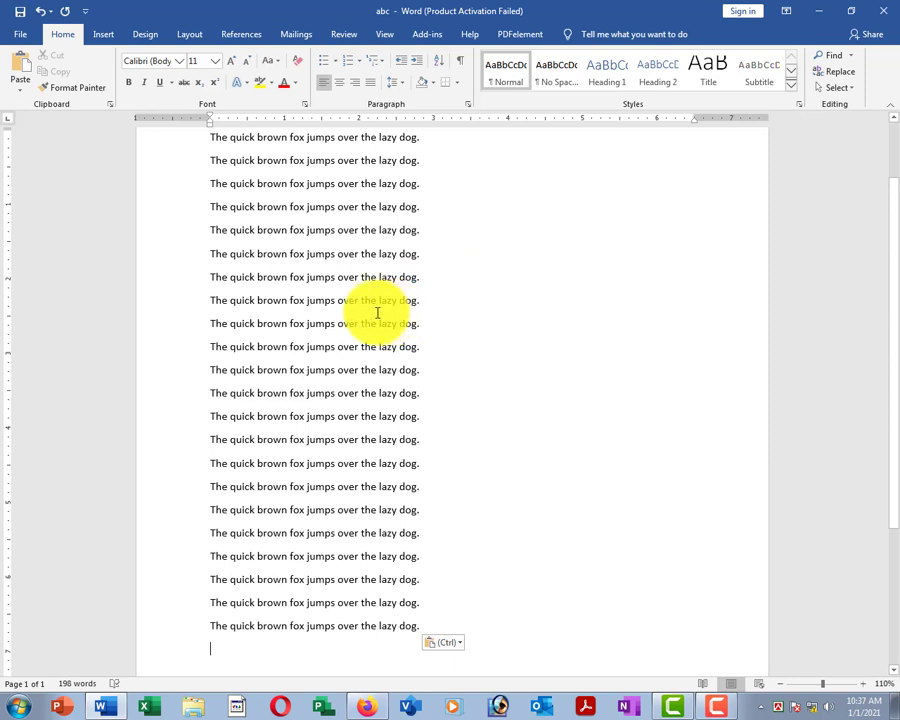
pyautogui.scroll(2, 229, 269)
pyautogui.click(333, 339)
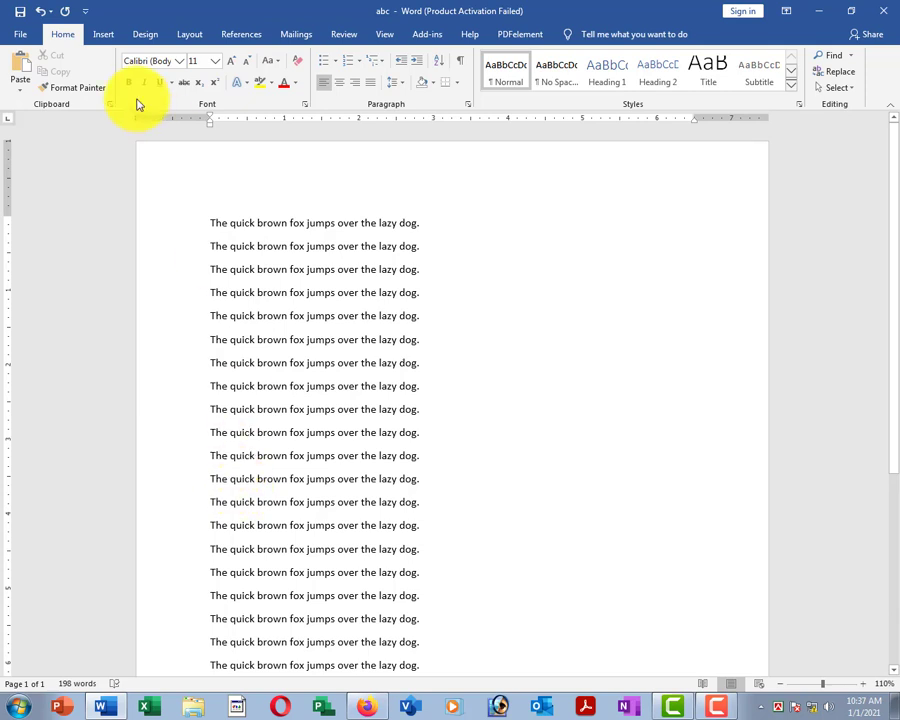
pyautogui.click(22, 14)
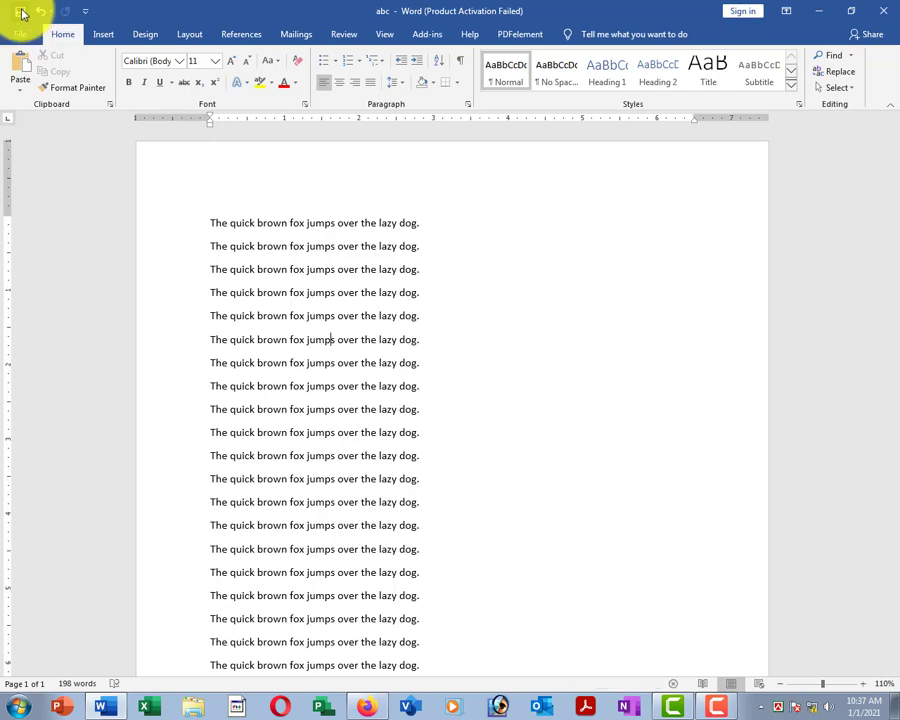
pyautogui.click(22, 36)
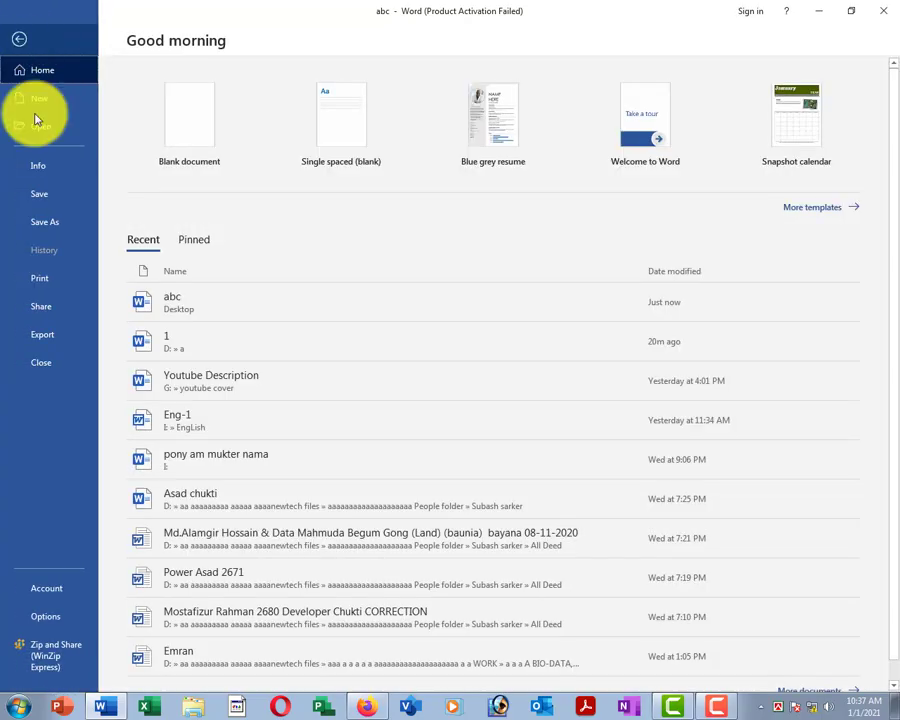
pyautogui.click(43, 195)
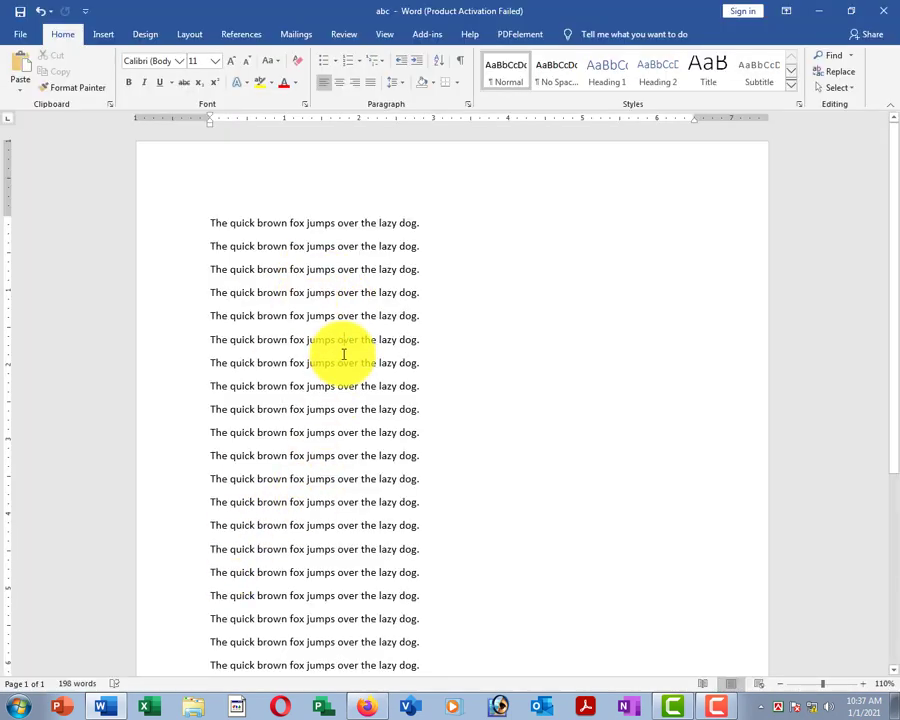
pyautogui.click(343, 354)
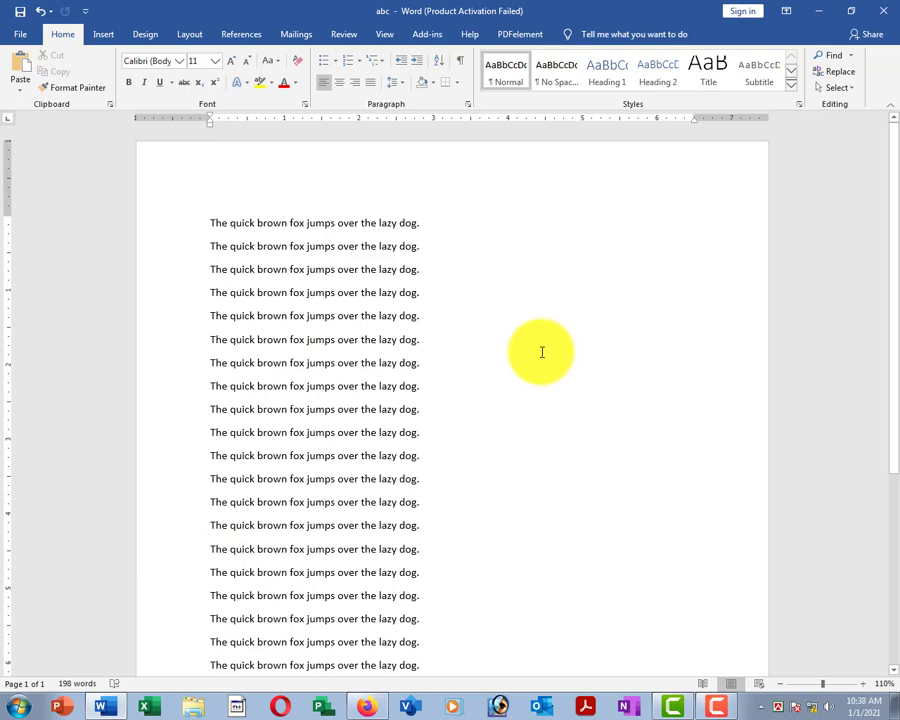
pyautogui.hotkey('ctrl', 'v')
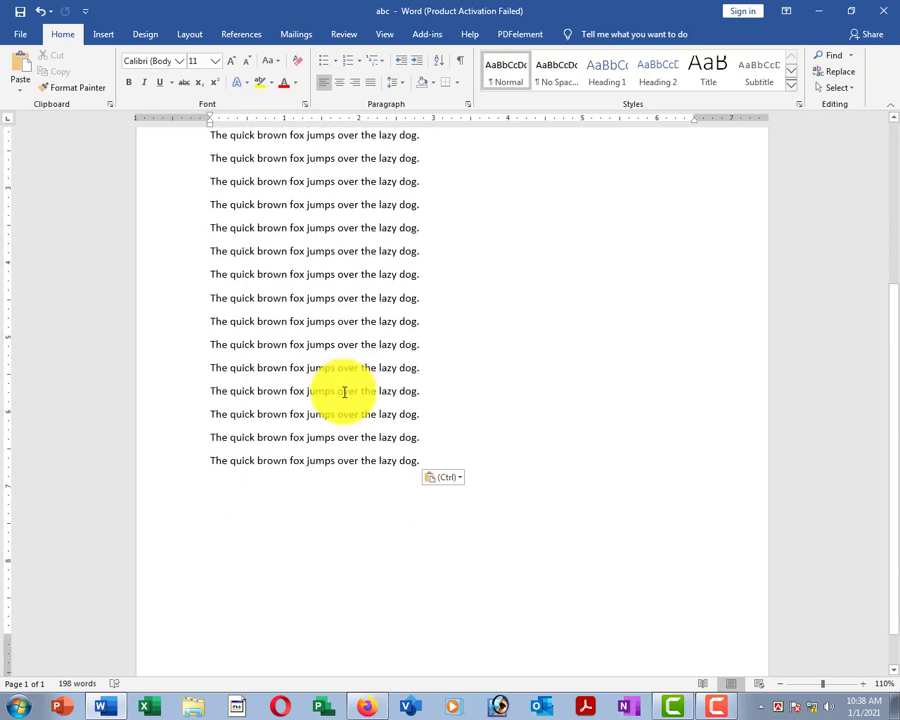
pyautogui.scroll(3, 344, 392)
pyautogui.click(24, 38)
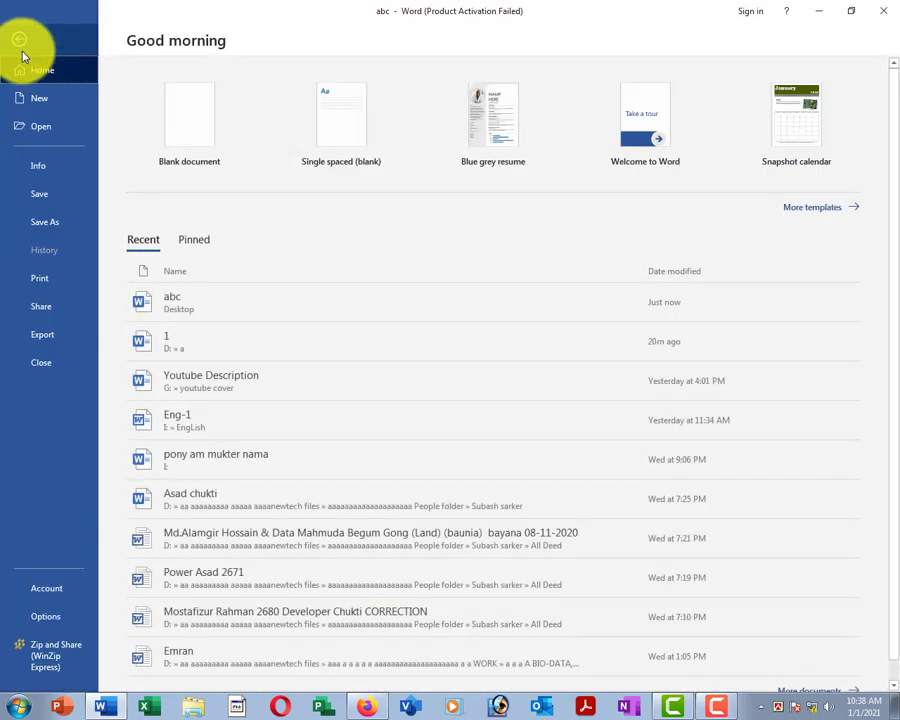
pyautogui.click(38, 364)
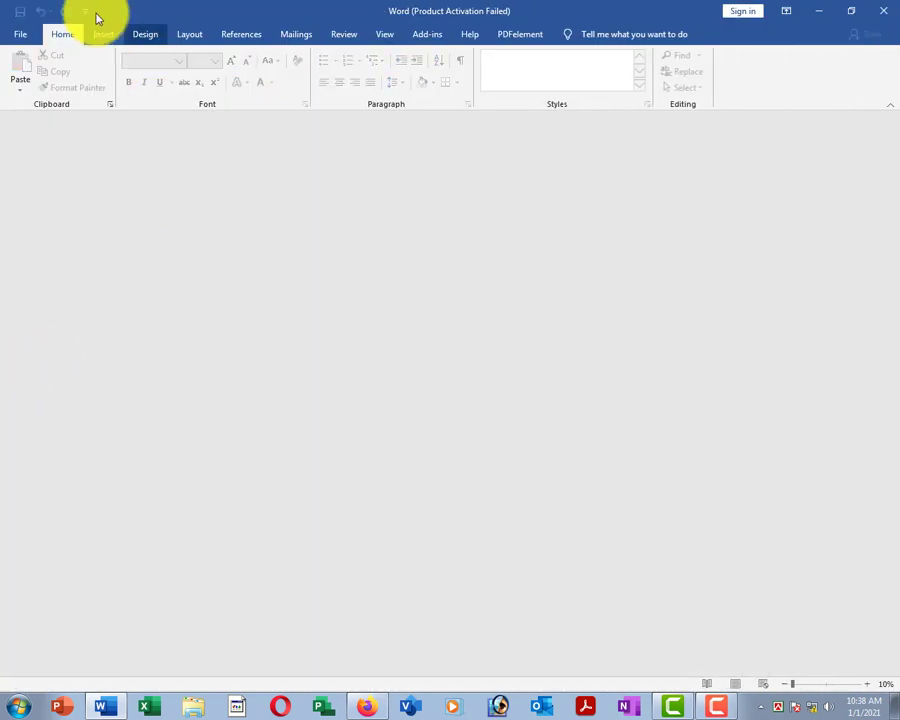
pyautogui.click(22, 35)
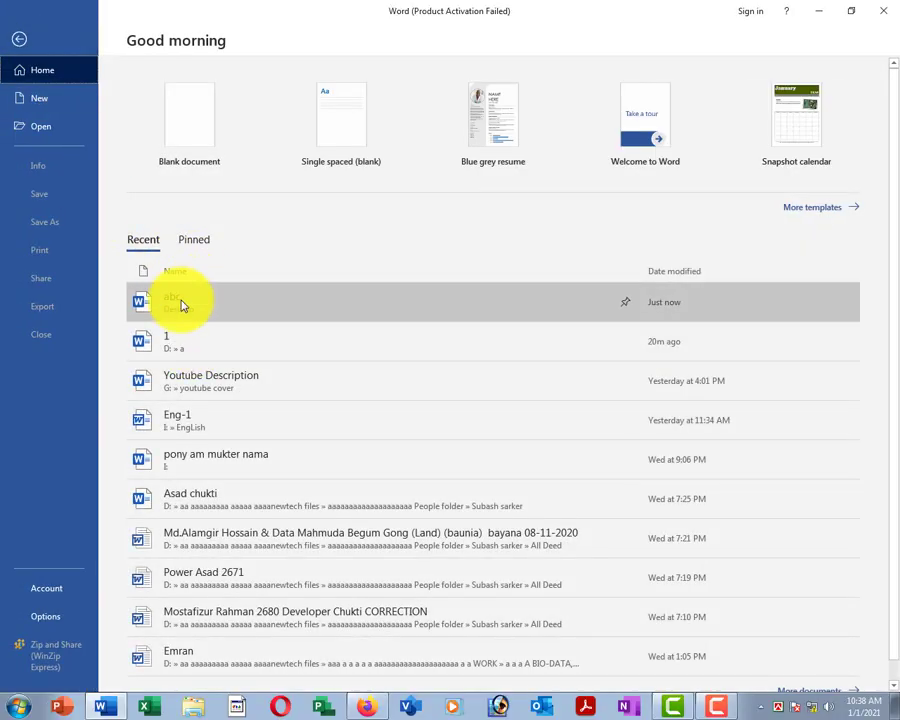
pyautogui.click(205, 302)
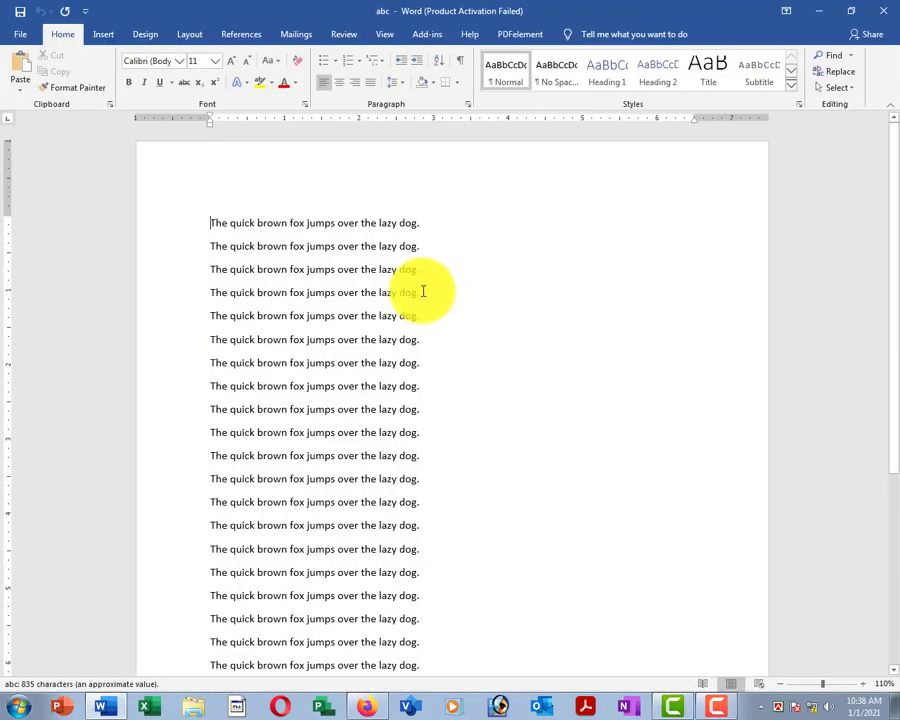
# Delete the eighteen fox lines from line five to the end, keeping the first four.
pyautogui.scroll(-5, 344, 374)
pyautogui.scroll(5, 348, 367)
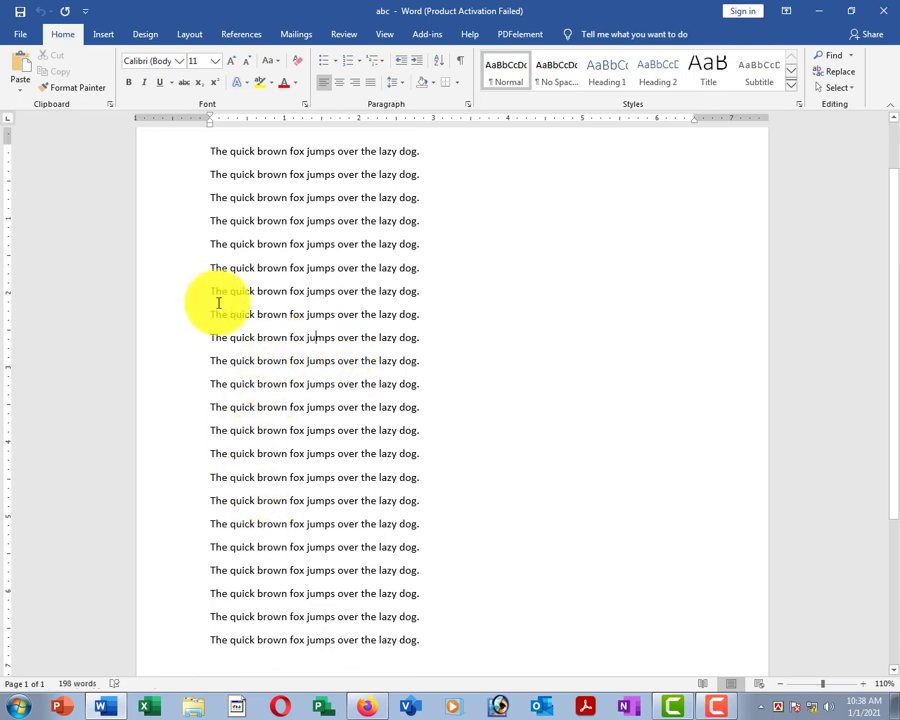
pyautogui.moveTo(182, 258); pyautogui.dragTo(448, 648)
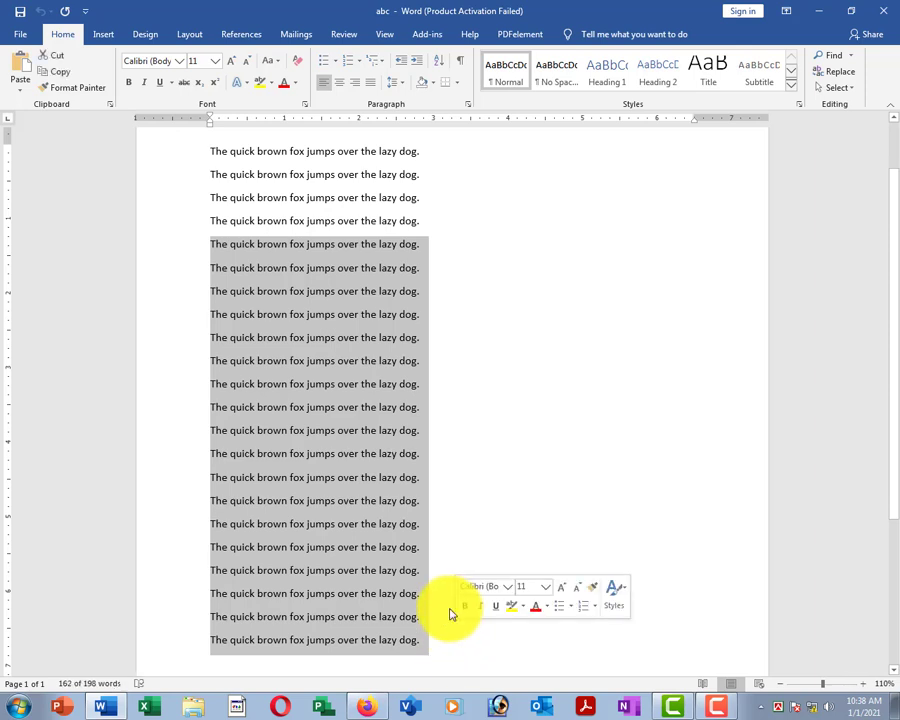
pyautogui.press('Delete')
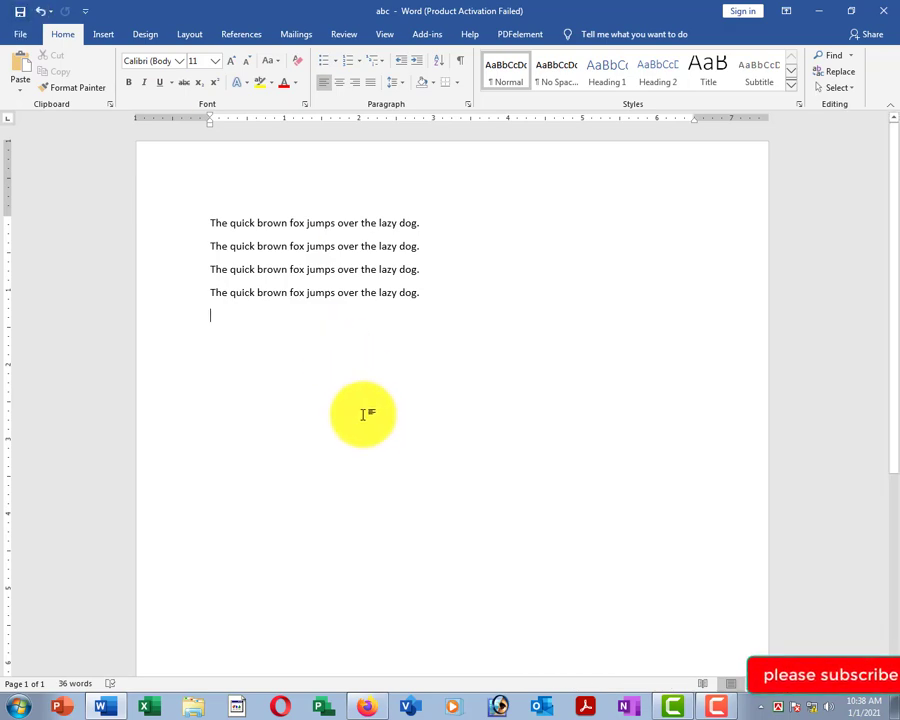
# Close the abc document and reopen it from the Recent documents list.
pyautogui.click(25, 38)
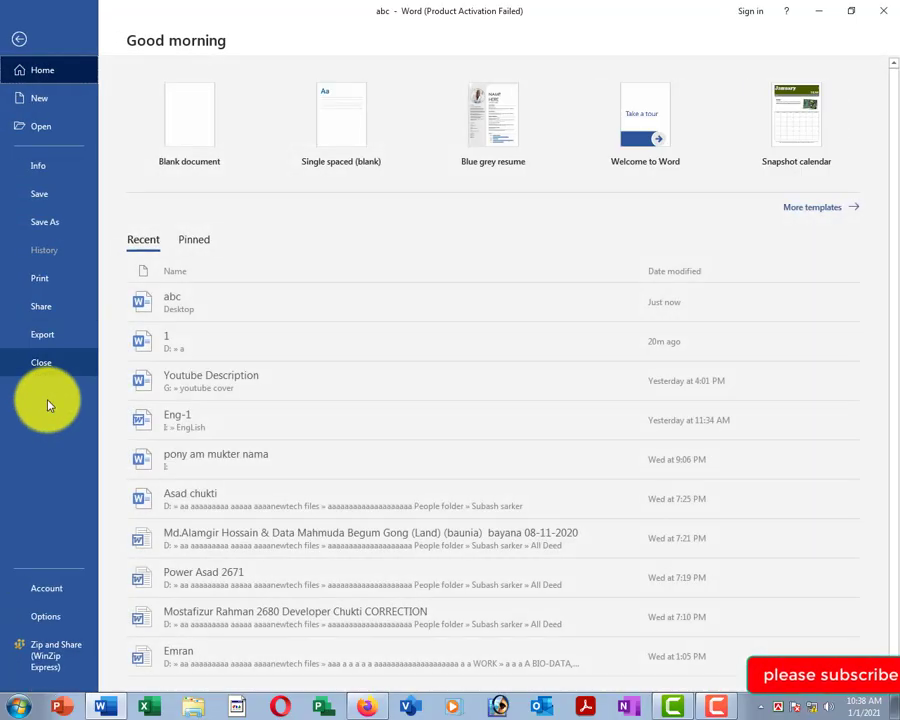
pyautogui.click(56, 362)
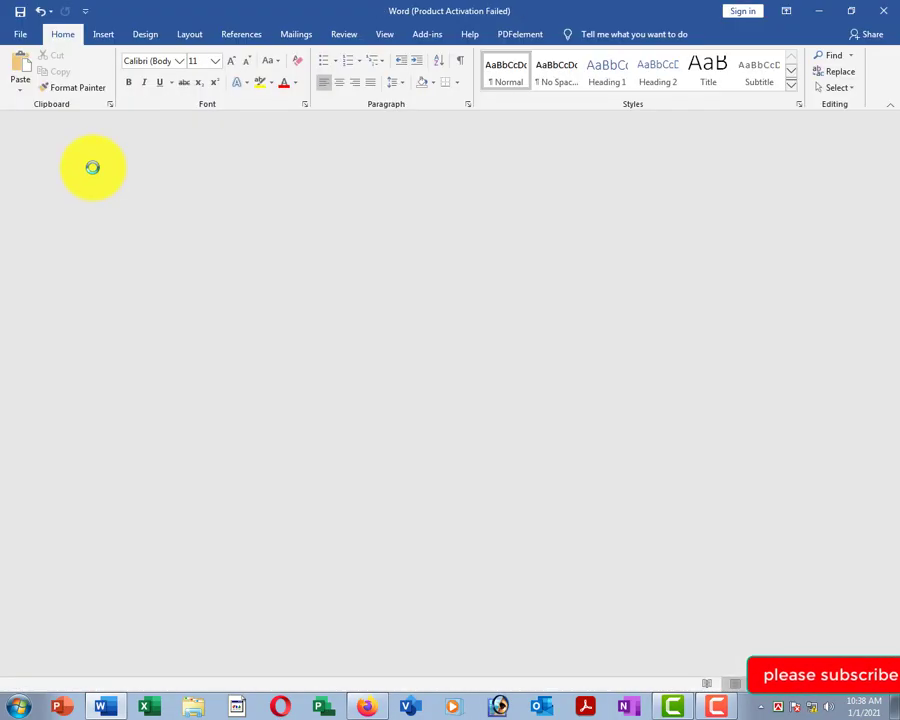
pyautogui.click(24, 36)
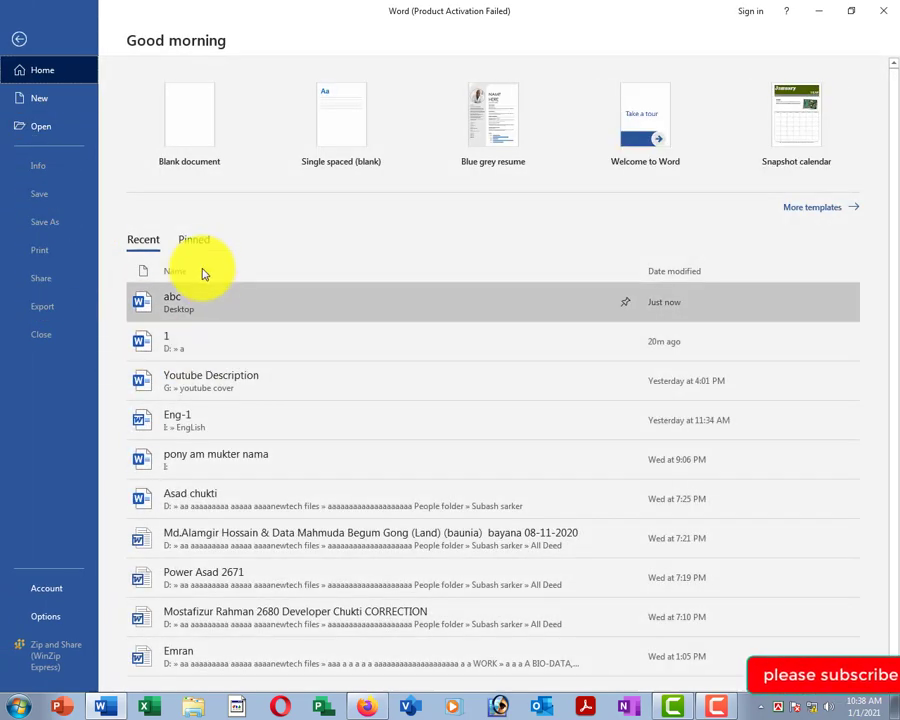
pyautogui.click(177, 302)
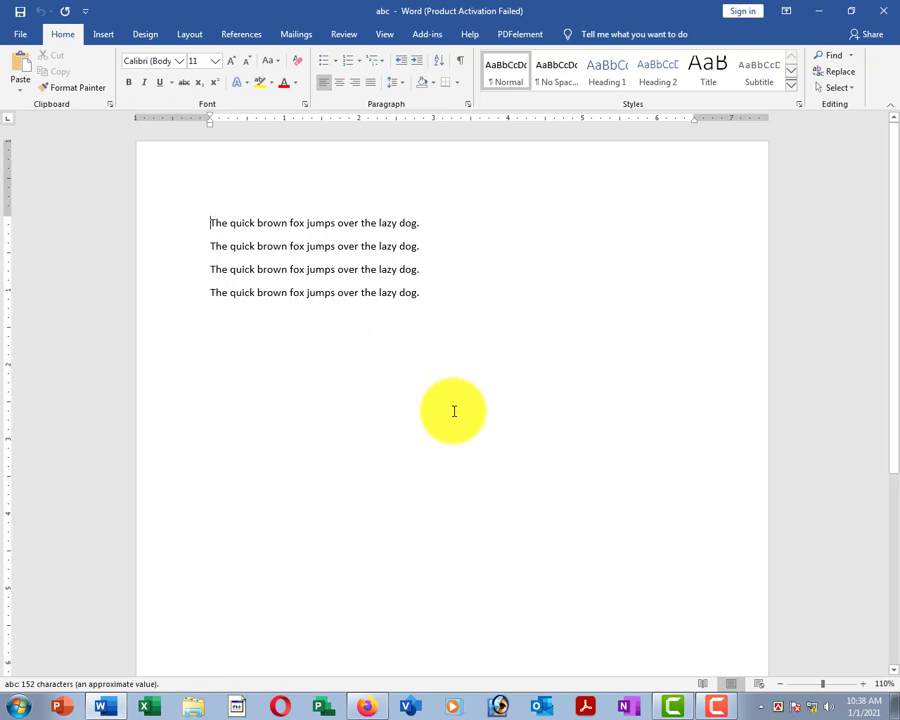
# Put the cursor on the empty fifth line, then return to File's Recent documents list.
pyautogui.click(278, 343)
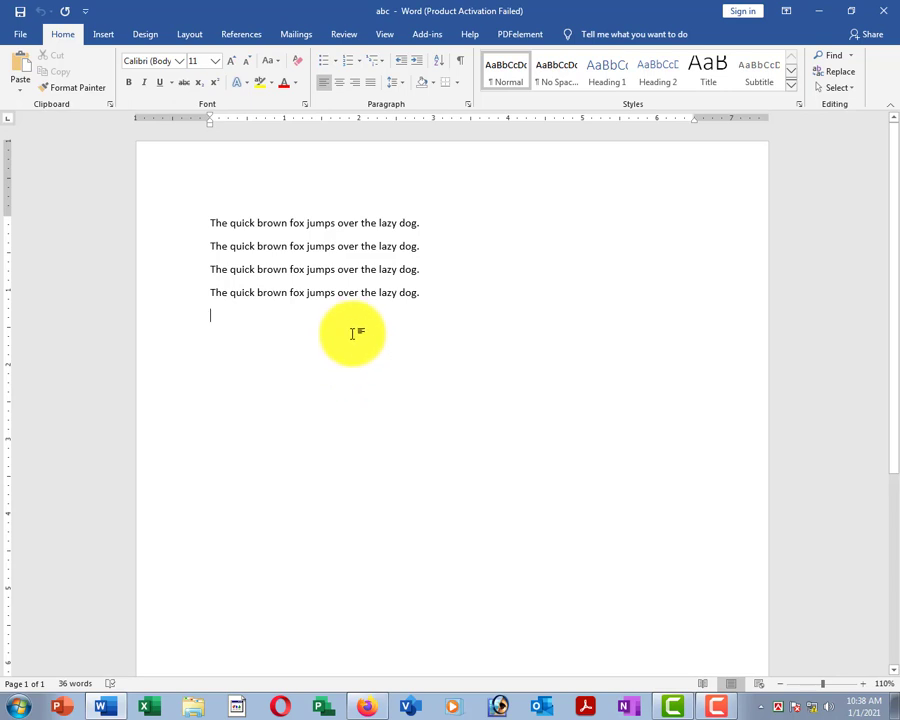
pyautogui.scroll(-1, 177, 190)
pyautogui.click(21, 37)
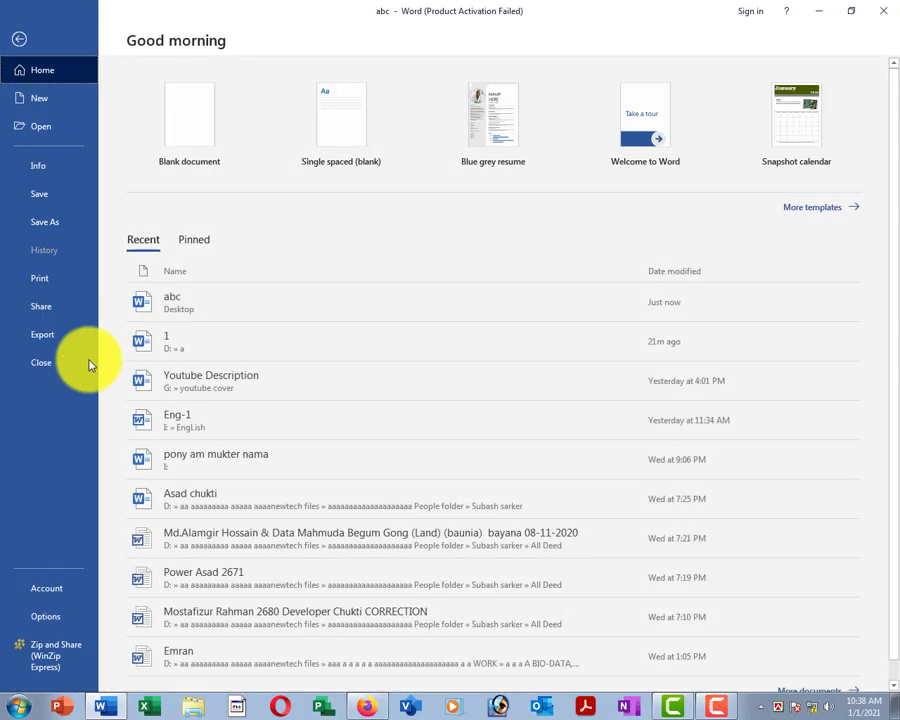
pyautogui.scroll(-1, 217, 490)
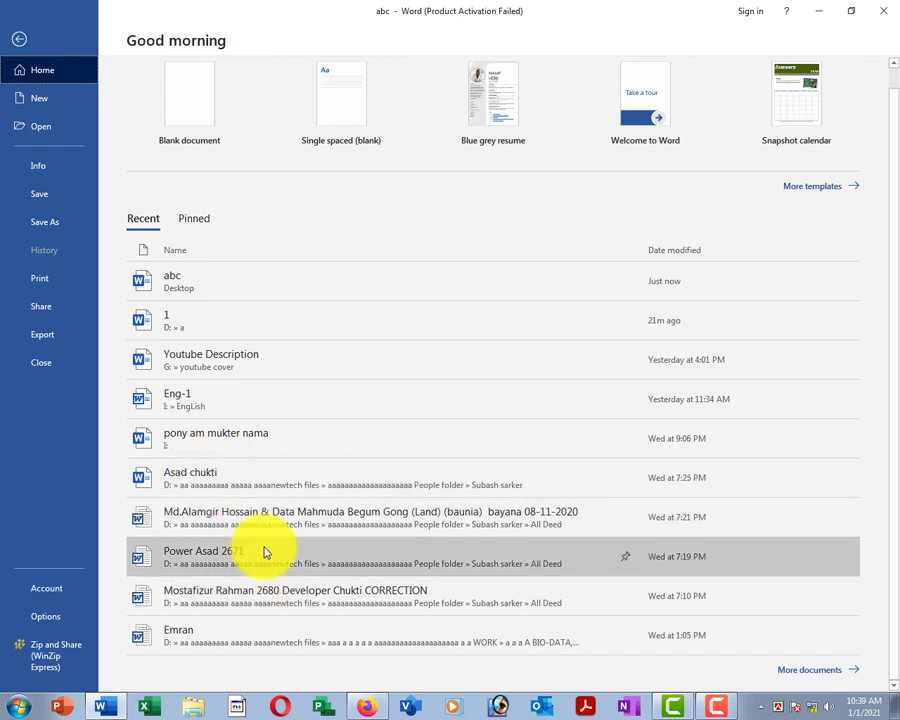
# Open the résumé from the recent list and select, then deselect, its name heading.
pyautogui.click(201, 636)
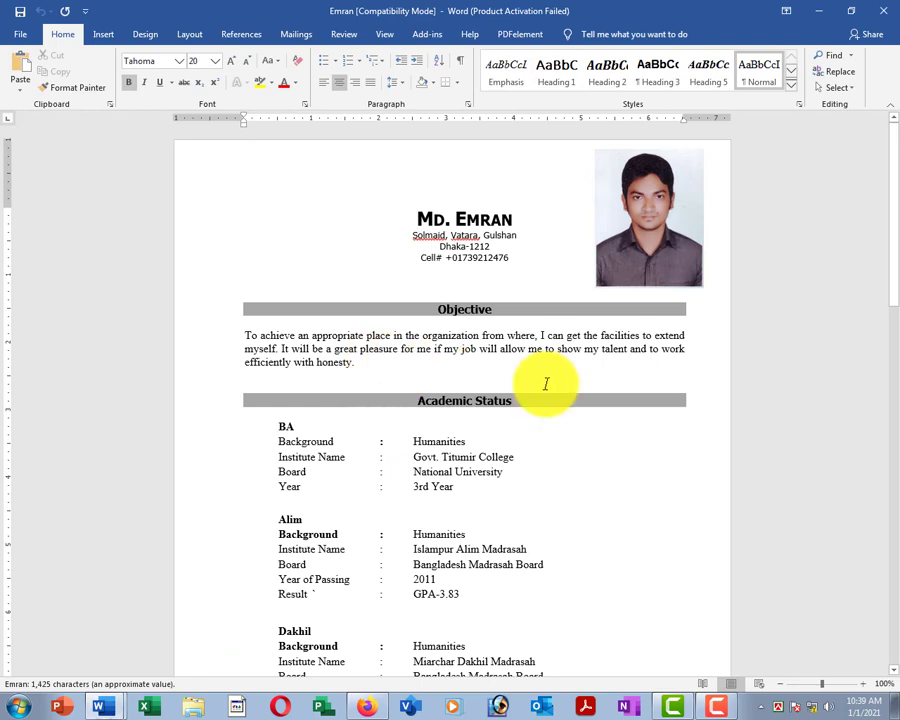
pyautogui.keyDown('ctrl'); pyautogui.scroll(-8, 519, 352); pyautogui.keyUp('ctrl')
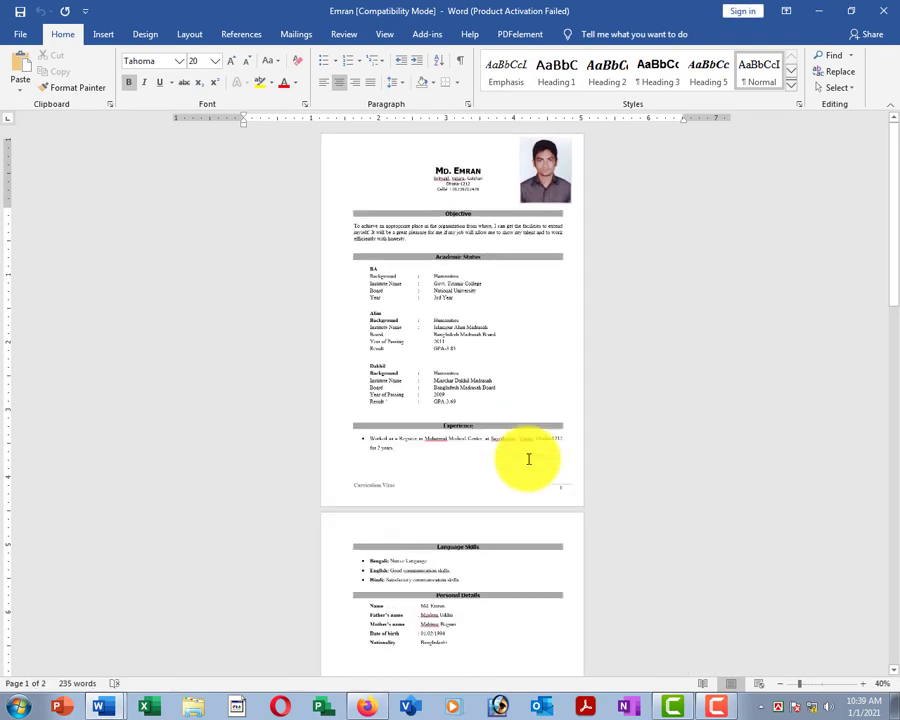
pyautogui.keyDown('ctrl'); pyautogui.scroll(9, 519, 449); pyautogui.keyUp('ctrl')
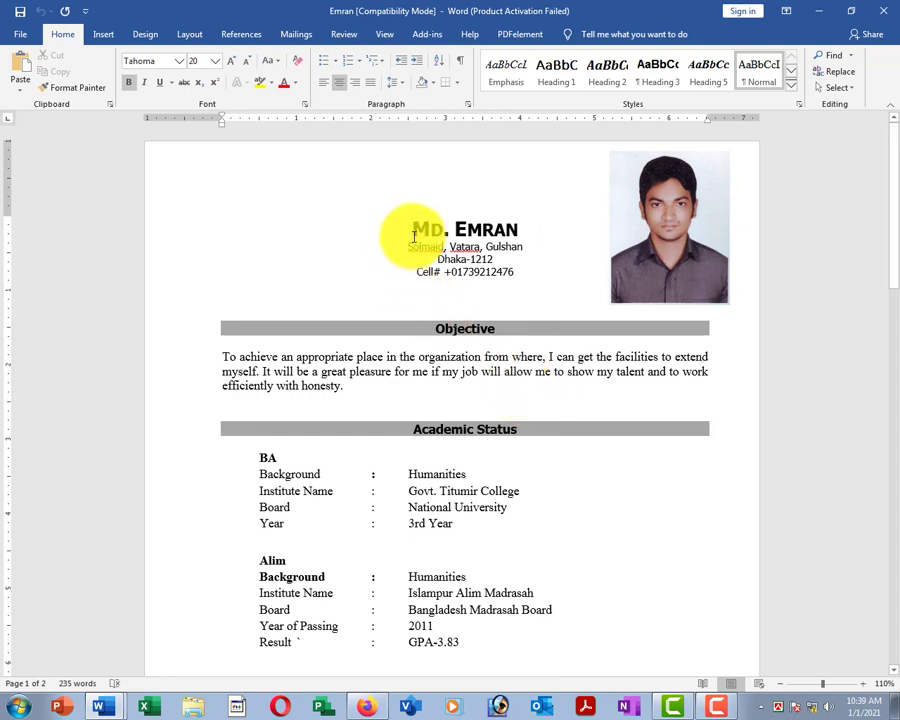
pyautogui.moveTo(413, 229); pyautogui.dragTo(516, 234)
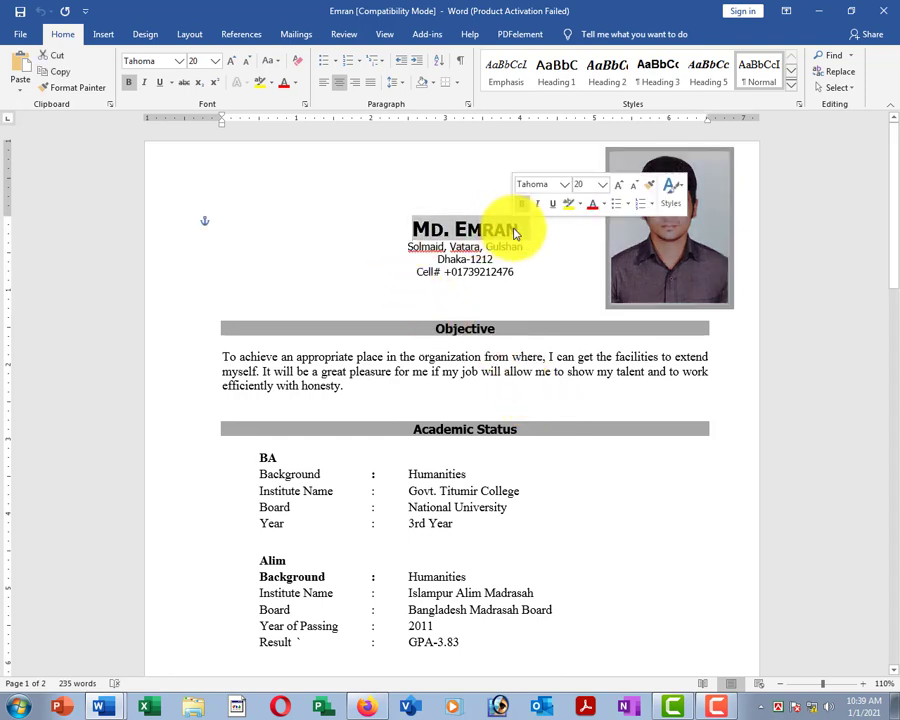
pyautogui.click(514, 283)
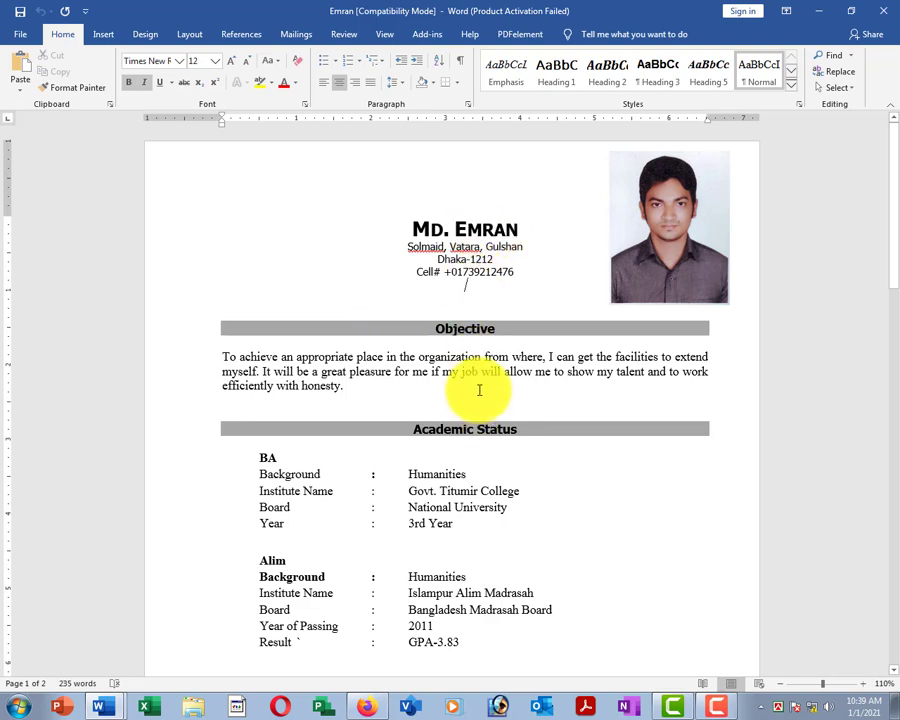
pyautogui.click(430, 229)
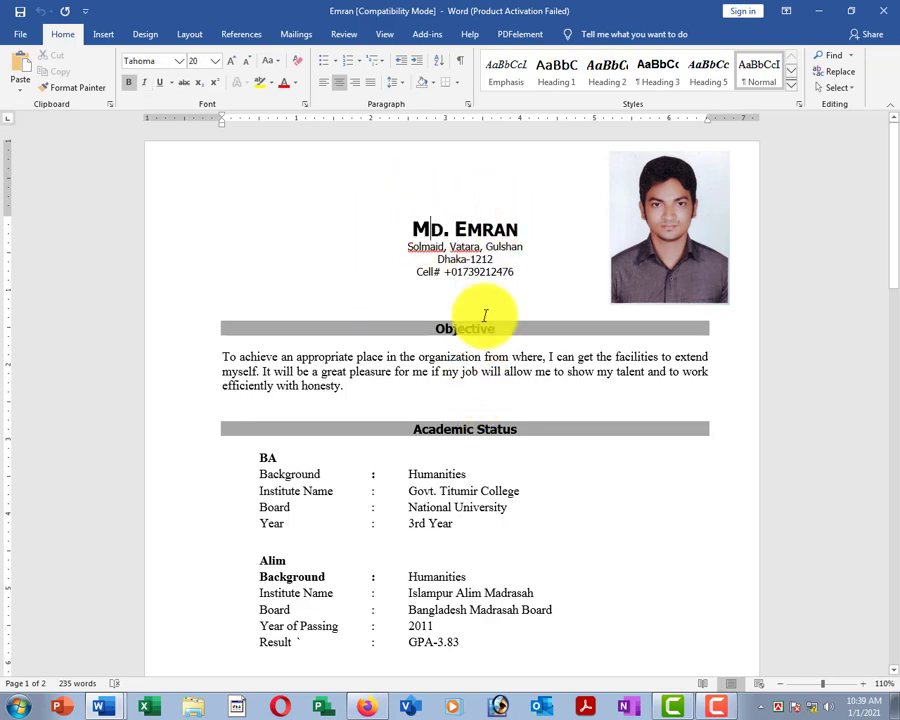
# Browse the résumé and place the cursor in the Objective paragraph.
pyautogui.scroll(-6, 485, 315)
pyautogui.scroll(5, 488, 372)
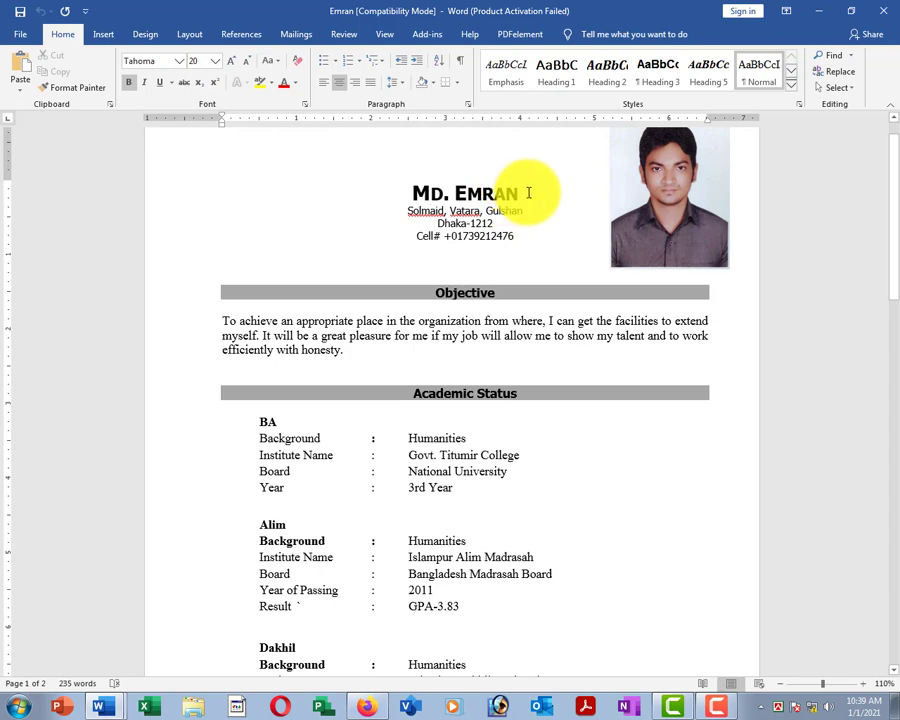
pyautogui.moveTo(528, 192); pyautogui.dragTo(403, 188)
pyautogui.scroll(-4, 366, 368)
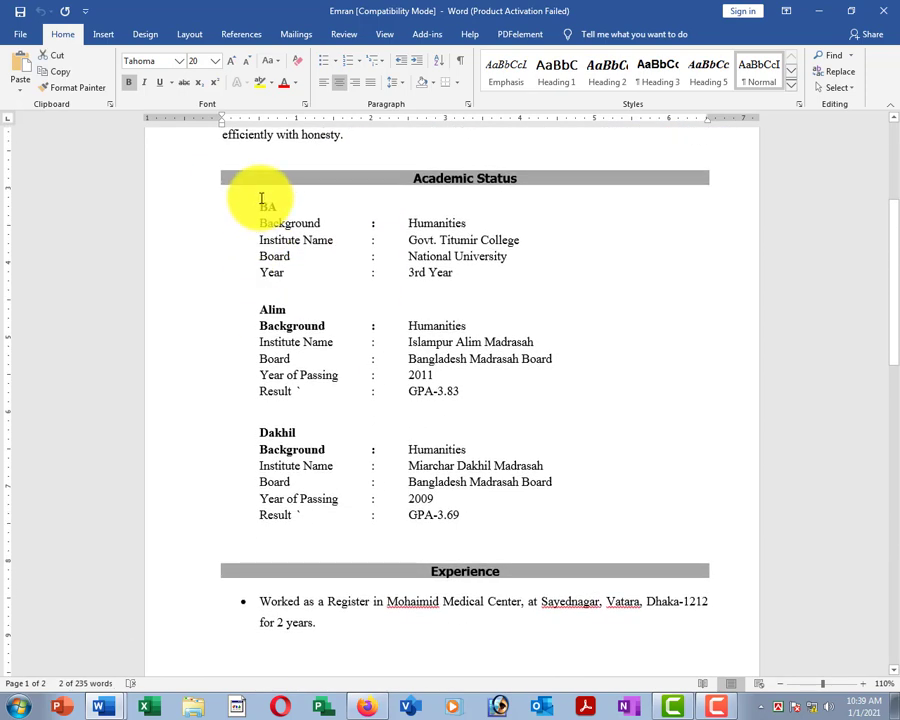
pyautogui.scroll(-7, 316, 414)
pyautogui.scroll(8, 352, 380)
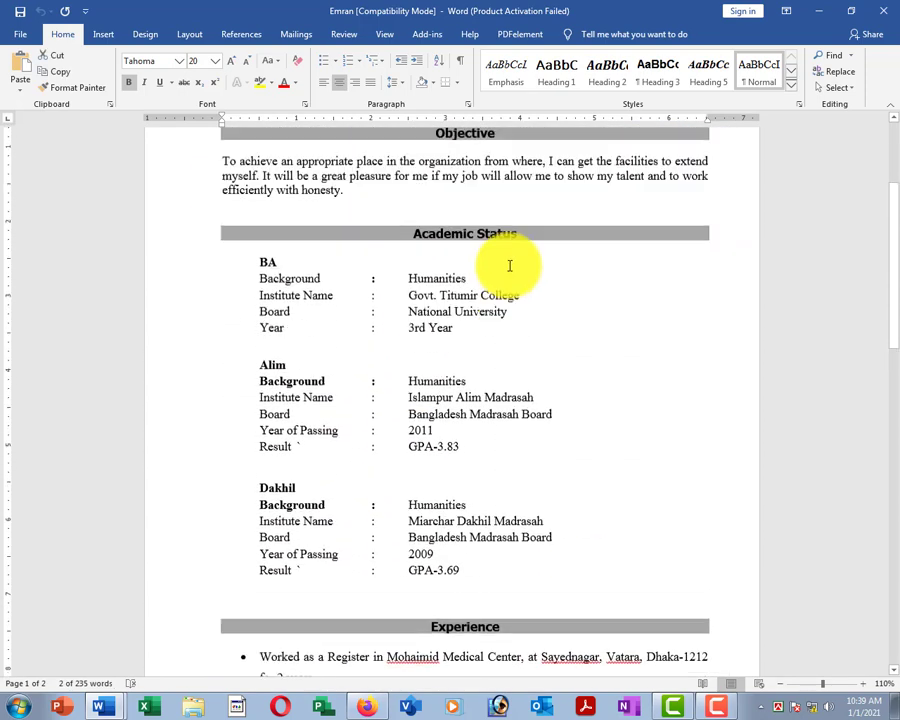
pyautogui.scroll(2, 509, 265)
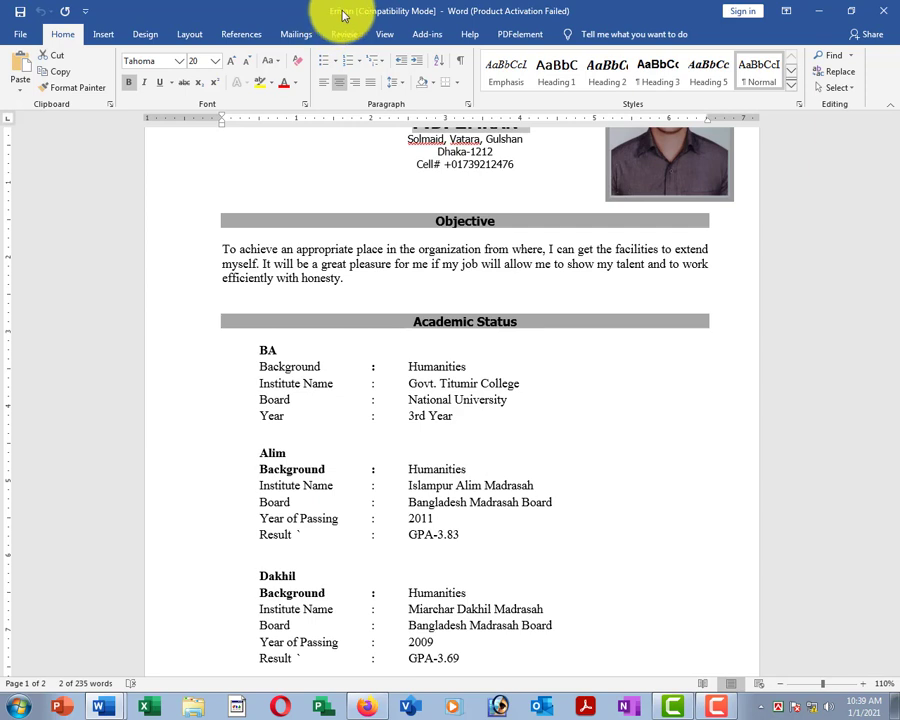
pyautogui.scroll(2, 450, 300)
pyautogui.click(438, 197)
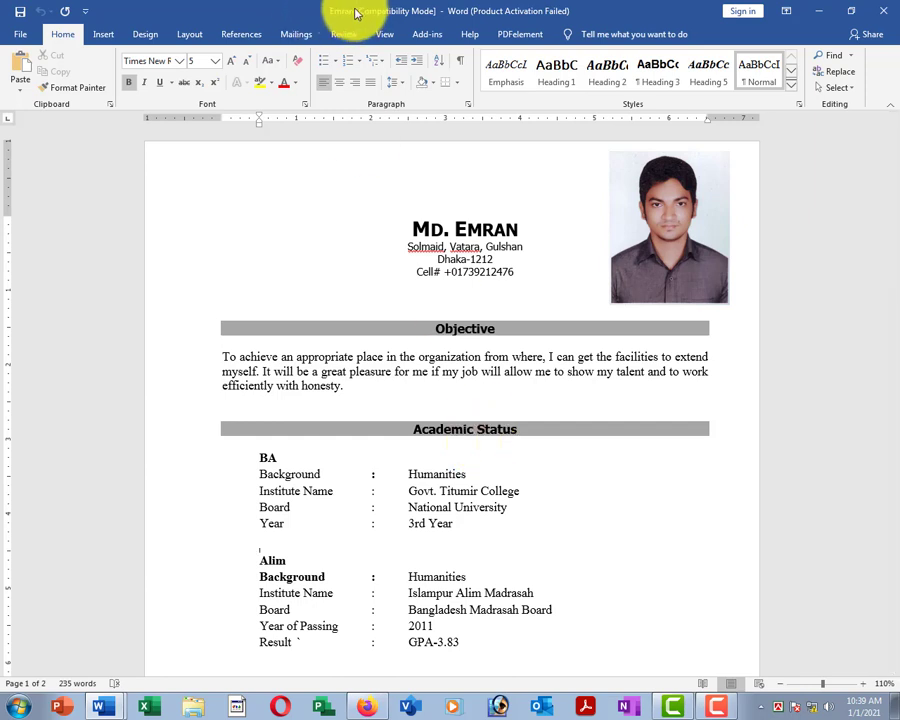
pyautogui.click(476, 343)
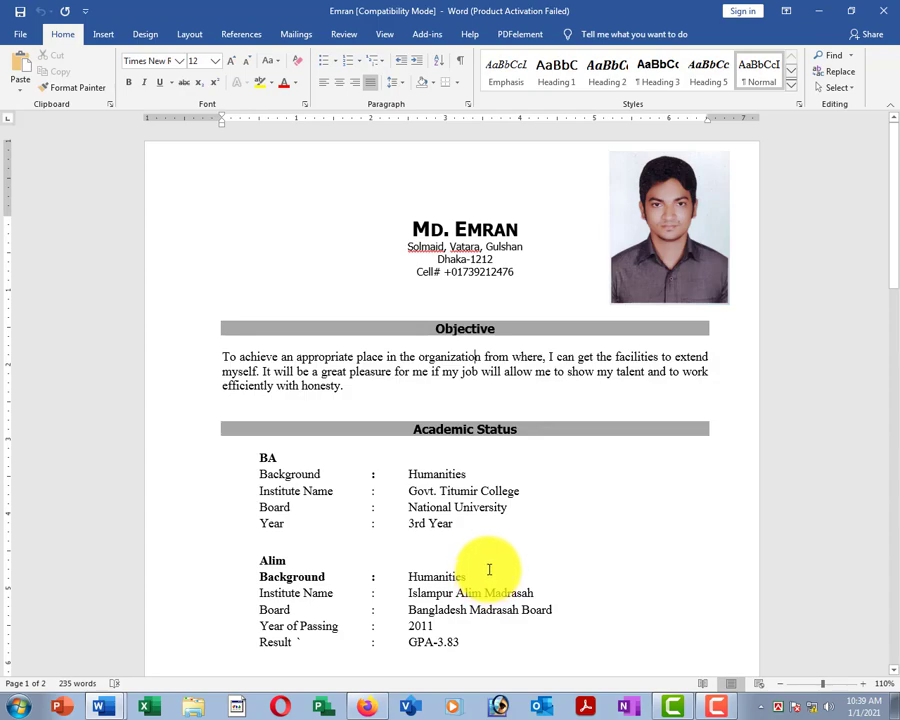
# Via Save As > Browse, replace the file name with a new name and try saving.
pyautogui.click(12, 36)
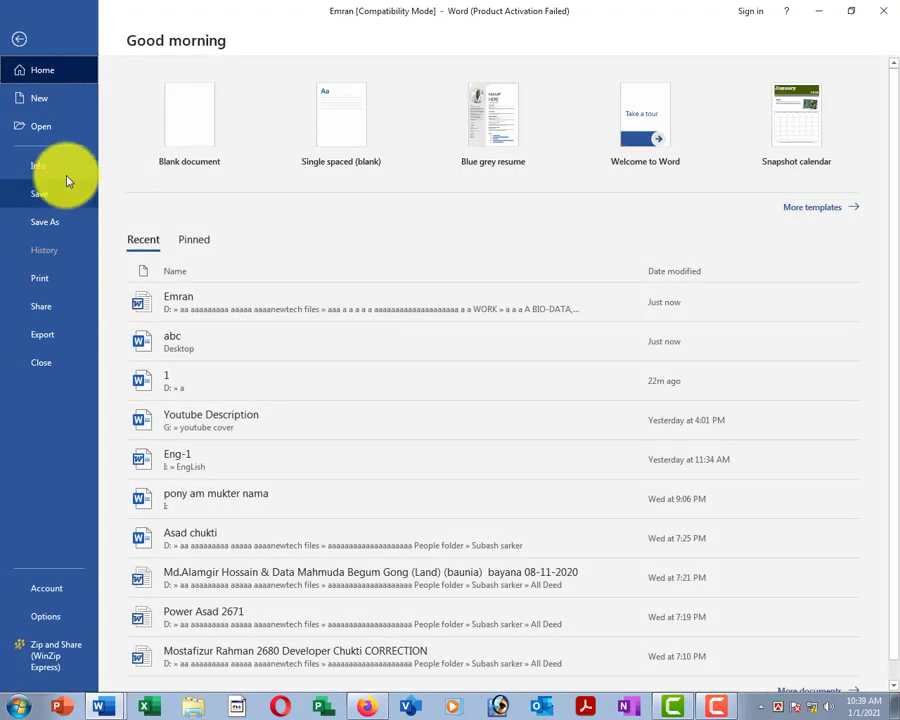
pyautogui.click(40, 222)
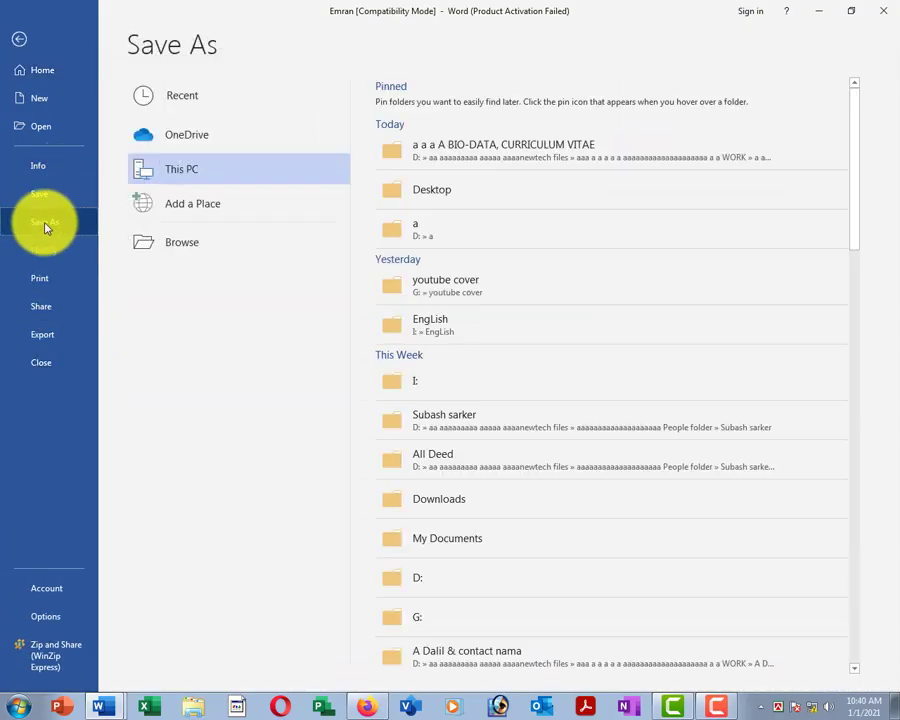
pyautogui.click(182, 244)
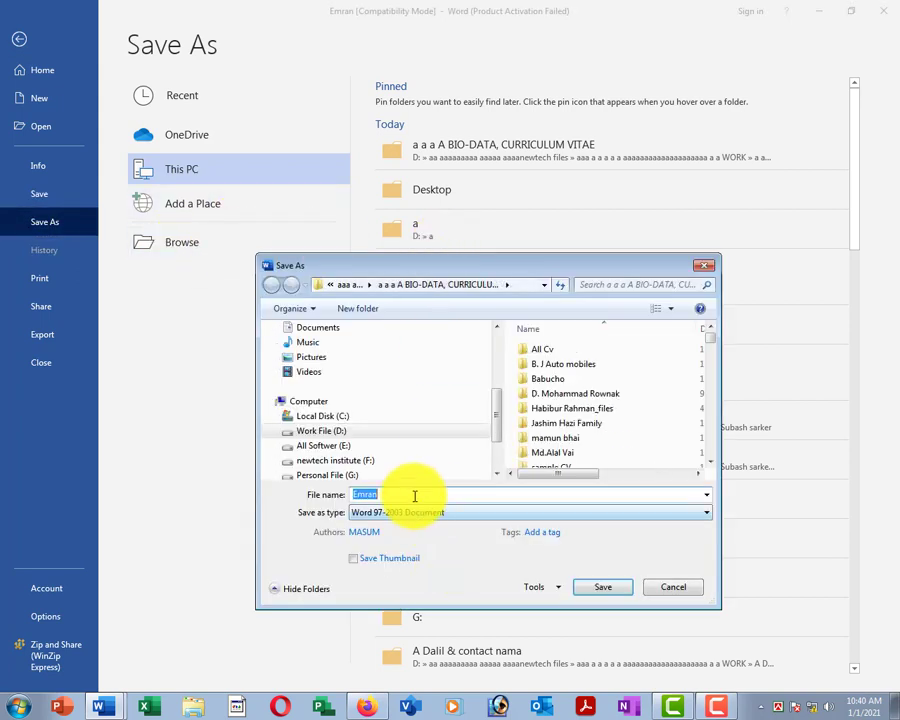
pyautogui.click(414, 495)
pyautogui.press('BackSpace')
pyautogui.press('BackSpace')
pyautogui.press('BackSpace')
pyautogui.press('BackSpace')
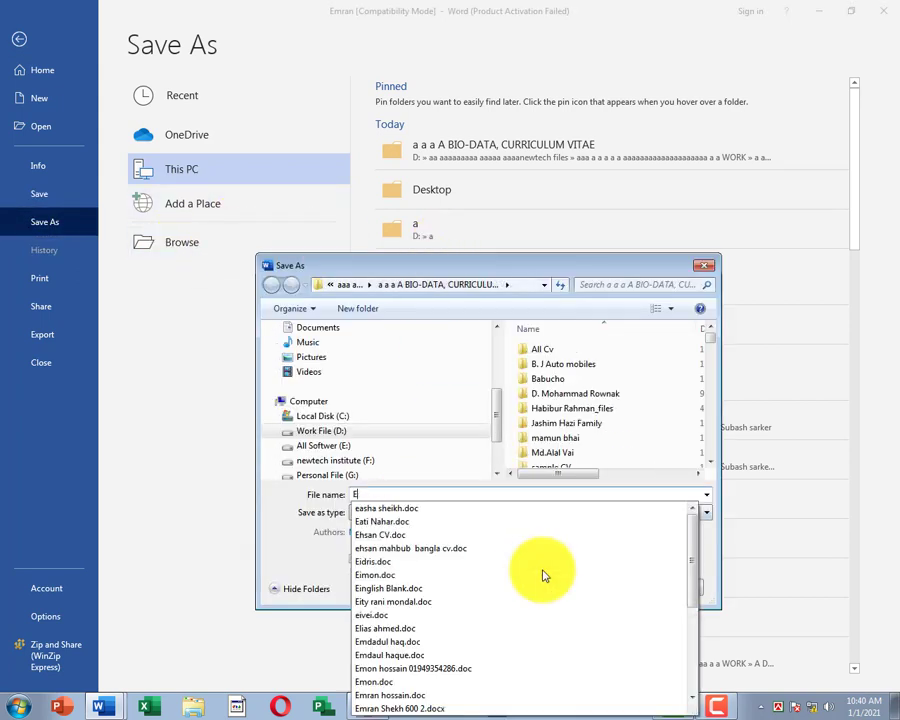
pyautogui.press('BackSpace')
pyautogui.write('Anis')
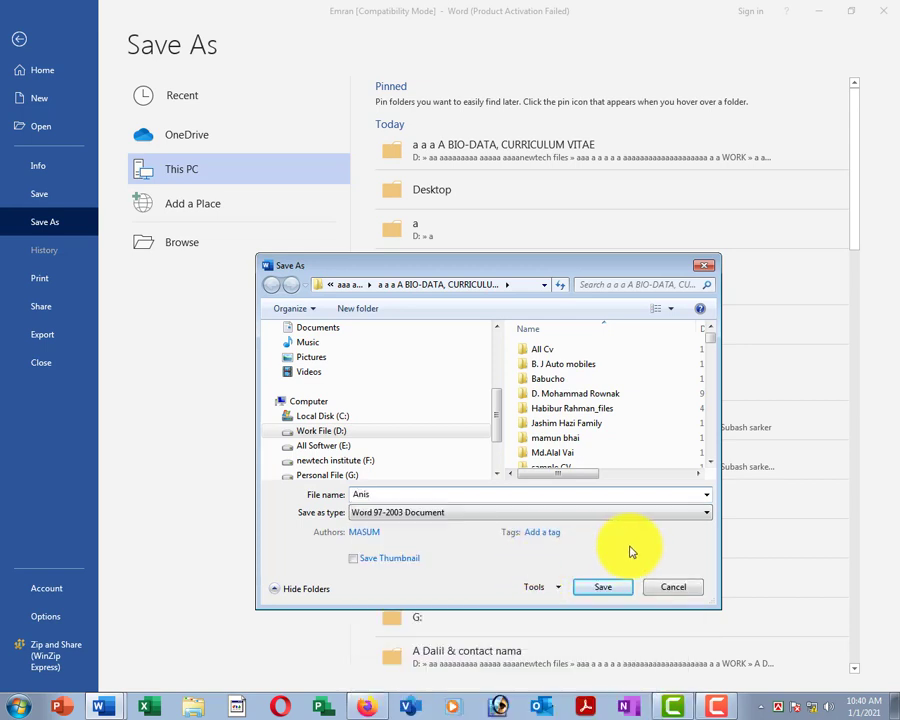
pyautogui.click(597, 588)
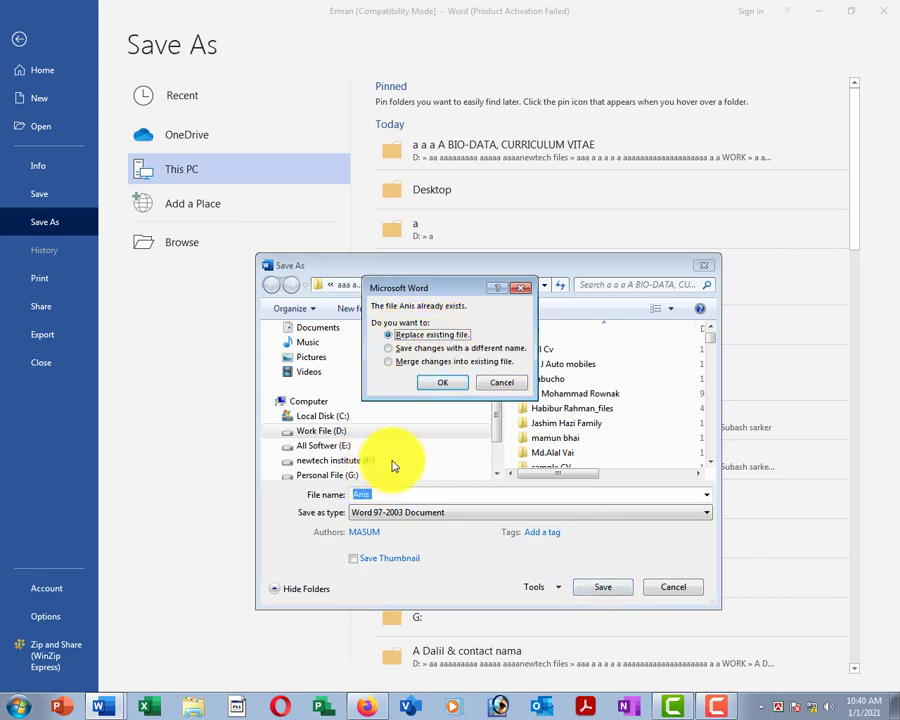
# Decline overwriting the existing file and save the copy to the Desktop instead.
pyautogui.click(495, 385)
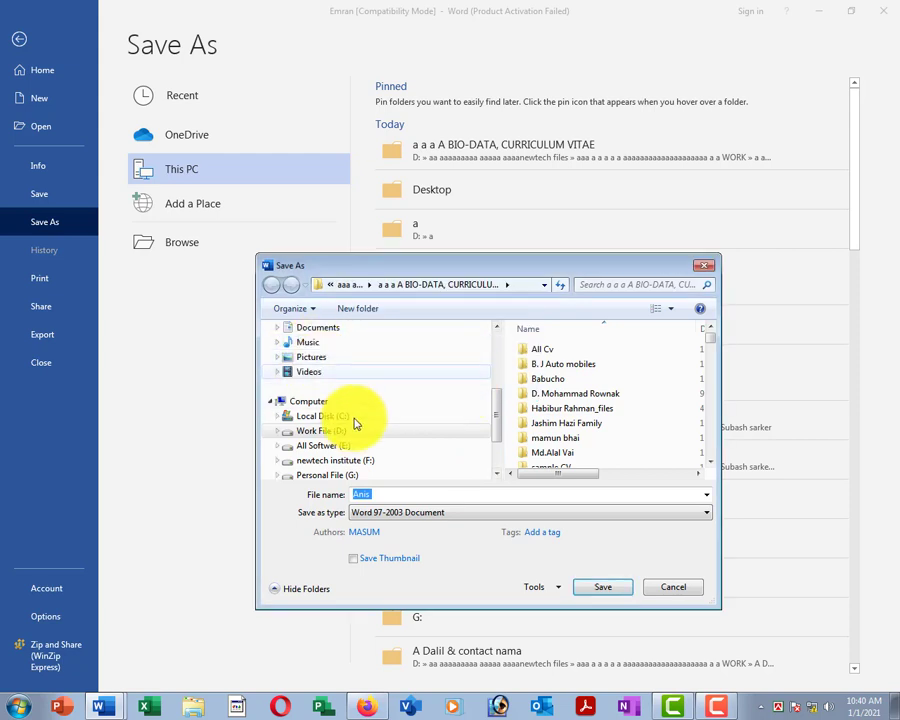
pyautogui.moveTo(494, 405); pyautogui.dragTo(497, 340)
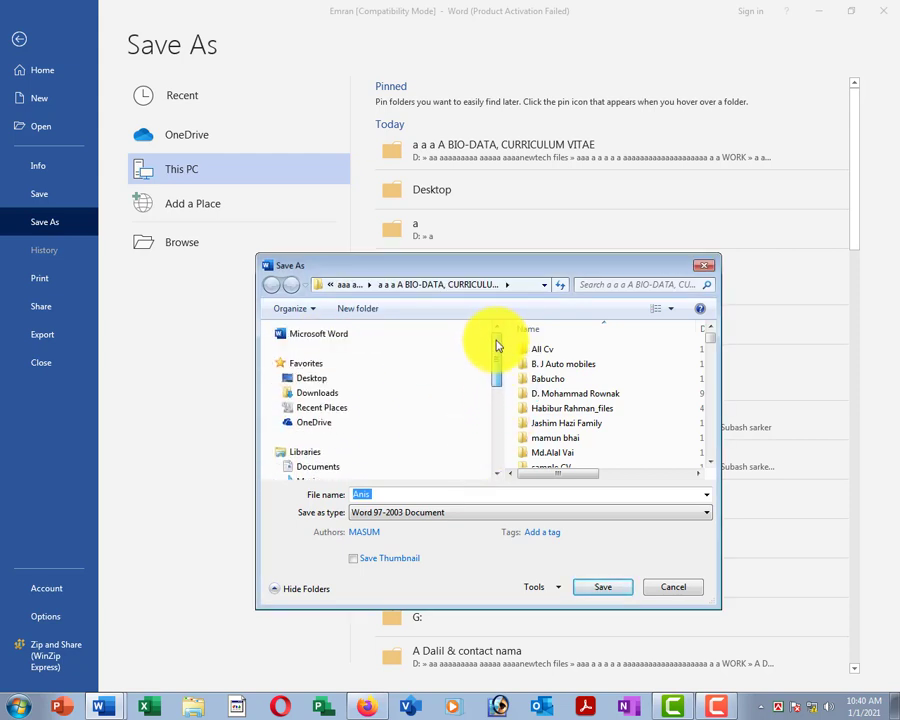
pyautogui.click(343, 380)
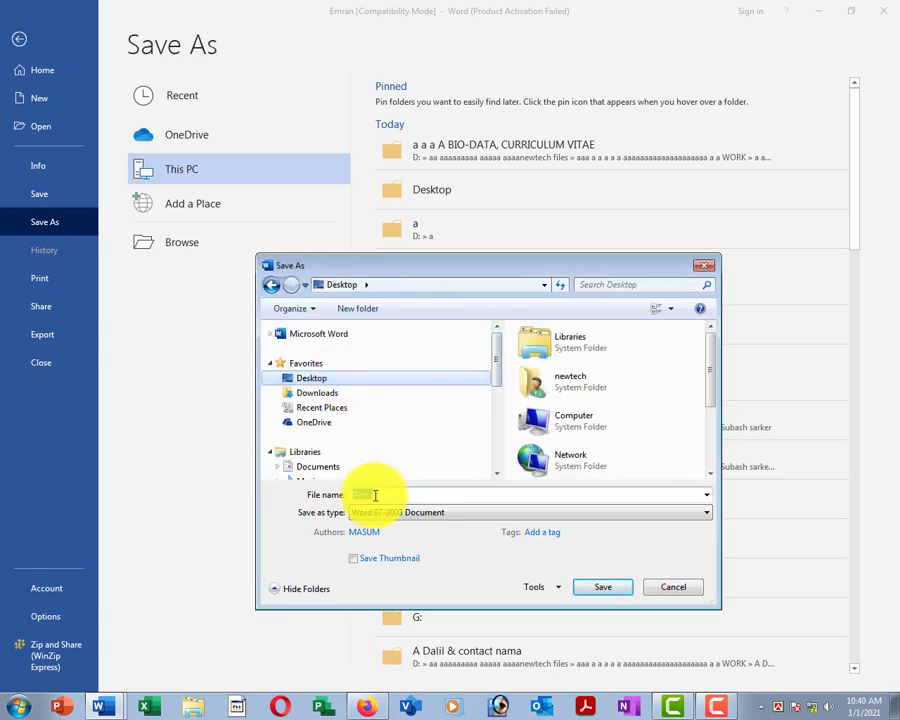
pyautogui.click(600, 588)
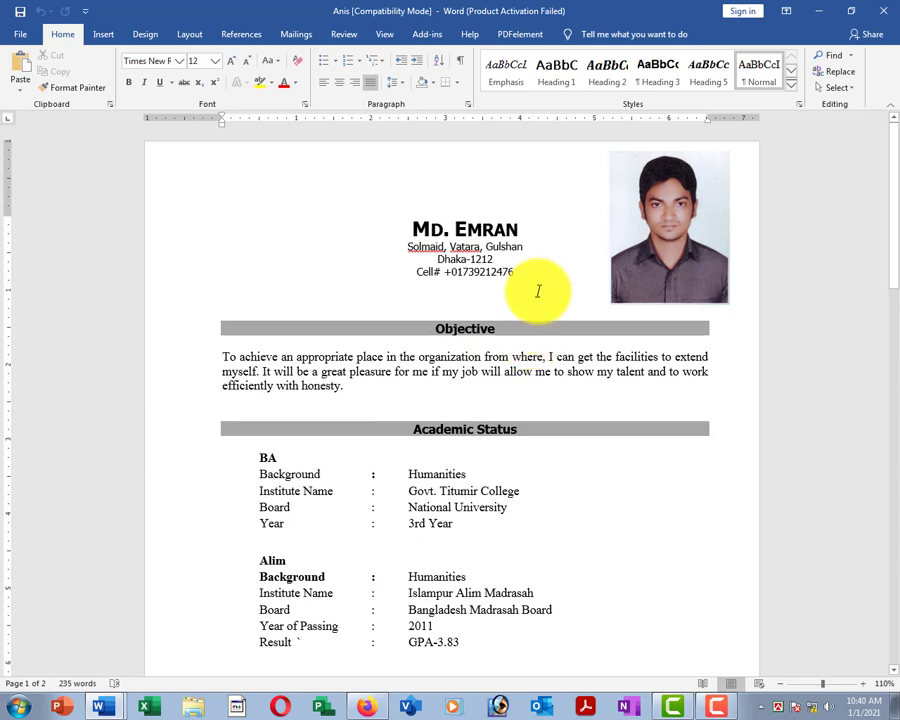
# Delete the header photo and replace the heading name with a new person's name.
pyautogui.click(661, 253)
pyautogui.press('Delete')
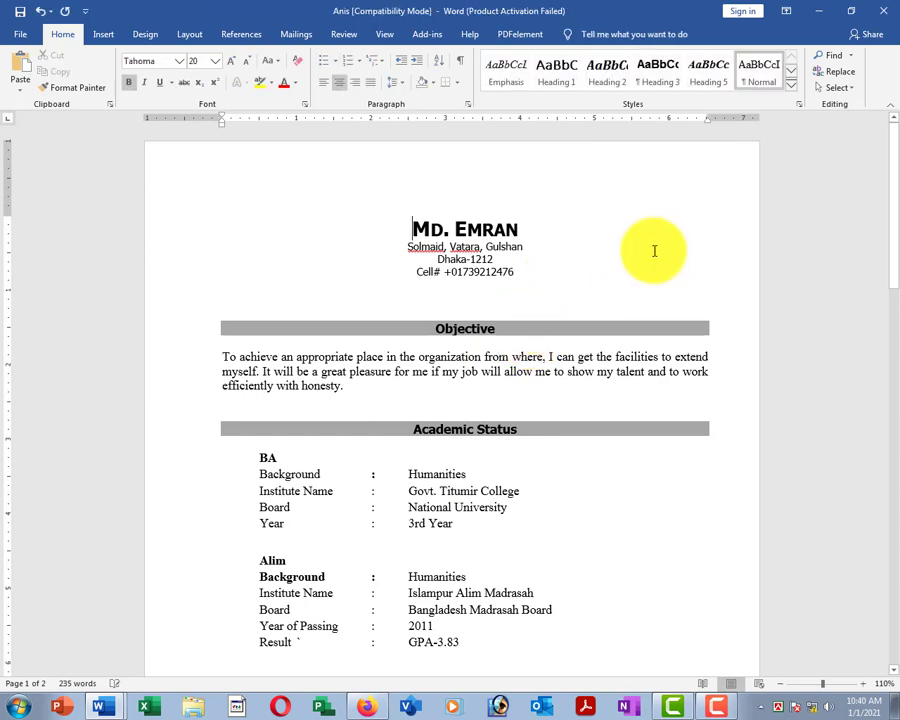
pyautogui.moveTo(402, 228); pyautogui.dragTo(505, 230)
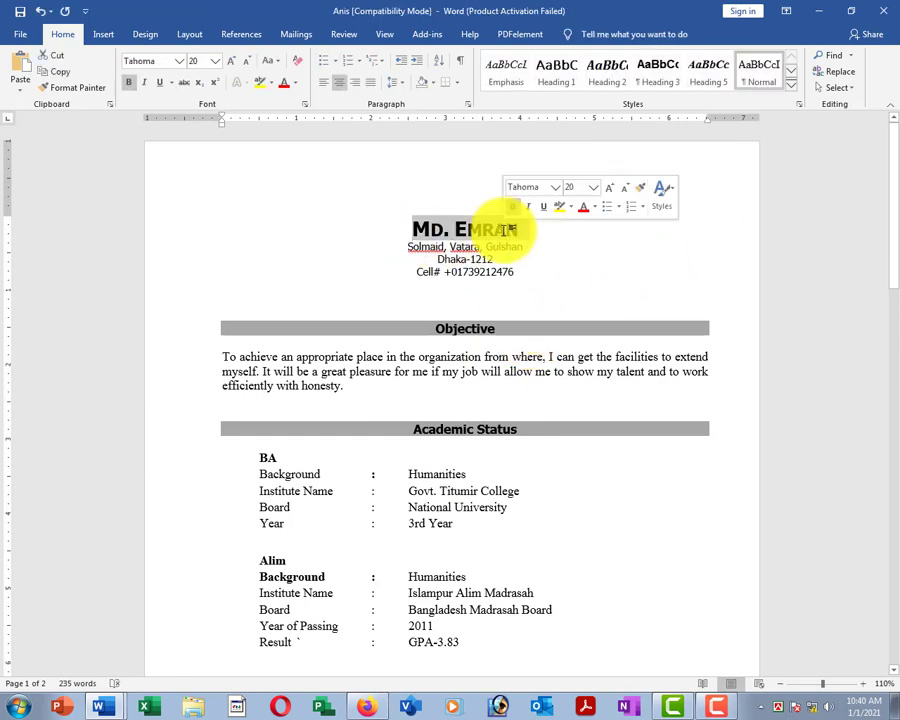
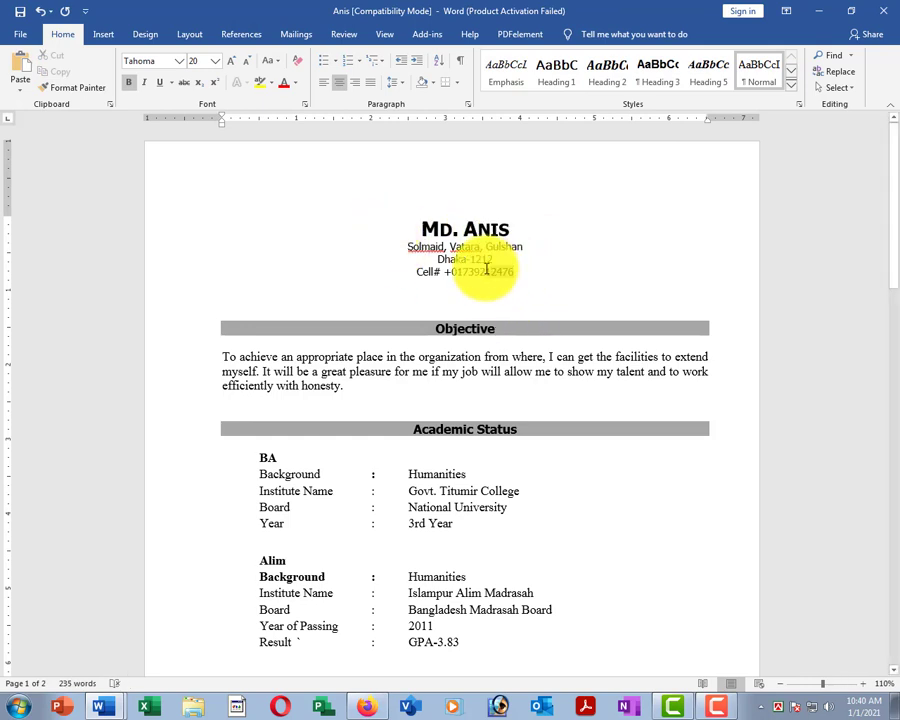
# Replace the phone number on the Cell# line with a different number.
pyautogui.doubleClick(479, 272)
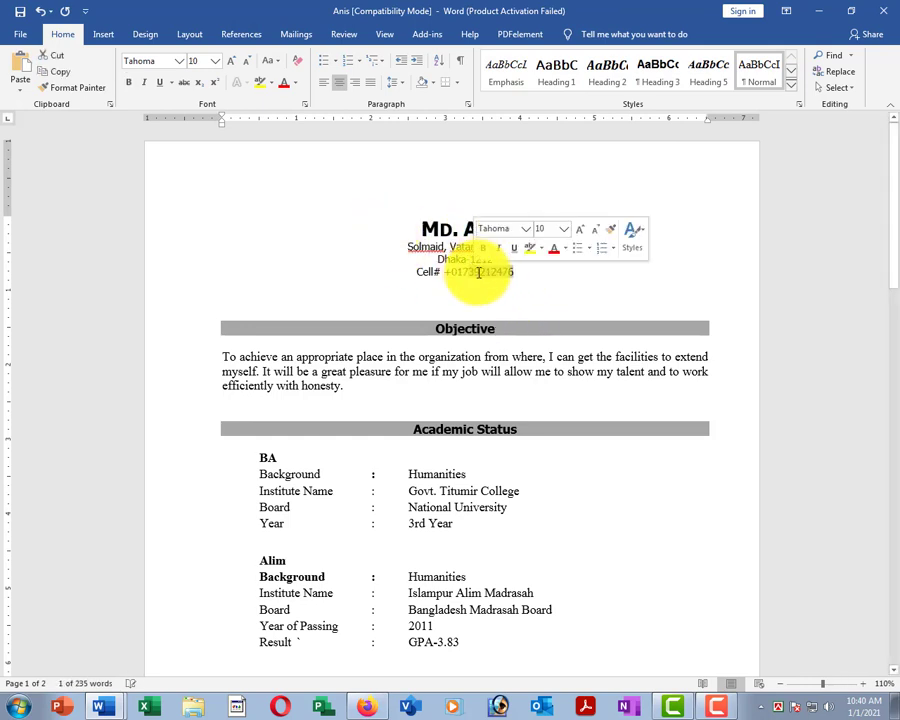
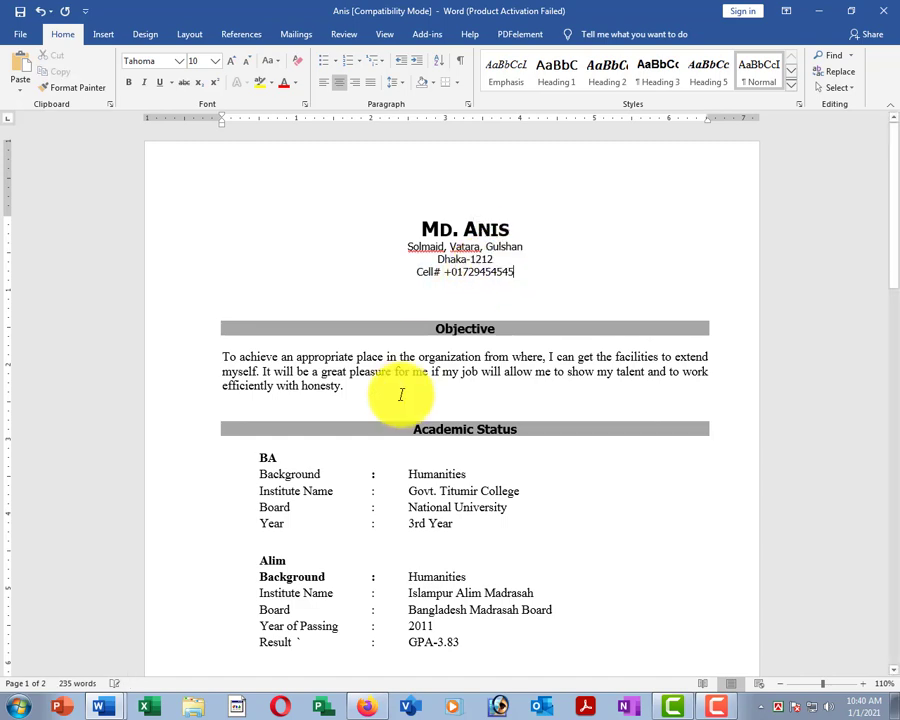
pyautogui.click(368, 395)
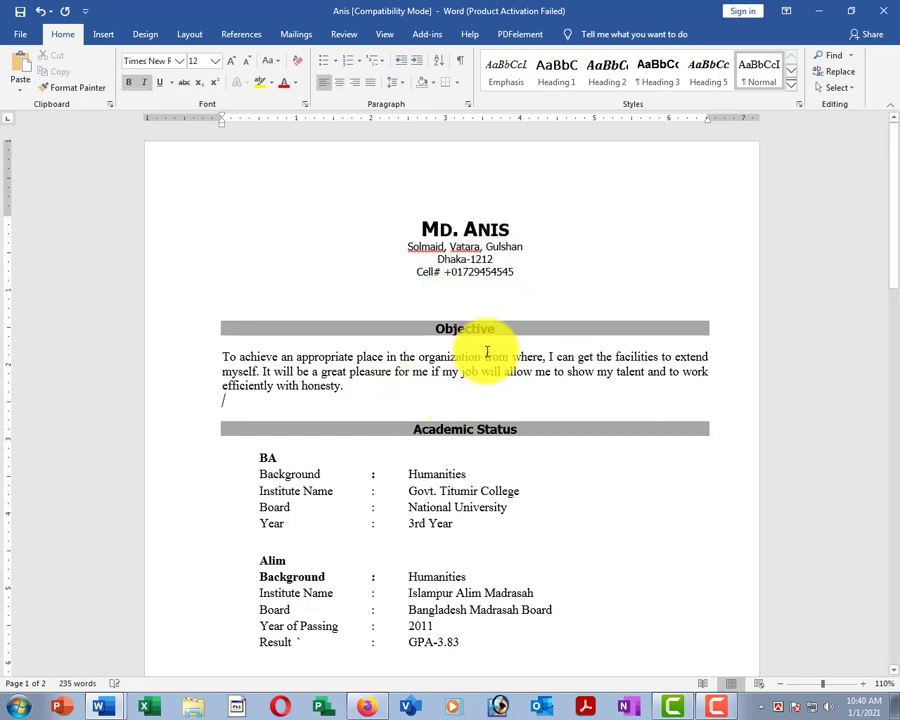
pyautogui.click(452, 228)
# Change BA background to Business Studies, year to 2nd year, and Alim result to GPA-4.00.
pyautogui.scroll(-5, 430, 275)
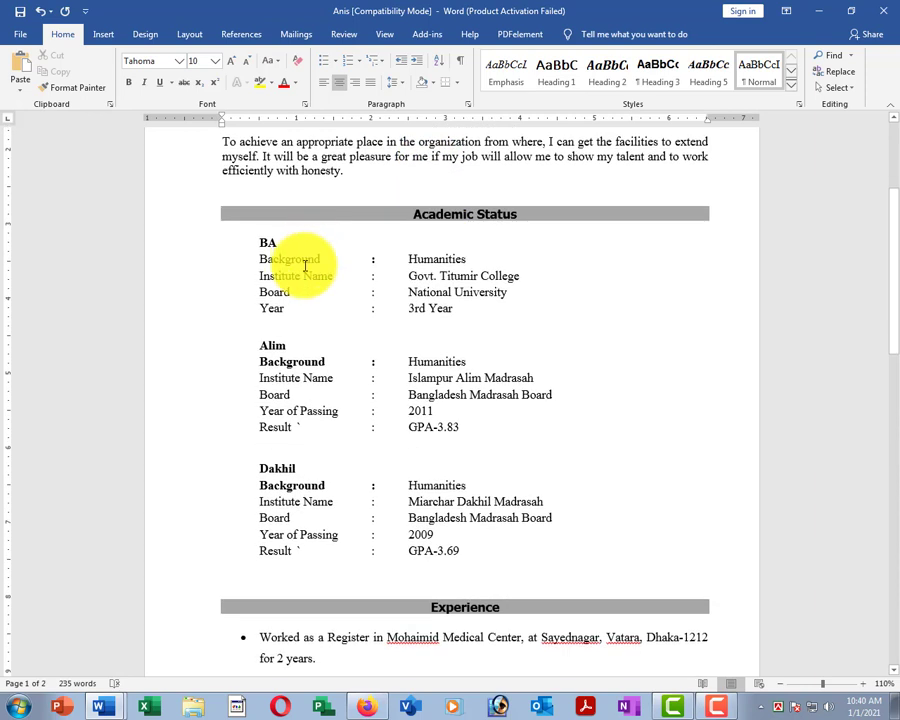
pyautogui.doubleClick(428, 259)
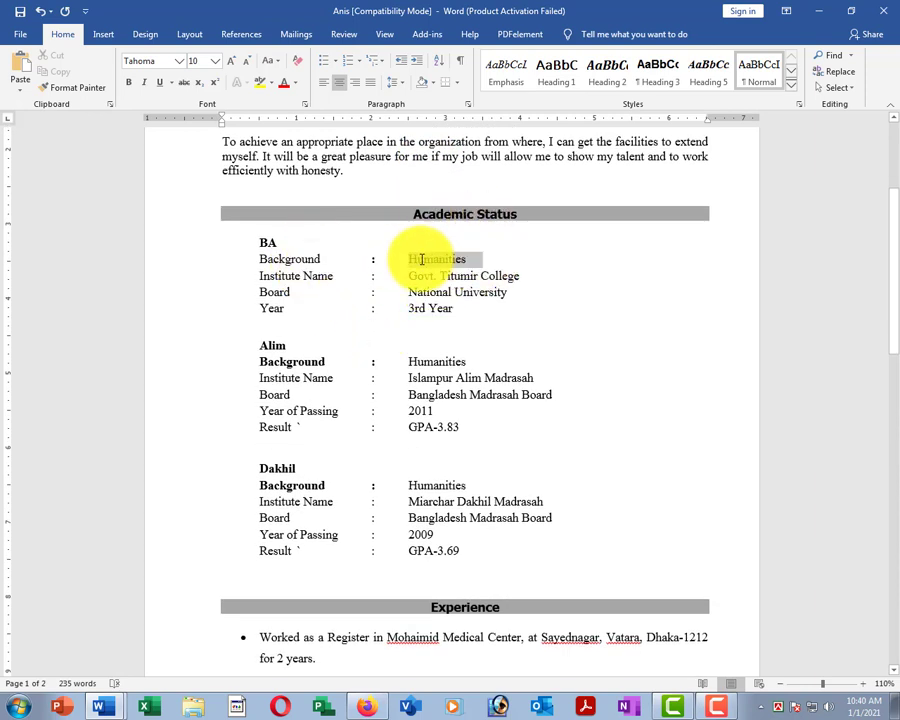
pyautogui.write('Business Stud')
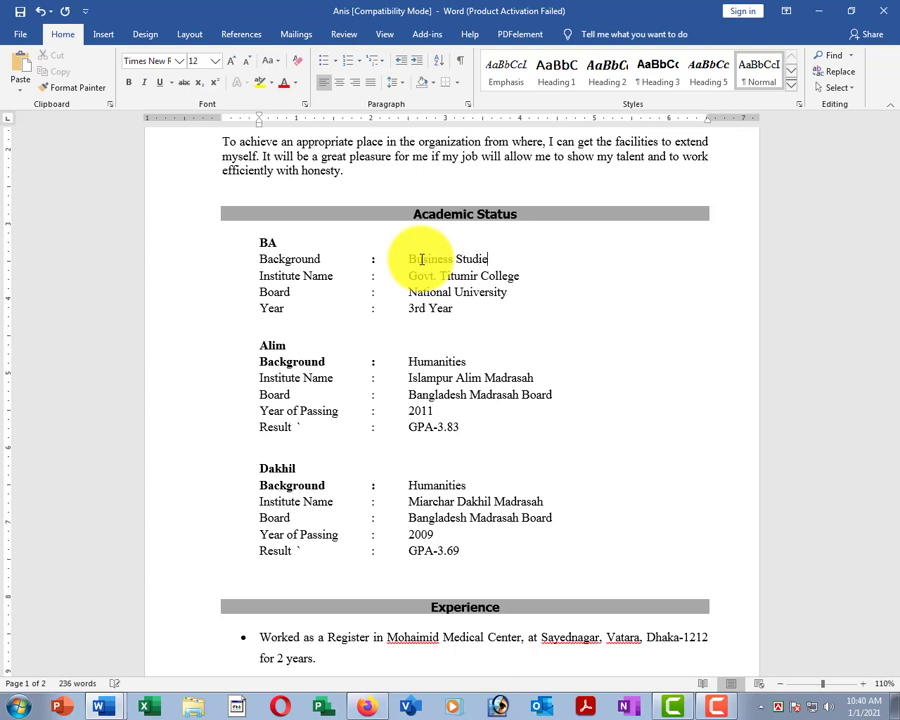
pyautogui.scroll(-2, 421, 259)
pyautogui.moveTo(472, 240); pyautogui.dragTo(408, 238)
pyautogui.write('2n')
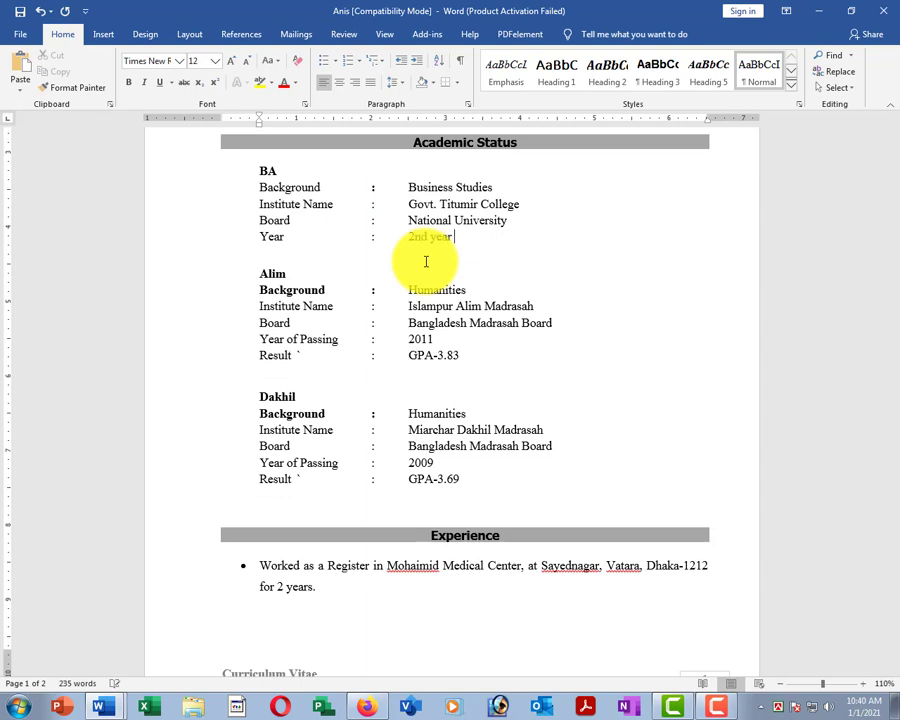
pyautogui.write('d year')
pyautogui.scroll(-2, 432, 278)
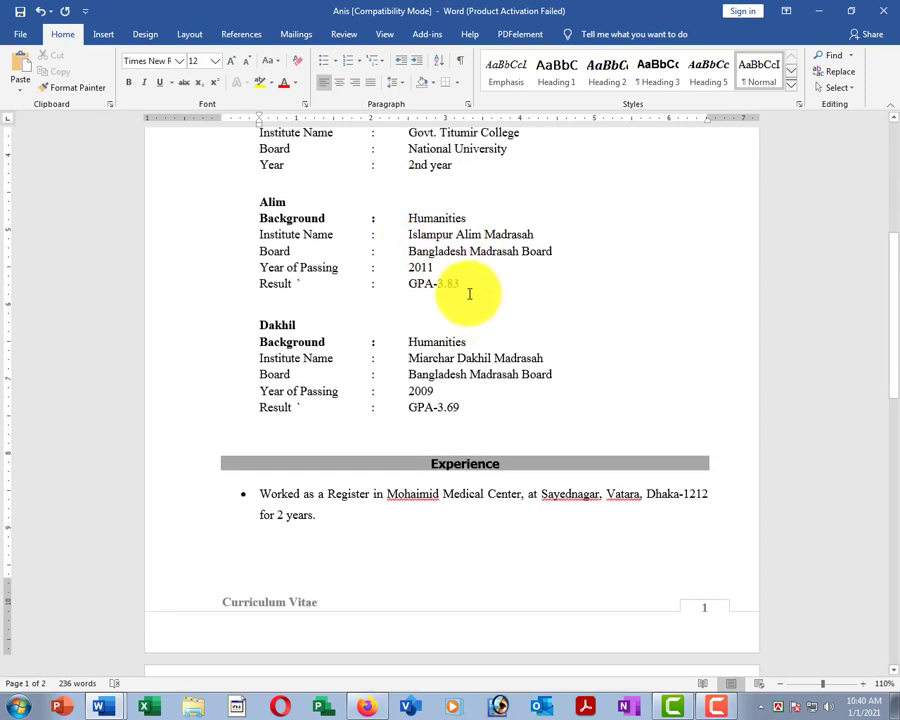
pyautogui.doubleClick(451, 283)
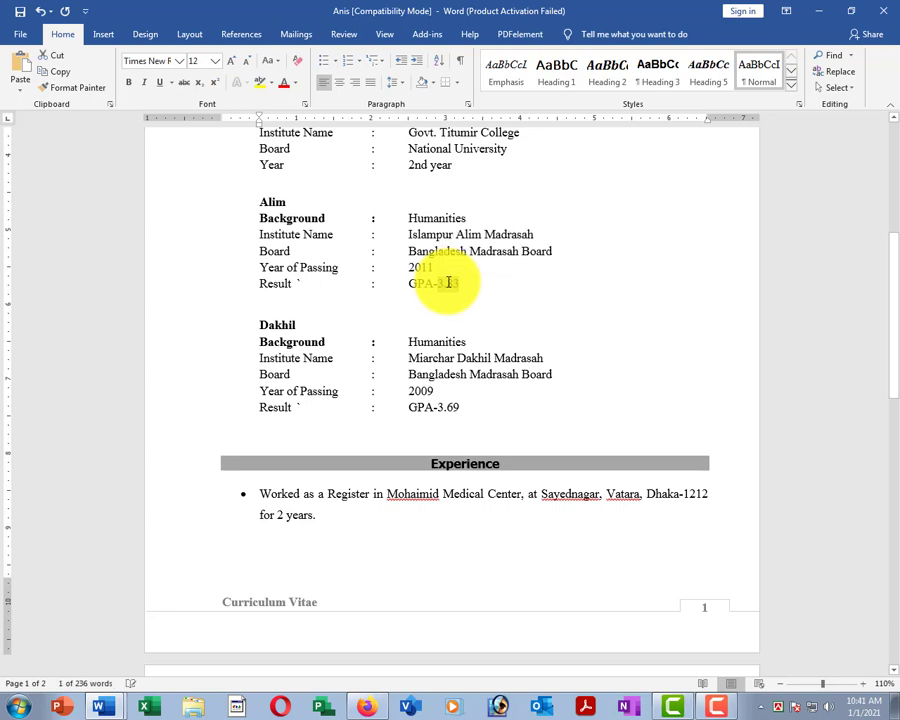
pyautogui.write('4.00')
pyautogui.scroll(-8, 488, 295)
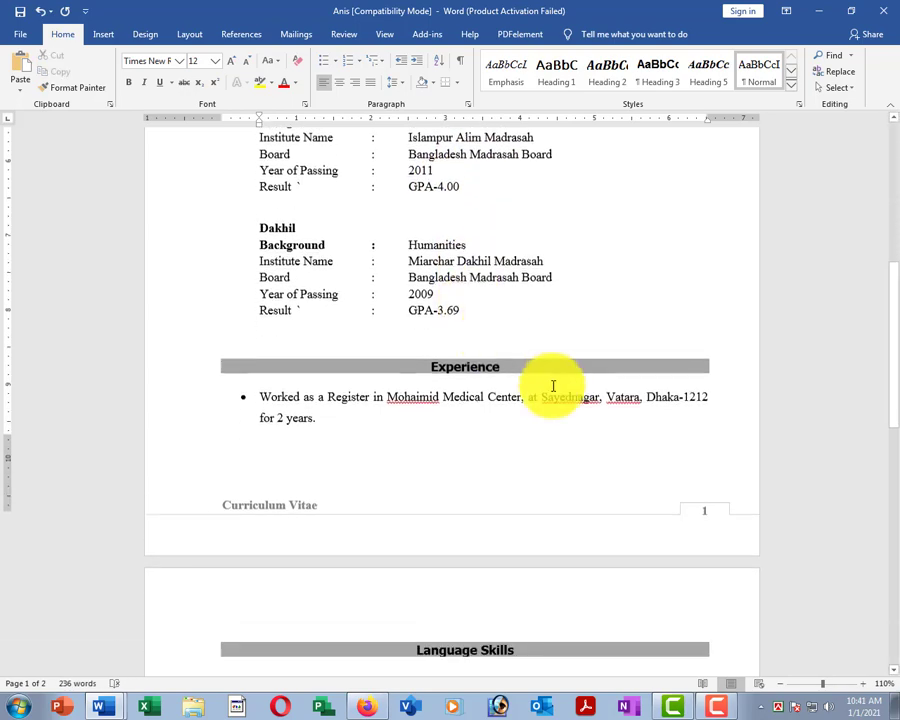
pyautogui.scroll(-8, 490, 318)
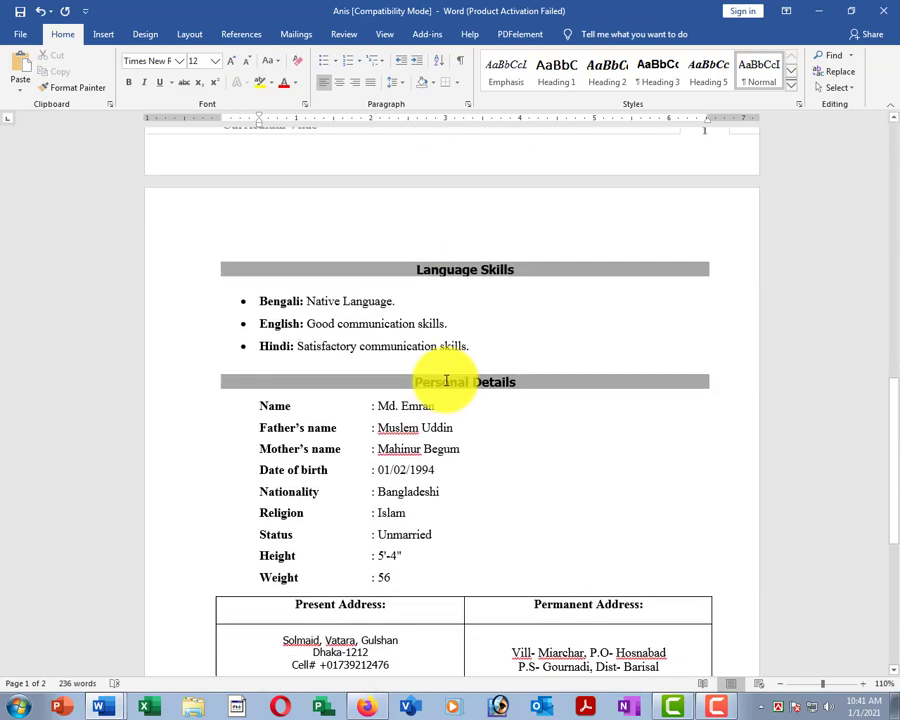
# Retype the name in the Personal Details Name row and select the mother's first name.
pyautogui.moveTo(441, 278); pyautogui.dragTo(378, 274)
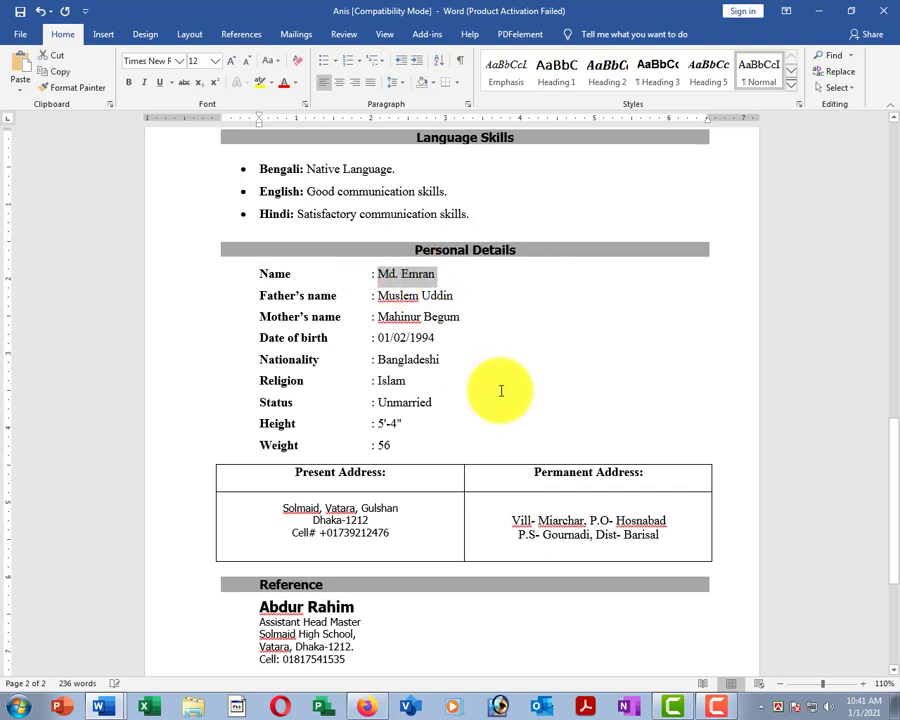
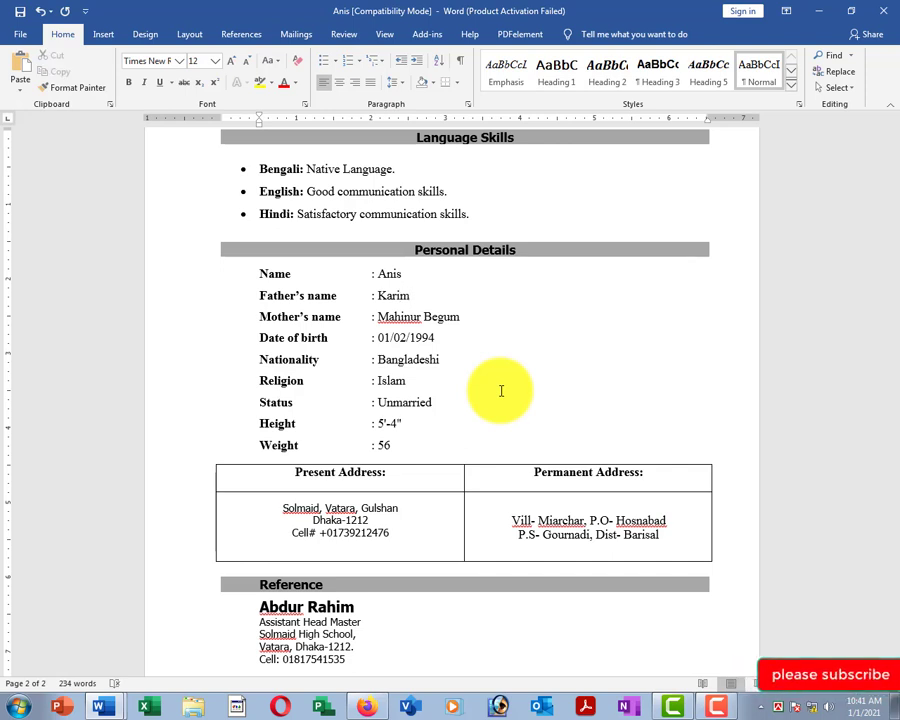
pyautogui.hotkey('shift', 'Right')
pyautogui.press('Down')
pyautogui.hotkey('ctrl', 'Left')
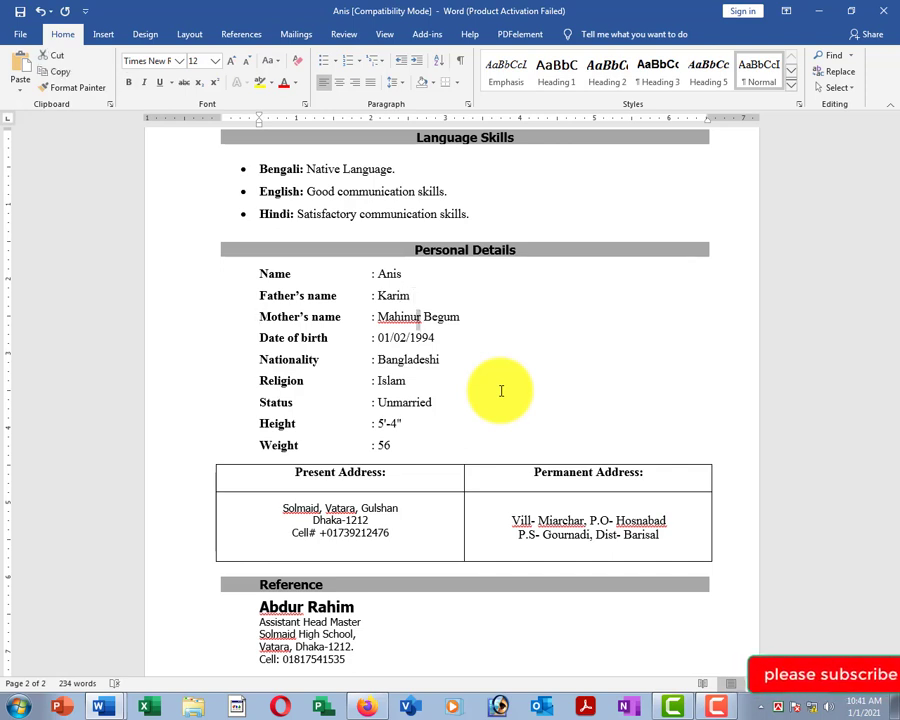
pyautogui.hotkey('shift', 'Right')
pyautogui.hotkey('shift', 'Right')
pyautogui.hotkey('shift', 'Right')
pyautogui.hotkey('shift', 'Right')
pyautogui.hotkey('shift', 'Right')
pyautogui.hotkey('shift', 'Right')
pyautogui.hotkey('shift', 'Right')
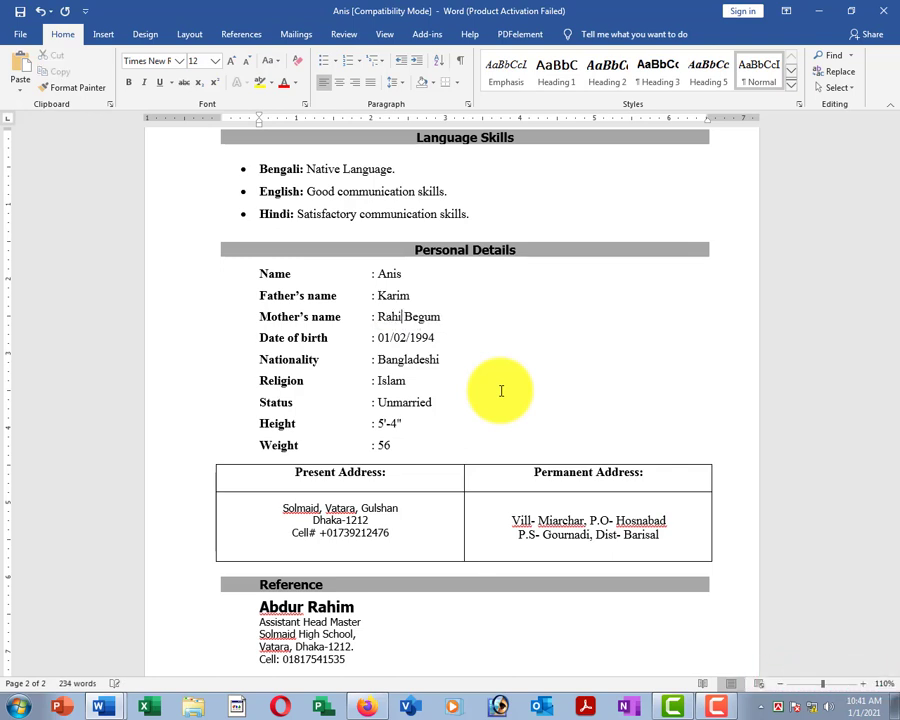
pyautogui.click(380, 339)
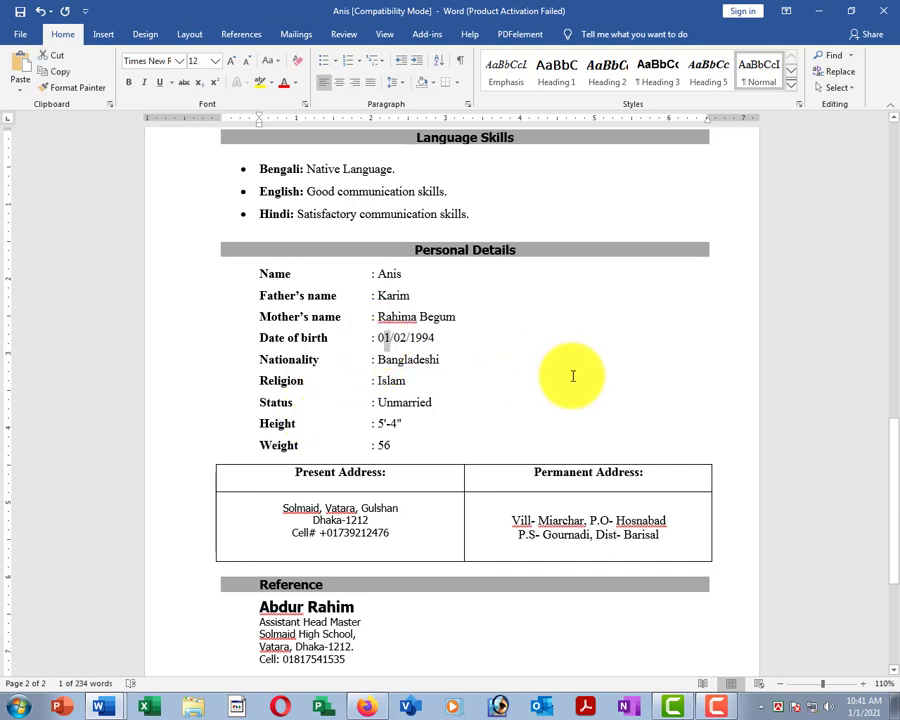
pyautogui.write('2')
pyautogui.hotkey('shift', 'Right')
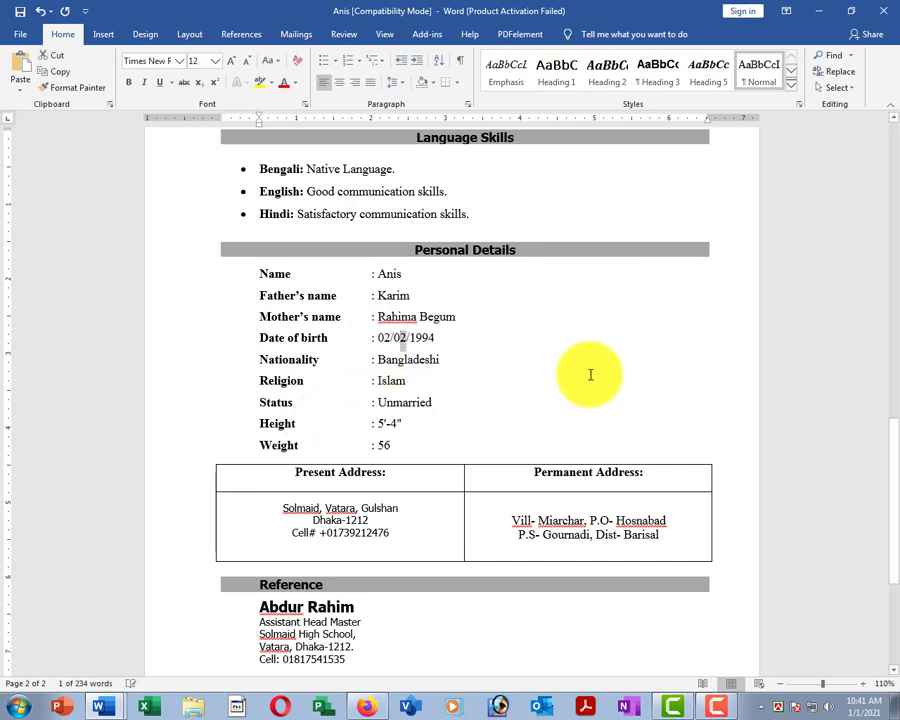
pyautogui.write('3')
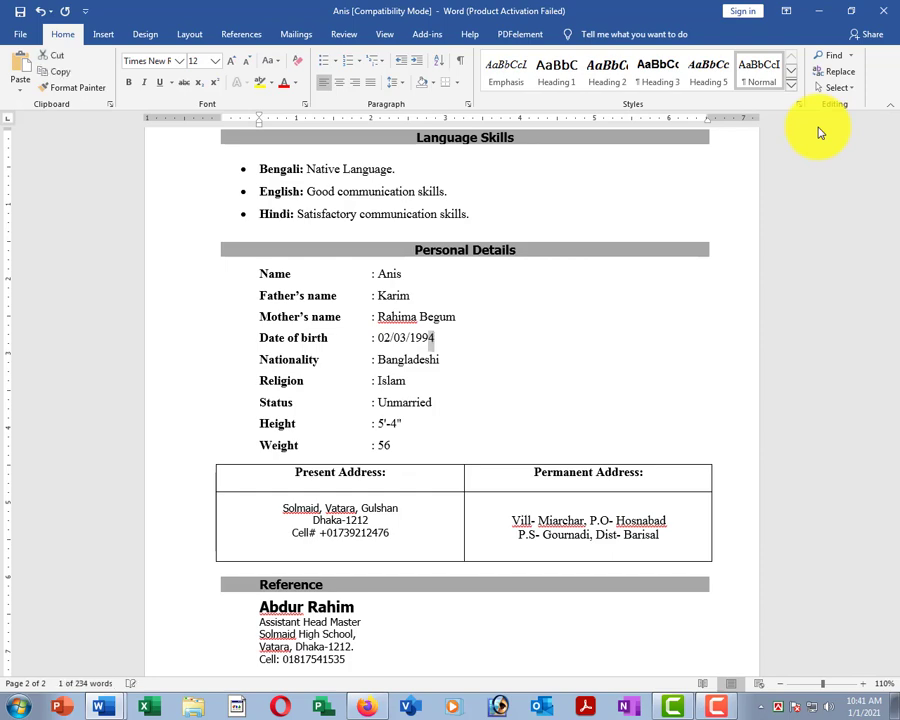
pyautogui.write('5')
pyautogui.scroll(-5, 724, 224)
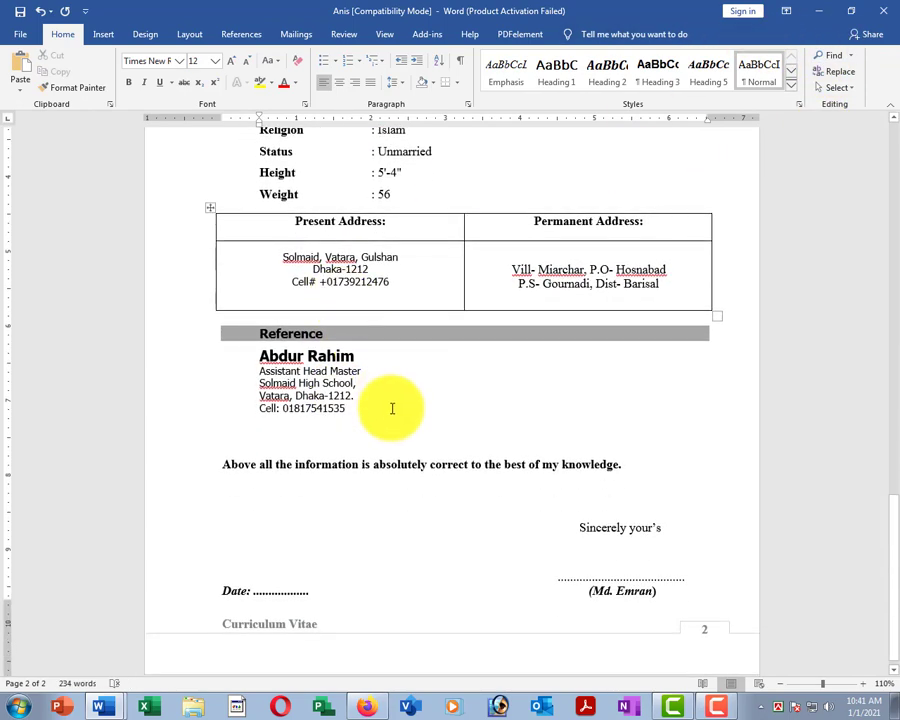
pyautogui.scroll(-1, 420, 420)
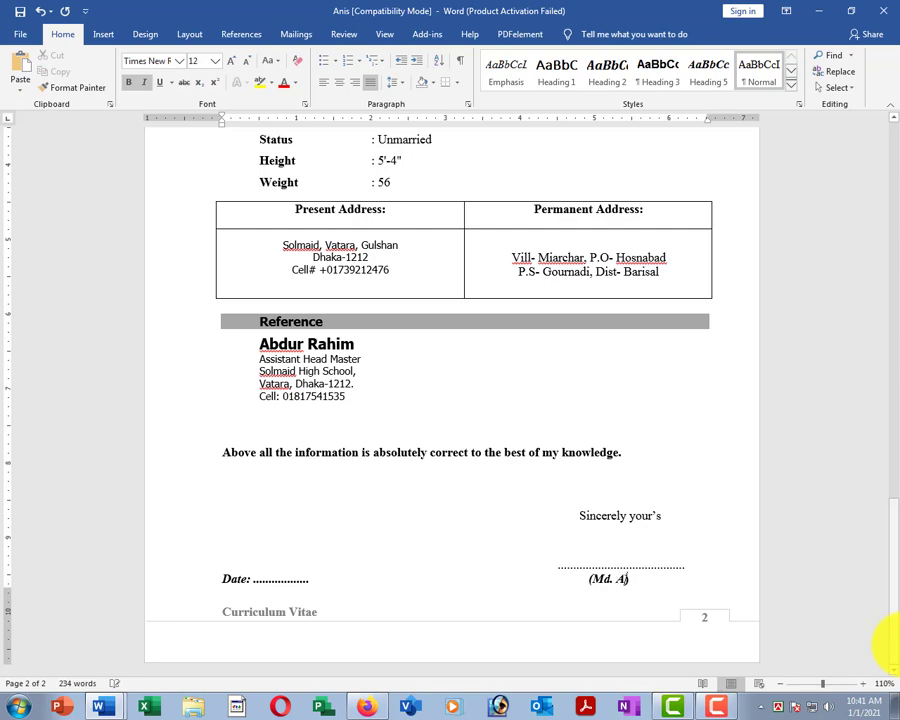
pyautogui.scroll(15, 627, 542)
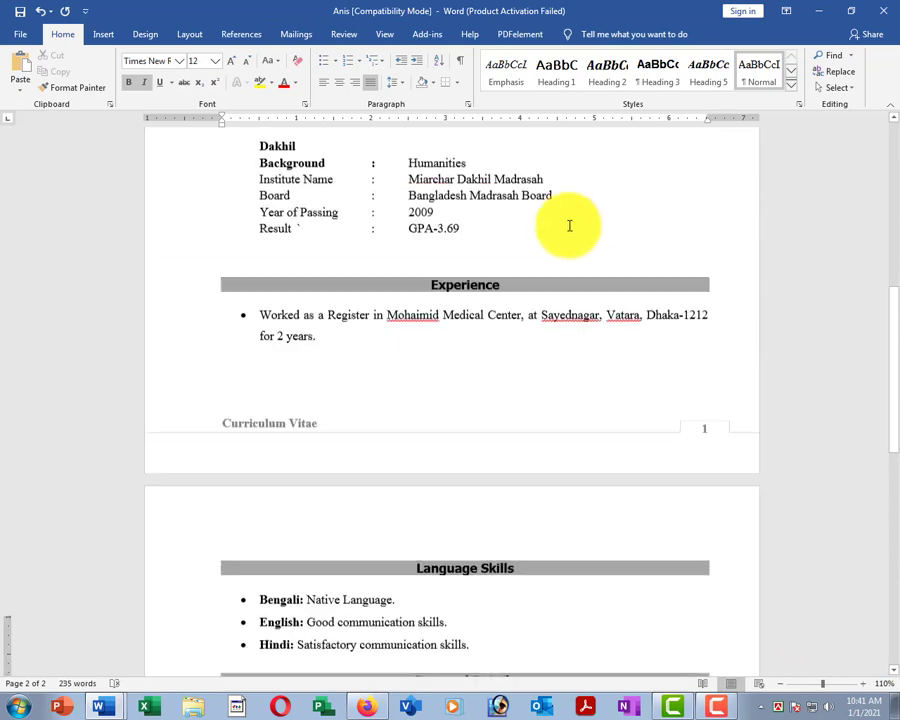
pyautogui.scroll(3, 575, 353)
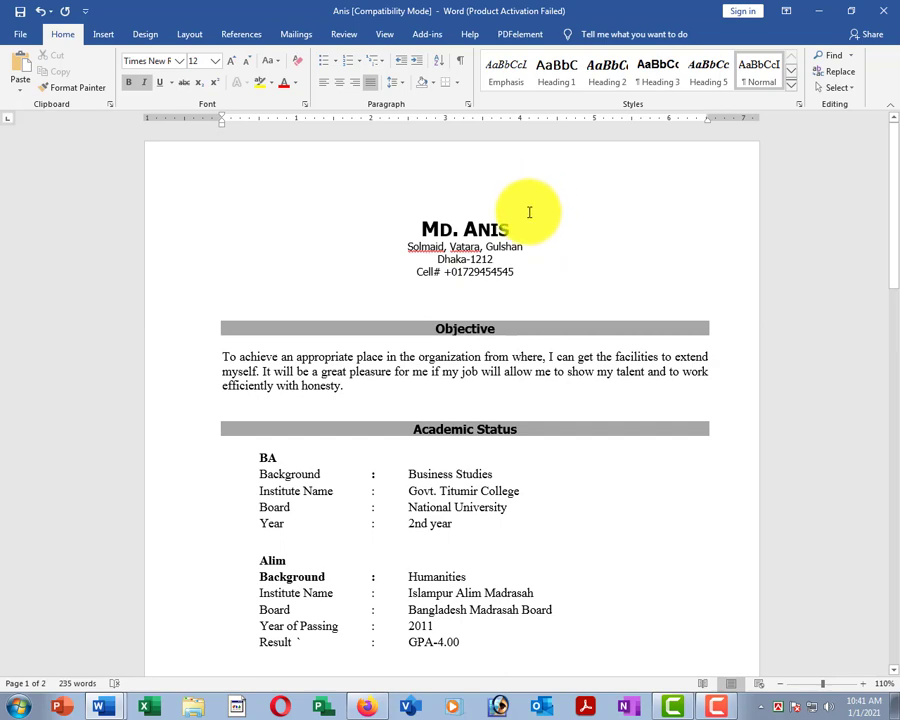
pyautogui.keyDown('ctrl'); pyautogui.scroll(-2, 529, 212); pyautogui.keyUp('ctrl')
pyautogui.scroll(-3, 412, 296)
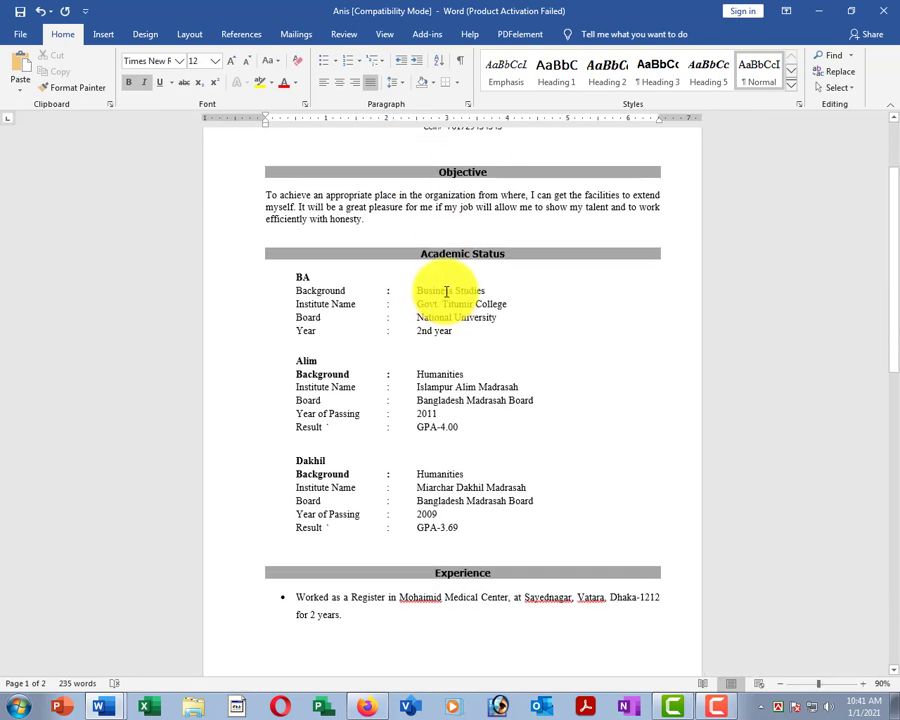
pyautogui.keyDown('ctrl'); pyautogui.scroll(-3, 447, 291); pyautogui.keyUp('ctrl')
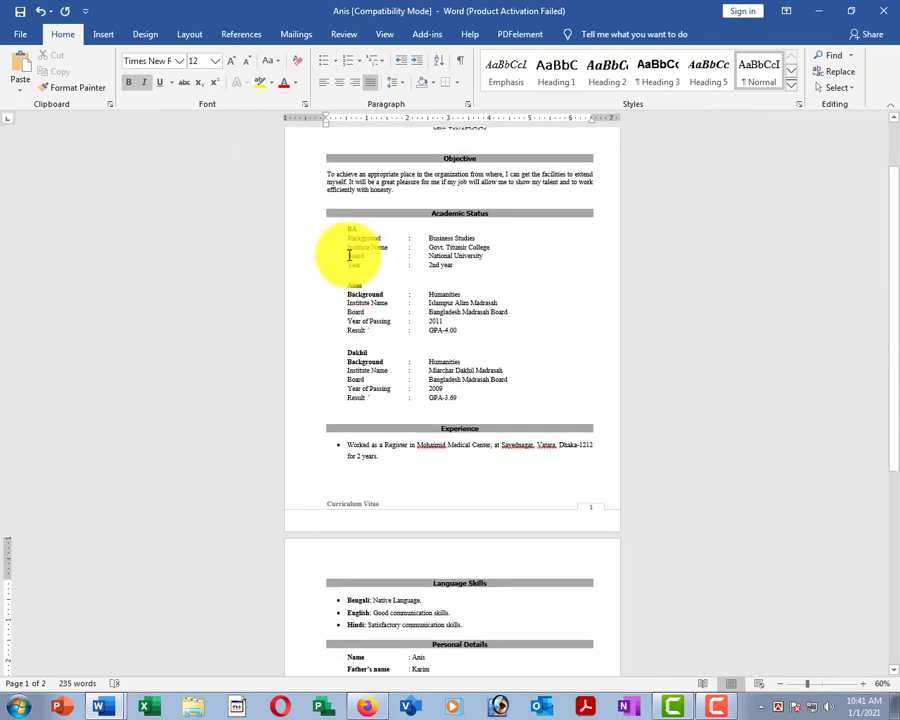
pyautogui.scroll(-2, 410, 382)
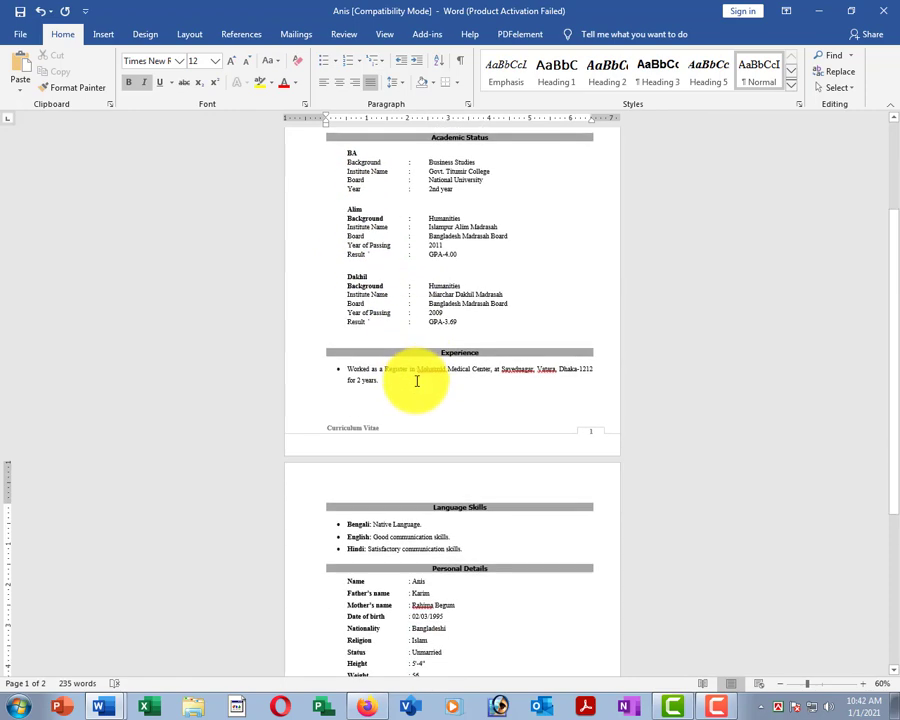
pyautogui.scroll(-6, 418, 383)
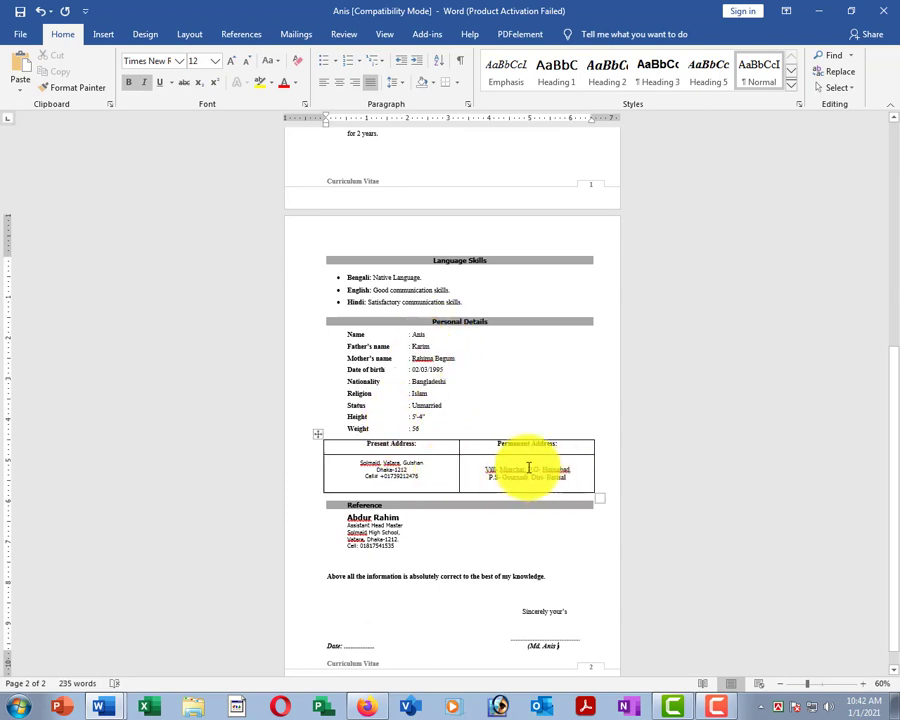
pyautogui.scroll(2, 505, 434)
pyautogui.scroll(3, 505, 434)
pyautogui.keyDown('ctrl'); pyautogui.scroll(6, 498, 408); pyautogui.keyUp('ctrl')
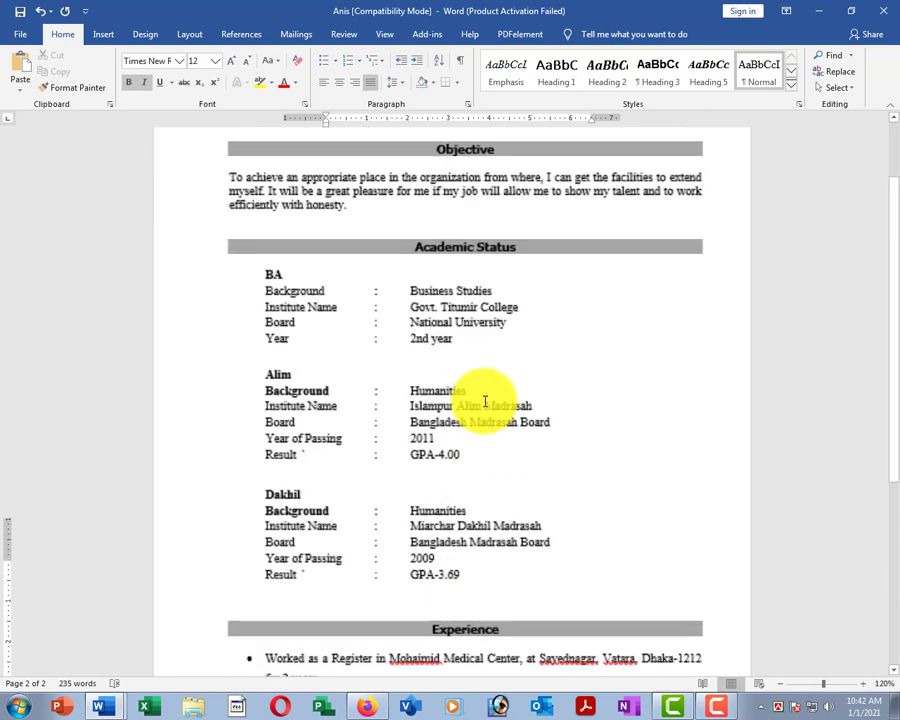
pyautogui.scroll(2, 520, 339)
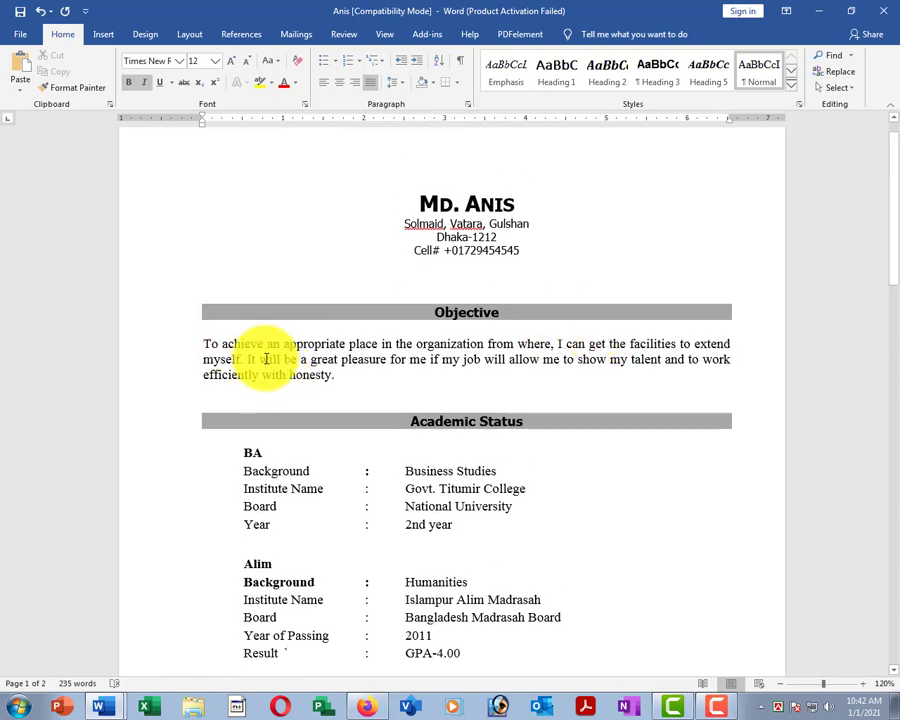
pyautogui.moveTo(265, 330); pyautogui.dragTo(392, 362)
pyautogui.scroll(-1, 391, 398)
pyautogui.scroll(-3, 391, 398)
pyautogui.moveTo(263, 313); pyautogui.dragTo(248, 276)
pyautogui.click(248, 276)
pyautogui.moveTo(246, 384); pyautogui.dragTo(327, 482)
pyautogui.scroll(-2, 320, 475)
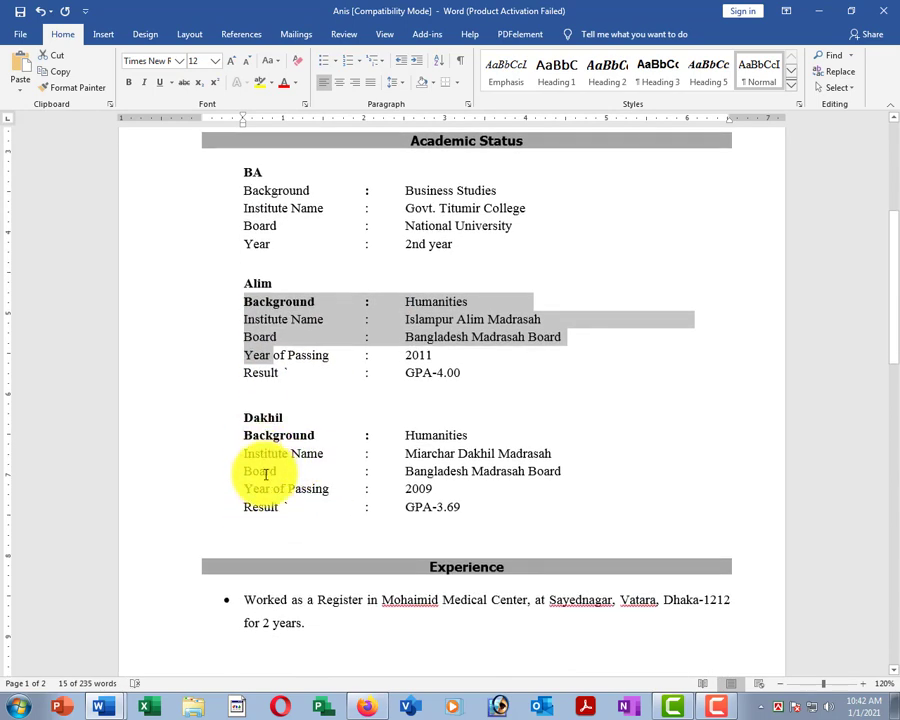
pyautogui.scroll(-2, 241, 470)
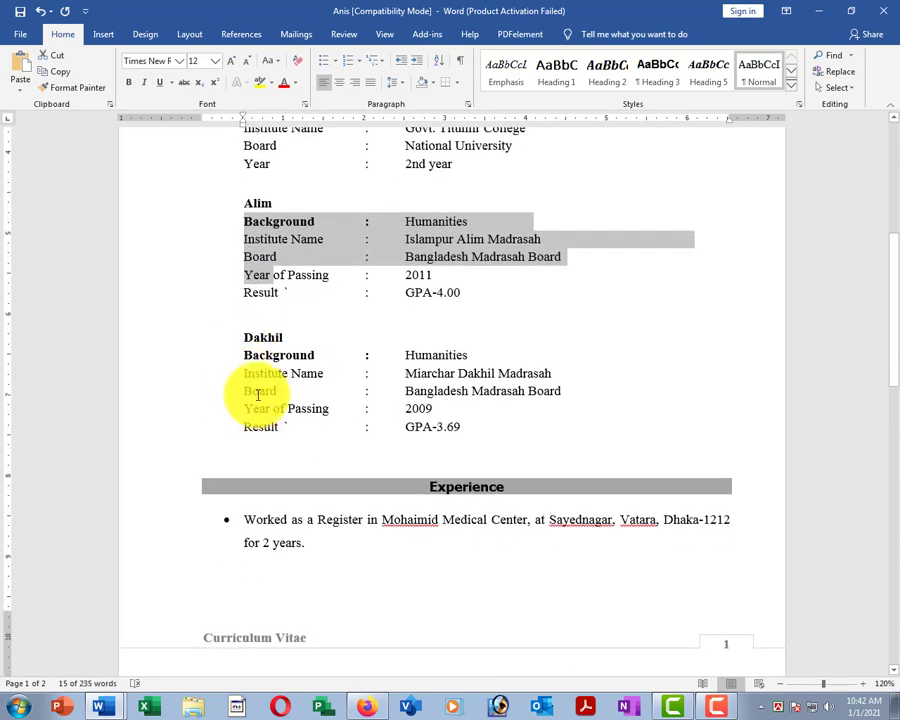
pyautogui.scroll(-3, 241, 392)
pyautogui.scroll(-8, 264, 308)
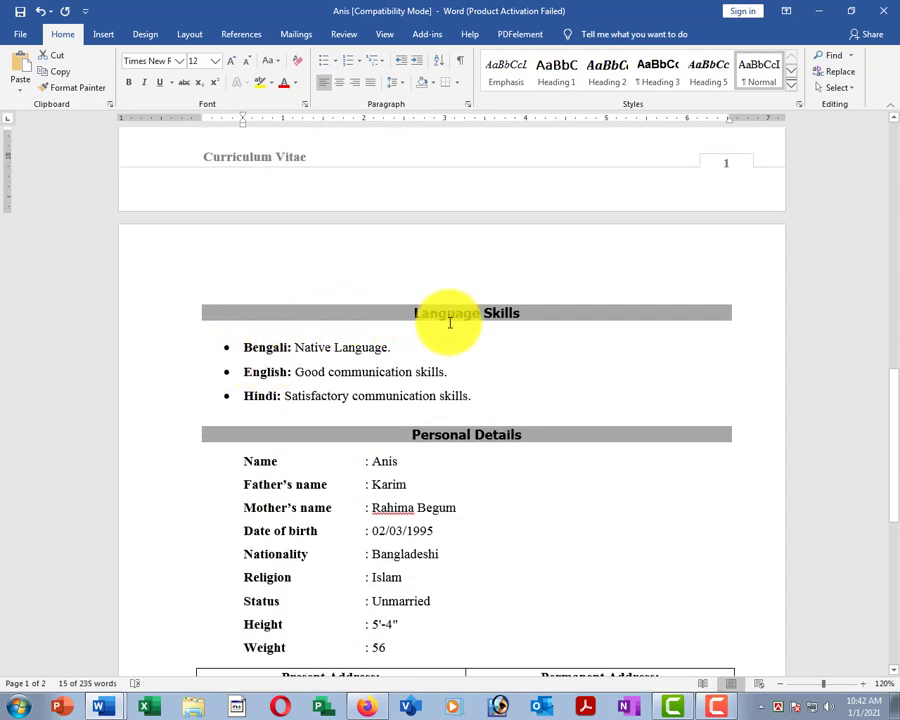
pyautogui.scroll(-3, 297, 380)
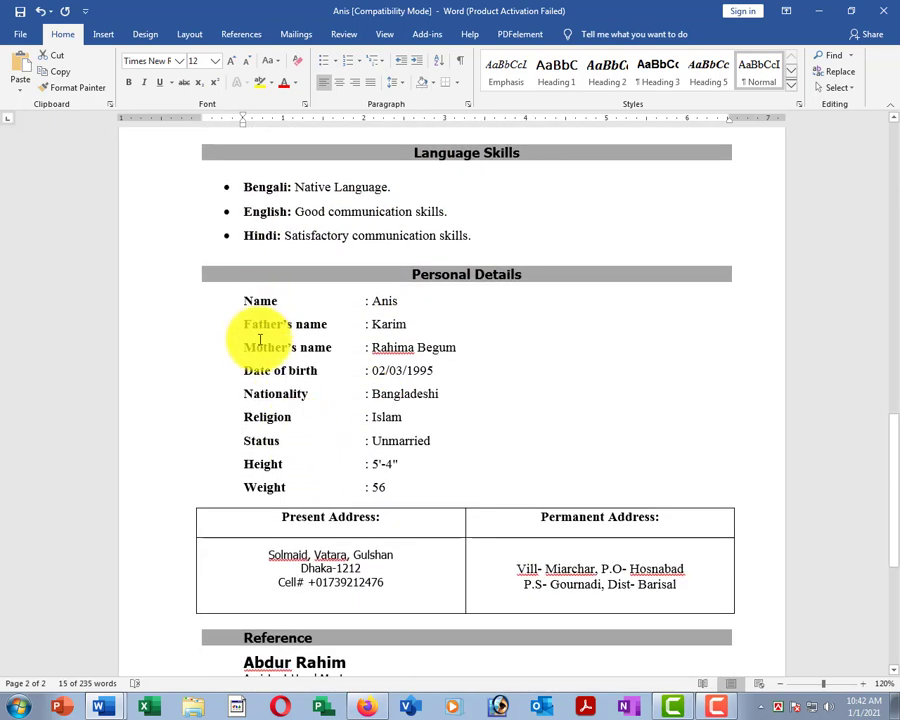
pyautogui.scroll(3, 514, 342)
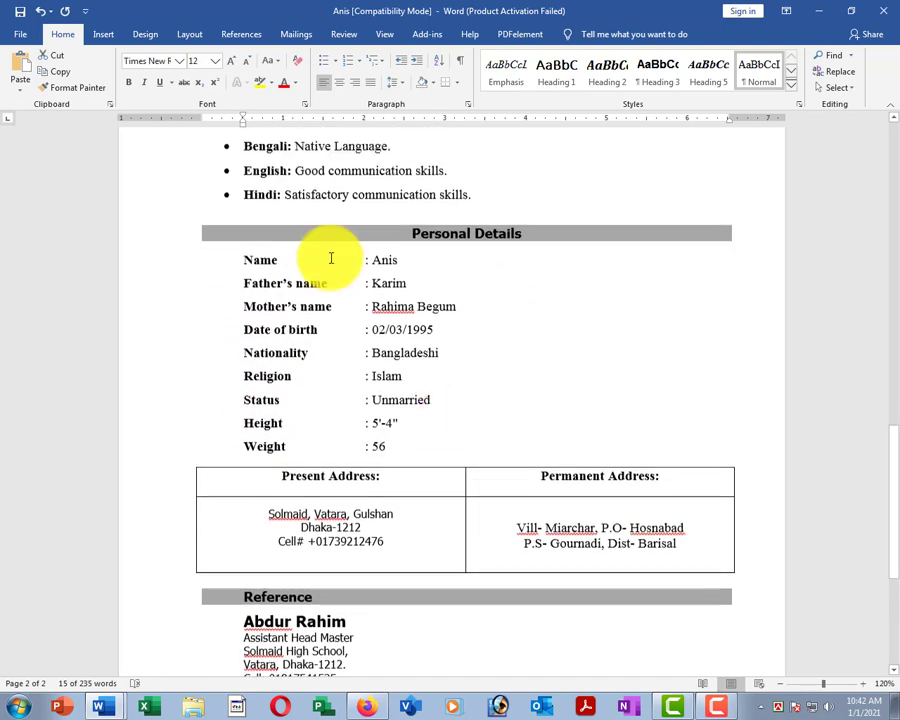
# Close the edited CV and open the original CV from Recent files.
pyautogui.click(20, 36)
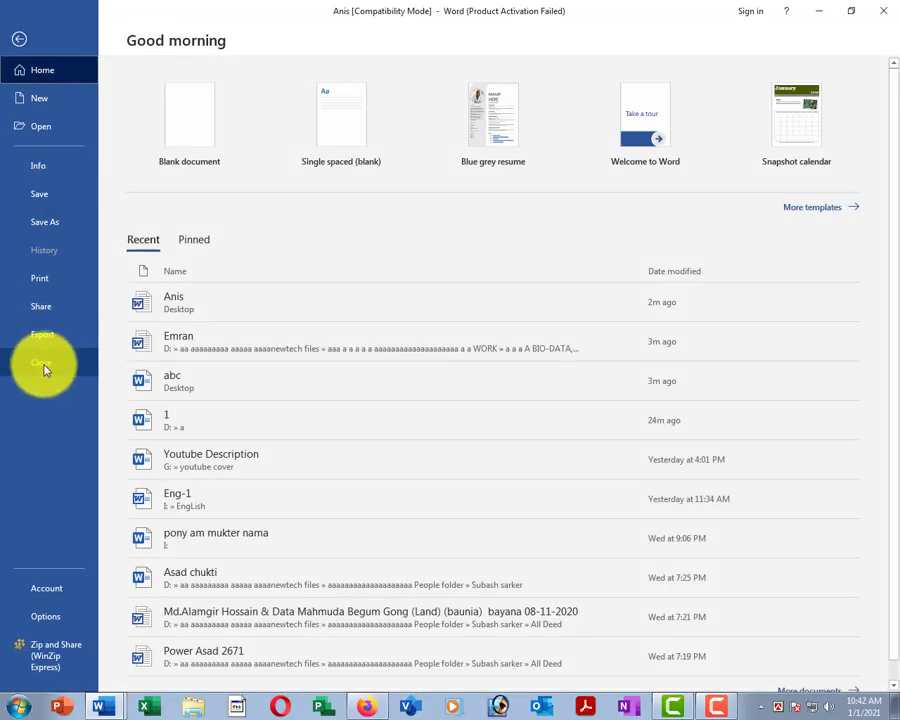
pyautogui.click(160, 380)
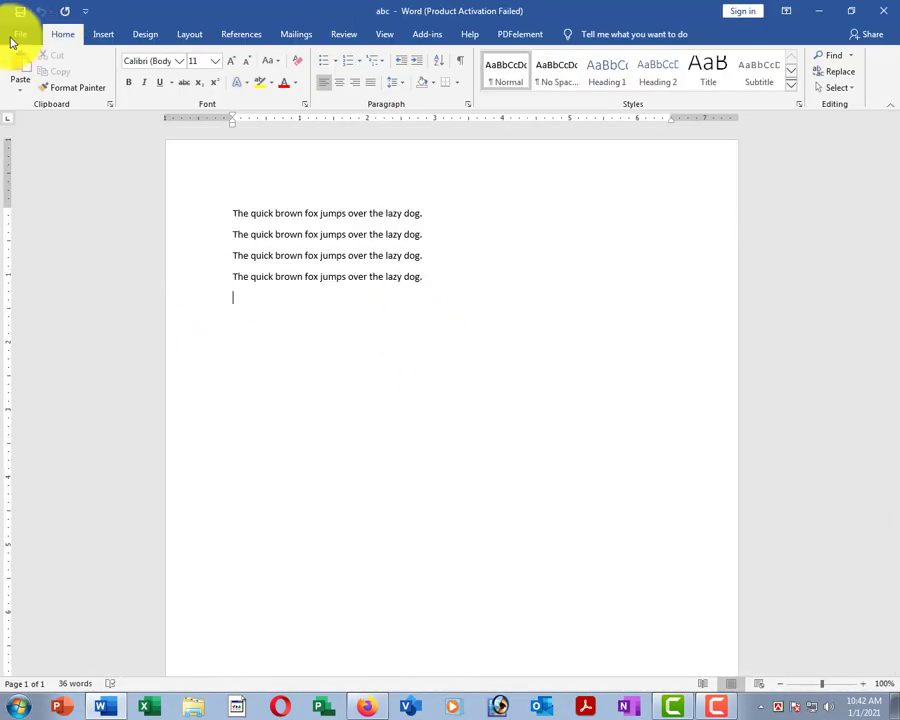
pyautogui.click(18, 35)
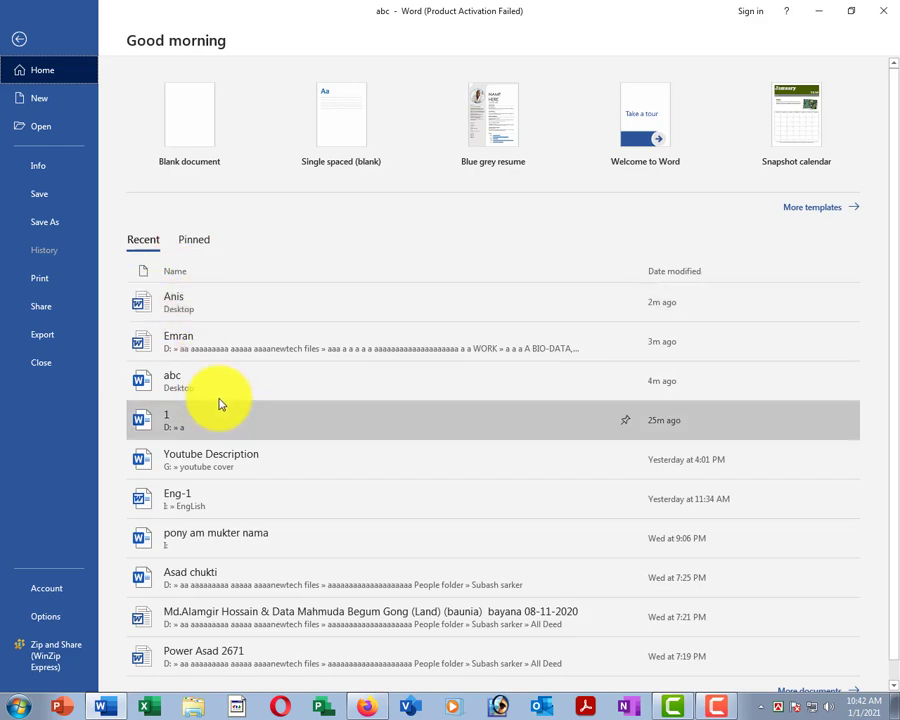
pyautogui.click(178, 338)
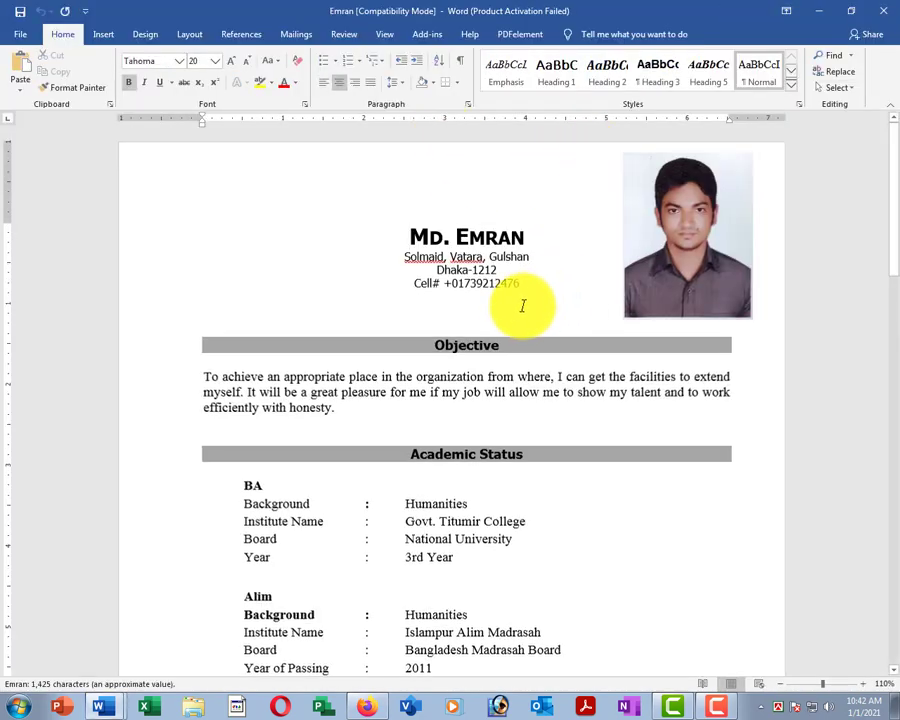
# Scroll through the original CV for comparison, then return to the File start page.
pyautogui.keyDown('ctrl'); pyautogui.scroll(-1, 620, 236); pyautogui.keyUp('ctrl')
pyautogui.scroll(-5, 596, 280)
pyautogui.scroll(-15, 481, 316)
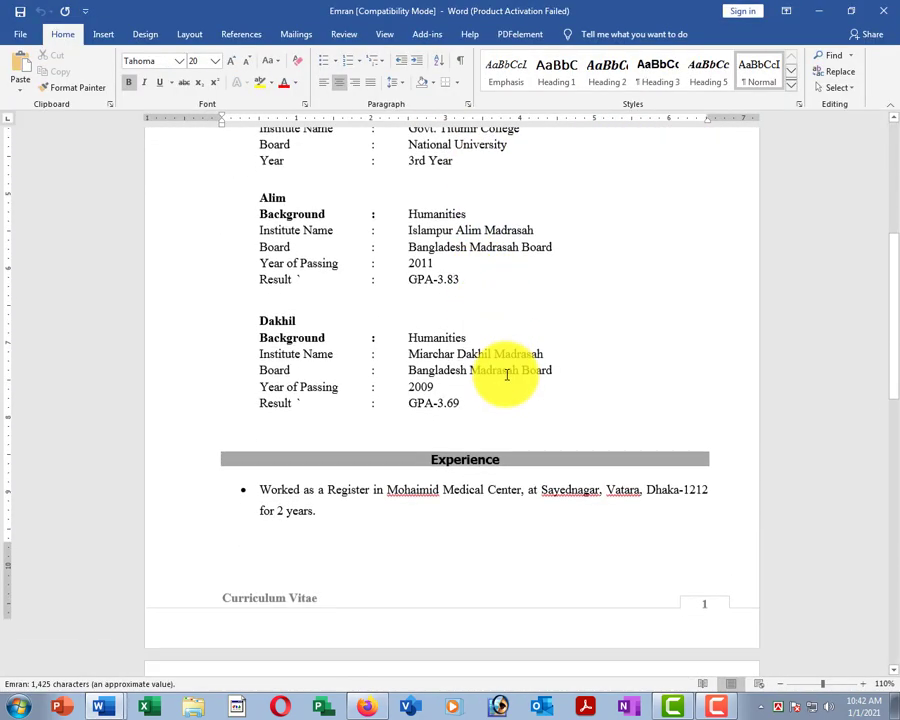
pyautogui.scroll(20, 503, 377)
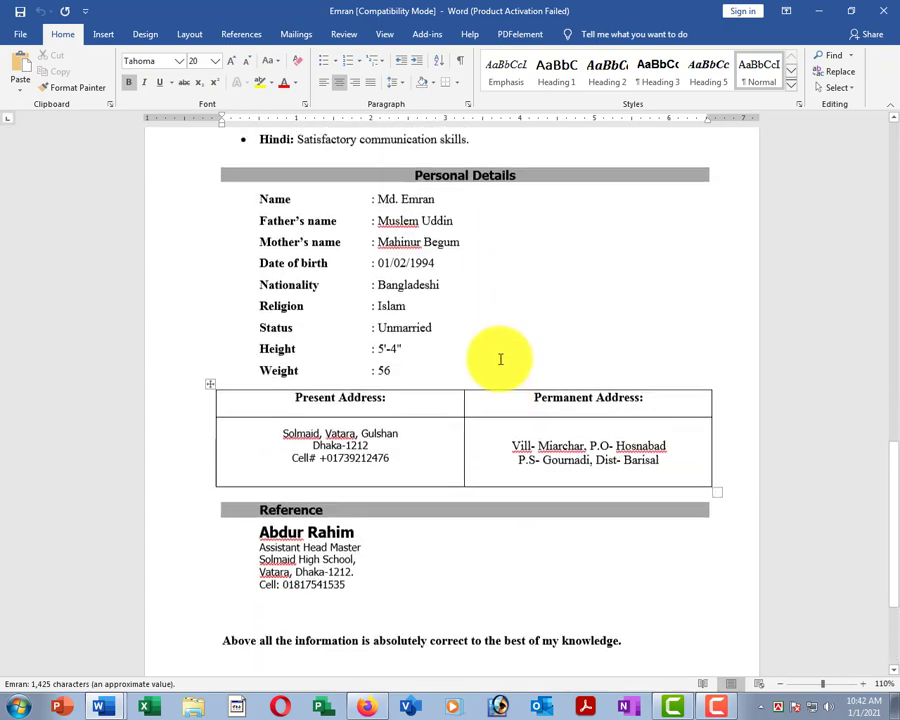
pyautogui.scroll(1, 488, 225)
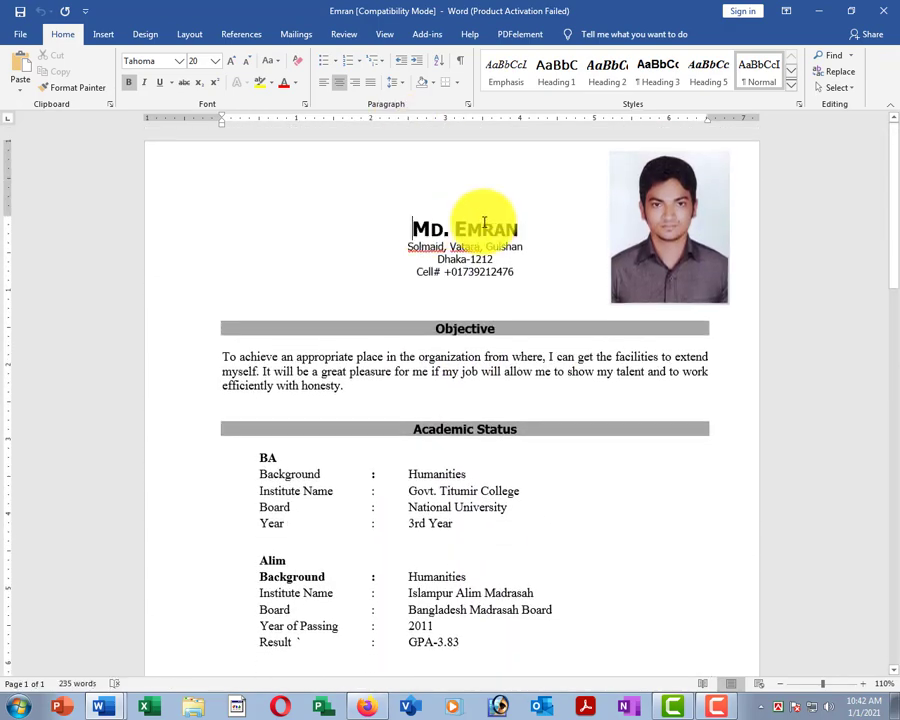
pyautogui.scroll(-3, 446, 376)
pyautogui.scroll(-8, 449, 342)
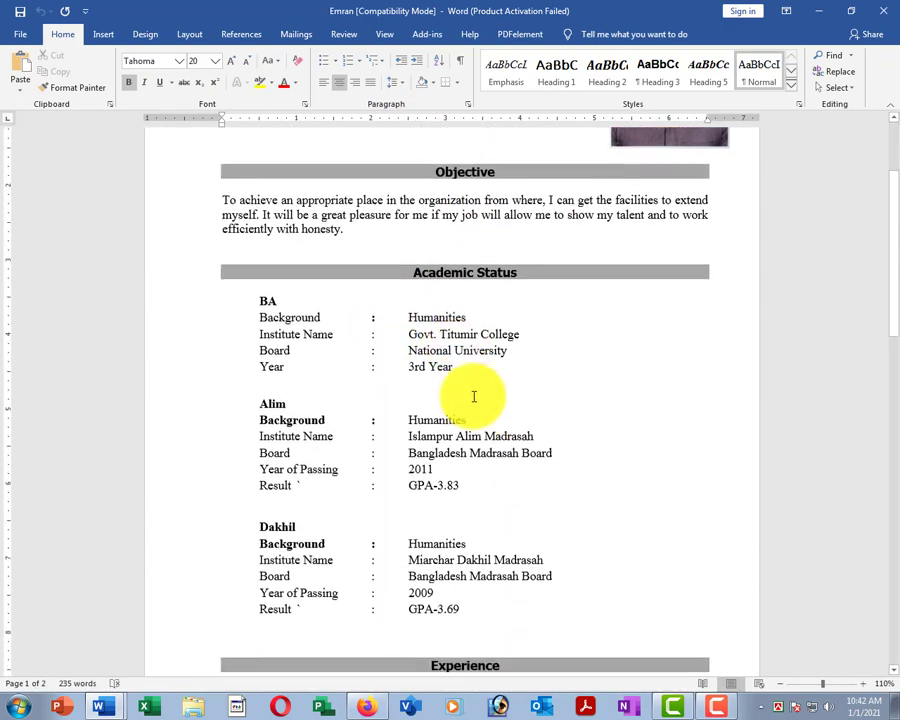
pyautogui.scroll(-10, 476, 437)
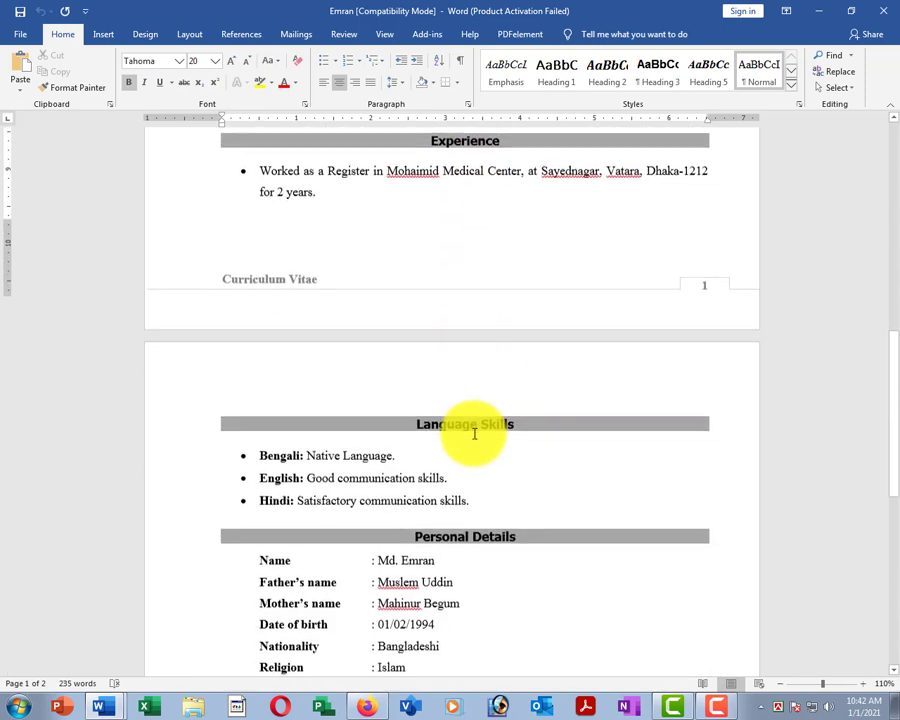
pyautogui.click(20, 34)
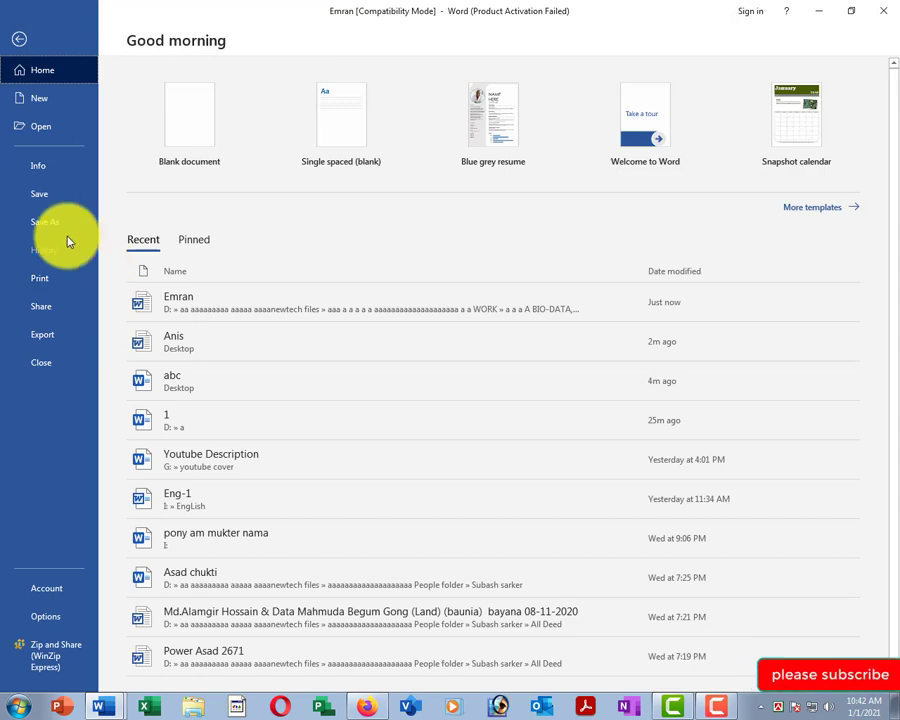
# Reopen the edited CV from Recent and place the cursor in the Dakhil Board row.
pyautogui.click(158, 344)
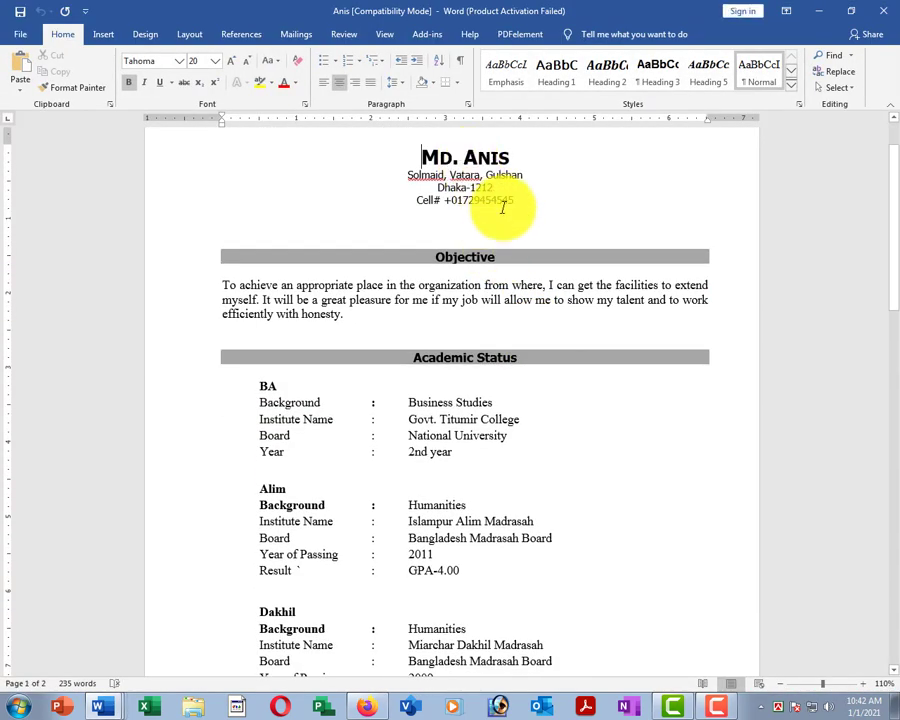
pyautogui.scroll(-3, 485, 313)
pyautogui.scroll(-9, 485, 313)
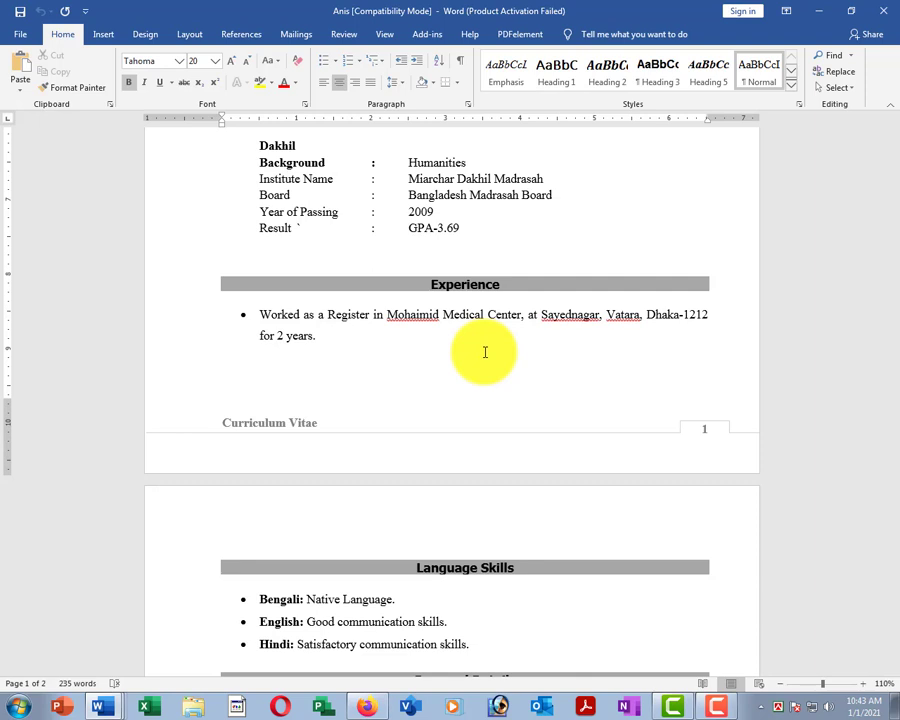
pyautogui.click(318, 200)
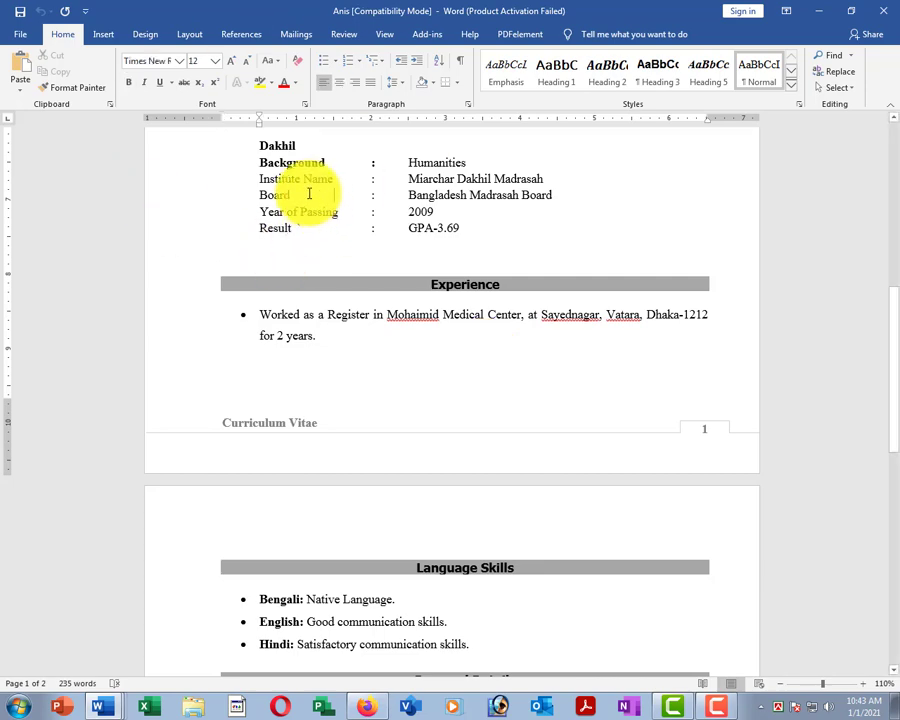
pyautogui.scroll(5, 307, 201)
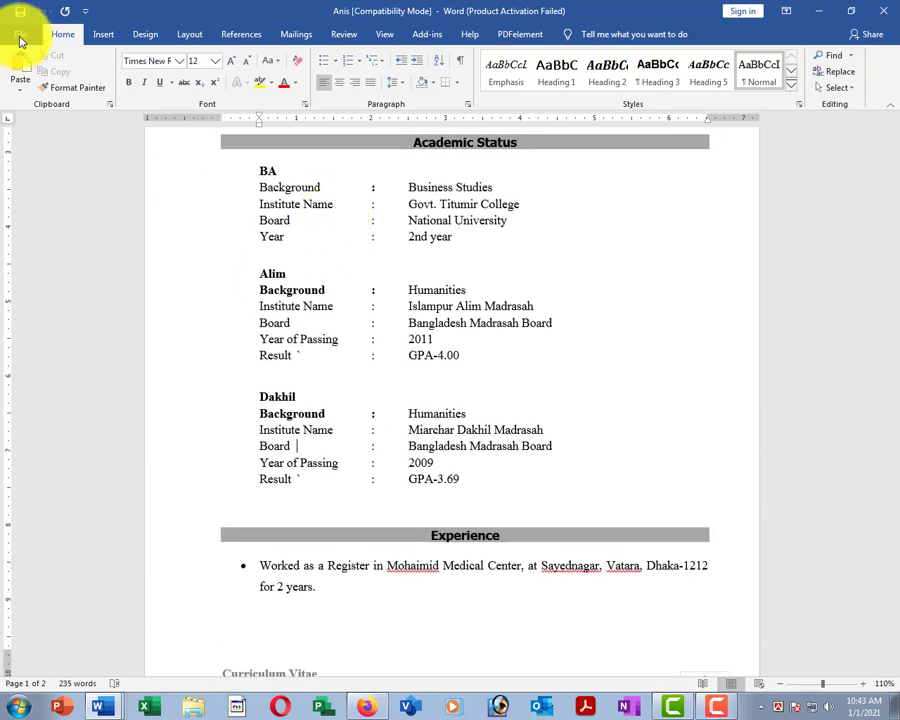
# Open Print settings and keep Canon G2010 series as the printer after reviewing the list.
pyautogui.click(19, 34)
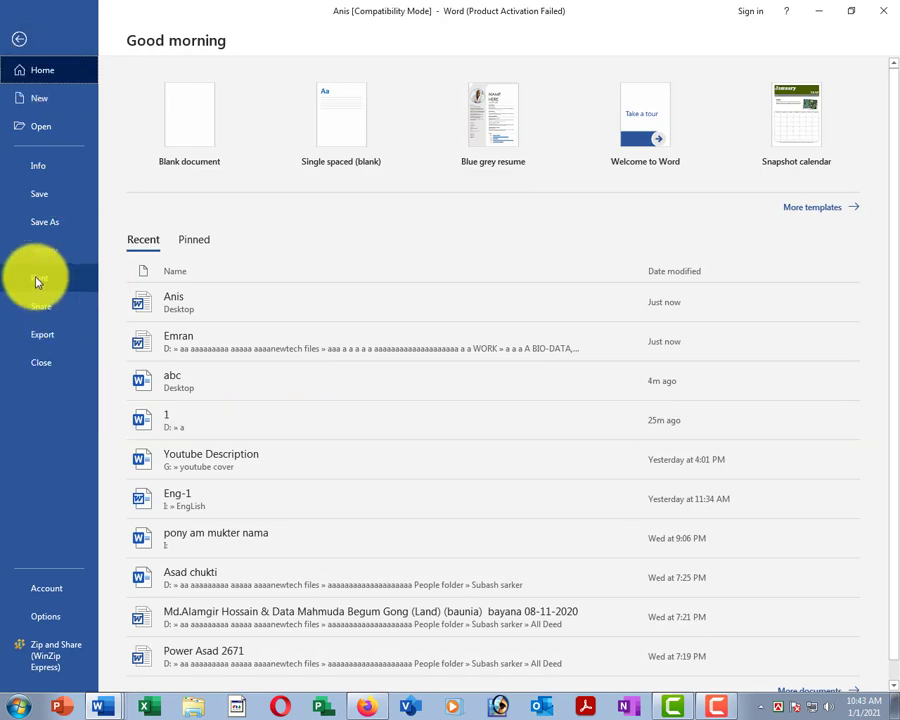
pyautogui.click(37, 280)
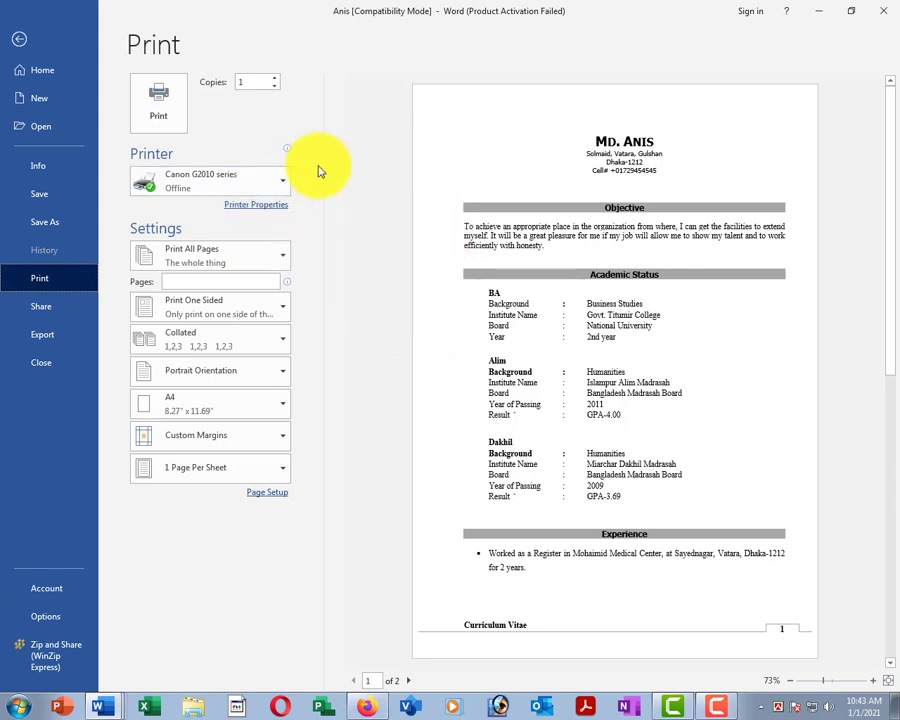
pyautogui.click(245, 180)
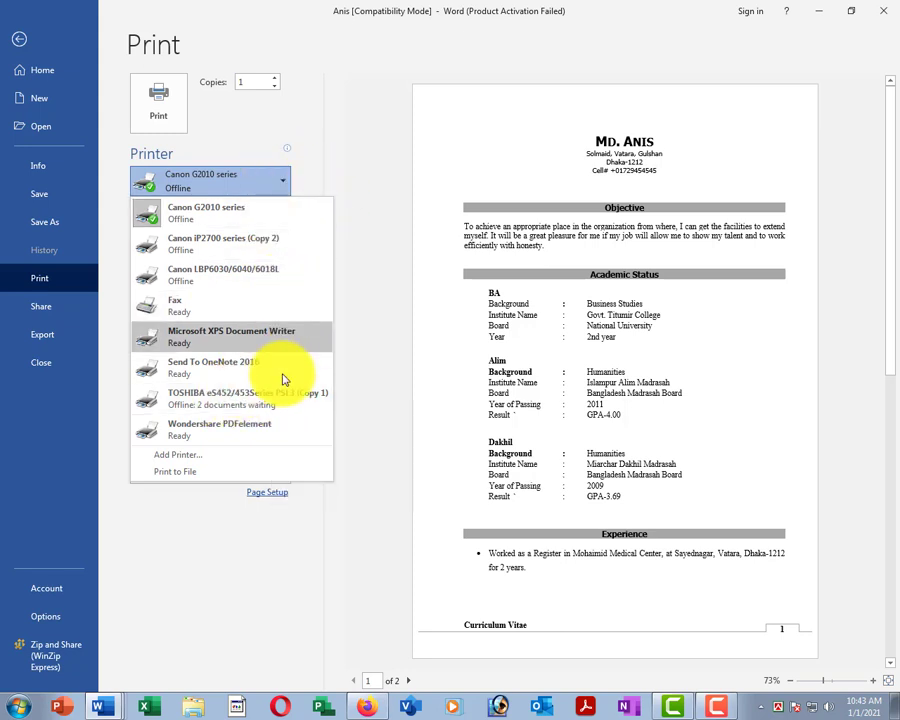
pyautogui.click(348, 182)
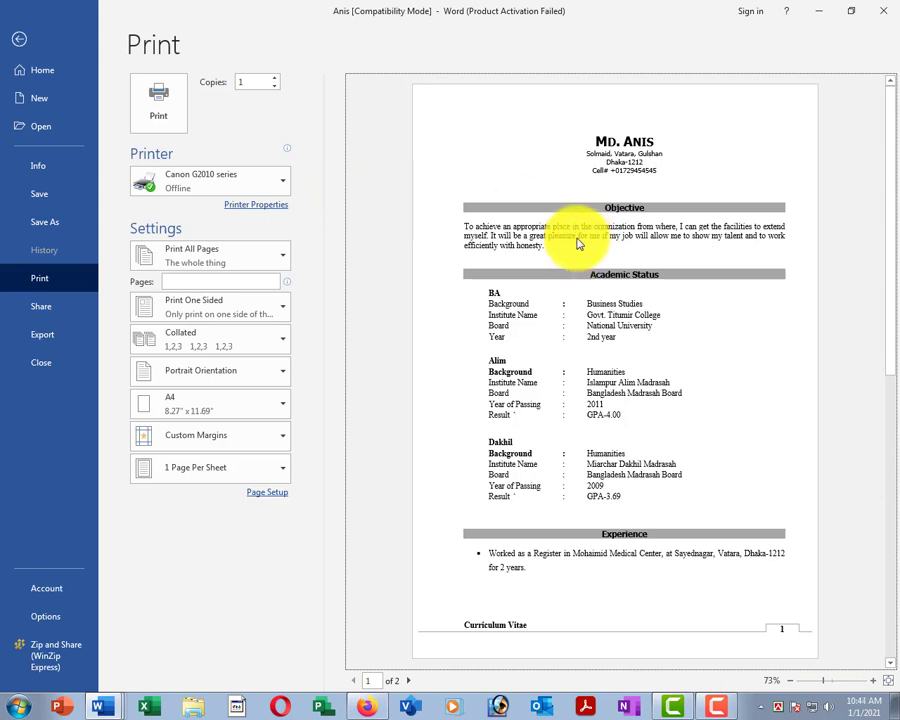
pyautogui.moveTo(238, 194)
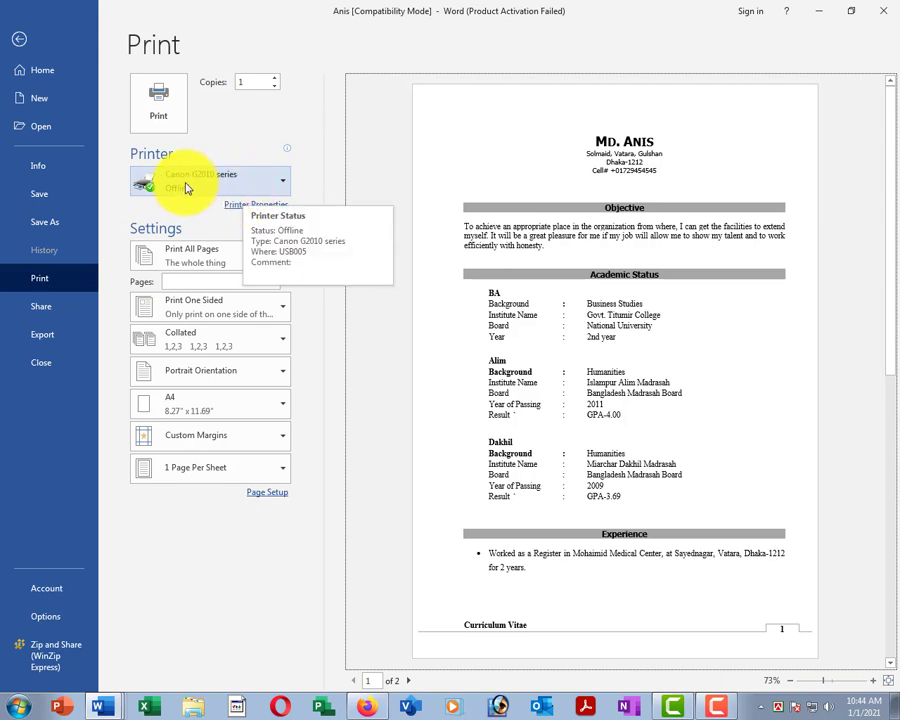
pyautogui.click(186, 188)
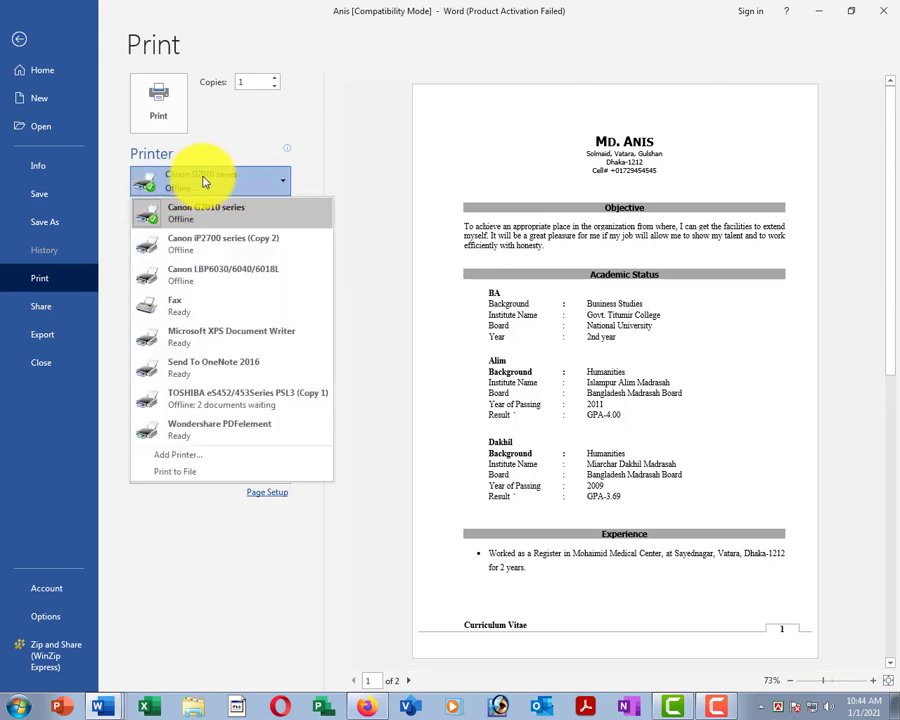
pyautogui.click(212, 180)
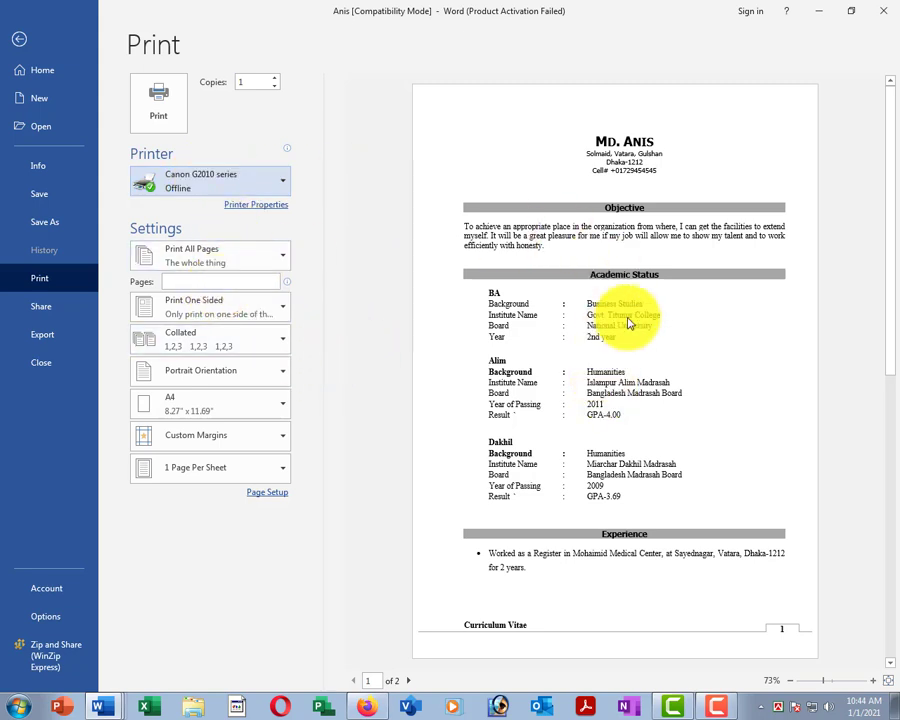
# Scroll the résumé print preview and increase the number of copies.
pyautogui.moveTo(893, 265); pyautogui.dragTo(864, 390)
pyautogui.moveTo(890, 436); pyautogui.dragTo(886, 244)
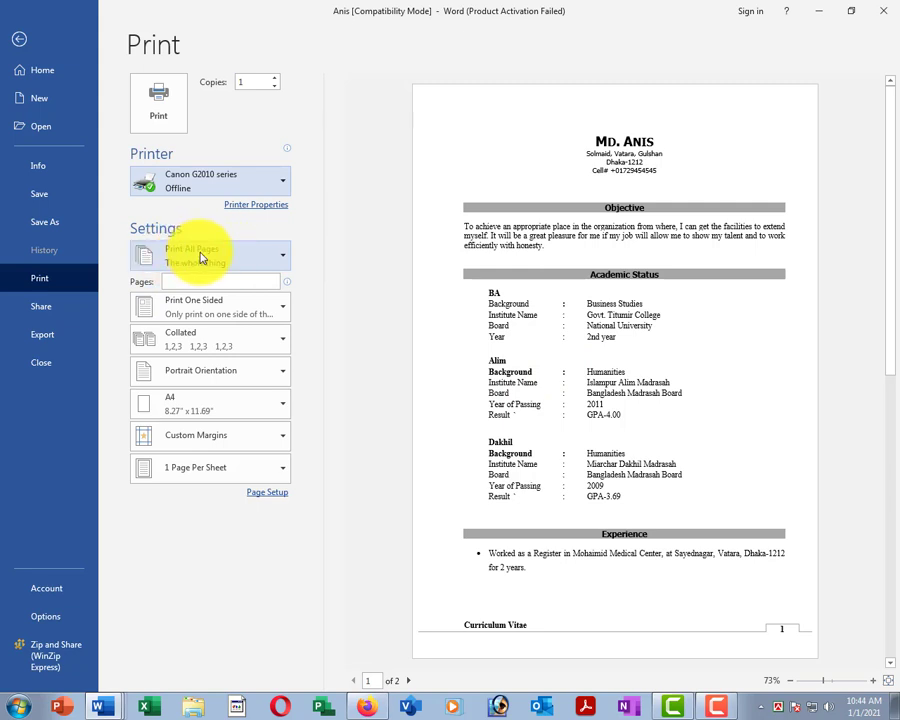
pyautogui.click(160, 119)
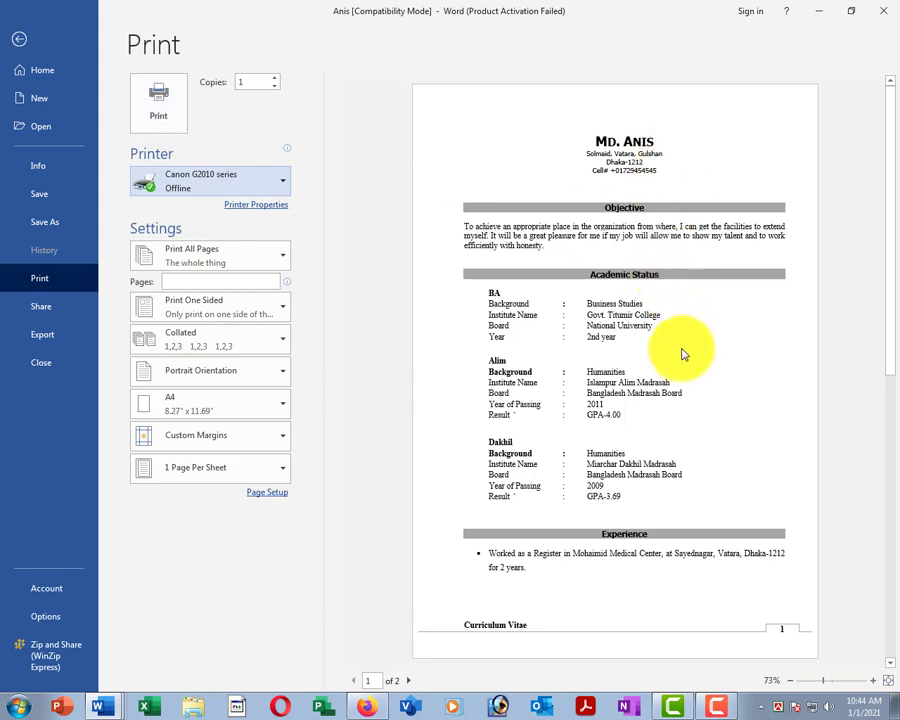
pyautogui.click(275, 82)
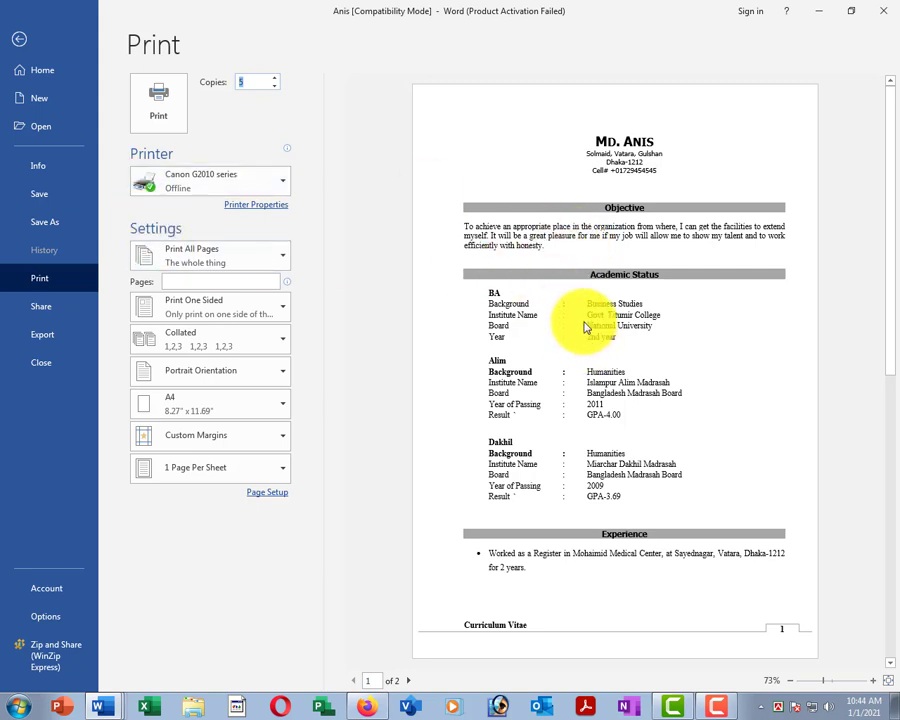
# Set the print range to Custom Print with page 2 only, and print it.
pyautogui.click(224, 258)
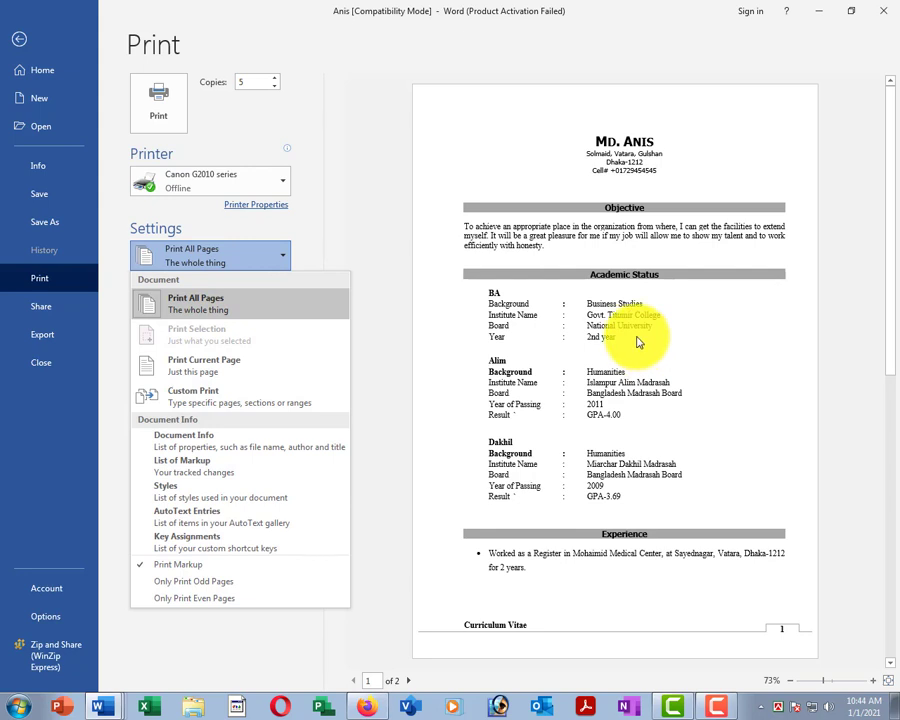
pyautogui.click(224, 365)
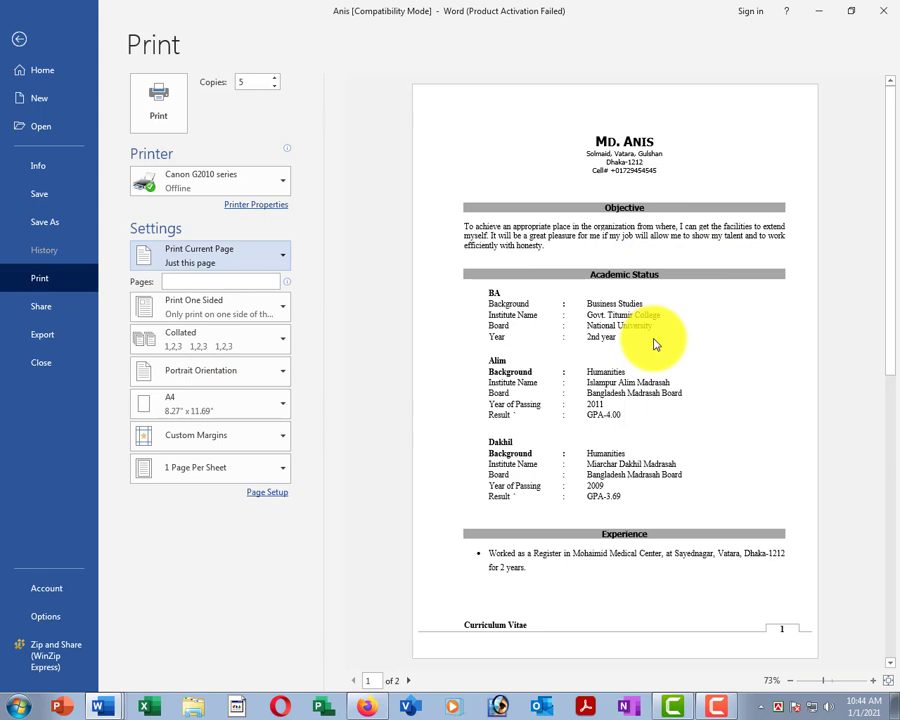
pyautogui.click(174, 280)
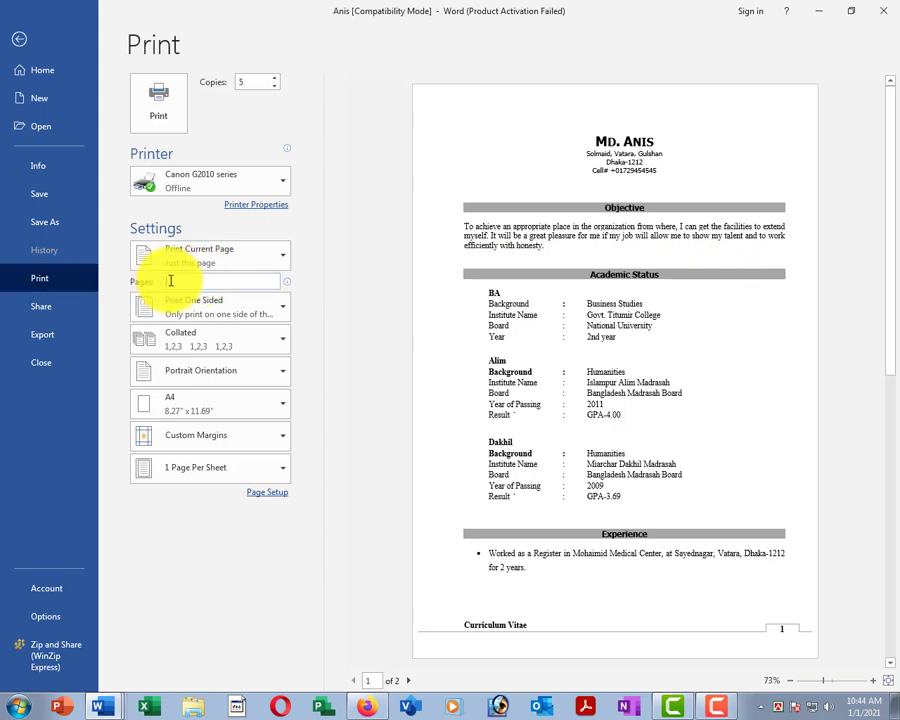
pyautogui.write('2')
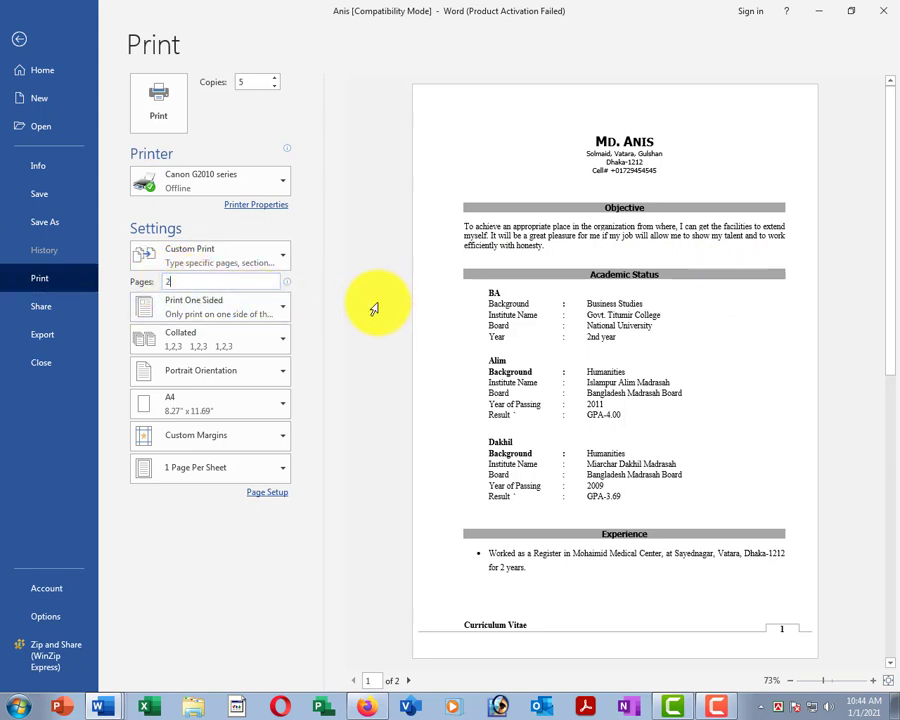
pyautogui.click(155, 108)
pyautogui.click(152, 104)
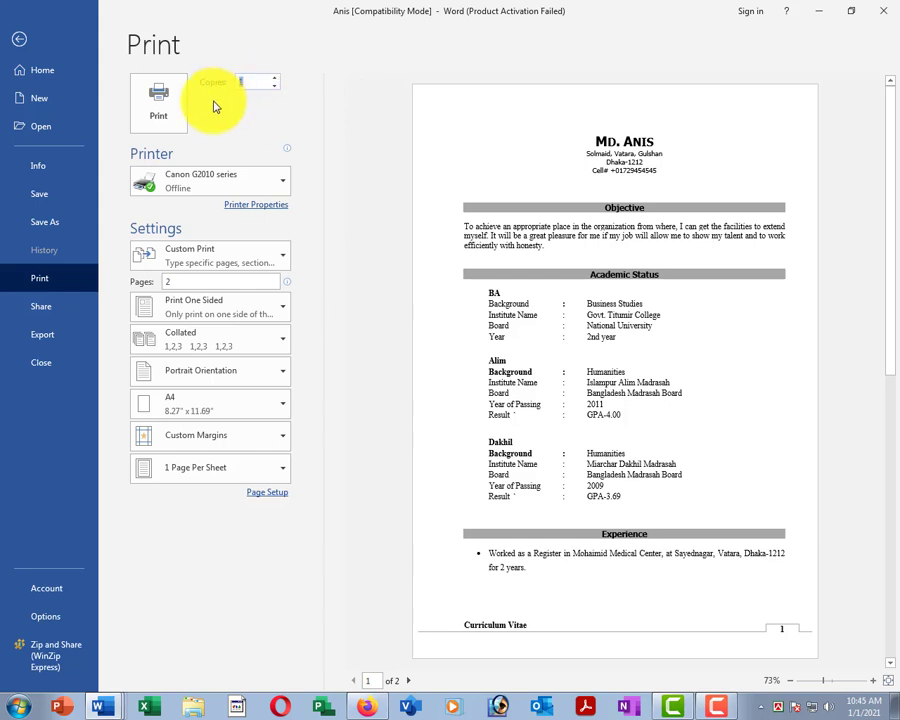
pyautogui.click(157, 101)
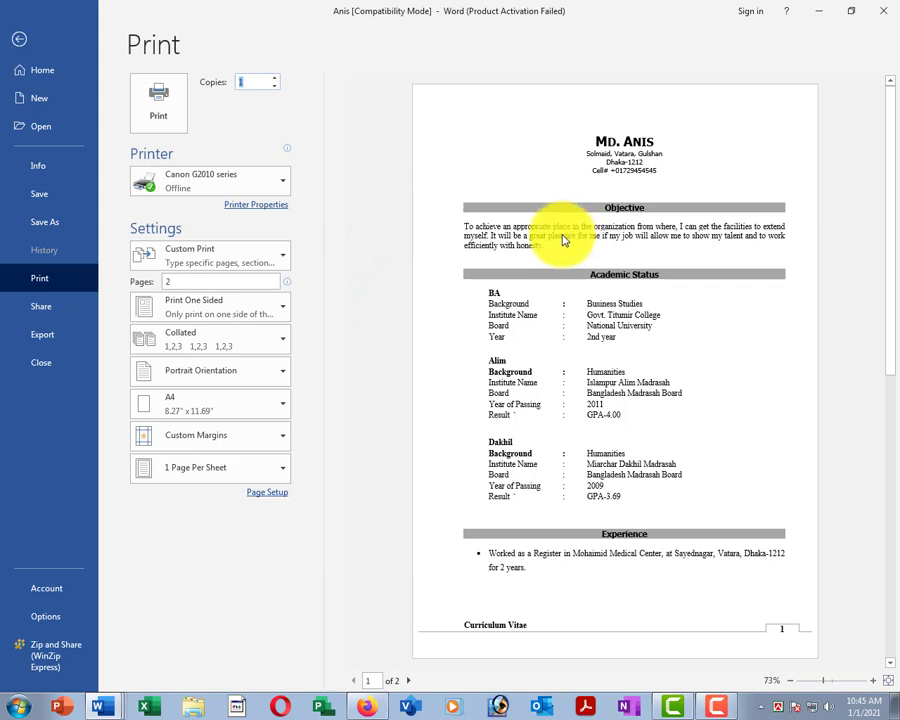
# Toggle Grayscale Printing on and off in the Canon G2010 properties, then cancel without changes.
pyautogui.click(258, 210)
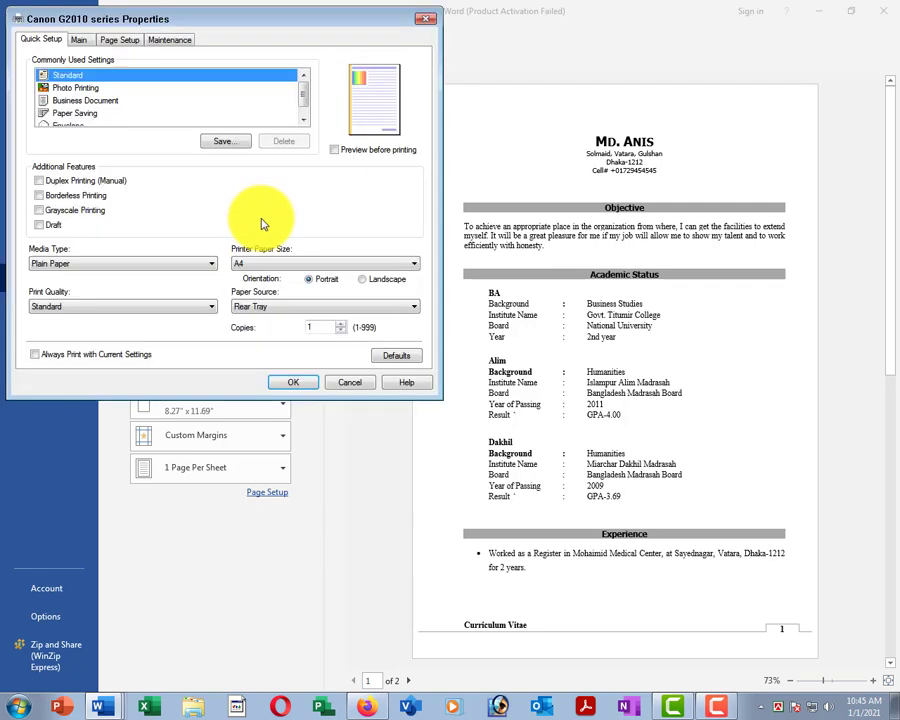
pyautogui.click(39, 211)
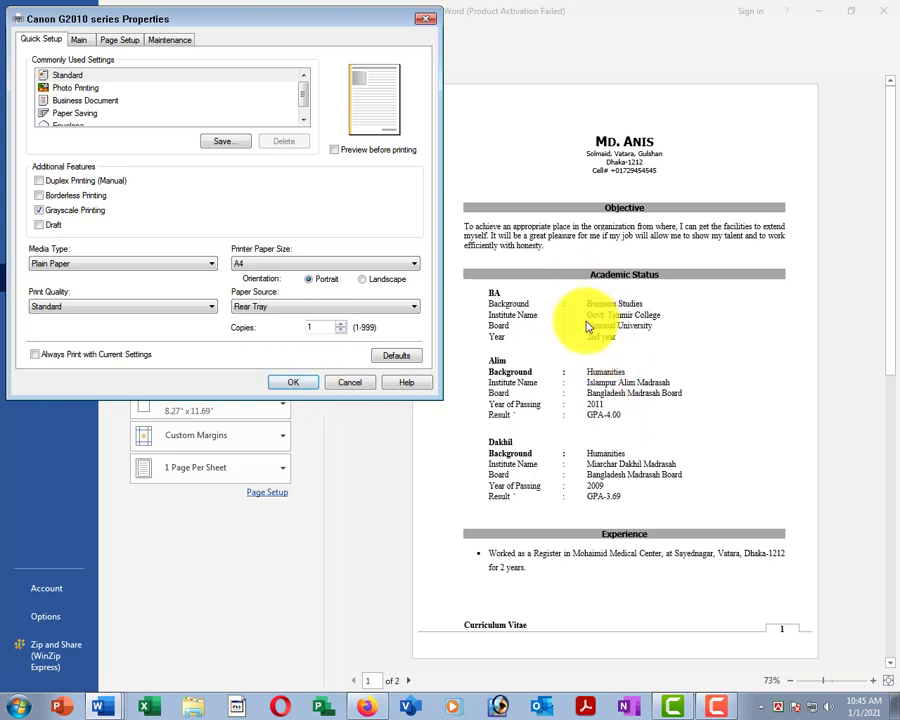
pyautogui.click(41, 212)
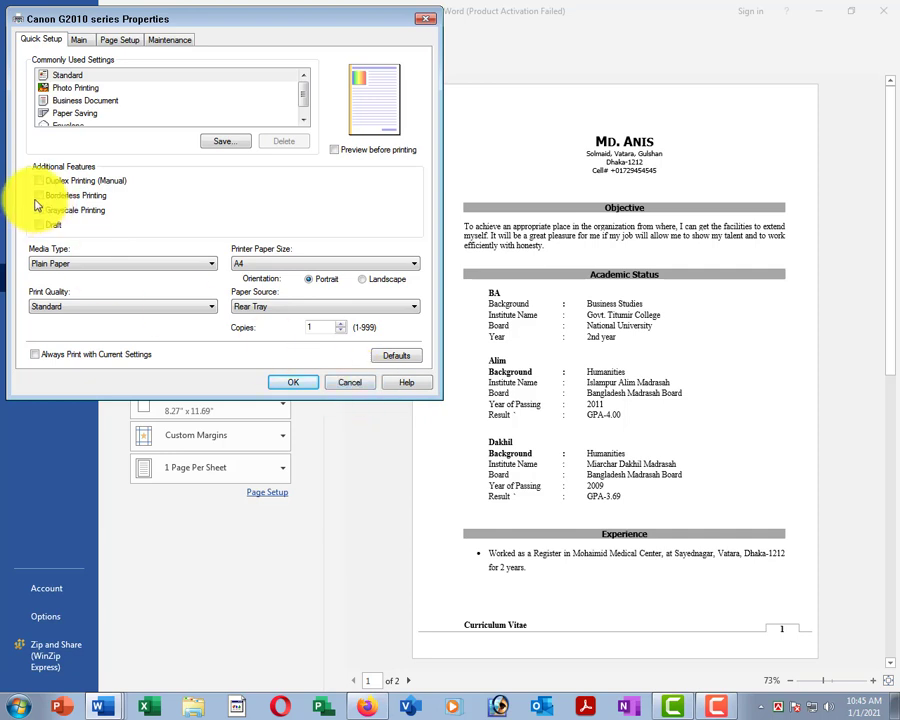
pyautogui.click(350, 381)
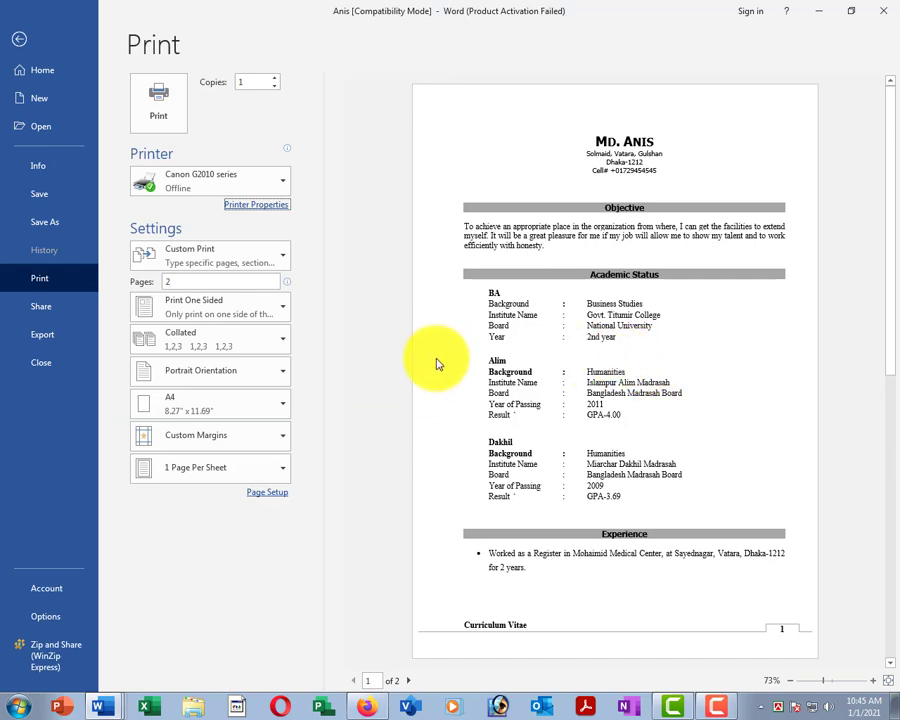
# Return from the print view to the abc document and review its four fox lines.
pyautogui.click(19, 39)
pyautogui.scroll(5, 510, 295)
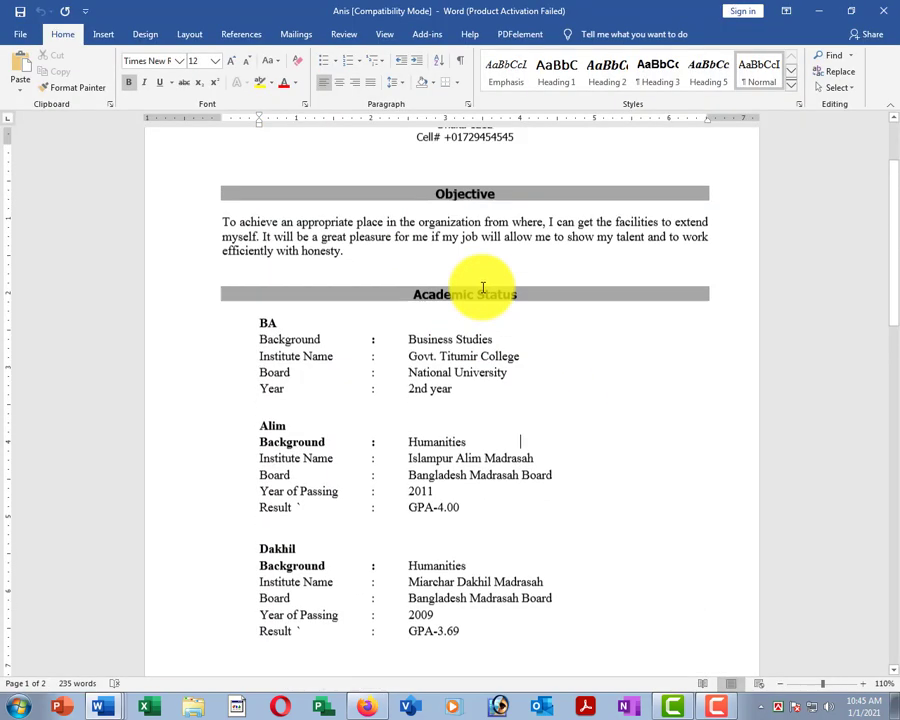
pyautogui.keyDown('ctrl'); pyautogui.scroll(-4, 476, 326); pyautogui.keyUp('ctrl')
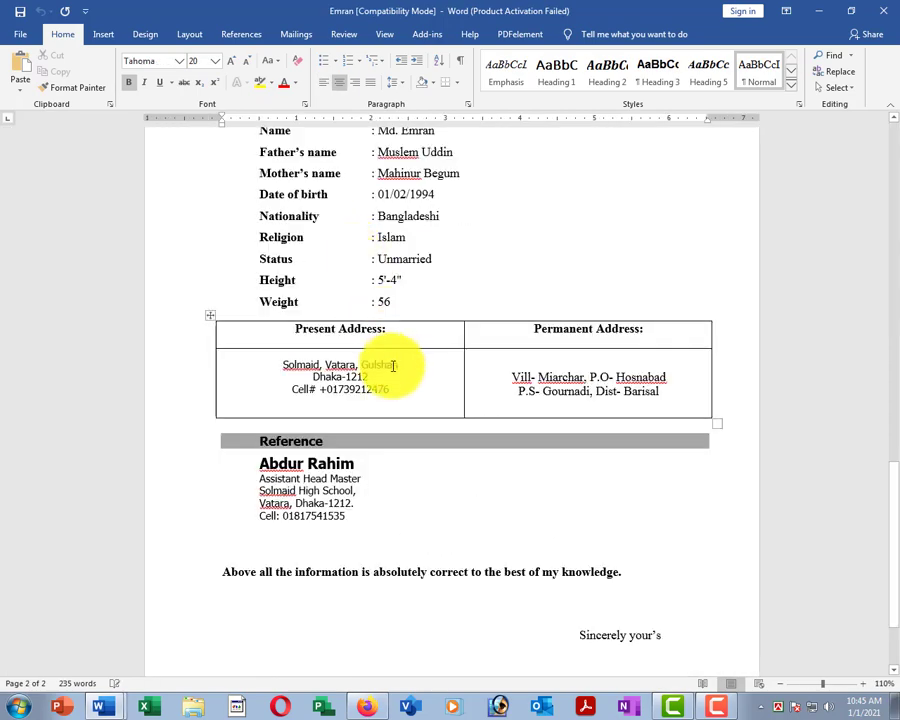
pyautogui.scroll(2, 422, 243)
pyautogui.scroll(10, 445, 345)
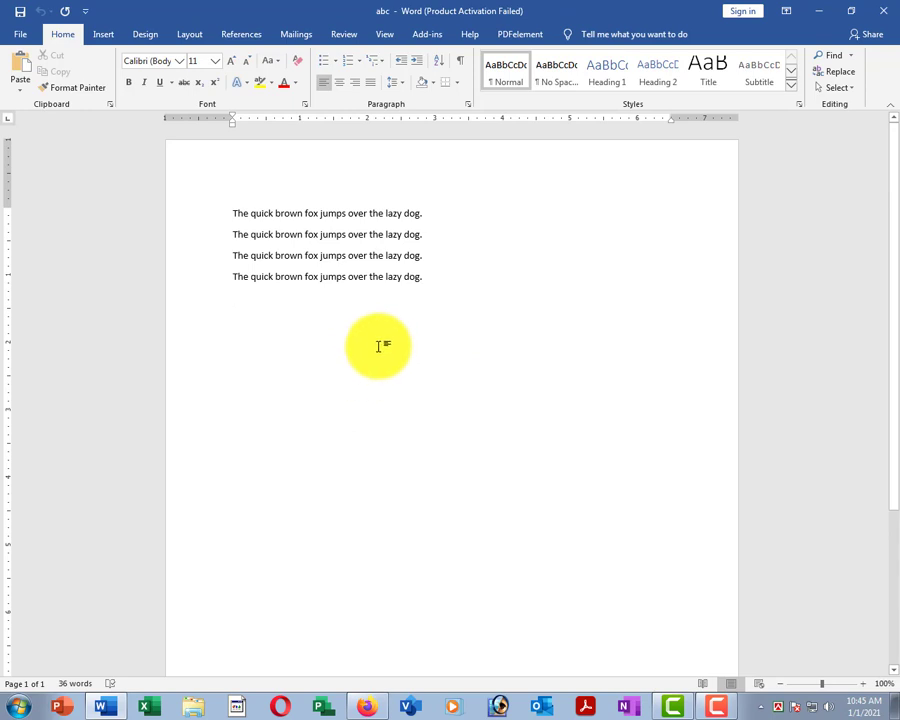
pyautogui.keyDown('ctrl'); pyautogui.scroll(-2, 382, 352); pyautogui.keyUp('ctrl')
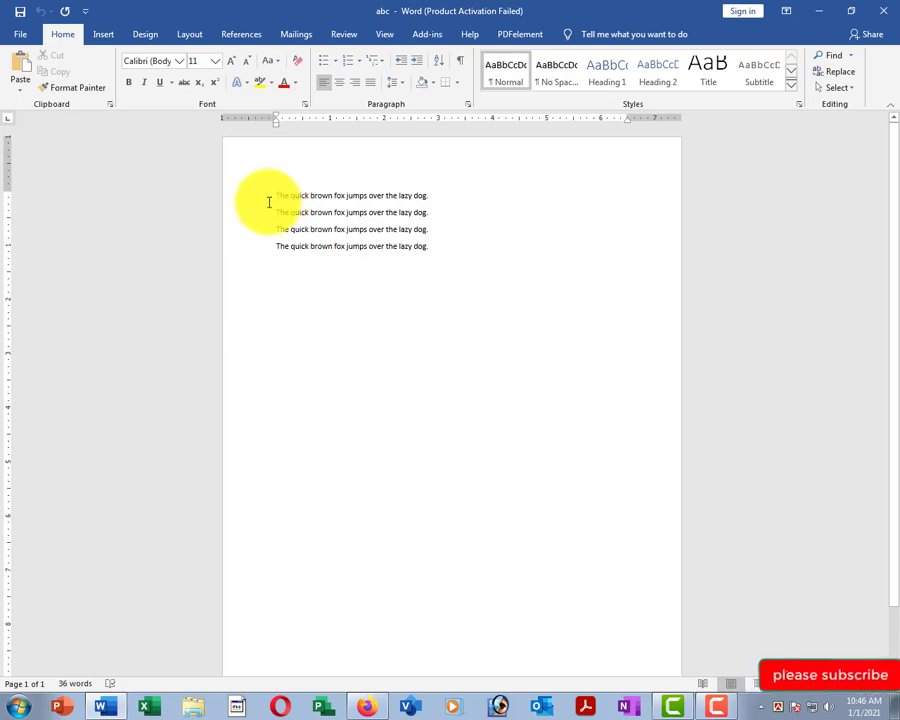
# Select and cut the first two quick brown fox lines.
pyautogui.moveTo(243, 200); pyautogui.dragTo(237, 217)
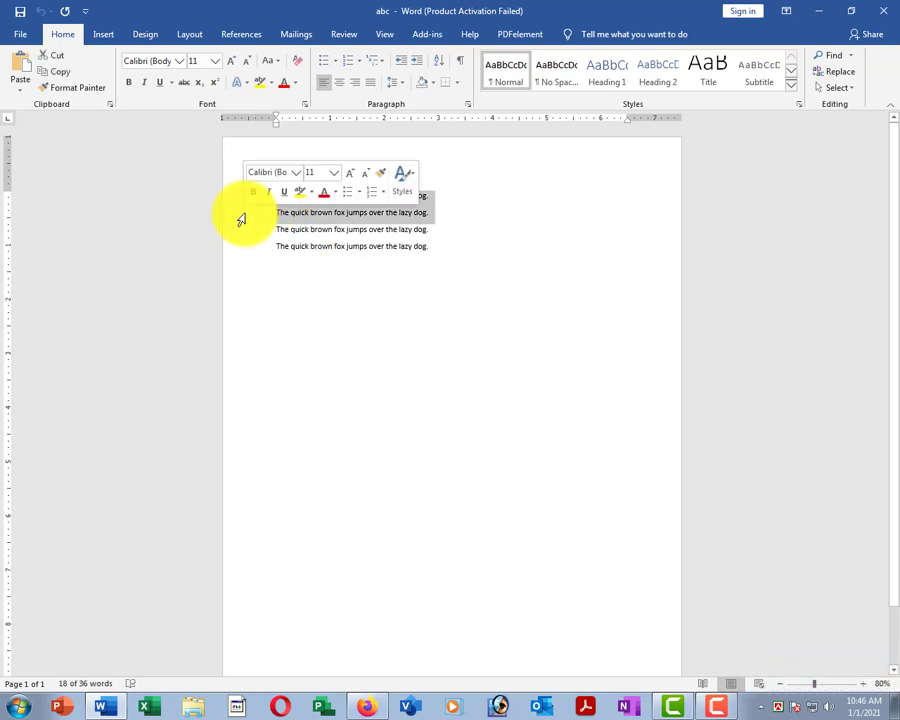
pyautogui.click(368, 281)
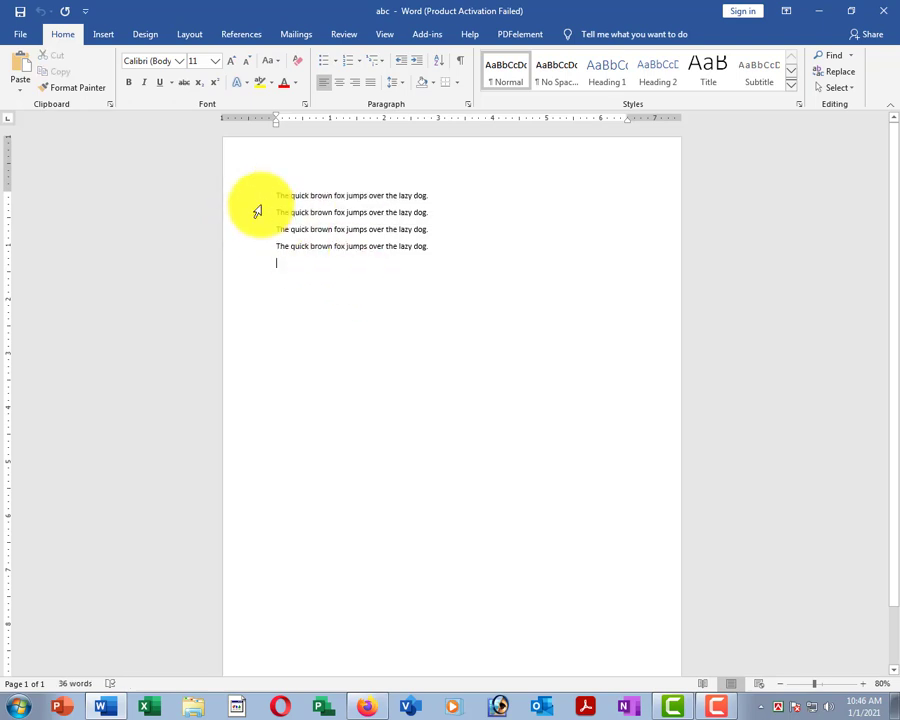
pyautogui.moveTo(241, 197); pyautogui.dragTo(241, 216)
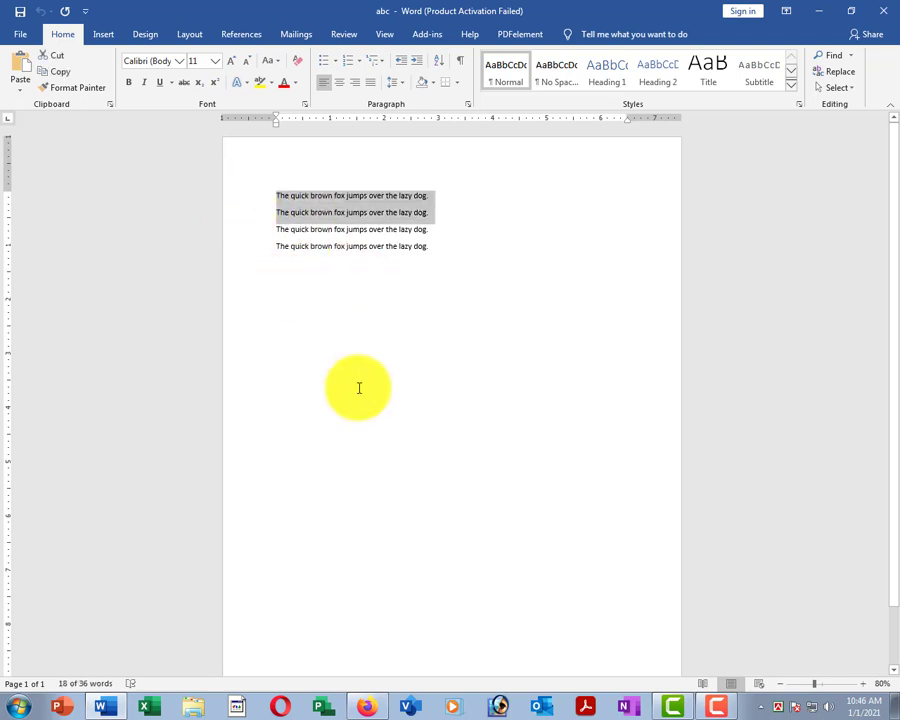
pyautogui.click(350, 320)
pyautogui.moveTo(235, 193); pyautogui.dragTo(235, 214)
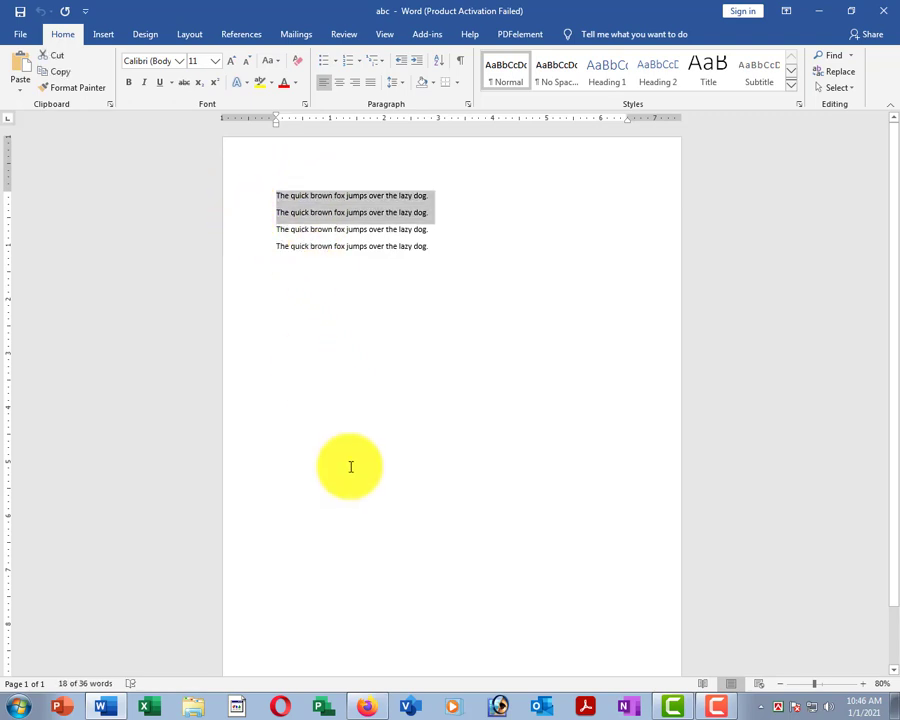
pyautogui.click(52, 57)
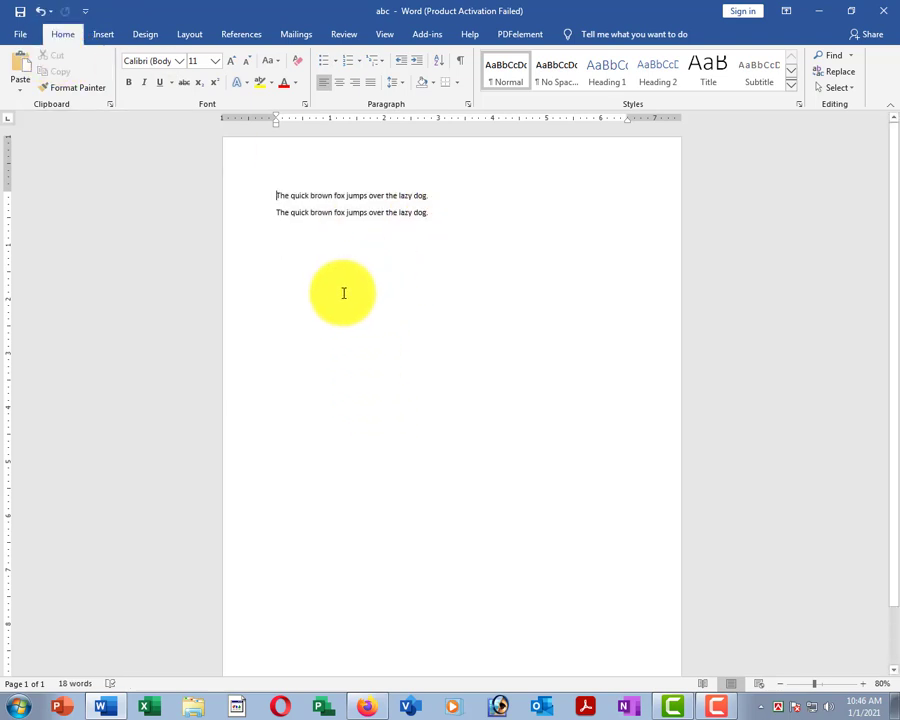
# Start a new empty paragraph after the end of line 2.
pyautogui.click(314, 338)
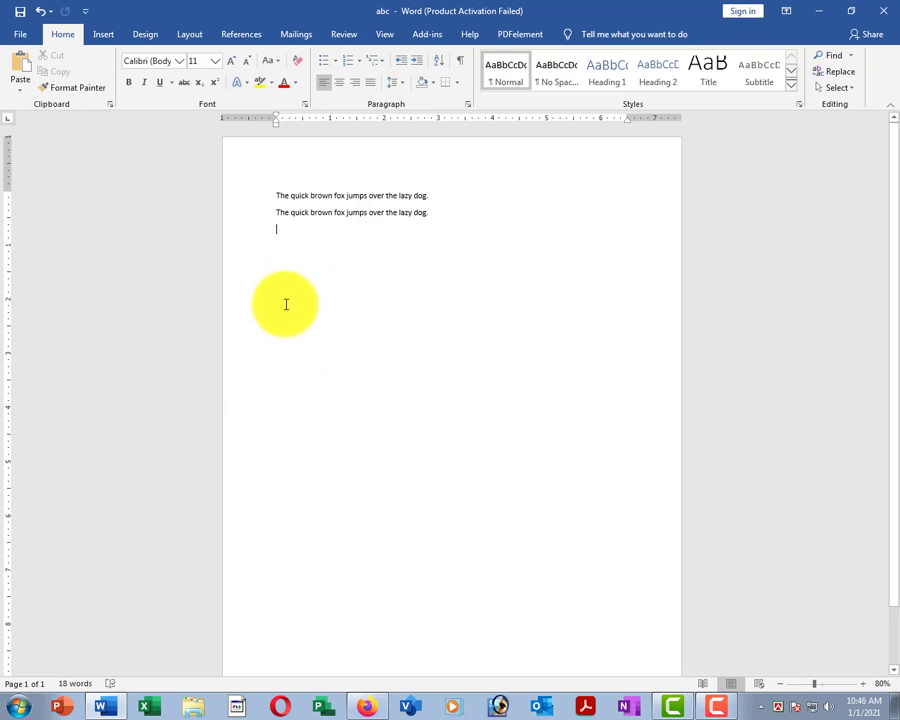
pyautogui.press('BackSpace')
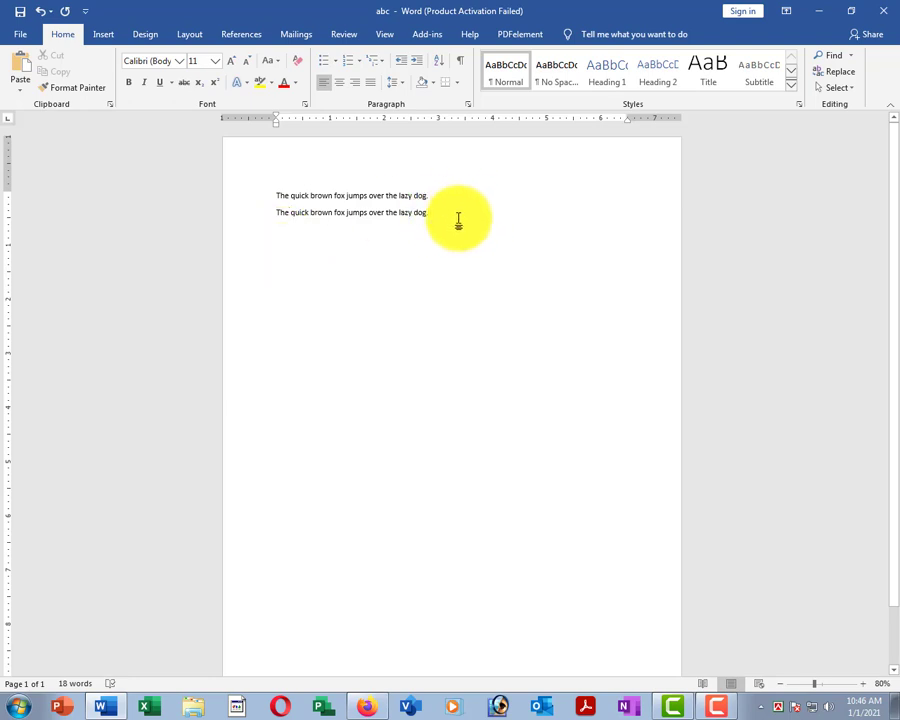
pyautogui.press('Return')
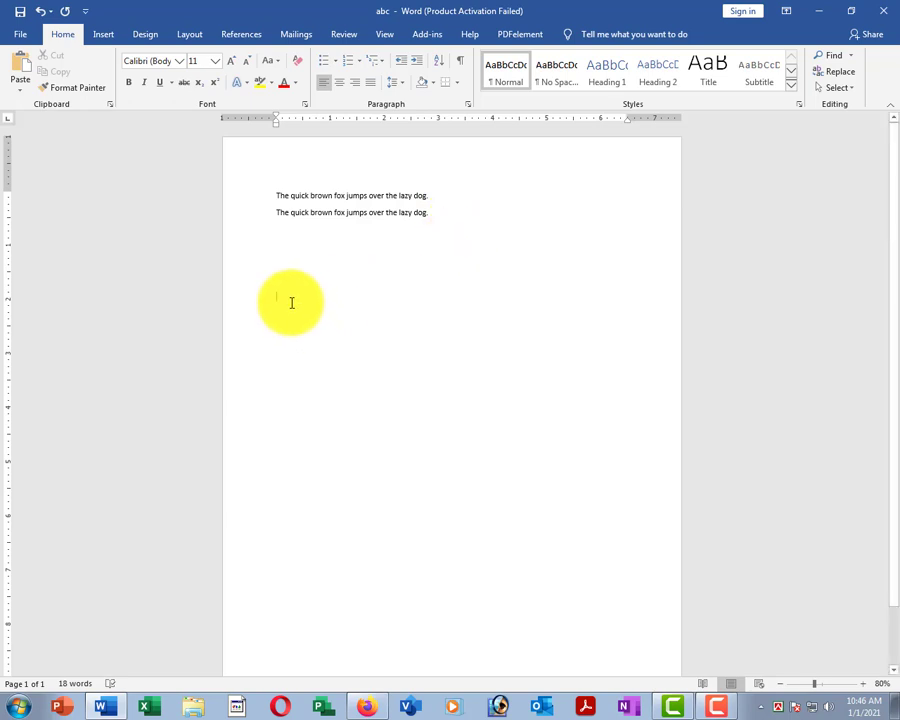
# Paste the two cut fox lines back several times, with blank lines between.
pyautogui.click(18, 62)
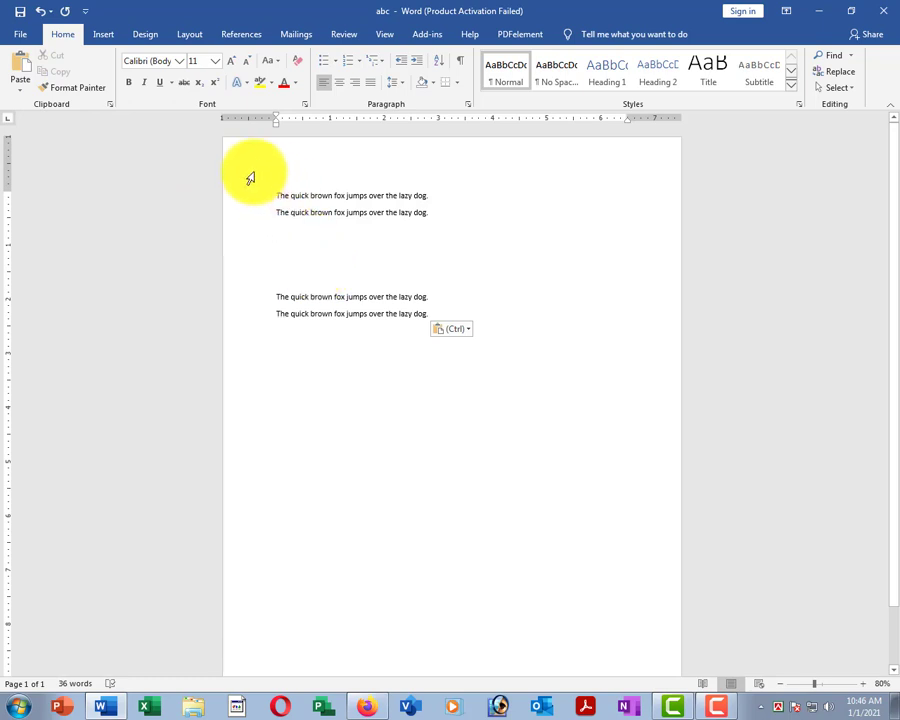
pyautogui.moveTo(260, 298); pyautogui.dragTo(261, 315)
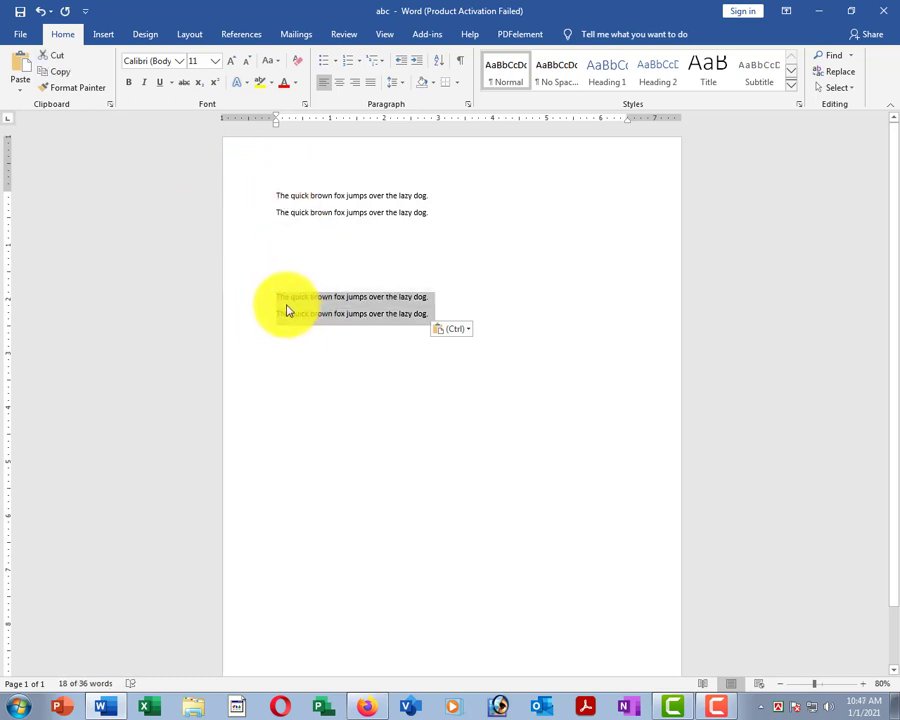
pyautogui.click(290, 313)
pyautogui.click(300, 368)
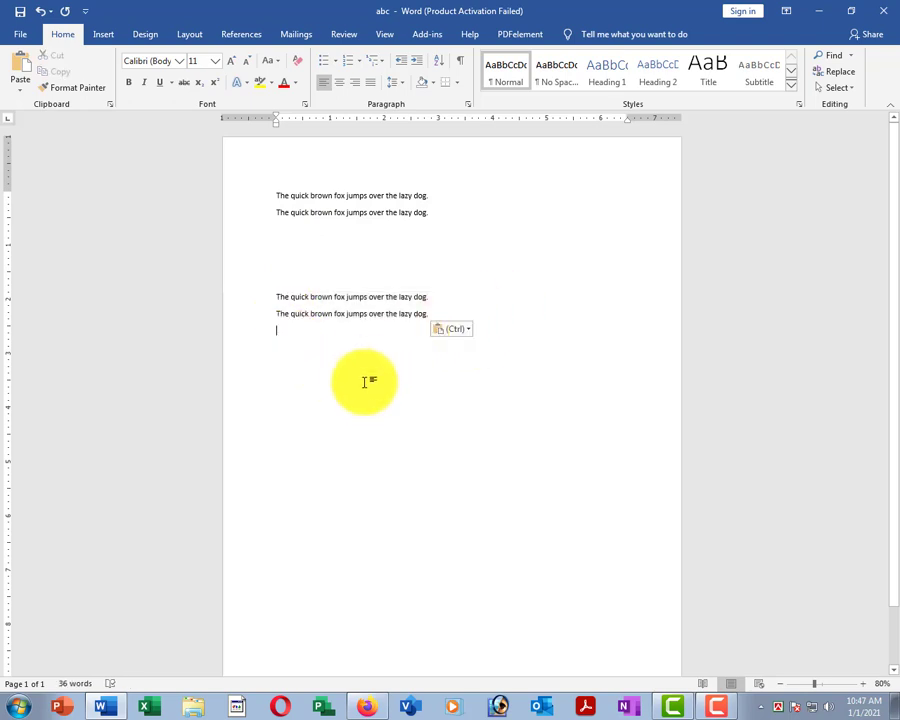
pyautogui.press('Return')
pyautogui.press('Return')
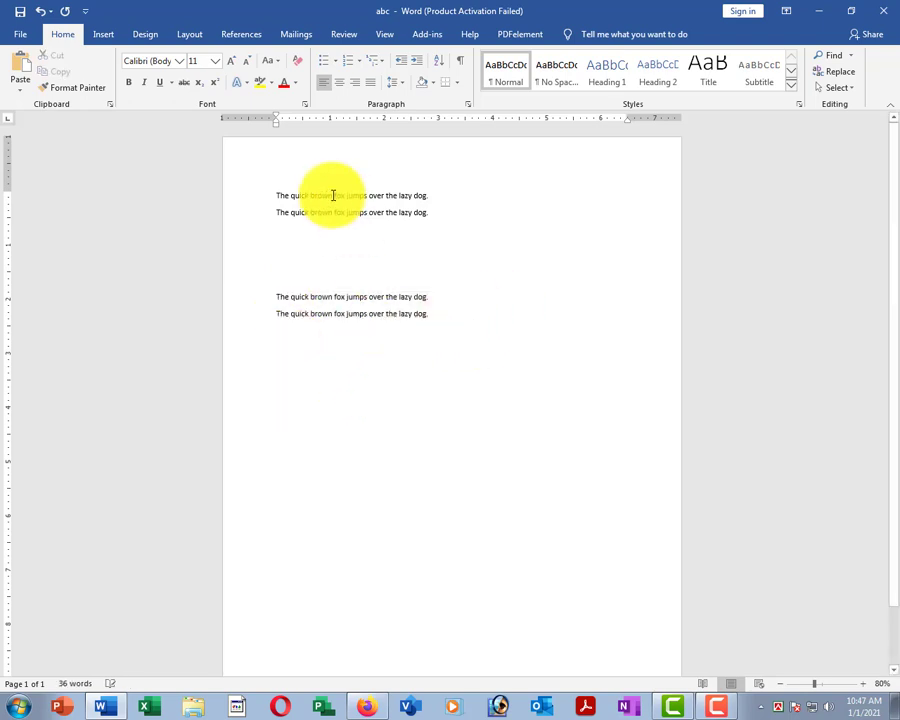
pyautogui.click(22, 62)
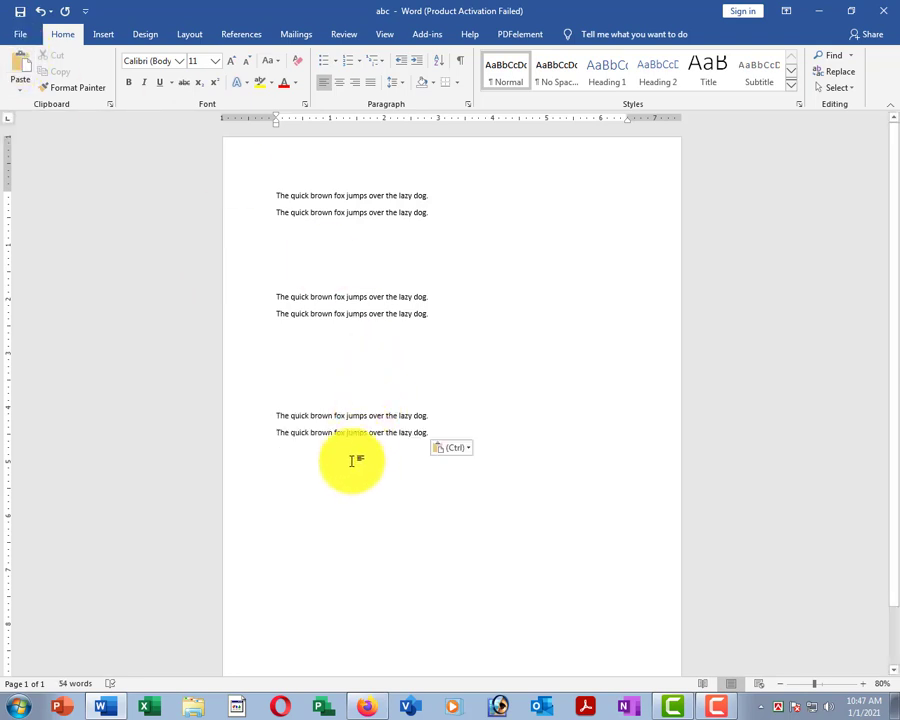
pyautogui.click(22, 62)
pyautogui.click(22, 62)
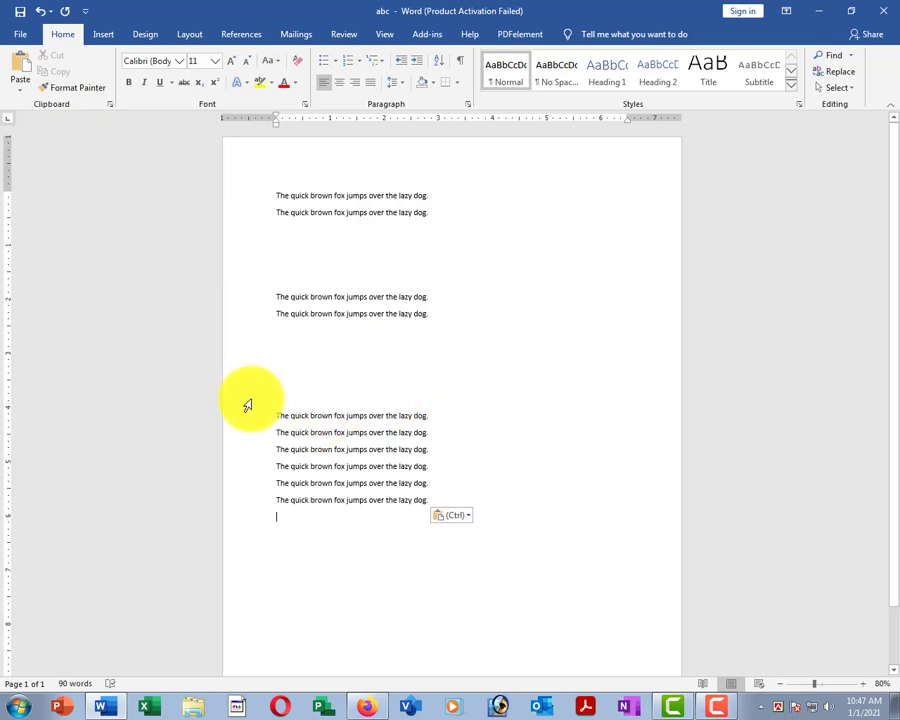
# Delete the six extra pasted lines and the lower two sentence lines.
pyautogui.moveTo(248, 410); pyautogui.dragTo(311, 524)
pyautogui.press('Delete')
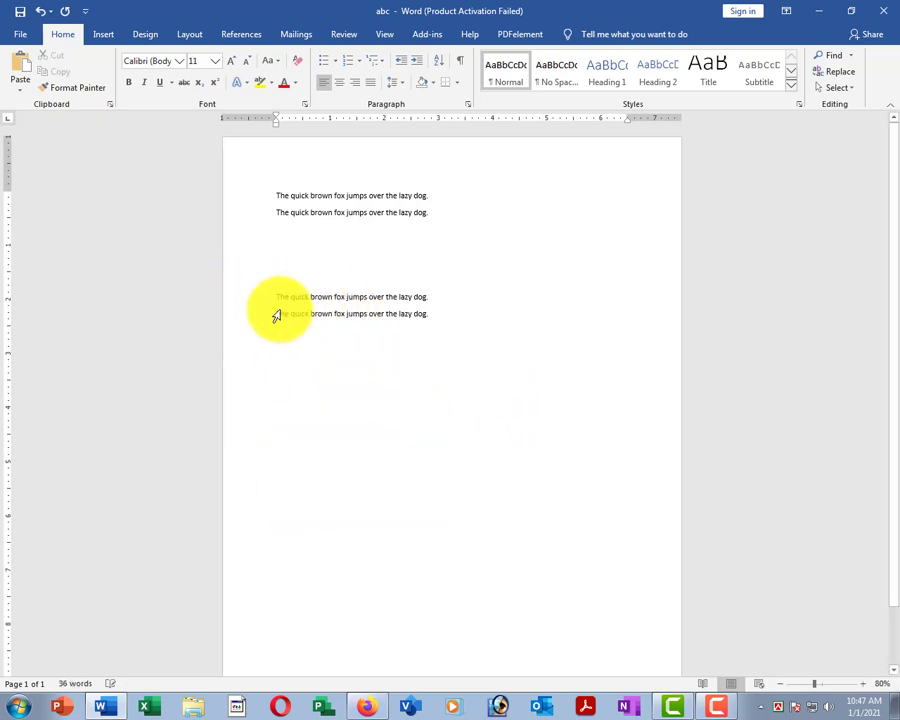
pyautogui.moveTo(274, 292); pyautogui.dragTo(286, 324)
pyautogui.press('Delete')
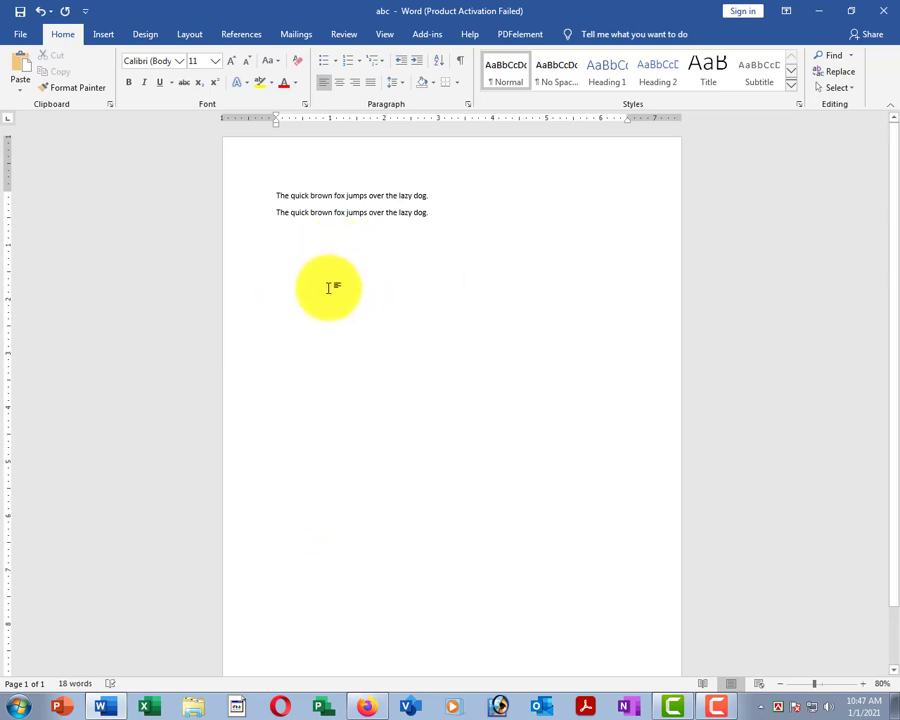
# Remove the first fox line and its pasted copy, leaving one 9-word sentence.
pyautogui.click(249, 198)
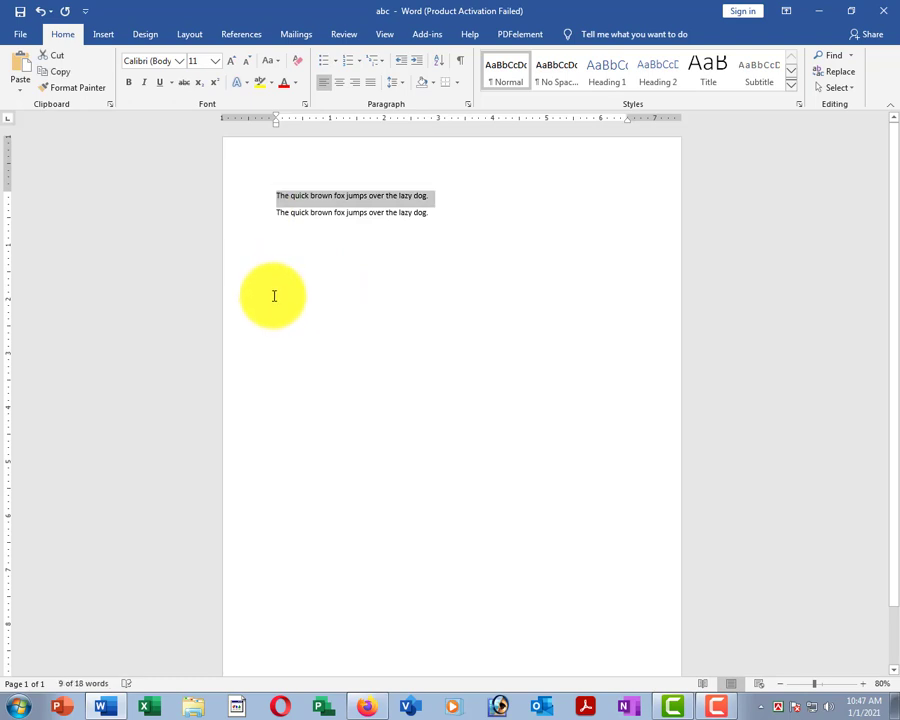
pyautogui.press('Delete')
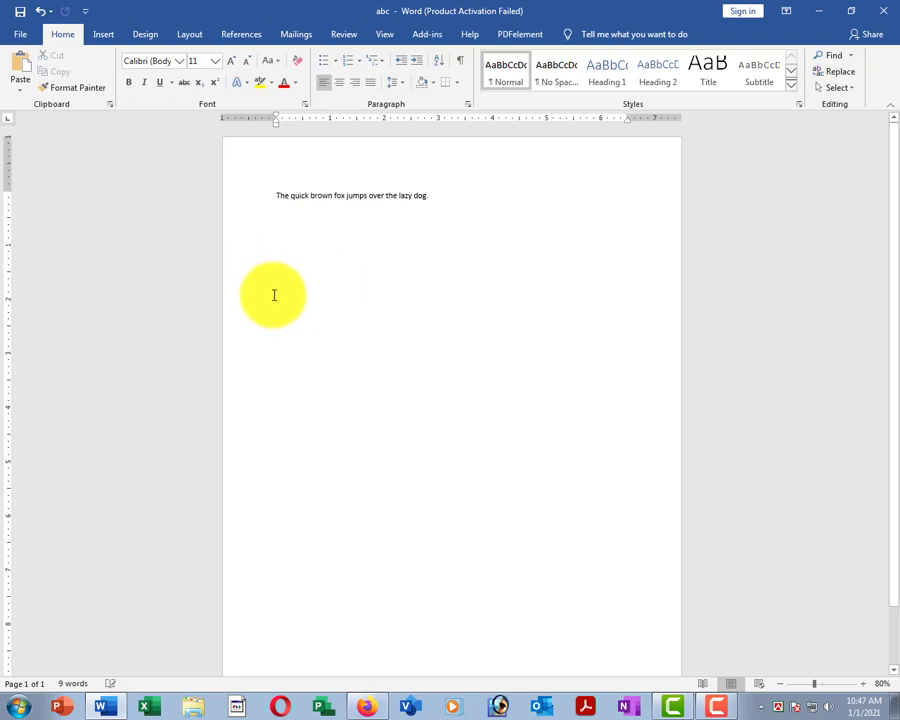
pyautogui.doubleClick(311, 283)
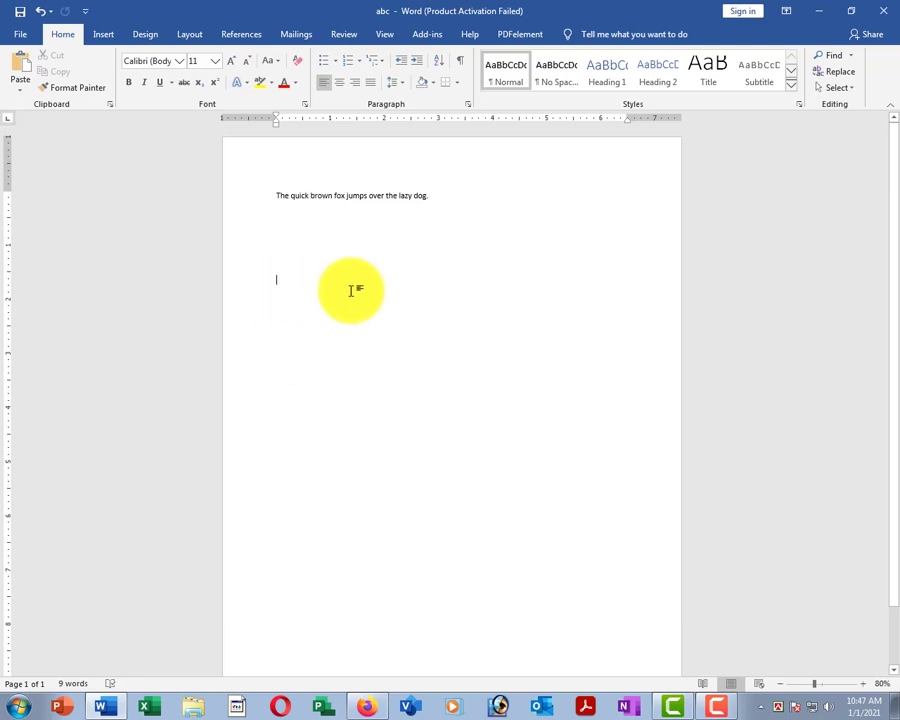
pyautogui.hotkey('ctrl', 'v')
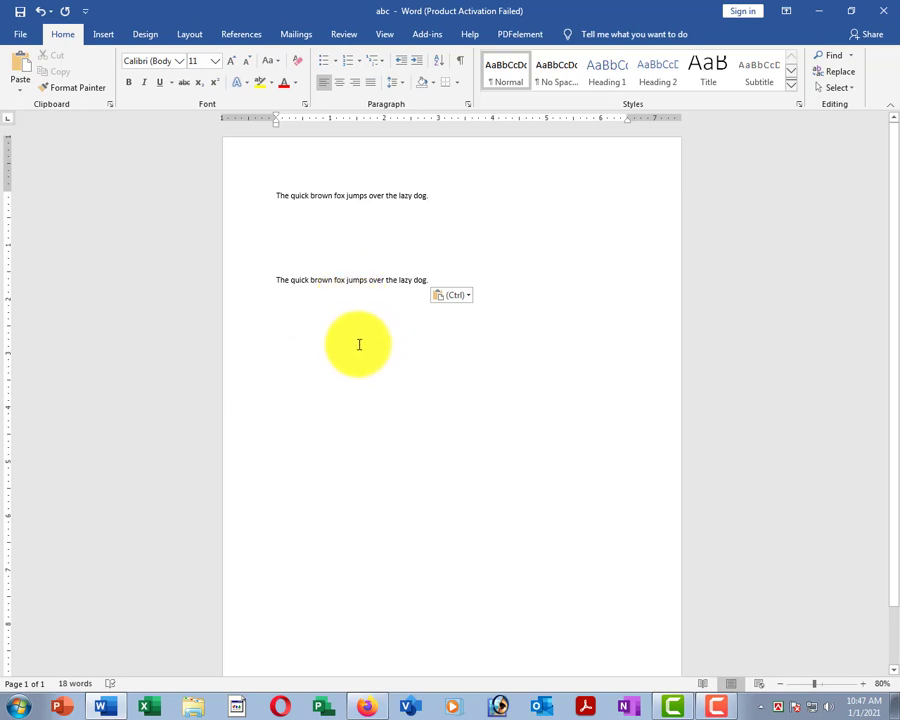
pyautogui.click(245, 290)
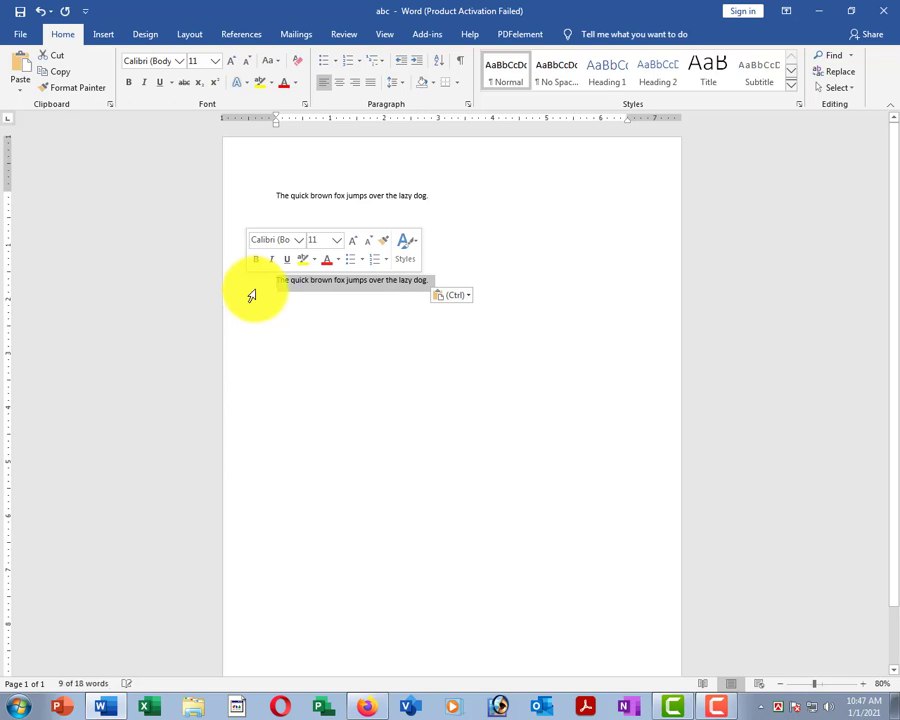
pyautogui.press('Delete')
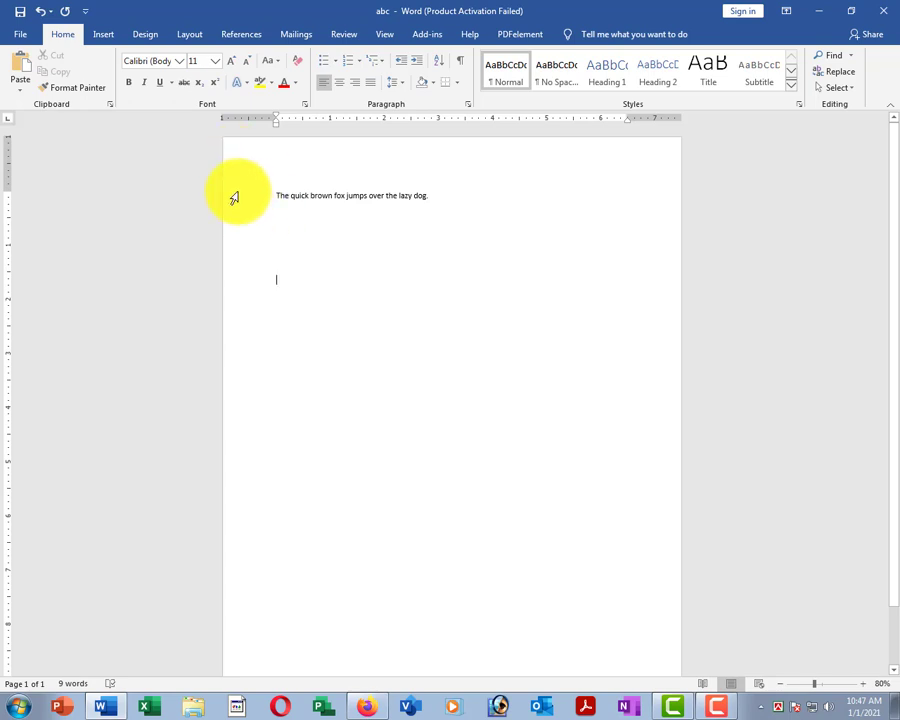
pyautogui.click(234, 198)
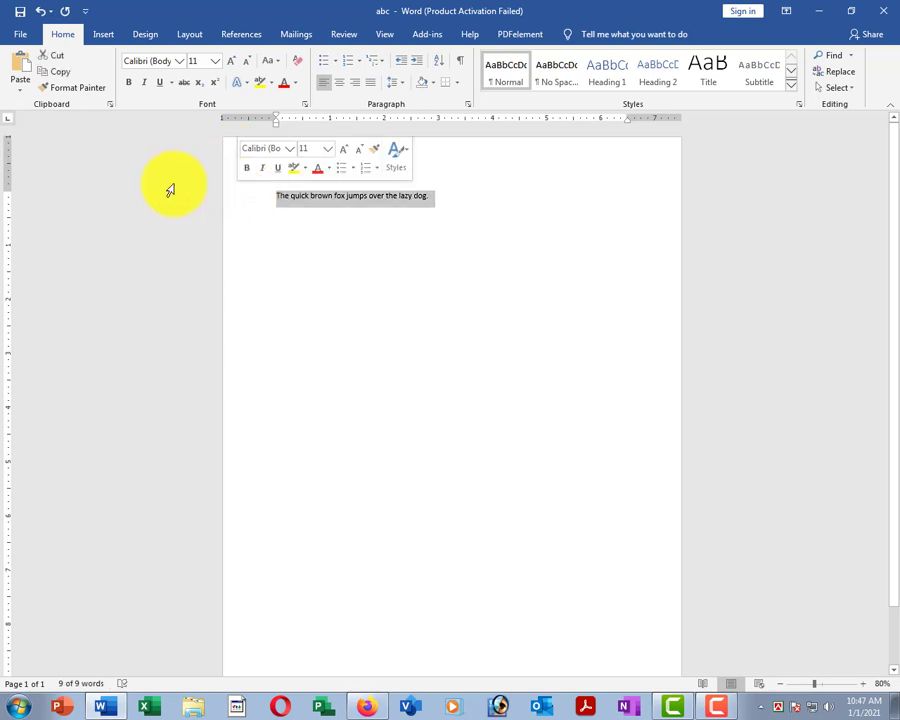
pyautogui.click(58, 78)
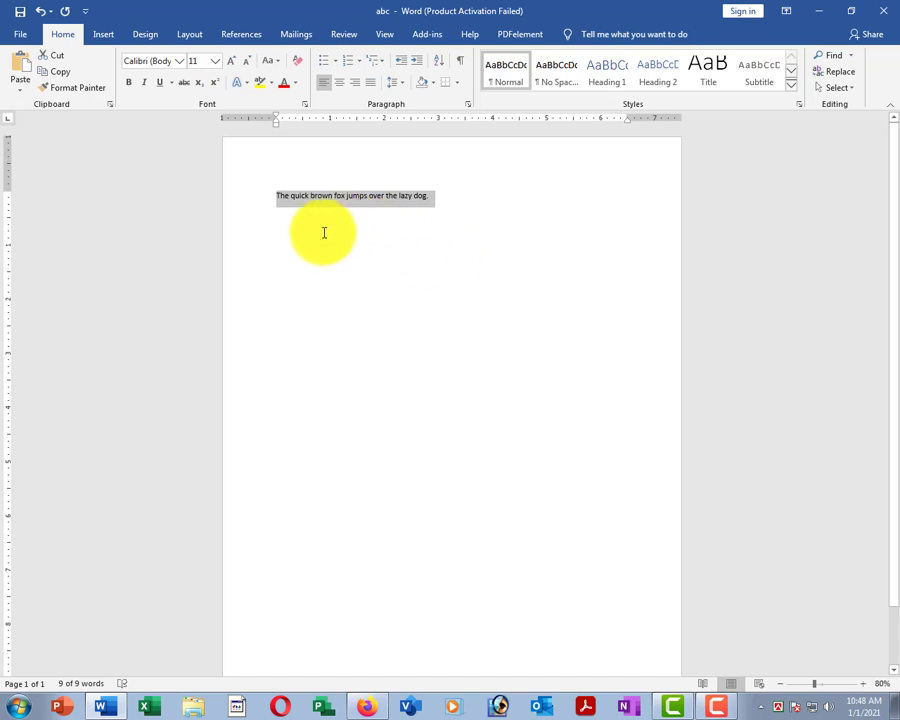
pyautogui.click(324, 232)
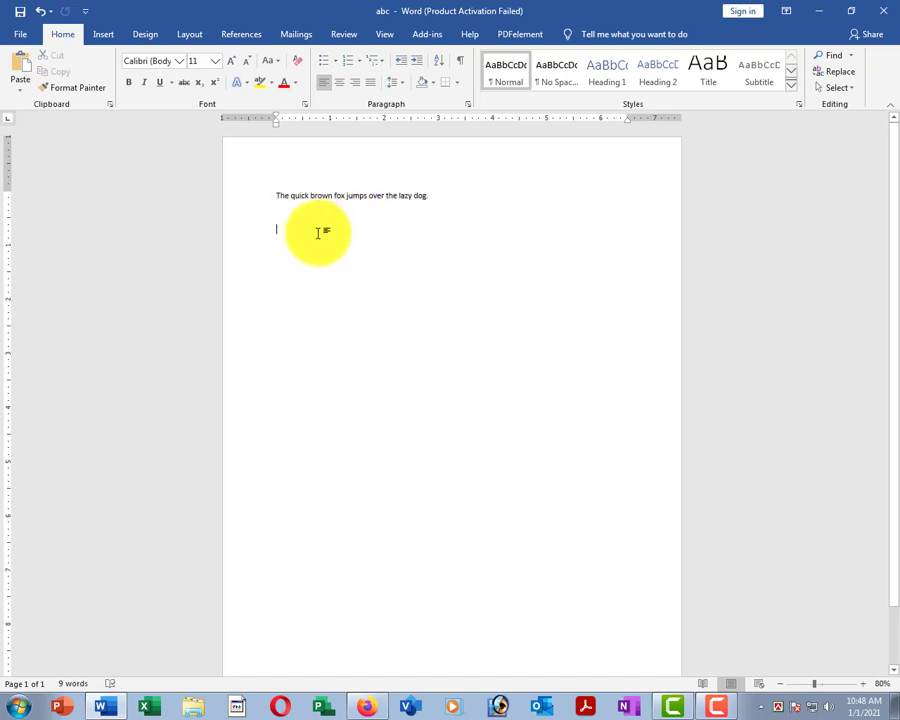
pyautogui.click(219, 195)
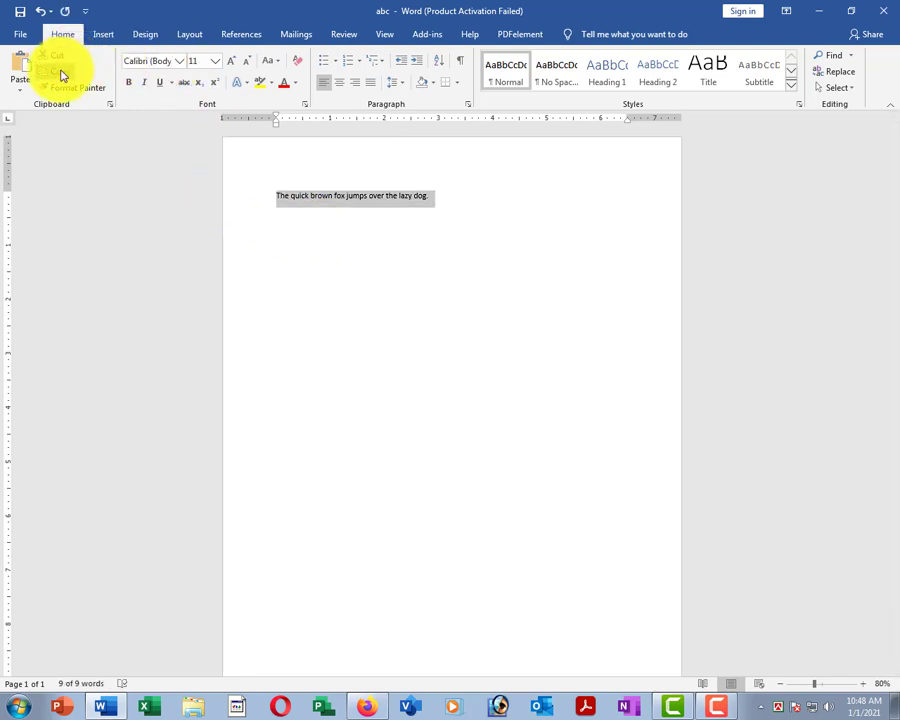
pyautogui.click(65, 73)
pyautogui.click(398, 285)
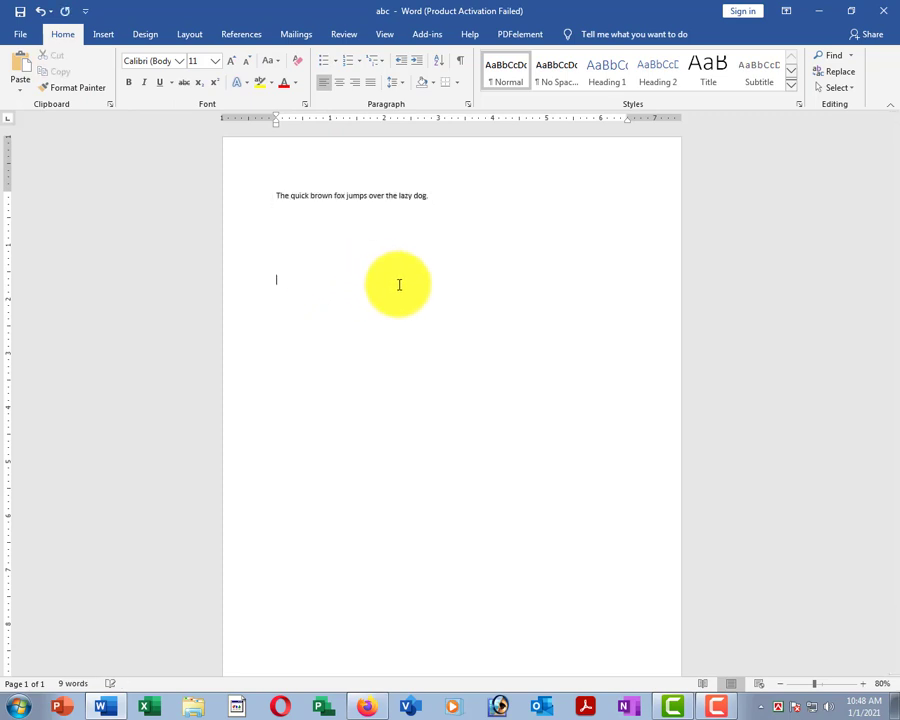
pyautogui.click(20, 64)
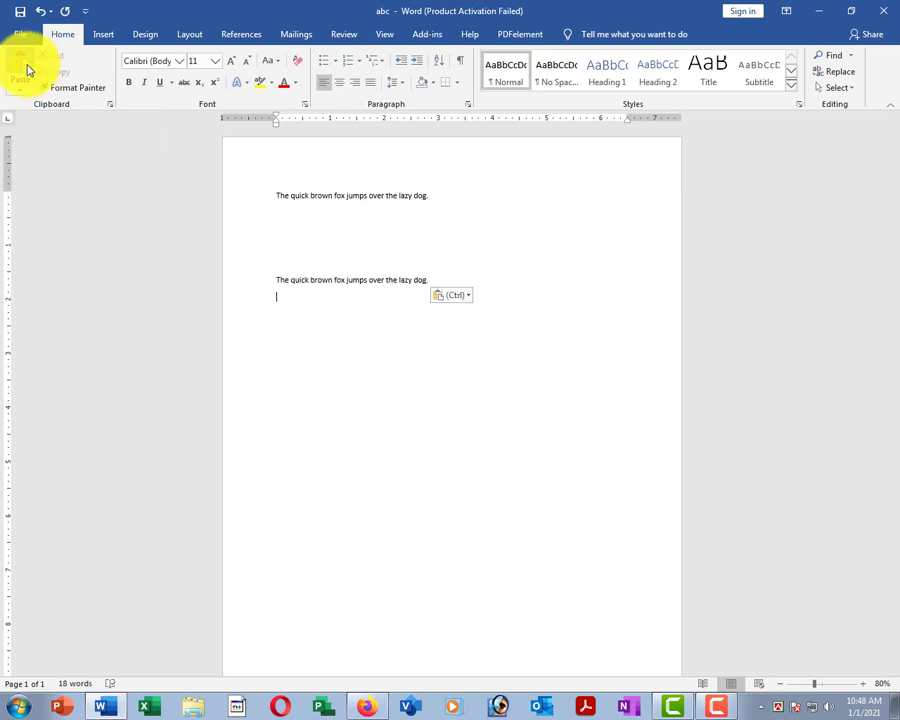
pyautogui.click(18, 63)
pyautogui.click(17, 62)
pyautogui.click(16, 62)
pyautogui.click(16, 62)
pyautogui.click(16, 62)
pyautogui.click(16, 62)
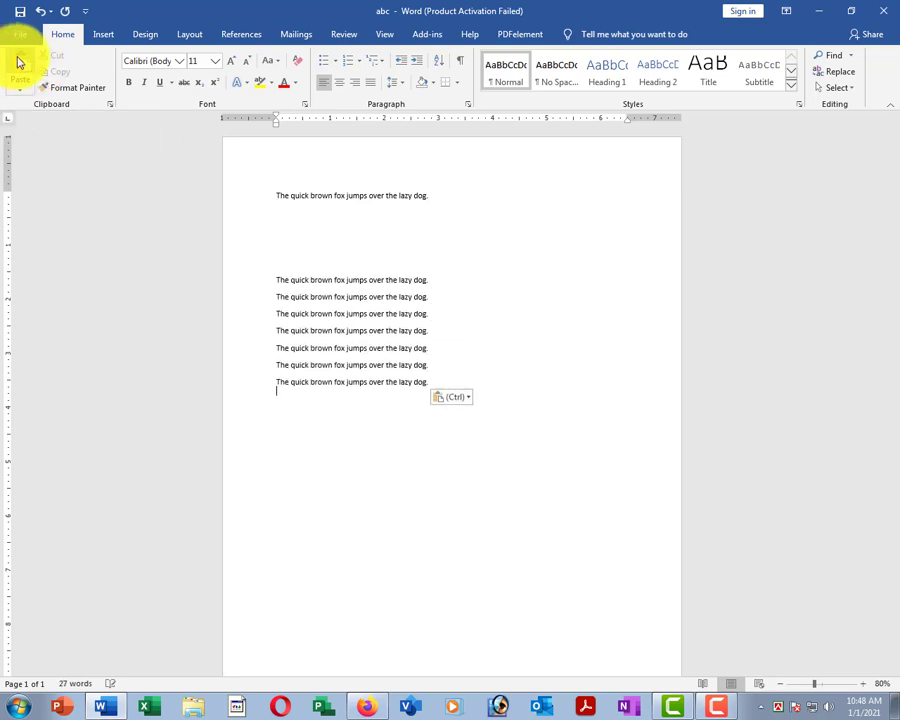
pyautogui.click(16, 61)
pyautogui.click(16, 61)
pyautogui.click(16, 61)
pyautogui.click(16, 61)
pyautogui.click(16, 61)
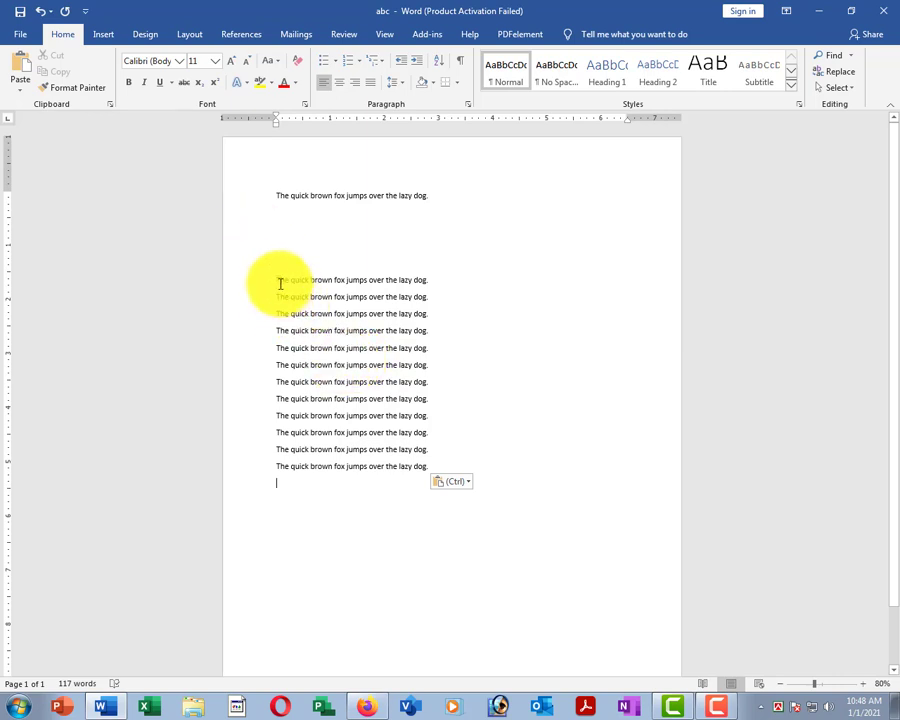
pyautogui.moveTo(283, 283); pyautogui.dragTo(287, 483)
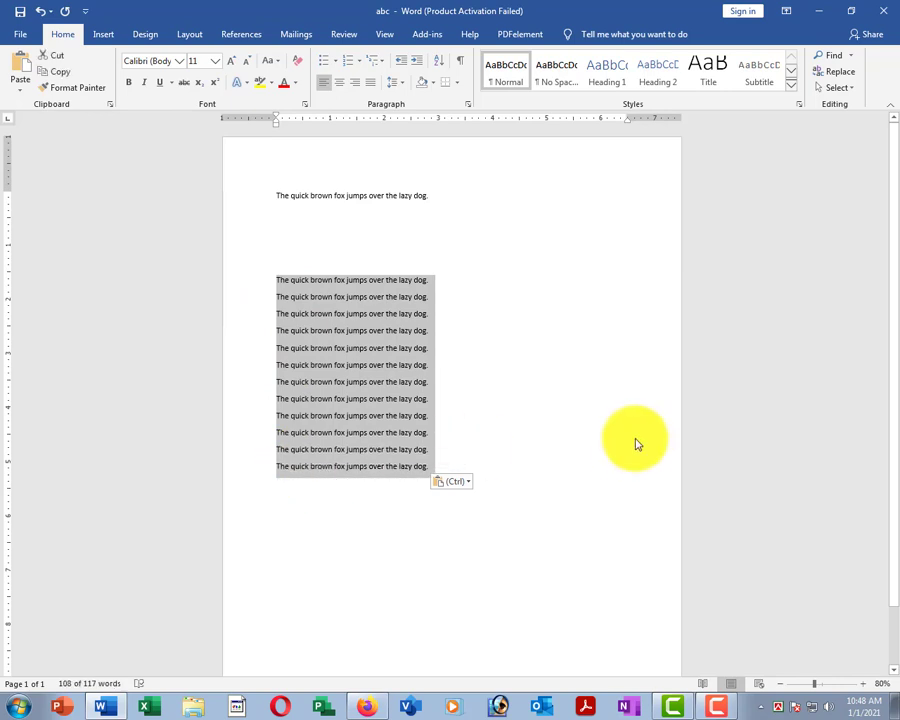
pyautogui.press('Delete')
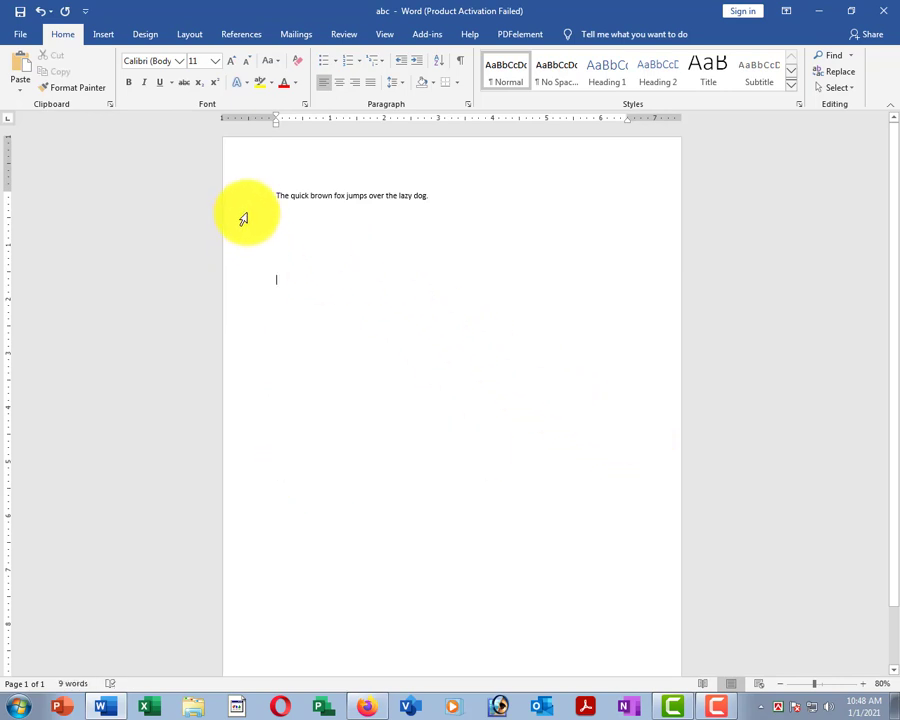
pyautogui.click(243, 201)
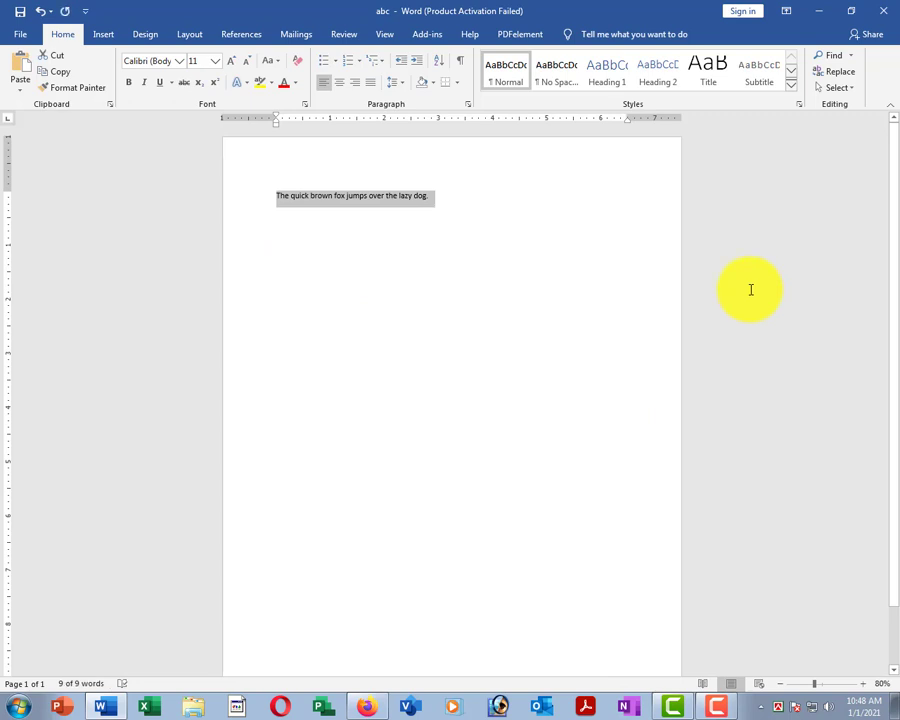
pyautogui.press('Down')
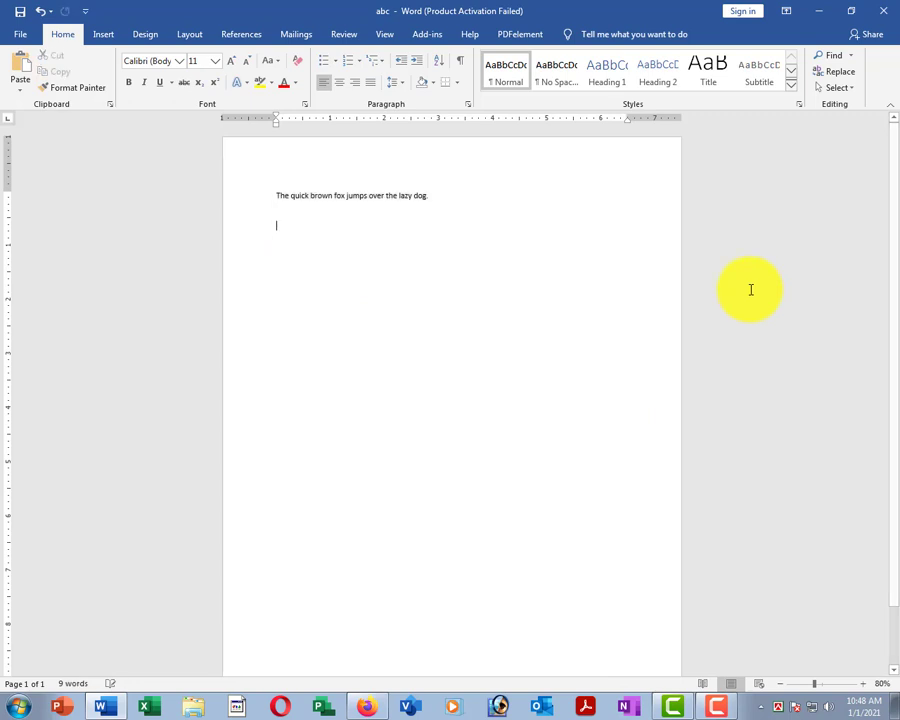
pyautogui.press('Return')
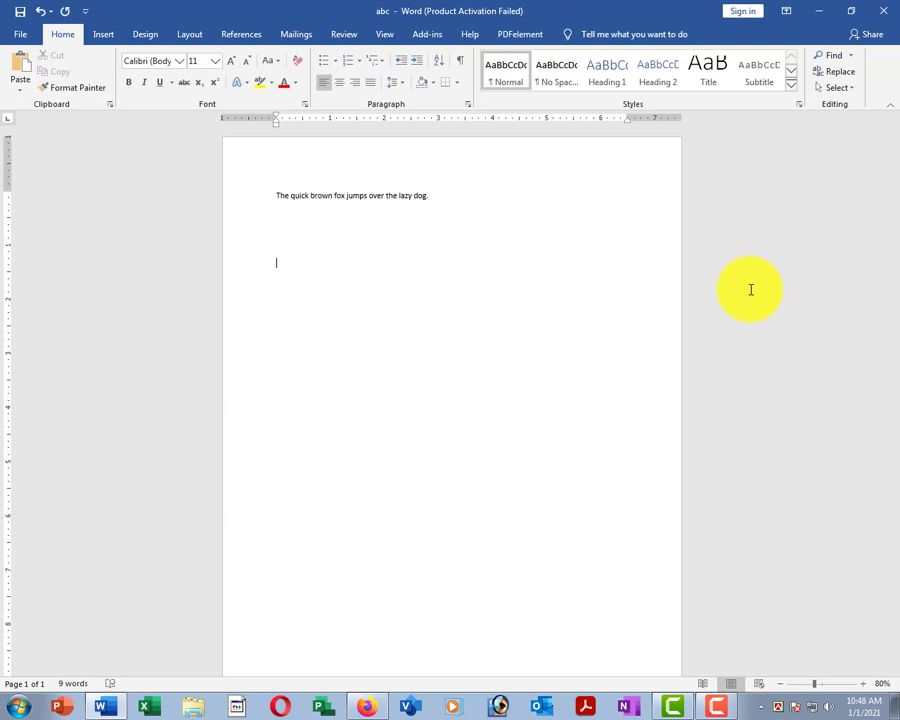
pyautogui.hotkey('ctrl', 'v')
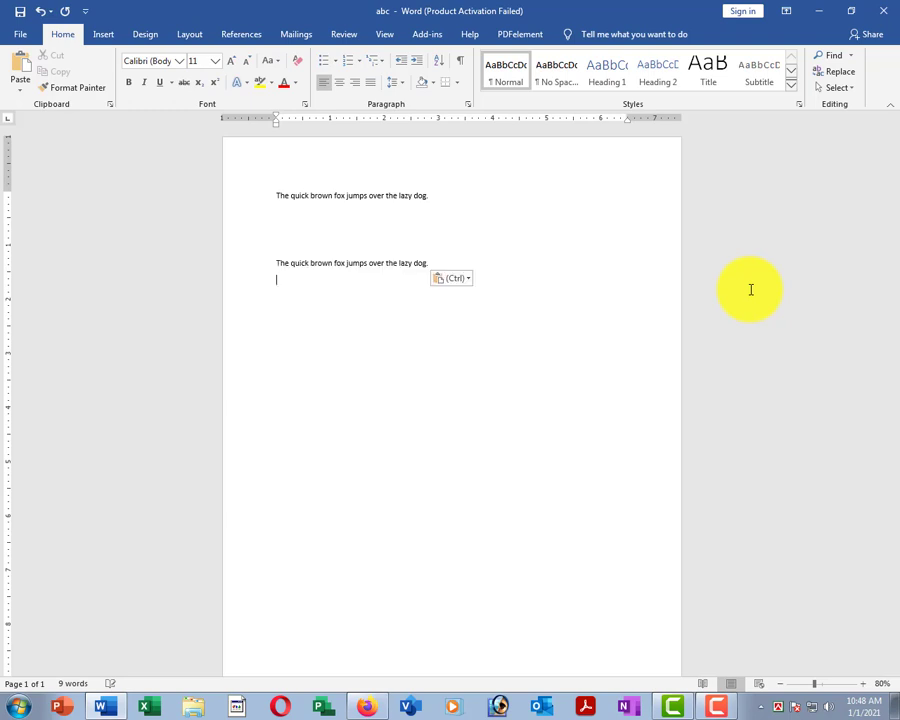
pyautogui.hotkey('ctrl', 'v')
pyautogui.hotkey('ctrl', 'v')
pyautogui.hotkey('ctrl', 'v')
pyautogui.hotkey('ctrl', 'v')
pyautogui.hotkey('ctrl', 'v')
pyautogui.hotkey('ctrl', 'v')
pyautogui.hotkey('ctrl', 'v')
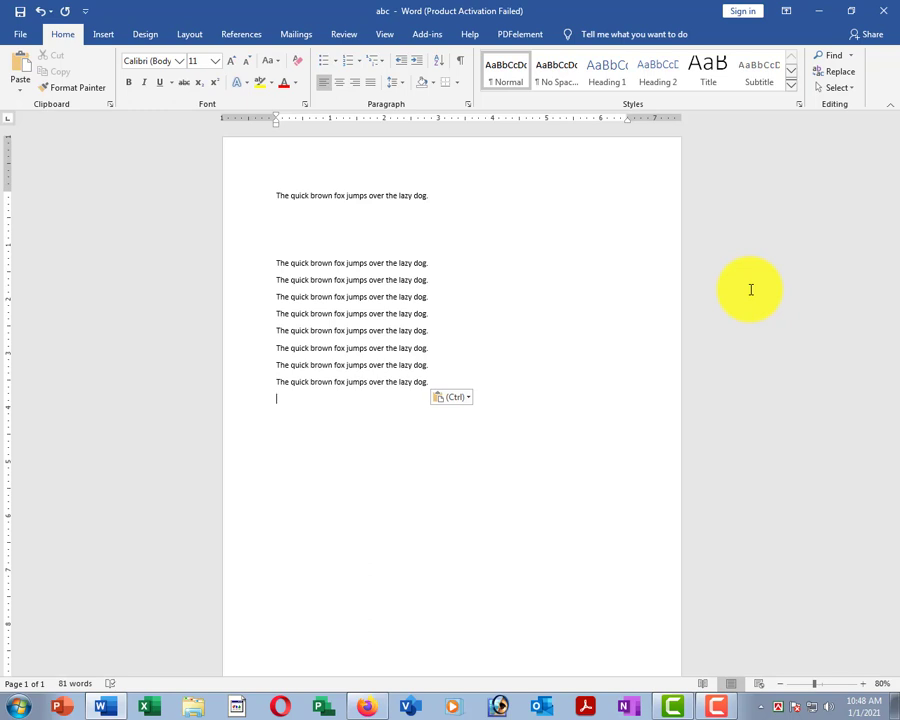
pyautogui.hotkey('ctrl', 'v')
pyautogui.hotkey('ctrl', 'v')
pyautogui.hotkey('ctrl', 'v')
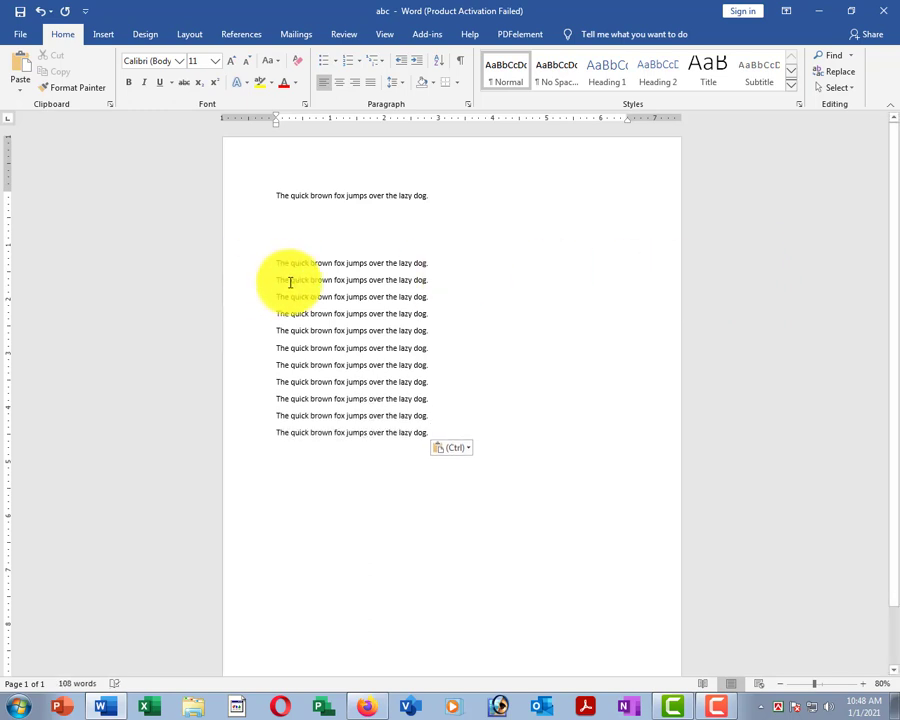
pyautogui.moveTo(240, 263); pyautogui.dragTo(295, 462)
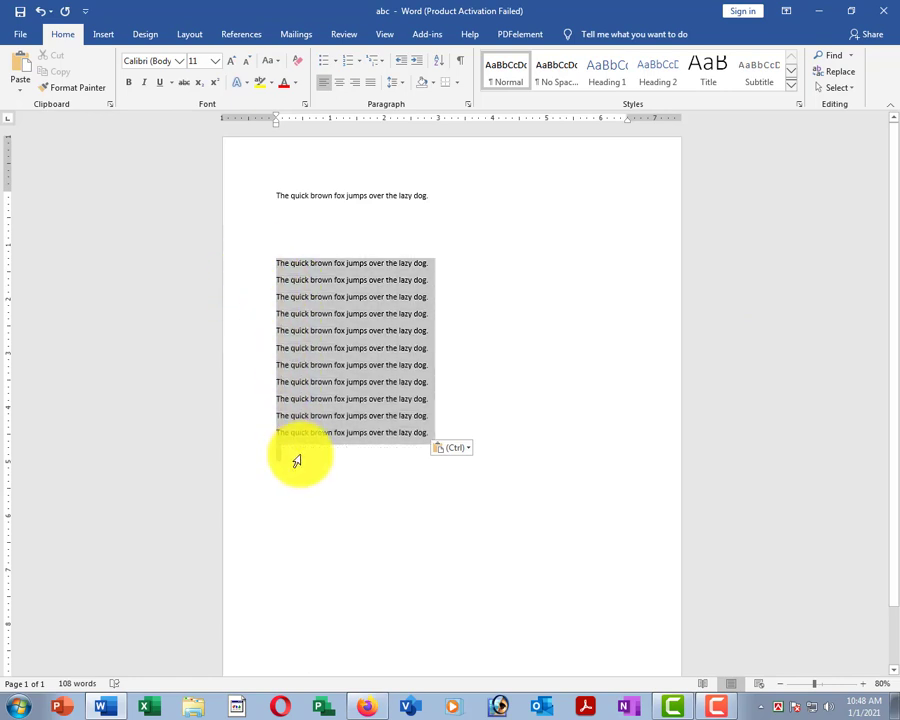
pyautogui.press('Delete')
pyautogui.click(275, 206)
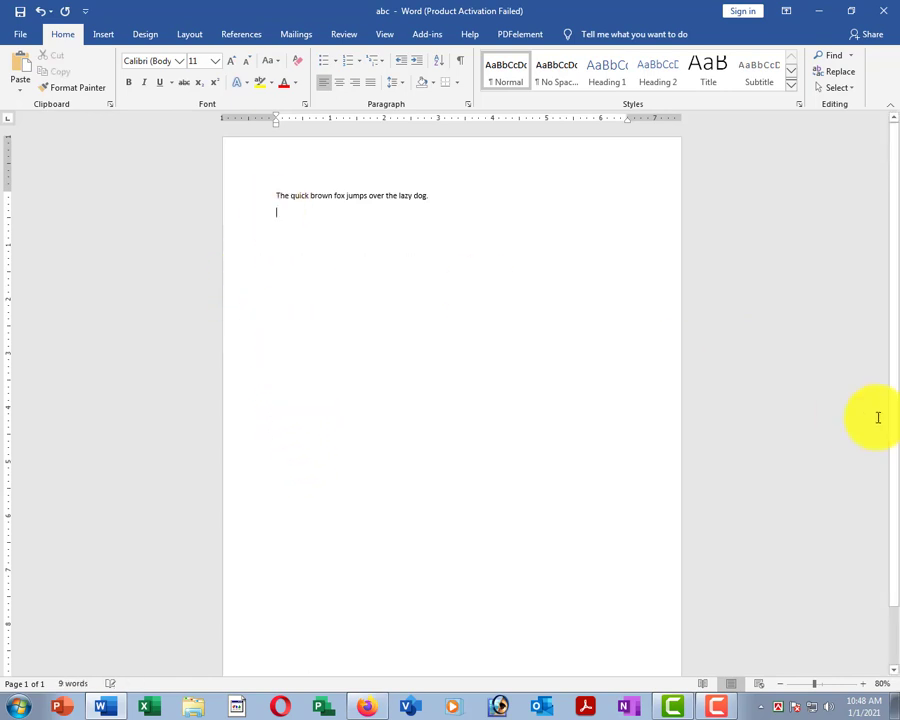
# Paste copies of the sentence below until seven fox lines are stacked.
pyautogui.hotkey('ctrl', 'v')
pyautogui.hotkey('ctrl', 'v')
pyautogui.hotkey('ctrl', 'v')
pyautogui.hotkey('ctrl', 'v')
pyautogui.hotkey('ctrl', 'v')
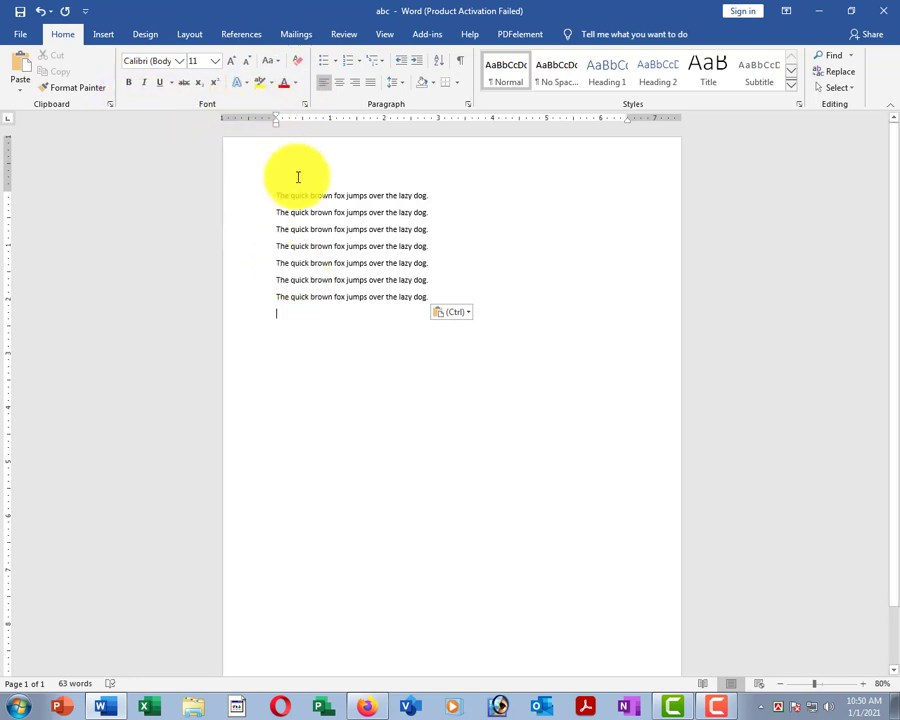
# Apply the Algerian font to the first fox line, turning it into capitals.
pyautogui.scroll(2, 290, 185)
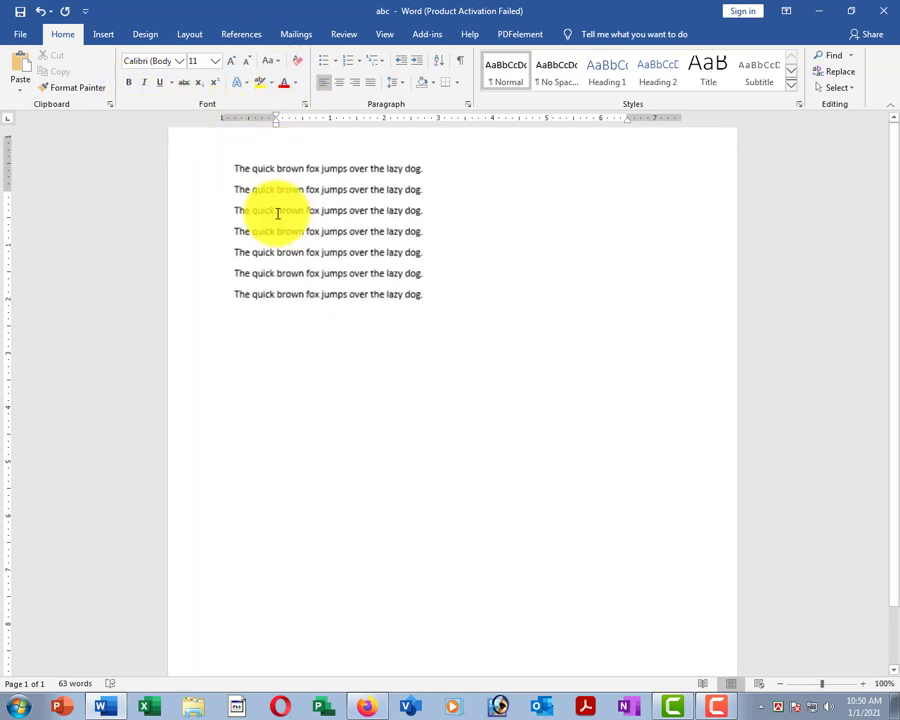
pyautogui.click(195, 213)
pyautogui.scroll(2, 266, 222)
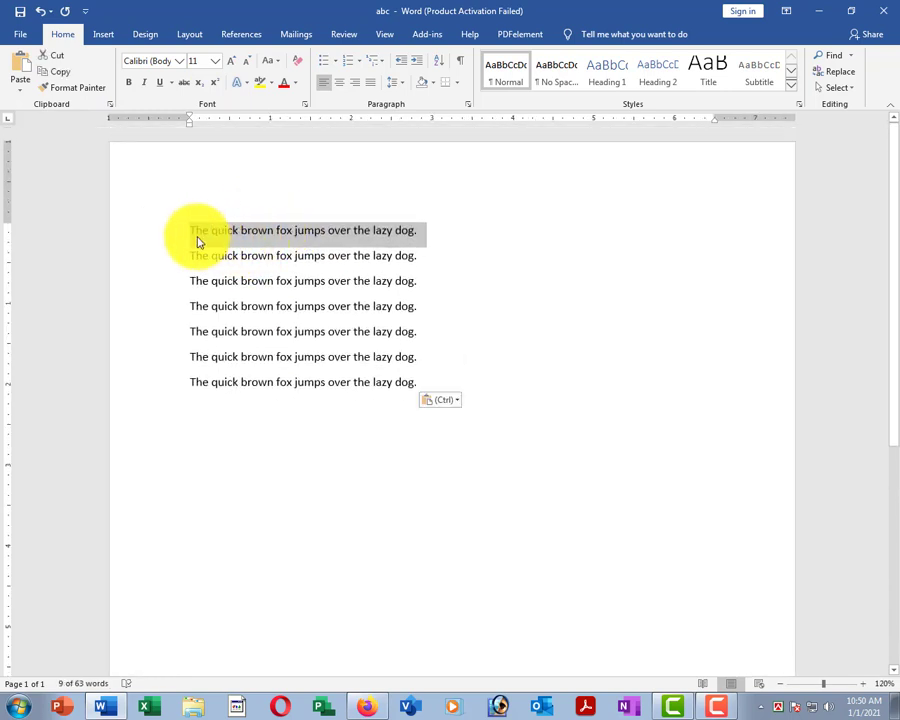
pyautogui.click(178, 61)
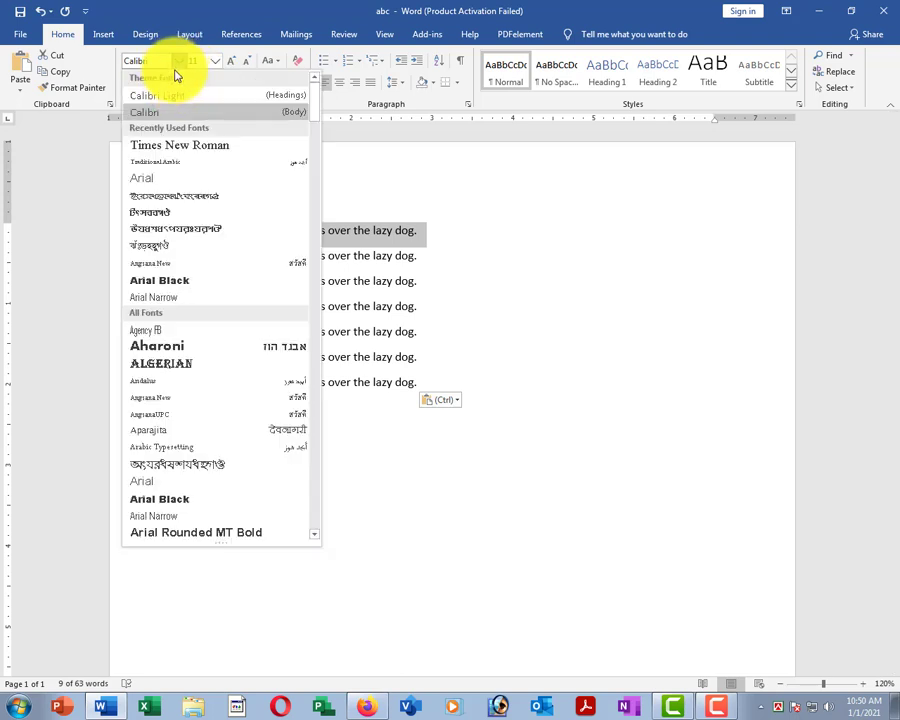
pyautogui.click(167, 370)
pyautogui.click(221, 227)
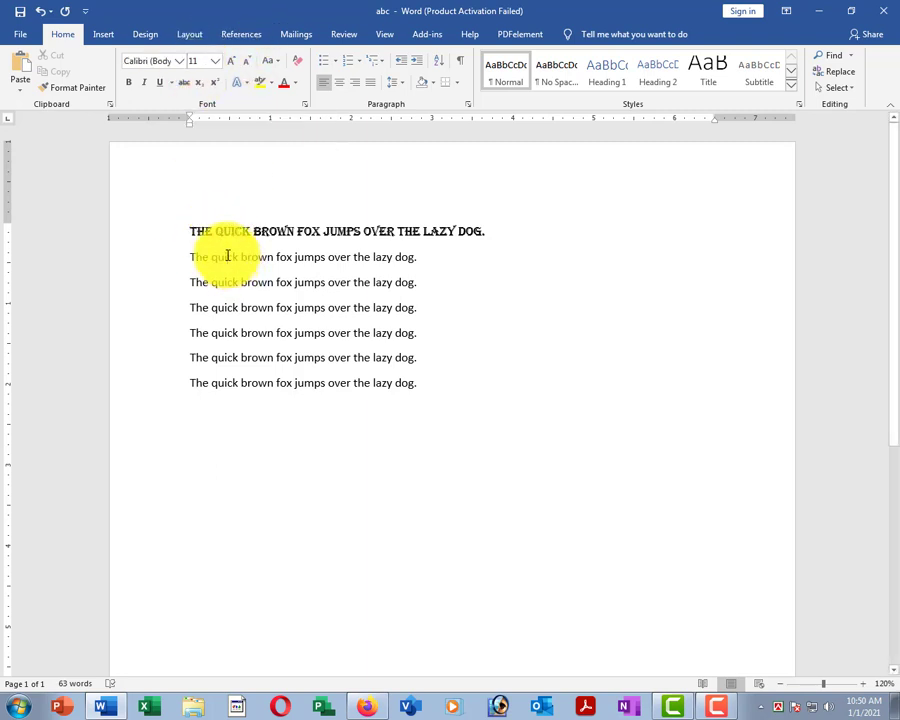
pyautogui.click(126, 231)
pyautogui.scroll(5, 389, 290)
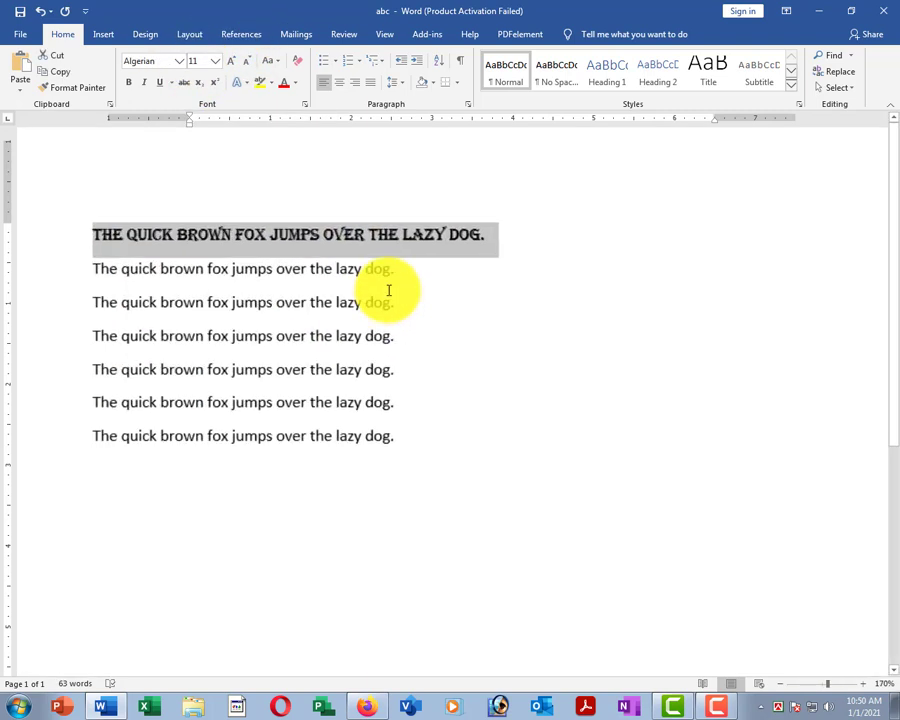
pyautogui.scroll(7, 389, 290)
pyautogui.click(366, 318)
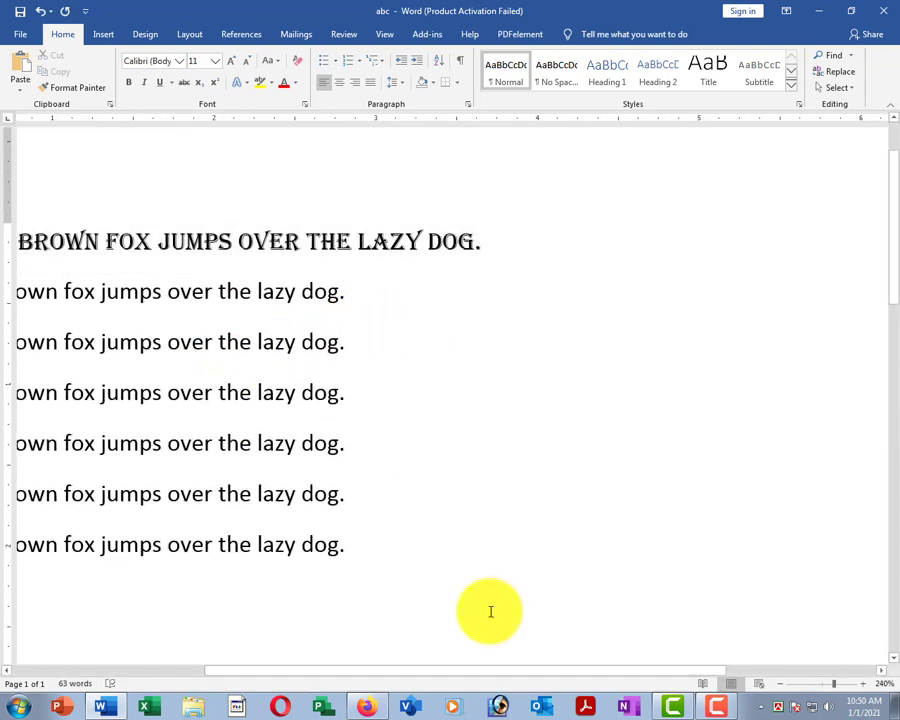
# Change the second fox line's font to Edwardian Script ITC.
pyautogui.moveTo(476, 669); pyautogui.dragTo(326, 670)
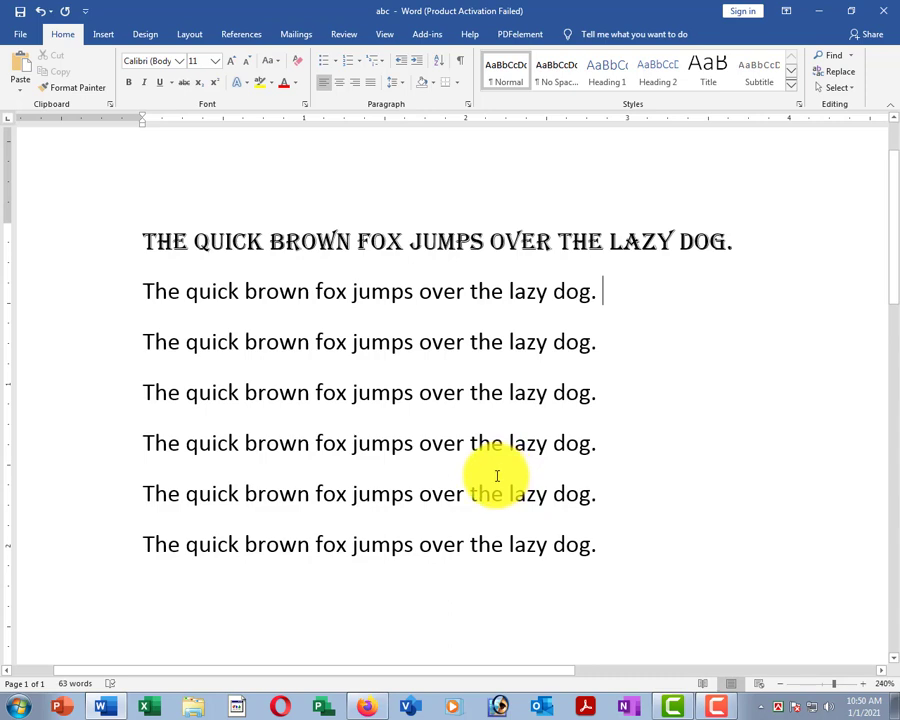
pyautogui.click(90, 305)
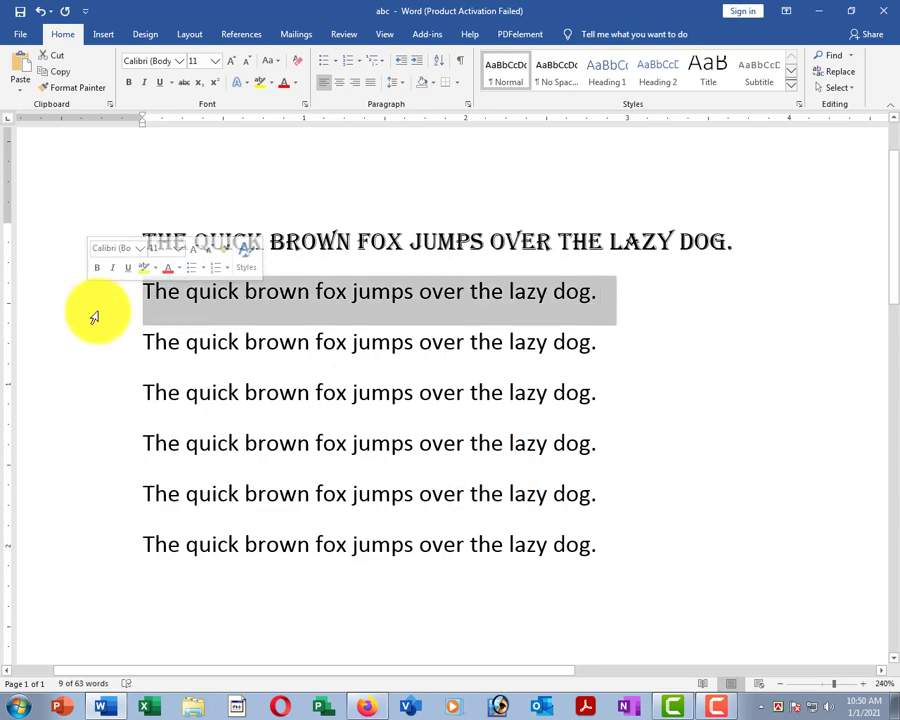
pyautogui.click(175, 60)
pyautogui.scroll(-5, 195, 335)
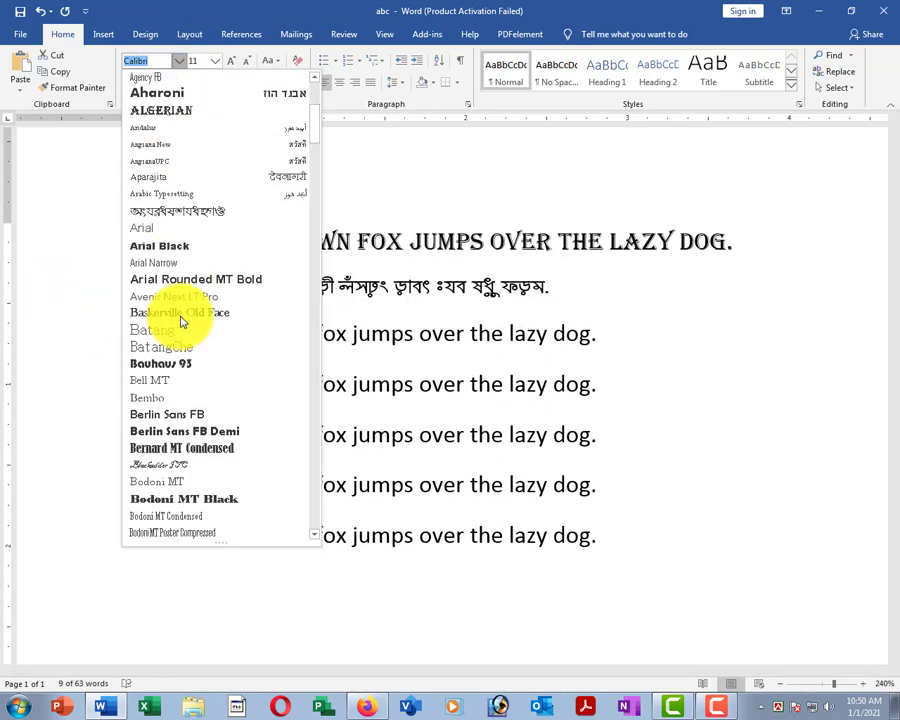
pyautogui.scroll(-5, 183, 322)
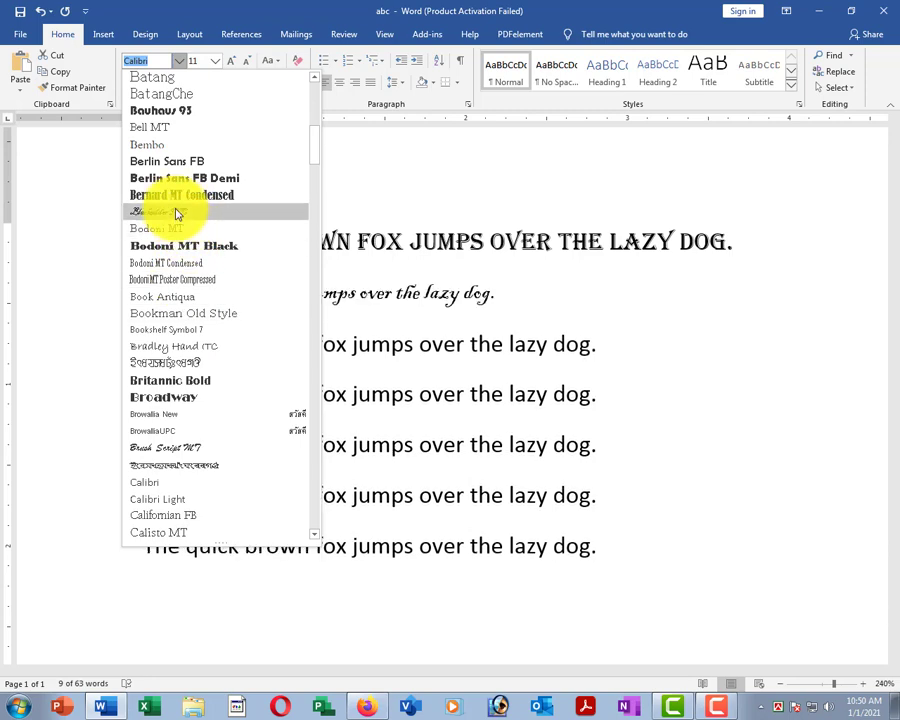
pyautogui.scroll(-1, 182, 345)
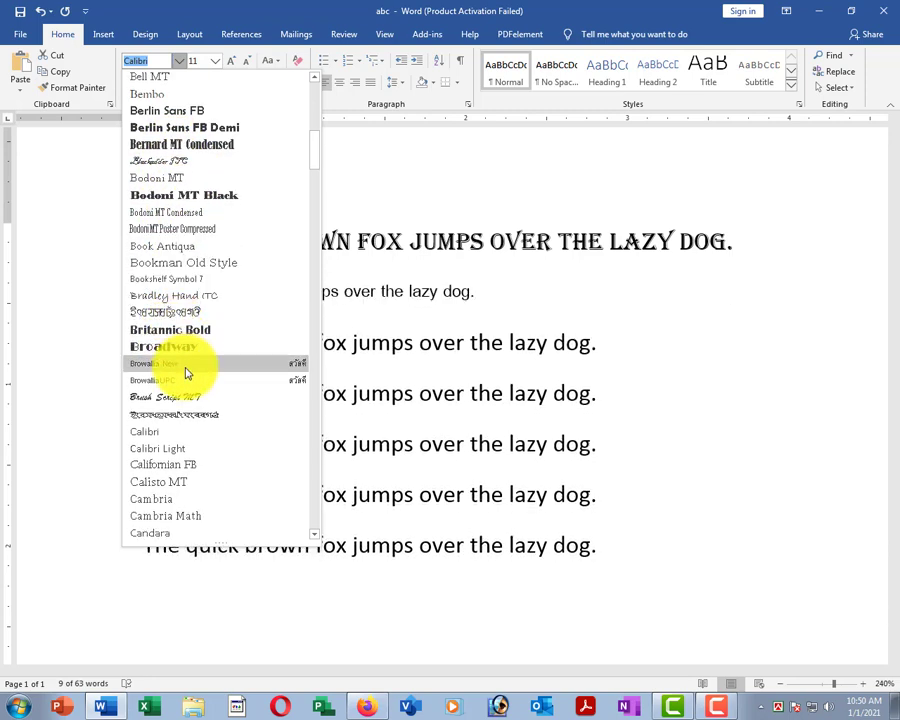
pyautogui.scroll(-3, 200, 325)
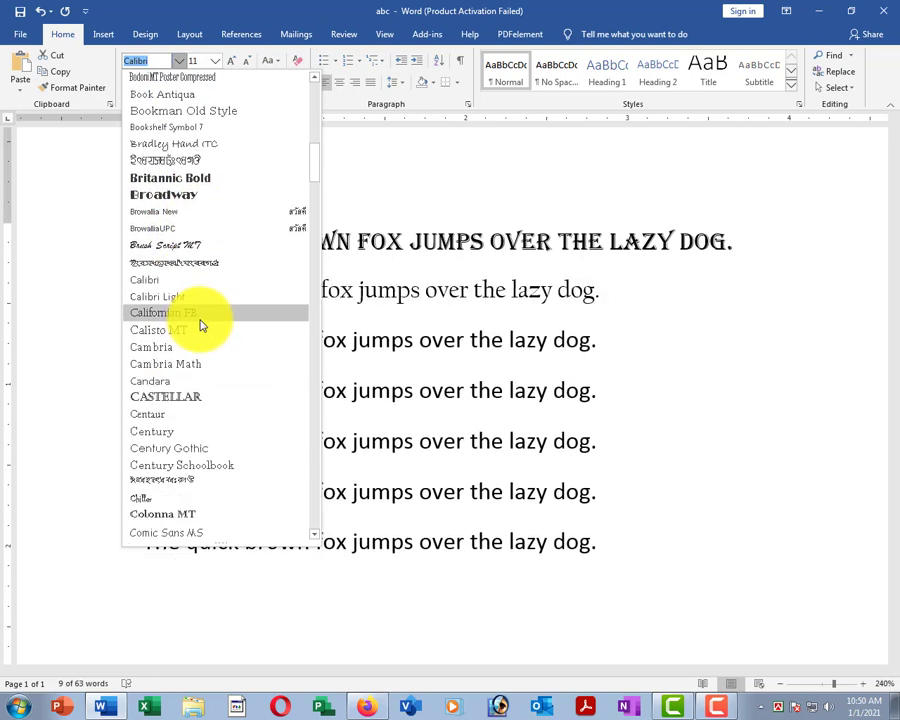
pyautogui.scroll(-6, 205, 350)
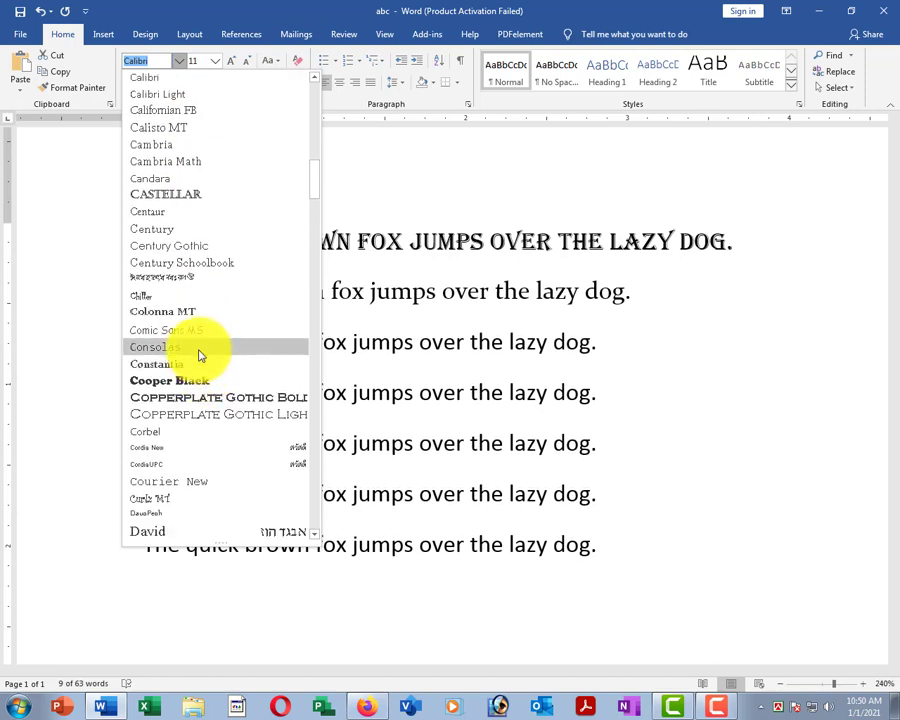
pyautogui.scroll(-4, 197, 345)
pyautogui.scroll(1, 192, 400)
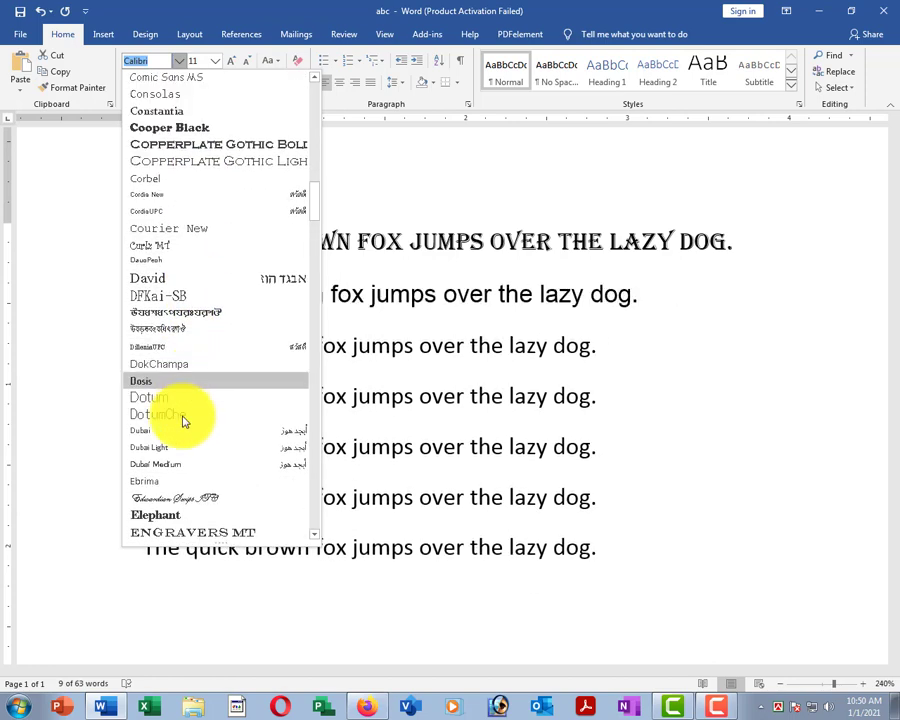
pyautogui.scroll(-1, 188, 450)
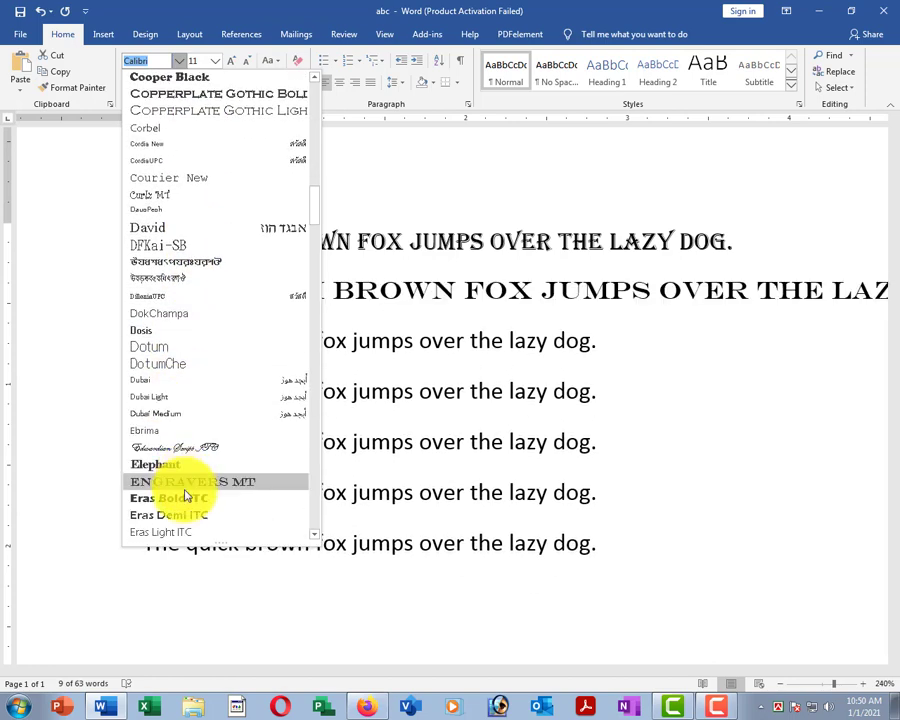
pyautogui.click(150, 451)
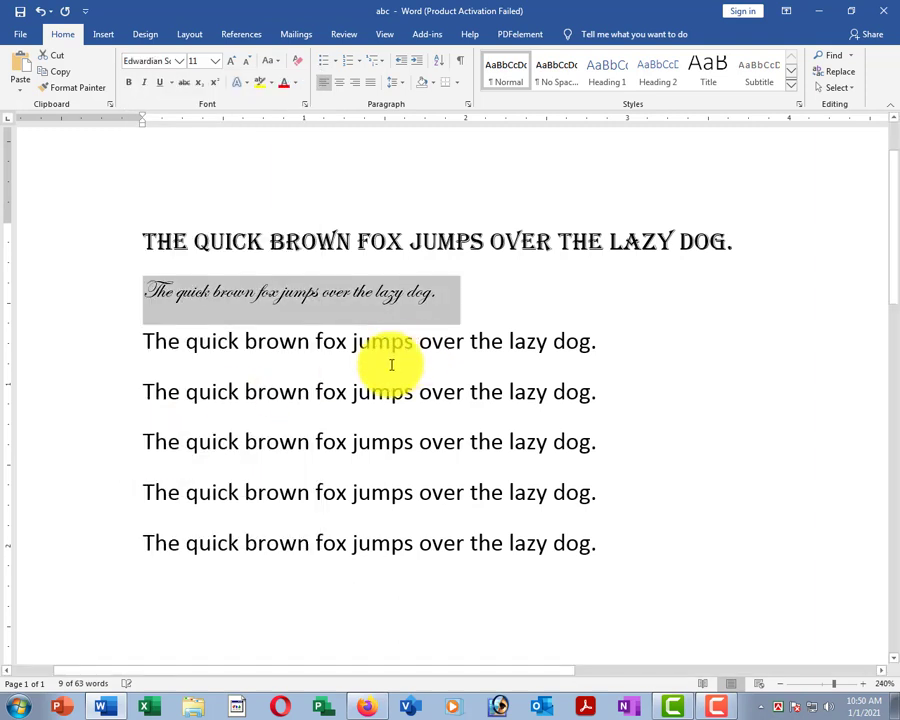
pyautogui.click(245, 390)
pyautogui.click(100, 293)
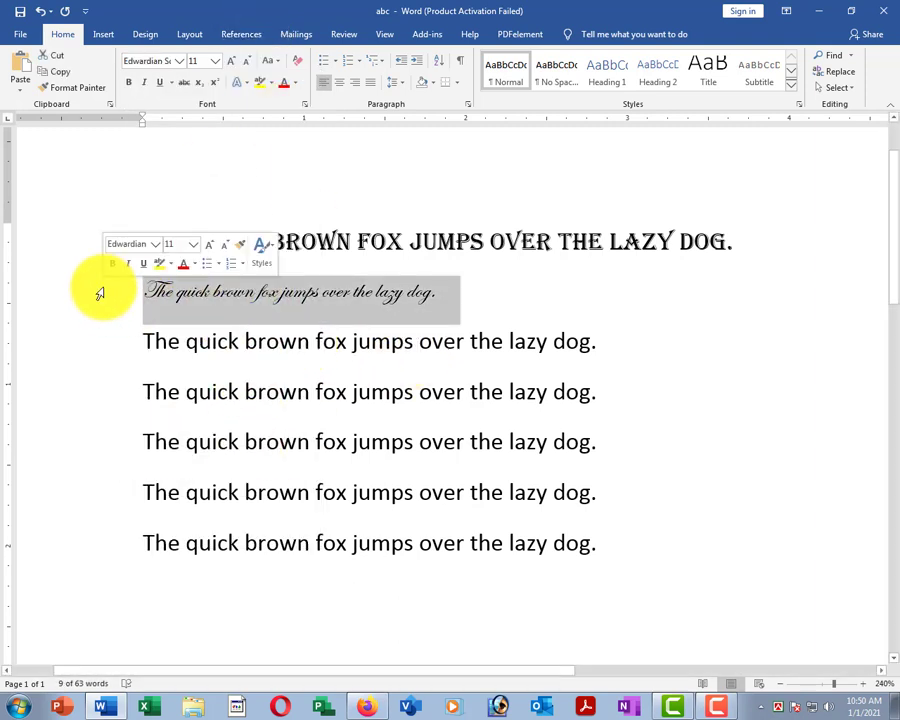
pyautogui.click(443, 340)
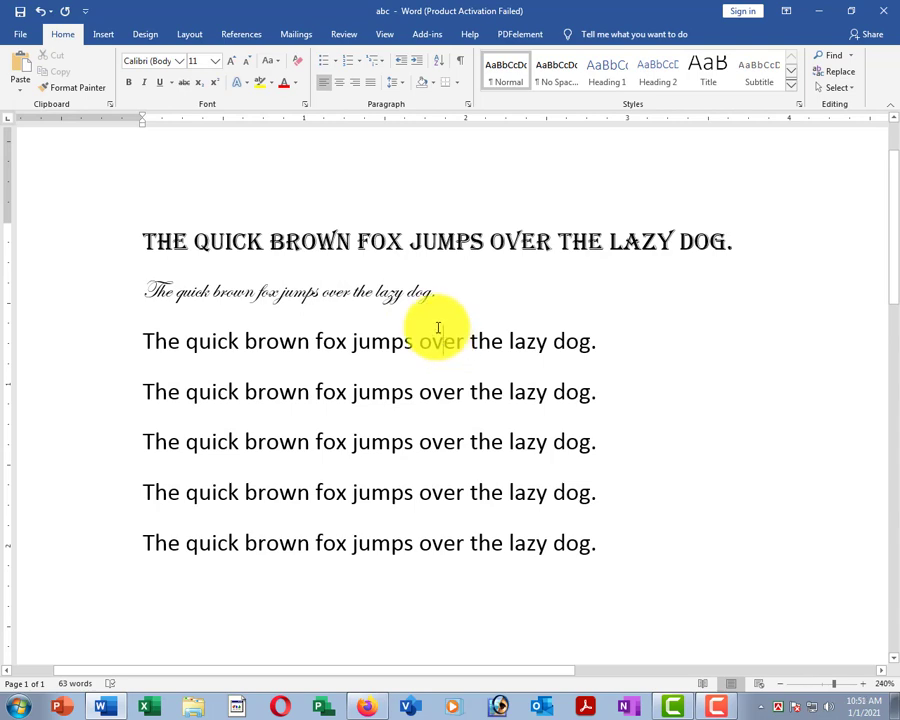
pyautogui.scroll(-2, 438, 328)
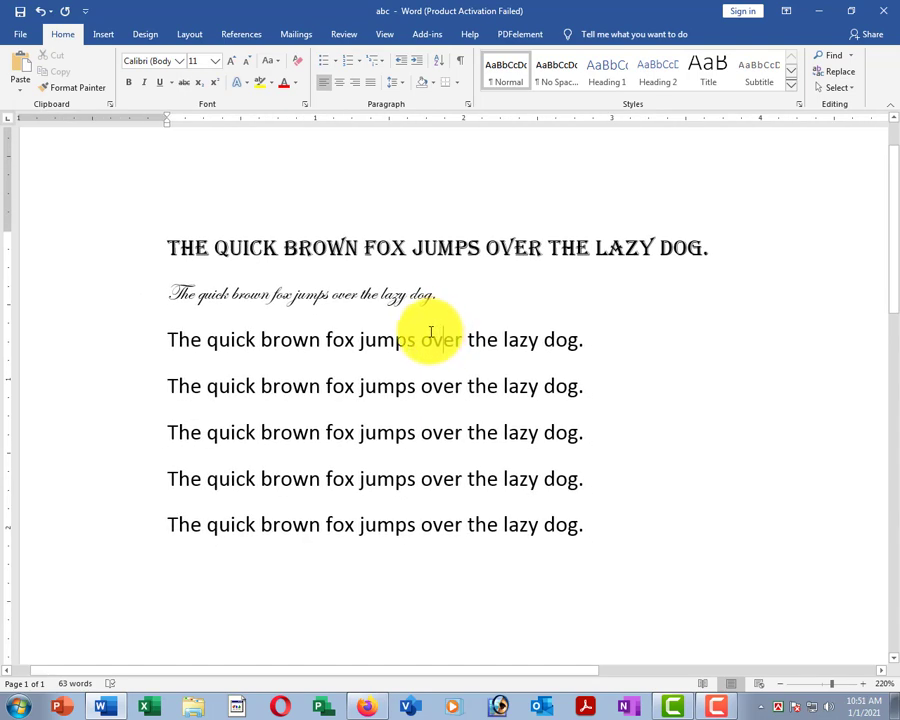
# Switch the first two fox lines to Times New Roman.
pyautogui.moveTo(92, 253); pyautogui.dragTo(108, 301)
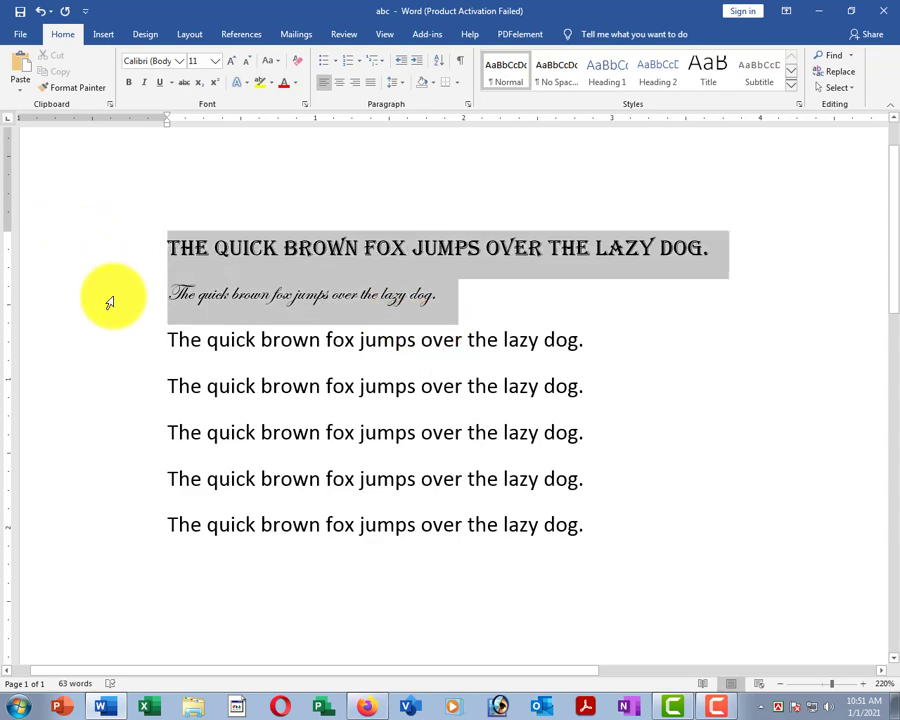
pyautogui.click(179, 61)
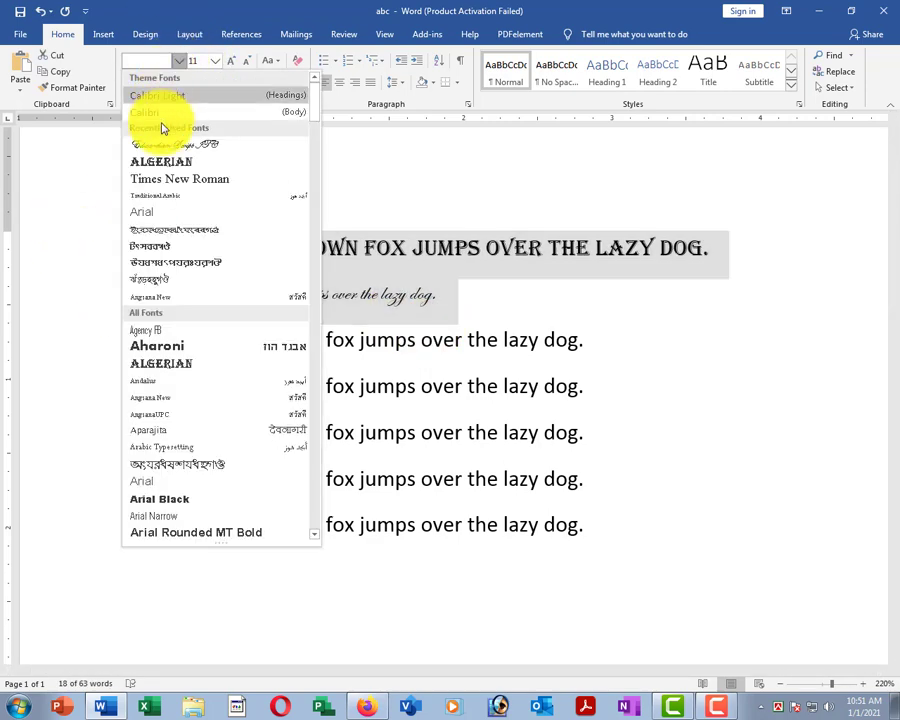
pyautogui.click(167, 180)
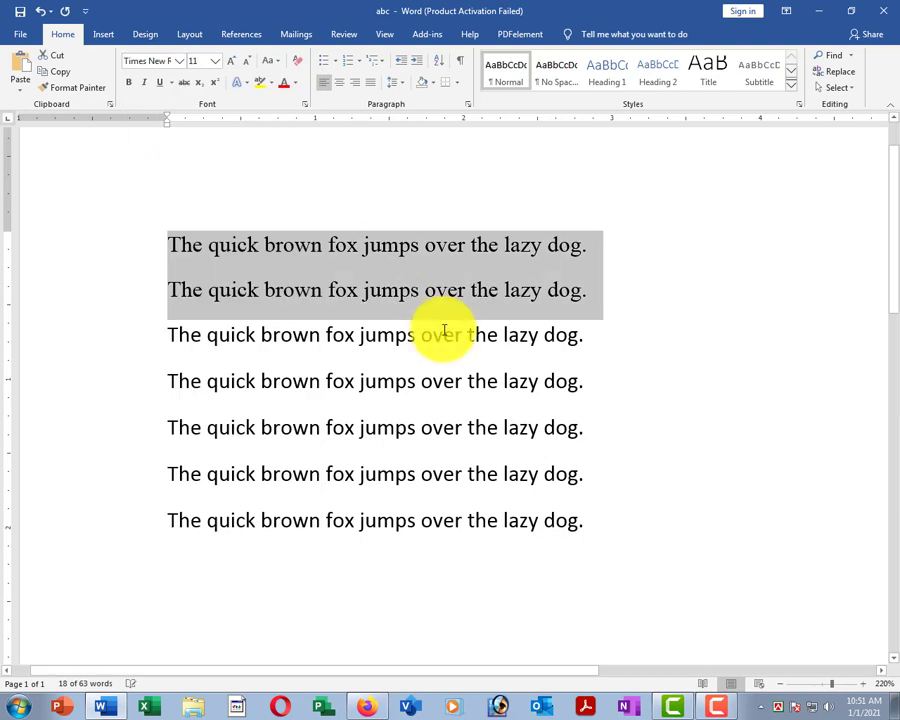
pyautogui.click(428, 350)
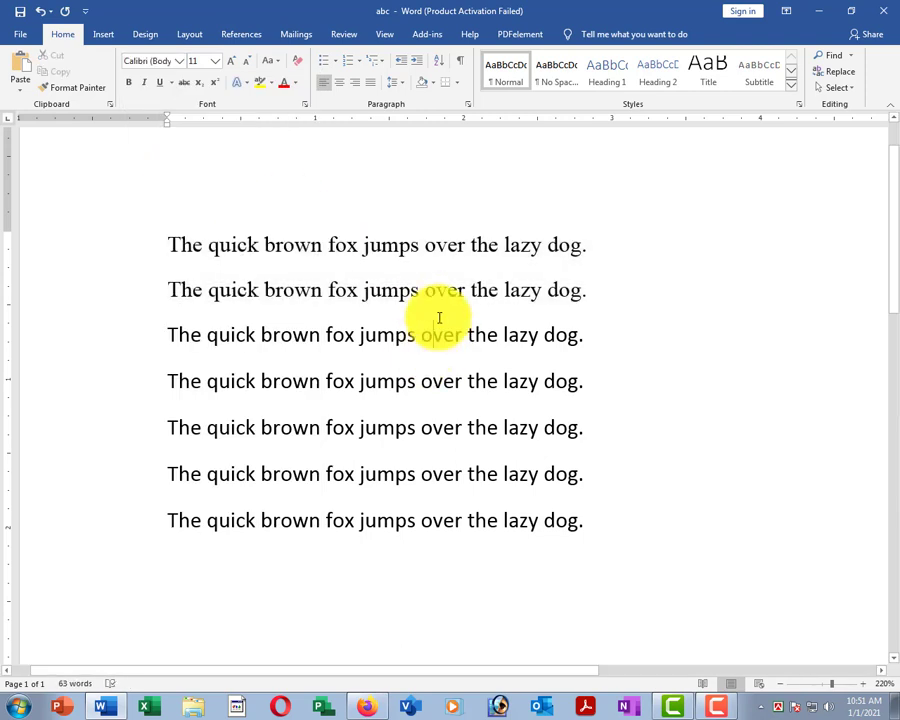
pyautogui.click(296, 248)
pyautogui.moveTo(147, 247); pyautogui.dragTo(356, 346)
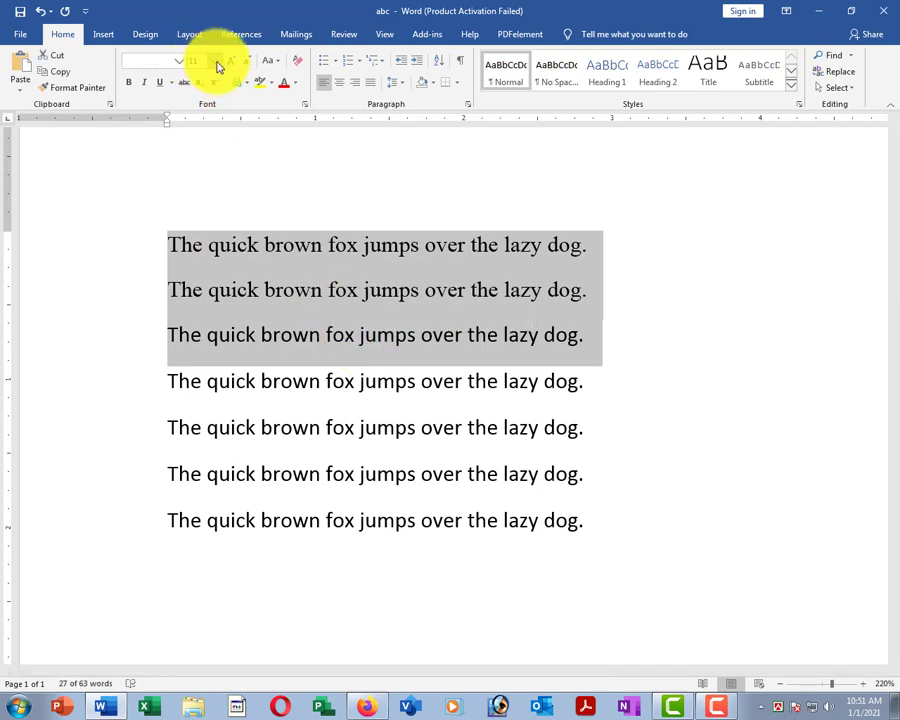
# Select the first four fox lines and set their font size to 24 pt.
pyautogui.click(290, 241)
pyautogui.moveTo(145, 233); pyautogui.dragTo(618, 378)
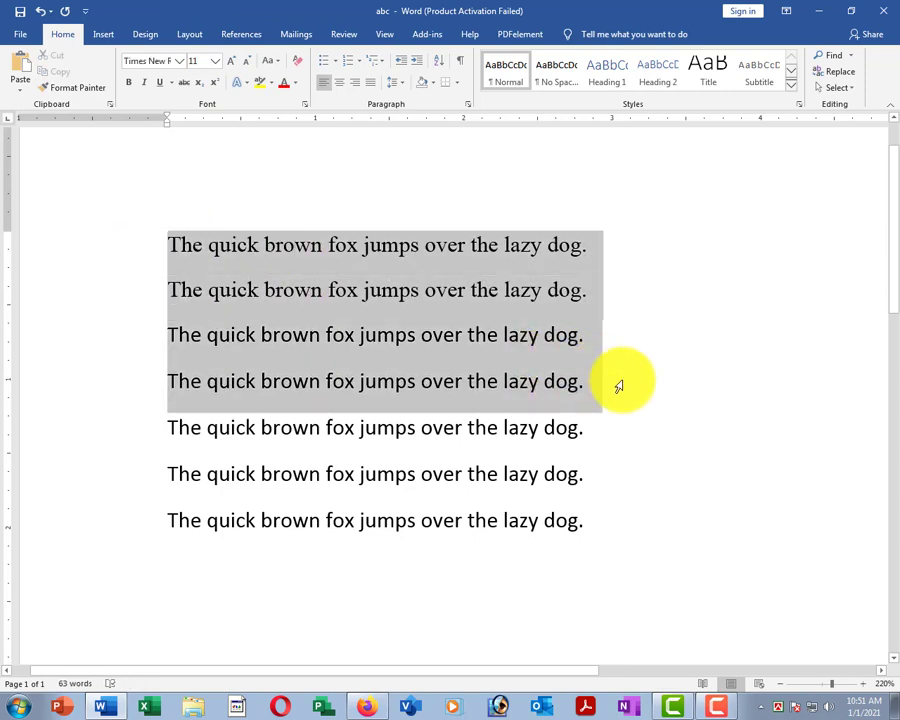
pyautogui.click(215, 61)
pyautogui.click(199, 212)
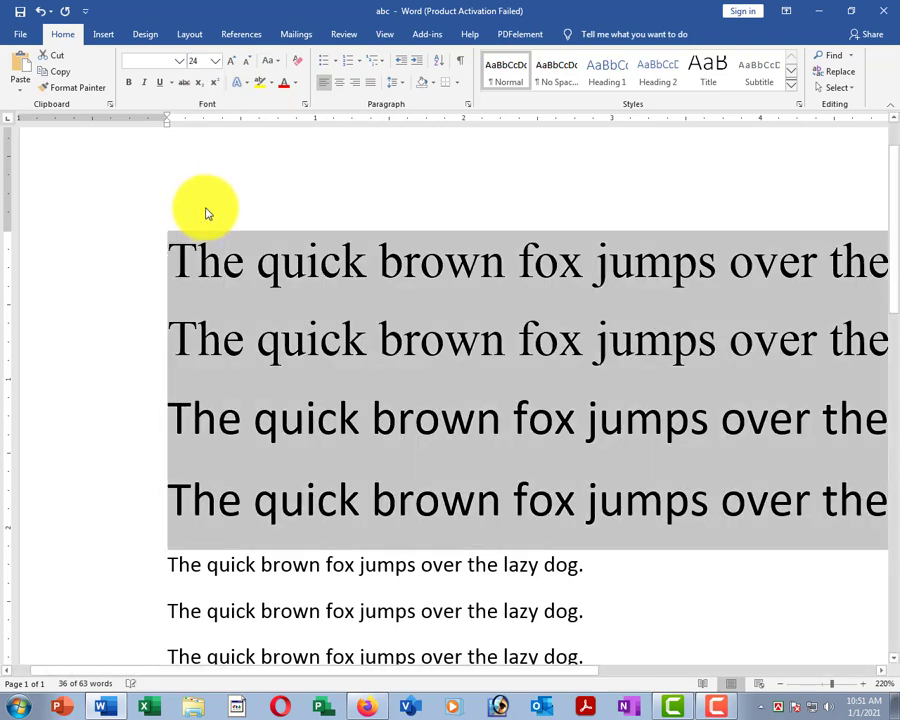
pyautogui.keyDown('ctrl'); pyautogui.scroll(-5, 307, 203); pyautogui.keyUp('ctrl')
pyautogui.keyDown('ctrl'); pyautogui.scroll(-2, 310, 207); pyautogui.keyUp('ctrl')
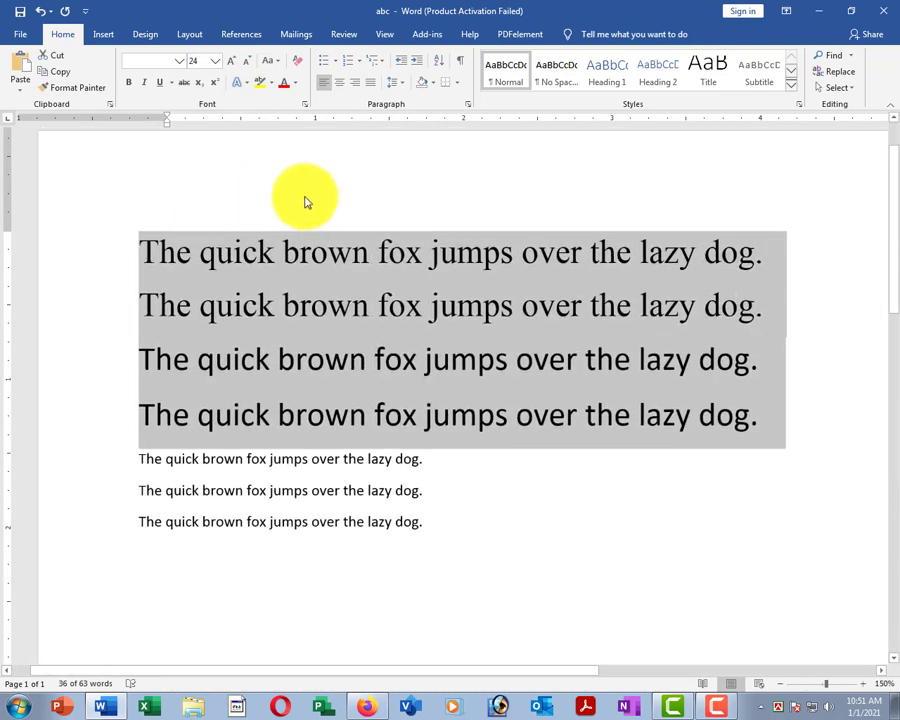
pyautogui.click(284, 459)
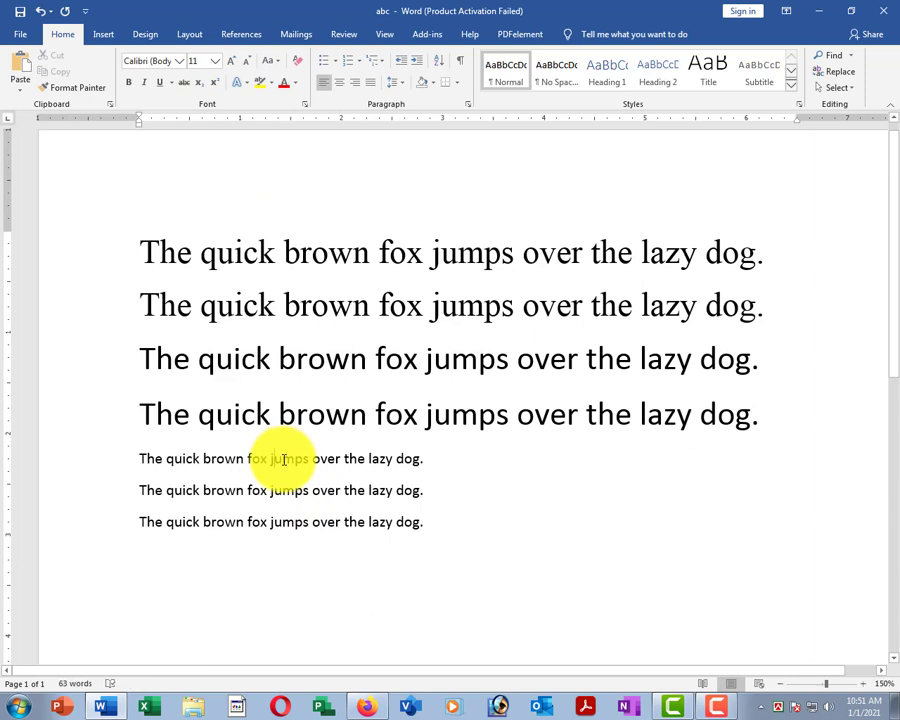
# Reselect the four lines, briefly enlarge them to 26 pt, then shrink them to 12 pt.
pyautogui.moveTo(100, 251); pyautogui.dragTo(470, 416)
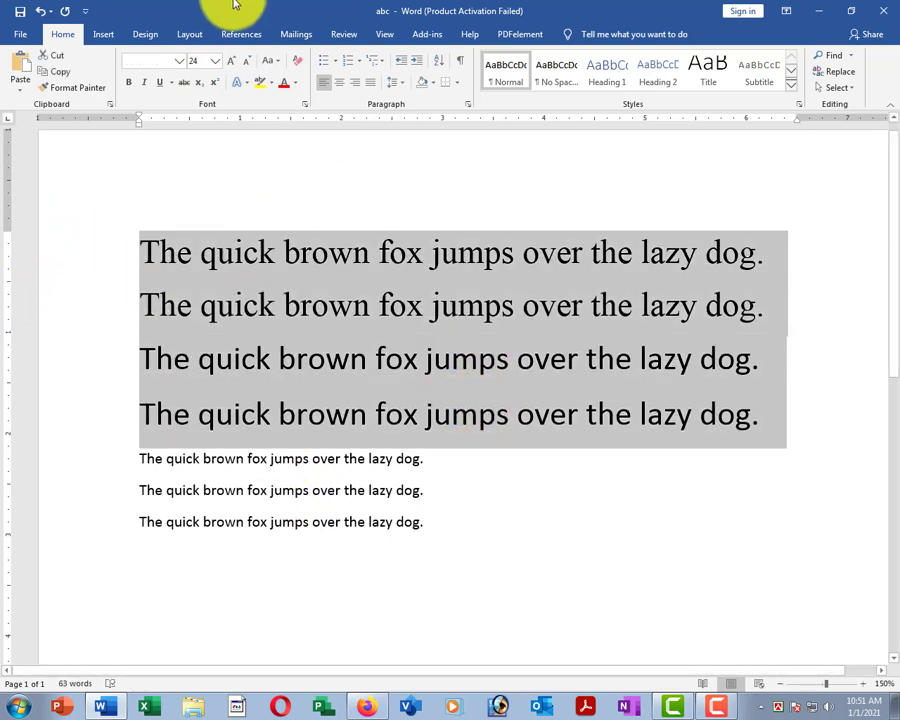
pyautogui.click(230, 62)
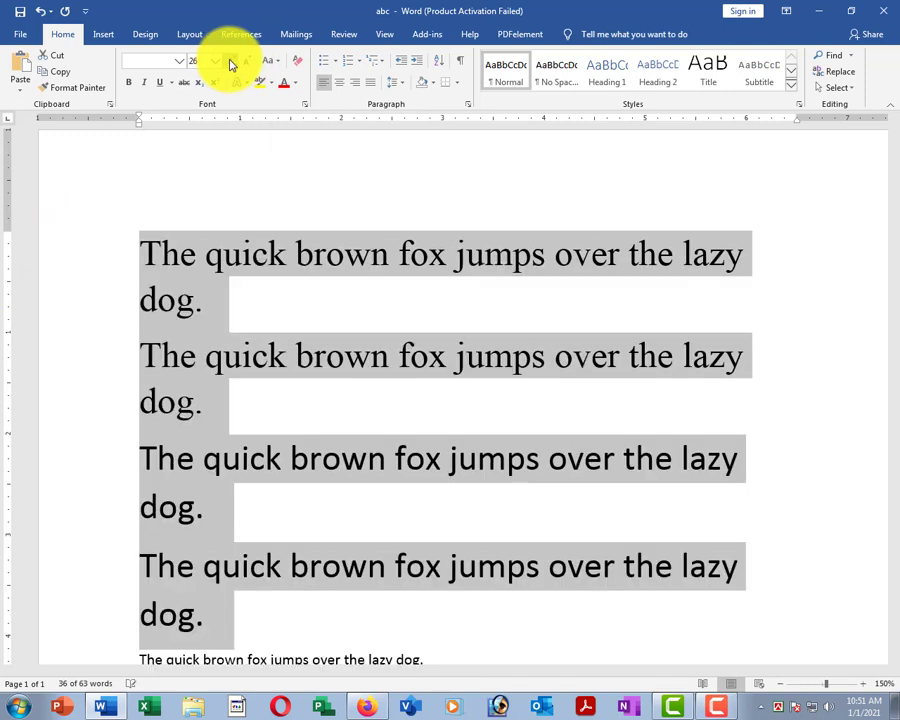
pyautogui.click(245, 66)
pyautogui.click(245, 66)
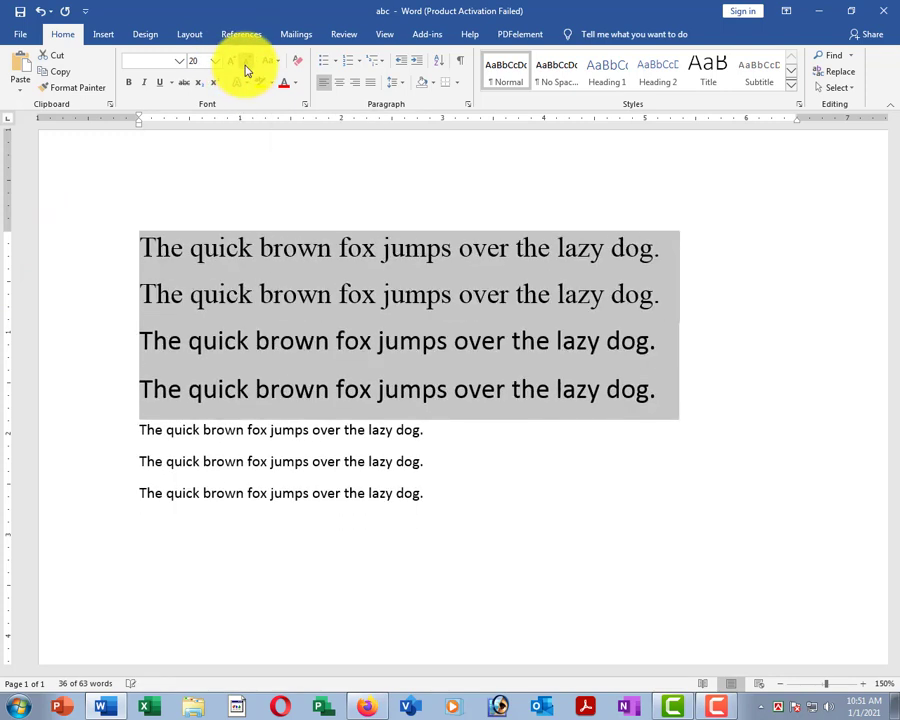
pyautogui.click(245, 66)
pyautogui.click(245, 66)
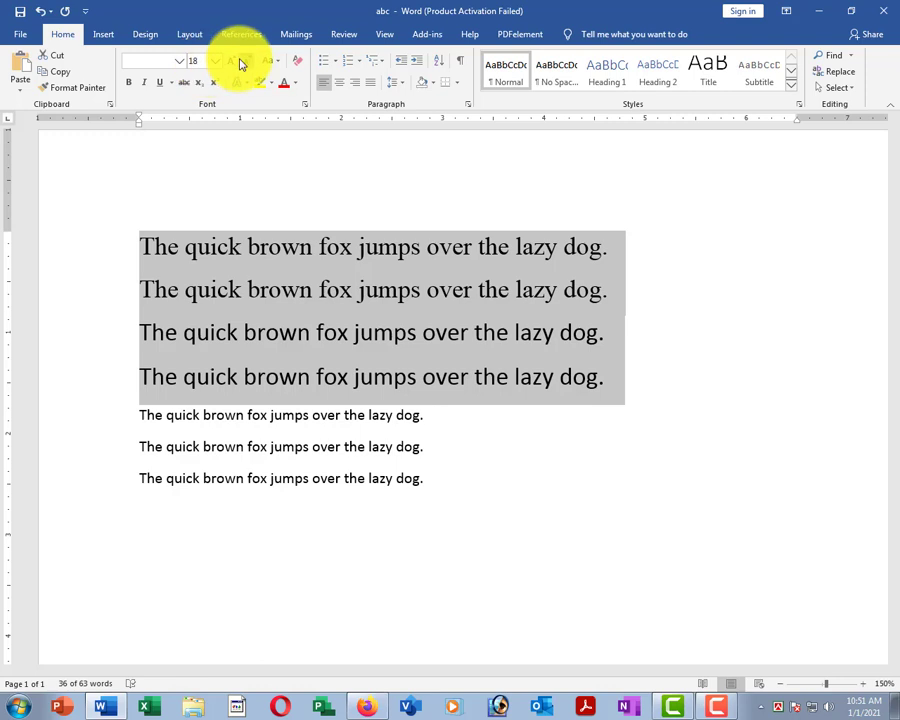
pyautogui.click(242, 63)
pyautogui.click(242, 63)
pyautogui.click(242, 63)
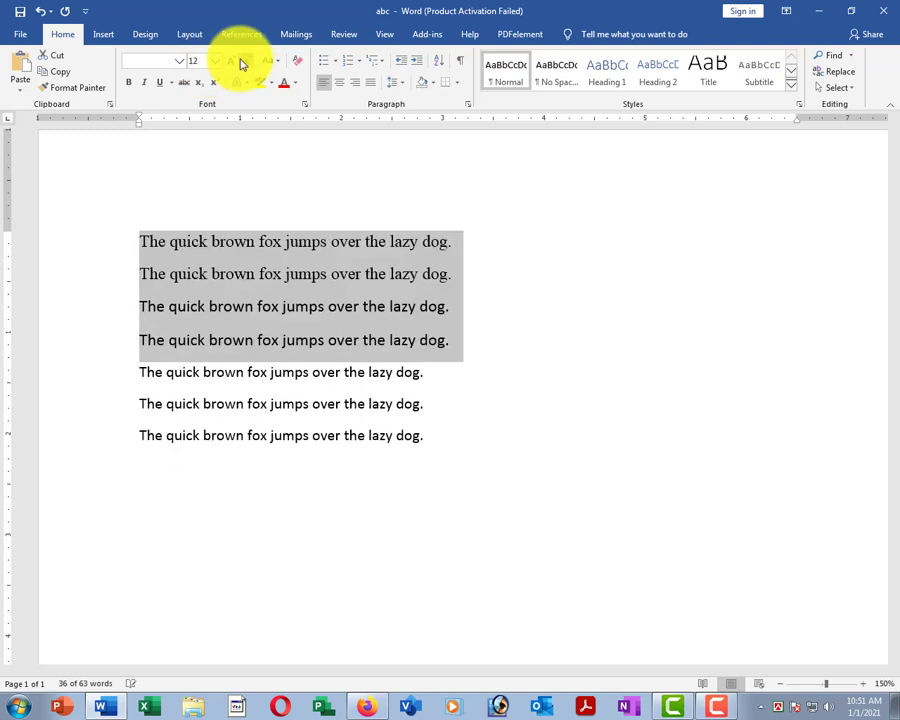
pyautogui.click(311, 341)
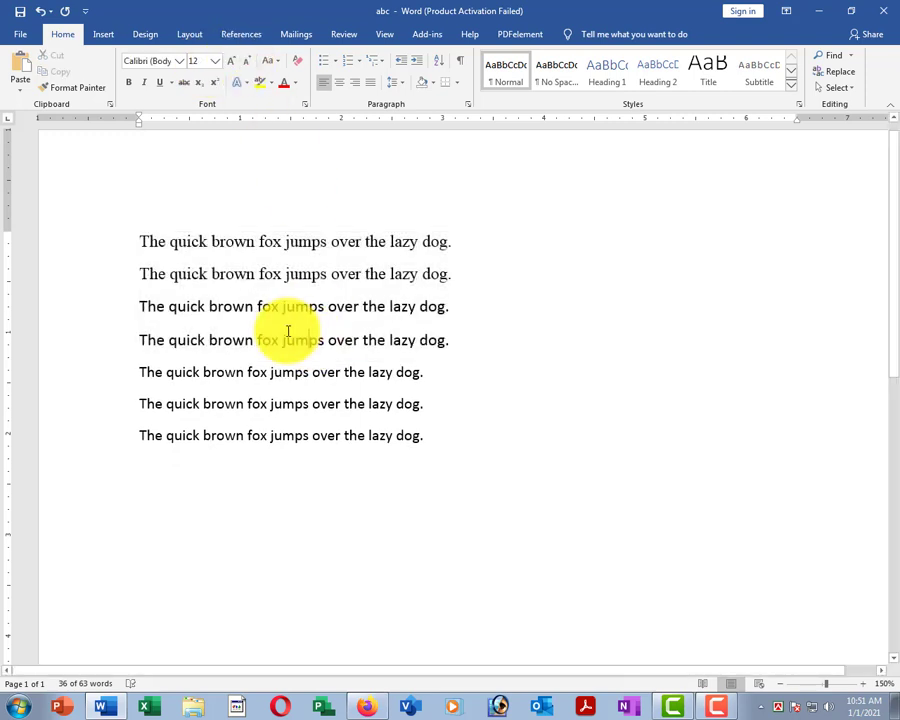
pyautogui.click(212, 274)
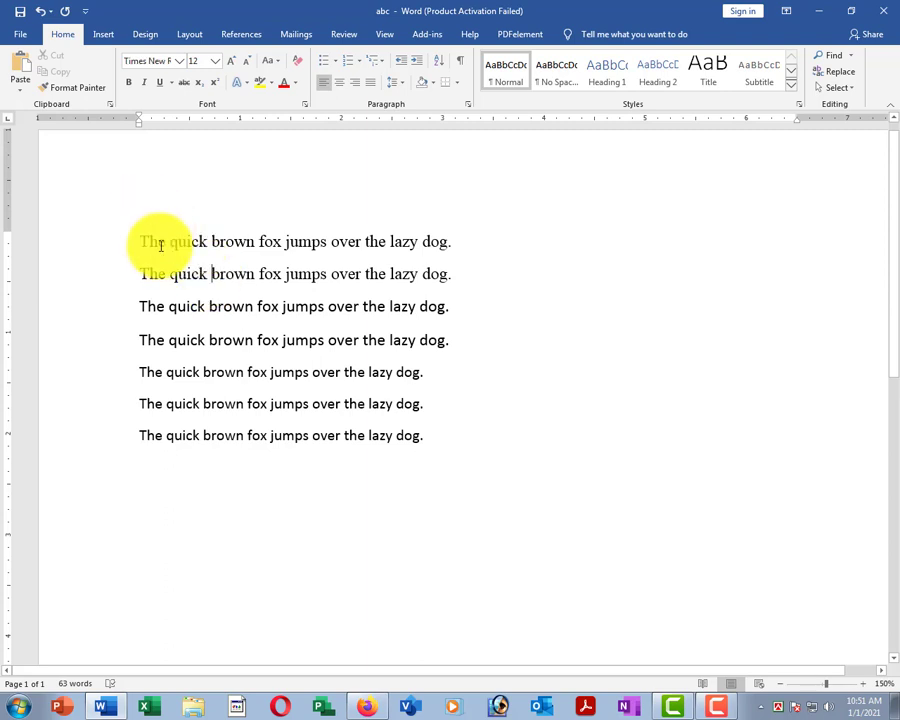
pyautogui.click(82, 250)
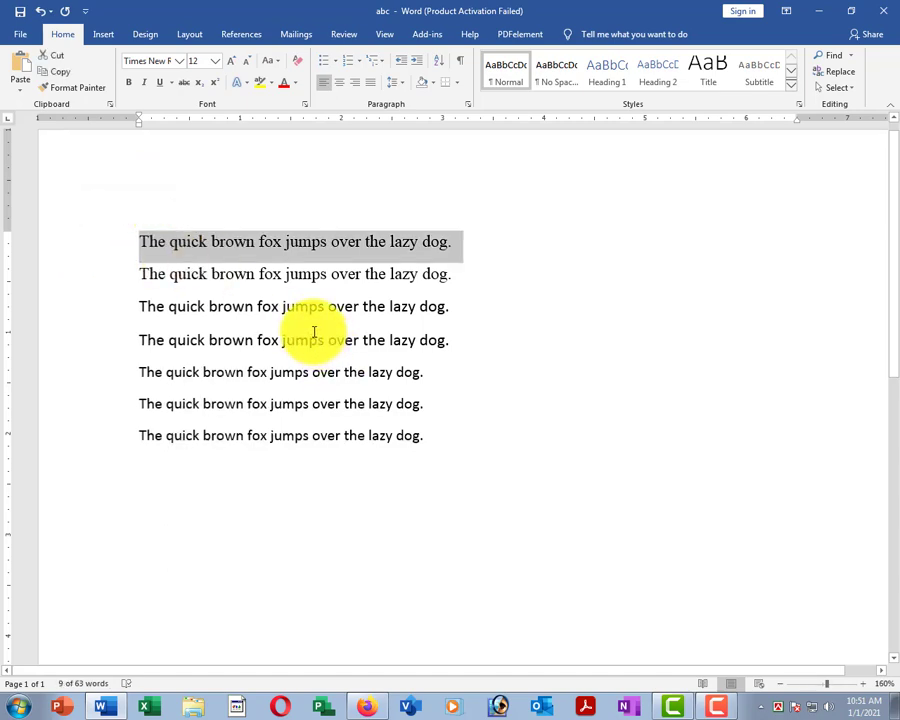
pyautogui.scroll(3, 314, 330)
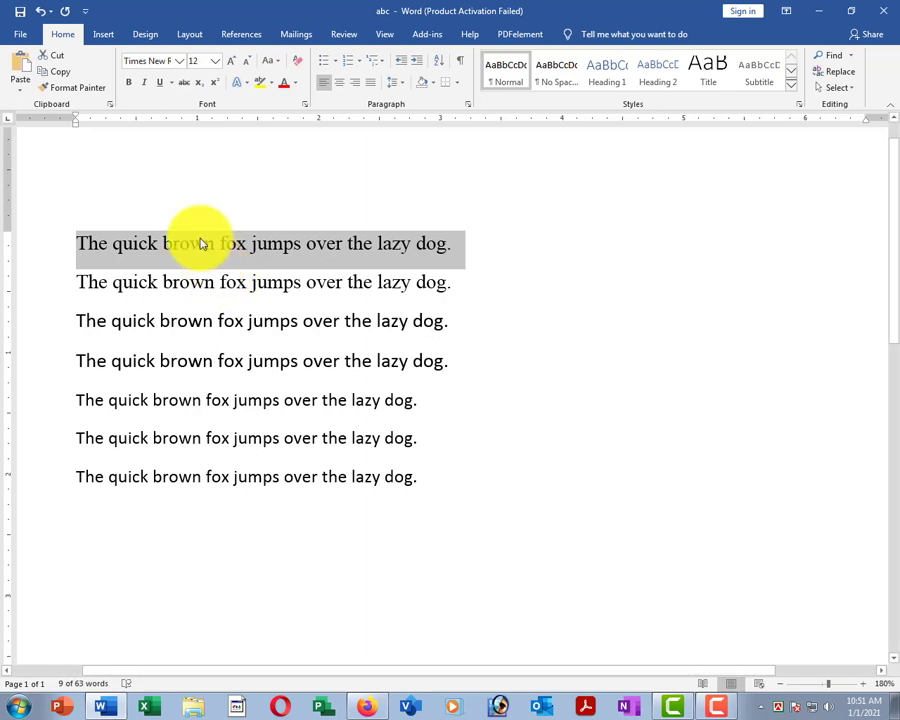
pyautogui.click(130, 85)
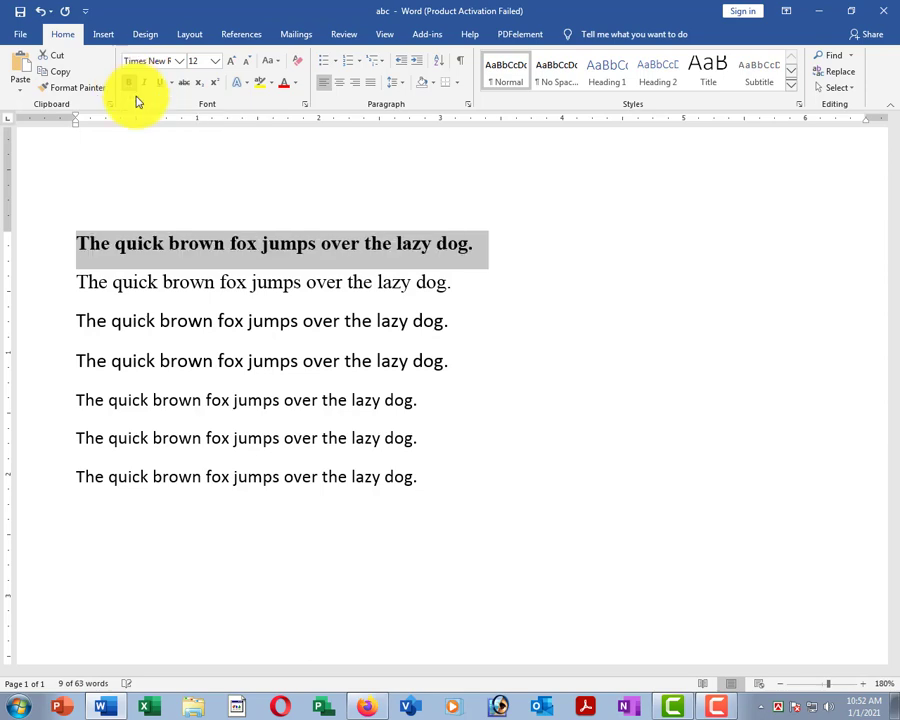
pyautogui.click(297, 358)
pyautogui.scroll(-2, 178, 254)
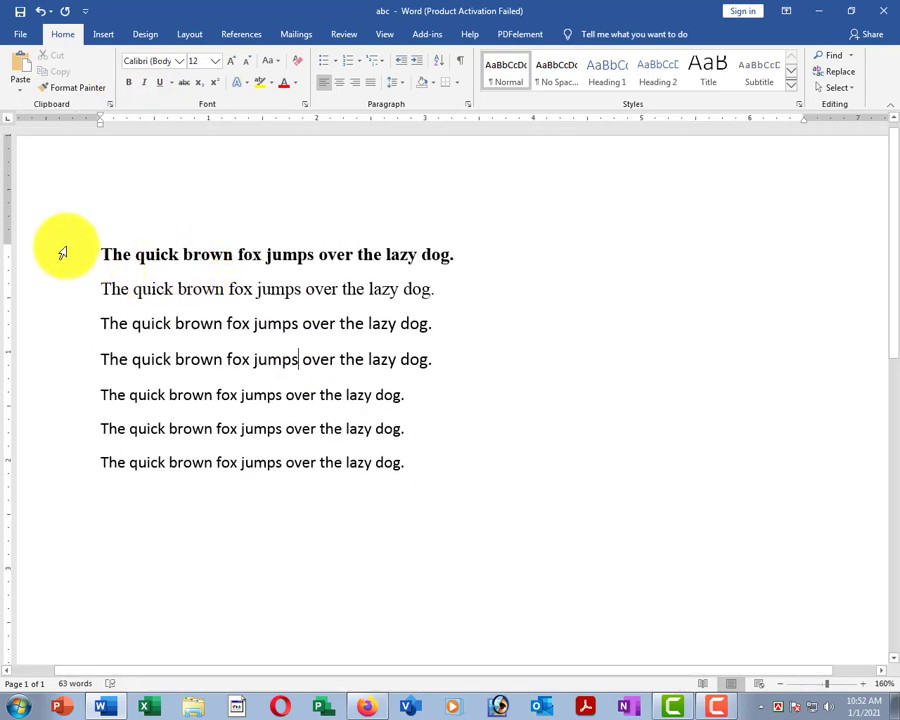
pyautogui.click(72, 254)
pyautogui.hotkey('ctrl', 'c')
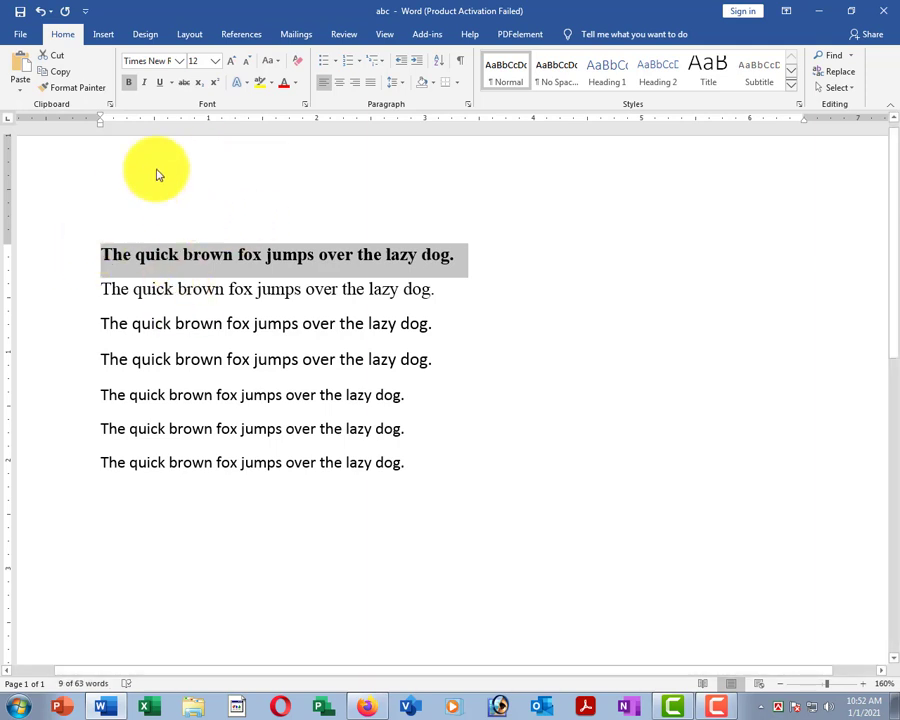
pyautogui.click(128, 83)
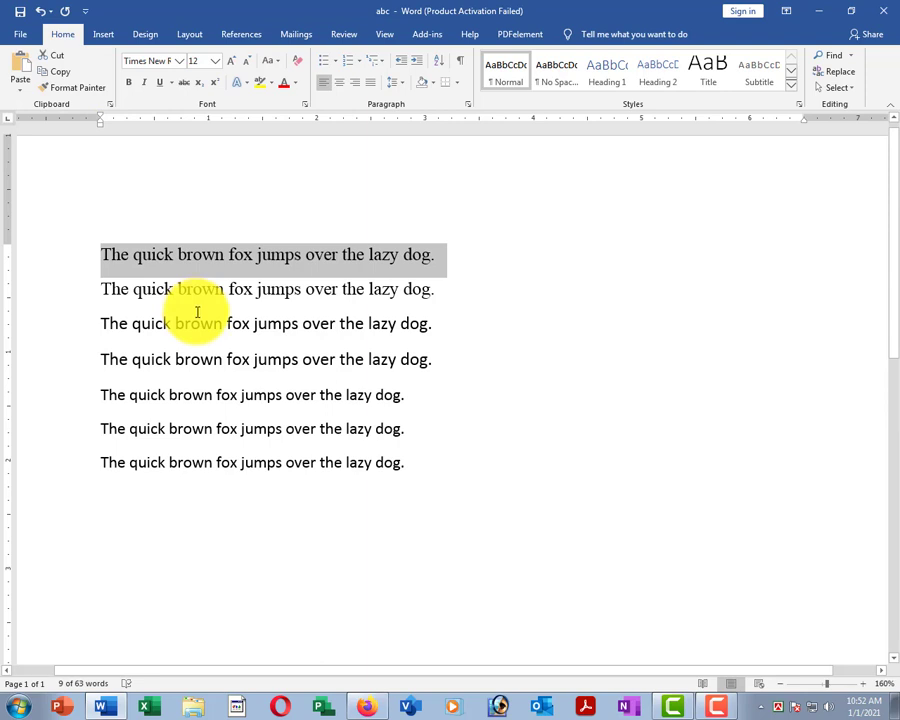
pyautogui.hotkey('ctrl', 'v')
pyautogui.hotkey('ctrl', 'z')
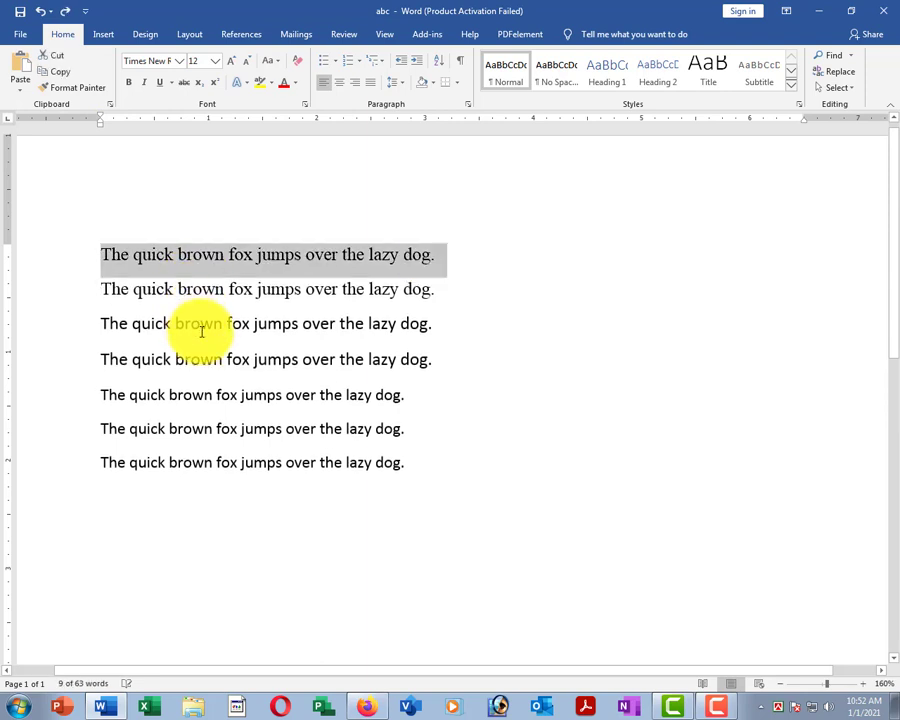
pyautogui.hotkey('ctrl', 'b')
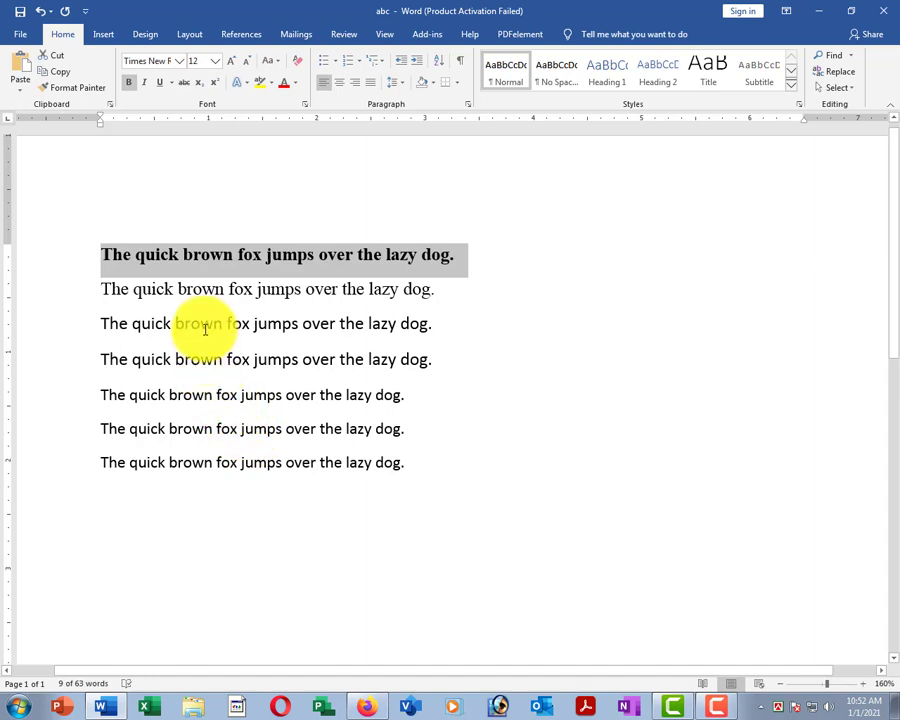
pyautogui.click(252, 254)
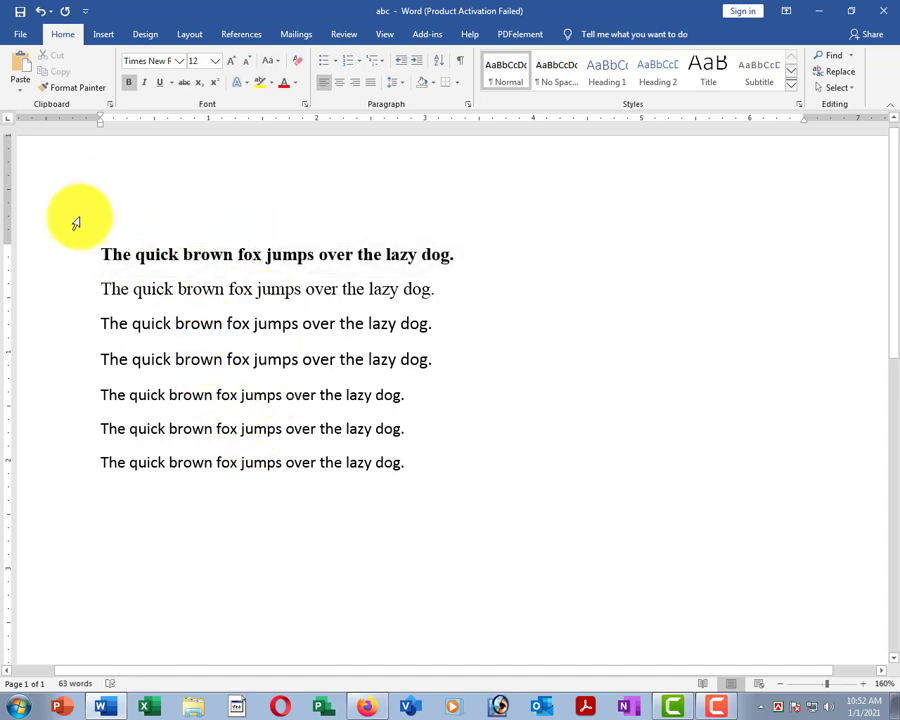
pyautogui.click(62, 254)
pyautogui.hotkey('ctrl', 'b')
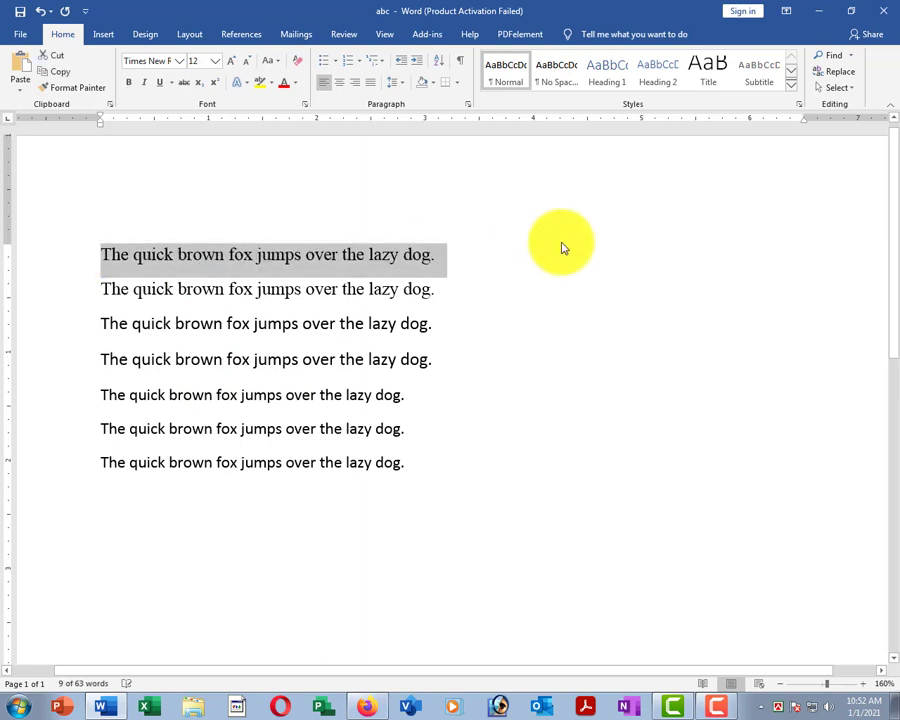
pyautogui.click(295, 325)
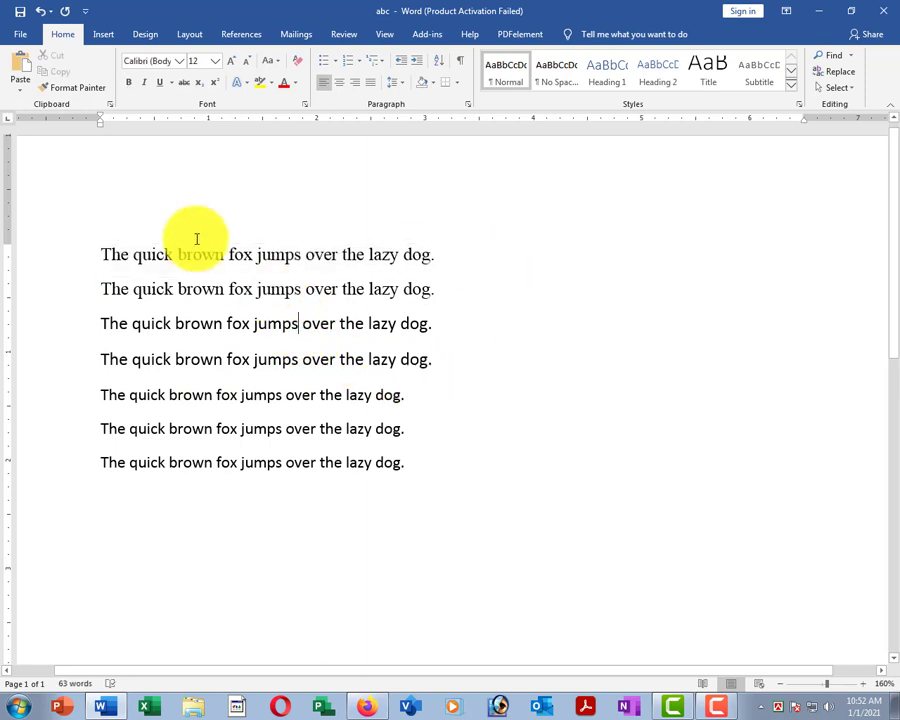
pyautogui.moveTo(50, 255); pyautogui.dragTo(66, 291)
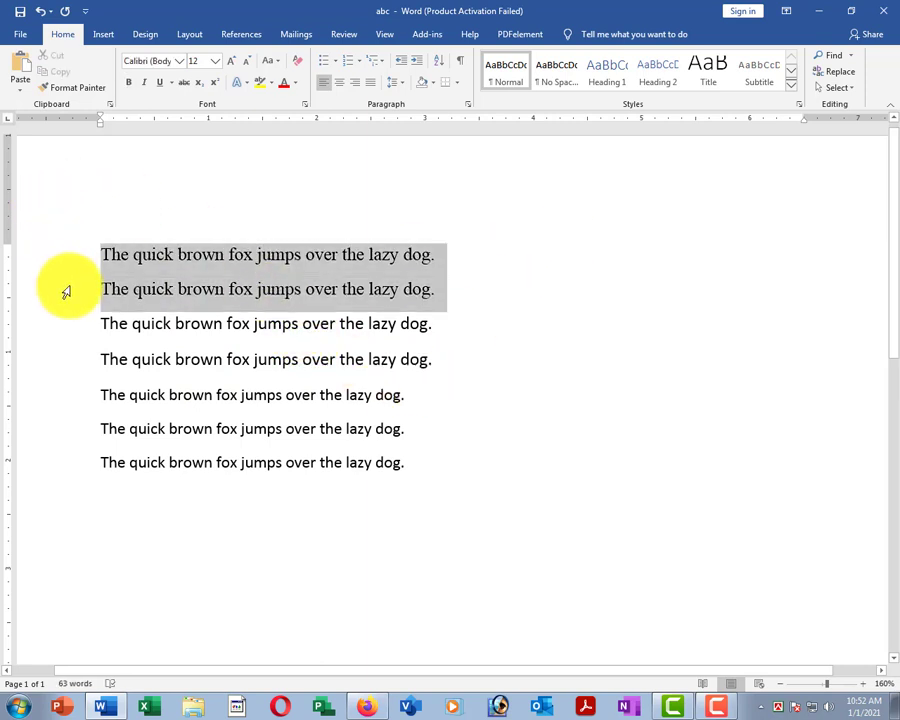
pyautogui.click(146, 84)
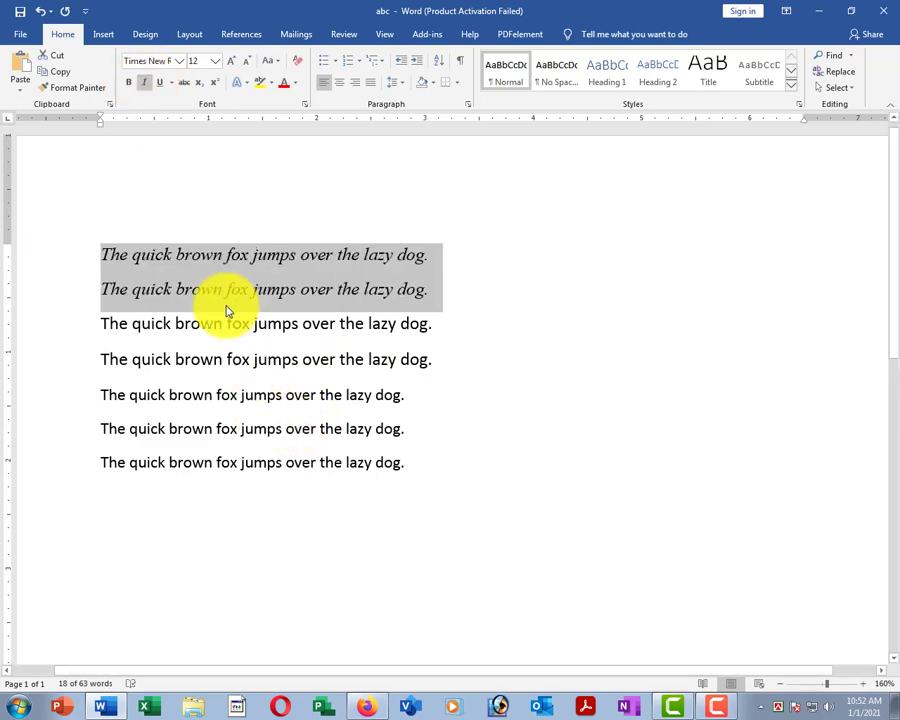
pyautogui.scroll(4, 235, 310)
pyautogui.scroll(5, 240, 312)
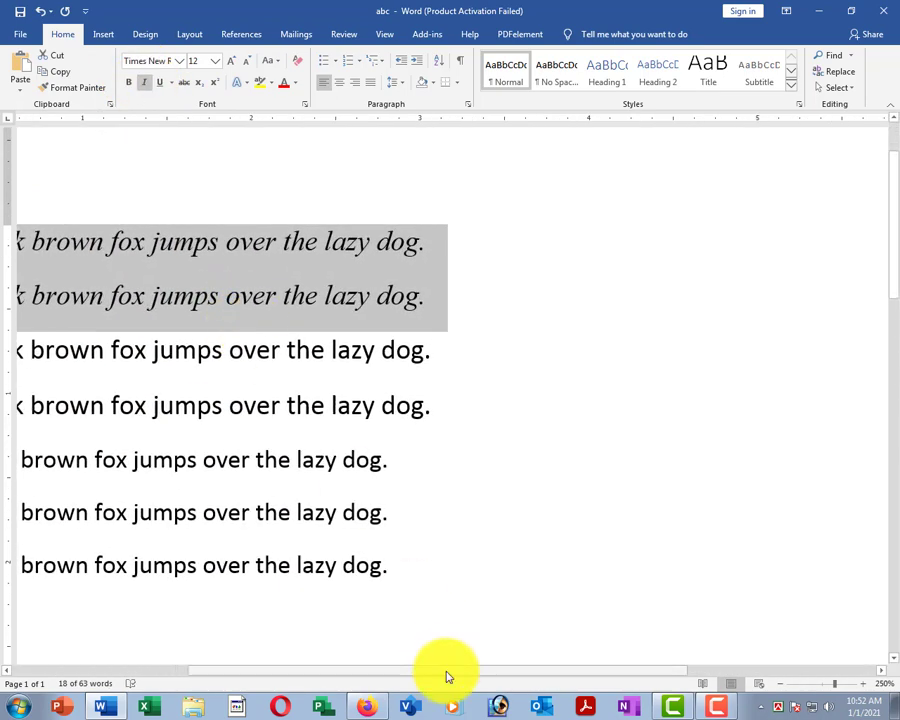
pyautogui.moveTo(444, 670); pyautogui.dragTo(308, 672)
pyautogui.scroll(2, 432, 462)
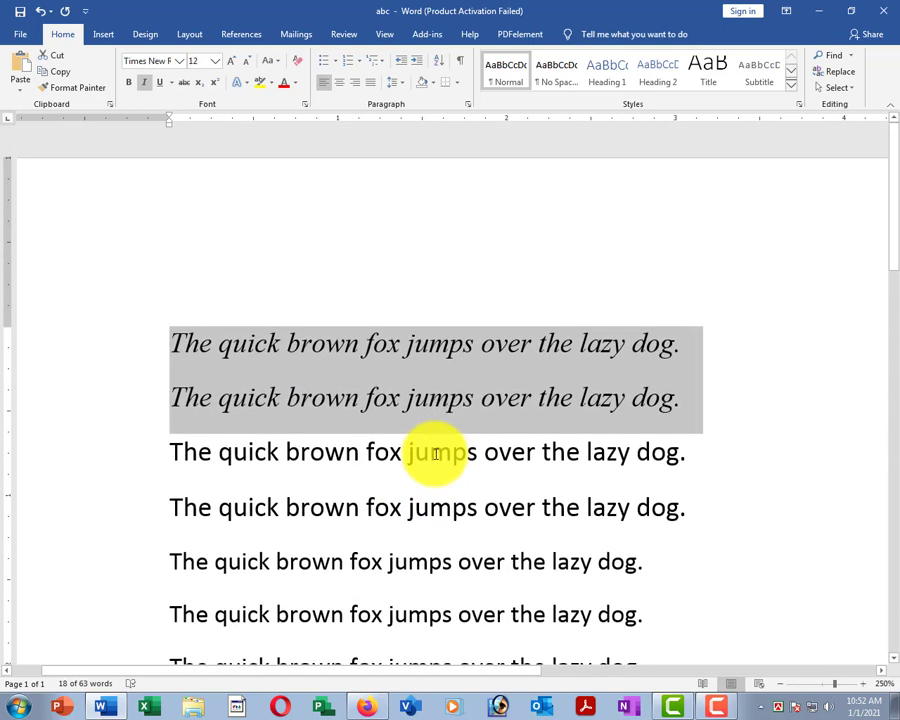
pyautogui.scroll(-2, 436, 449)
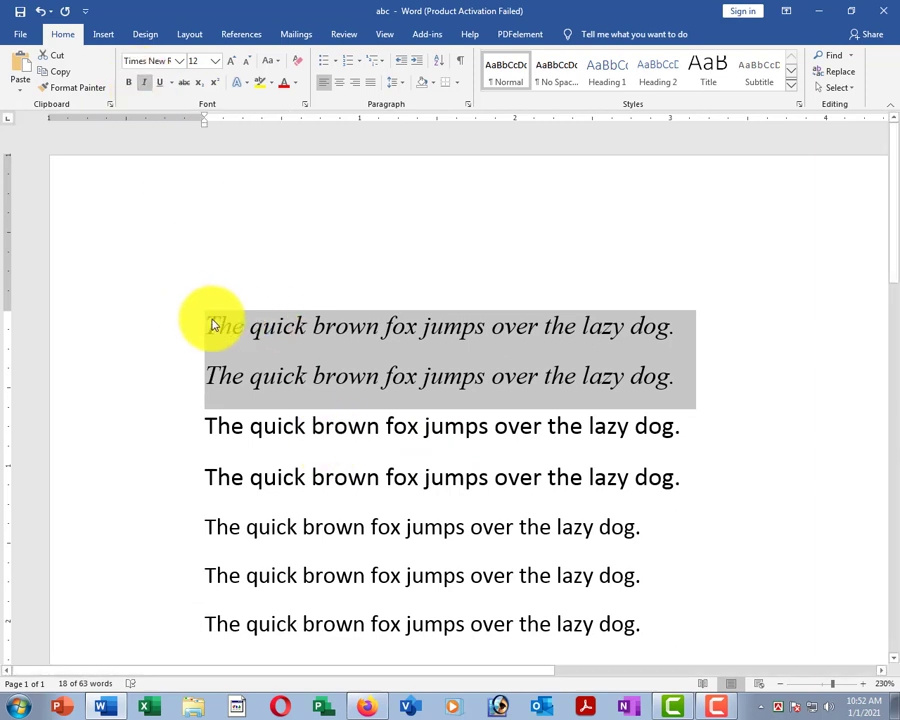
pyautogui.hotkey('ctrl', 'i')
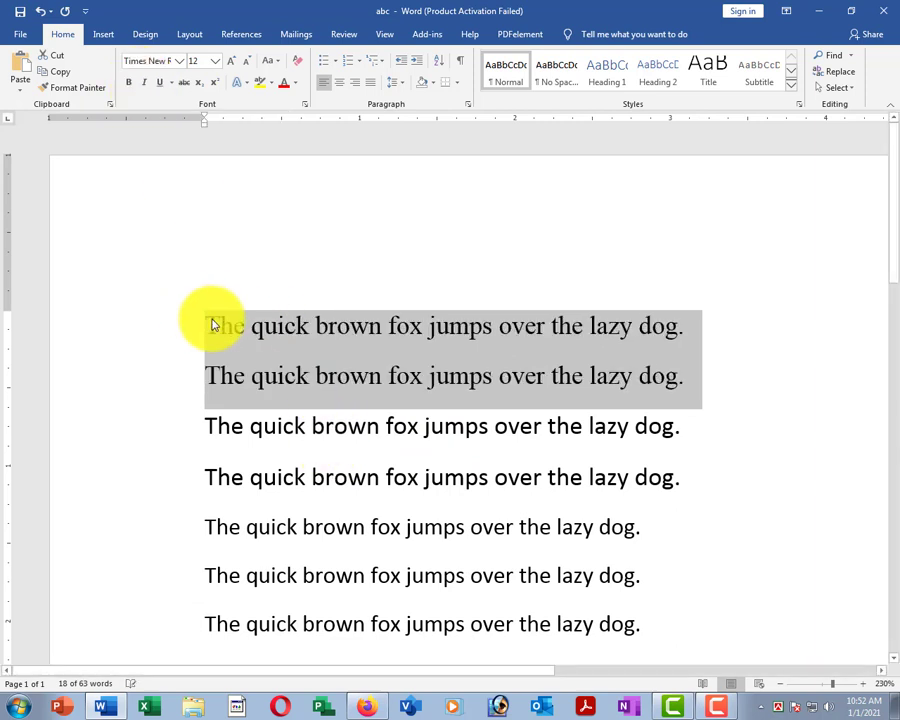
pyautogui.hotkey('ctrl', 'i')
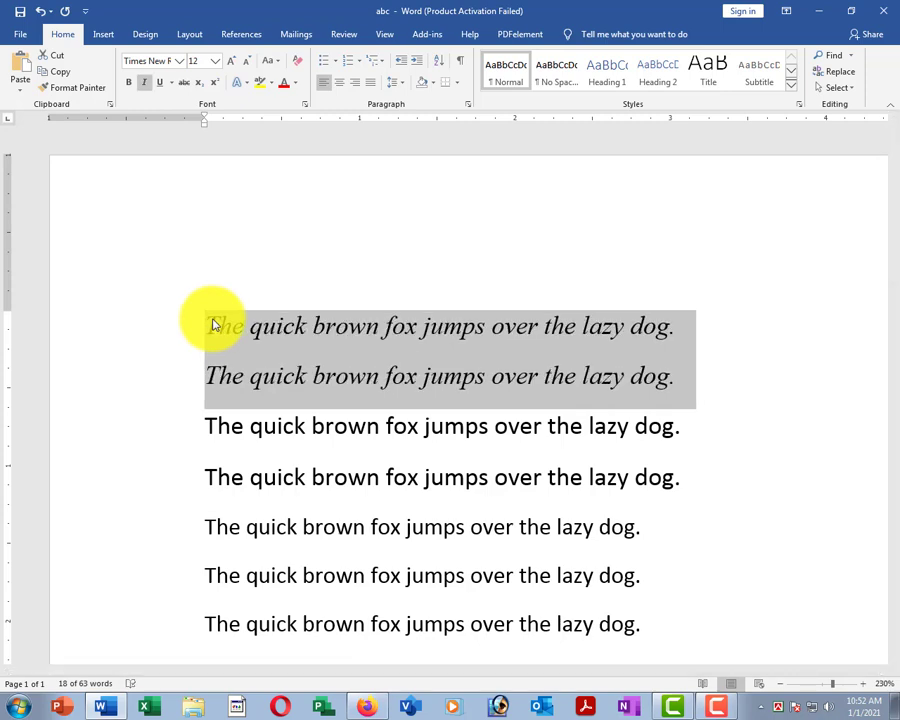
pyautogui.scroll(-4, 213, 325)
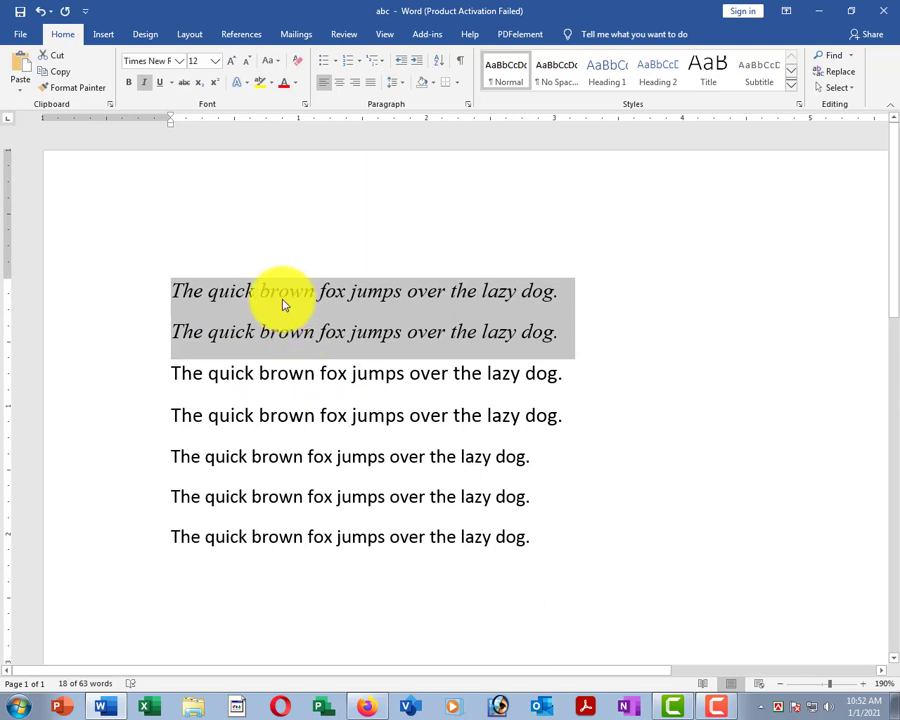
pyautogui.click(145, 84)
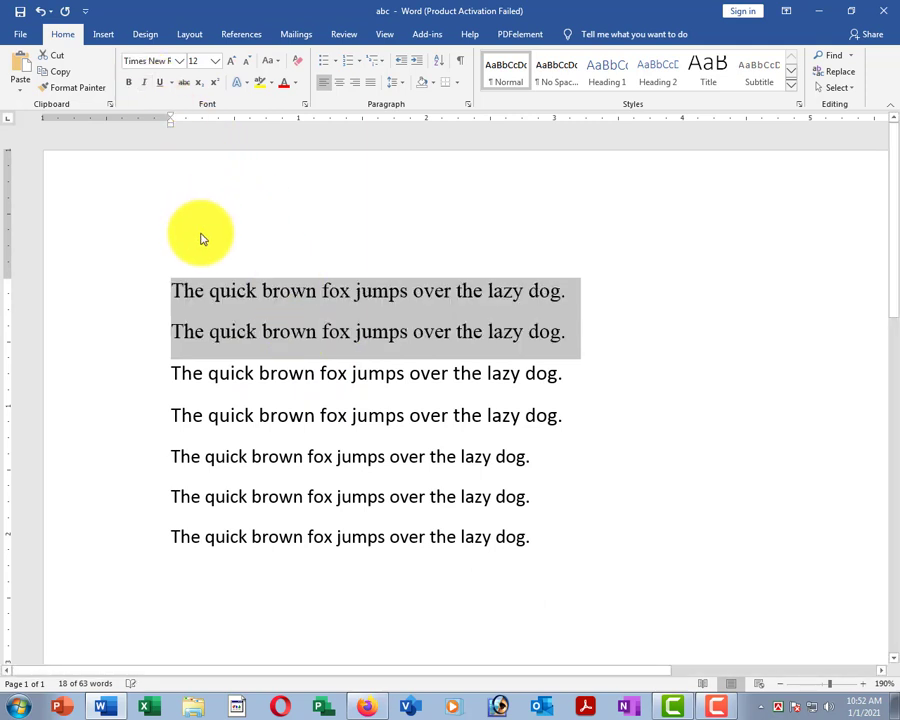
pyautogui.click(249, 291)
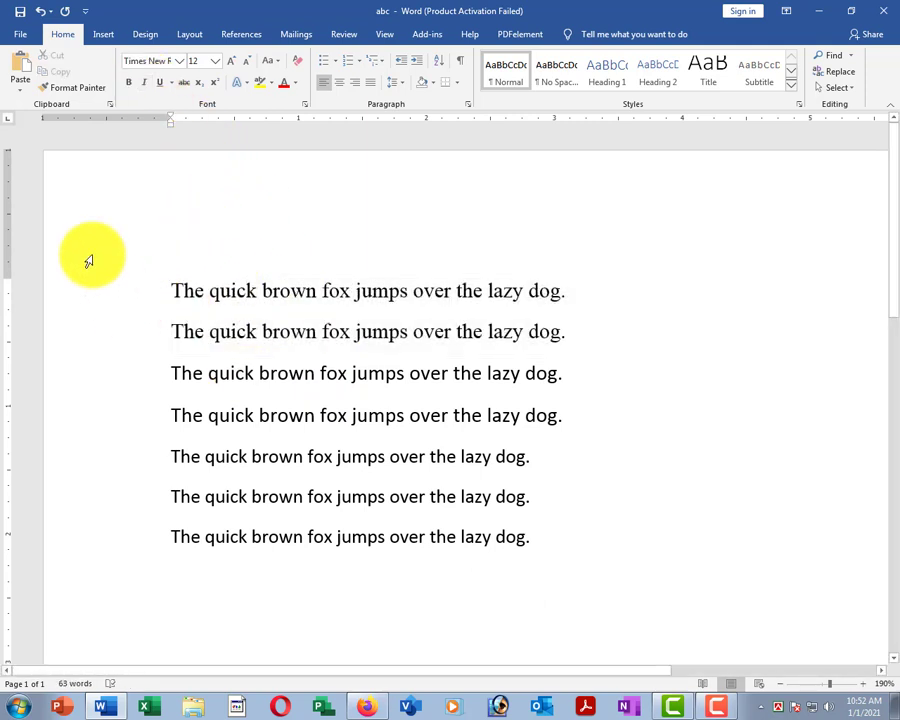
pyautogui.moveTo(122, 294); pyautogui.dragTo(128, 332)
pyautogui.click(125, 293)
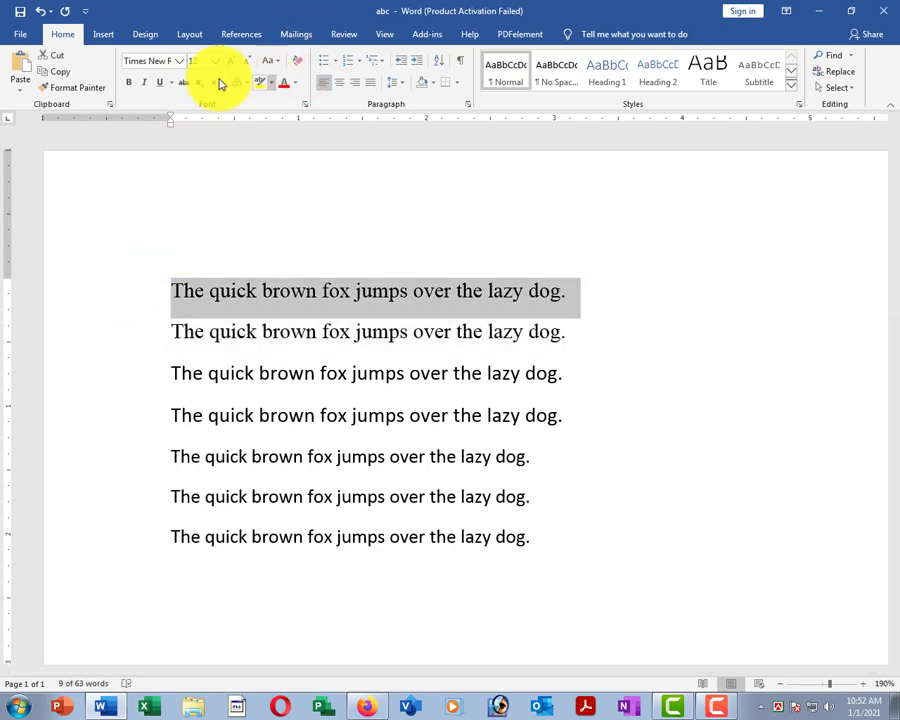
pyautogui.click(159, 83)
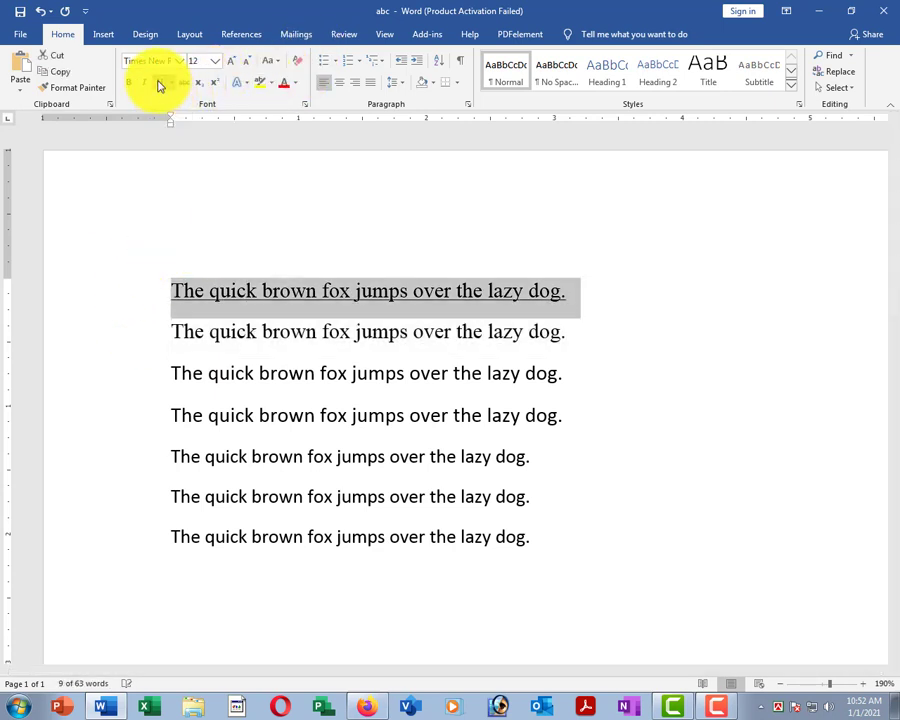
pyautogui.click(375, 372)
pyautogui.click(119, 289)
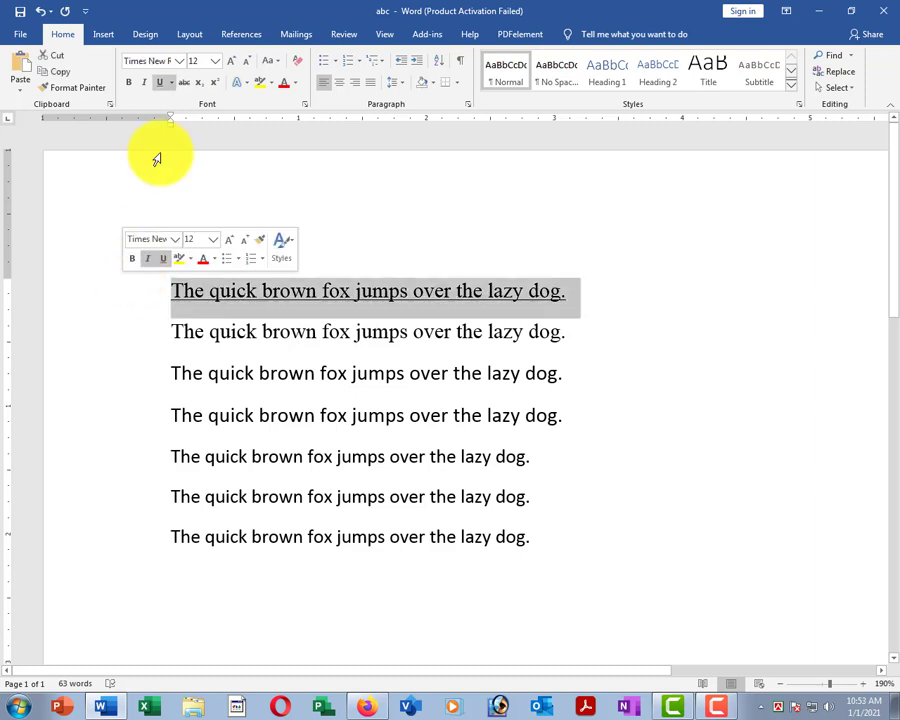
pyautogui.click(159, 84)
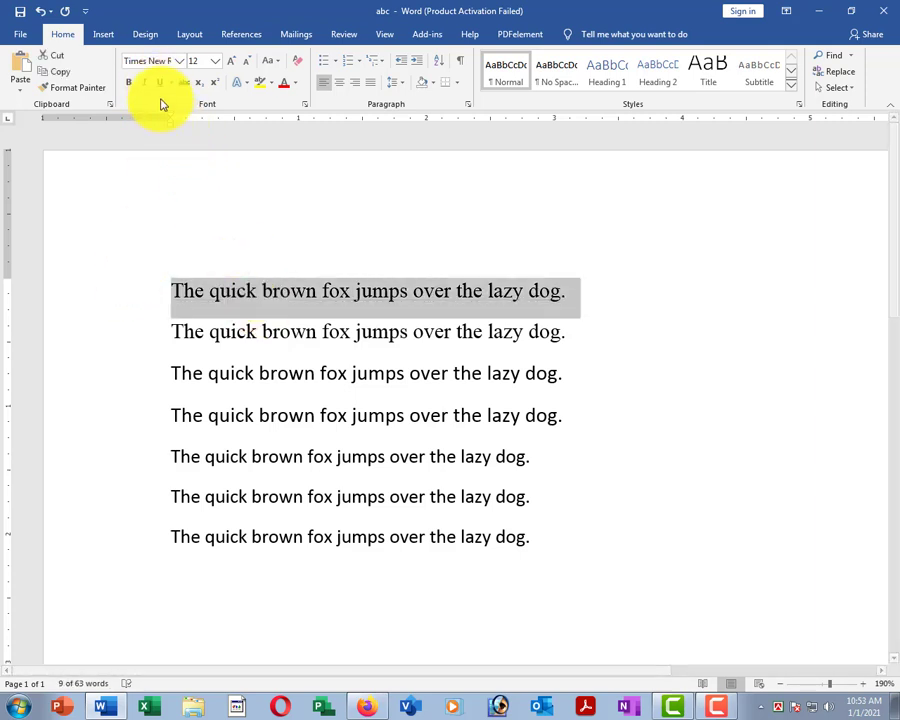
pyautogui.click(246, 372)
pyautogui.click(91, 291)
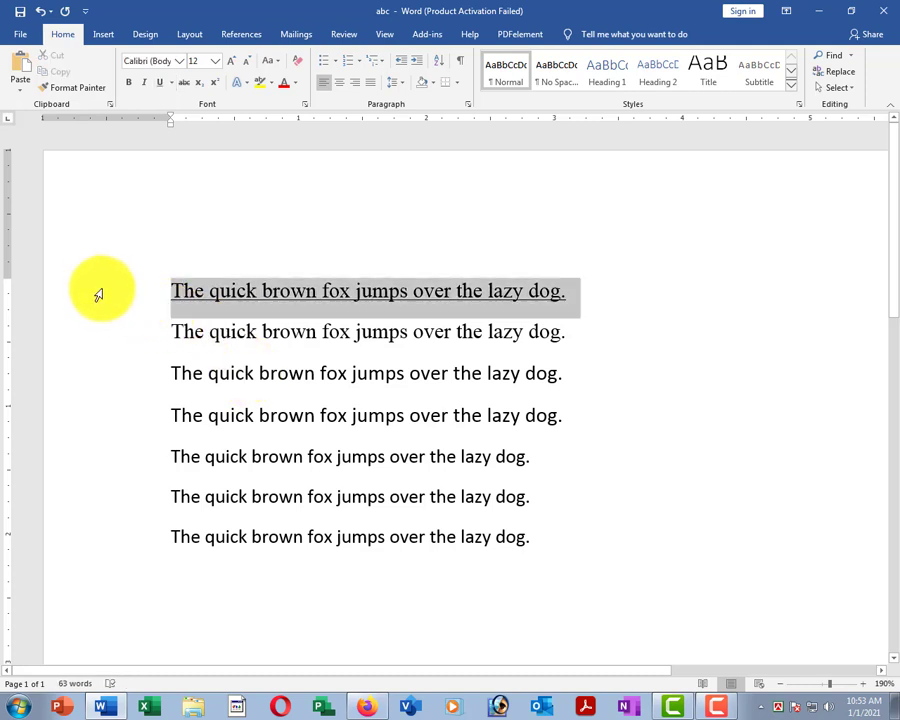
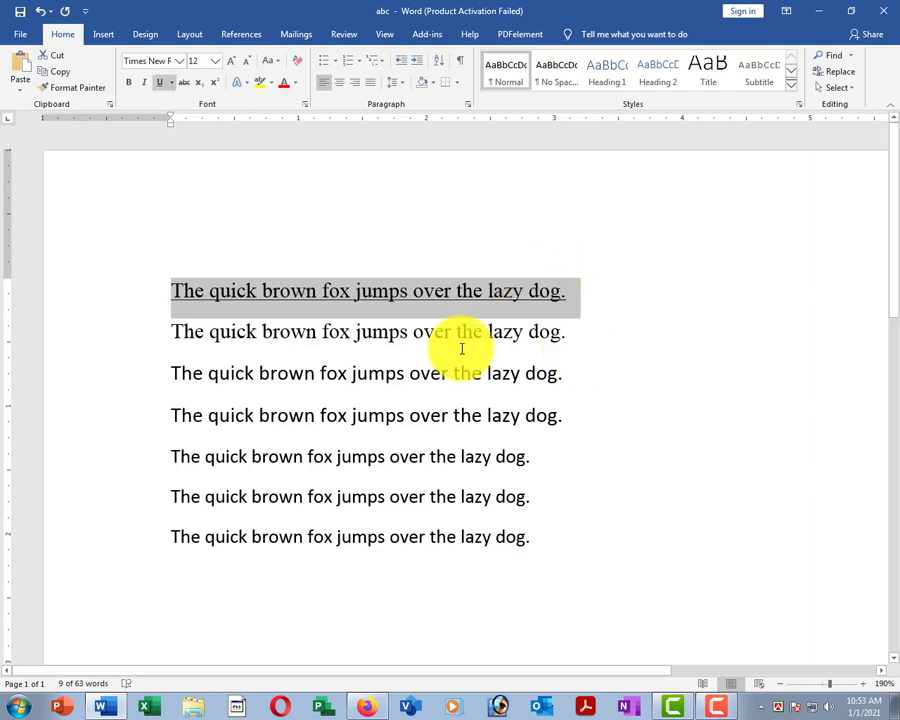
# Remove the underline from the first sentence.
pyautogui.click(401, 328)
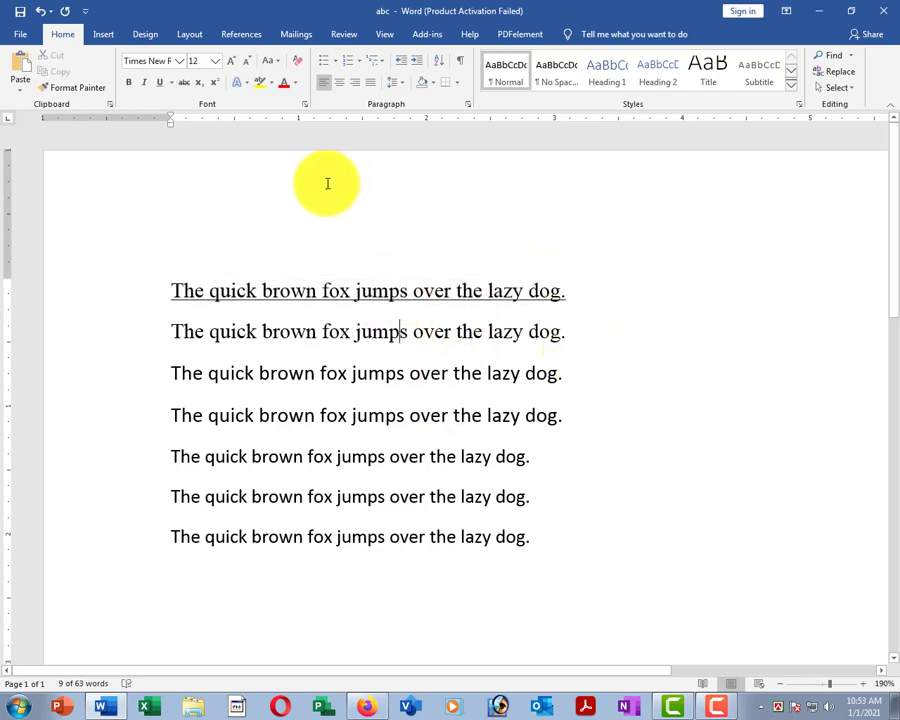
pyautogui.click(100, 292)
pyautogui.click(159, 82)
# Apply a style from the Underline dropdown to the first sentence, then remove it.
pyautogui.click(381, 414)
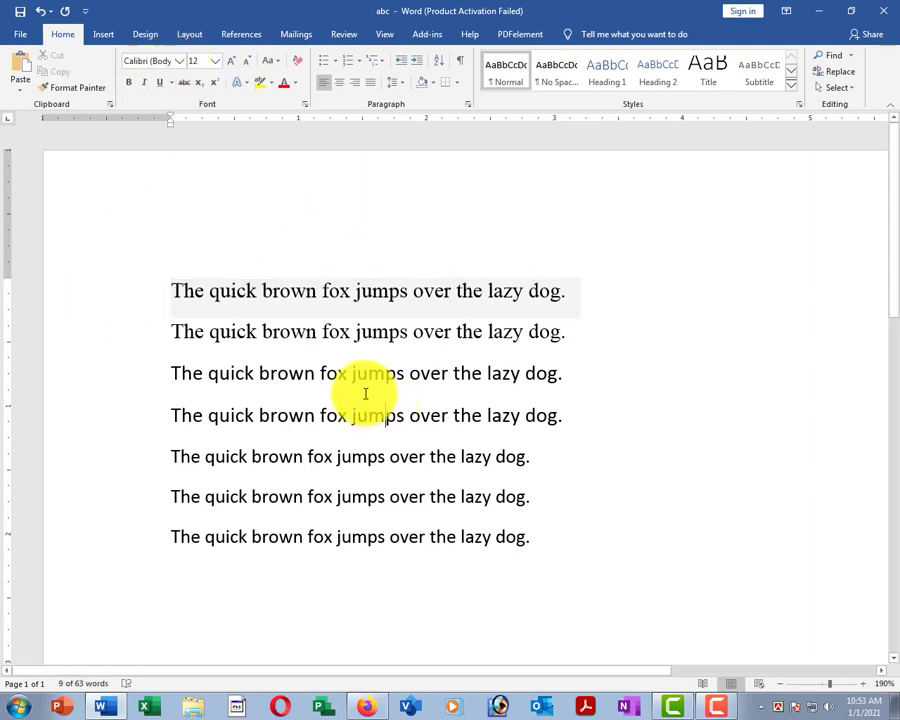
pyautogui.click(137, 292)
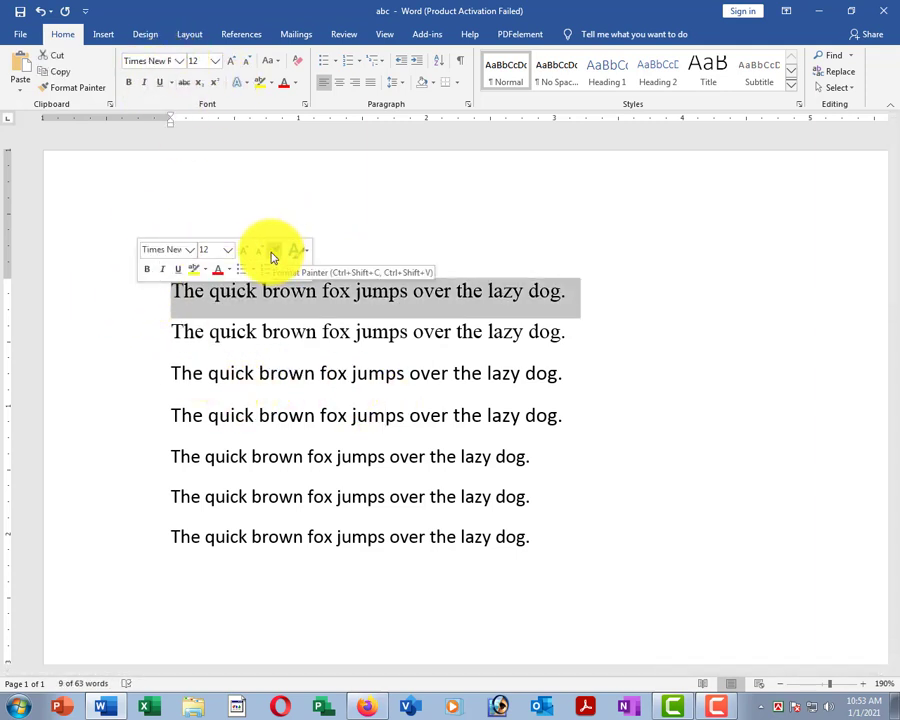
pyautogui.click(172, 84)
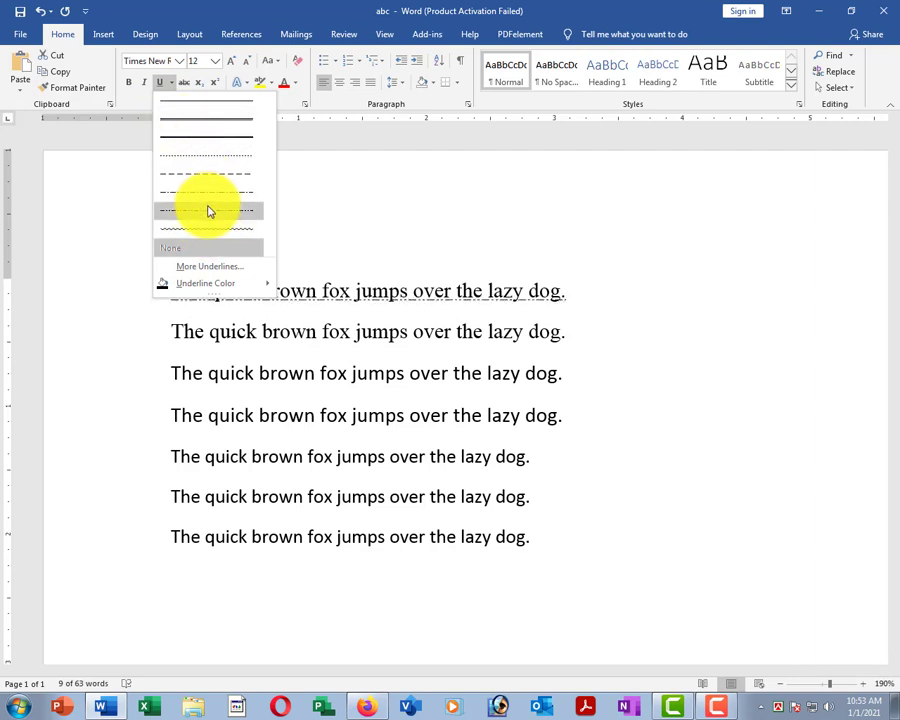
pyautogui.click(196, 122)
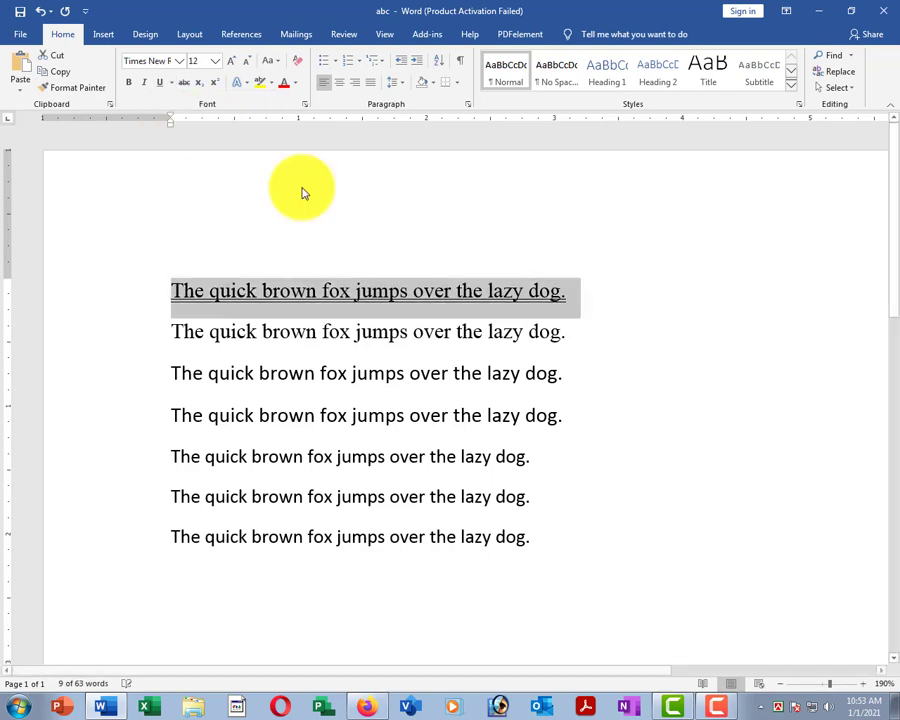
pyautogui.click(425, 426)
pyautogui.keyDown('ctrl'); pyautogui.scroll(4, 428, 414); pyautogui.keyUp('ctrl')
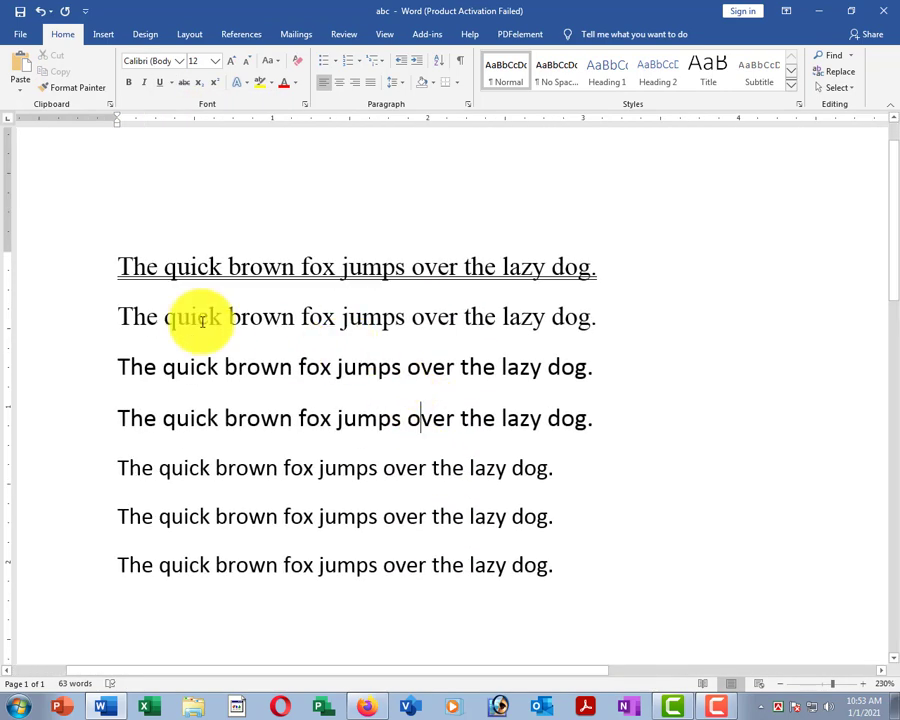
pyautogui.click(72, 266)
pyautogui.click(160, 84)
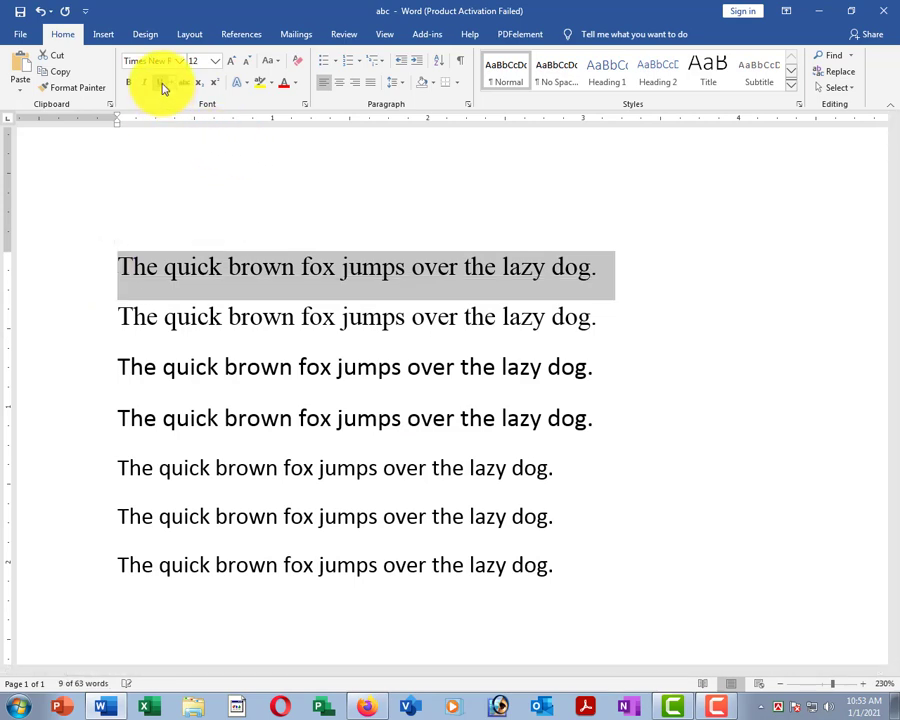
# Apply and then remove strikethrough on the first sentence, then move below the text.
pyautogui.keyDown('ctrl'); pyautogui.scroll(-3, 310, 320); pyautogui.keyUp('ctrl')
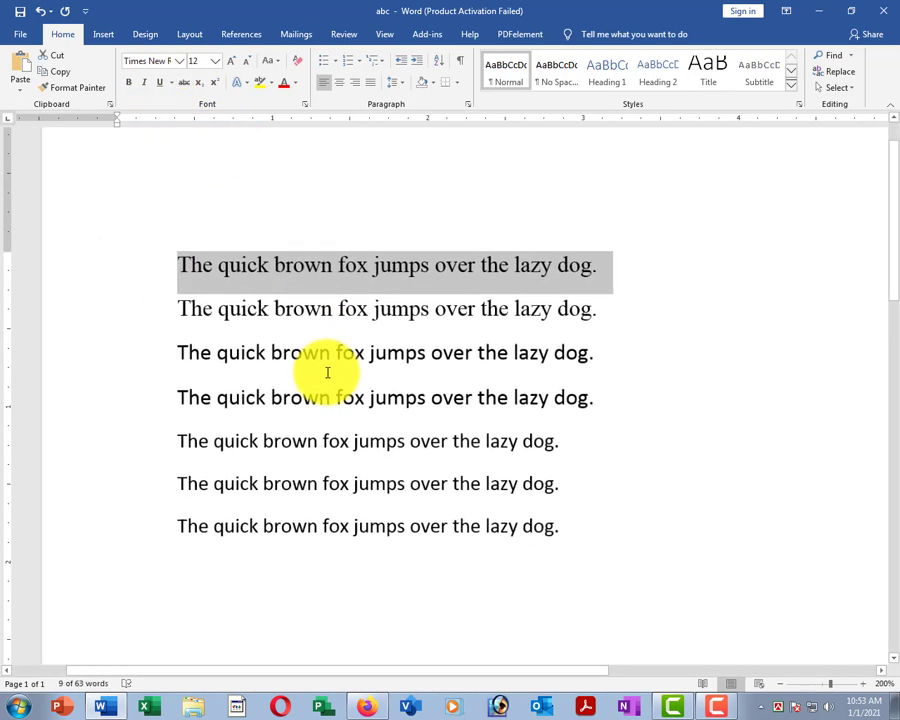
pyautogui.click(320, 352)
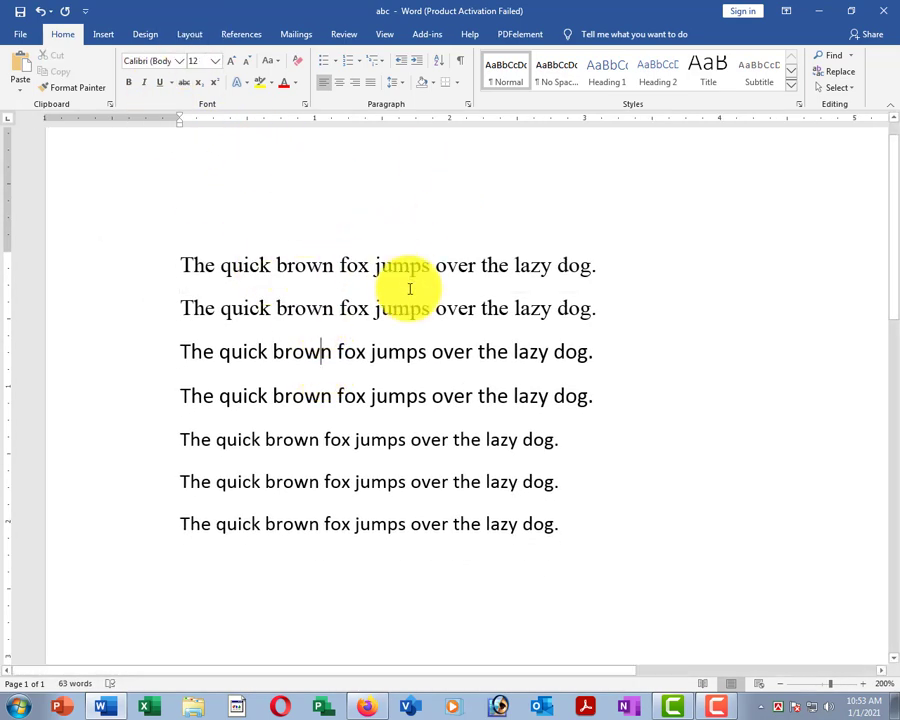
pyautogui.click(160, 265)
pyautogui.click(183, 82)
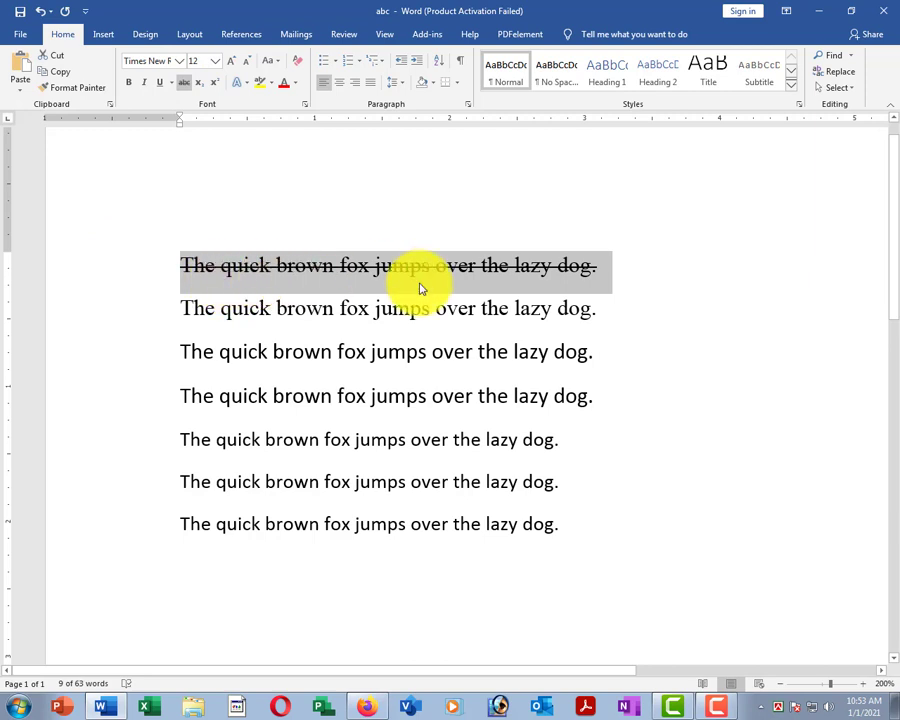
pyautogui.click(183, 84)
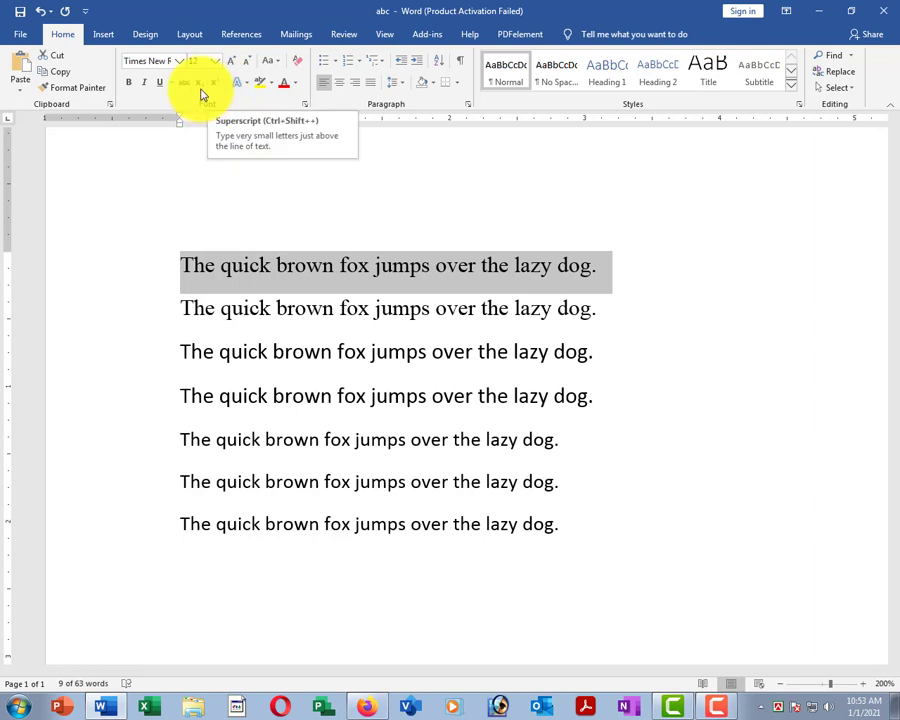
pyautogui.click(326, 576)
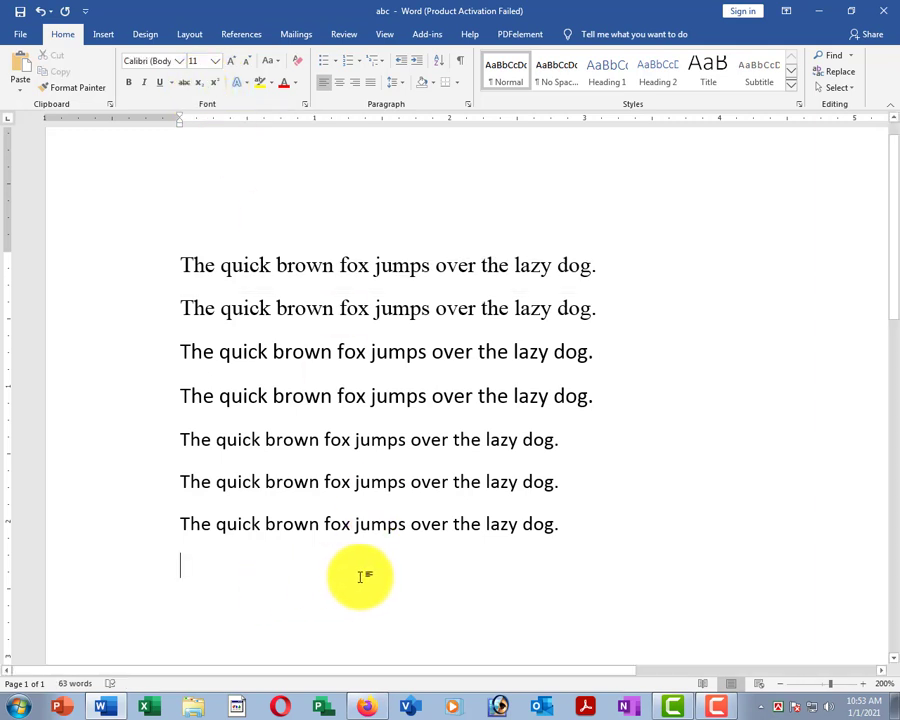
# Type a2 on the empty line and make its 2 superscript.
pyautogui.scroll(-3, 207, 488)
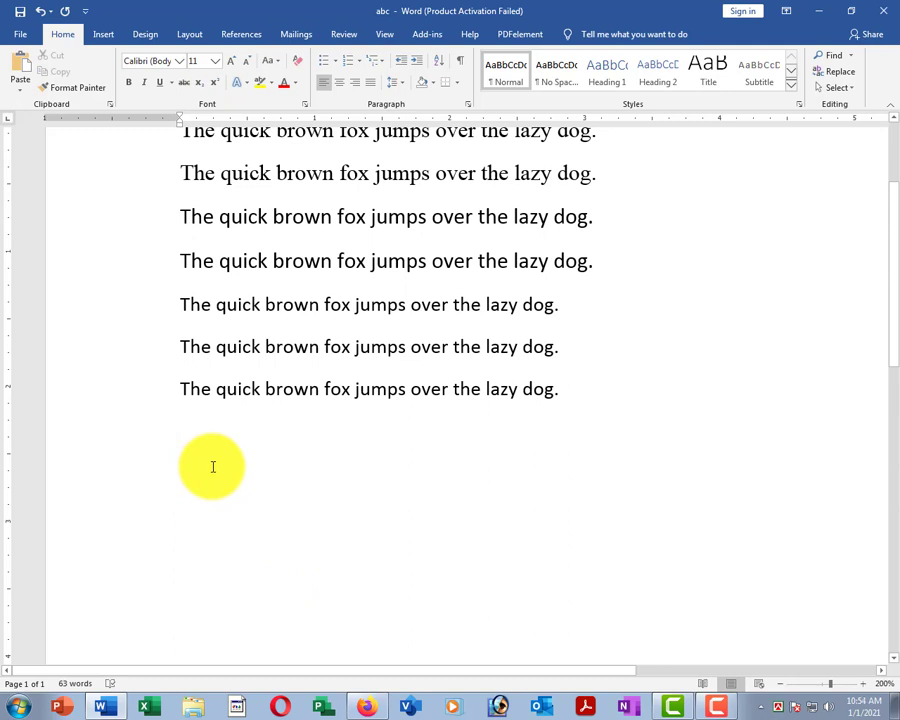
pyautogui.write('a2')
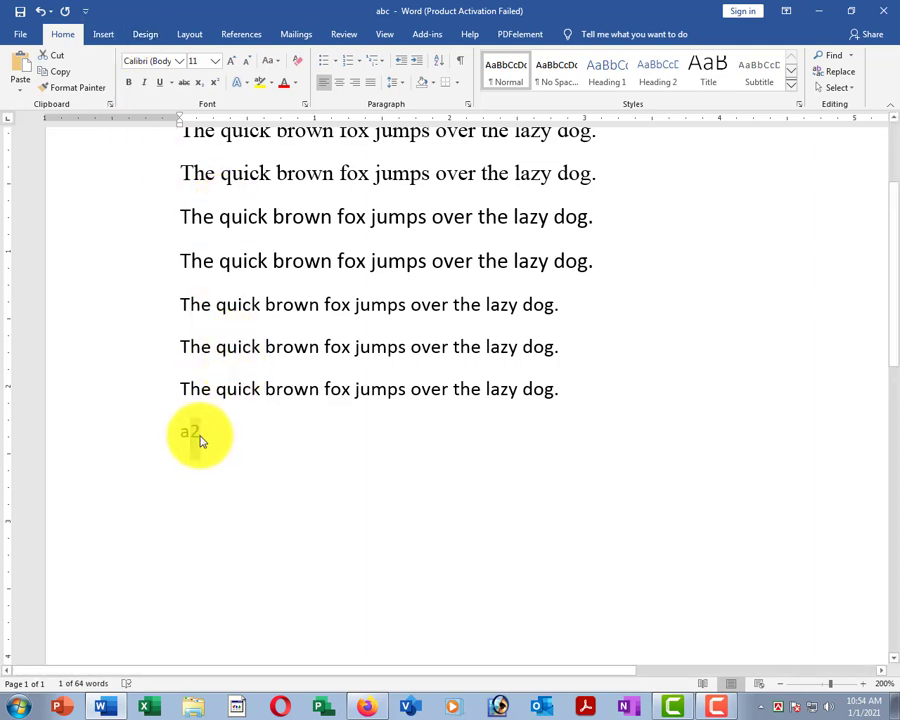
pyautogui.click(277, 432)
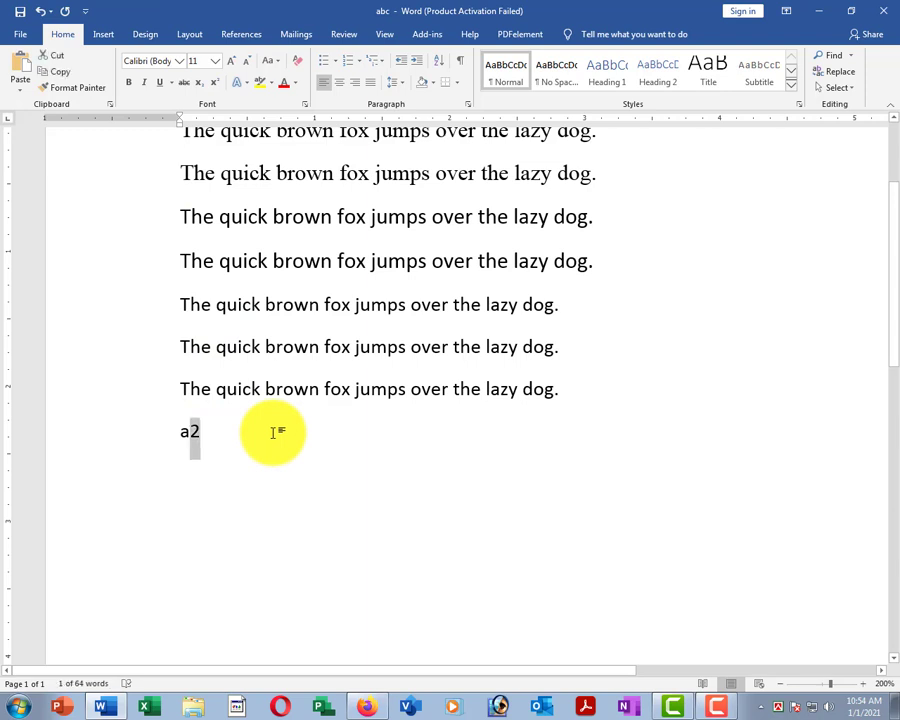
pyautogui.click(214, 86)
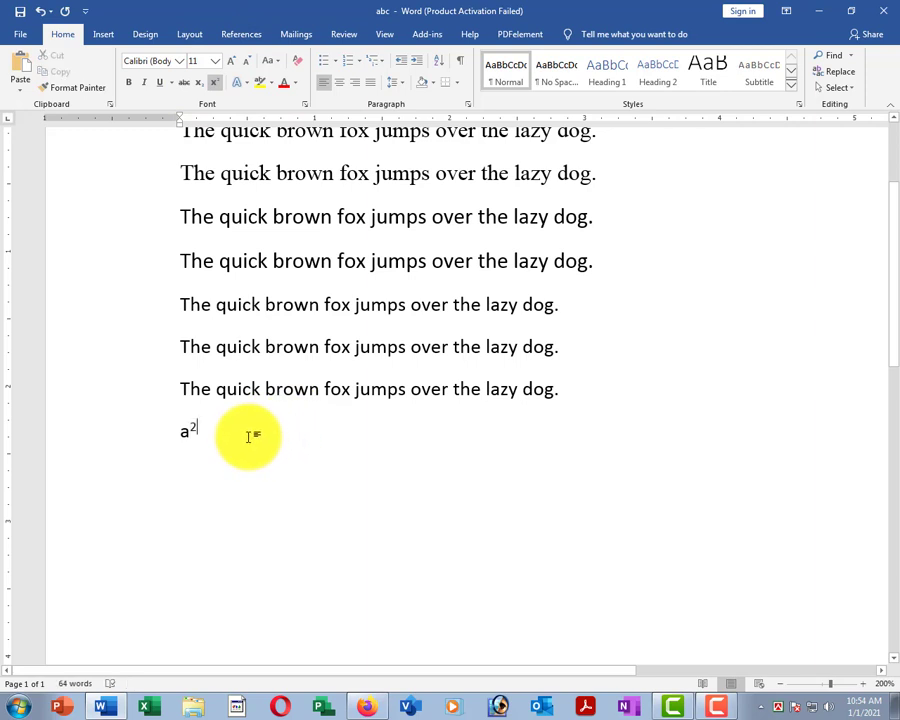
# Switch the 2 in a2 to subscript and add an empty line below.
pyautogui.moveTo(233, 428); pyautogui.dragTo(157, 428)
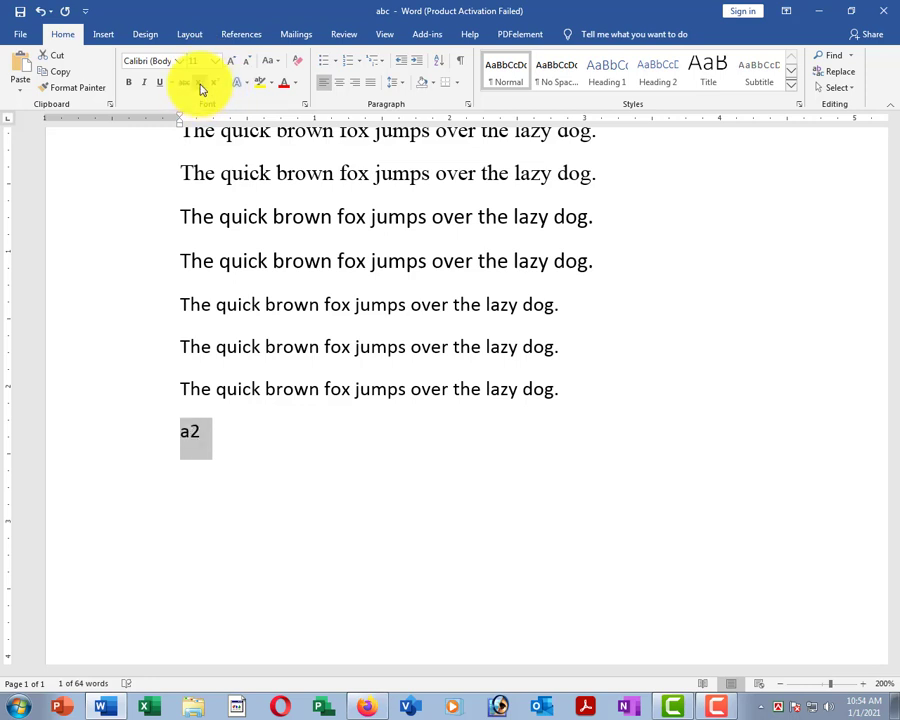
pyautogui.click(208, 426)
pyautogui.moveTo(201, 430); pyautogui.dragTo(189, 430)
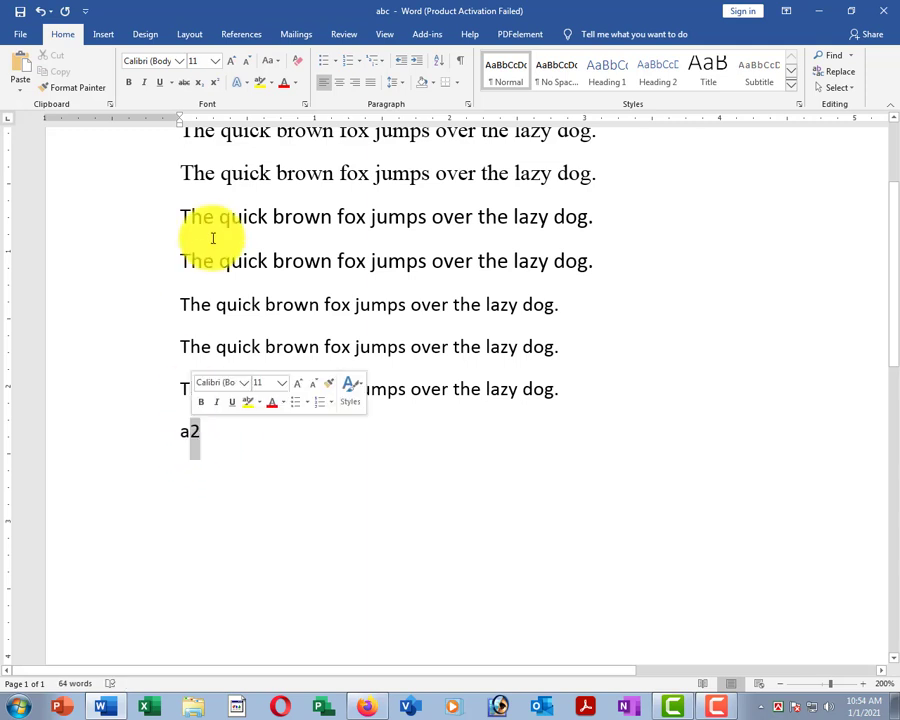
pyautogui.click(200, 88)
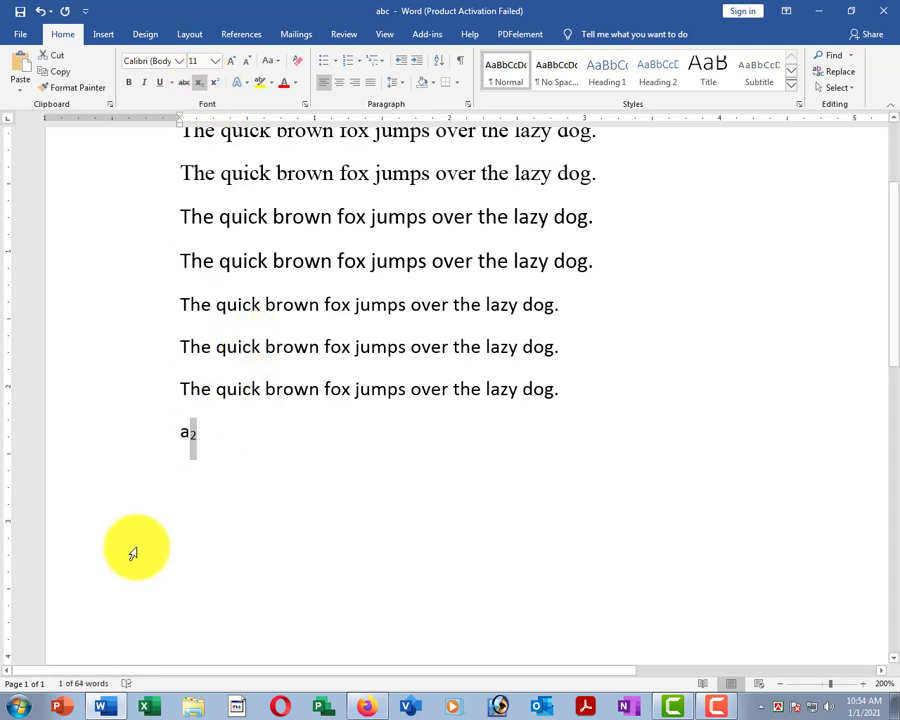
pyautogui.click(193, 430)
pyautogui.press('Return')
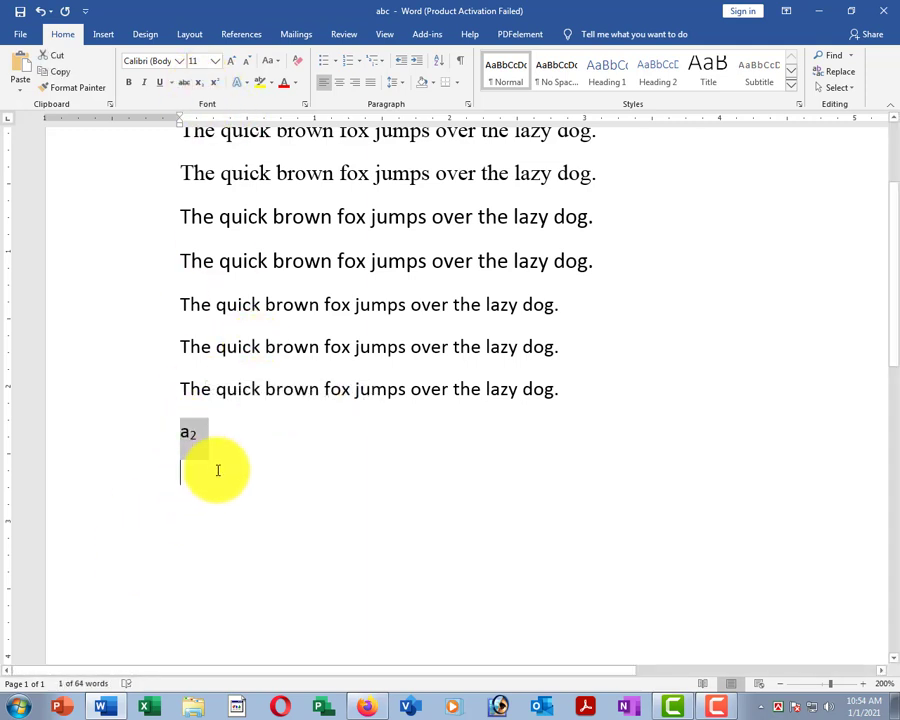
pyautogui.moveTo(190, 431); pyautogui.dragTo(198, 431)
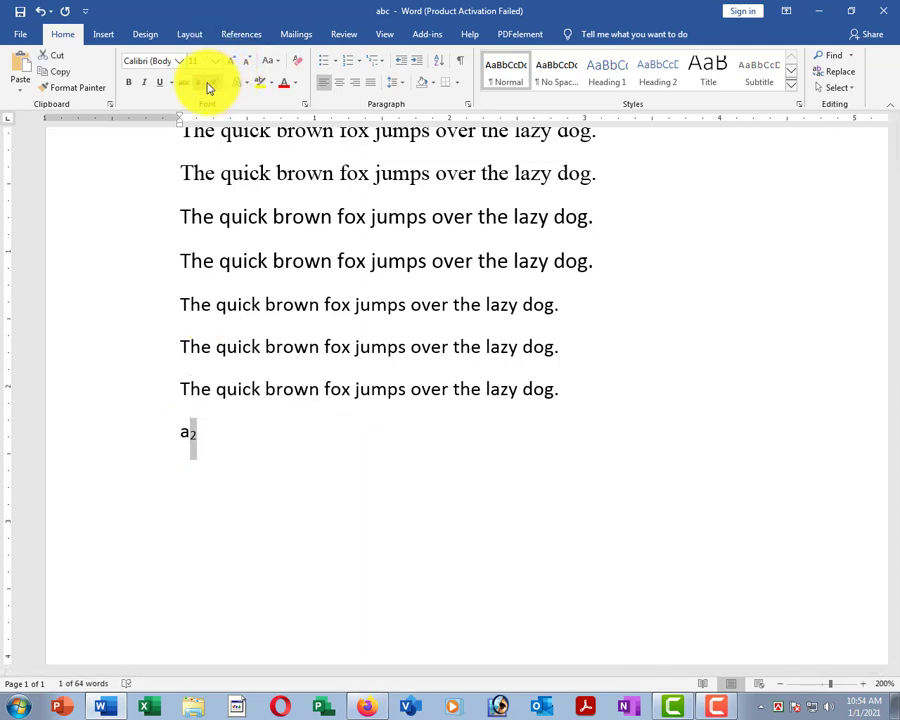
pyautogui.moveTo(285, 440); pyautogui.dragTo(168, 432)
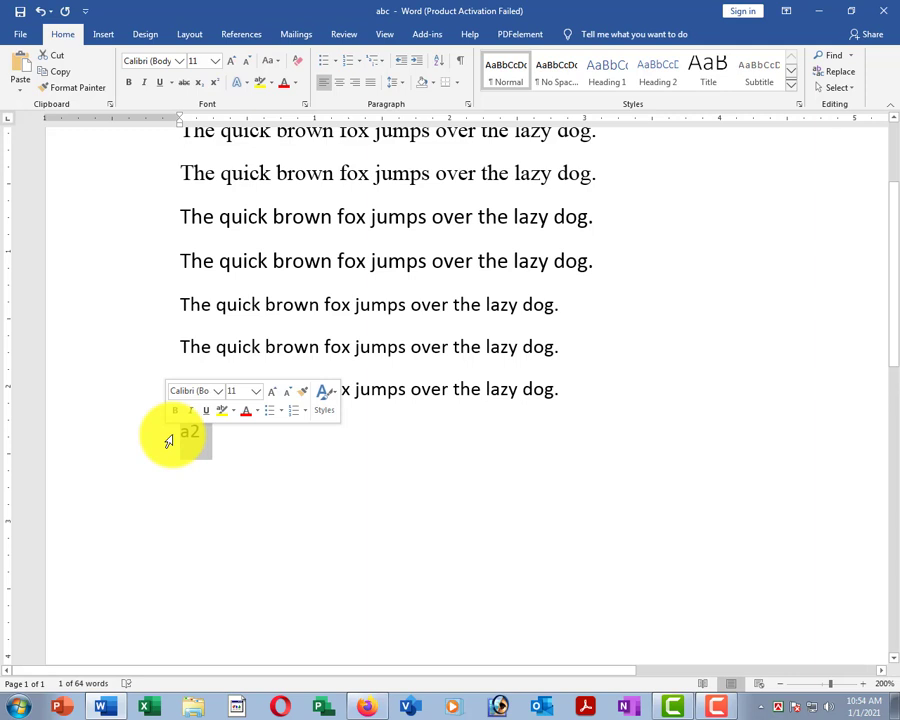
# Type 900 and try making its final 0 superscript, then reselect it.
pyautogui.write('900')
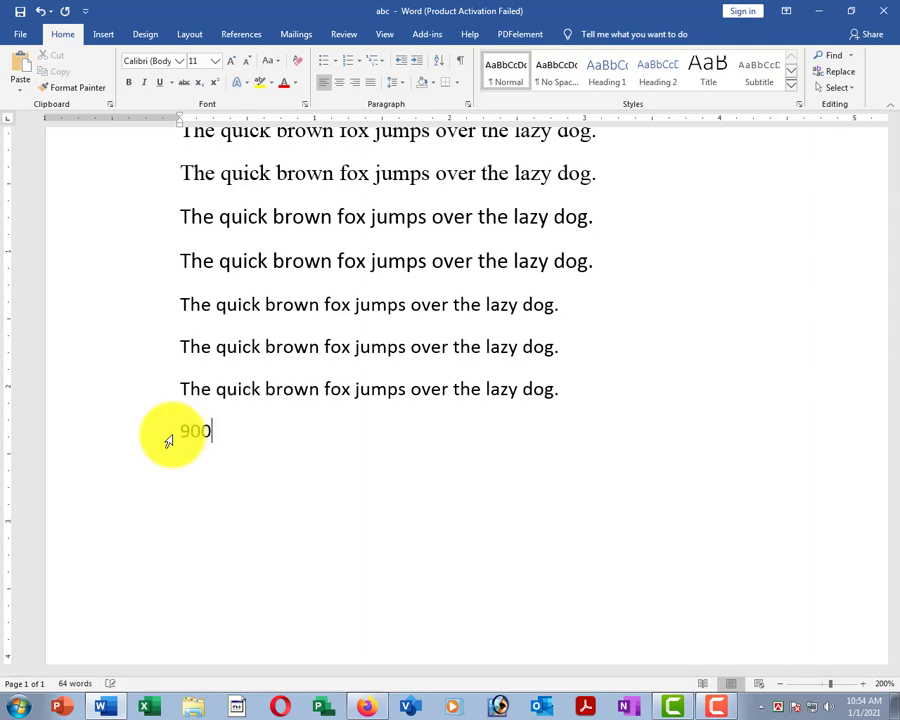
pyautogui.click(216, 83)
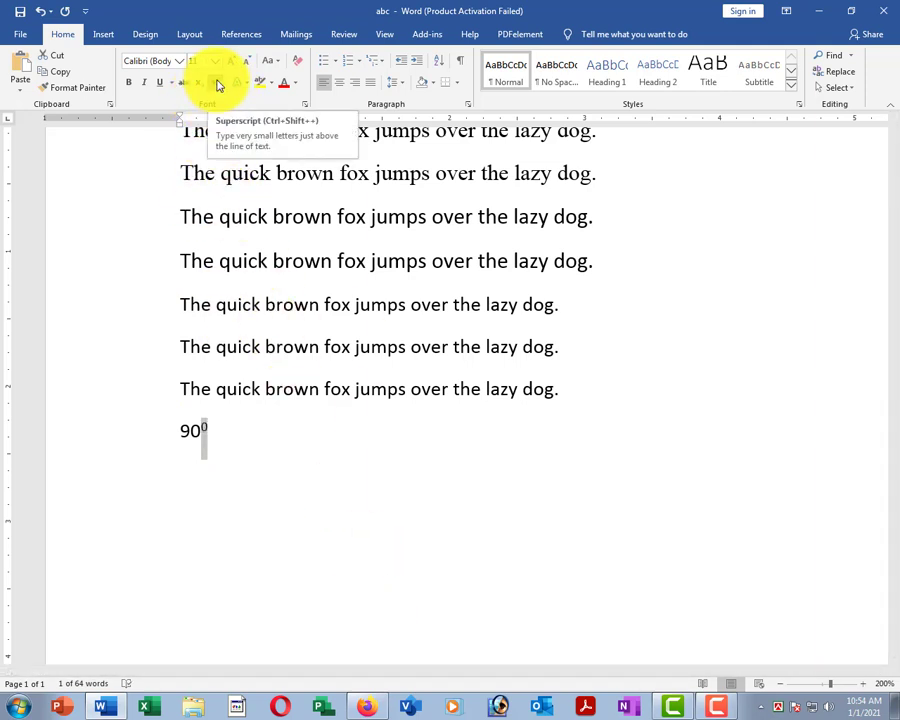
pyautogui.click(257, 457)
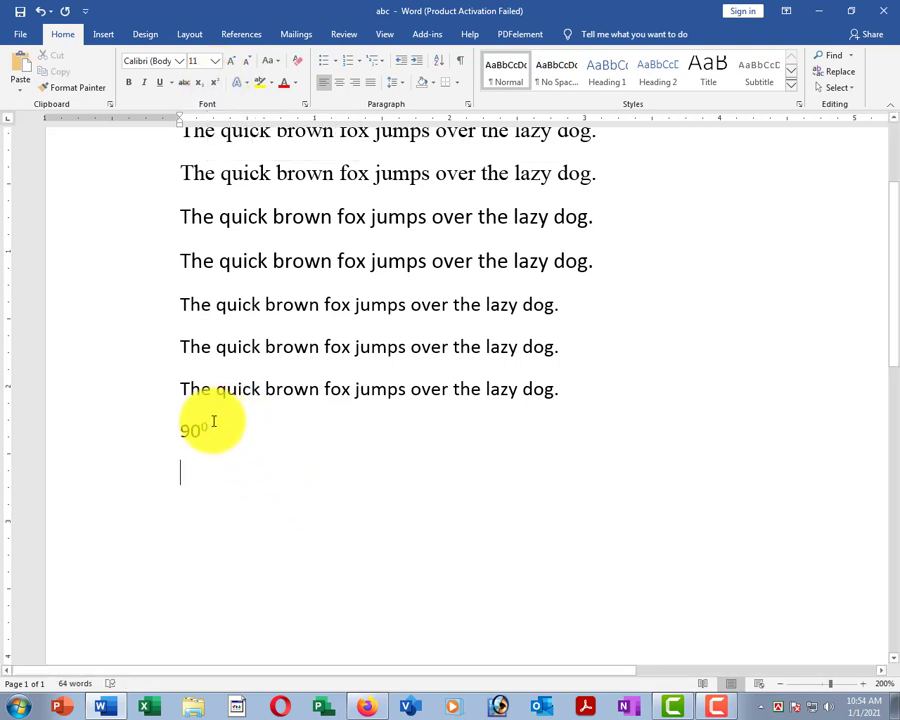
pyautogui.hotkey('shift', 'Left')
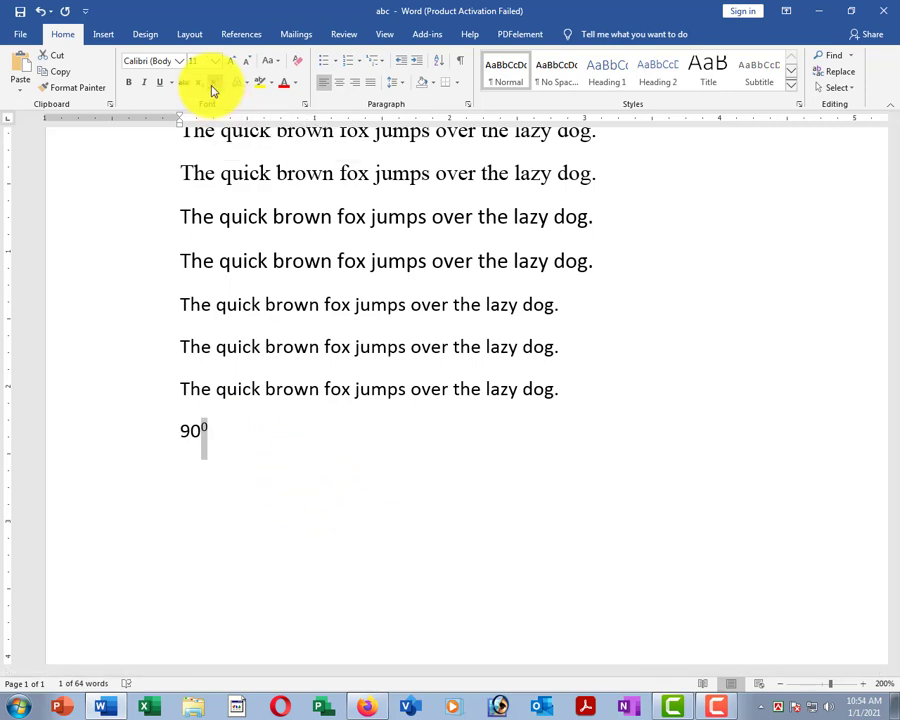
pyautogui.keyDown('ctrl'); pyautogui.scroll(-4, 316, 420); pyautogui.keyUp('ctrl')
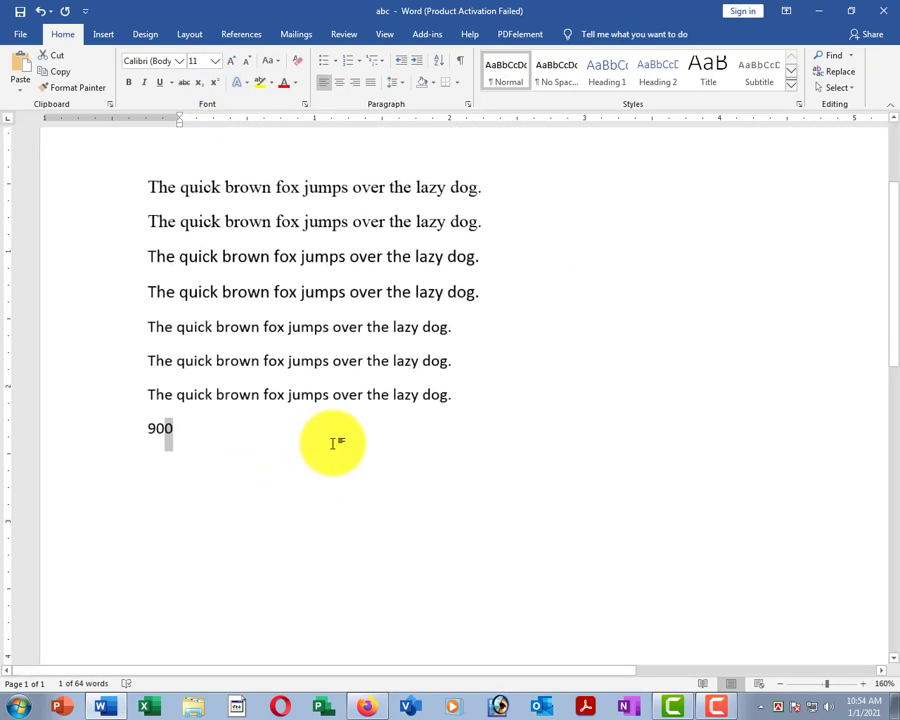
pyautogui.click(251, 400)
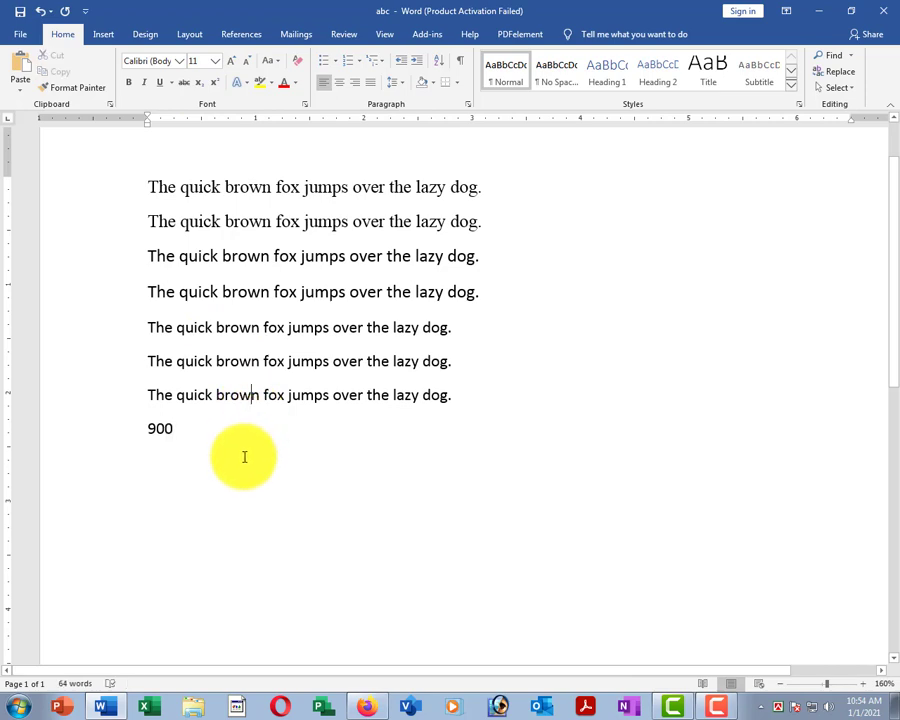
pyautogui.keyDown('ctrl'); pyautogui.scroll(3, 304, 420); pyautogui.keyUp('ctrl')
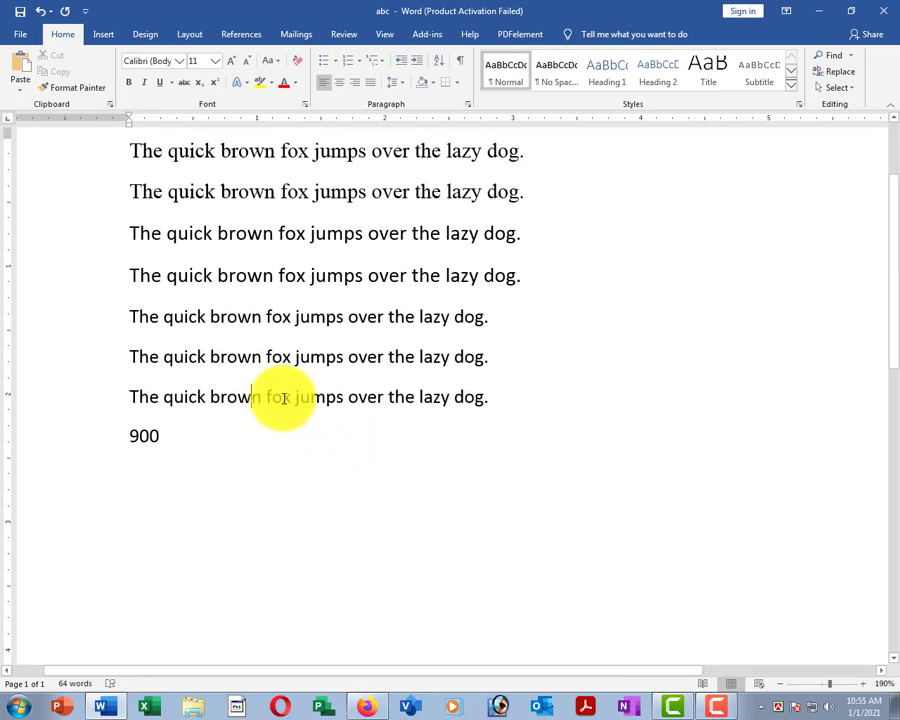
pyautogui.keyDown('ctrl'); pyautogui.scroll(-4, 288, 410); pyautogui.keyUp('ctrl')
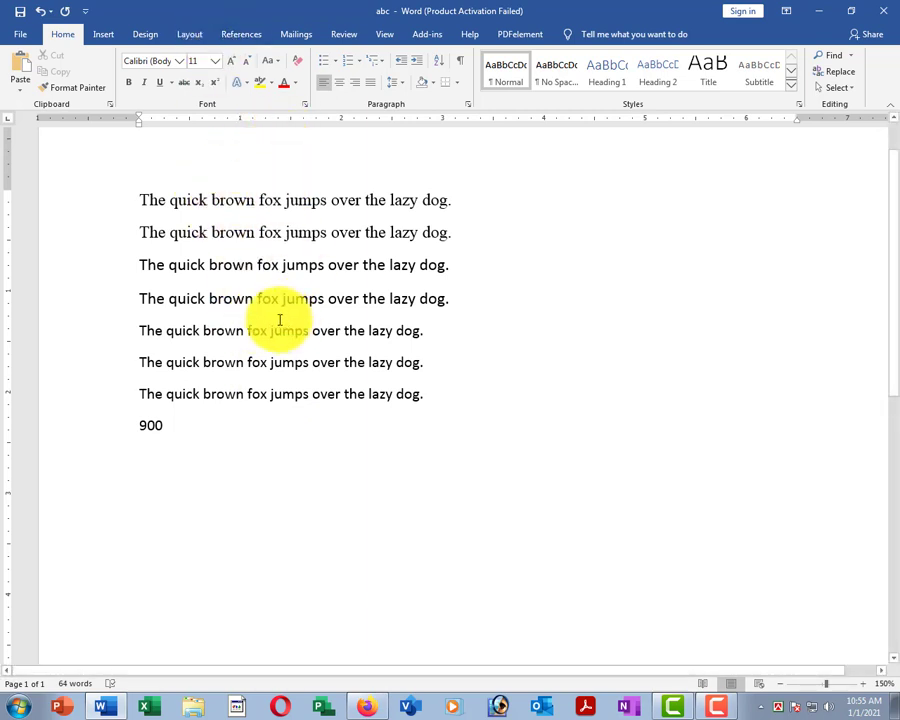
# Preview Text Effects on the first sentence, then highlight it teal.
pyautogui.click(102, 200)
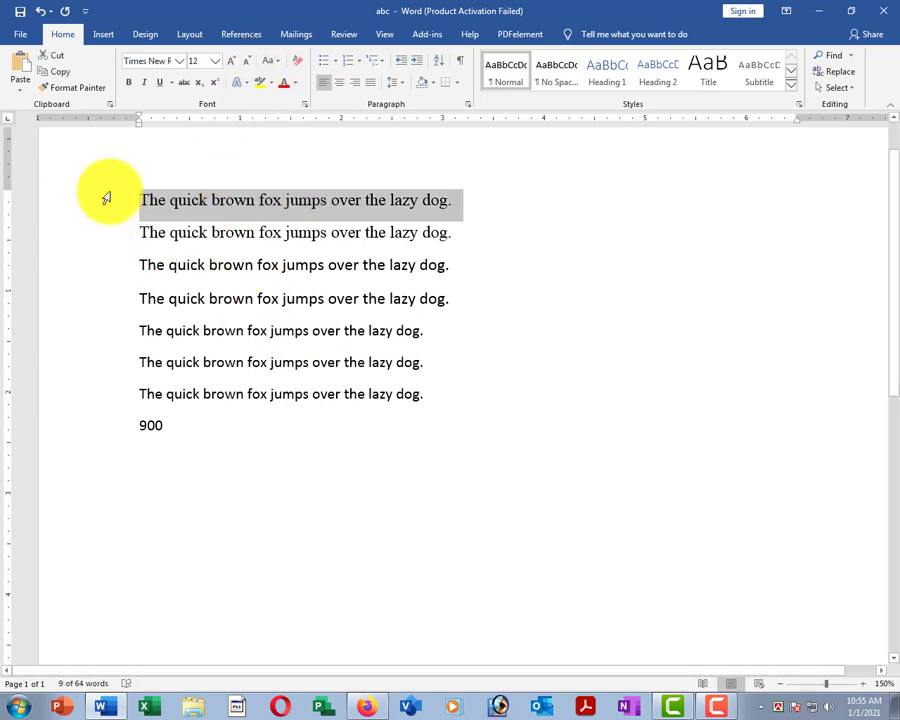
pyautogui.click(248, 89)
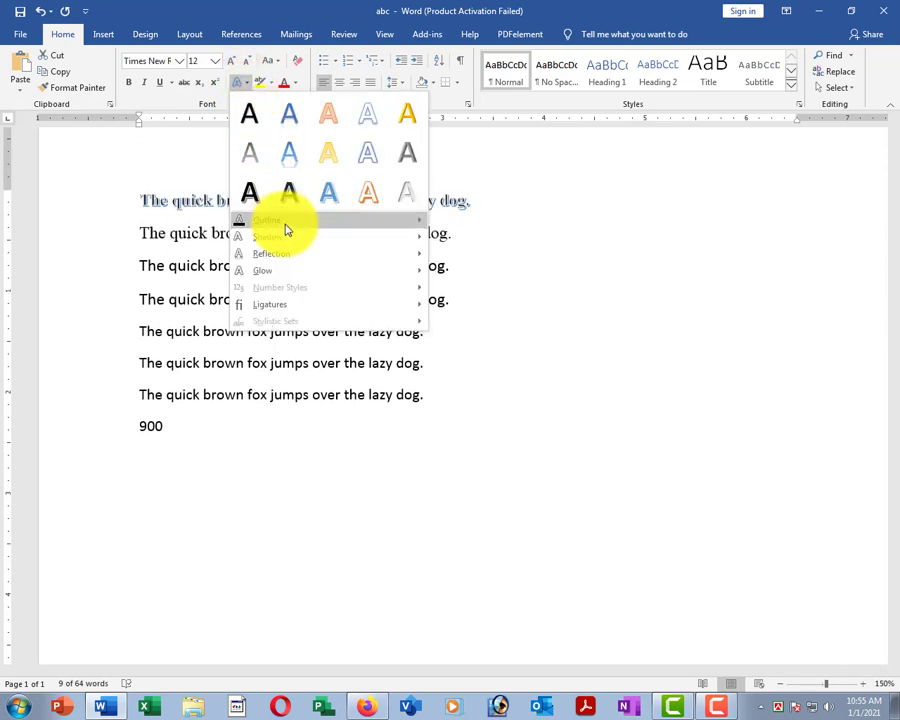
pyautogui.click(248, 87)
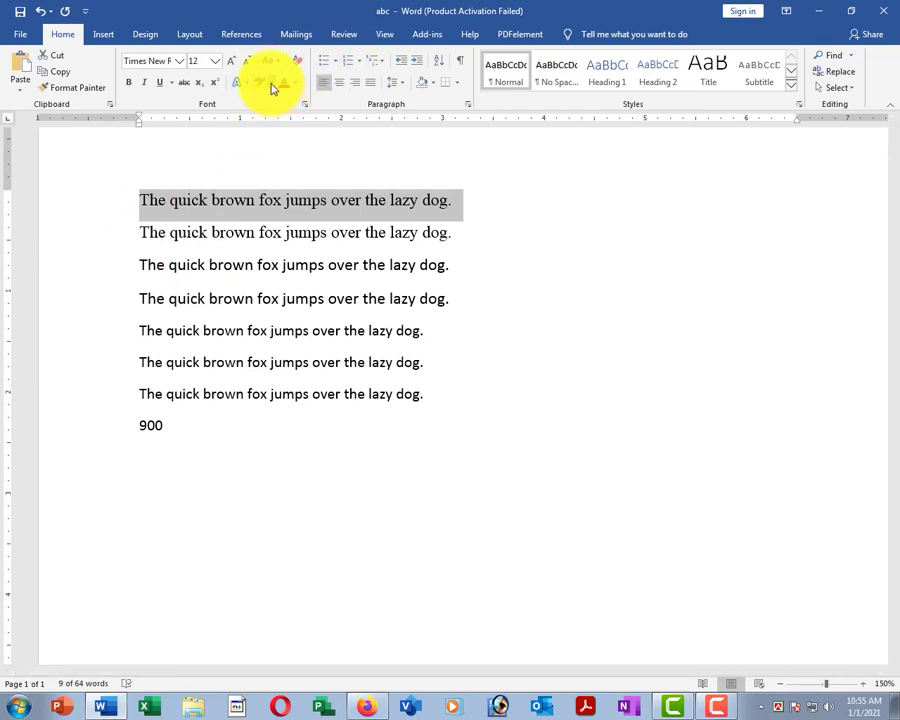
pyautogui.click(271, 83)
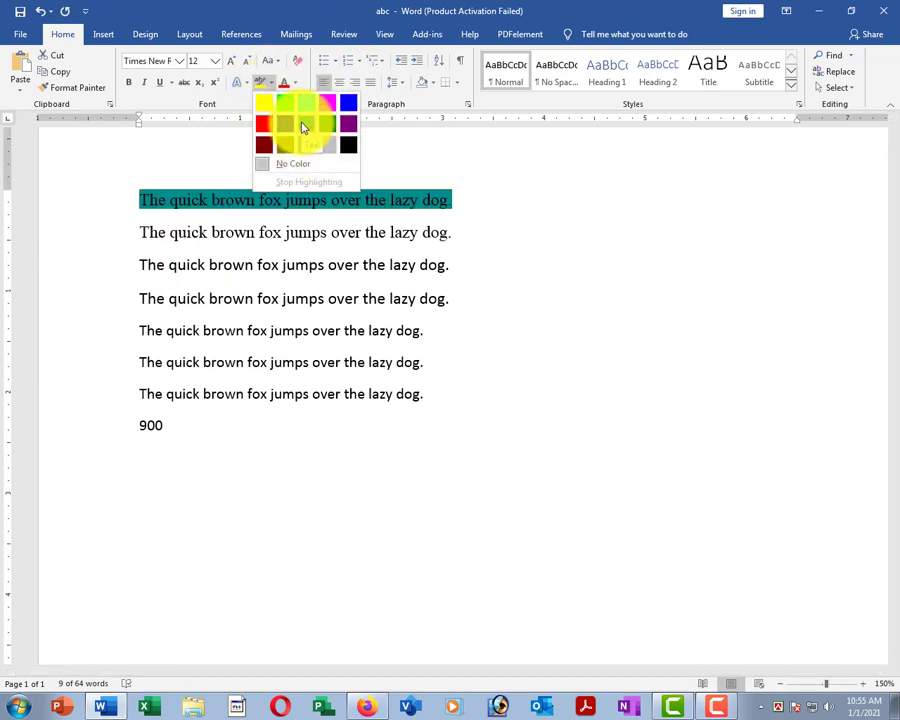
pyautogui.click(303, 127)
pyautogui.click(343, 264)
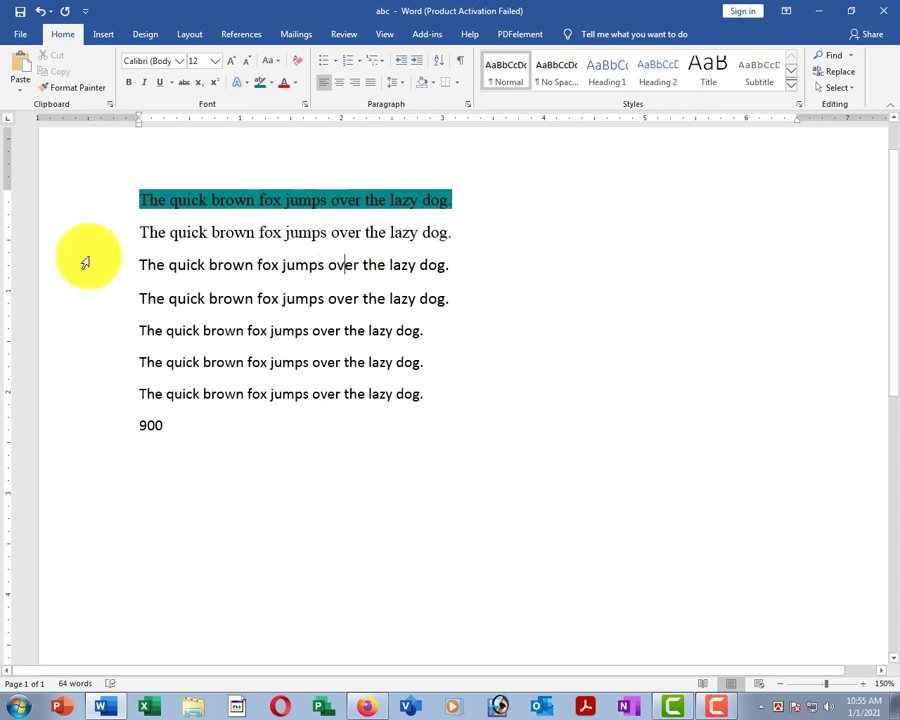
# Change the first sentence's highlight from teal to black.
pyautogui.click(54, 205)
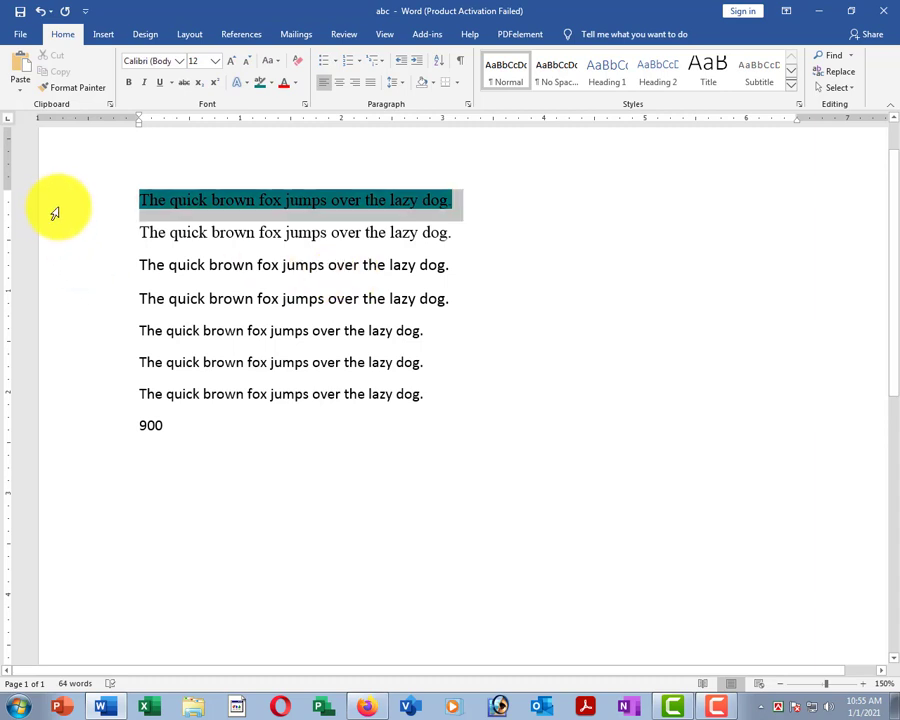
pyautogui.click(274, 85)
pyautogui.click(348, 146)
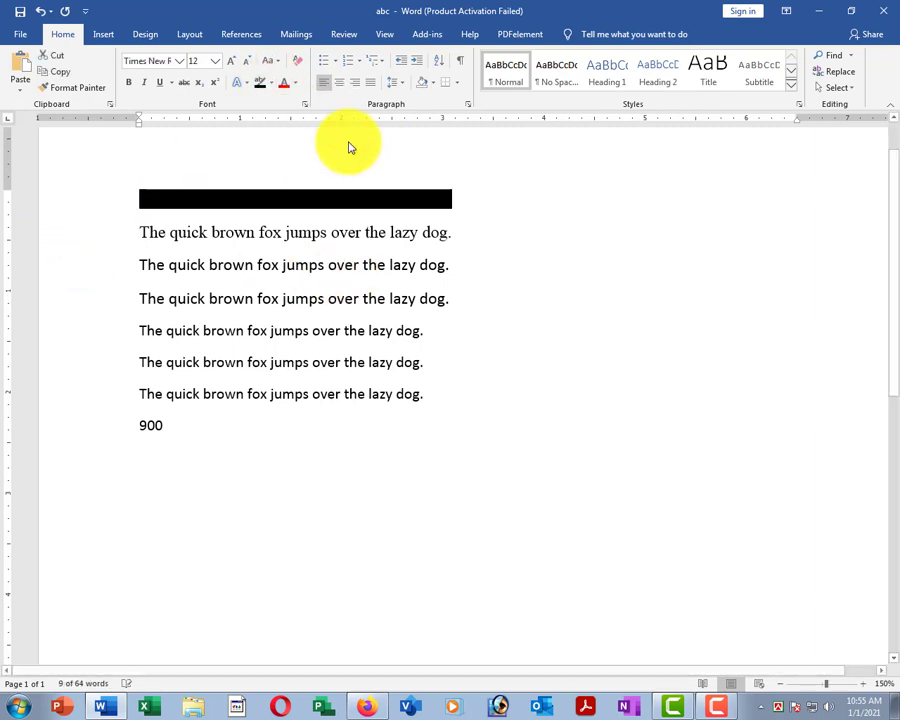
pyautogui.click(297, 267)
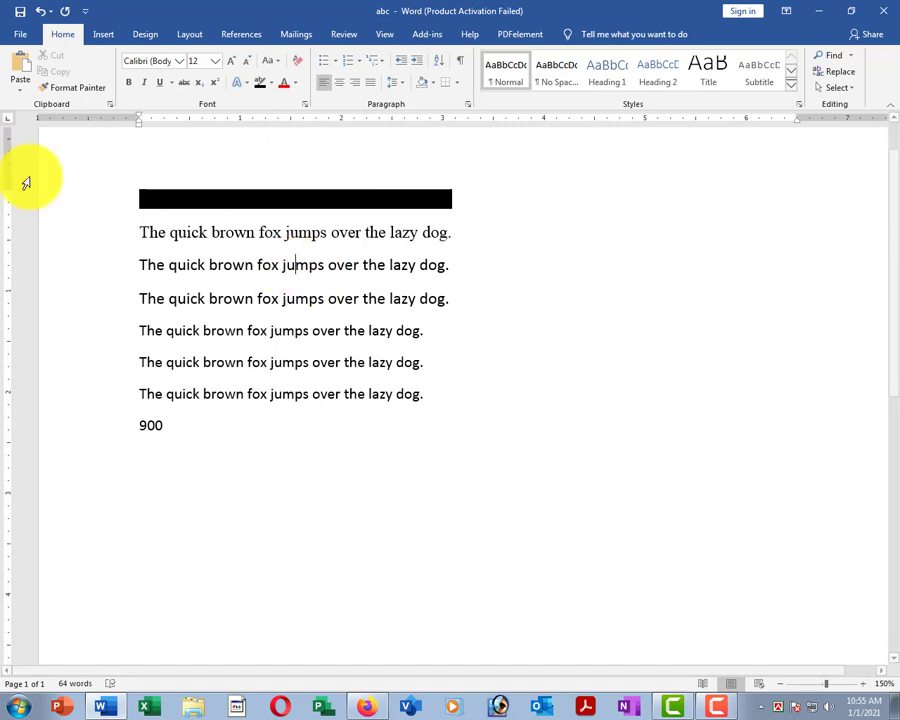
pyautogui.click(75, 203)
pyautogui.click(75, 203)
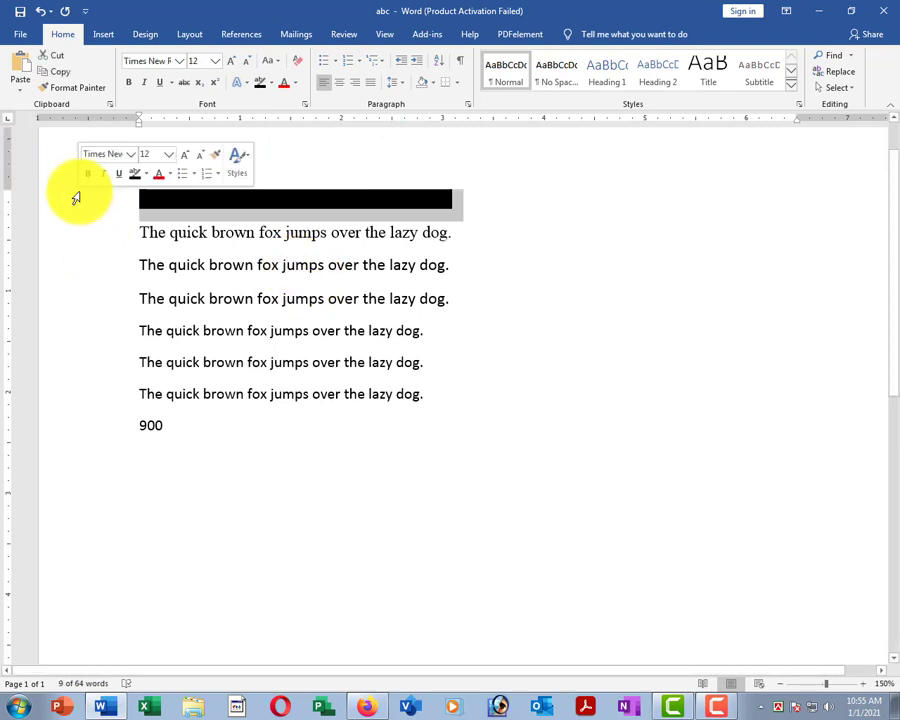
# Set the black-highlighted first sentence's font colour to white.
pyautogui.click(296, 84)
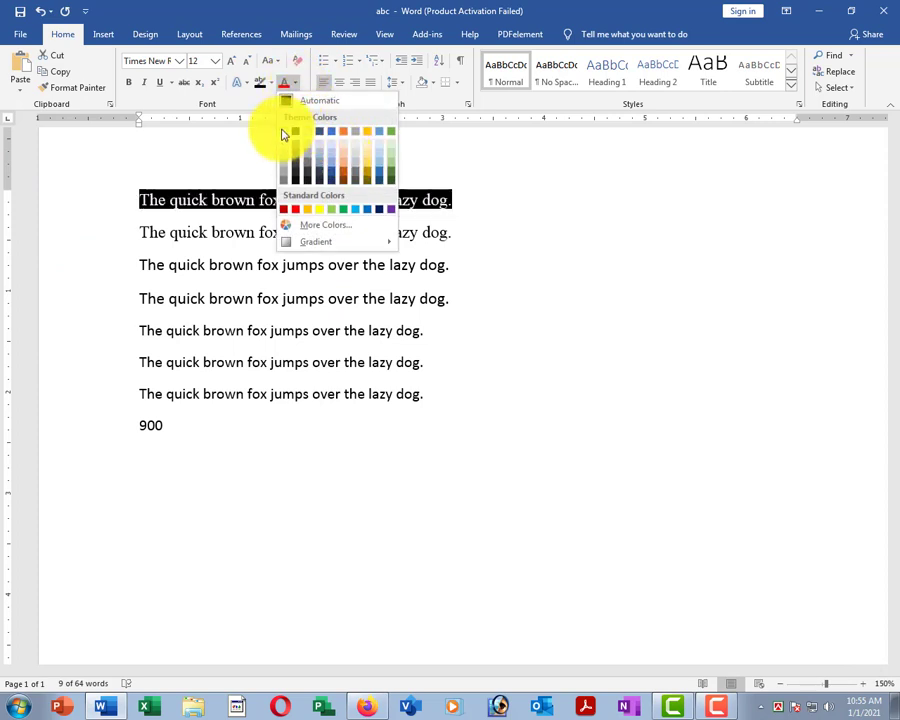
pyautogui.click(285, 132)
pyautogui.click(243, 317)
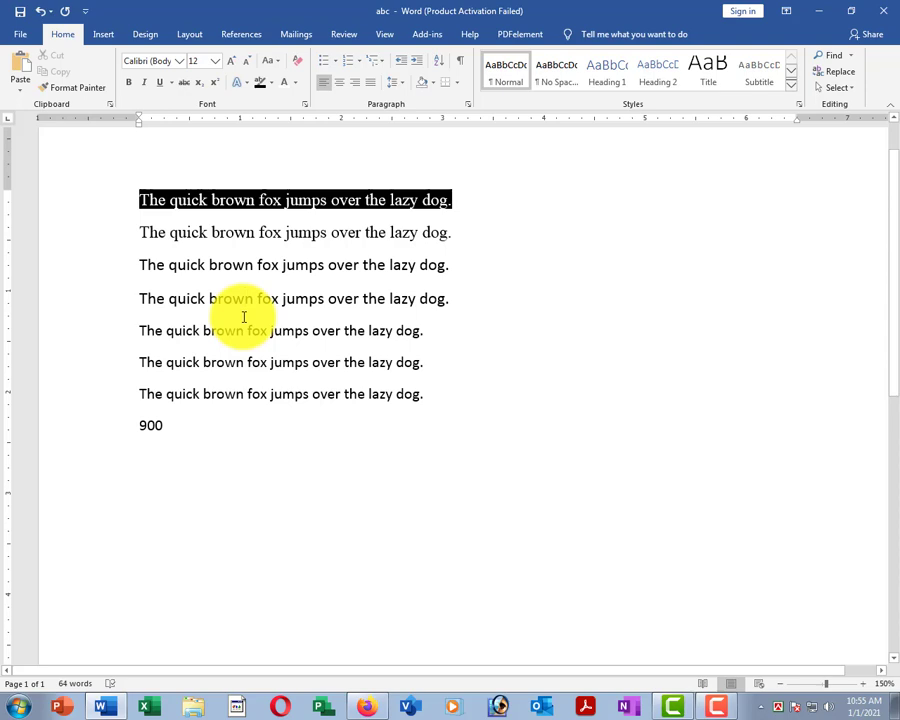
pyautogui.scroll(8, 282, 366)
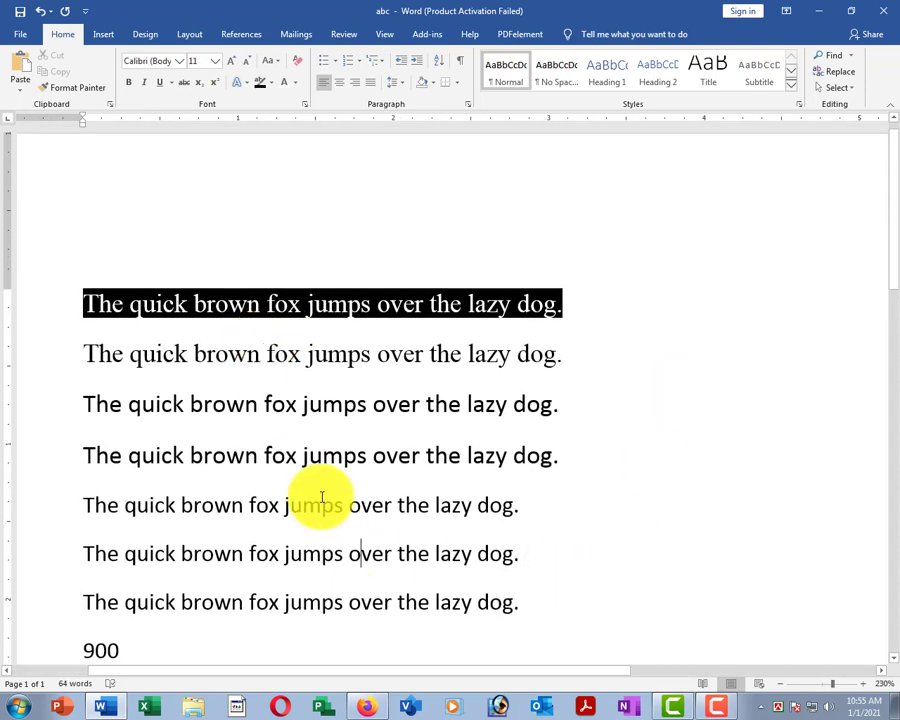
pyautogui.click(242, 421)
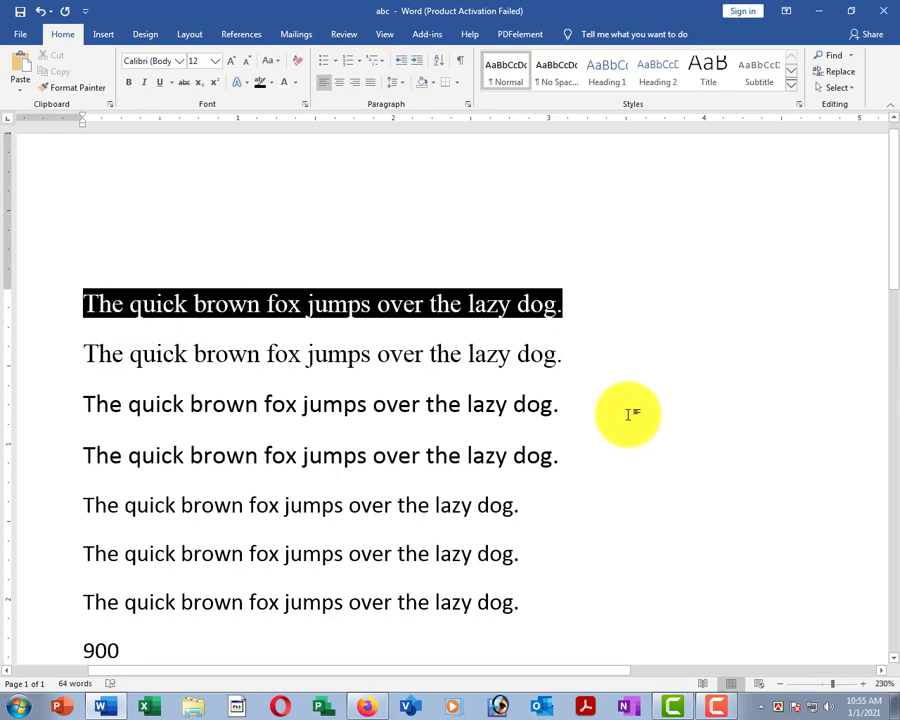
pyautogui.scroll(-2, 632, 358)
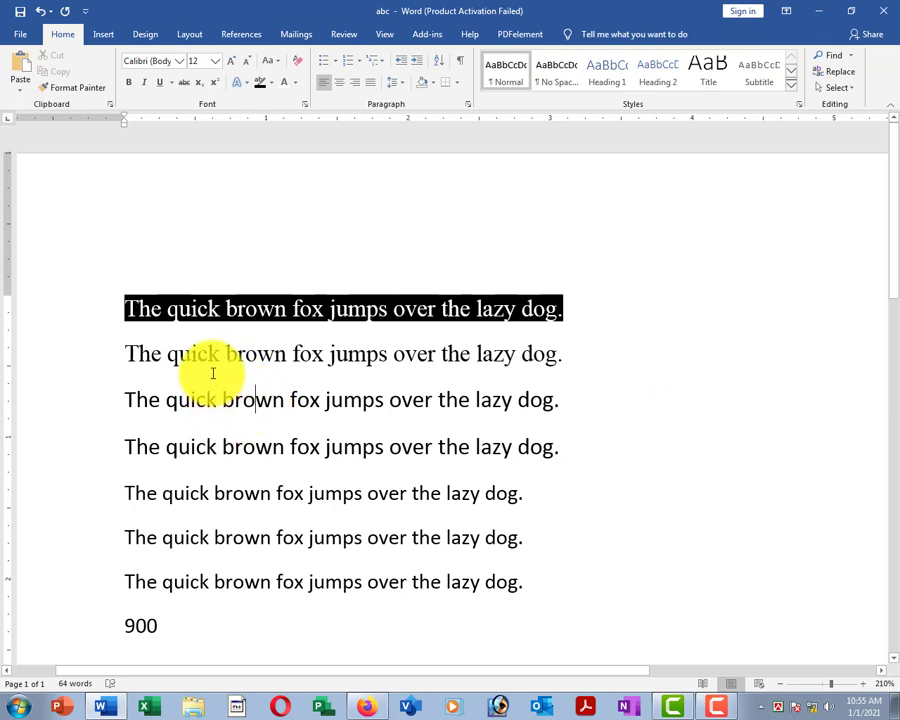
# Remove the first sentence's highlight with No Color, then highlight it black again.
pyautogui.click(42, 310)
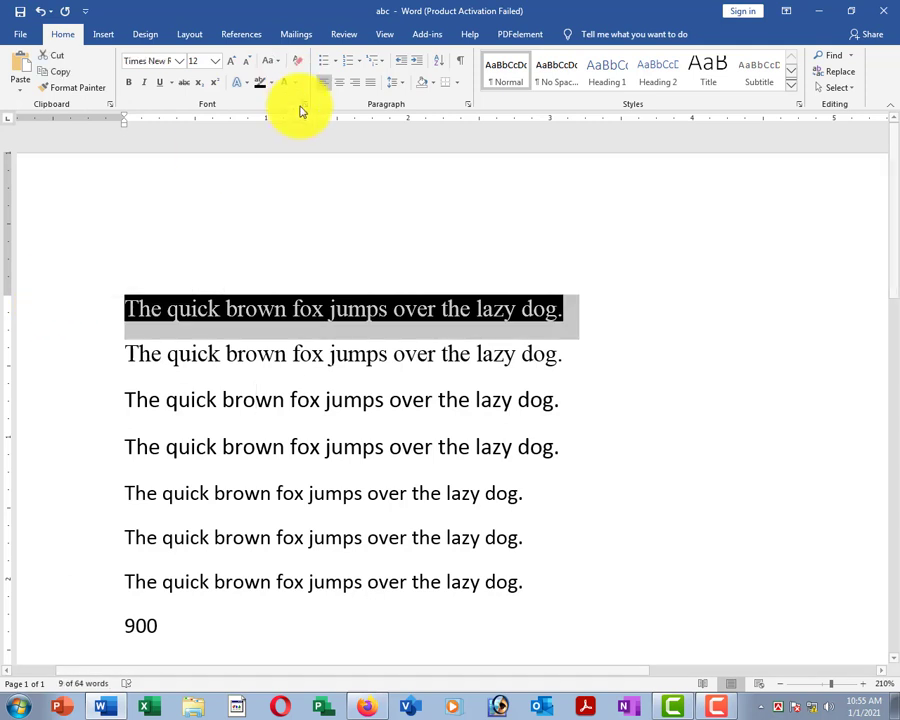
pyautogui.click(276, 85)
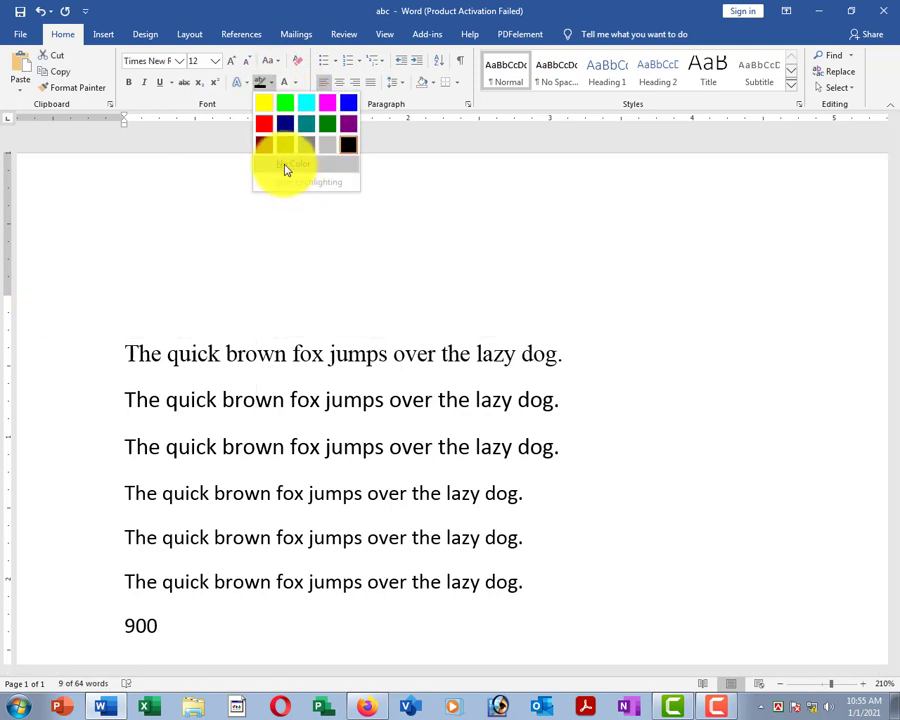
pyautogui.click(284, 174)
pyautogui.click(240, 447)
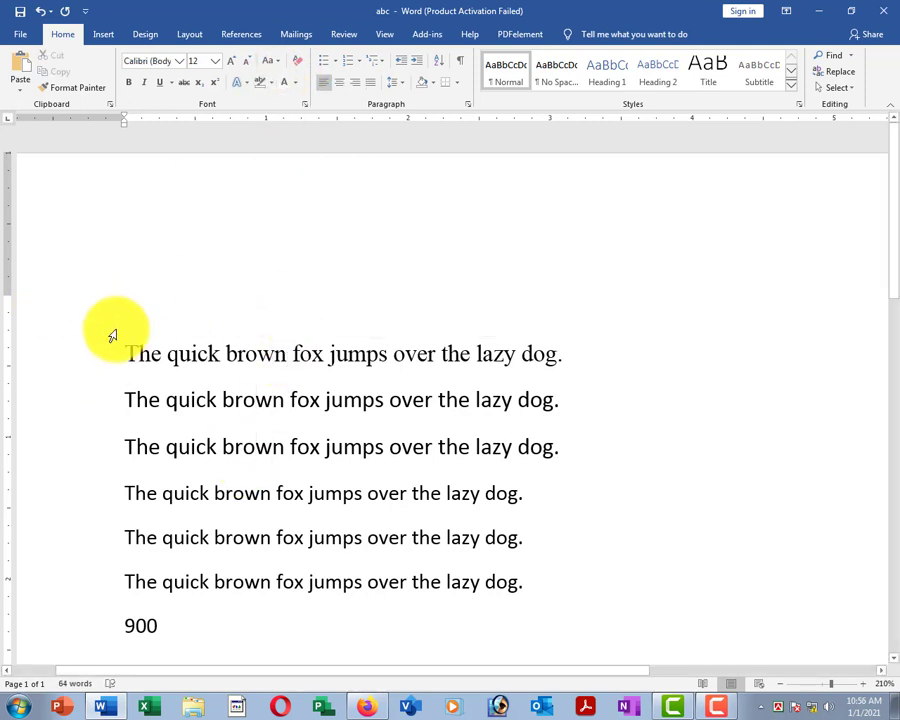
pyautogui.click(38, 362)
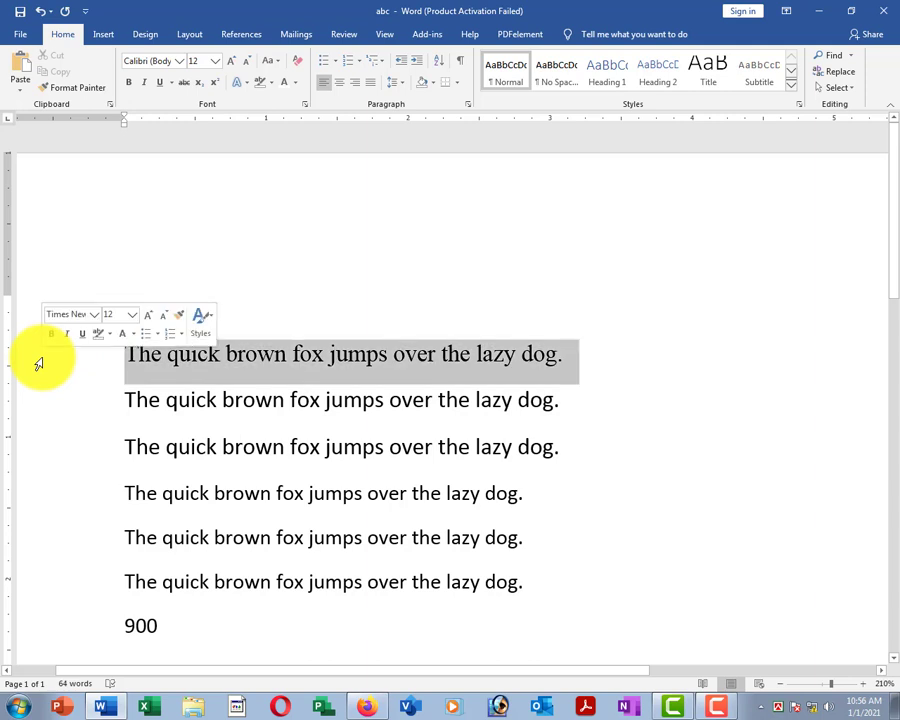
pyautogui.click(274, 85)
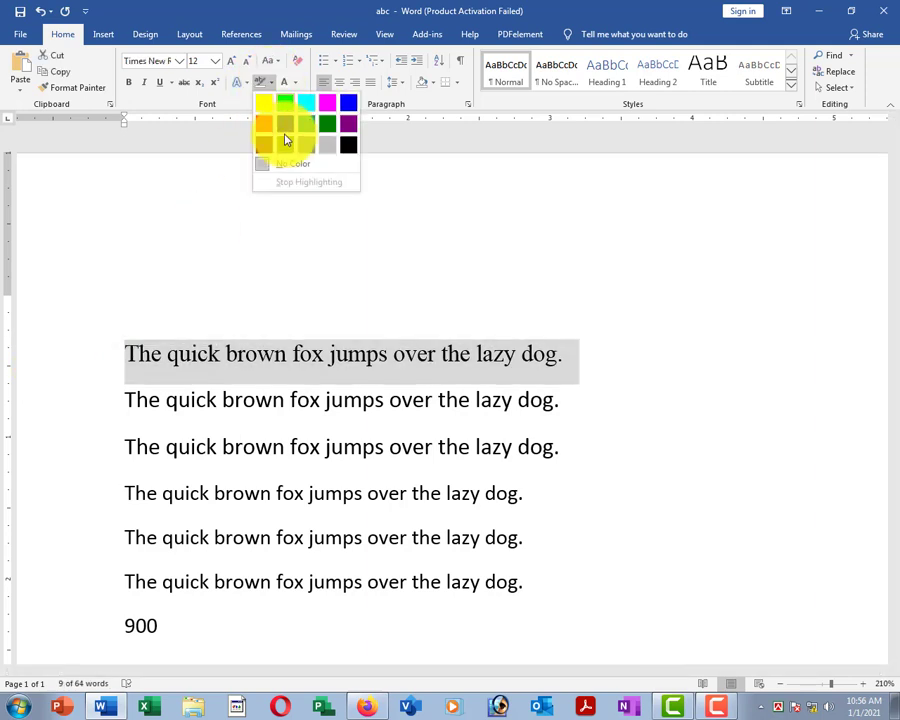
pyautogui.click(349, 148)
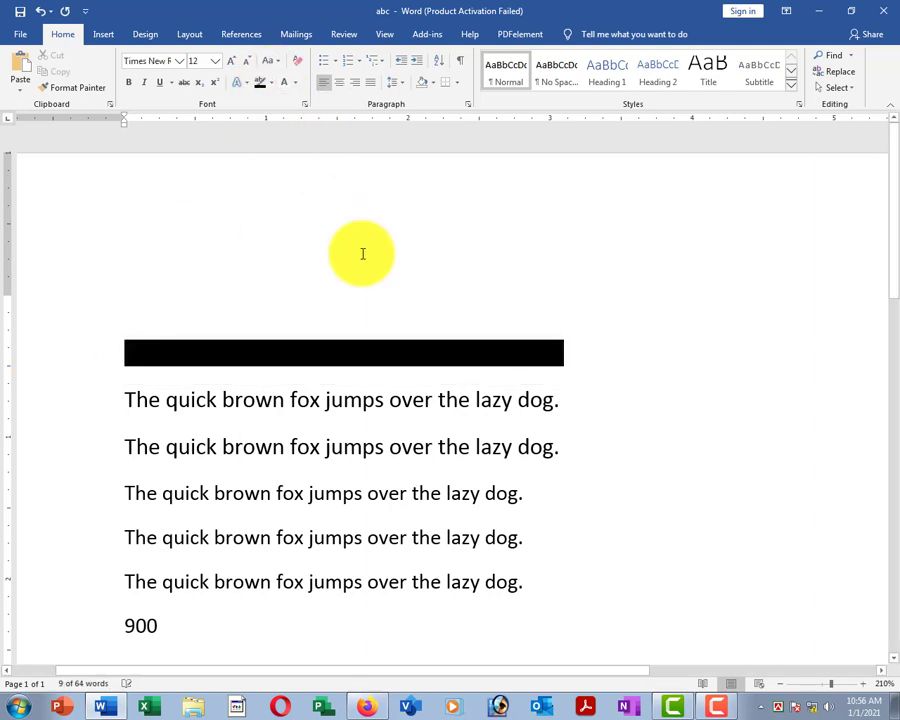
pyautogui.click(345, 427)
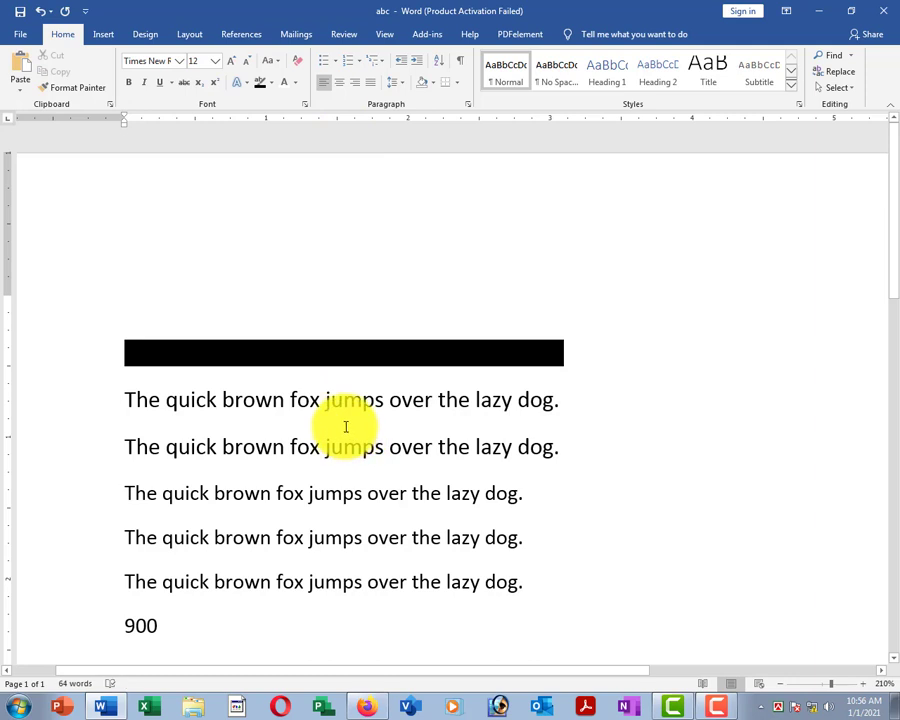
pyautogui.click(26, 355)
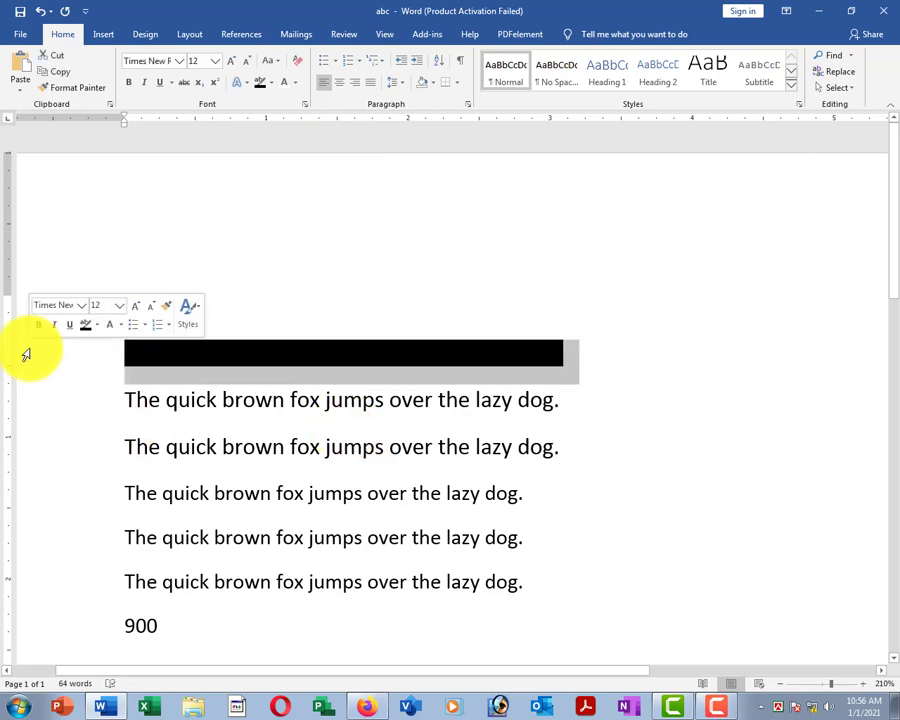
pyautogui.click(296, 83)
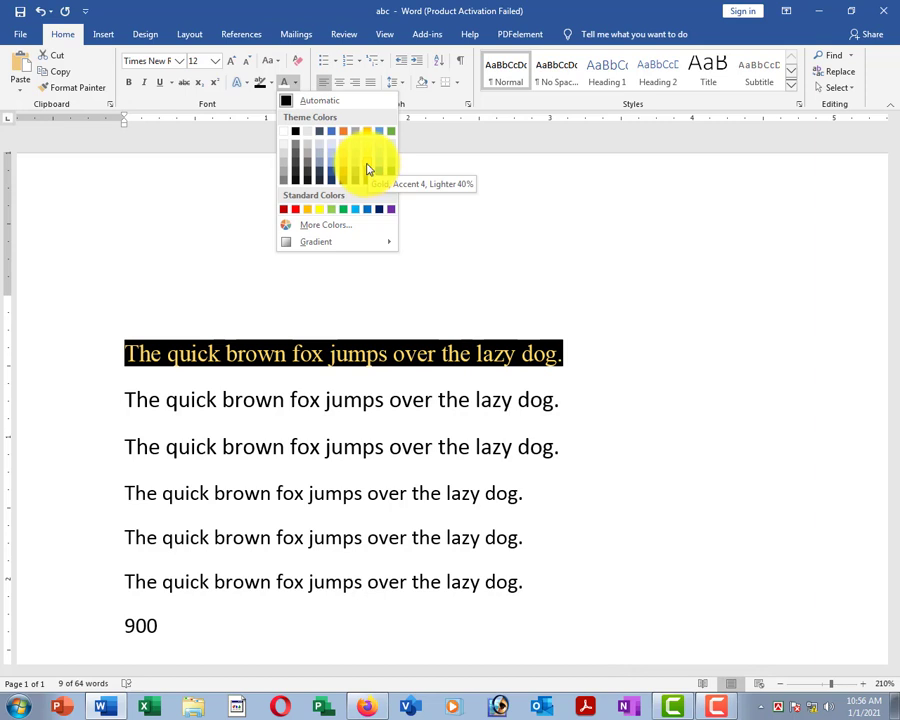
# Make the black-highlighted first sentence's text white.
pyautogui.click(286, 135)
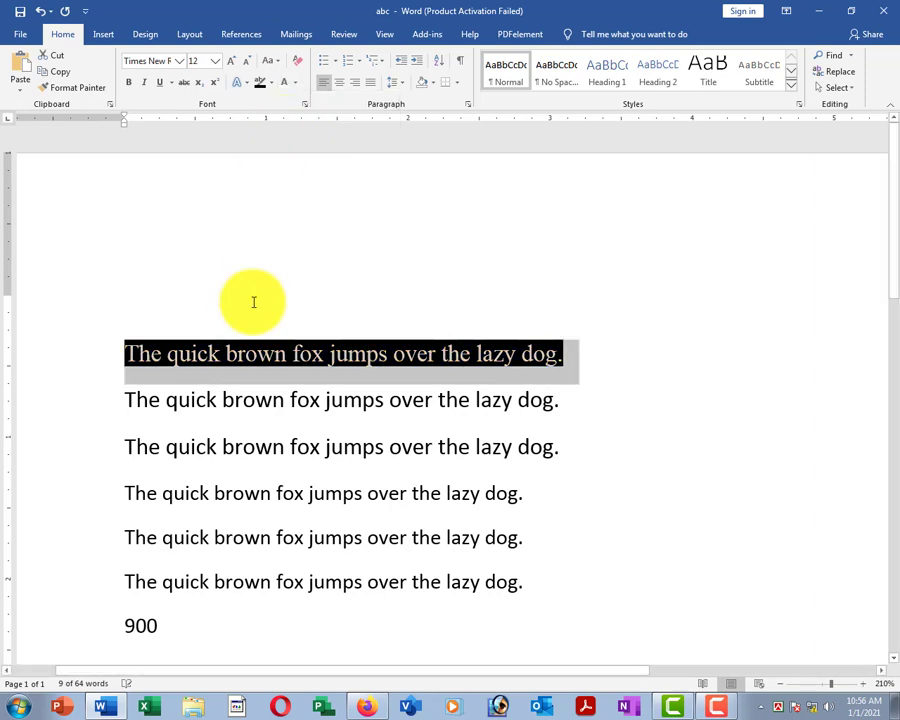
pyautogui.click(272, 400)
pyautogui.scroll(-4, 268, 440)
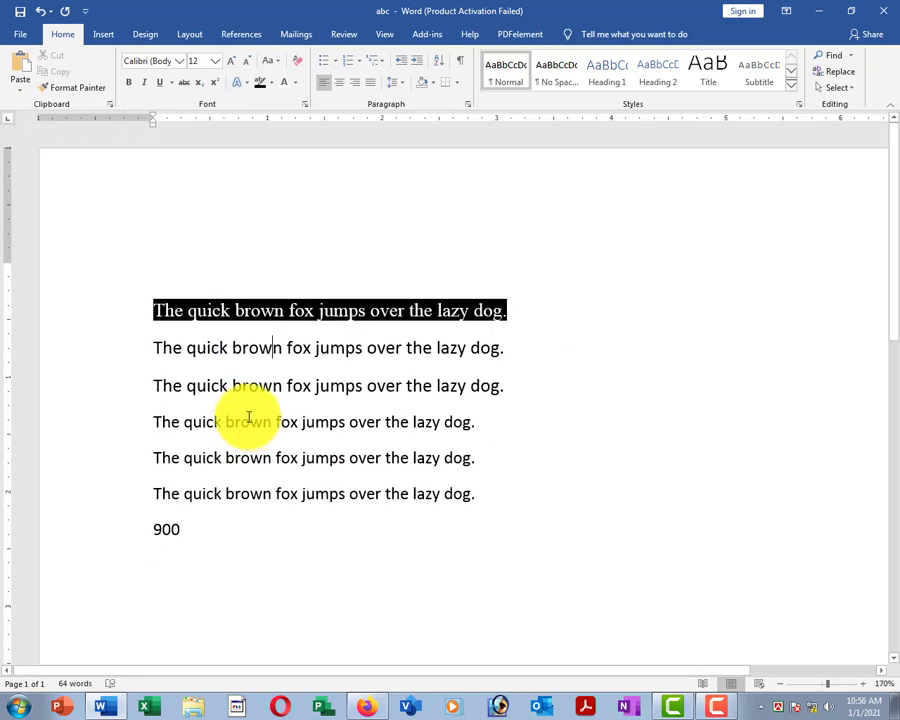
pyautogui.click(234, 346)
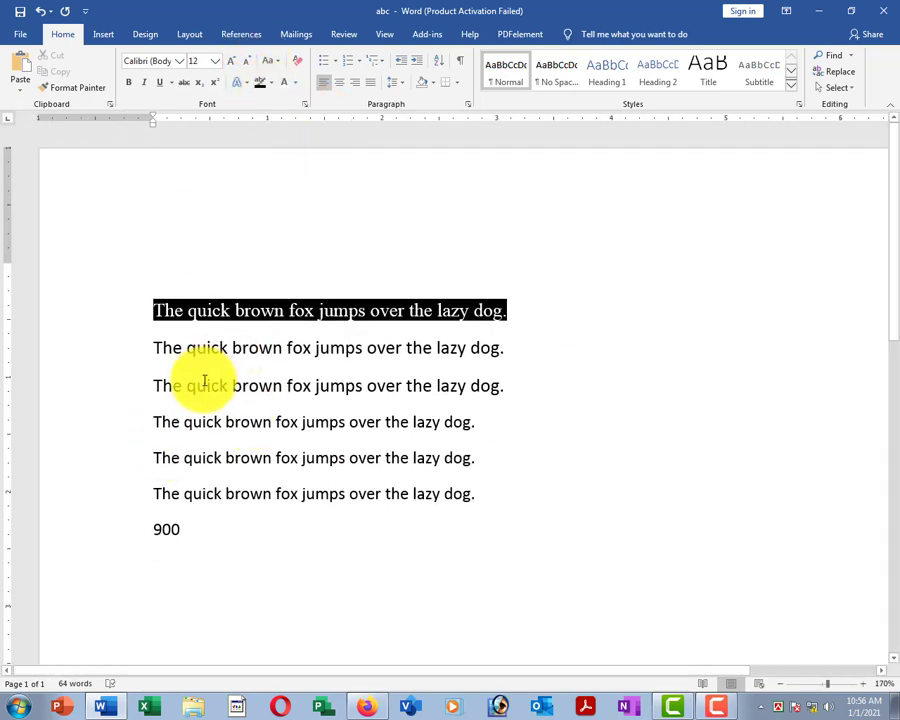
pyautogui.scroll(2, 204, 383)
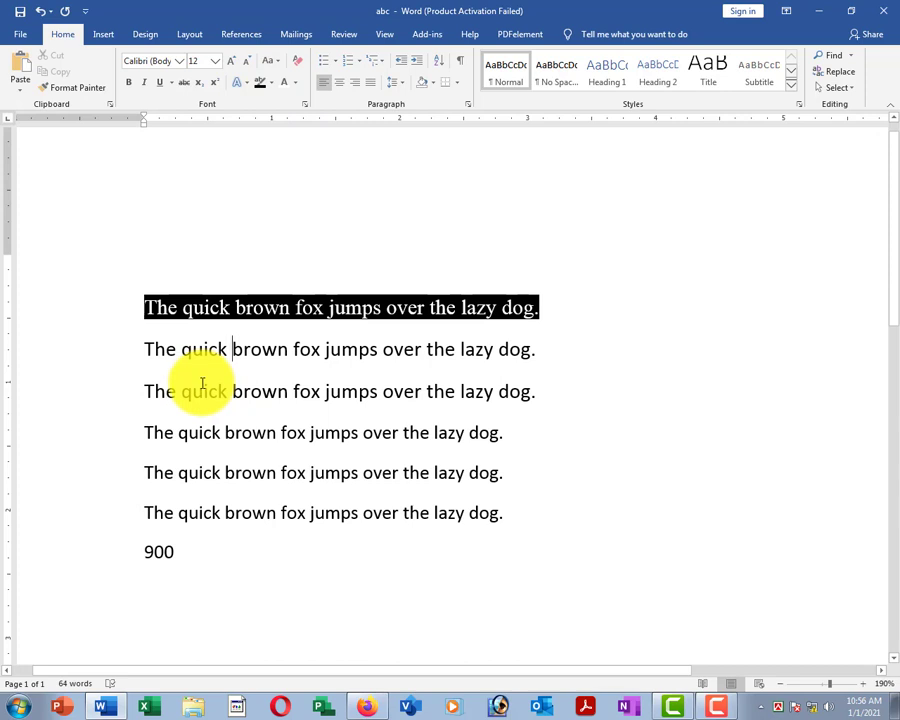
# Try a blue highlight on the first sentence, then remove it with No Color.
pyautogui.click(178, 430)
pyautogui.click(70, 310)
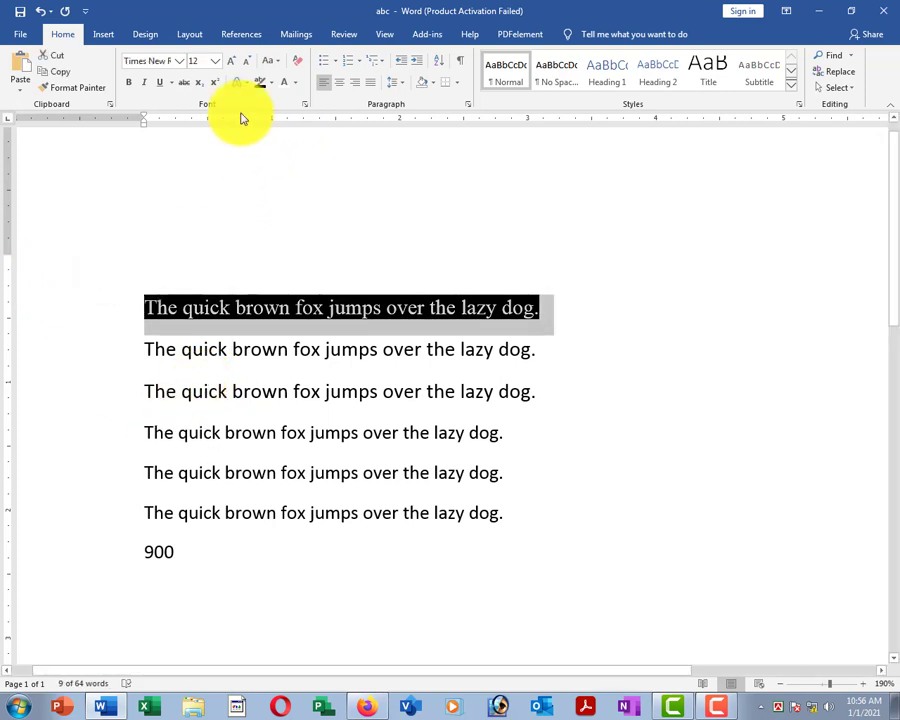
pyautogui.click(272, 84)
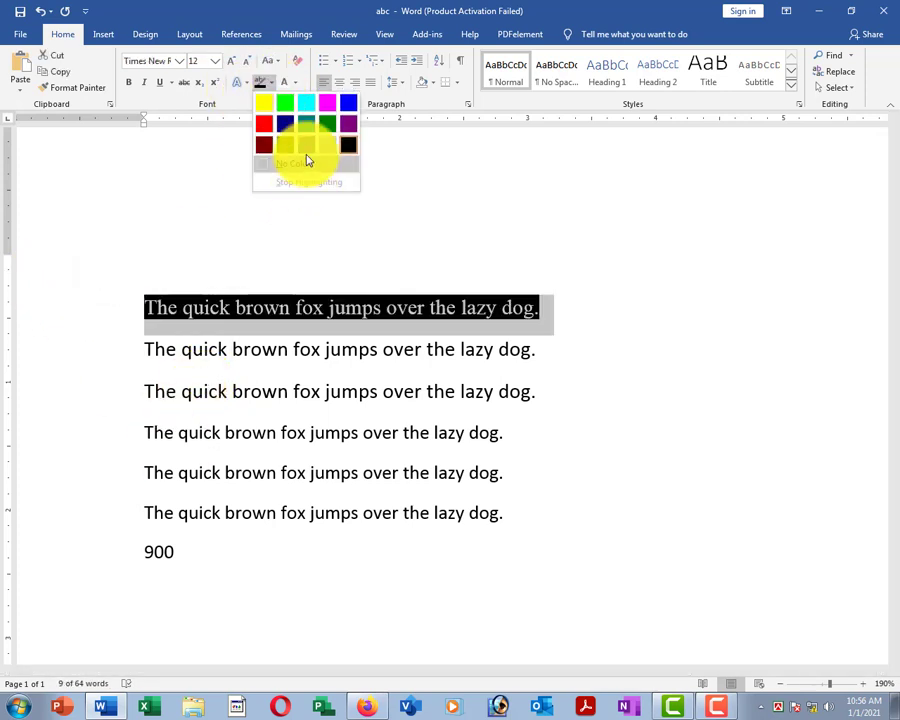
pyautogui.click(346, 106)
pyautogui.click(310, 406)
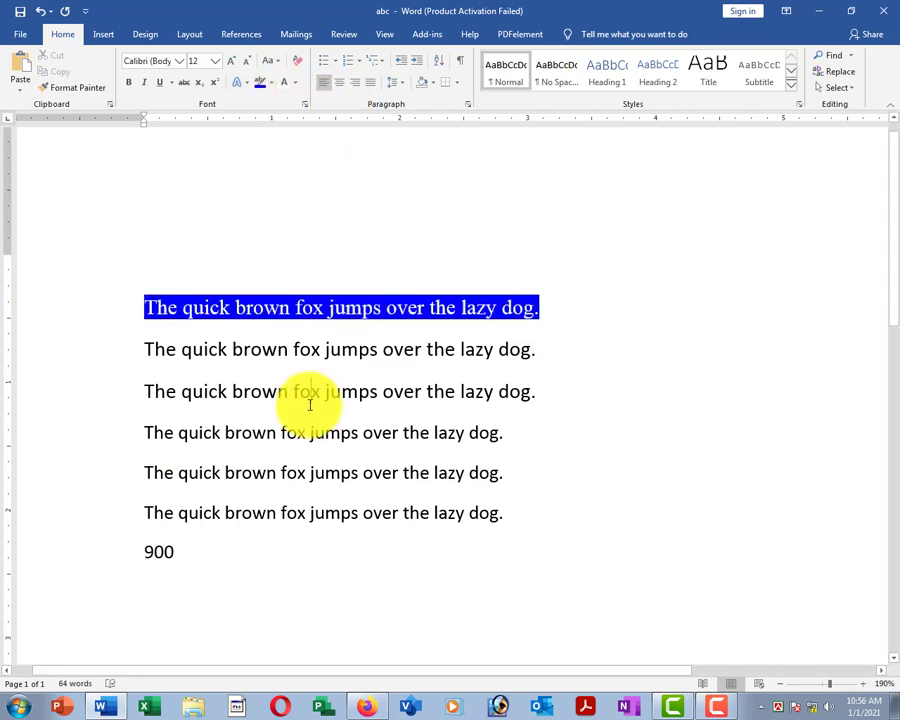
pyautogui.click(76, 295)
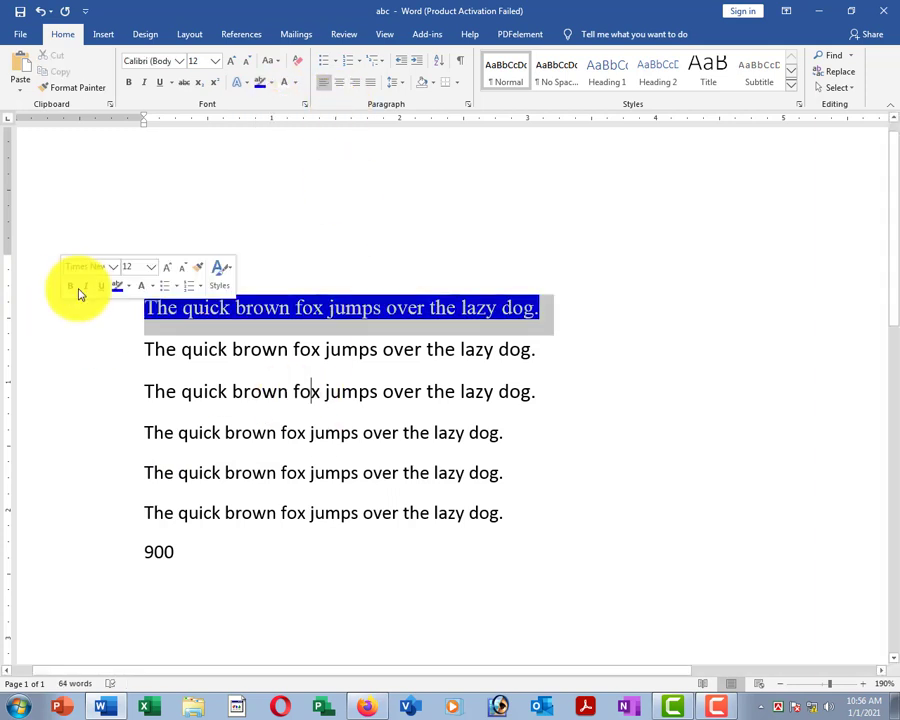
pyautogui.click(271, 83)
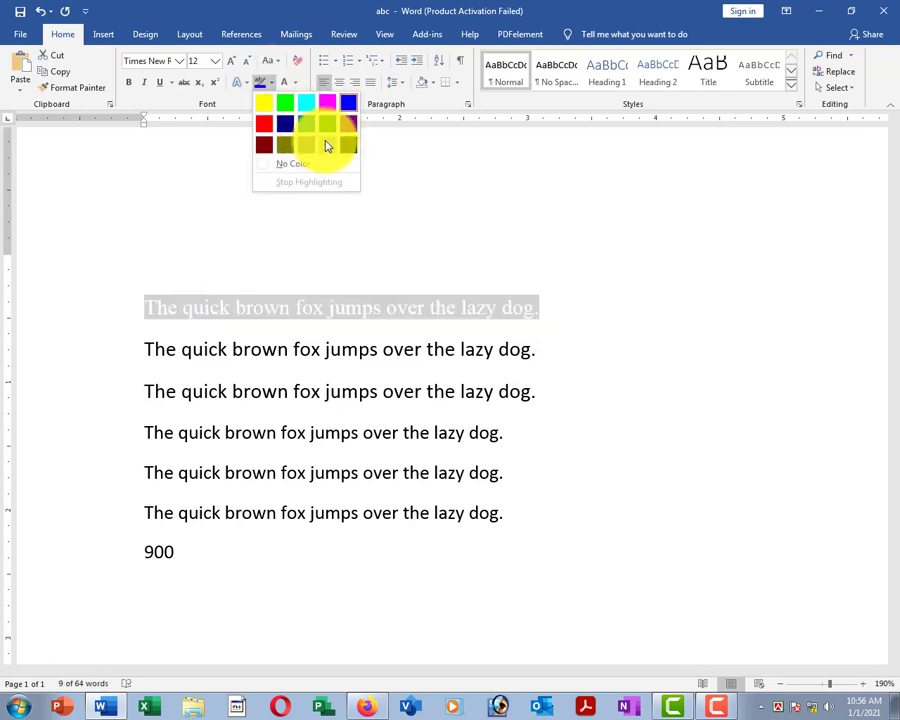
pyautogui.click(268, 168)
pyautogui.click(303, 309)
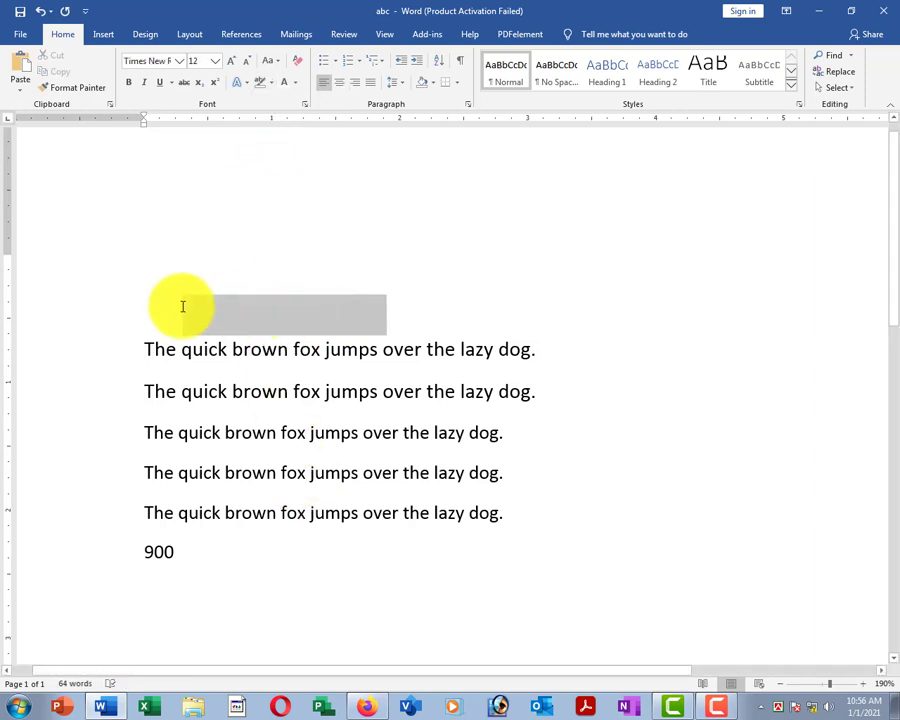
pyautogui.click(226, 392)
# Reset the first sentence's font colour to Automatic.
pyautogui.click(72, 310)
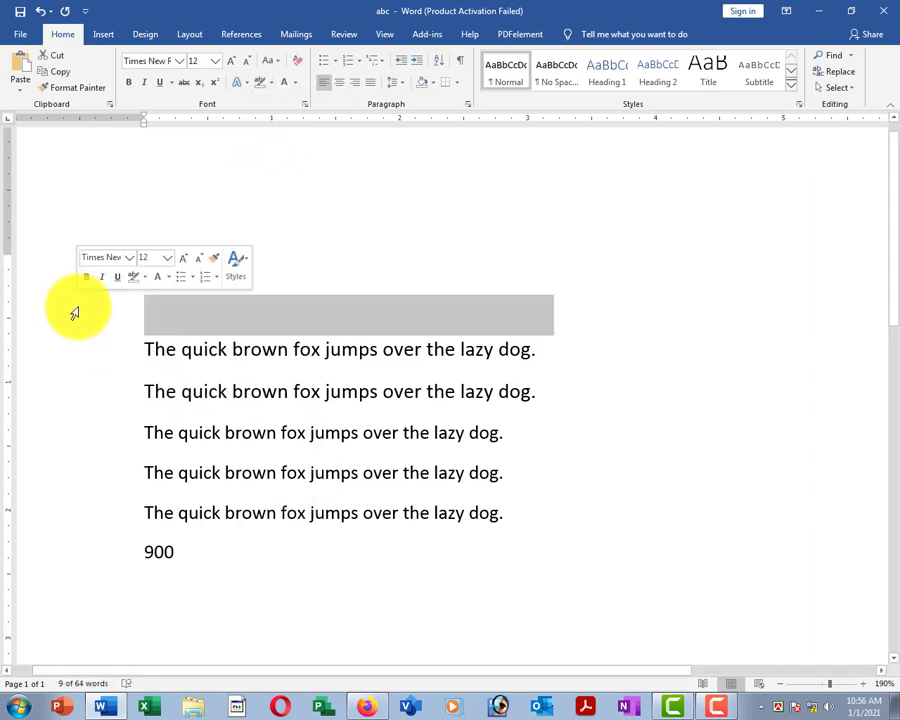
pyautogui.click(350, 512)
pyautogui.moveTo(190, 305); pyautogui.dragTo(503, 305)
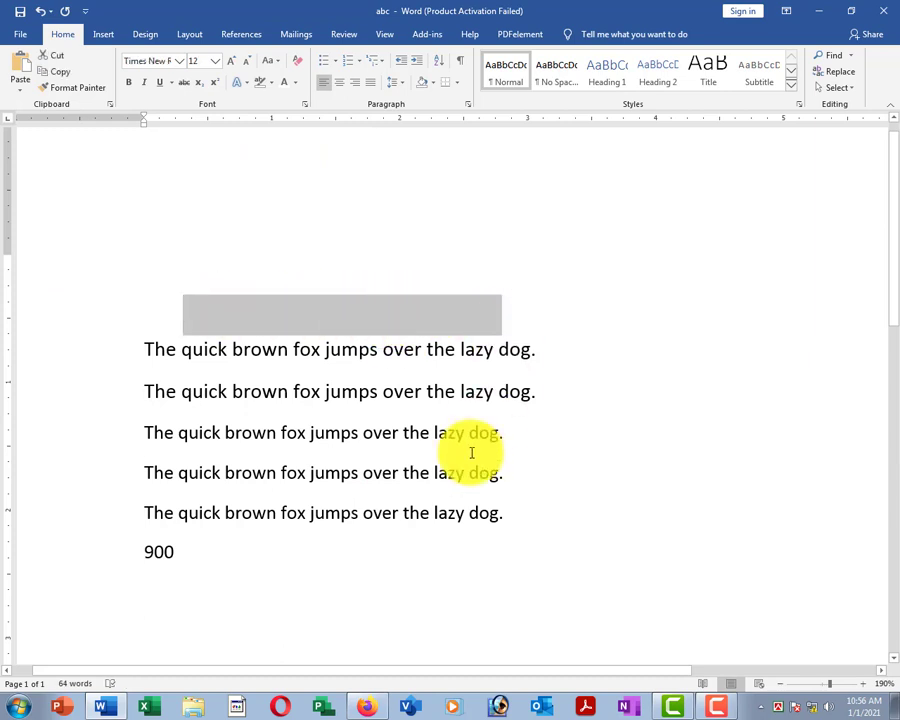
pyautogui.click(62, 304)
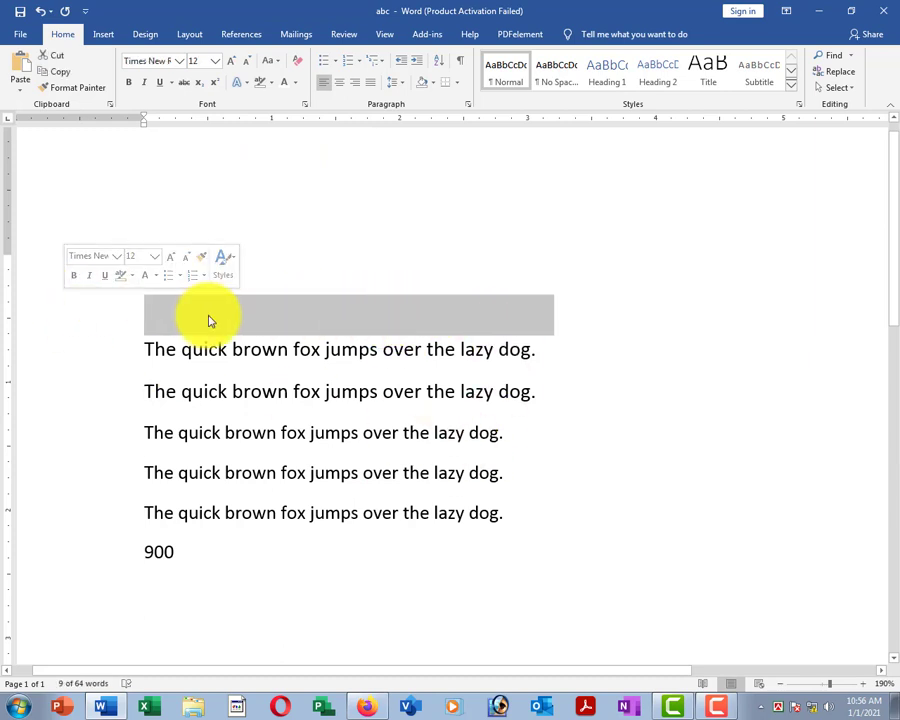
pyautogui.click(296, 84)
pyautogui.click(322, 104)
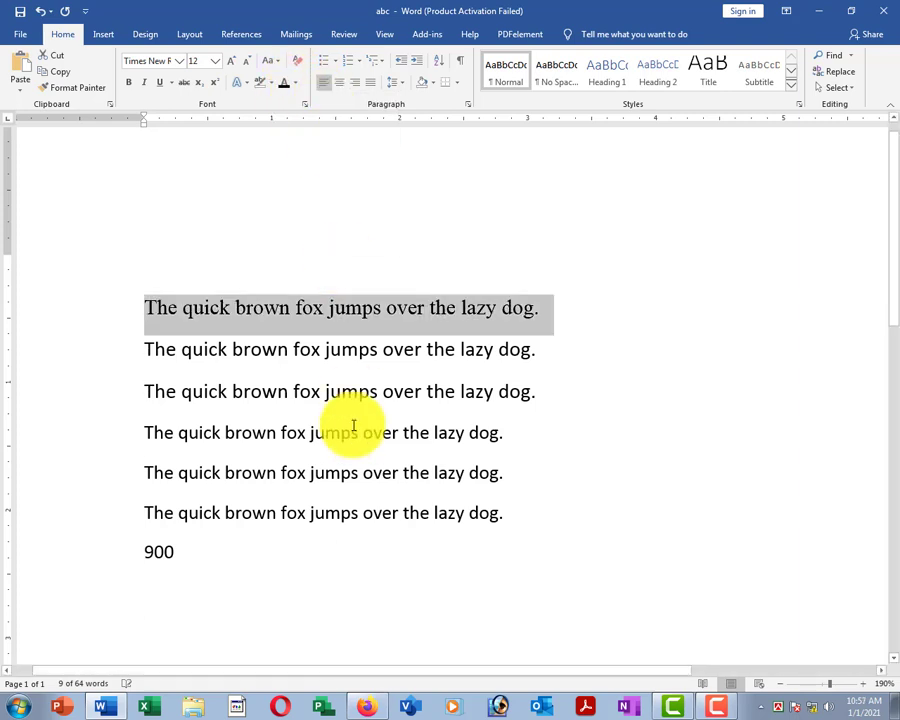
pyautogui.click(348, 428)
pyautogui.click(102, 310)
pyautogui.click(295, 393)
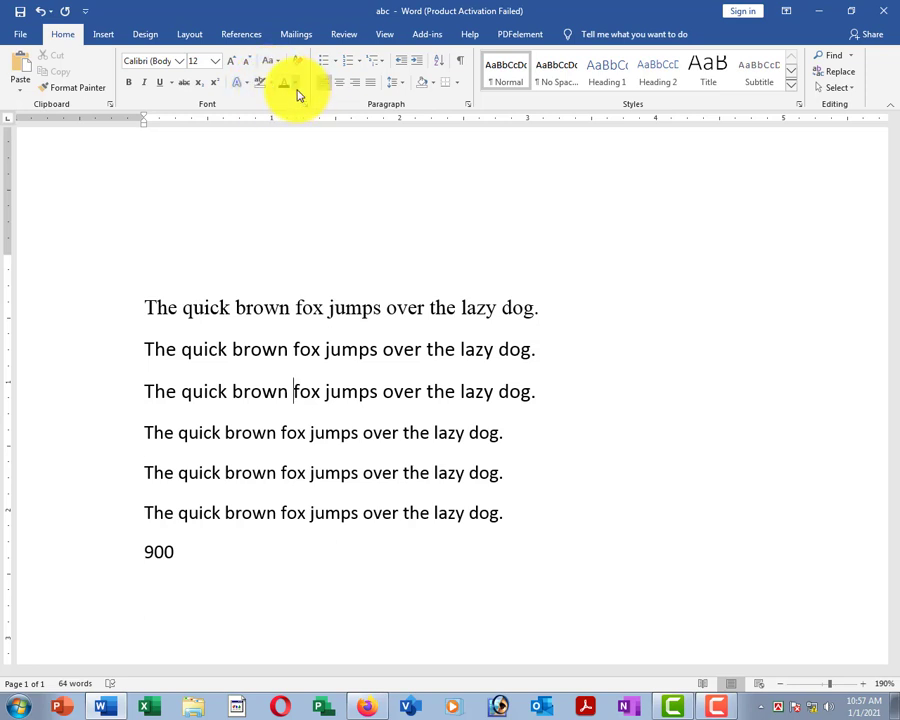
# Set Font Color to red for line 1, dark blue for line 2, green for line 3.
pyautogui.click(56, 304)
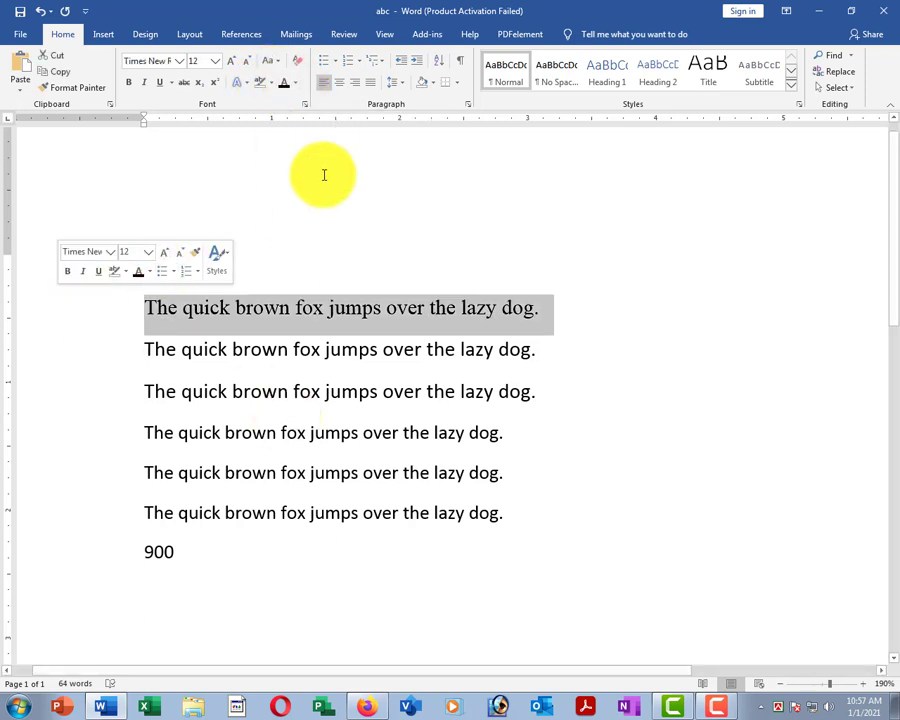
pyautogui.click(296, 84)
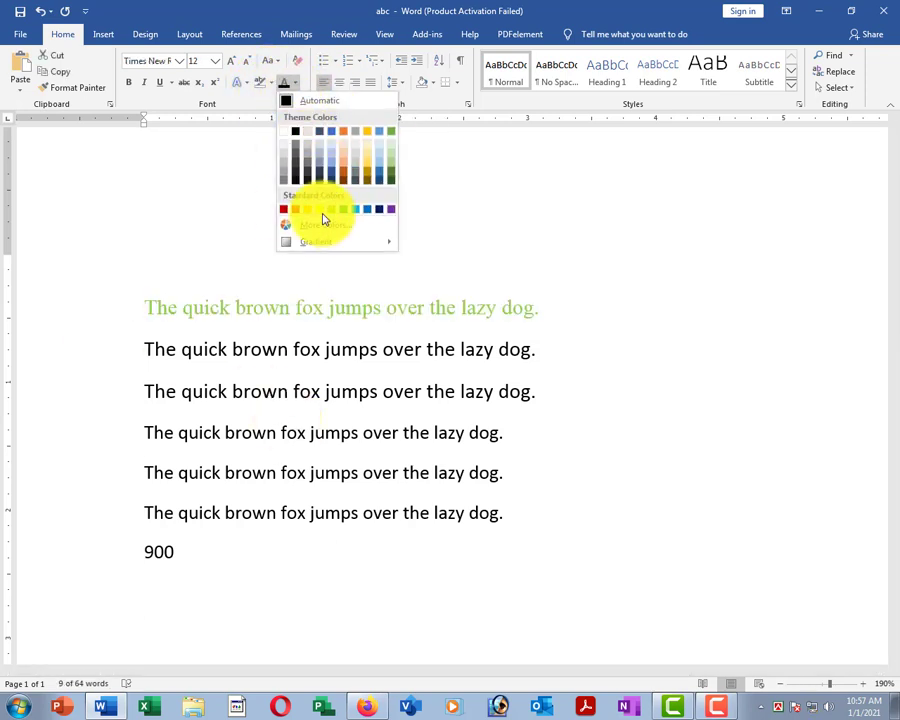
pyautogui.click(292, 209)
pyautogui.click(245, 448)
pyautogui.click(74, 356)
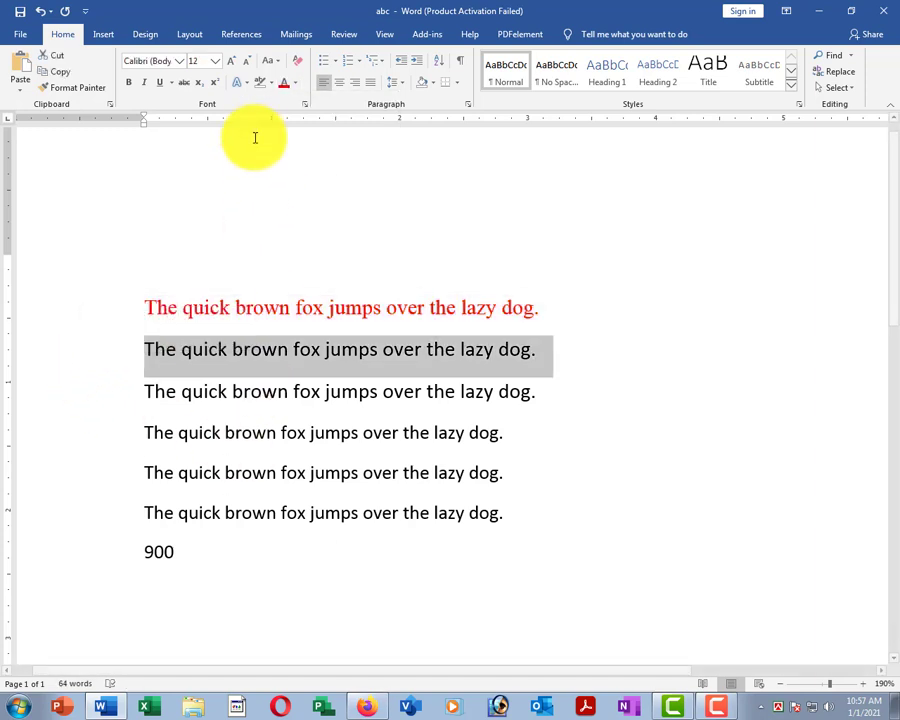
pyautogui.click(296, 84)
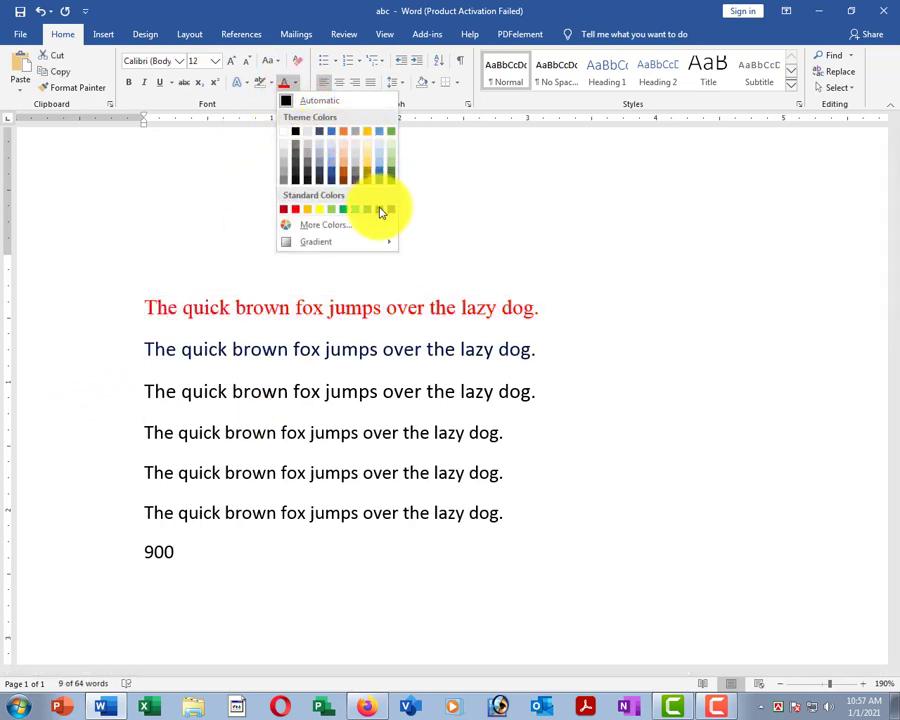
pyautogui.click(378, 207)
pyautogui.click(325, 432)
pyautogui.click(100, 390)
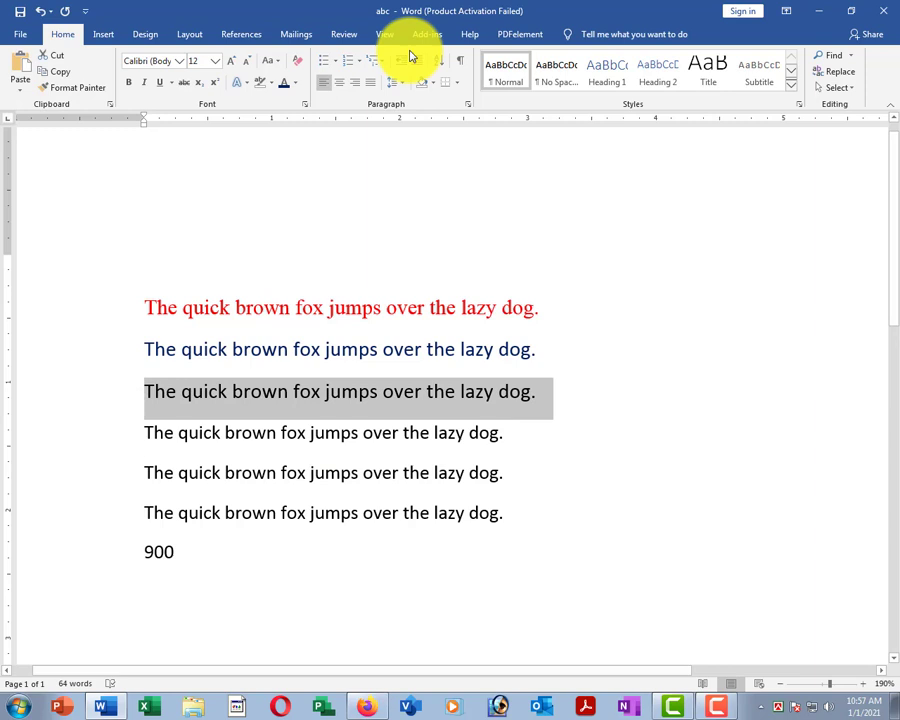
pyautogui.click(296, 84)
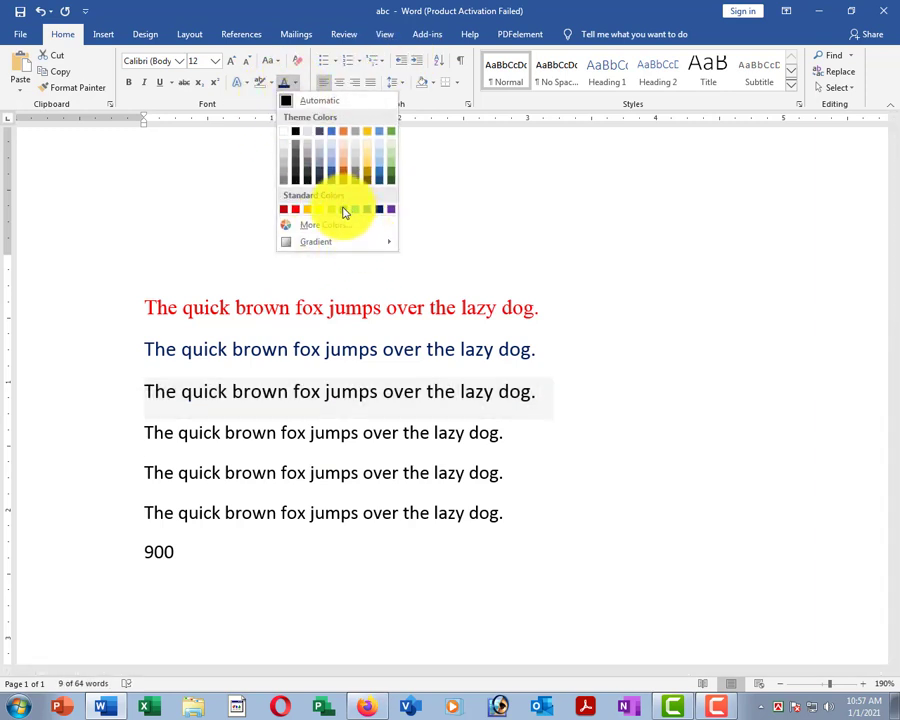
pyautogui.click(344, 207)
pyautogui.click(332, 432)
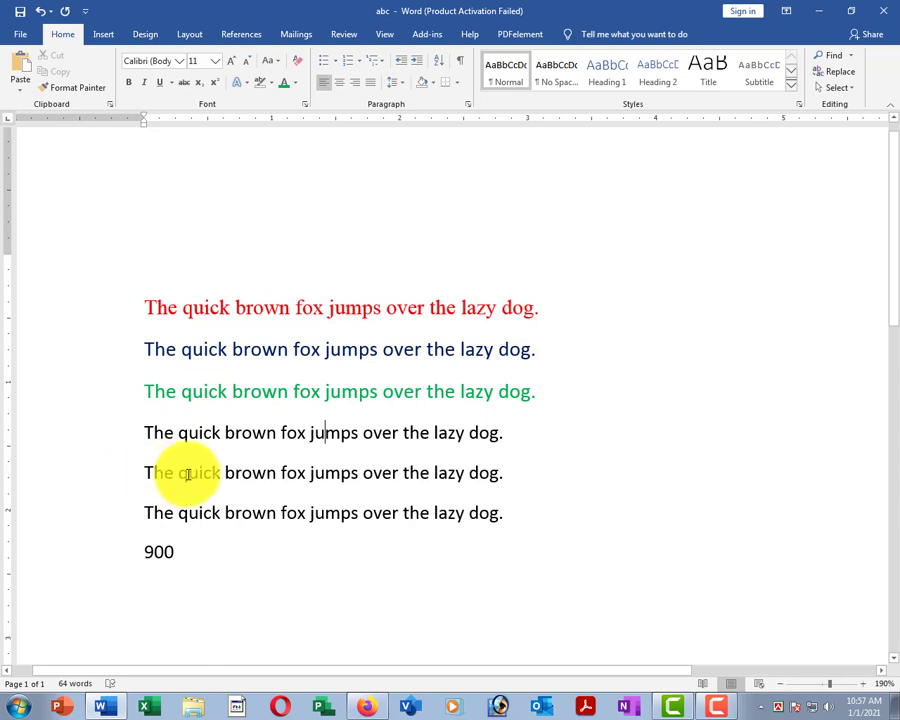
# Select the entire document text and apply Clear All Formatting.
pyautogui.moveTo(84, 254); pyautogui.dragTo(223, 618)
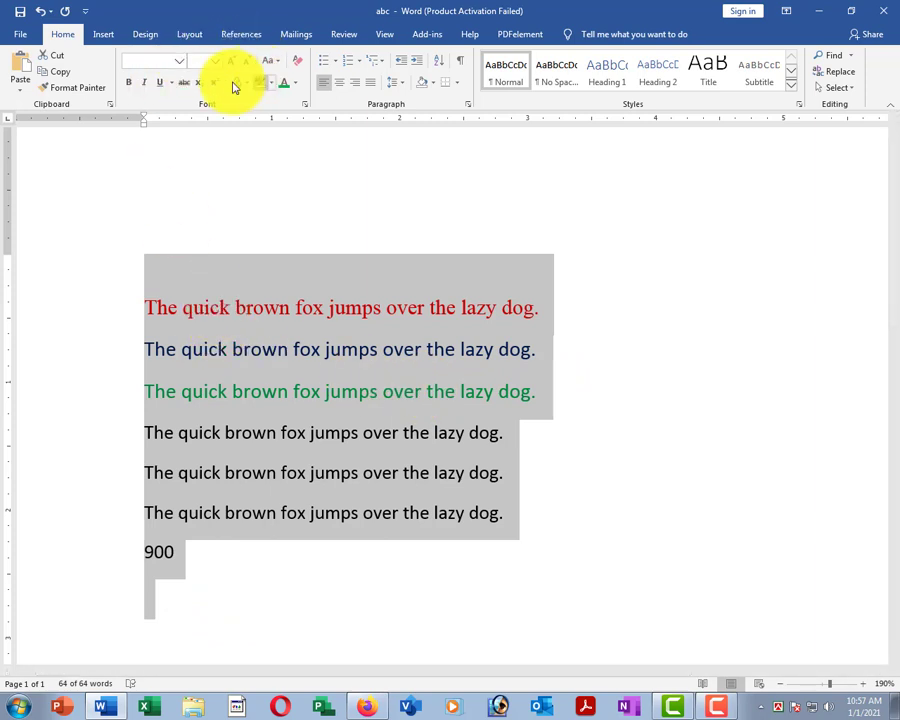
pyautogui.click(297, 61)
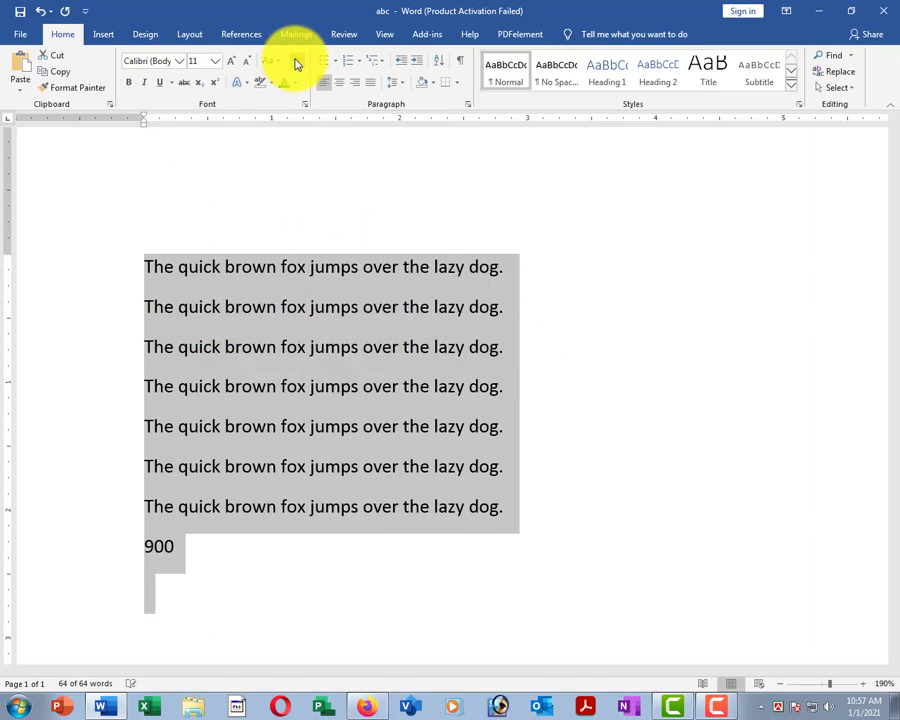
pyautogui.click(391, 391)
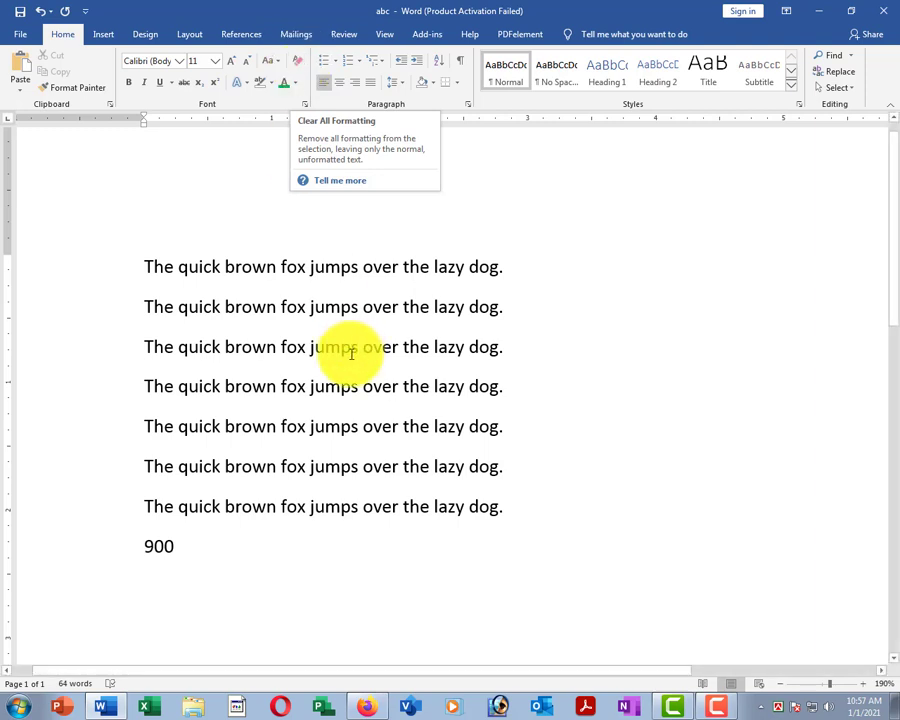
pyautogui.click(325, 307)
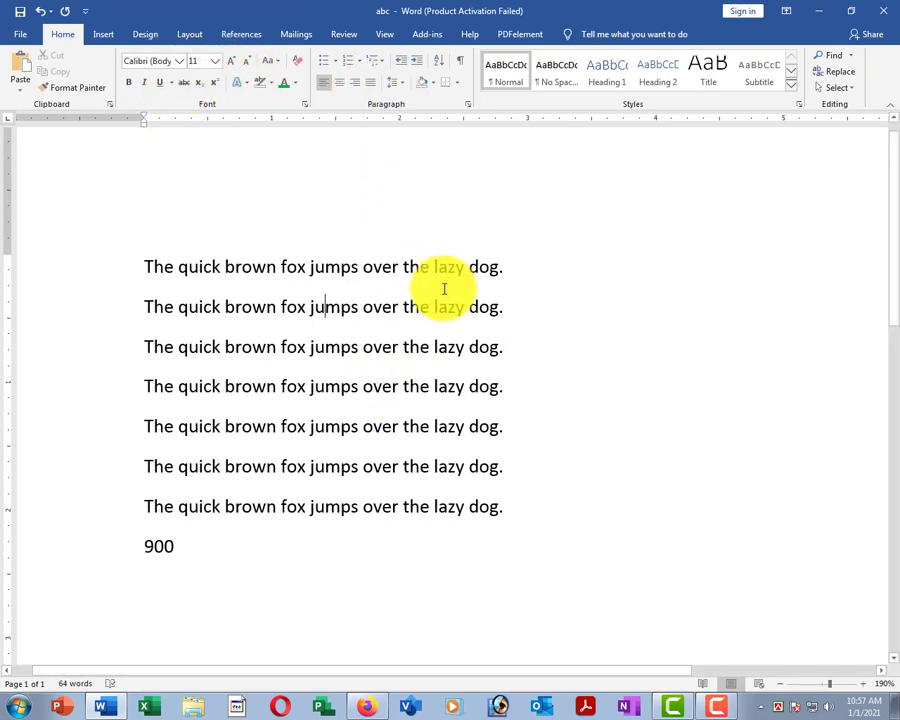
# Zoom out to 150% and select only the first two sentences from the left margin.
pyautogui.click(408, 390)
pyautogui.keyDown('ctrl'); pyautogui.scroll(-2, 416, 360); pyautogui.keyUp('ctrl')
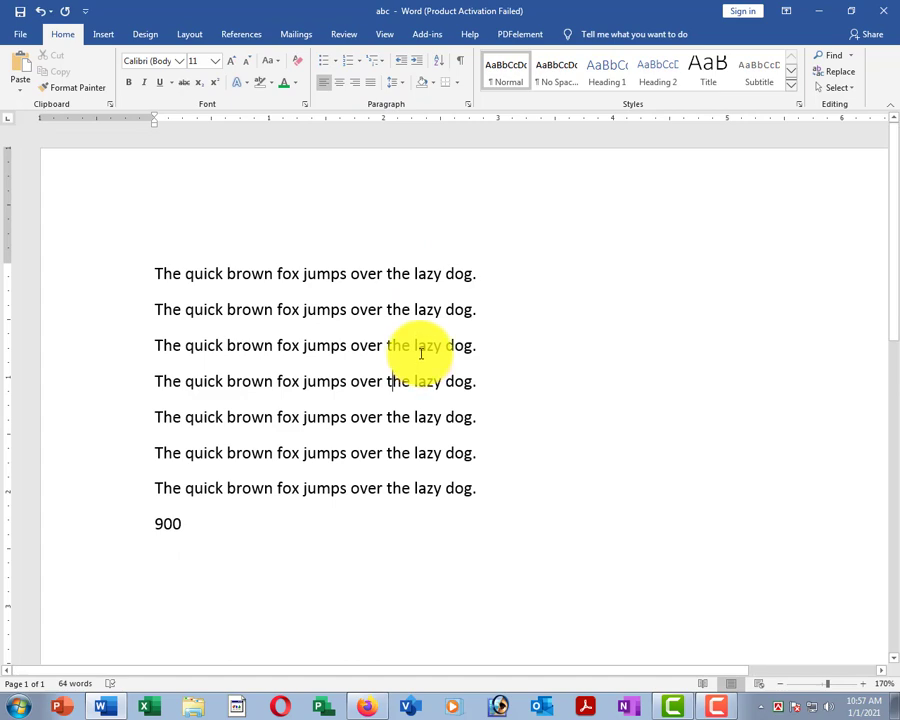
pyautogui.keyDown('ctrl'); pyautogui.scroll(-2, 421, 352); pyautogui.keyUp('ctrl')
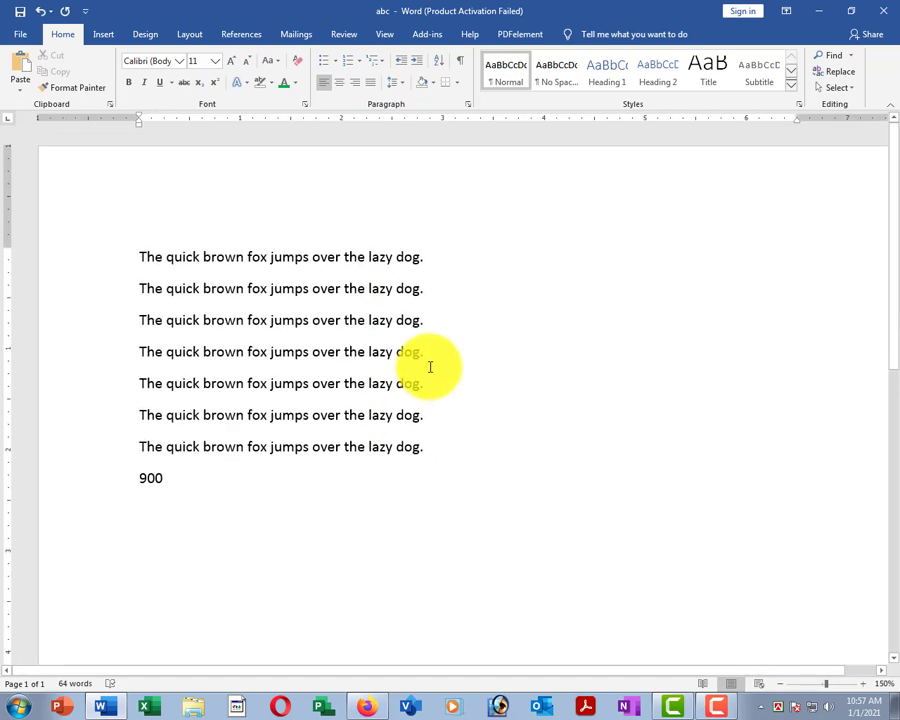
pyautogui.click(319, 352)
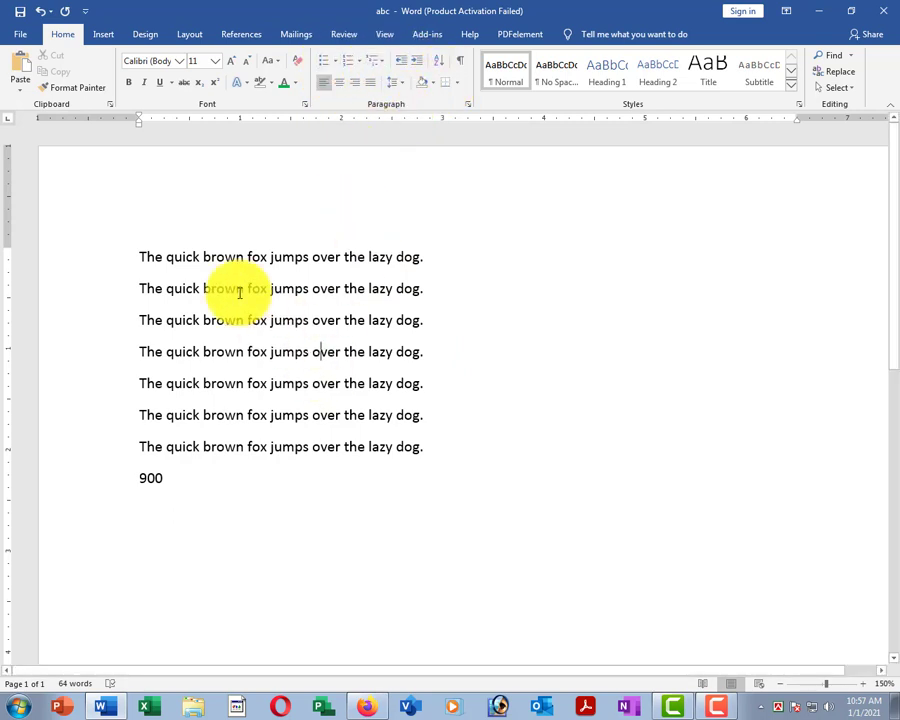
pyautogui.moveTo(112, 241); pyautogui.dragTo(144, 484)
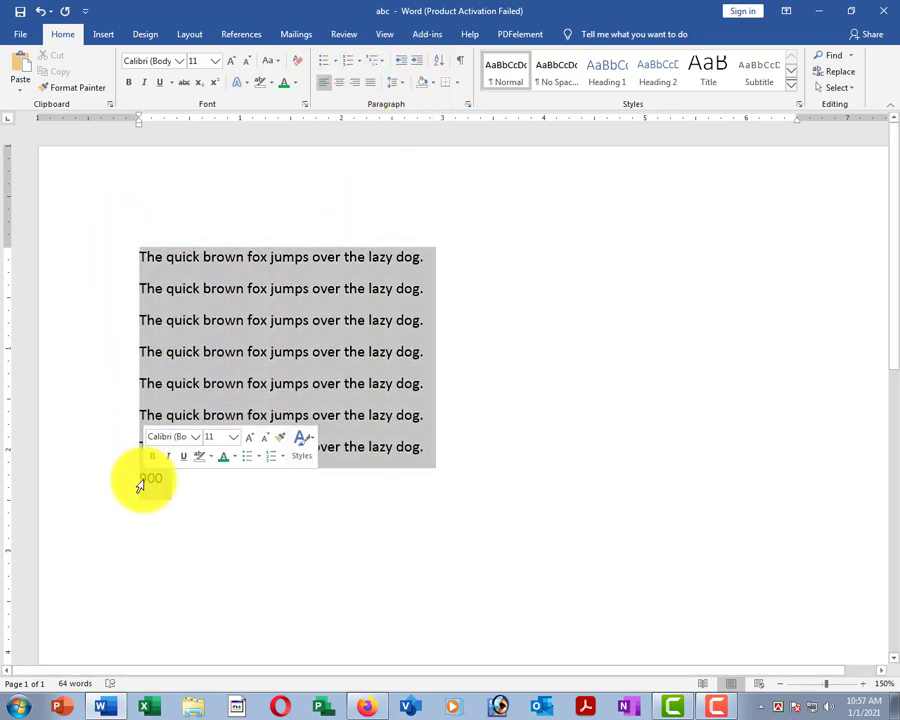
pyautogui.click(167, 289)
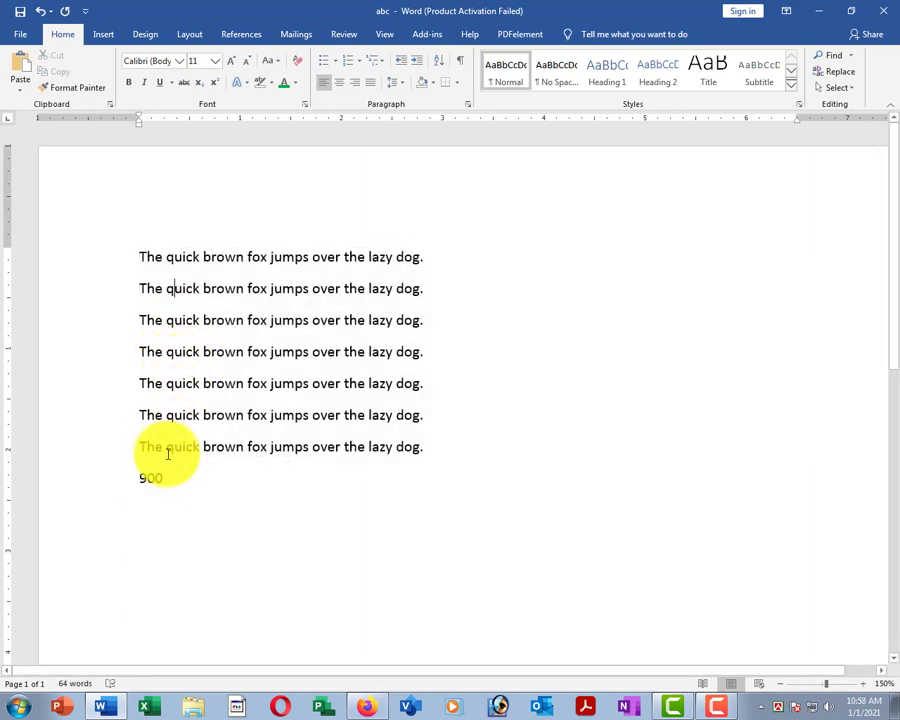
pyautogui.moveTo(96, 267); pyautogui.dragTo(130, 484)
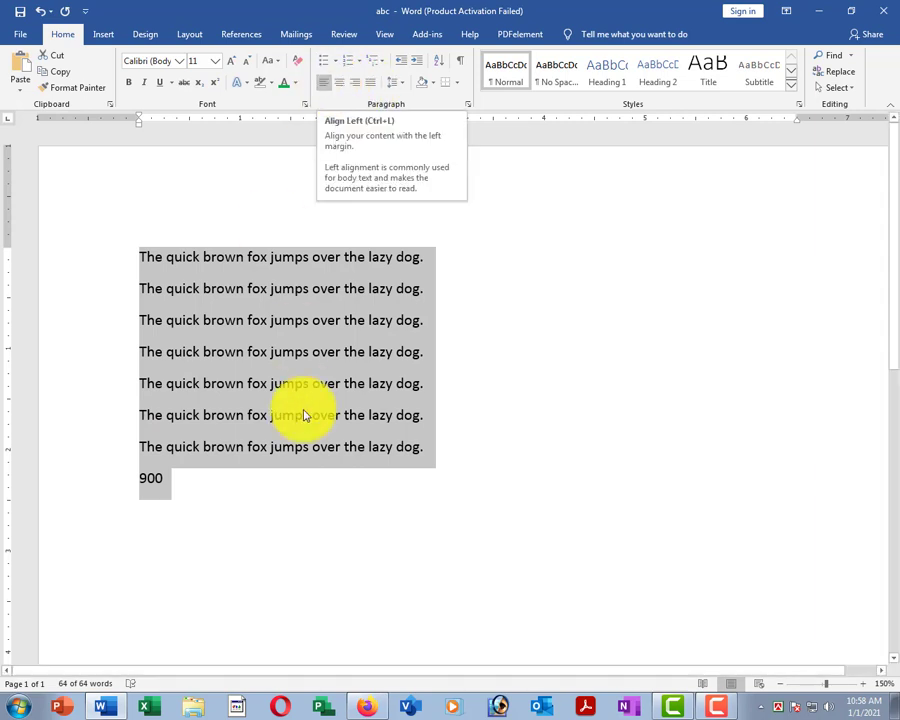
pyautogui.click(137, 273)
pyautogui.moveTo(108, 267); pyautogui.dragTo(114, 302)
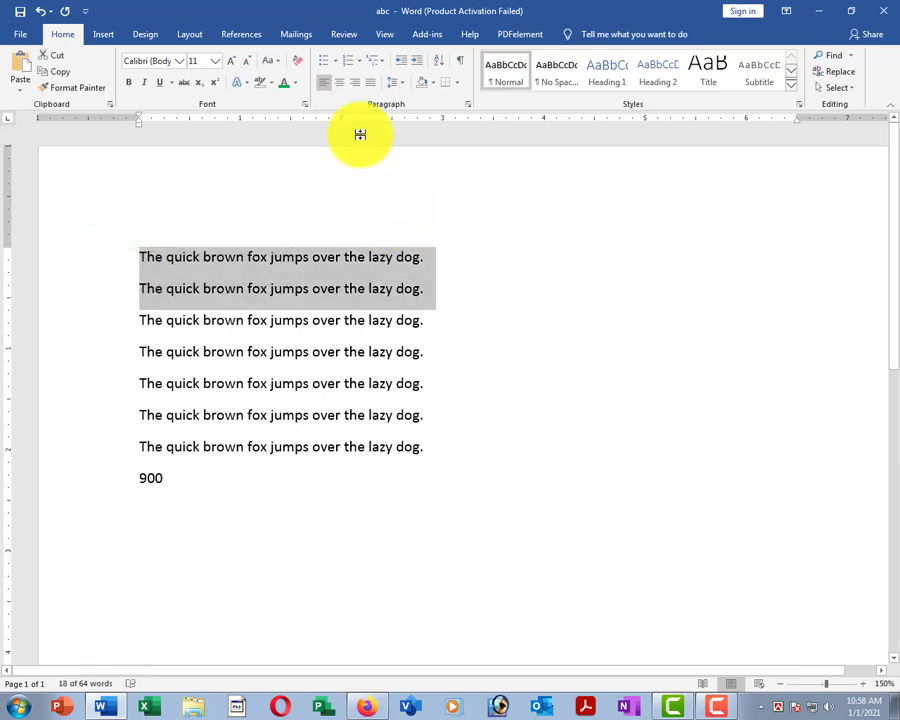
# Centre the first two sentences and add a centred 'the quick brown fox jumps over the lazy dog.' below.
pyautogui.click(343, 87)
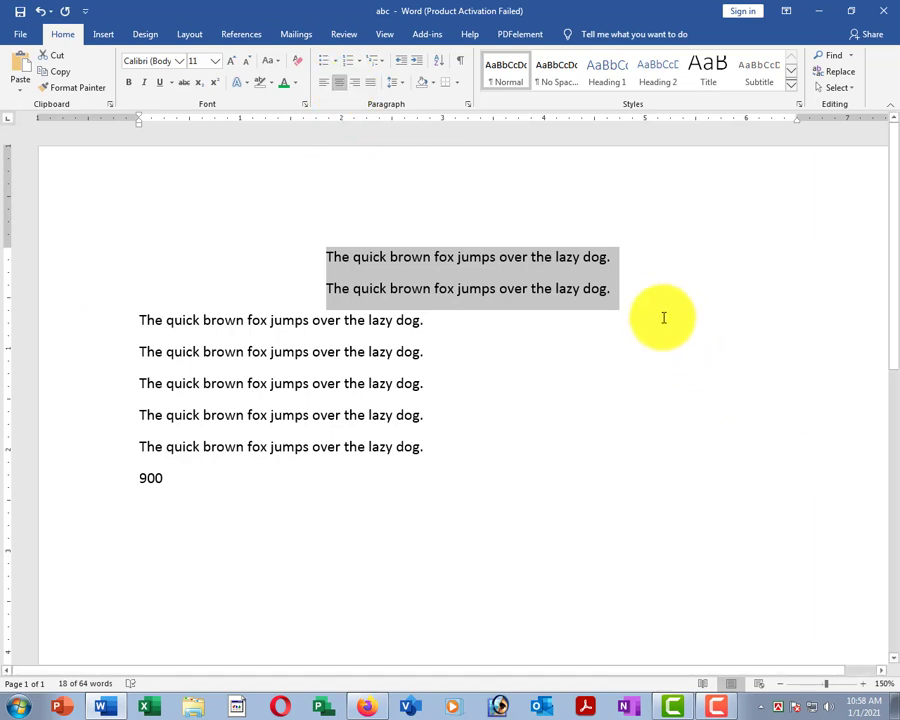
pyautogui.click(625, 293)
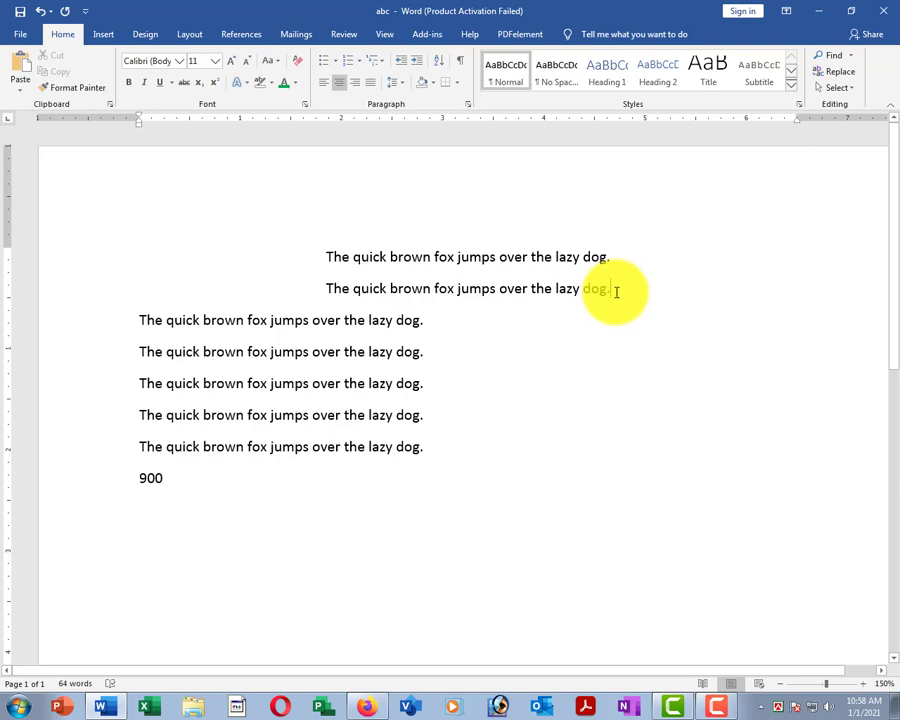
pyautogui.press('Return')
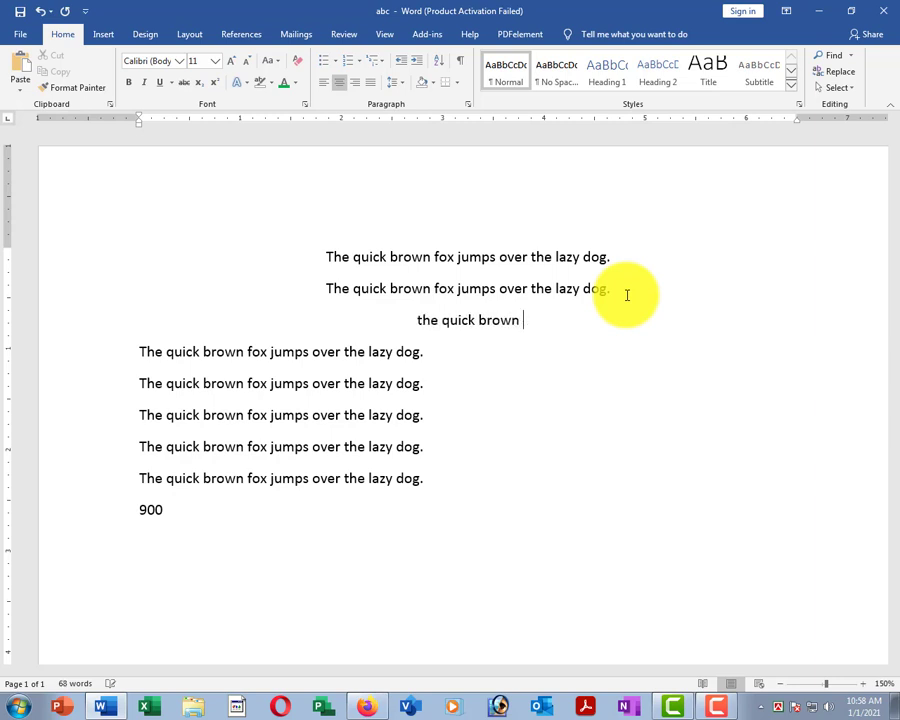
pyautogui.write('the quick brown fox jumps ')
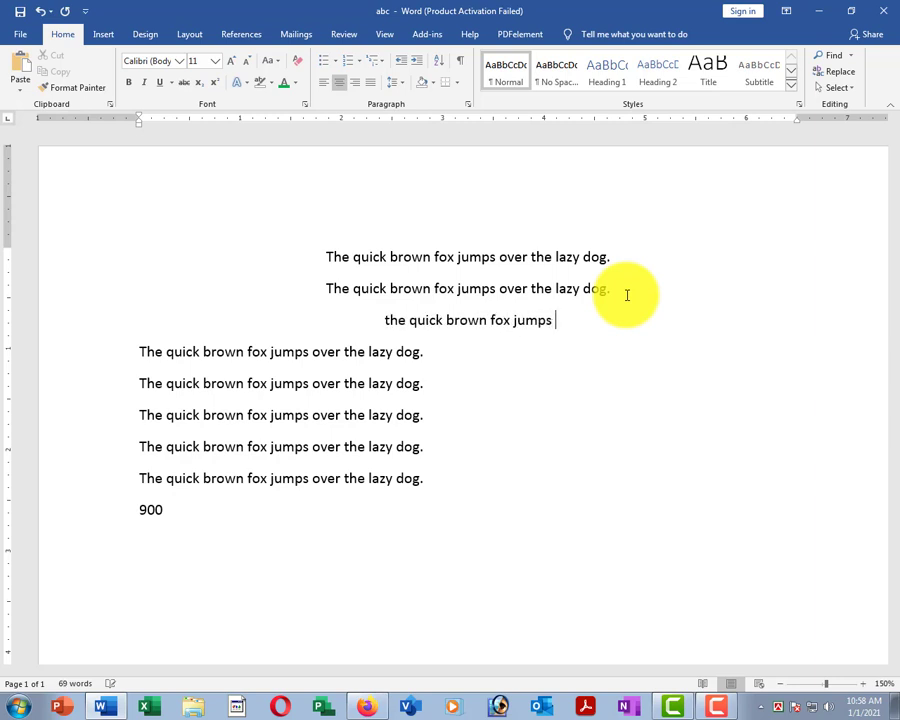
pyautogui.write('over trhe')
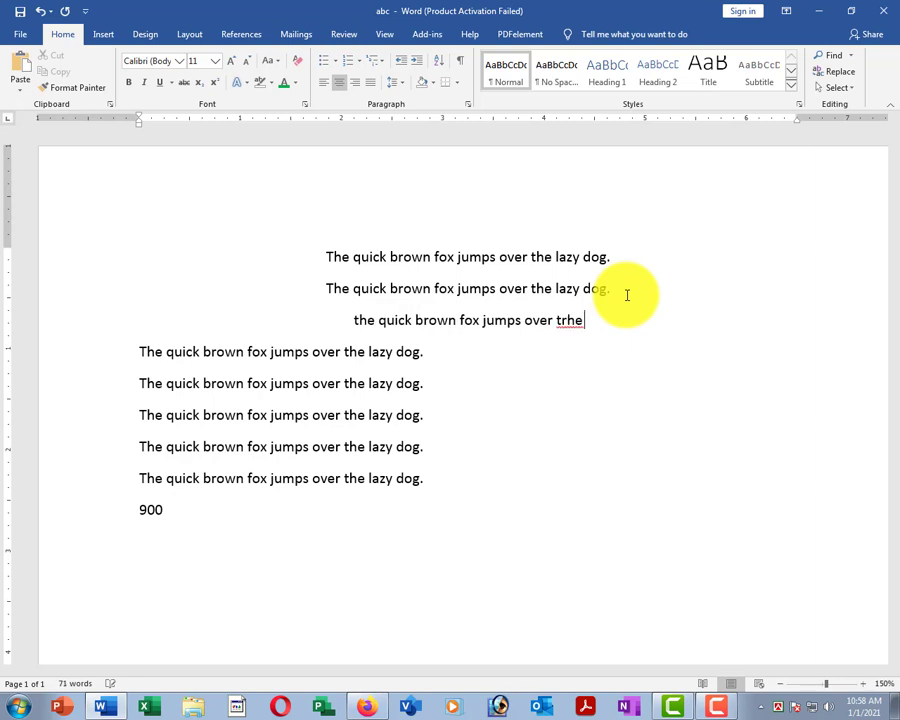
pyautogui.press('BackSpace')
pyautogui.press('BackSpace')
pyautogui.press('BackSpace')
pyautogui.write('he la')
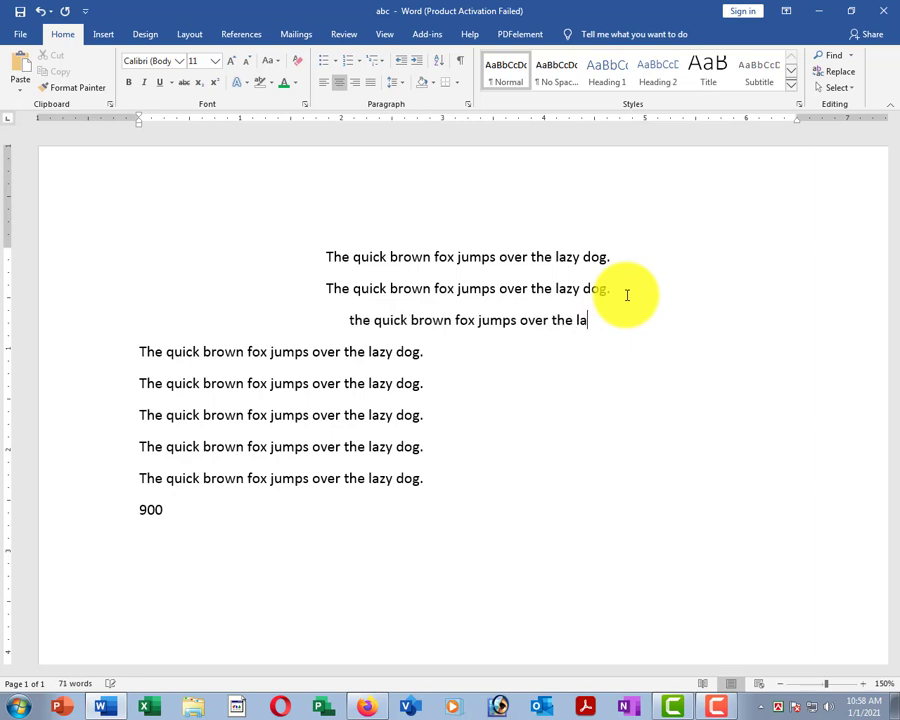
pyautogui.write('zy dog.')
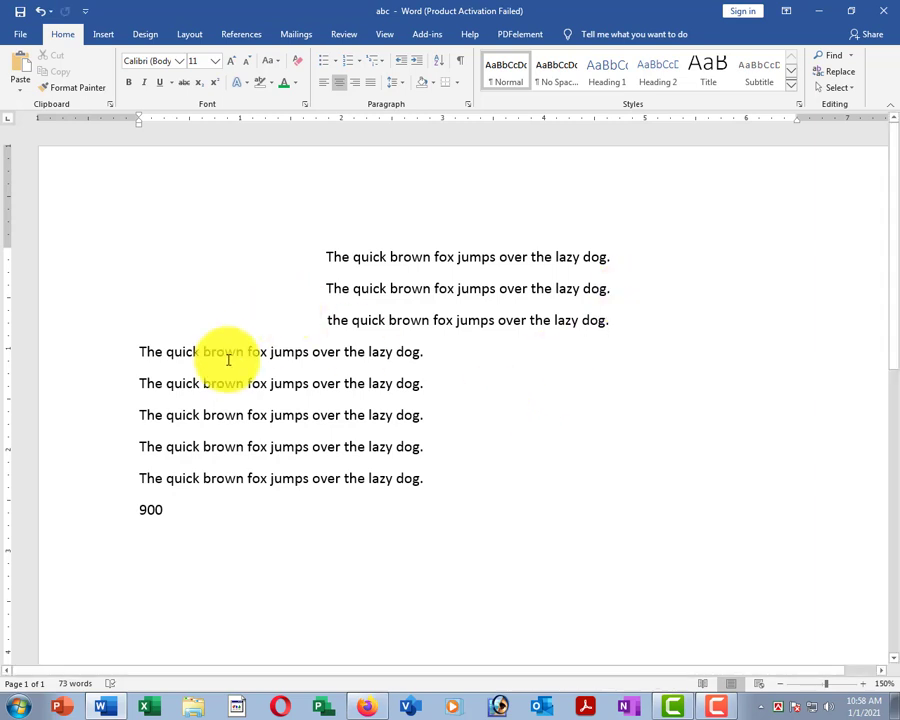
# Right-align the last three sentences and start a new right-aligned line below them.
pyautogui.moveTo(121, 432); pyautogui.dragTo(117, 482)
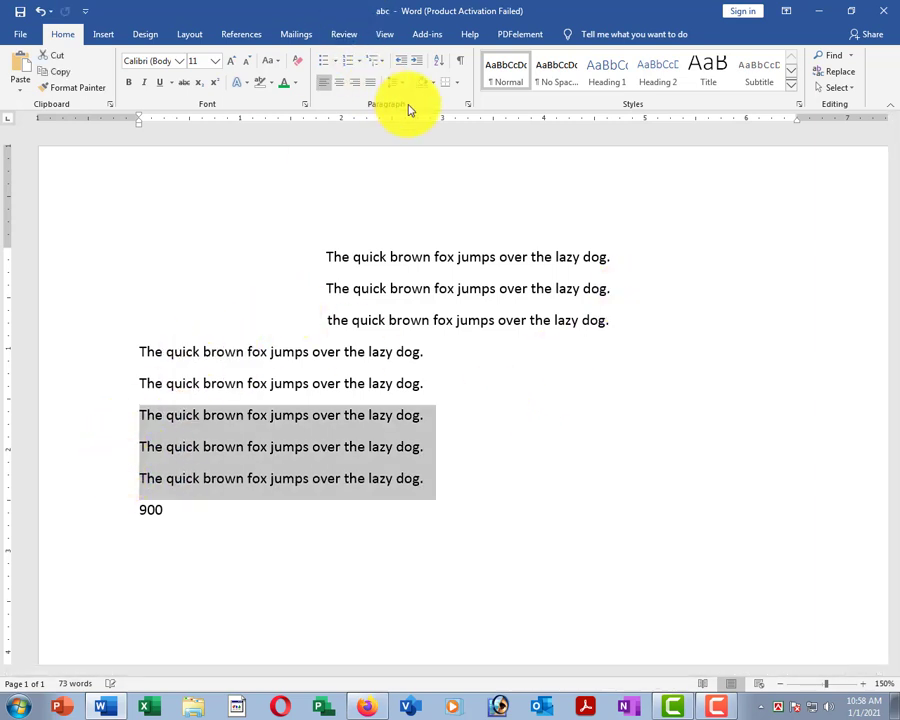
pyautogui.click(356, 84)
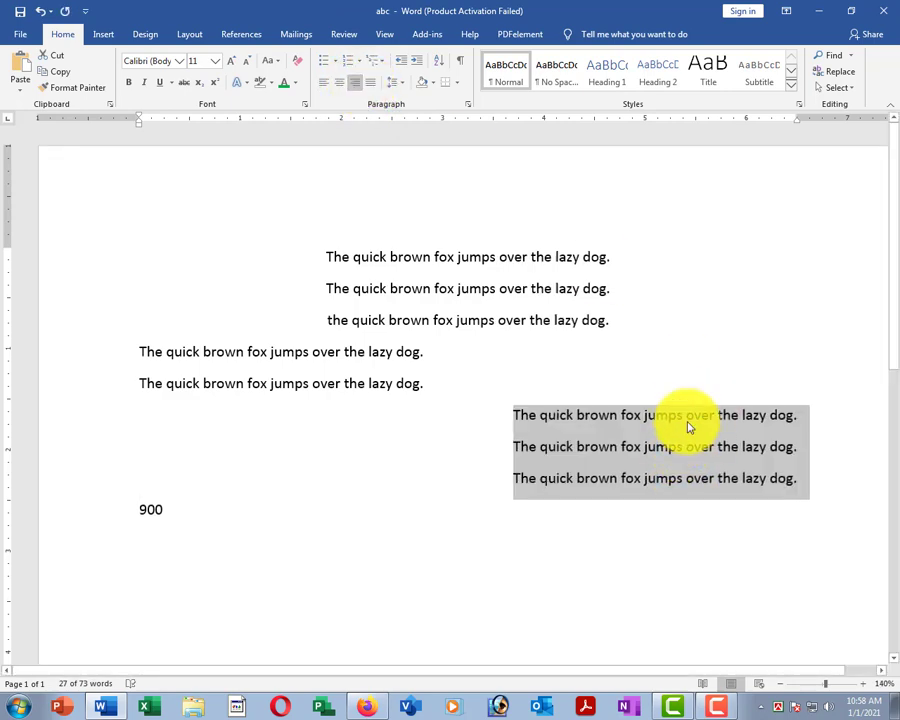
pyautogui.keyDown('ctrl'); pyautogui.scroll(-4, 682, 420); pyautogui.keyUp('ctrl')
pyautogui.click(703, 393)
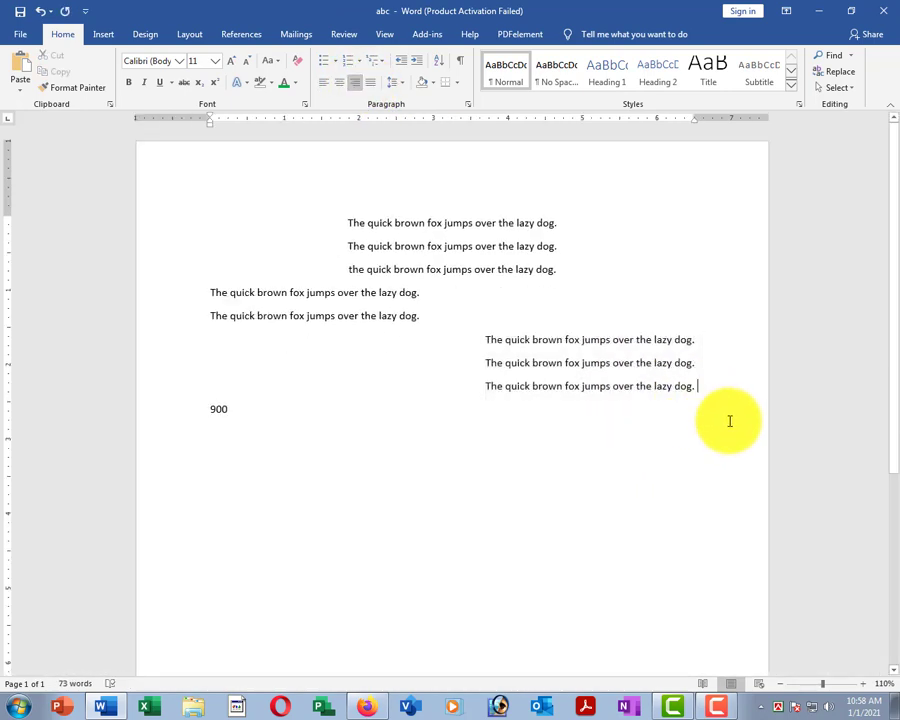
pyautogui.press('Return')
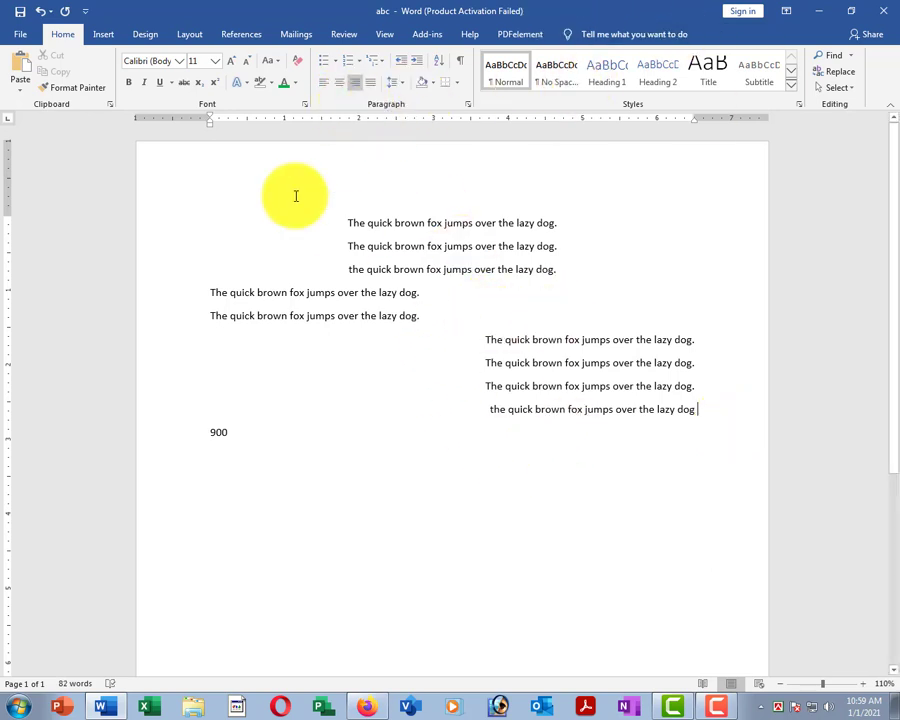
# Select the nine fox sentences, try centring, then left-align them and preview Remove Space After Paragraph.
pyautogui.moveTo(305, 193); pyautogui.dragTo(701, 416)
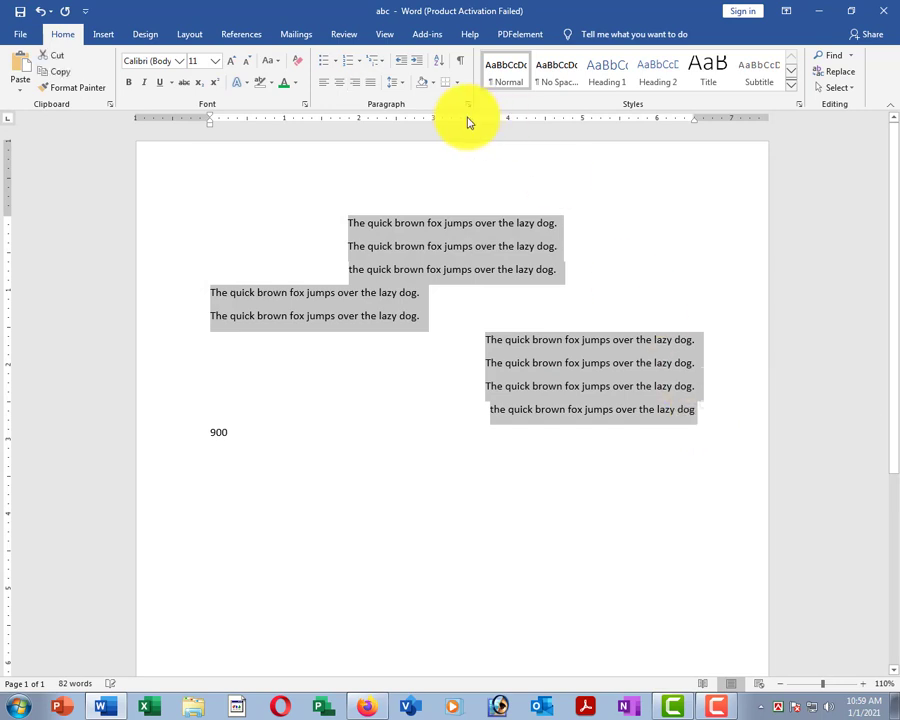
pyautogui.click(324, 85)
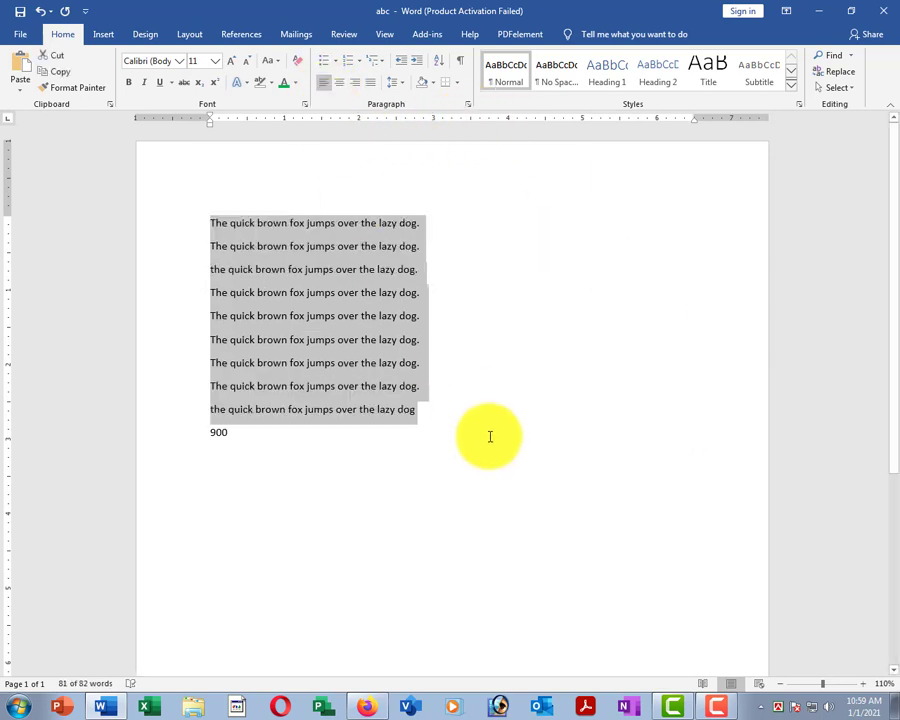
pyautogui.click(339, 86)
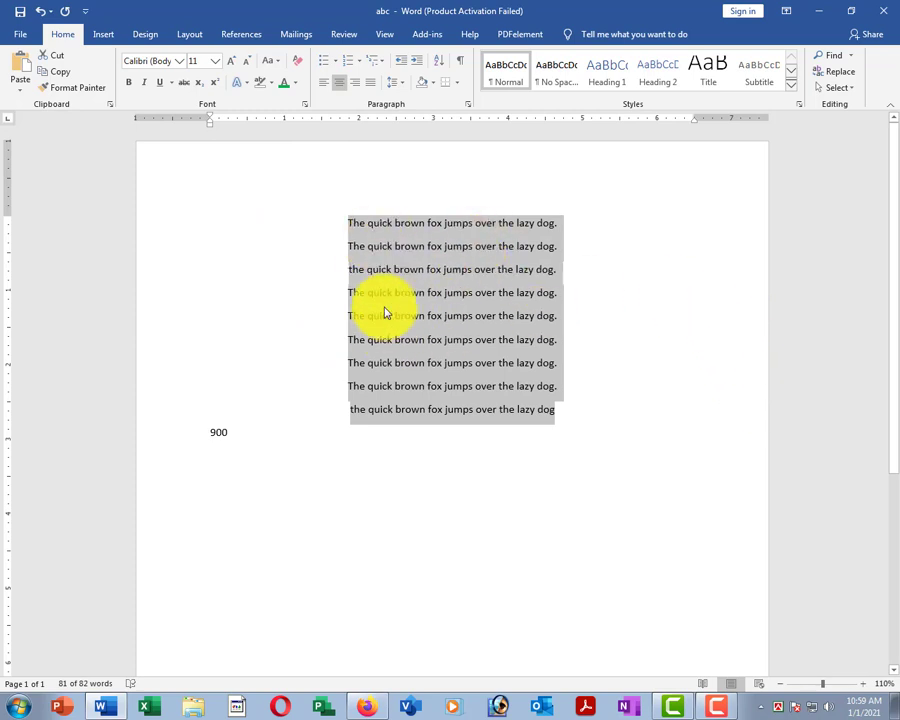
pyautogui.click(324, 83)
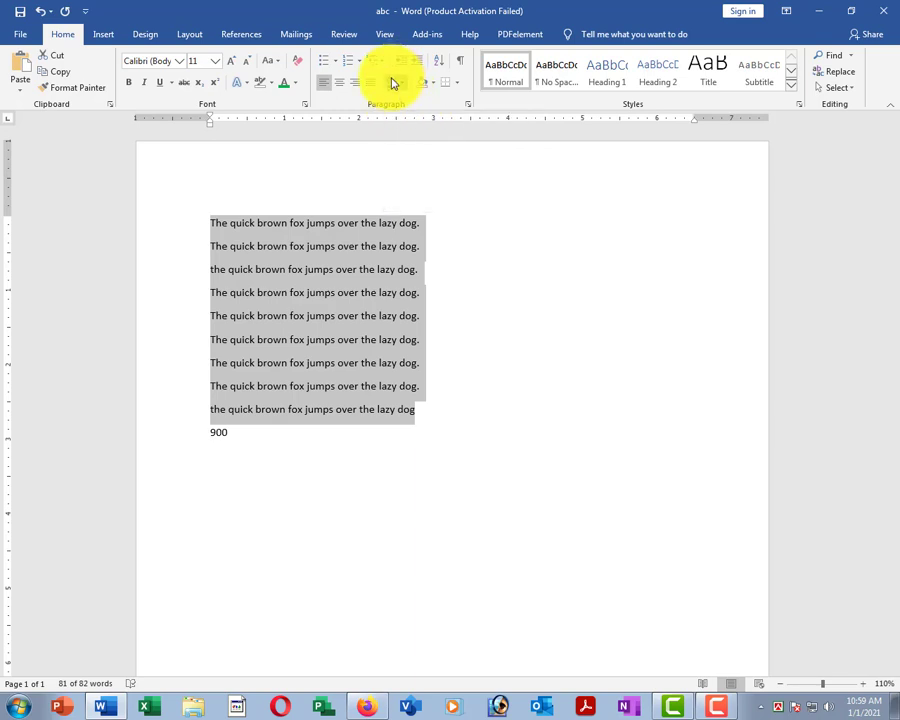
pyautogui.click(394, 83)
pyautogui.click(430, 237)
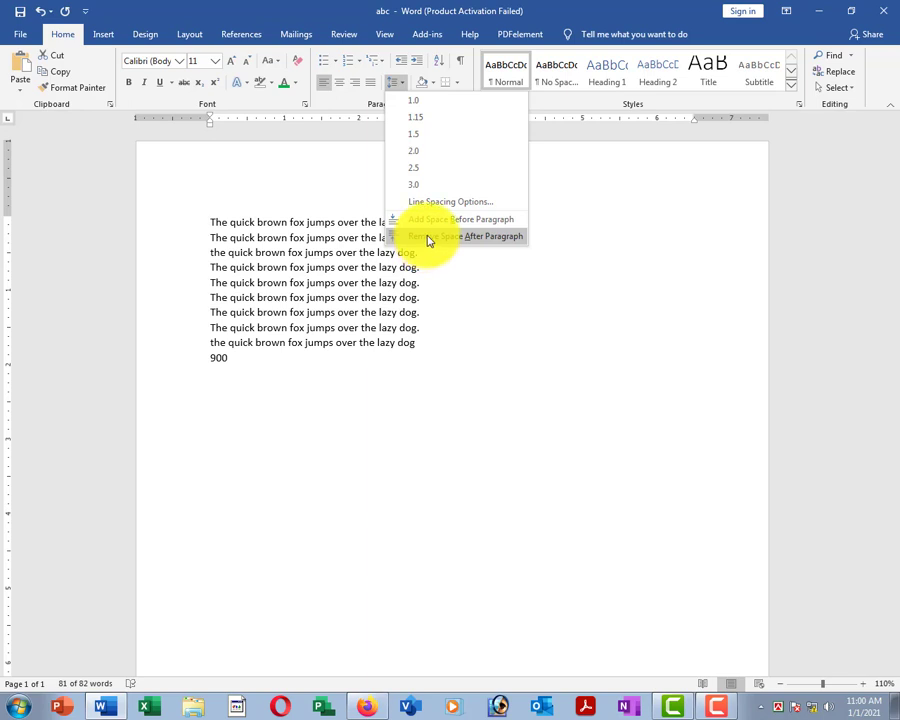
# Remove space after the paragraphs, then select all text and try adding and removing space before them.
pyautogui.click(428, 240)
pyautogui.click(311, 326)
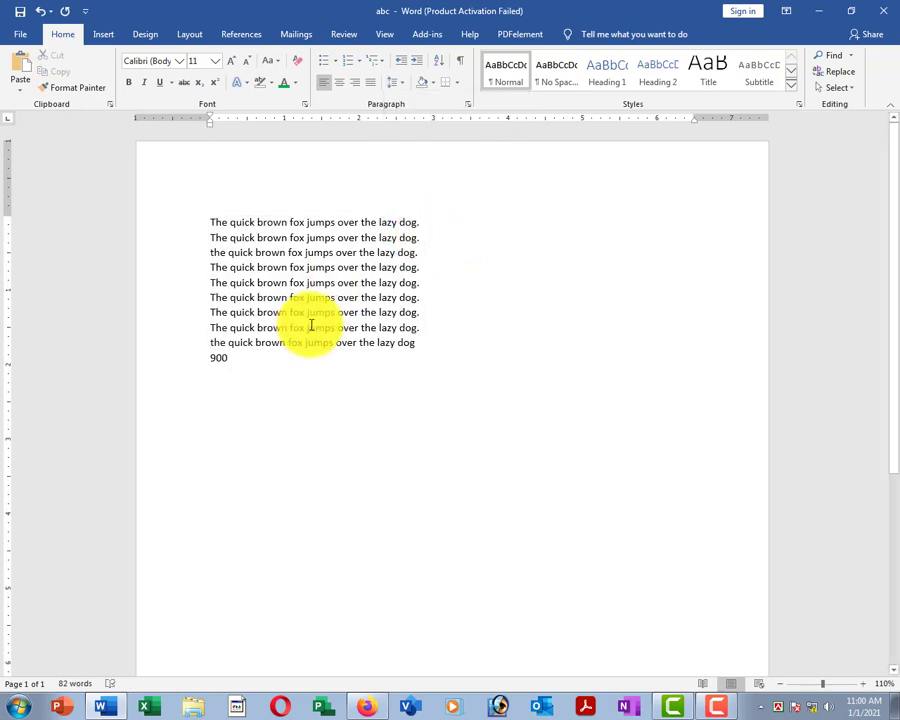
pyautogui.scroll(6, 317, 286)
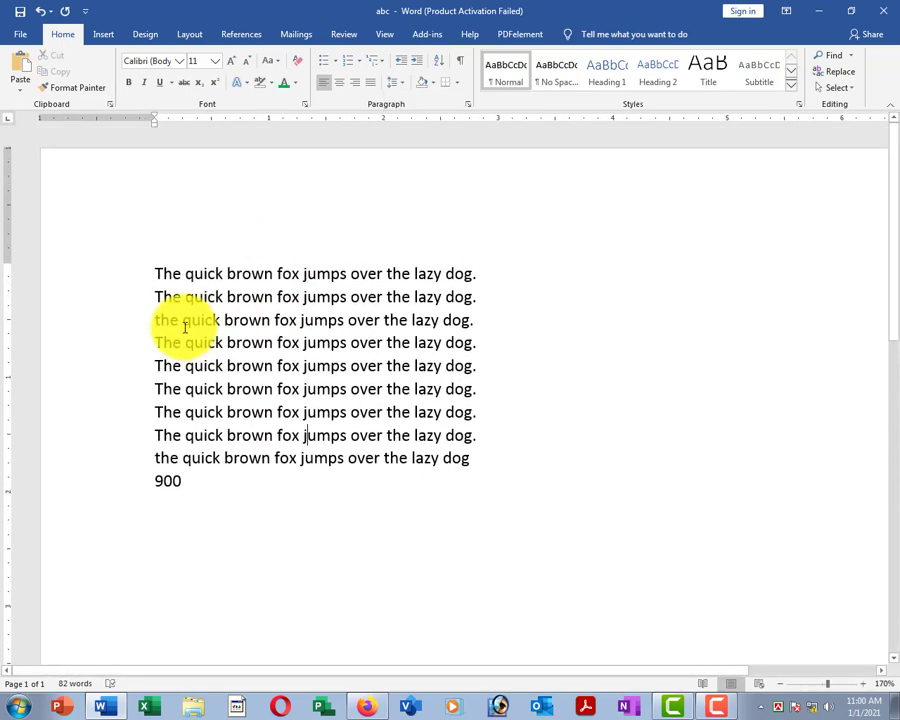
pyautogui.hotkey('ctrl', 'a')
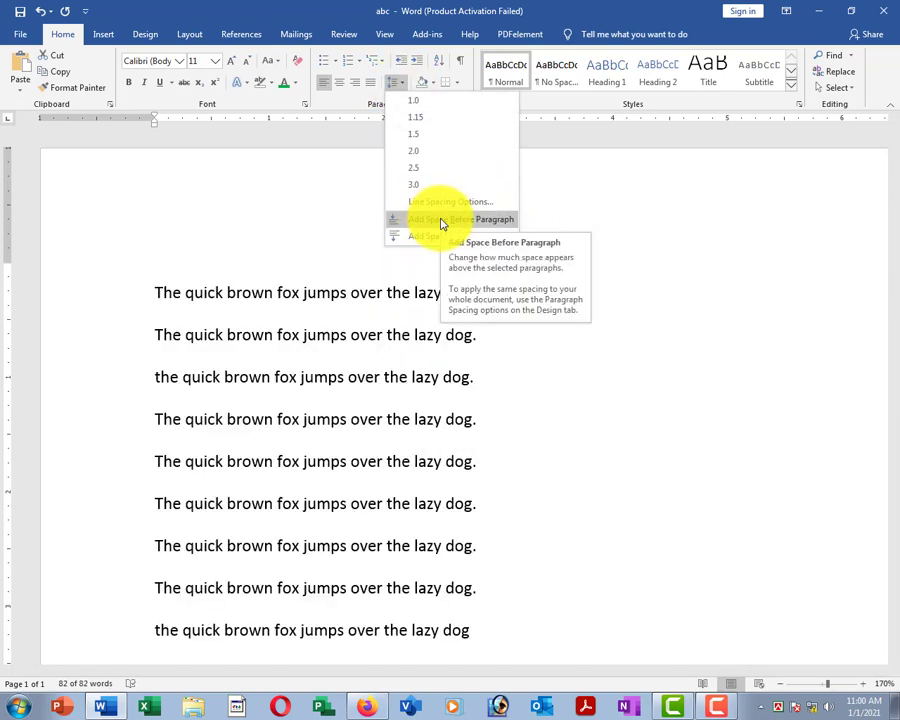
pyautogui.click(442, 222)
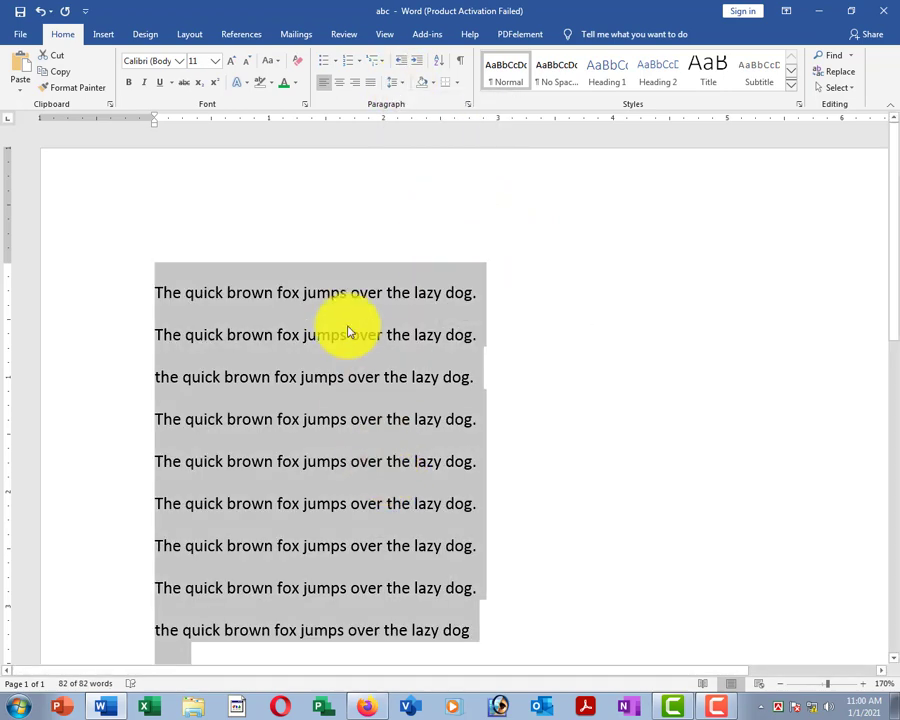
pyautogui.click(398, 86)
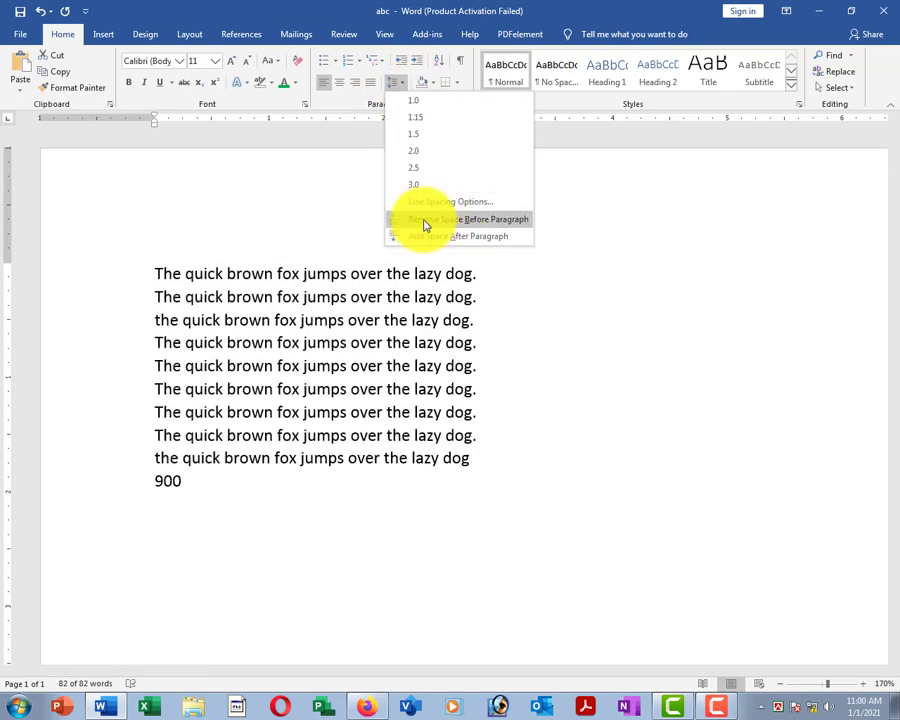
pyautogui.click(424, 221)
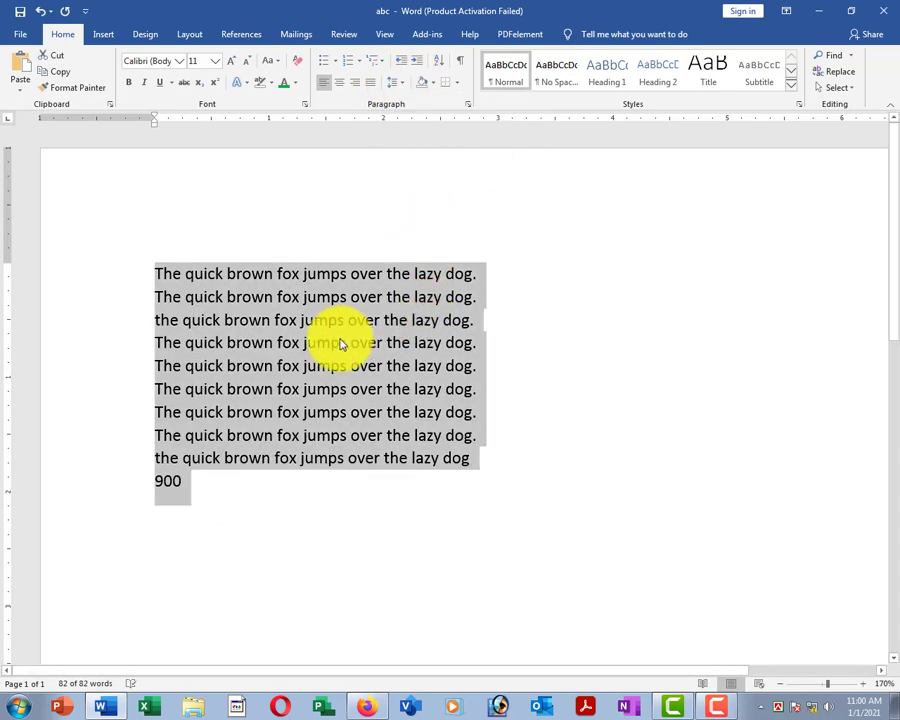
pyautogui.click(396, 84)
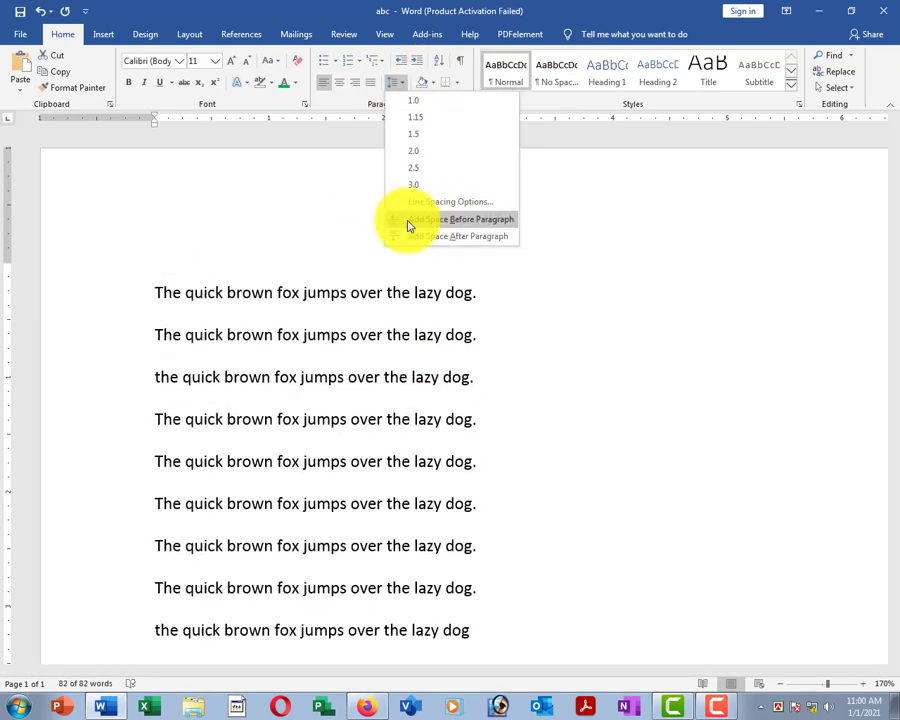
pyautogui.click(431, 224)
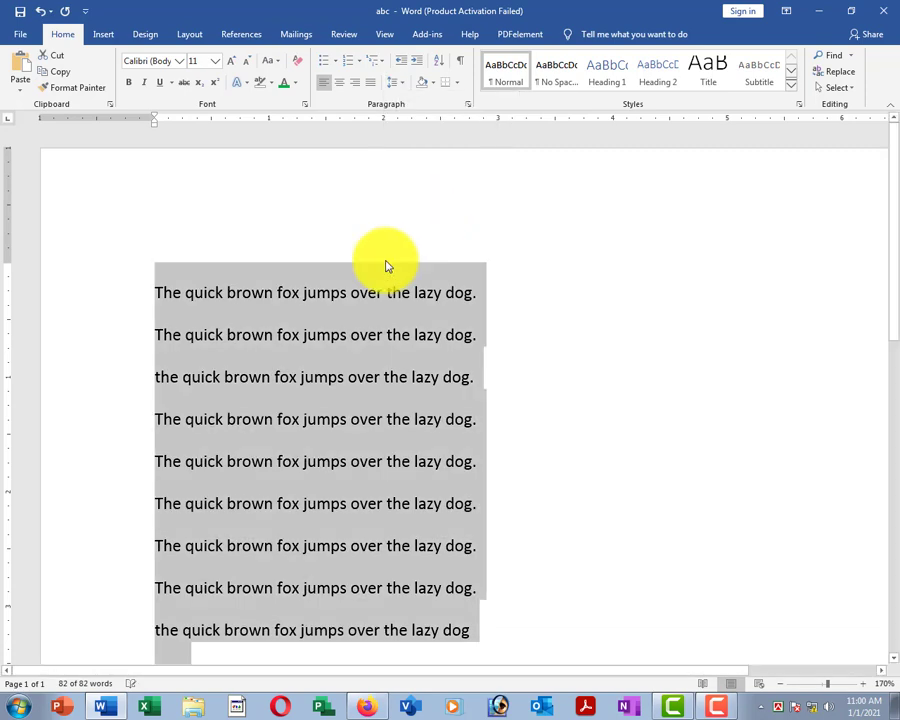
pyautogui.click(396, 86)
pyautogui.click(416, 107)
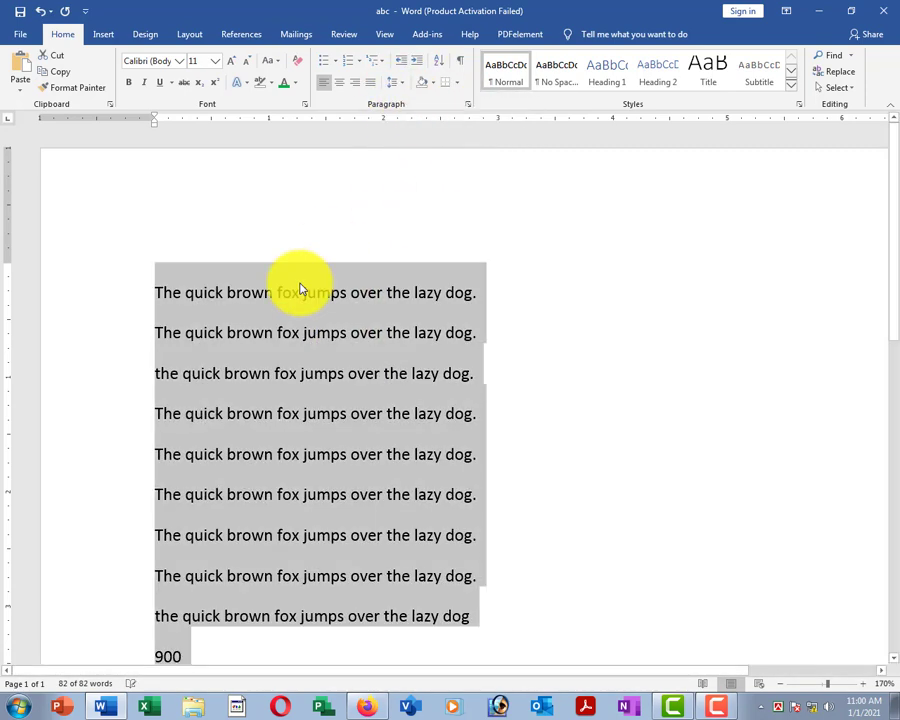
# Add space after the paragraphs, then remove the space before and after so they sit tight.
pyautogui.click(396, 88)
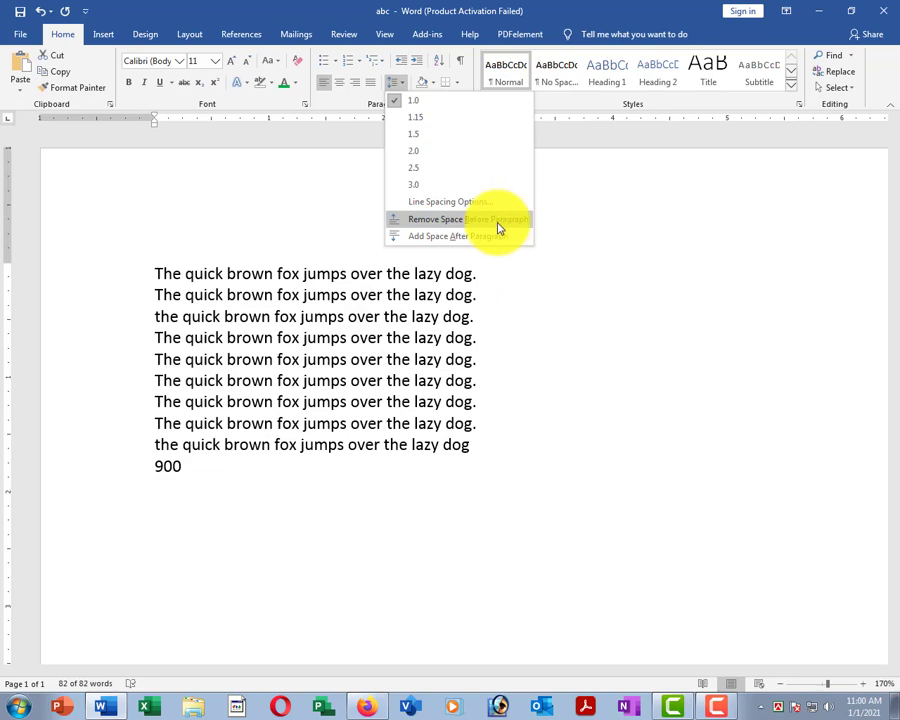
pyautogui.click(430, 238)
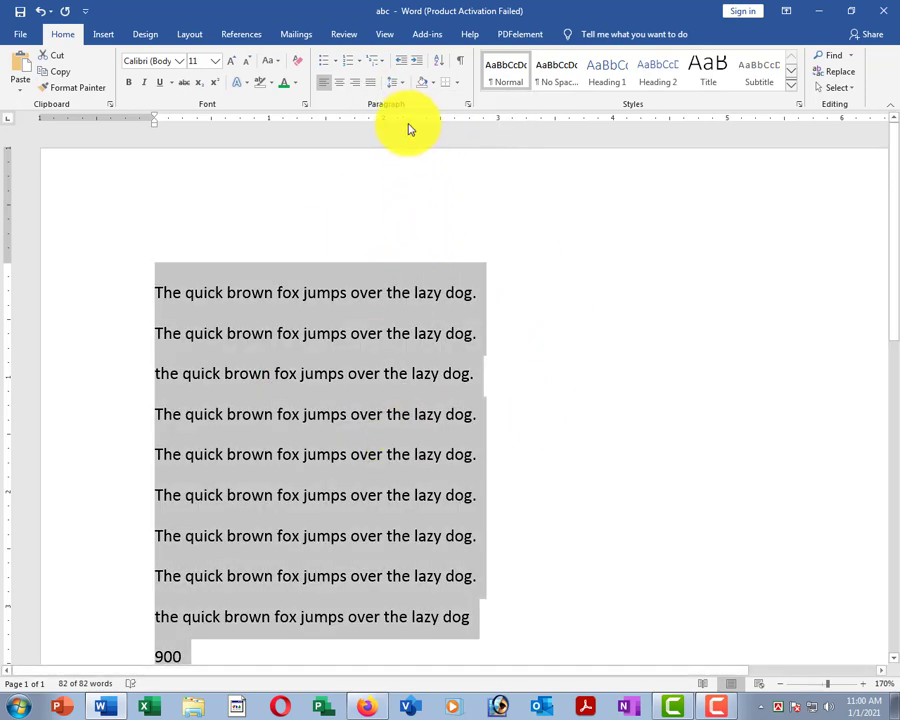
pyautogui.click(391, 83)
pyautogui.click(414, 221)
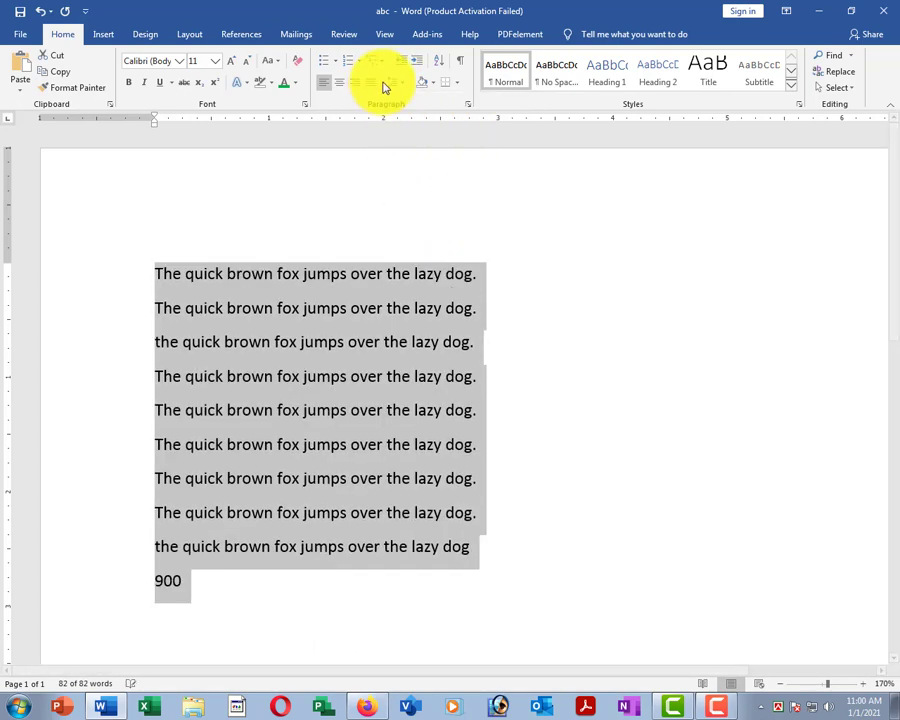
pyautogui.click(383, 88)
pyautogui.click(420, 240)
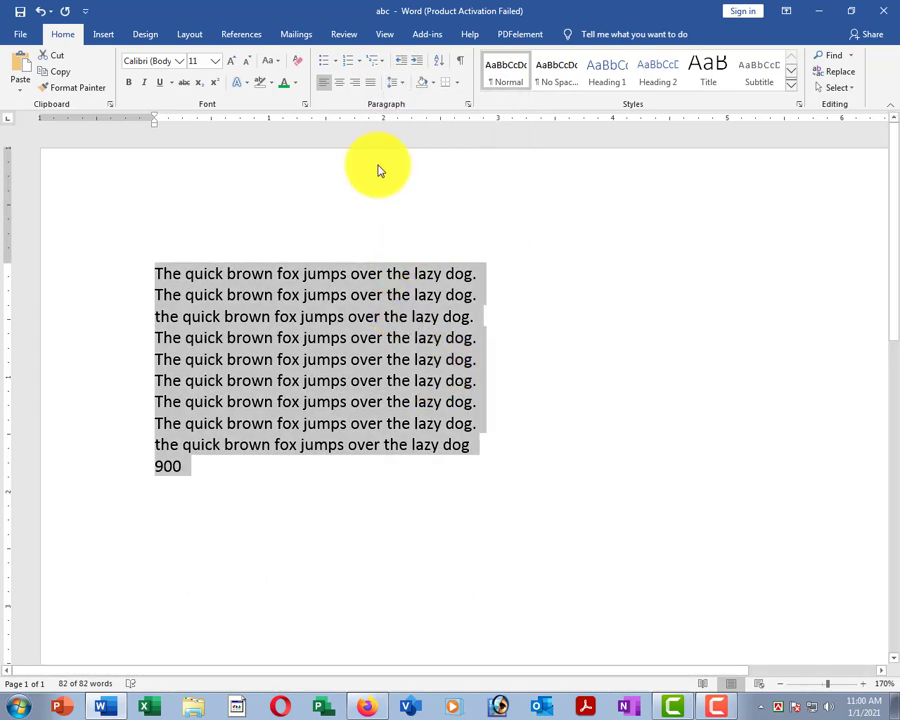
# Try 1.15, 1.5 and 2.5 line spacing, then return the lines to single 1.0 spacing.
pyautogui.click(395, 85)
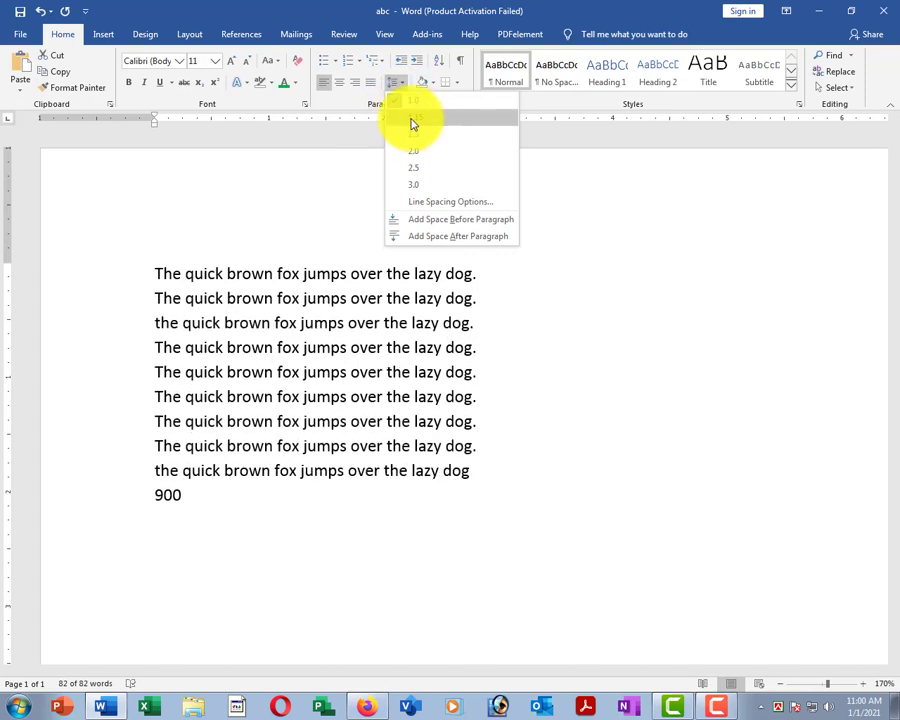
pyautogui.click(410, 119)
pyautogui.click(393, 82)
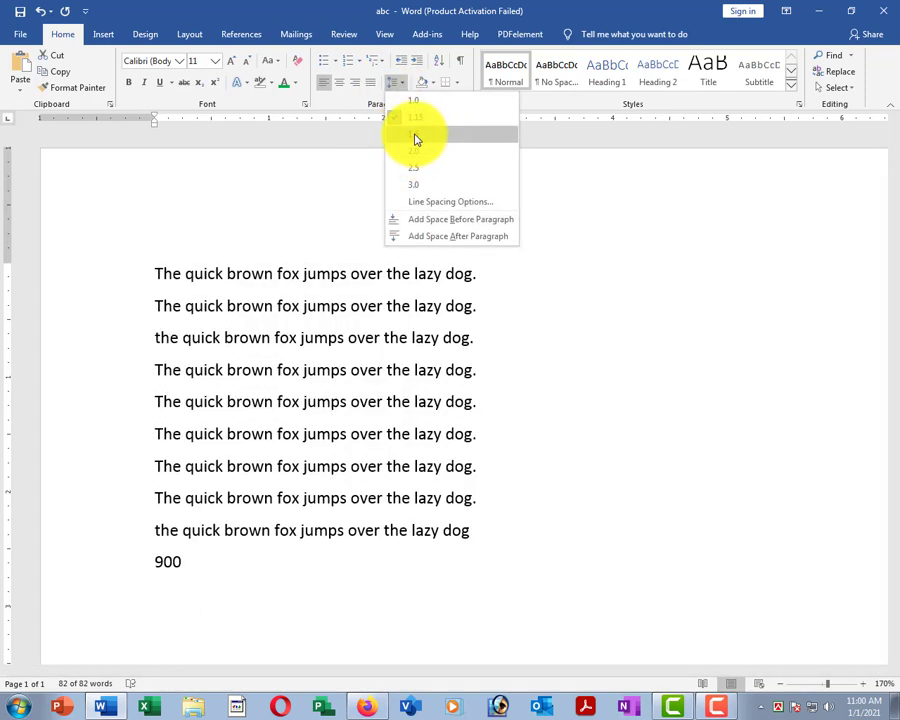
pyautogui.press('Escape')
pyautogui.click(398, 86)
pyautogui.click(416, 136)
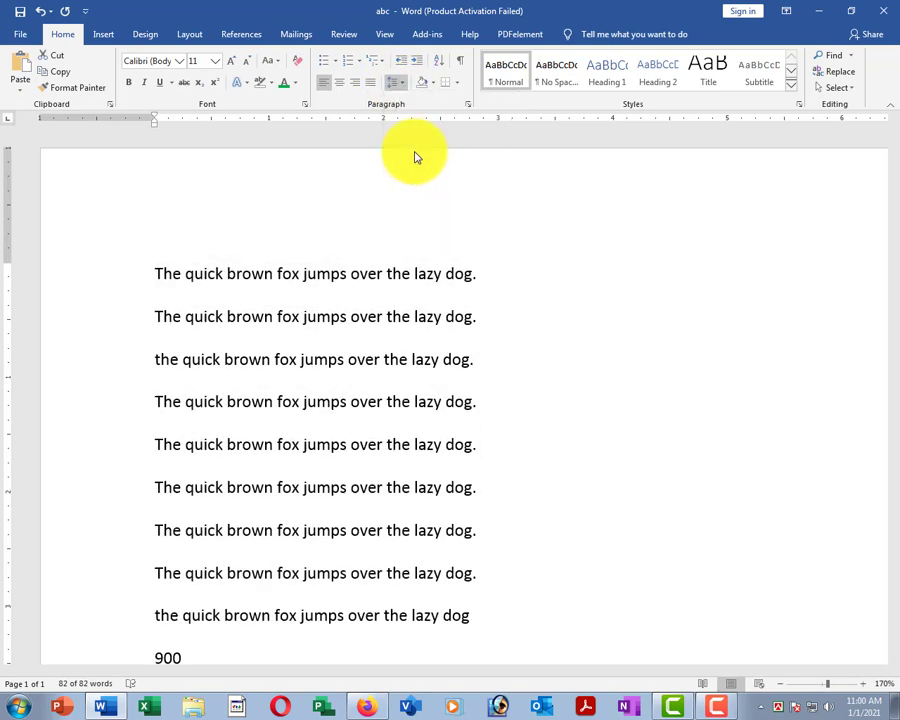
pyautogui.click(395, 83)
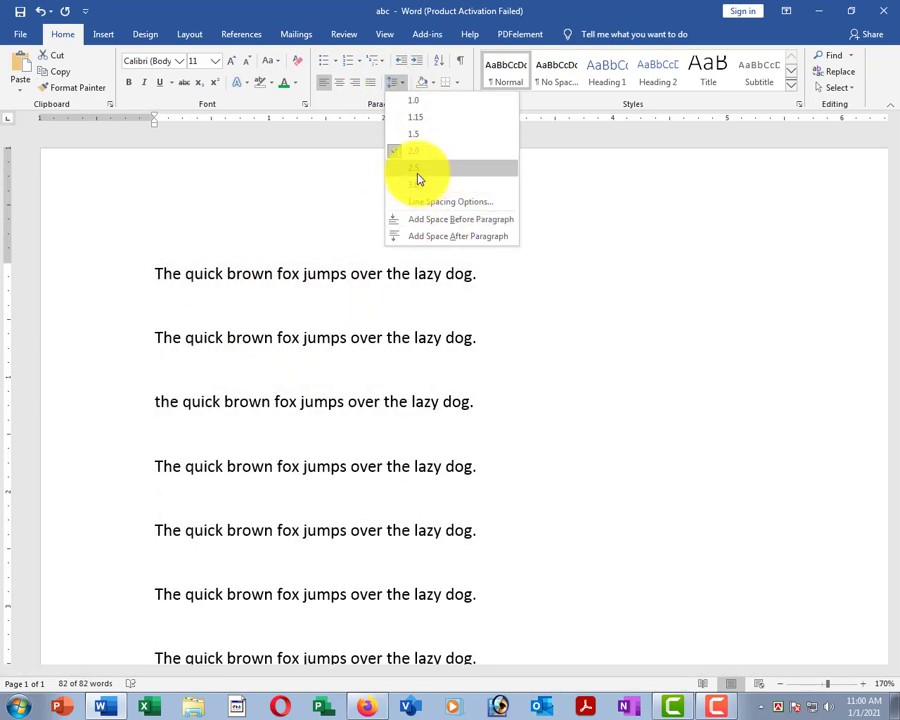
pyautogui.click(418, 170)
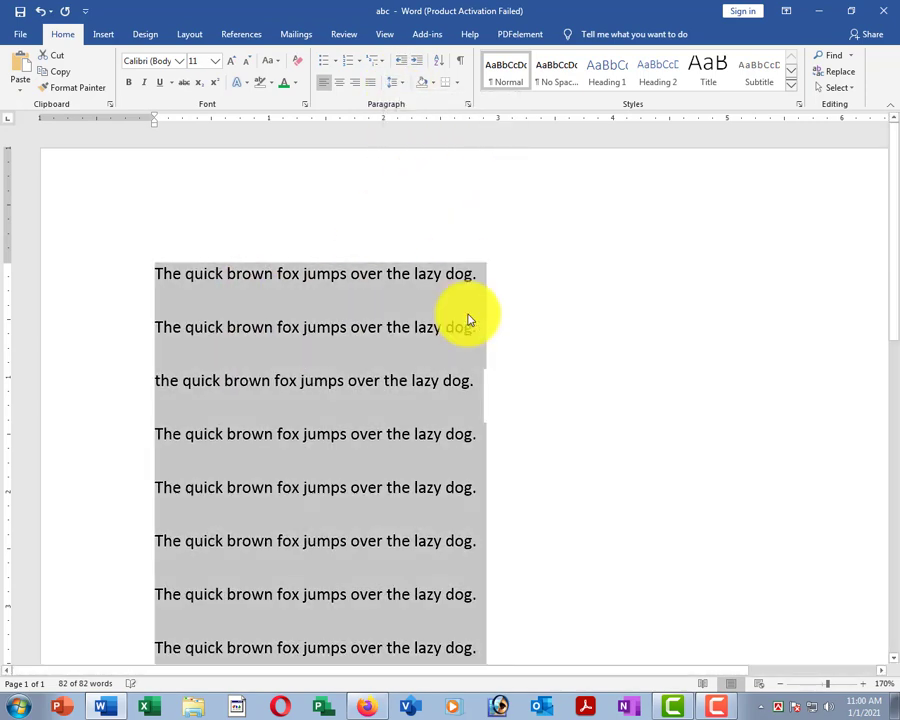
pyautogui.click(392, 82)
pyautogui.click(403, 100)
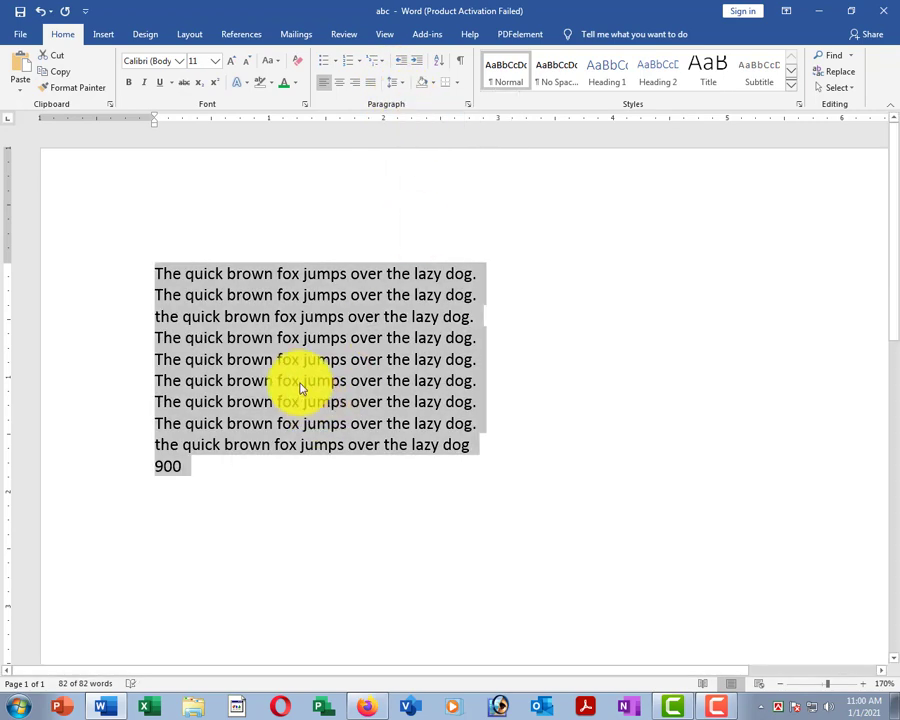
pyautogui.scroll(-2, 344, 300)
pyautogui.click(313, 287)
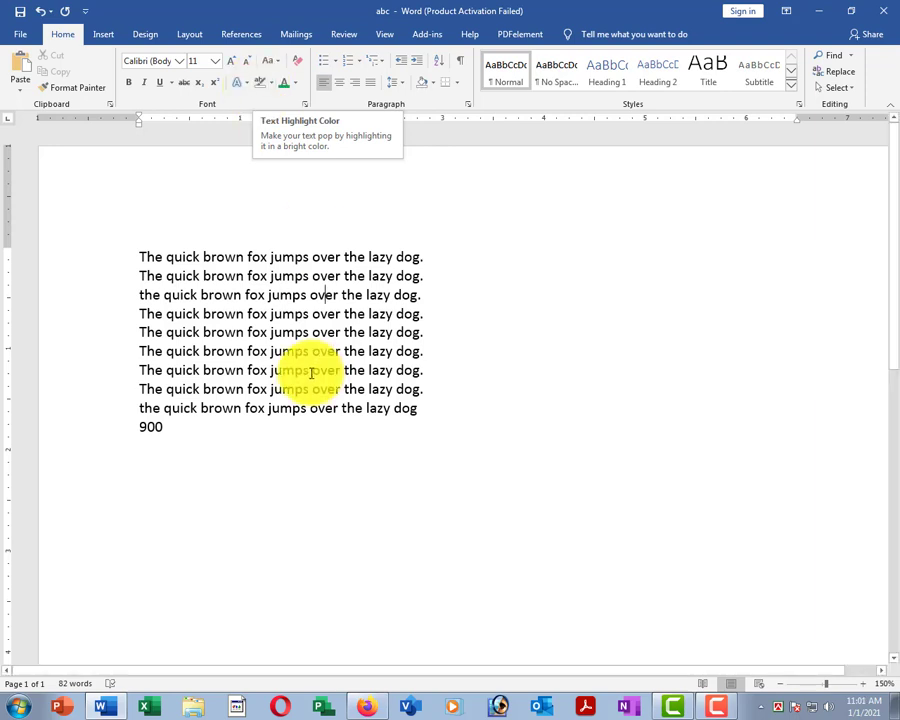
pyautogui.scroll(-1, 179, 276)
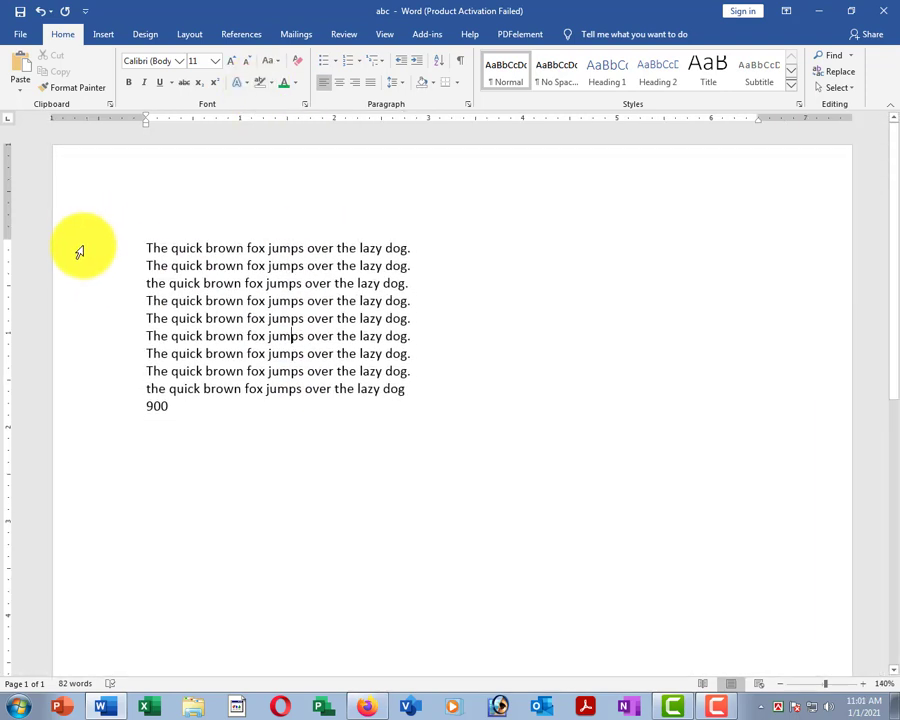
pyautogui.click(80, 250)
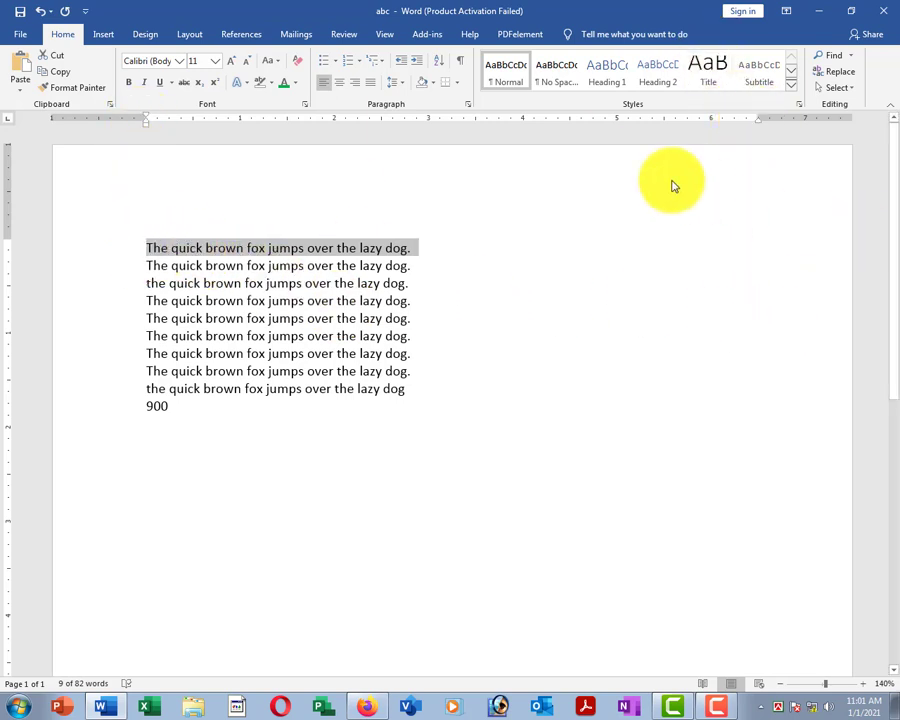
pyautogui.click(433, 83)
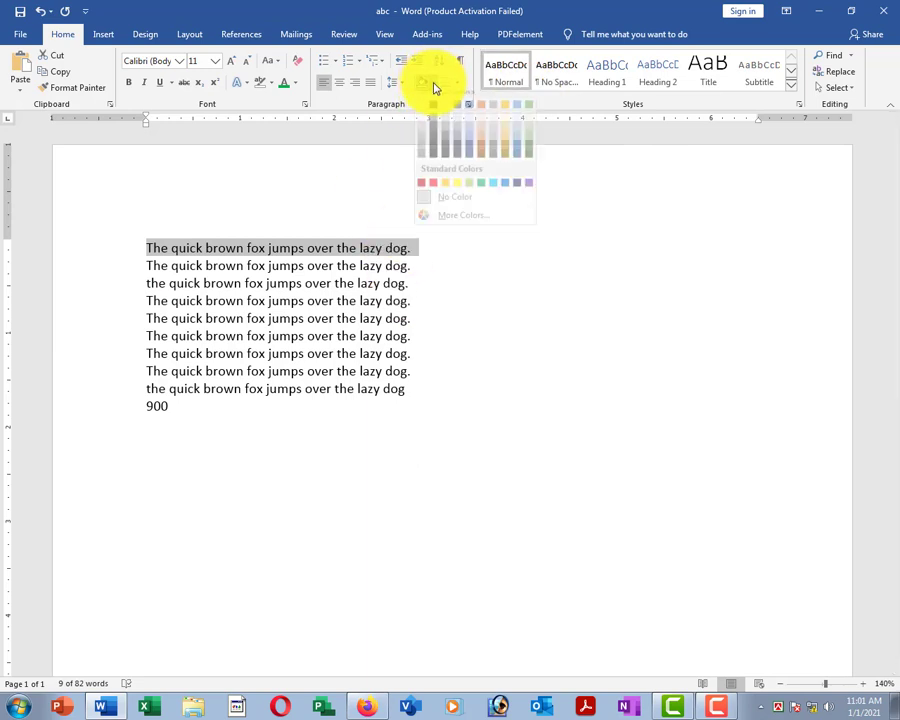
pyautogui.click(530, 137)
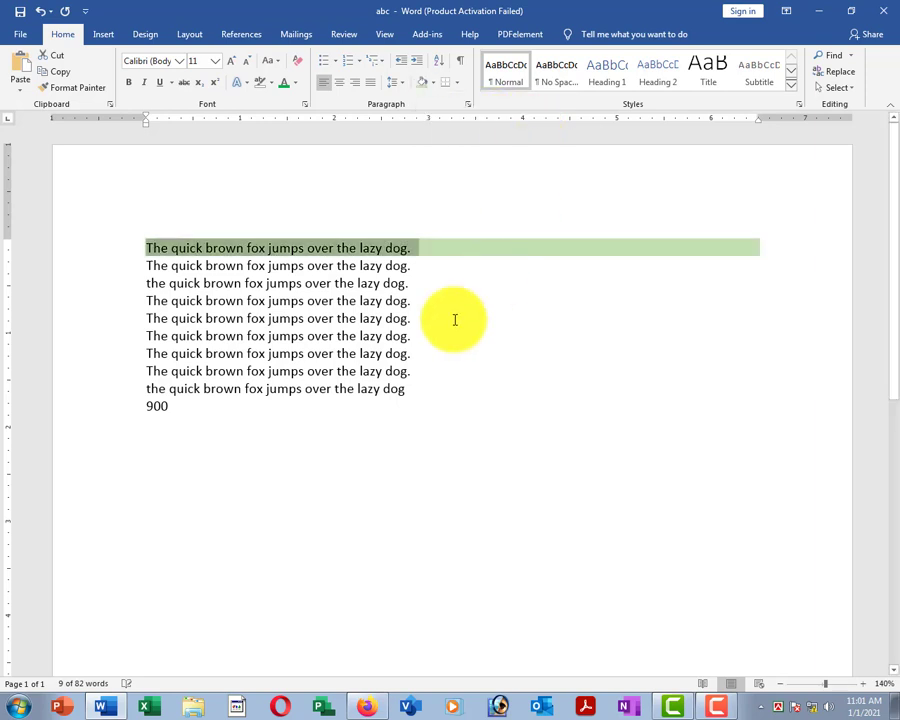
pyautogui.click(368, 318)
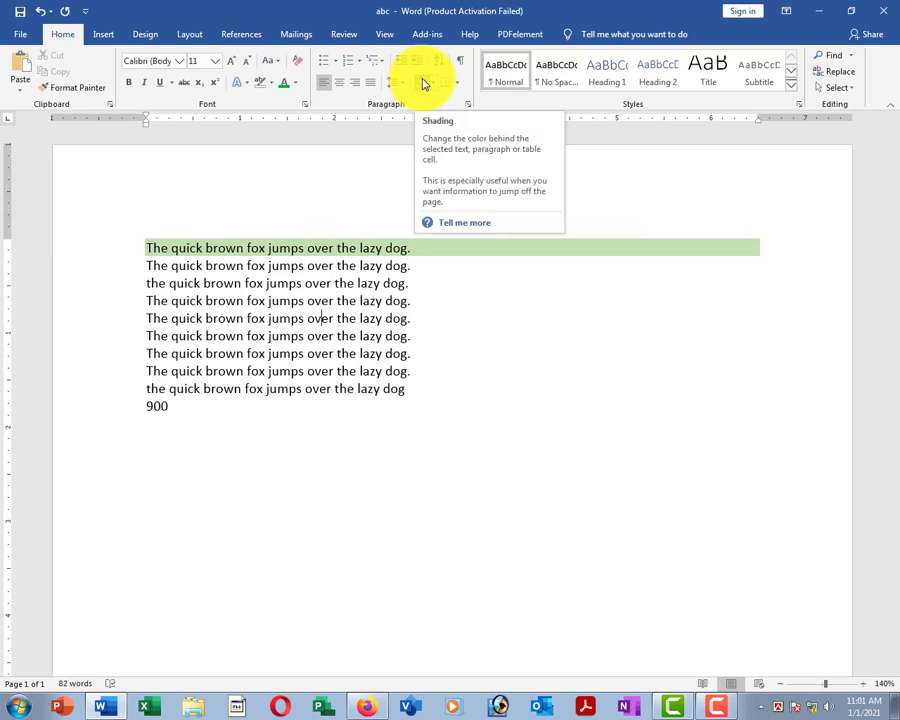
pyautogui.moveTo(110, 392); pyautogui.dragTo(110, 320)
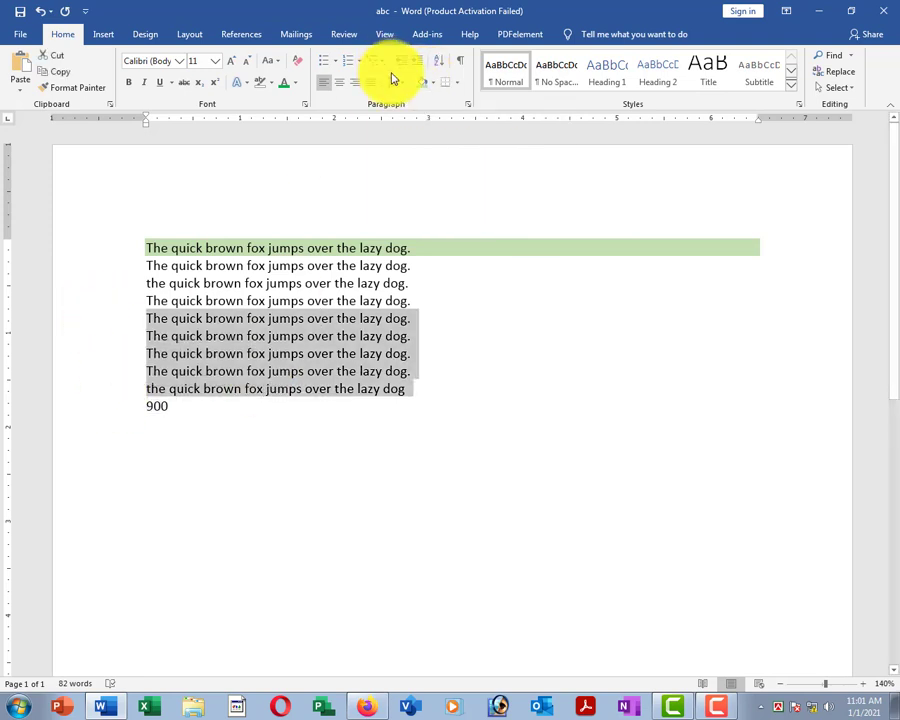
pyautogui.click(436, 84)
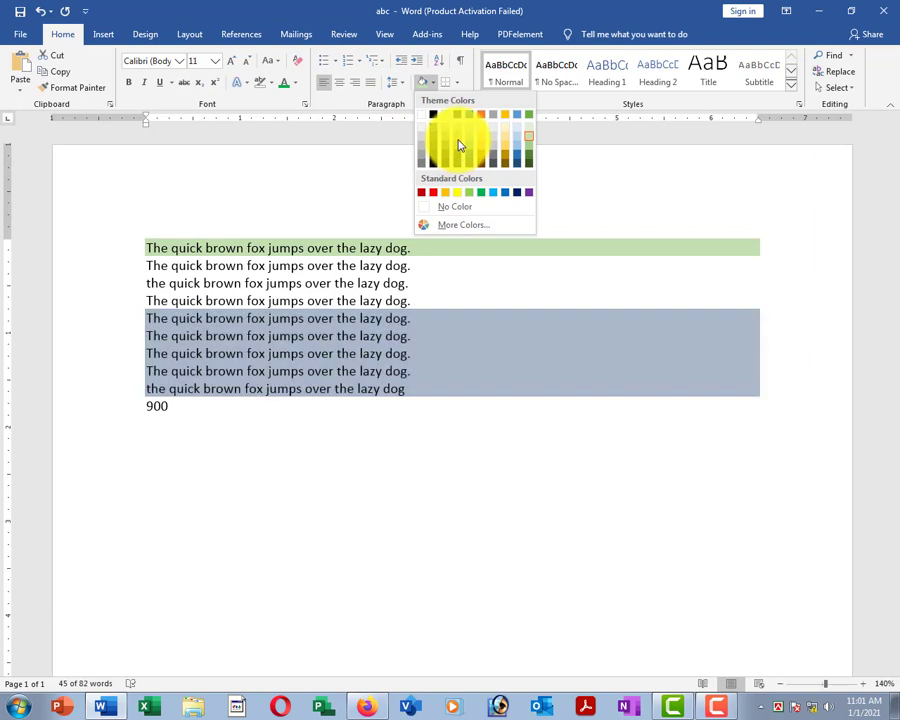
pyautogui.click(466, 139)
pyautogui.click(321, 300)
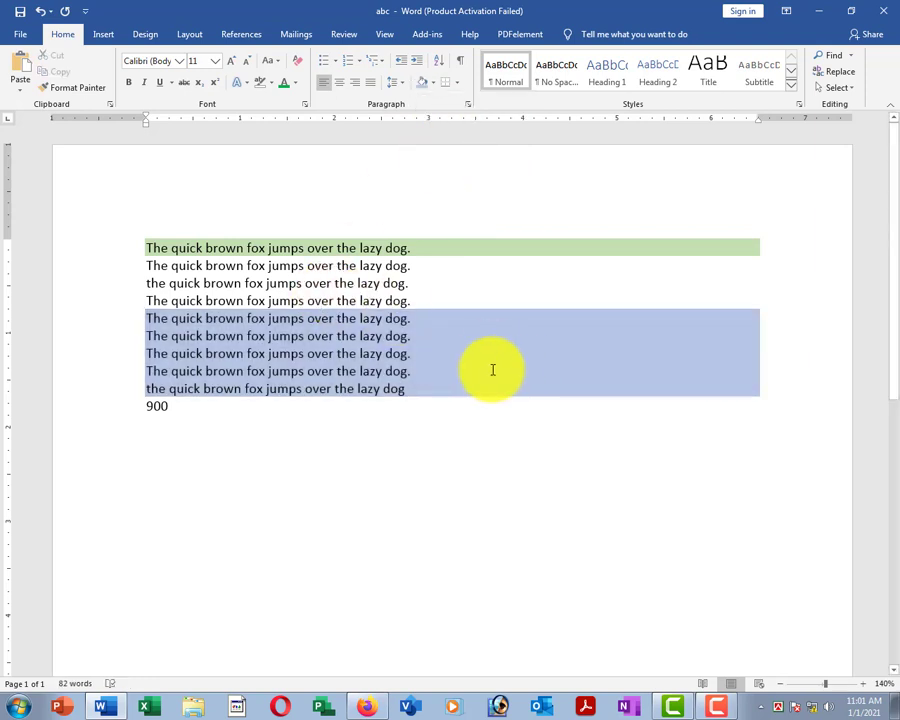
pyautogui.moveTo(117, 322); pyautogui.dragTo(120, 389)
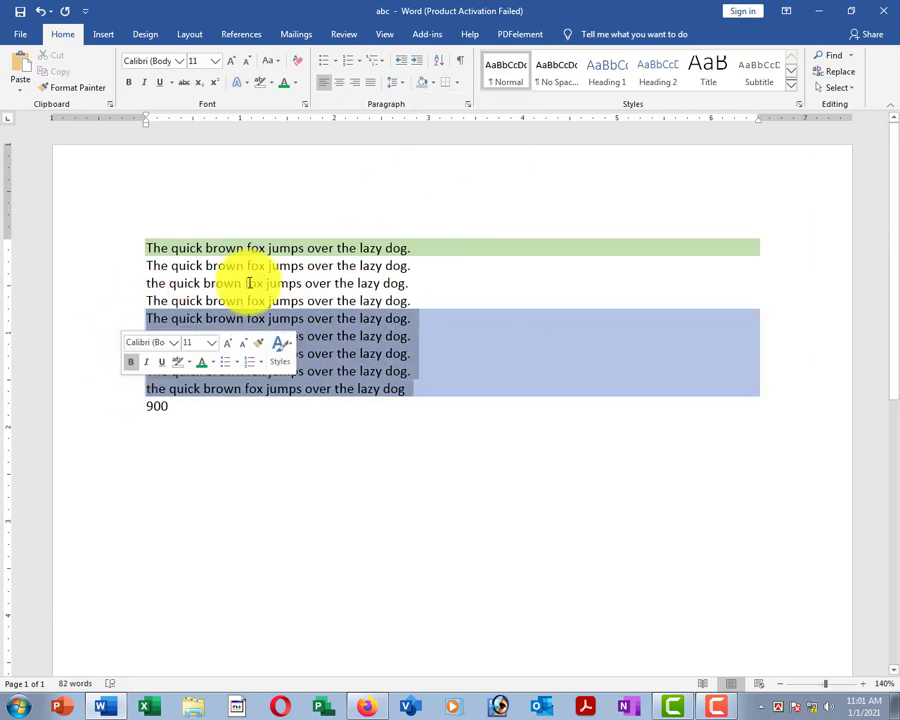
pyautogui.click(436, 84)
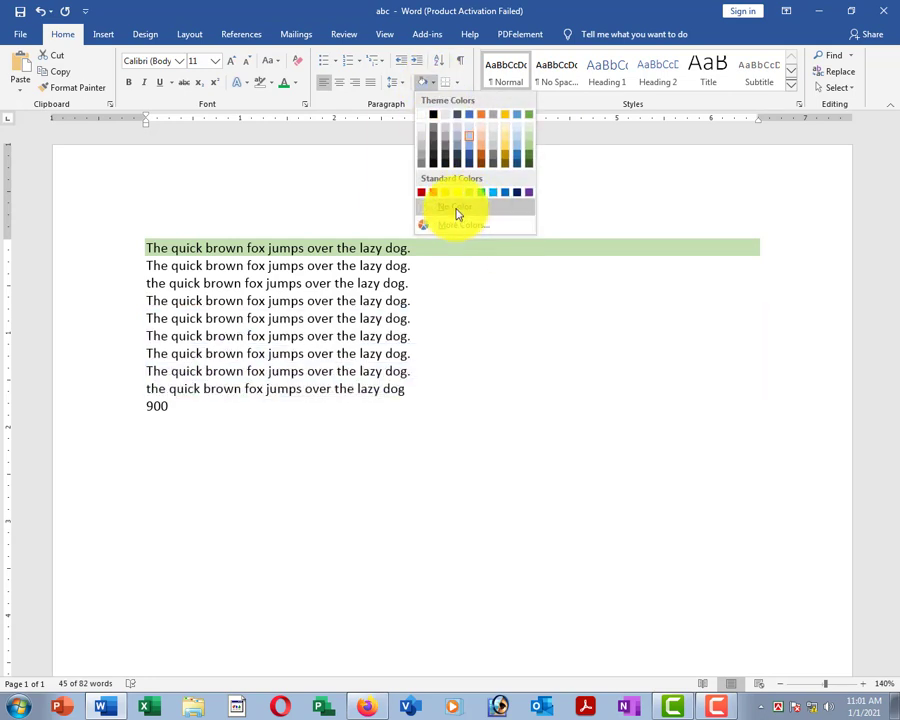
pyautogui.click(458, 212)
pyautogui.click(203, 300)
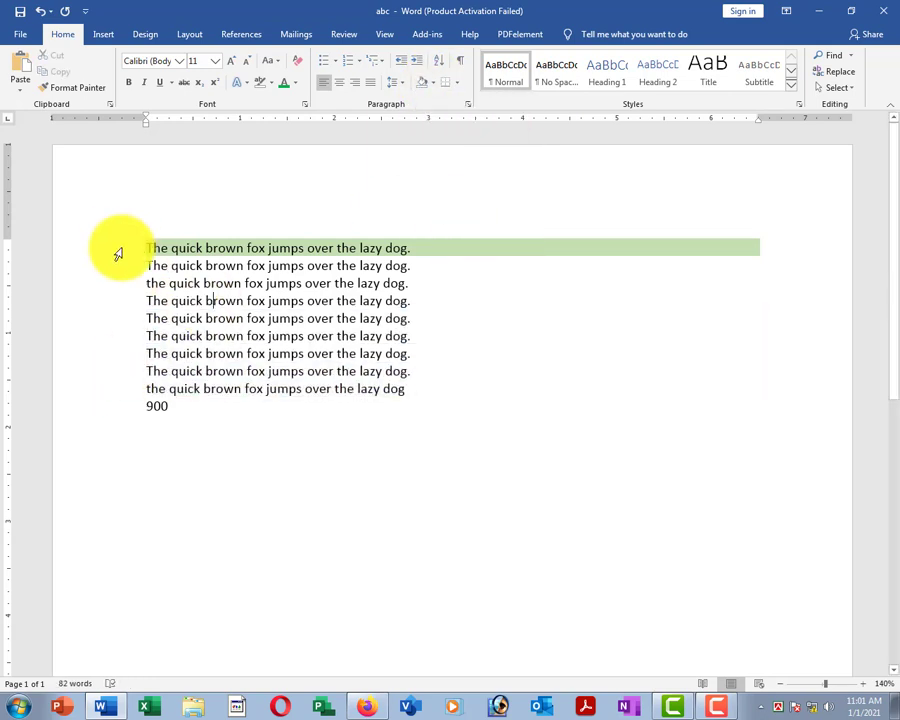
pyautogui.click(116, 250)
pyautogui.click(436, 84)
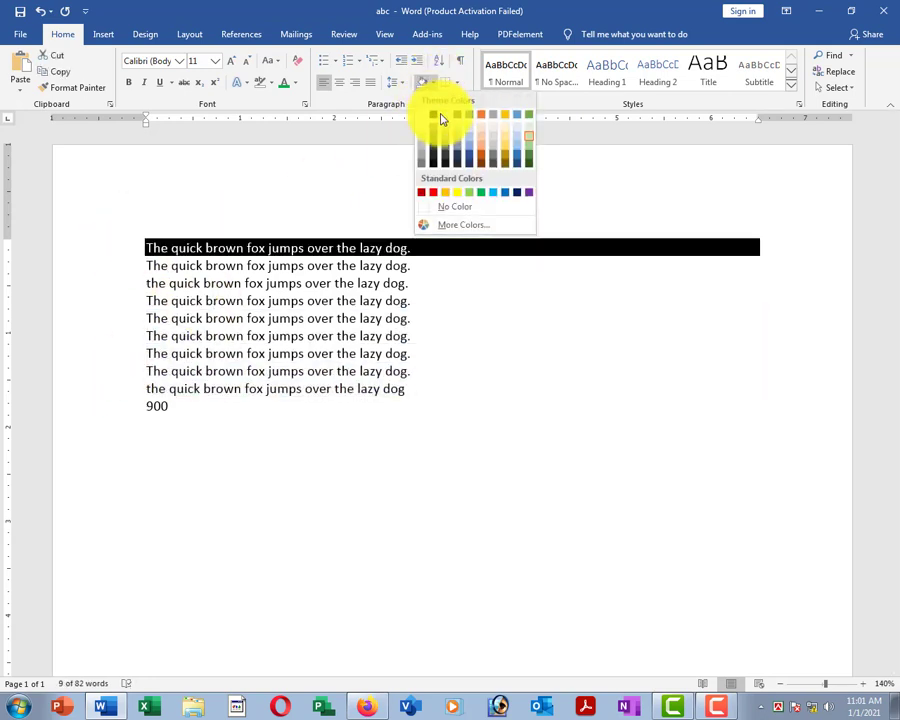
pyautogui.click(462, 212)
pyautogui.click(305, 281)
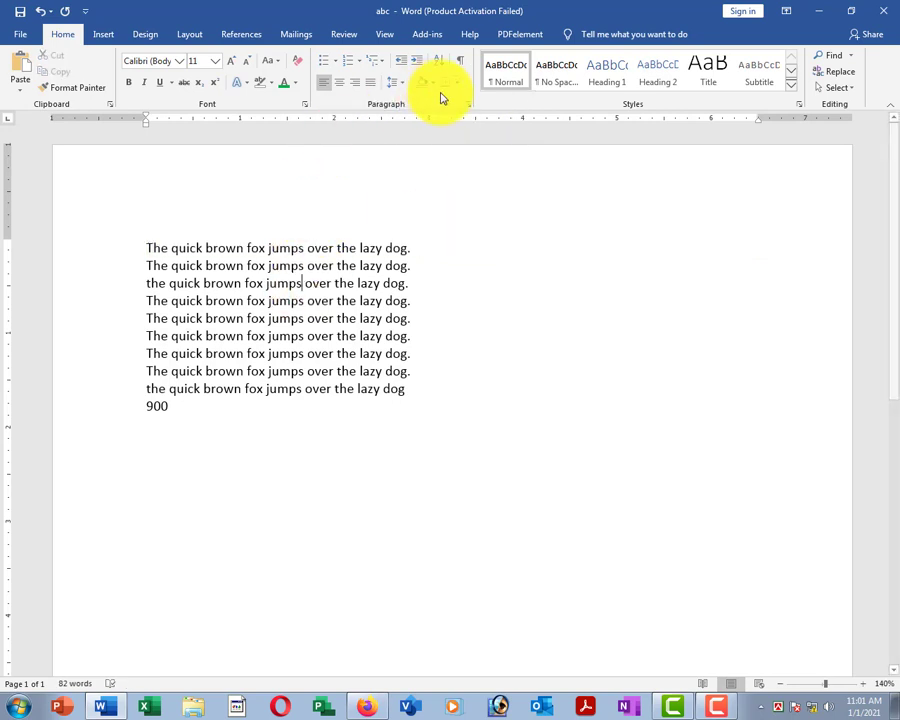
pyautogui.click(362, 266)
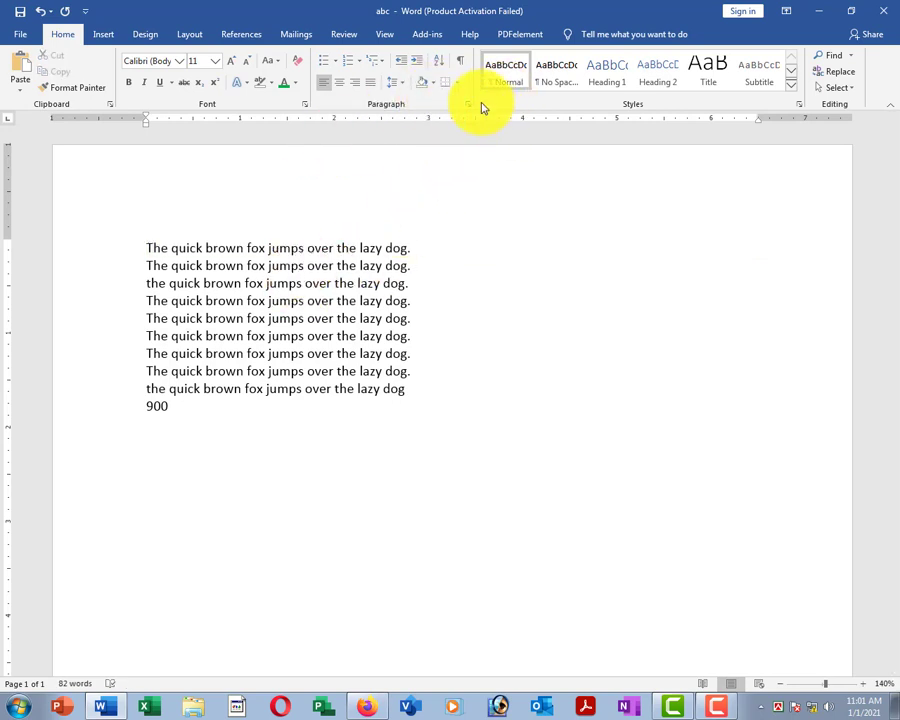
pyautogui.click(103, 34)
pyautogui.click(300, 284)
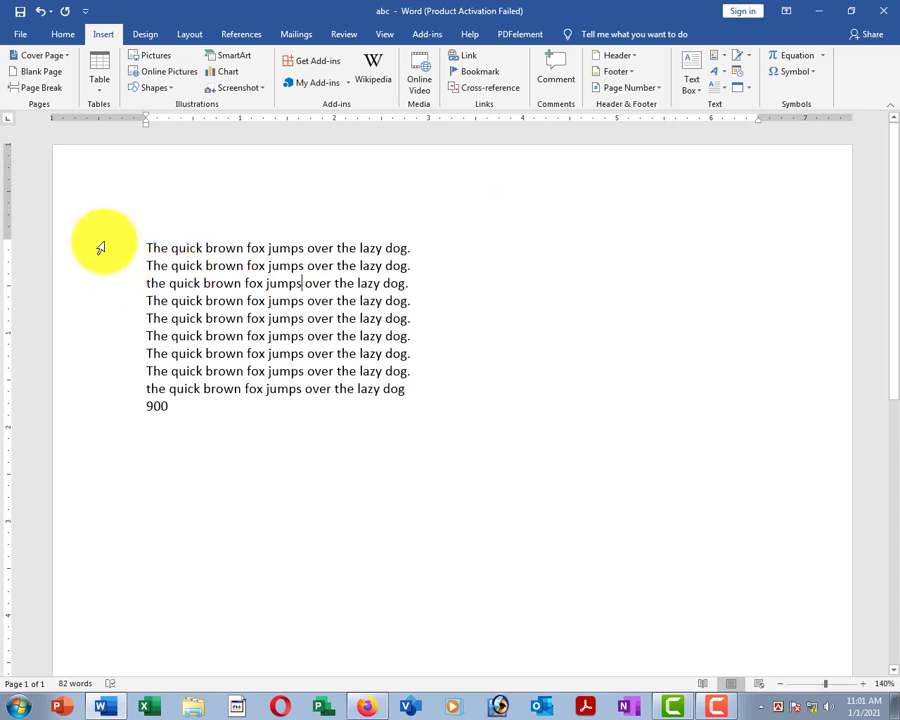
pyautogui.click(100, 247)
pyautogui.click(62, 34)
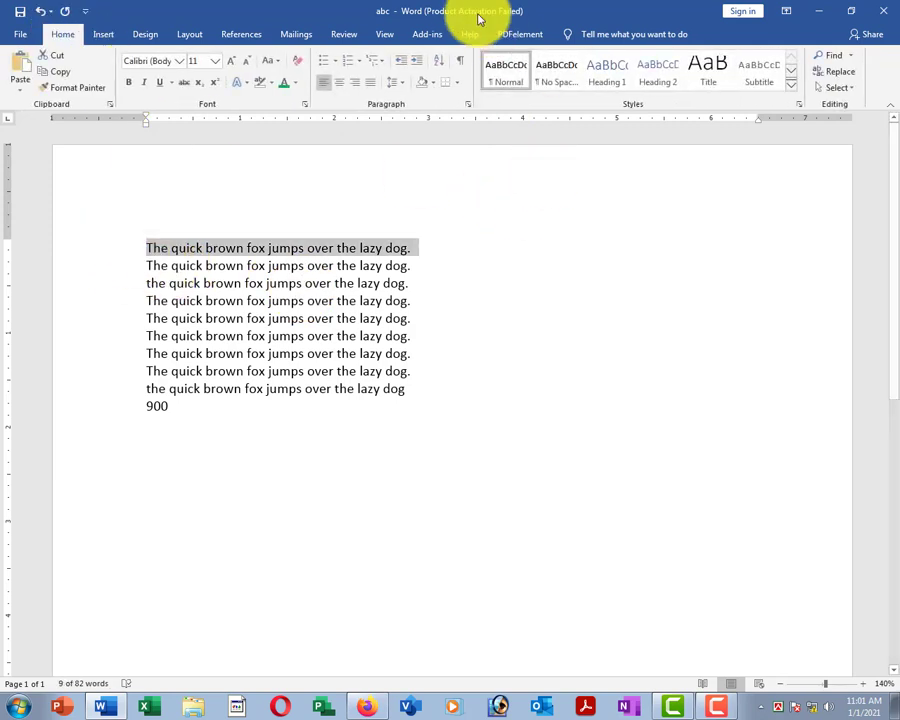
# Add bottom borders under the first line and under the 900 line.
pyautogui.click(457, 82)
pyautogui.click(478, 102)
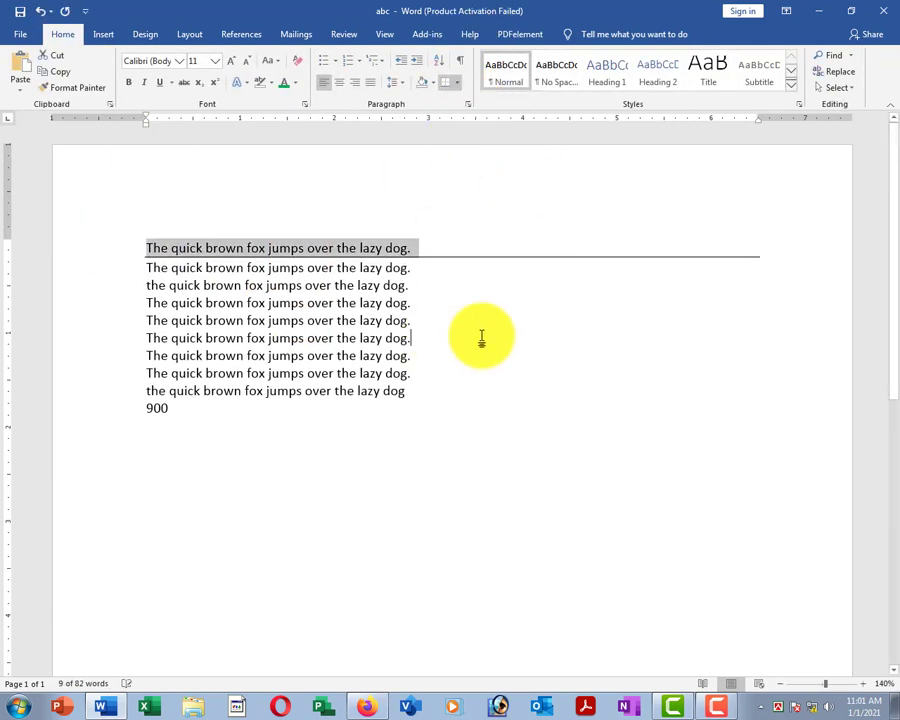
pyautogui.click(604, 358)
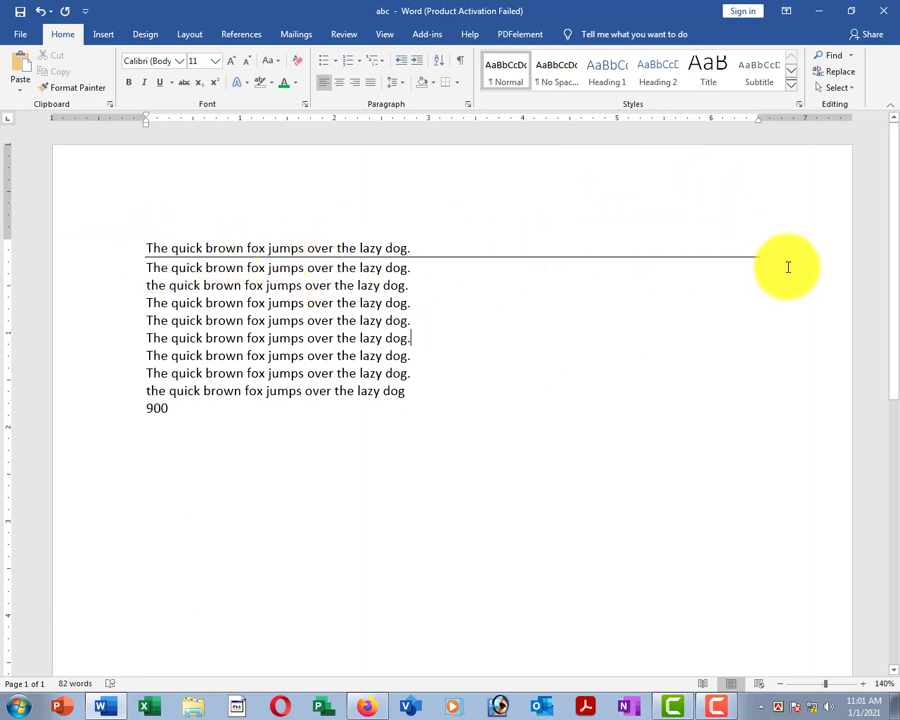
pyautogui.click(342, 320)
pyautogui.click(76, 392)
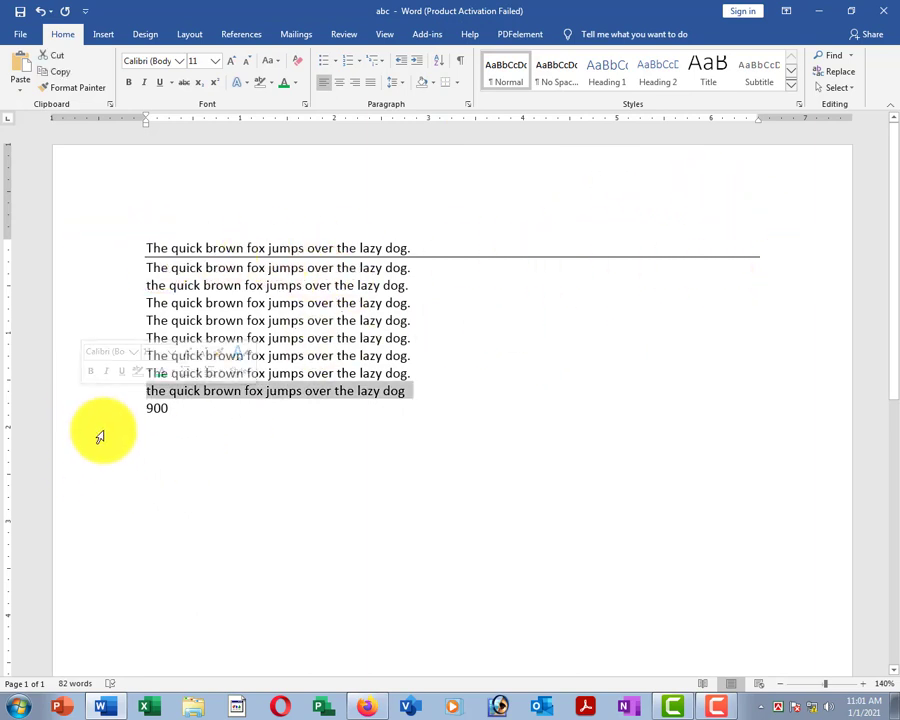
pyautogui.click(88, 406)
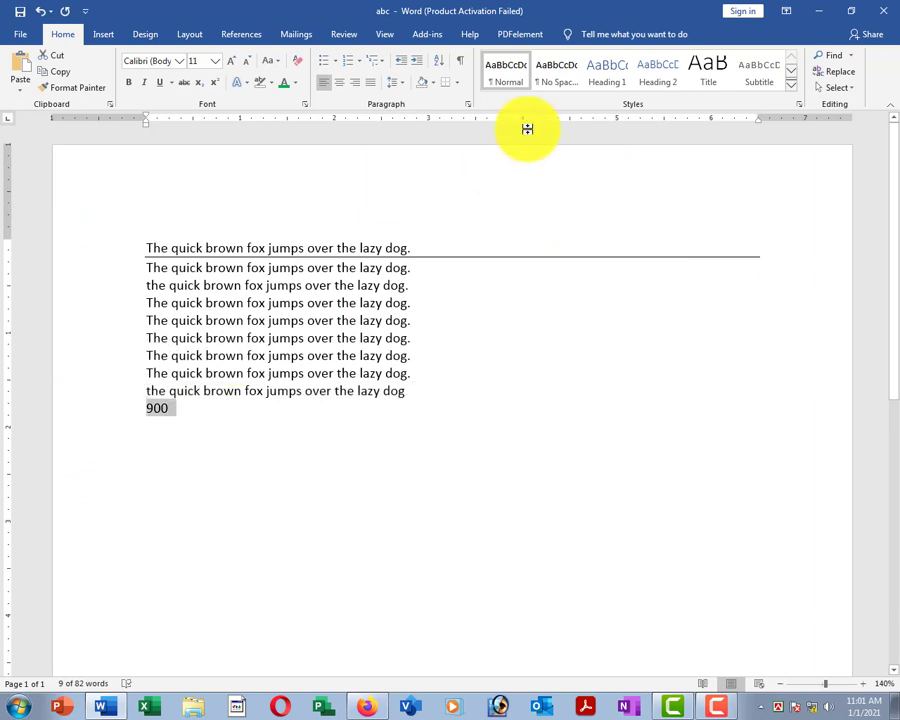
pyautogui.click(445, 84)
# Put an outside border box around line 5.
pyautogui.click(140, 320)
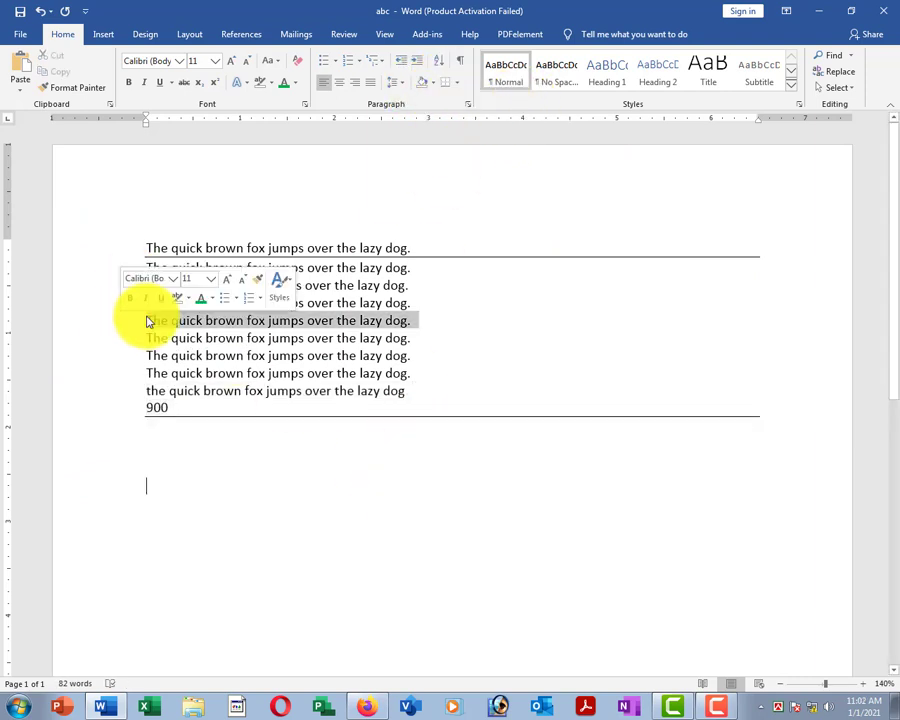
pyautogui.click(458, 83)
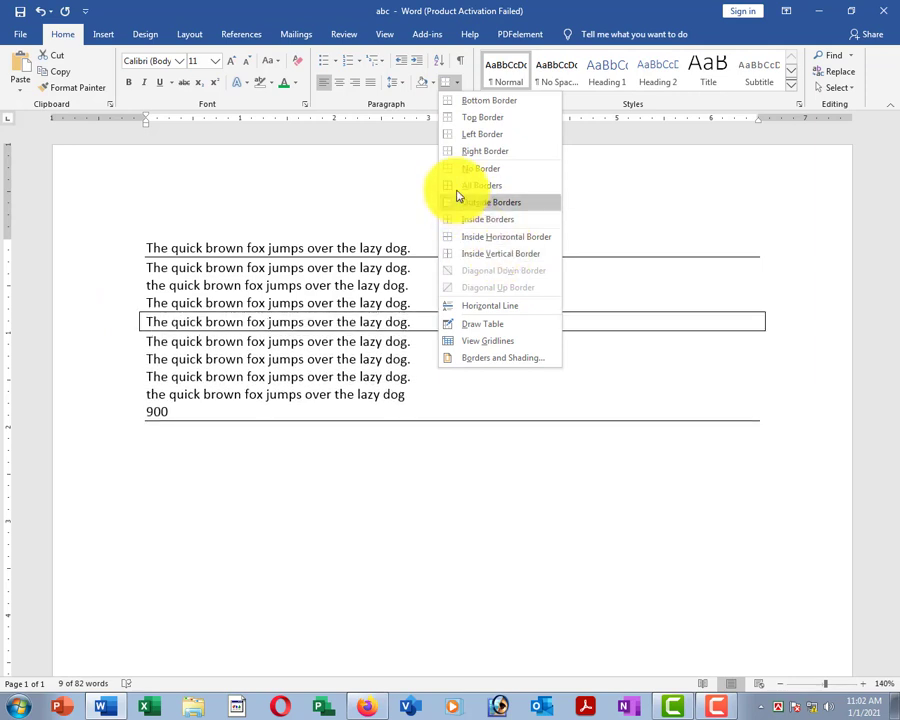
pyautogui.click(473, 207)
pyautogui.click(350, 358)
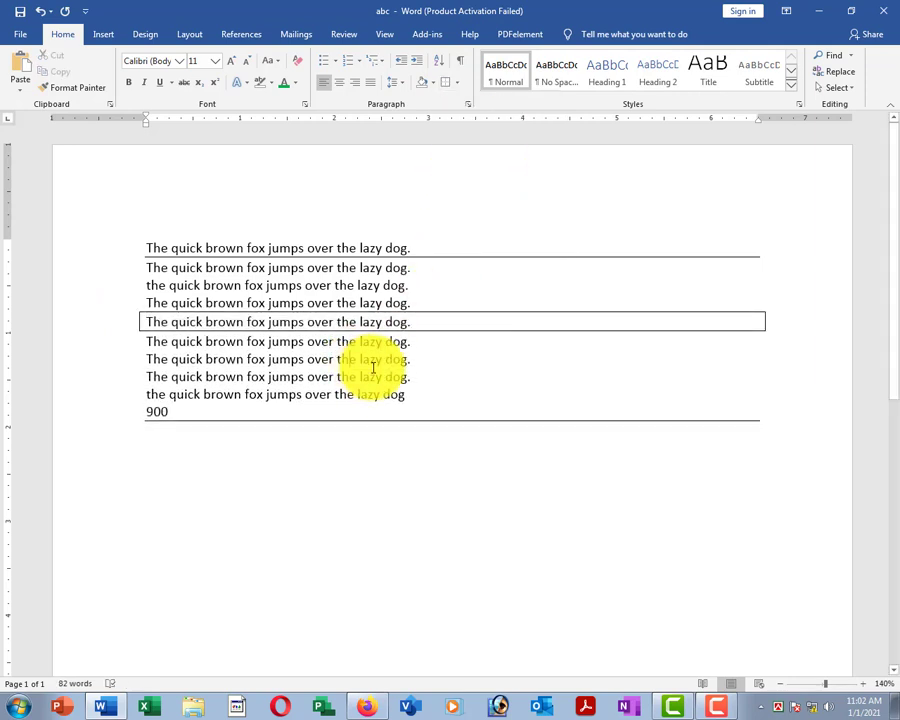
# Select all lines down to 900 and apply No Border to remove every border.
pyautogui.moveTo(121, 236); pyautogui.dragTo(755, 438)
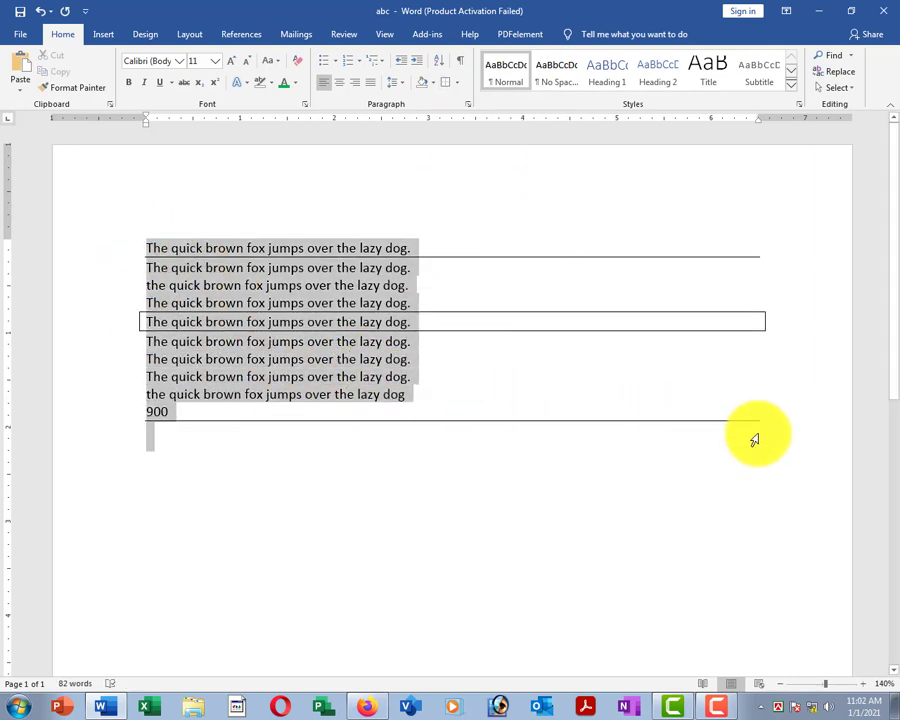
pyautogui.click(458, 83)
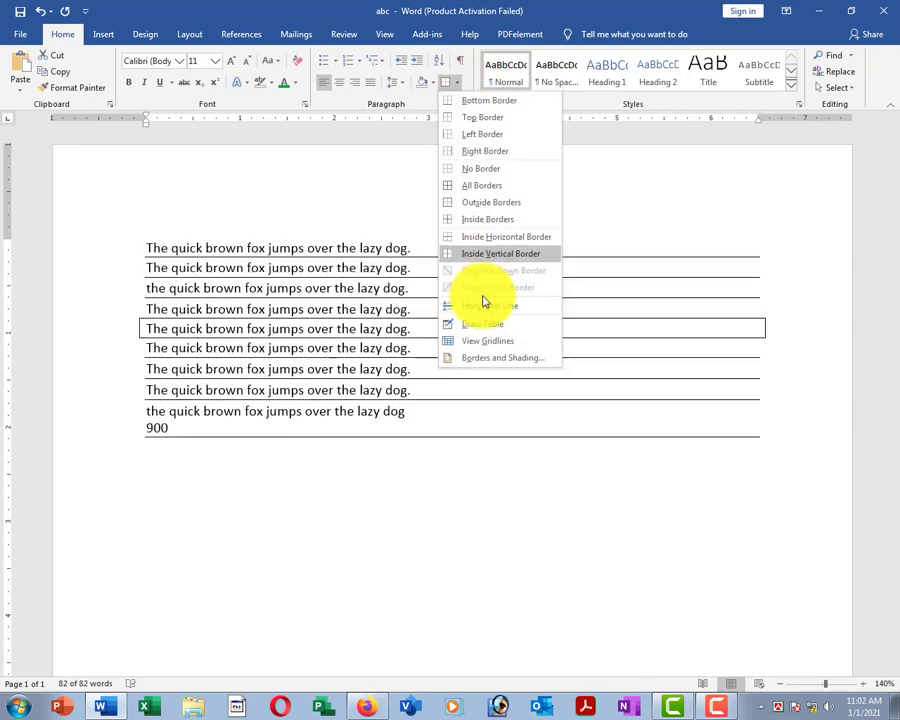
pyautogui.click(469, 174)
pyautogui.click(383, 336)
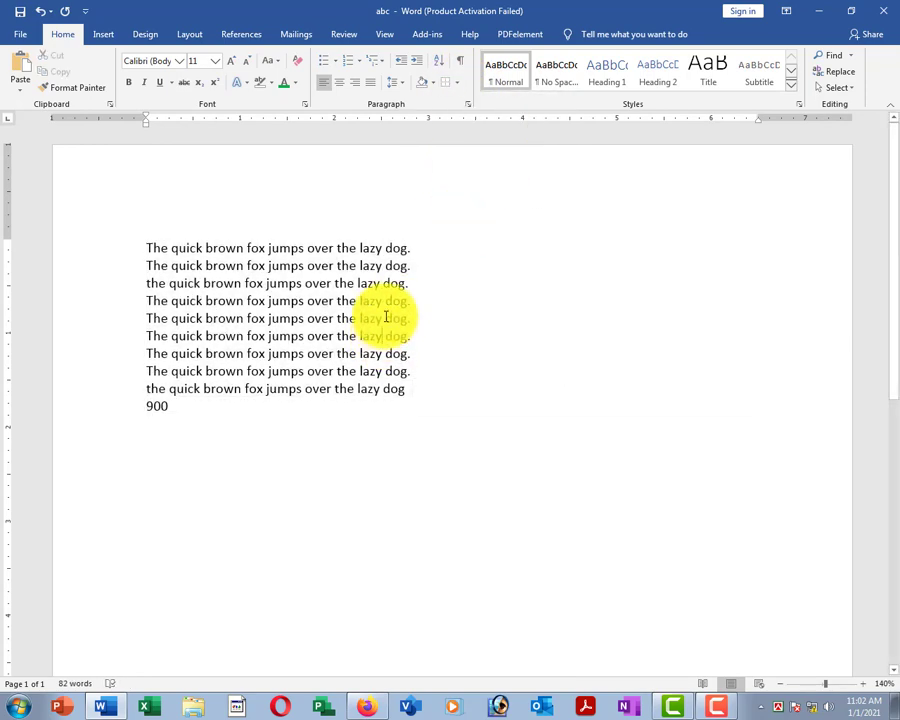
# Apply round bullets to the ten lines, then switch them to check-mark bullets.
pyautogui.click(458, 83)
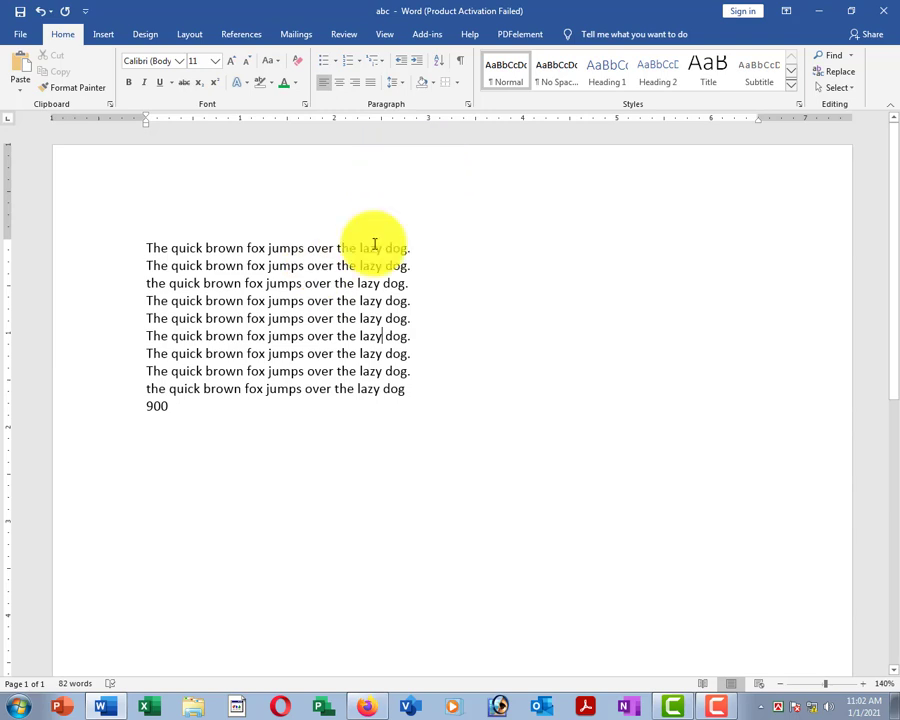
pyautogui.click(299, 318)
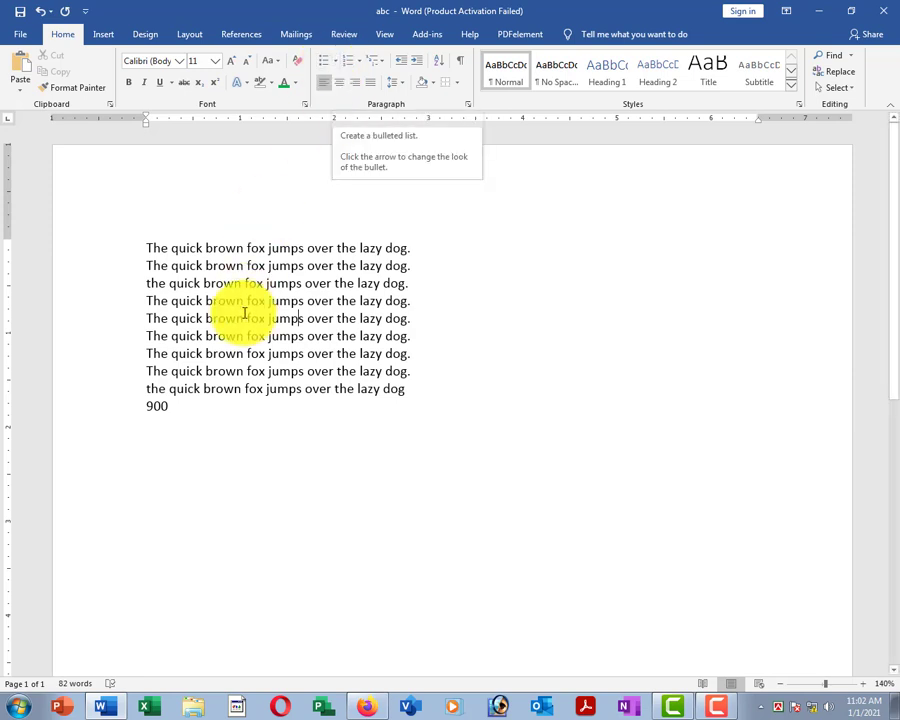
pyautogui.moveTo(100, 241); pyautogui.dragTo(149, 416)
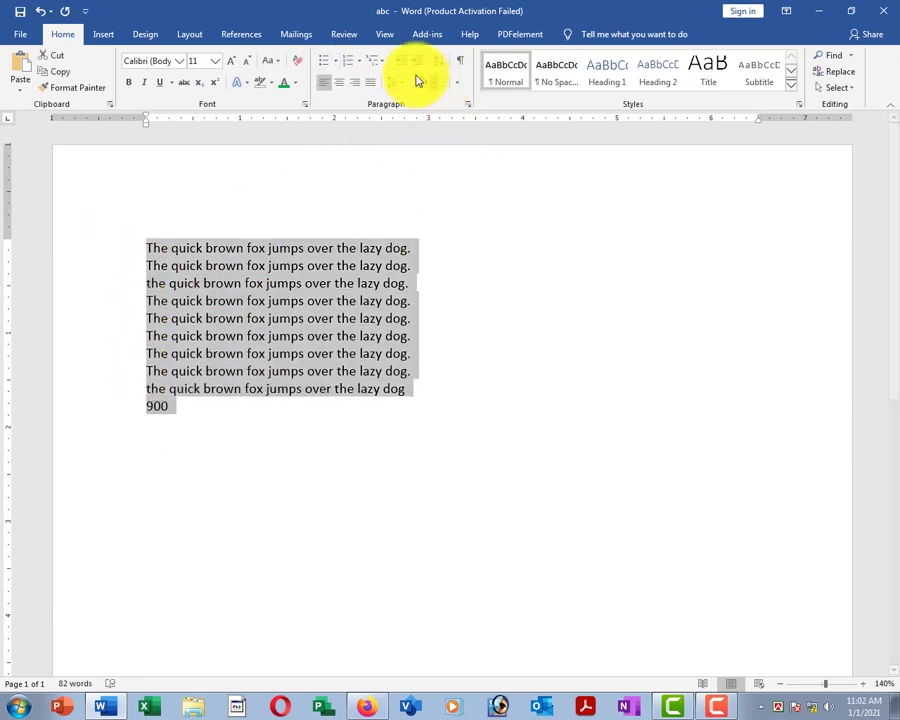
pyautogui.click(338, 63)
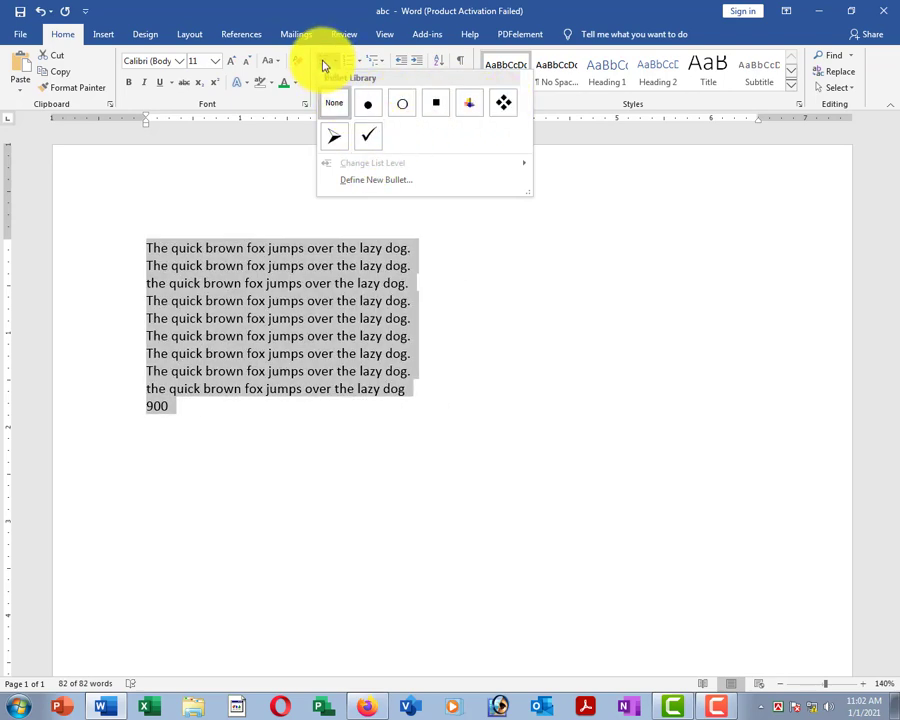
pyautogui.click(323, 65)
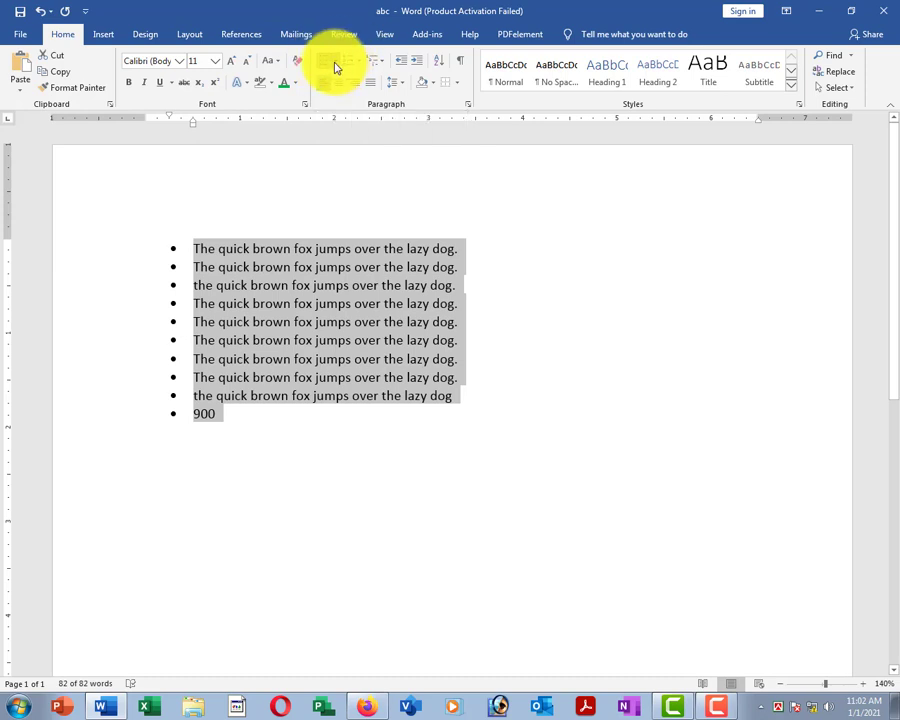
pyautogui.click(336, 64)
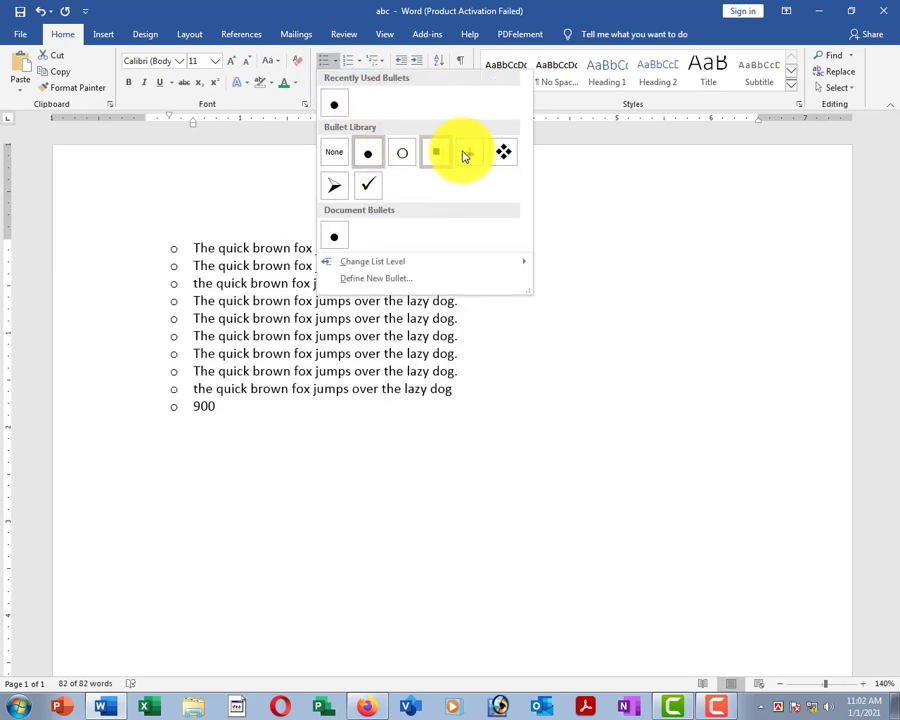
pyautogui.click(368, 184)
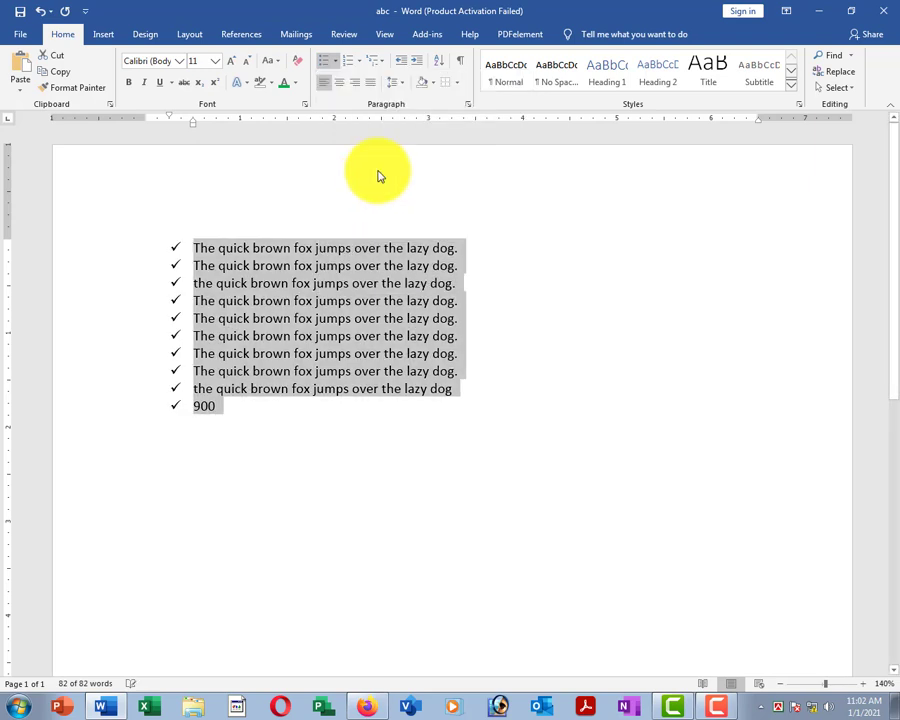
pyautogui.click(320, 303)
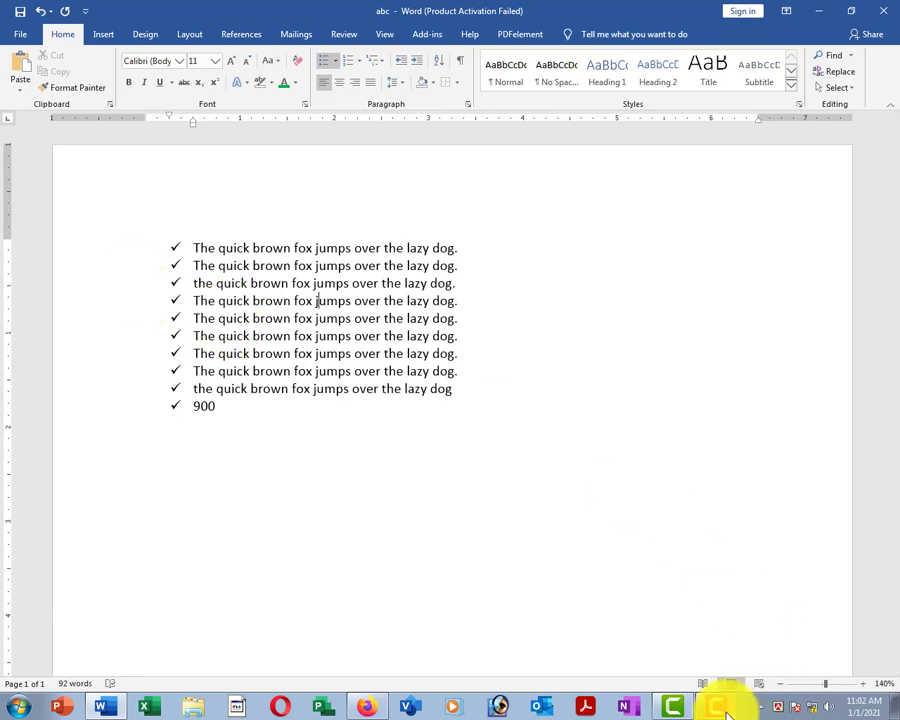
# Select the whole document and change the list bullets to diamonds.
pyautogui.click(716, 706)
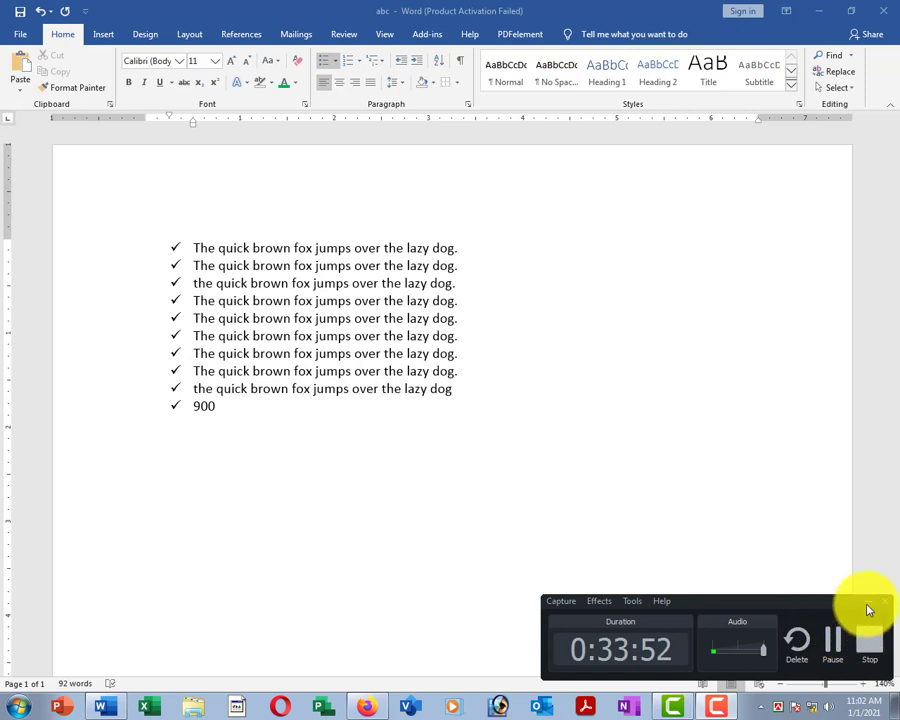
pyautogui.click(249, 283)
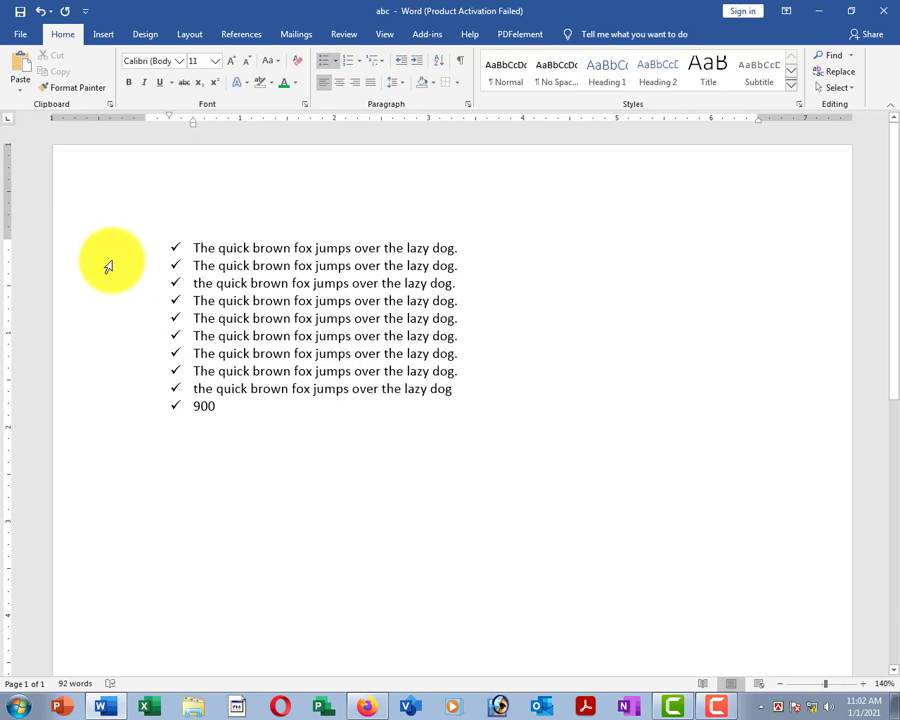
pyautogui.moveTo(110, 235); pyautogui.dragTo(145, 417)
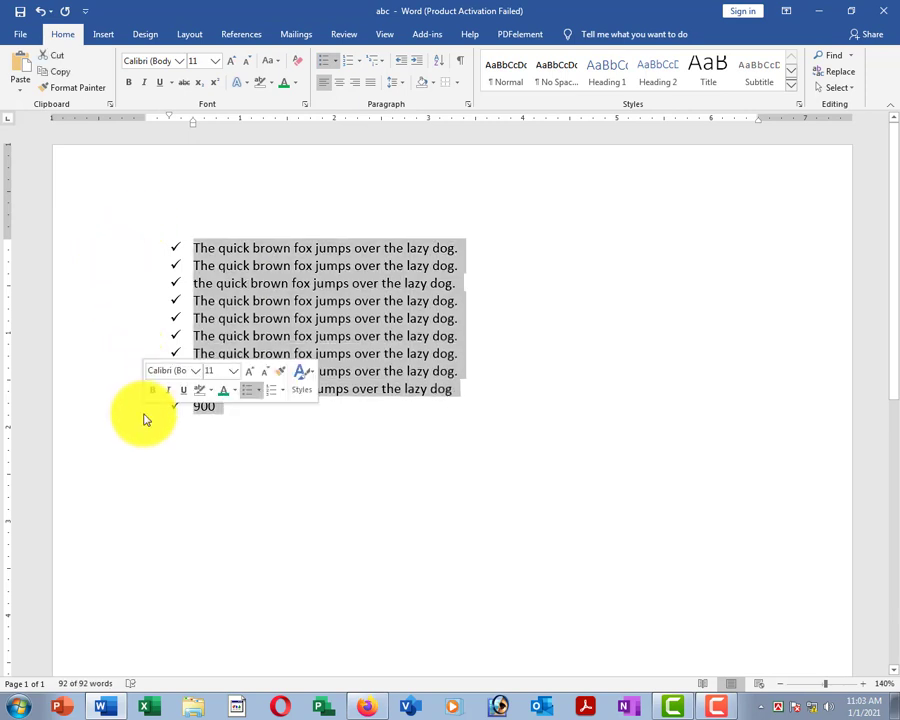
pyautogui.click(261, 280)
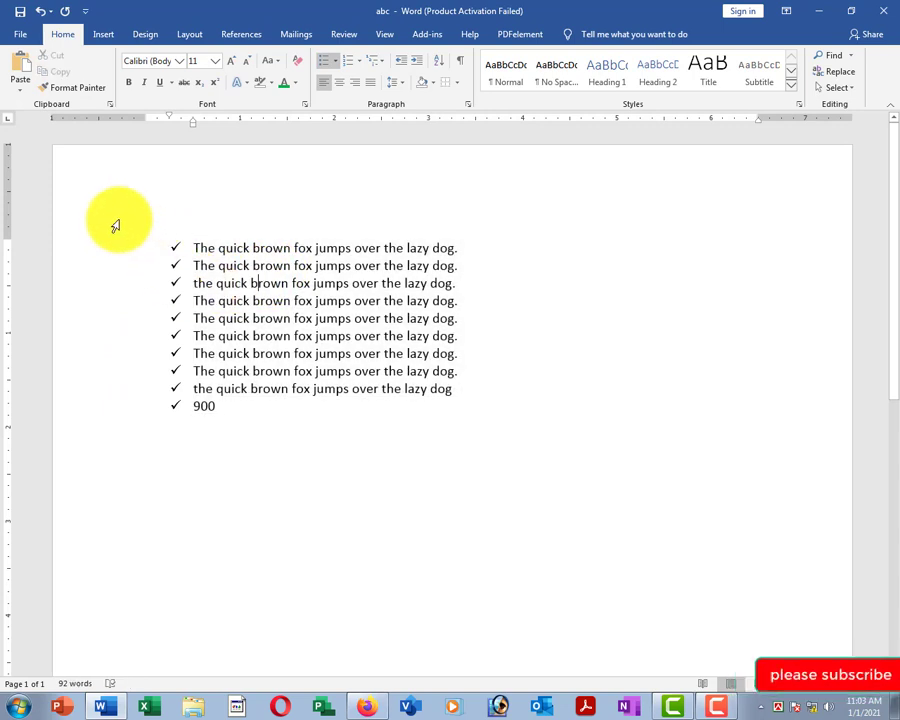
pyautogui.moveTo(118, 240); pyautogui.dragTo(165, 410)
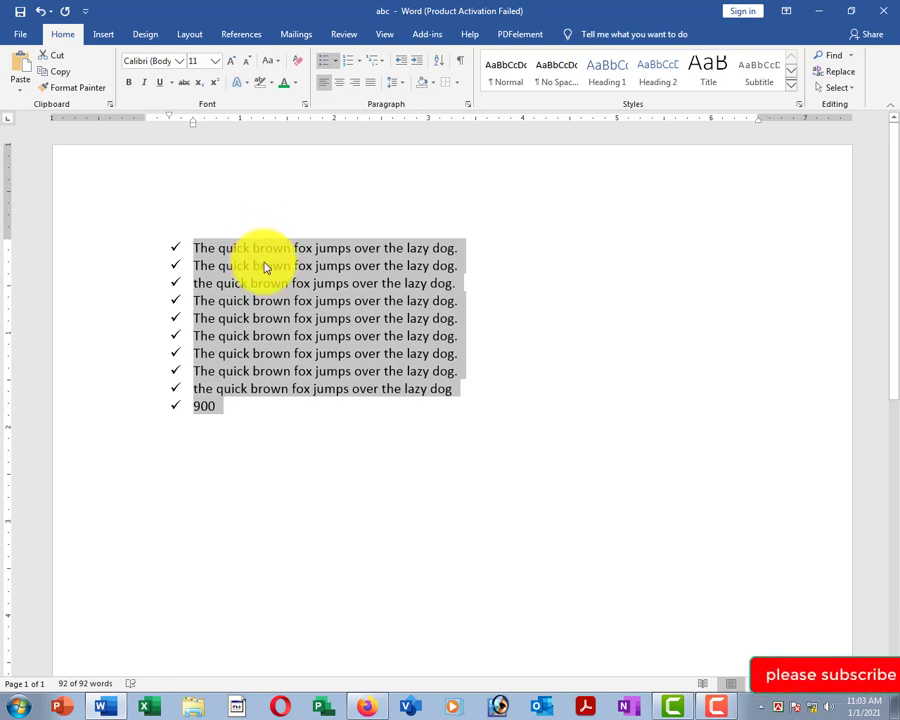
pyautogui.click(118, 214)
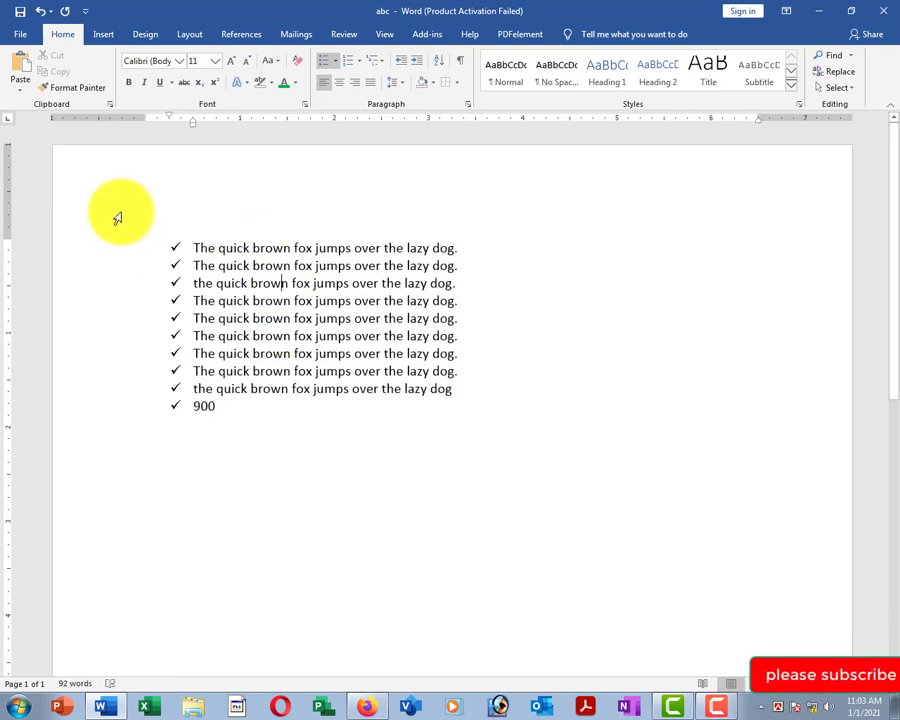
pyautogui.hotkey('ctrl', 'a')
pyautogui.click(337, 61)
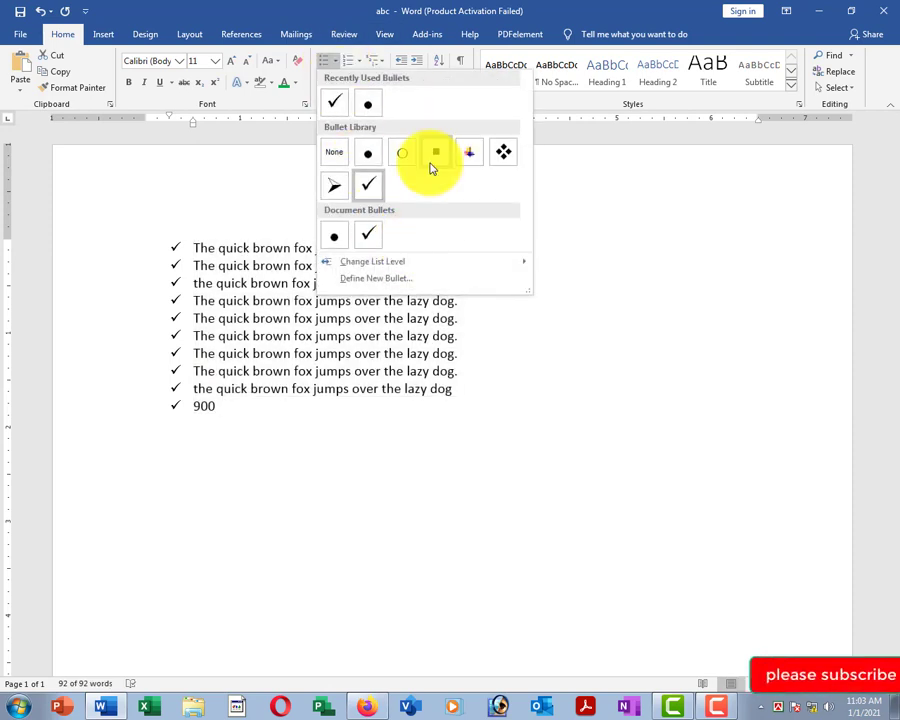
pyautogui.click(509, 155)
# Remove the bullets and number the lines with the 1, 2, 3 numbering style.
pyautogui.moveTo(125, 240); pyautogui.dragTo(150, 425)
pyautogui.click(328, 61)
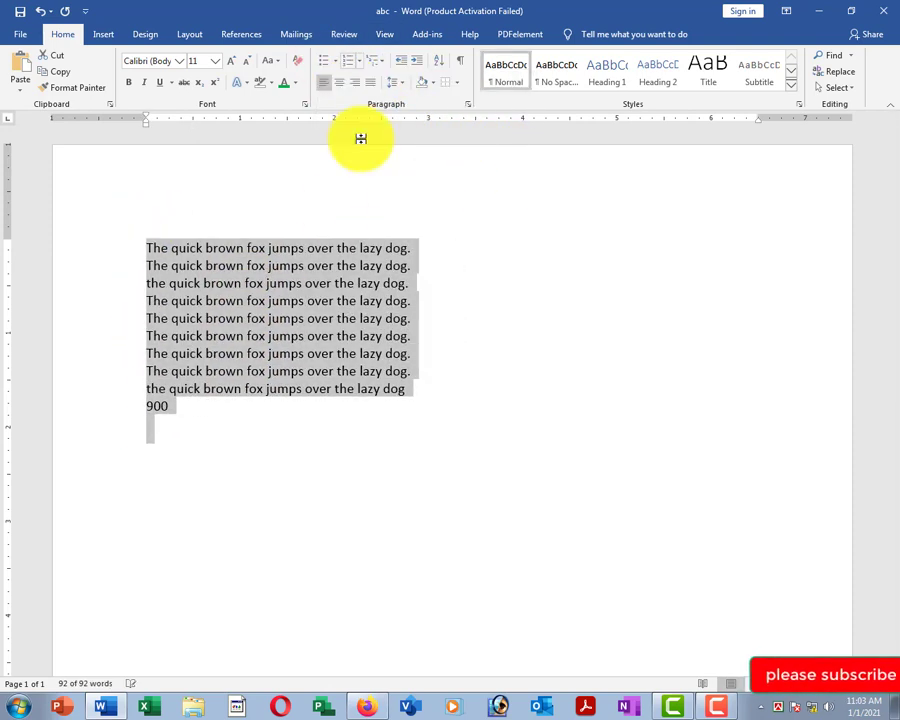
pyautogui.click(361, 61)
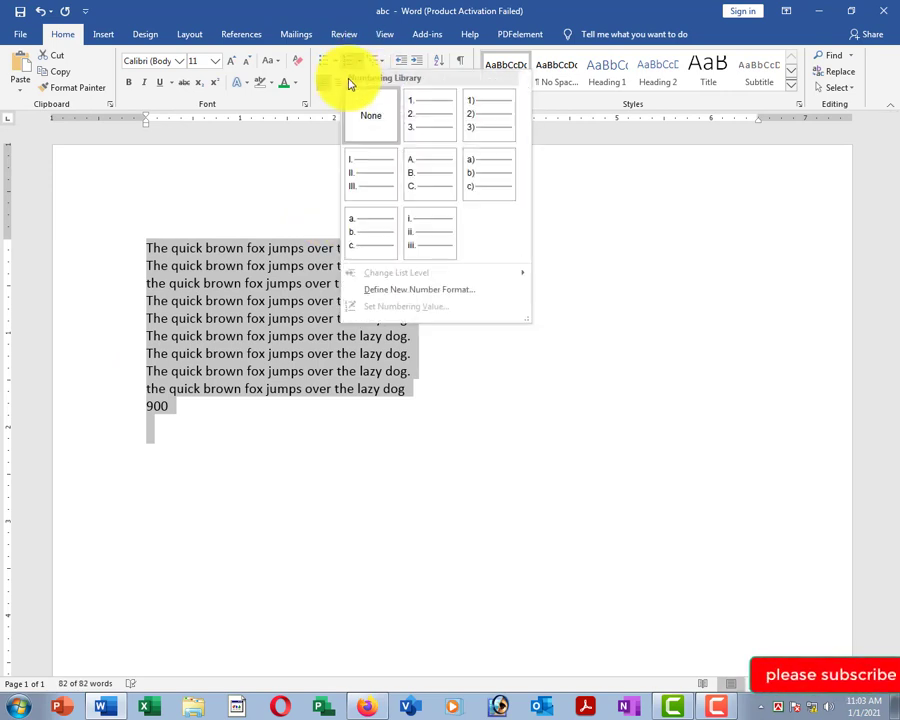
pyautogui.click(422, 118)
pyautogui.click(275, 292)
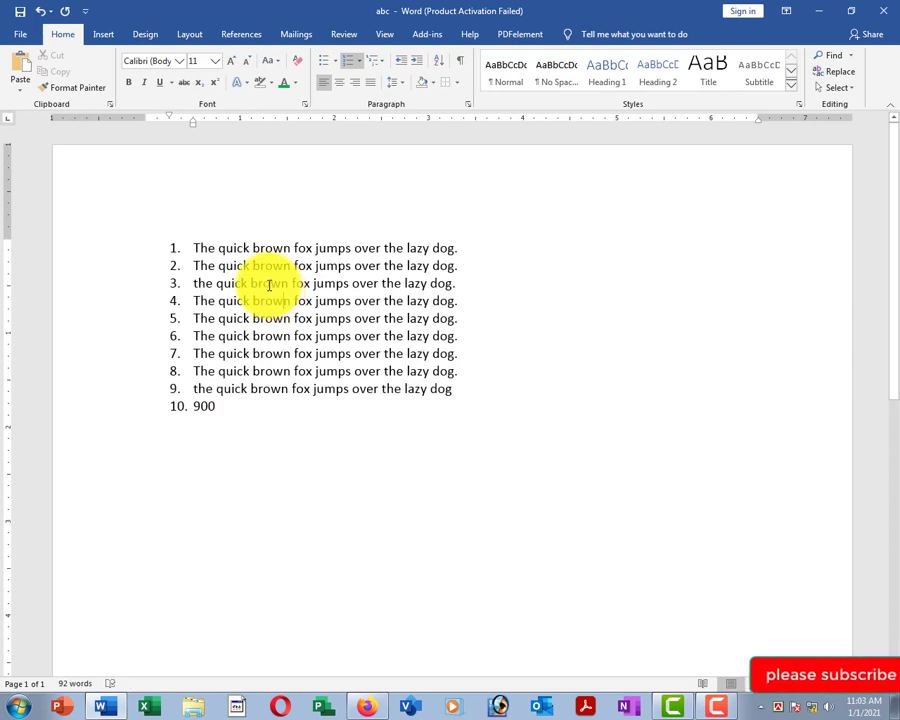
pyautogui.moveTo(106, 249); pyautogui.dragTo(110, 413)
pyautogui.click(270, 283)
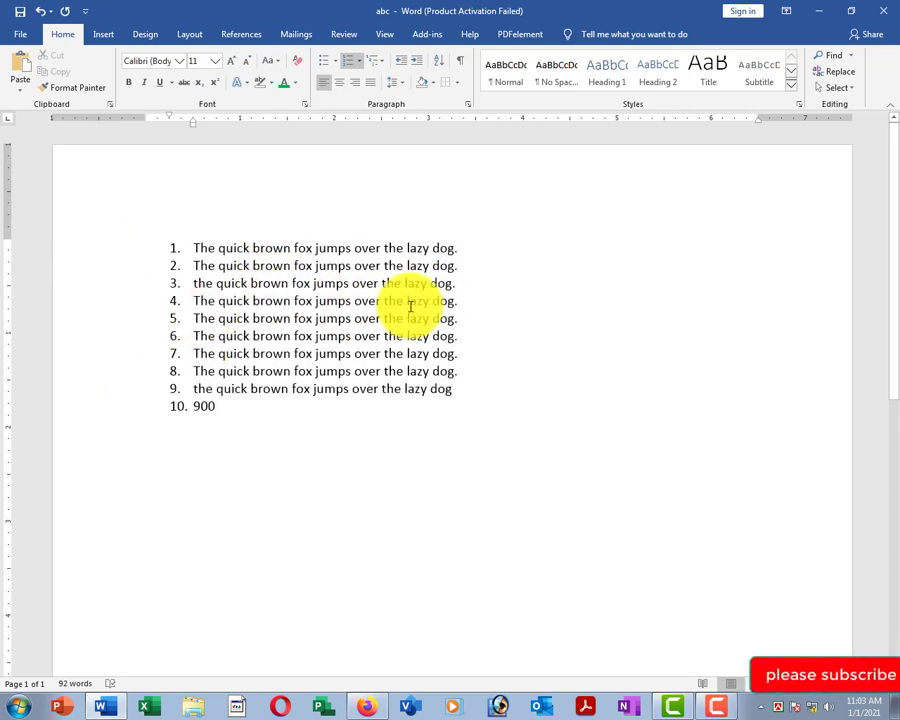
# Add a new item 'the quick brown' after line 4, then remove numbering from all lines.
pyautogui.click(464, 300)
pyautogui.press('Return')
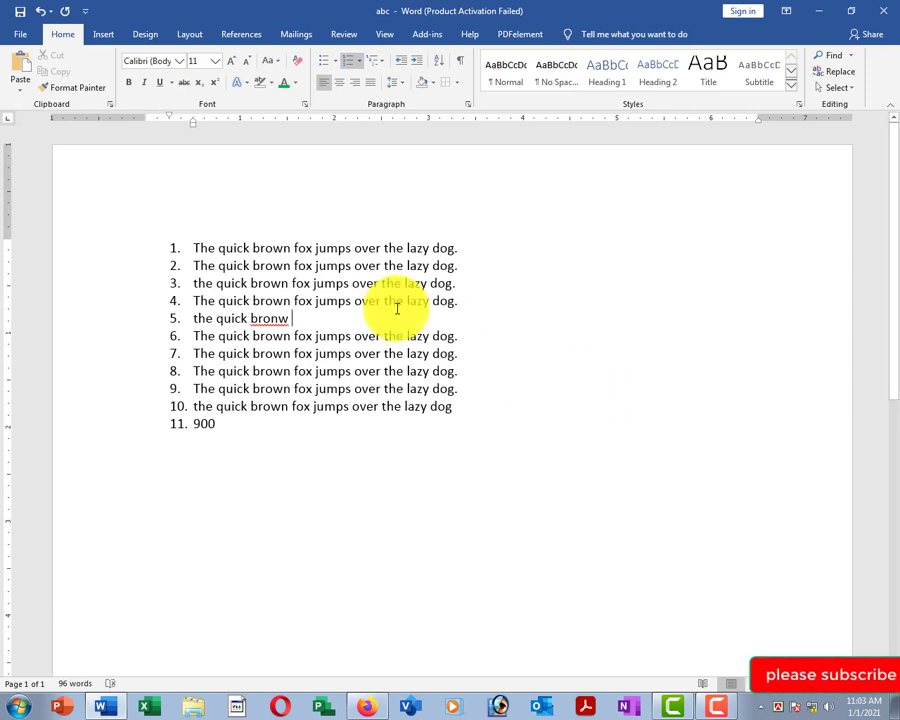
pyautogui.press('BackSpace')
pyautogui.press('BackSpace')
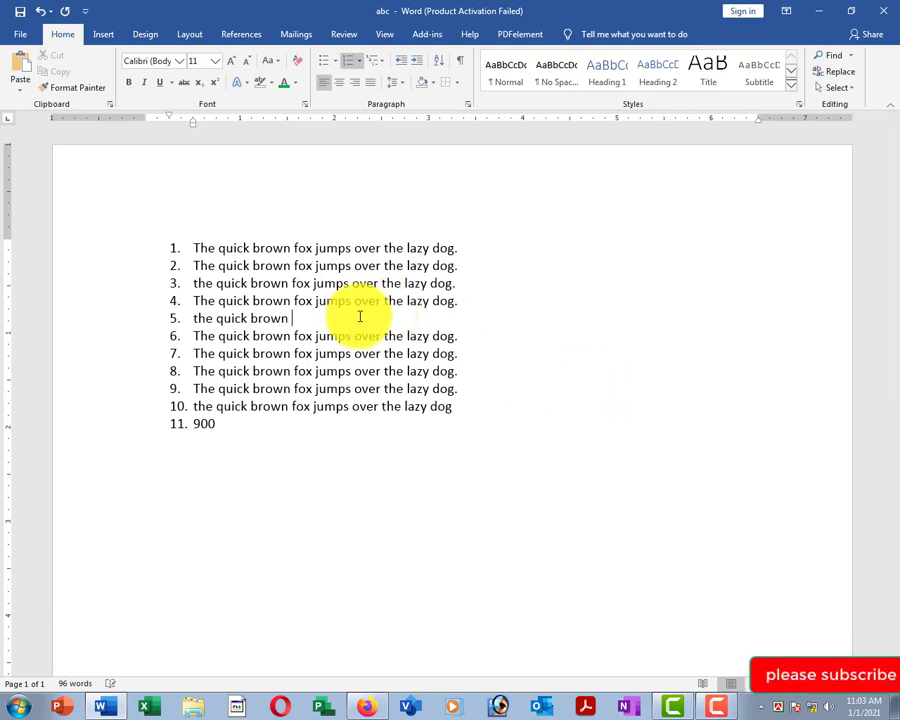
pyautogui.moveTo(90, 205); pyautogui.dragTo(105, 440)
pyautogui.click(310, 205)
pyautogui.hotkey('ctrl', 'a')
pyautogui.hotkey('ctrl', 'shift', 'n')
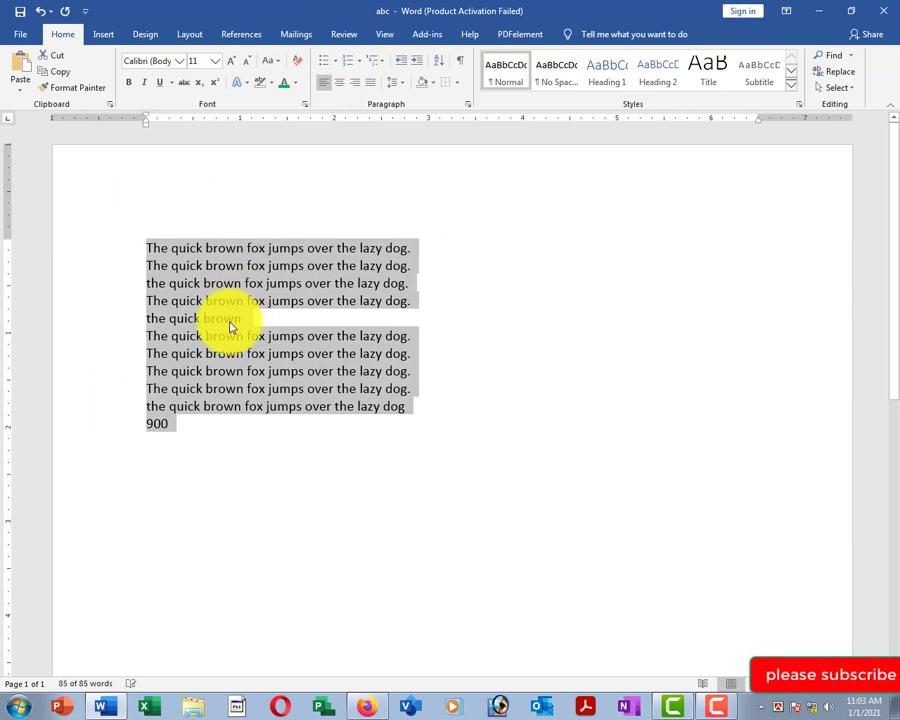
# Search the document for 'brown' in the Navigation pane and switch the pane's view.
pyautogui.click(243, 285)
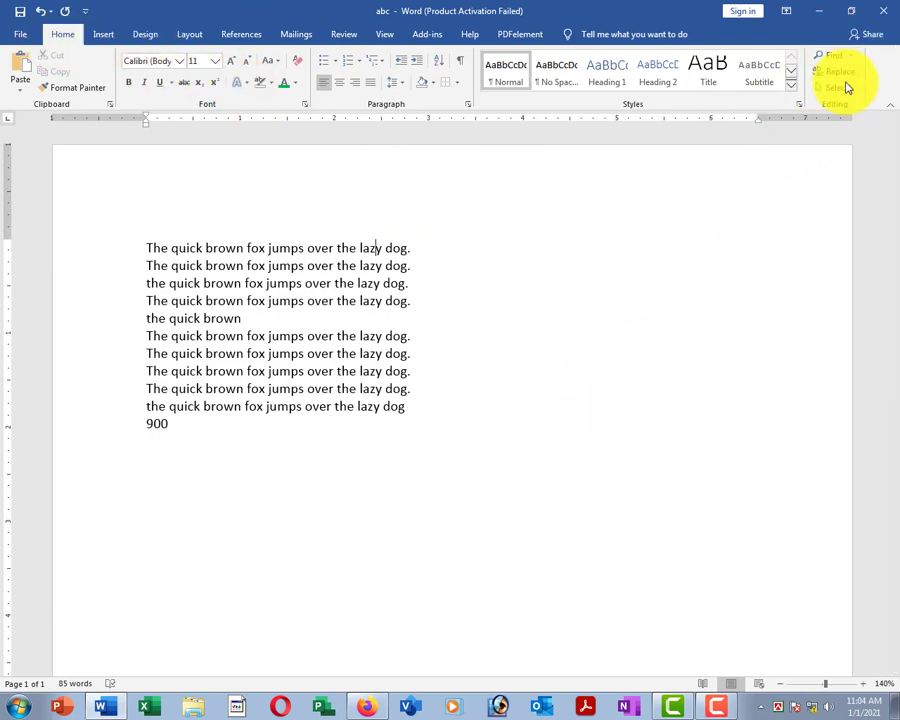
pyautogui.click(836, 56)
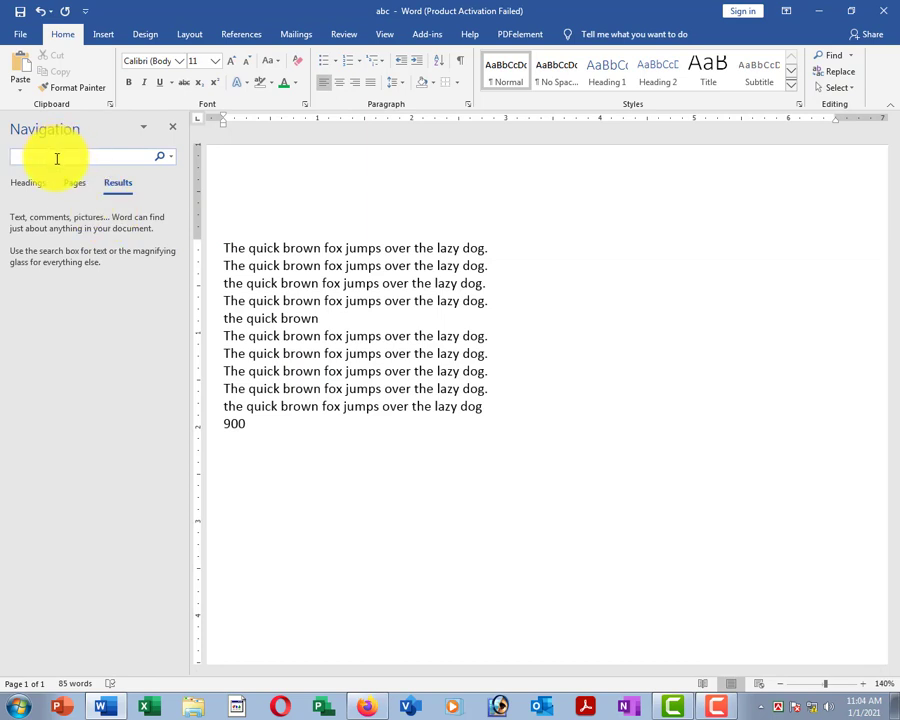
pyautogui.write('brown')
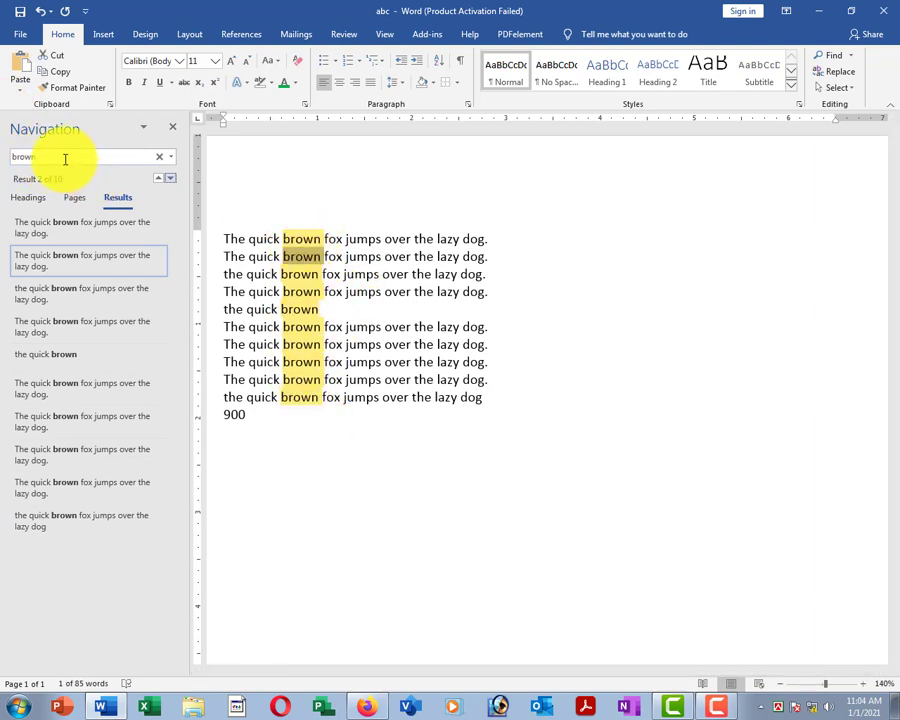
pyautogui.moveTo(66, 157); pyautogui.dragTo(2, 160)
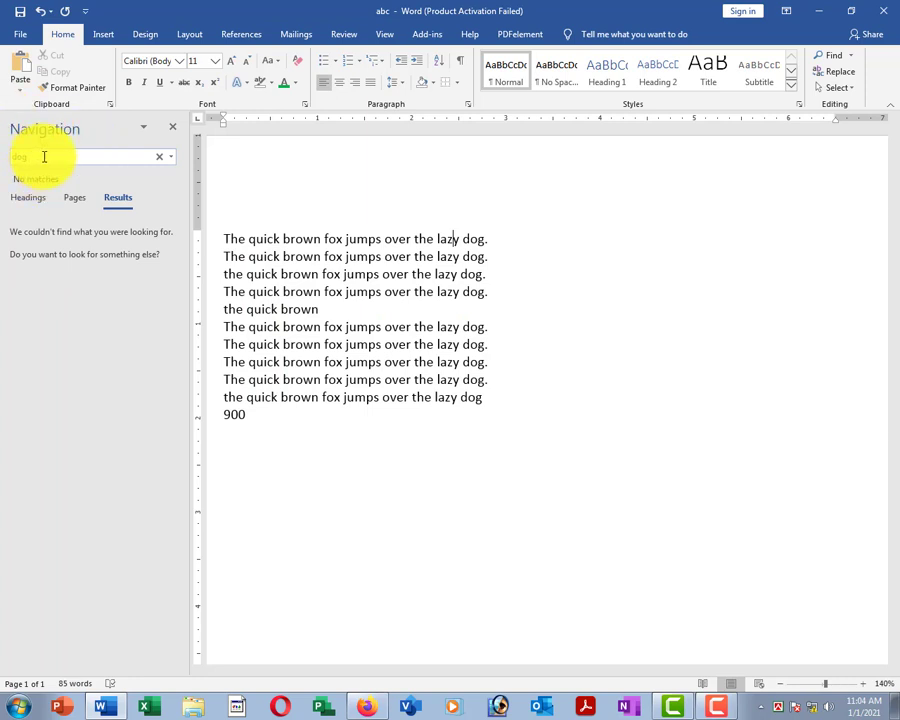
pyautogui.click(22, 199)
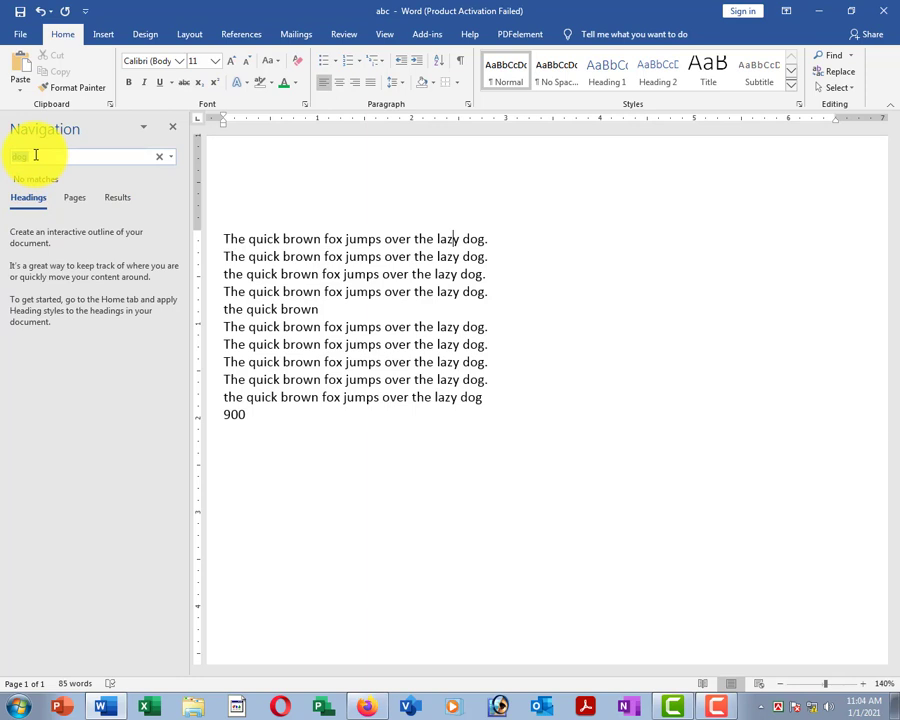
# Search for 'fox' to highlight its 9 matches, then close the Navigation pane.
pyautogui.click(284, 444)
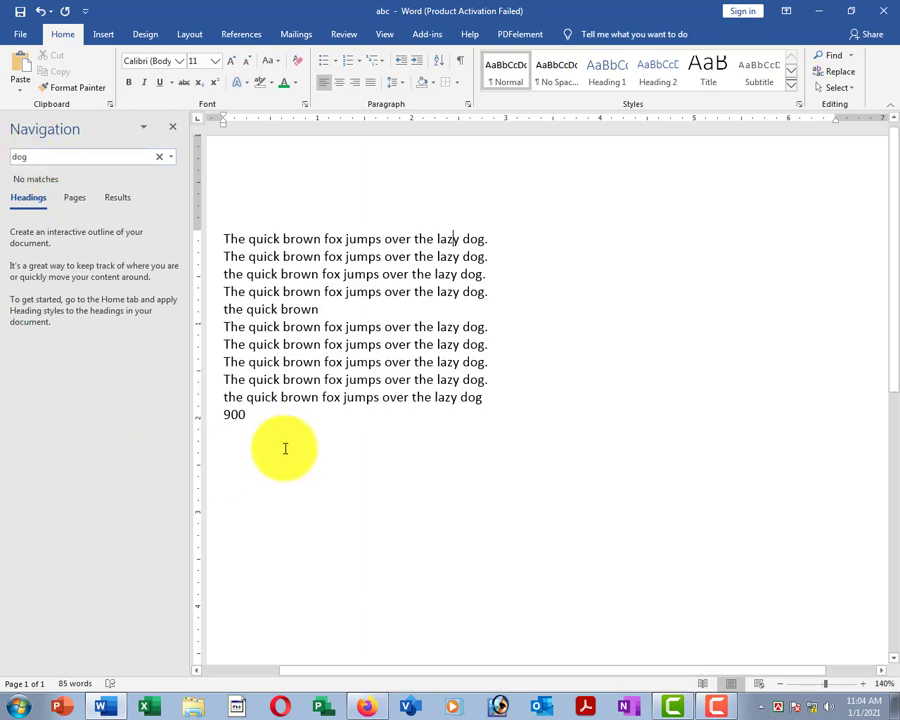
pyautogui.click(62, 160)
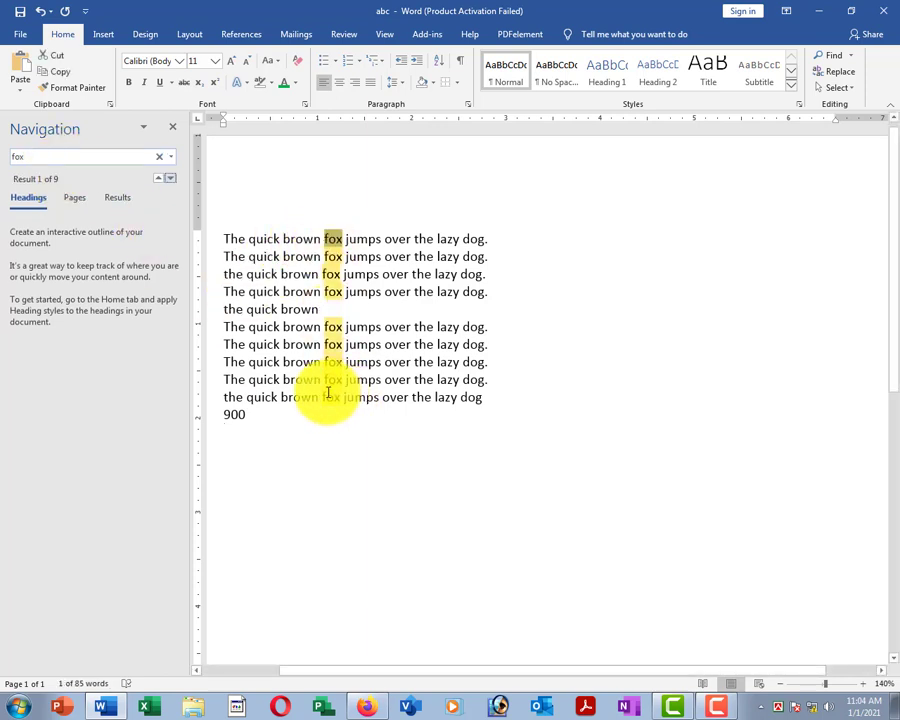
pyautogui.click(172, 131)
pyautogui.click(414, 306)
pyautogui.click(321, 256)
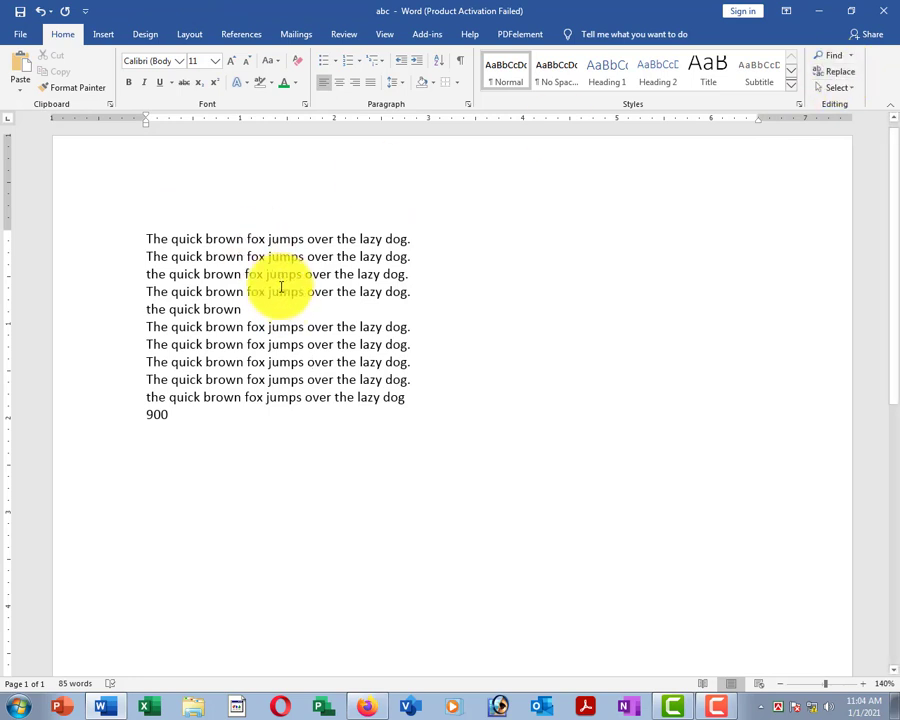
# Open Find and Replace on the Replace tab with 'fox' to find, and move the dialog down.
pyautogui.click(280, 290)
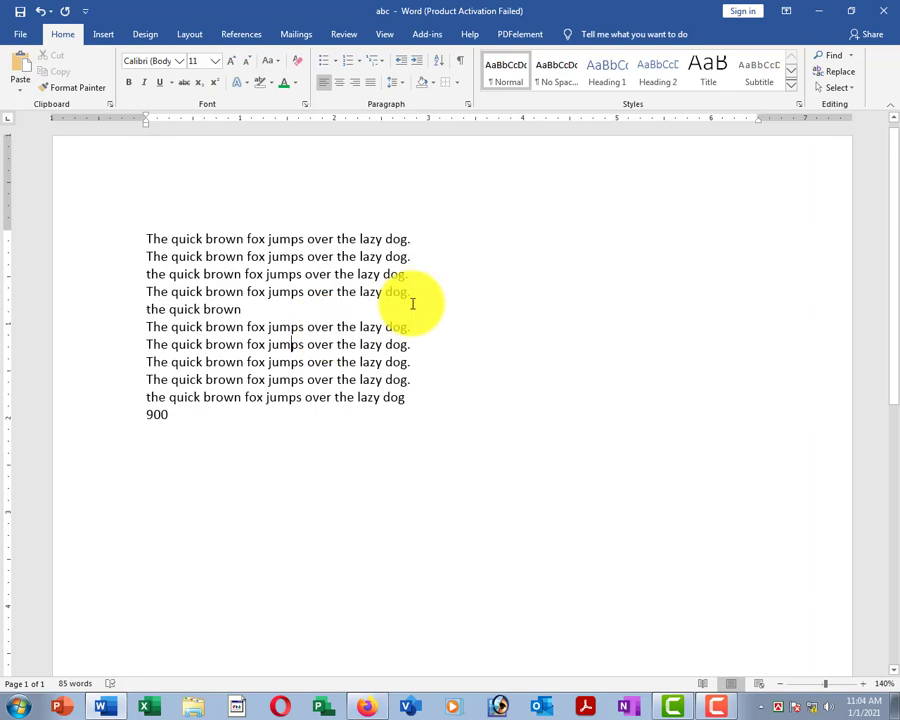
pyautogui.click(830, 72)
pyautogui.moveTo(502, 422); pyautogui.dragTo(444, 466)
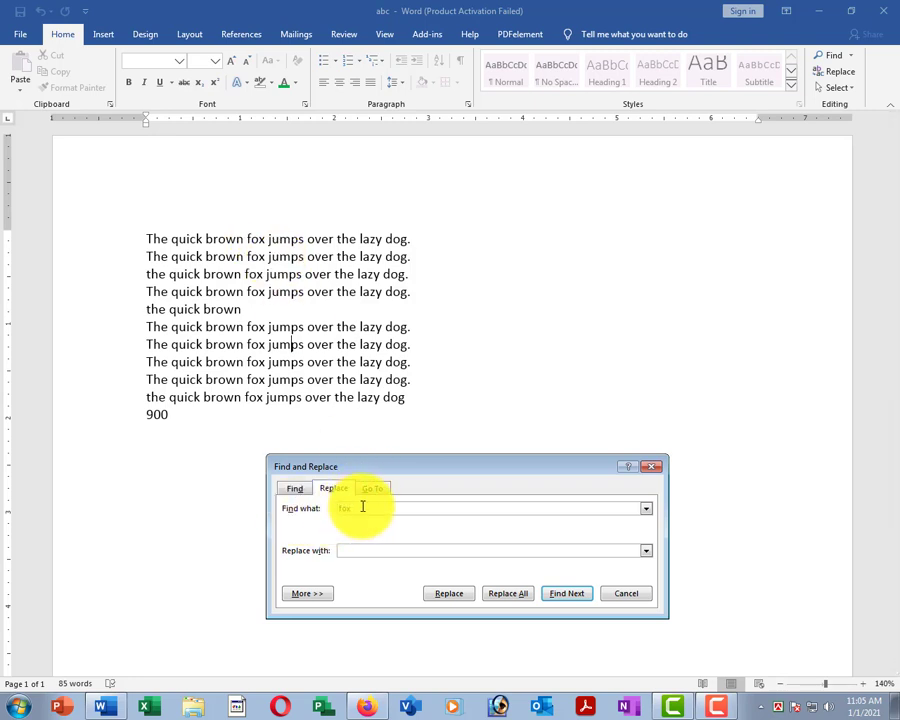
# Replace all nine occurrences of fox with 'teger'.
pyautogui.press('BackSpace')
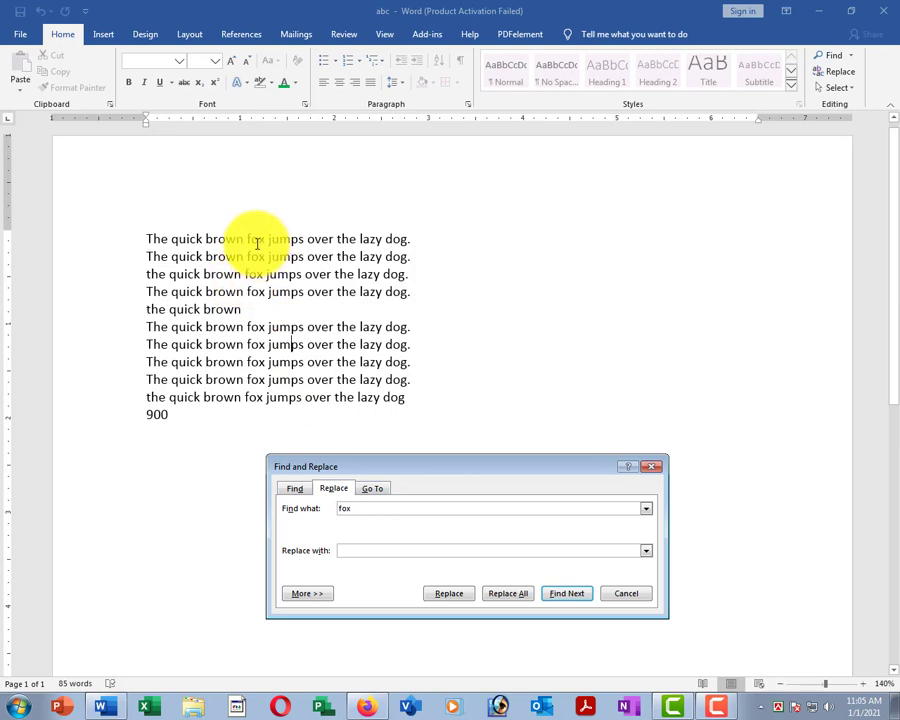
pyautogui.click(348, 552)
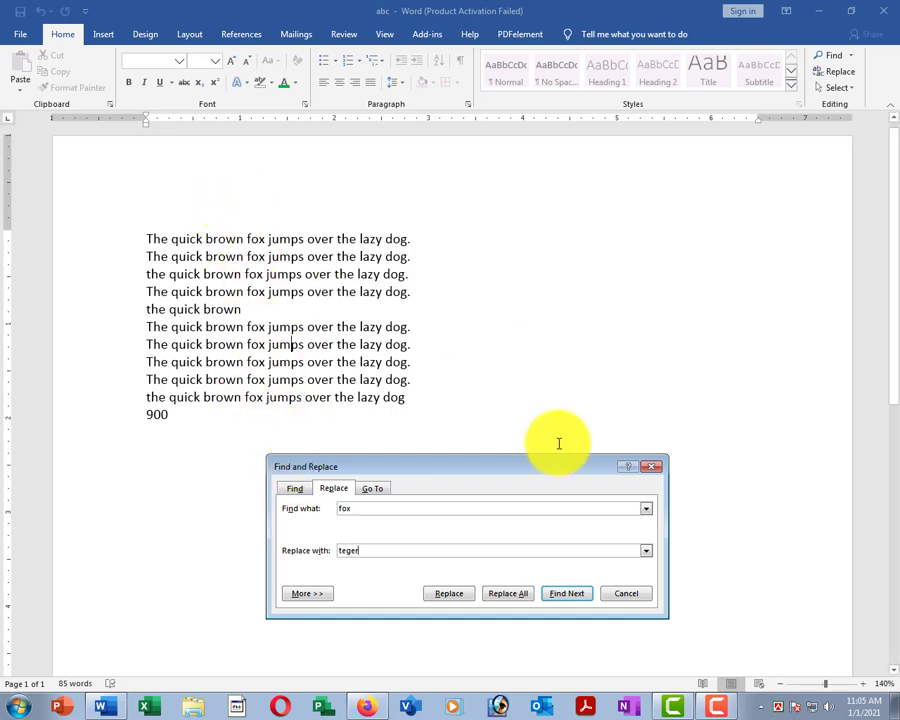
pyautogui.click(506, 595)
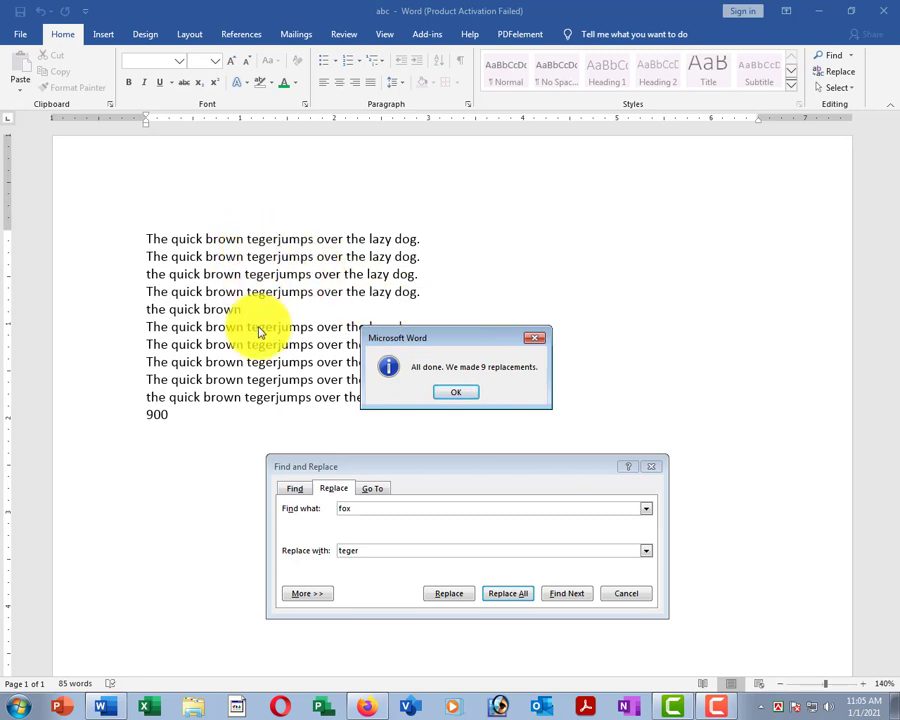
pyautogui.click(439, 396)
pyautogui.click(449, 397)
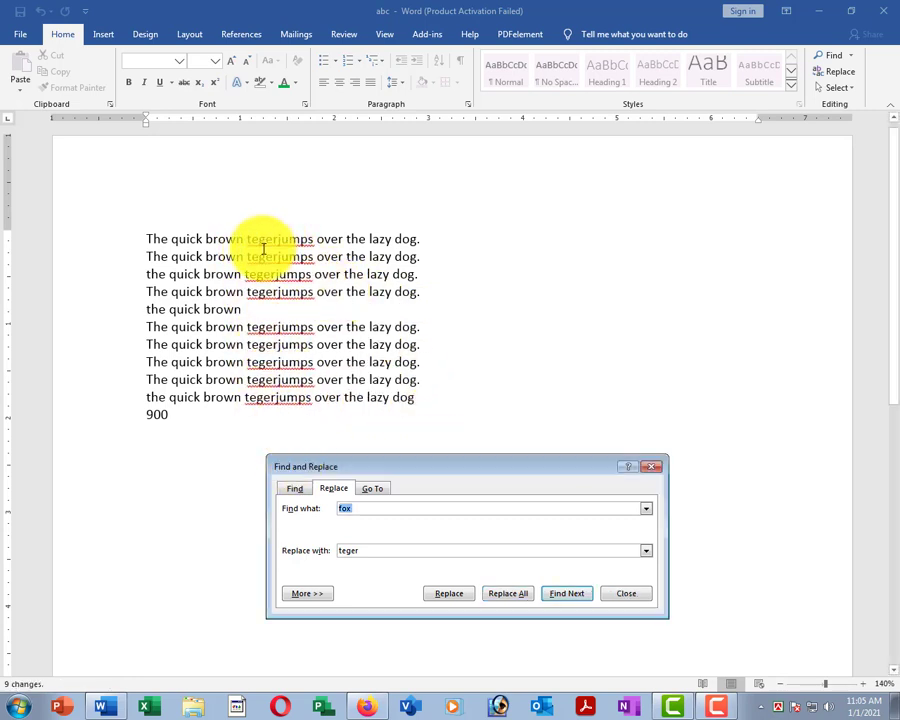
# Undo the teger replacement and replace all fox with 'tiger' instead.
pyautogui.click(364, 556)
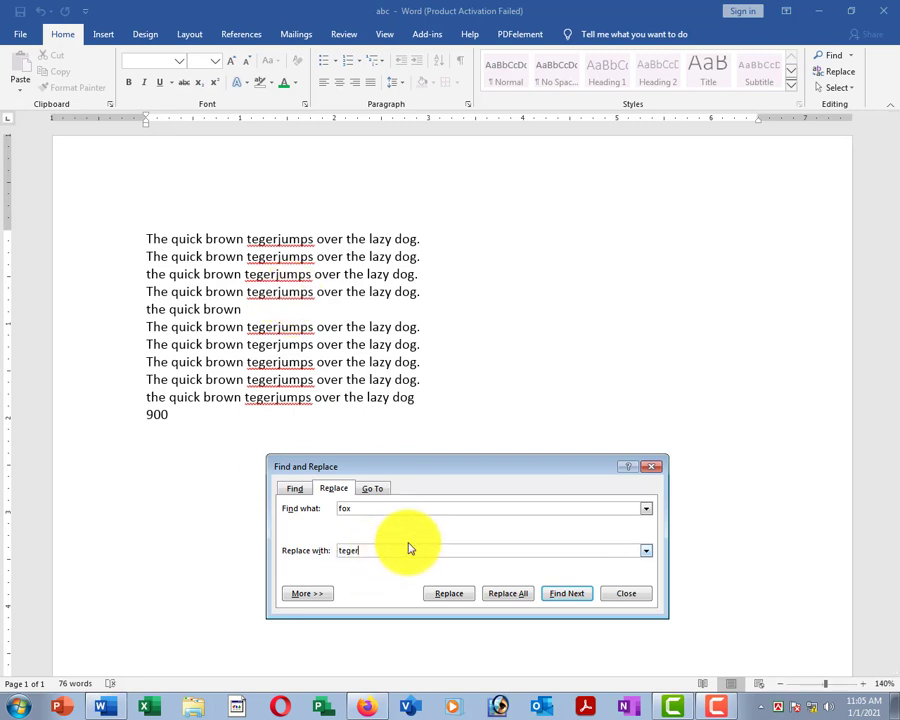
pyautogui.click(256, 342)
pyautogui.hotkey('ctrl', 'z')
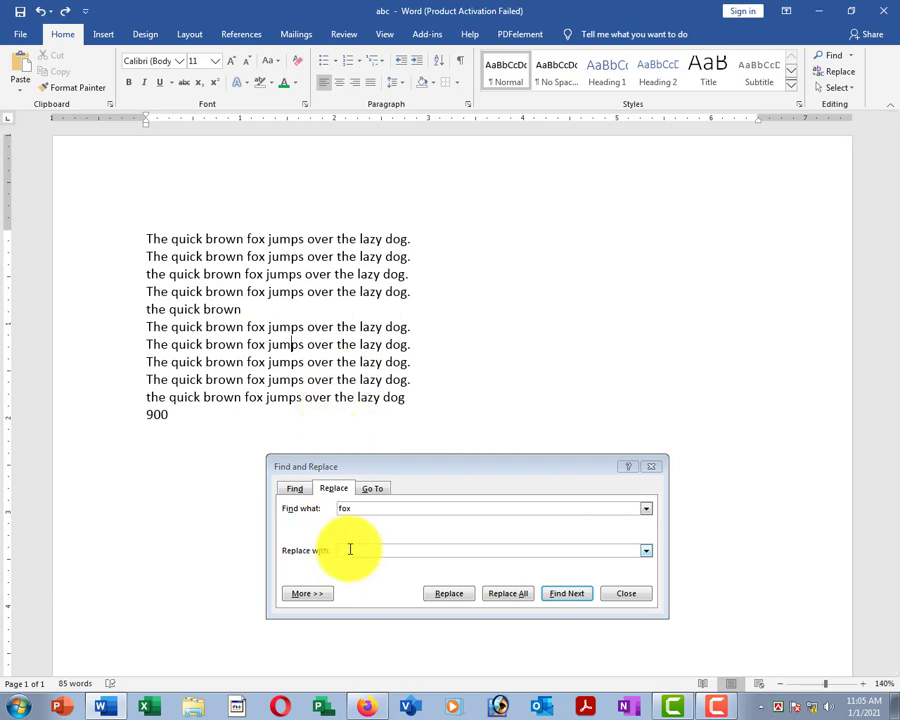
pyautogui.click(348, 549)
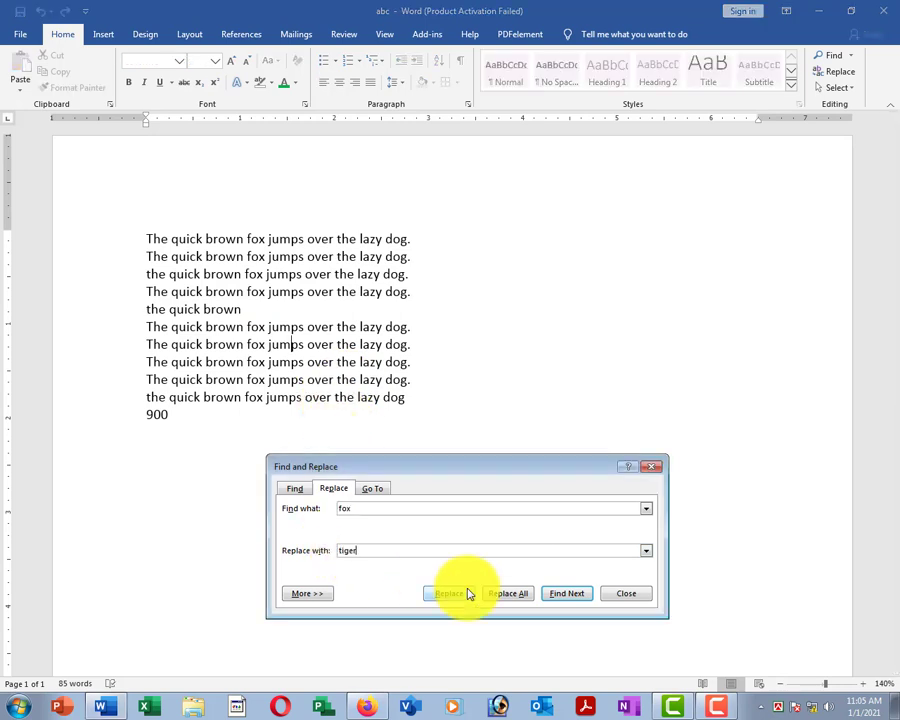
pyautogui.click(524, 593)
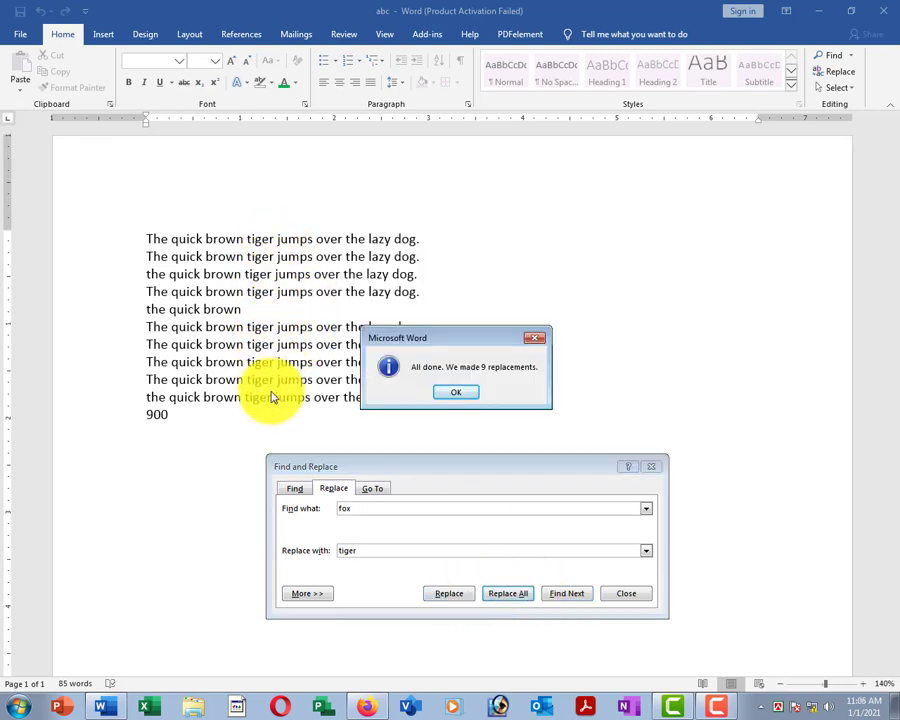
pyautogui.click(452, 397)
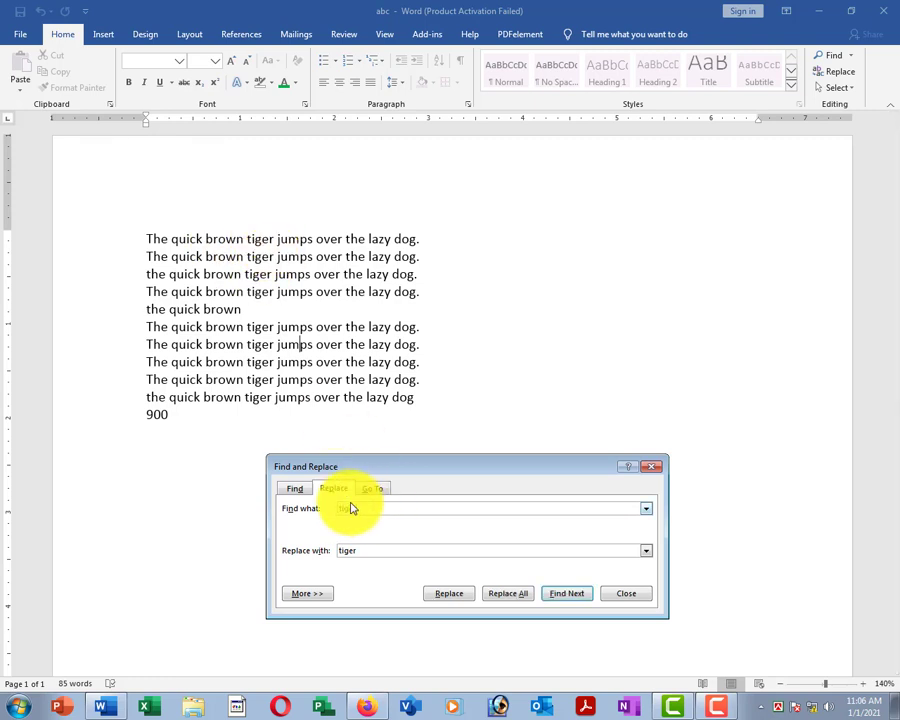
# Replace every 'tiger' back with 'fox'.
pyautogui.moveTo(362, 551); pyautogui.dragTo(291, 549)
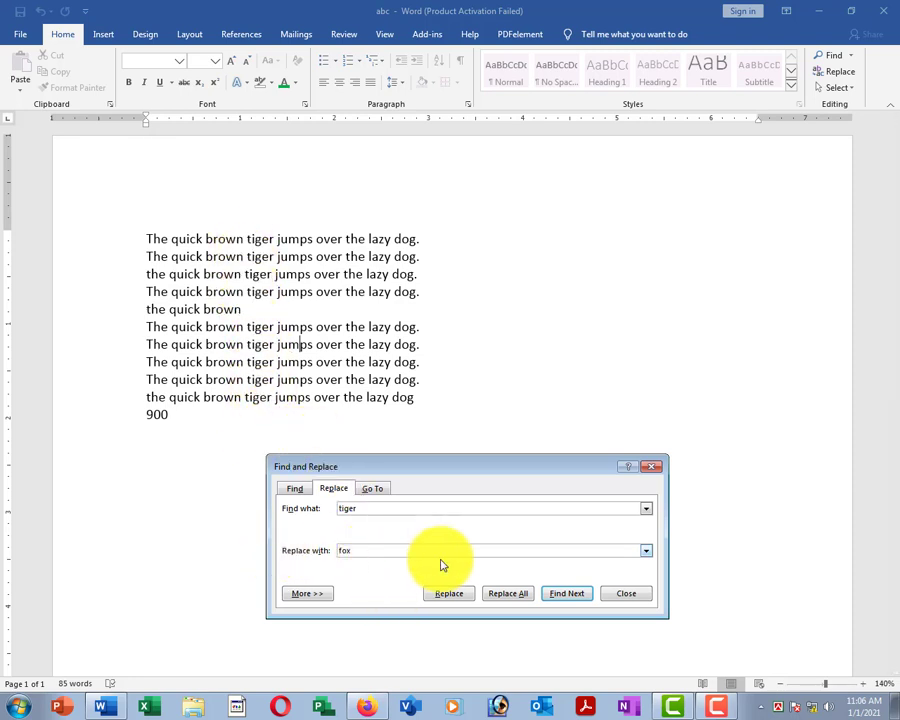
pyautogui.click(500, 593)
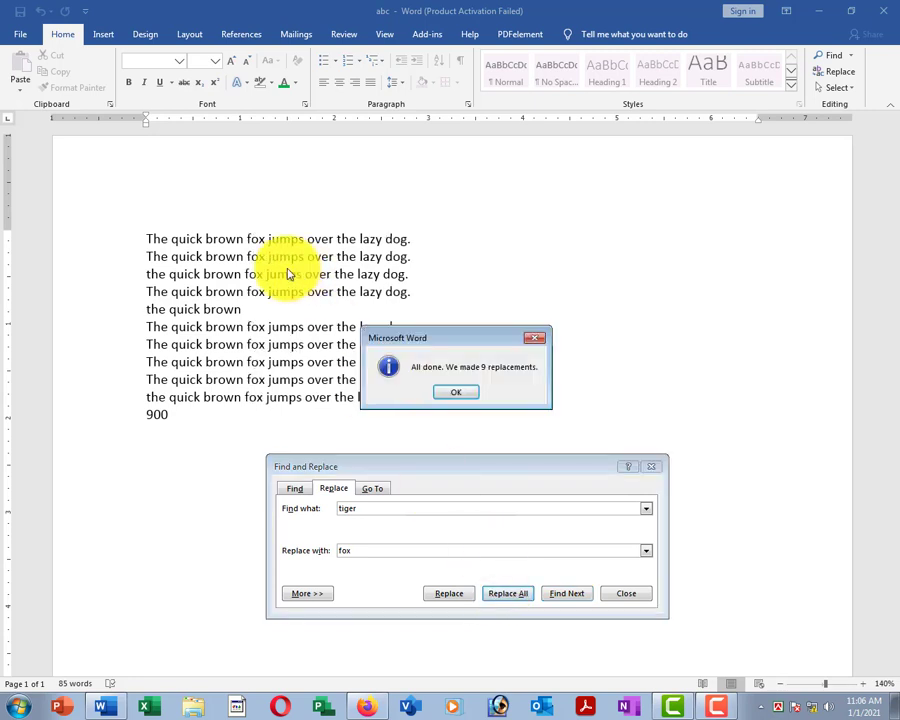
pyautogui.click(456, 392)
# Close Find and Replace, delete all the document text, and switch to the Insert tab.
pyautogui.click(626, 590)
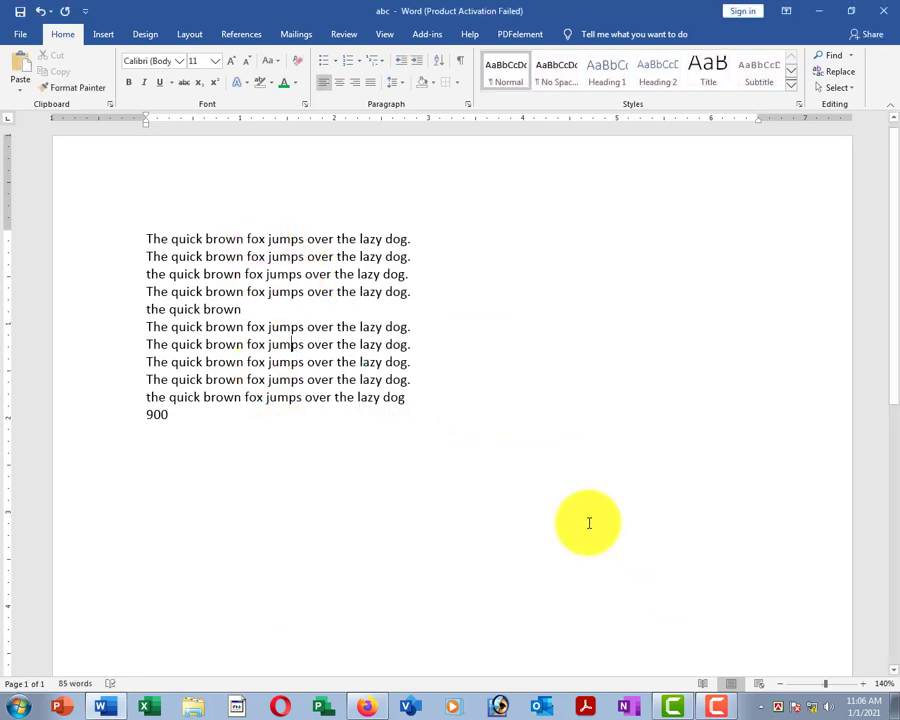
pyautogui.click(378, 310)
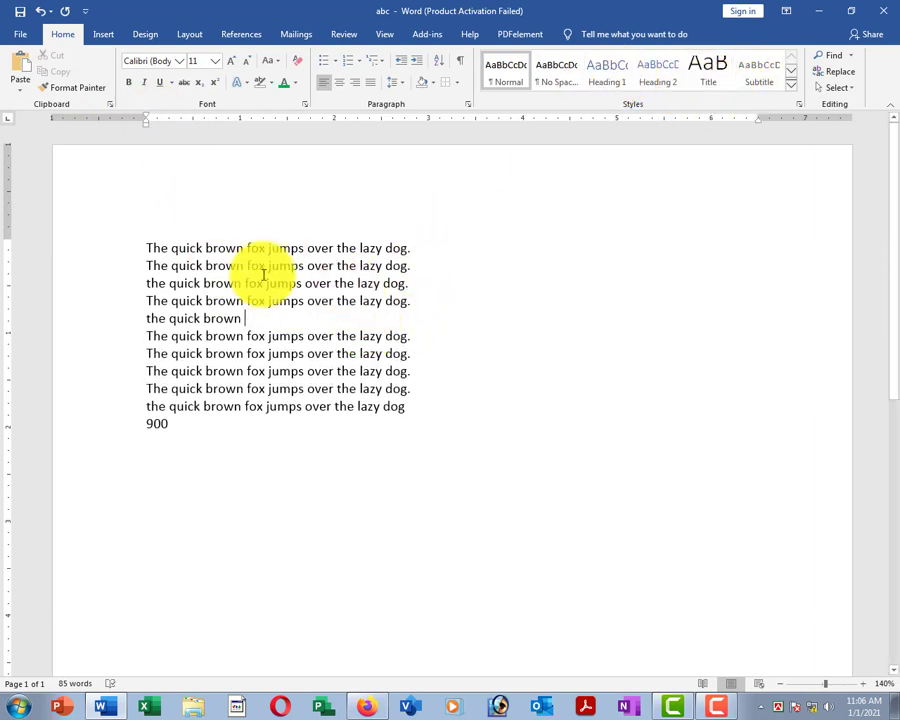
pyautogui.moveTo(90, 257); pyautogui.dragTo(260, 472)
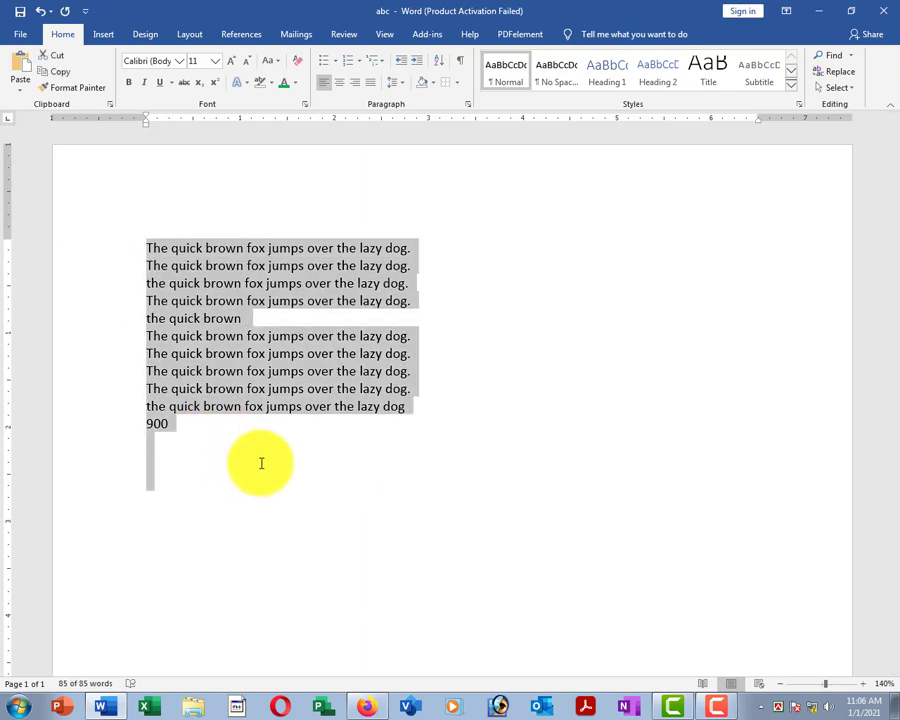
pyautogui.press('Delete')
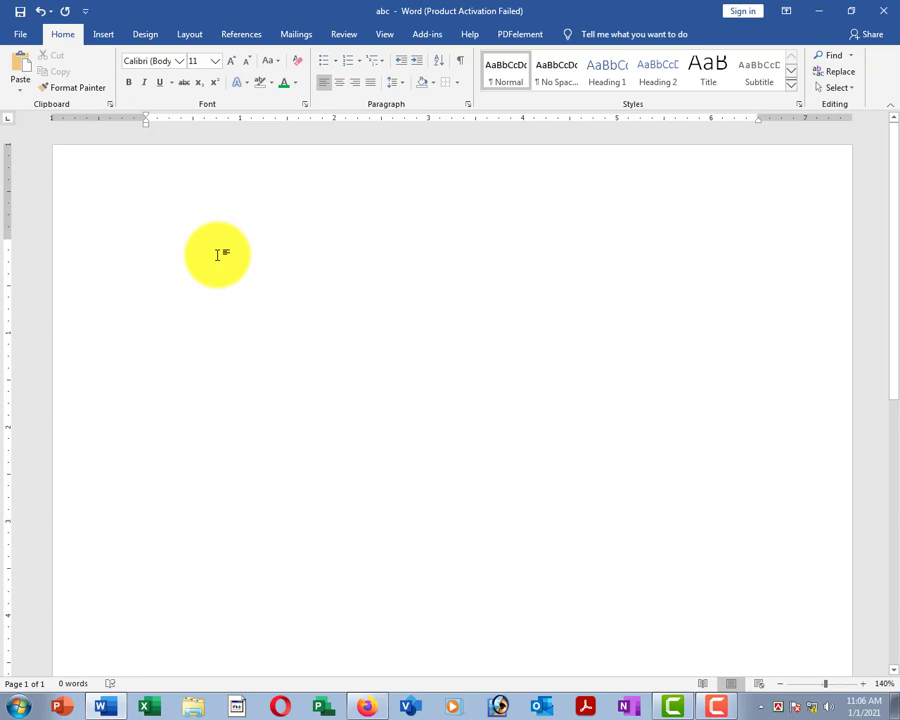
pyautogui.click(106, 33)
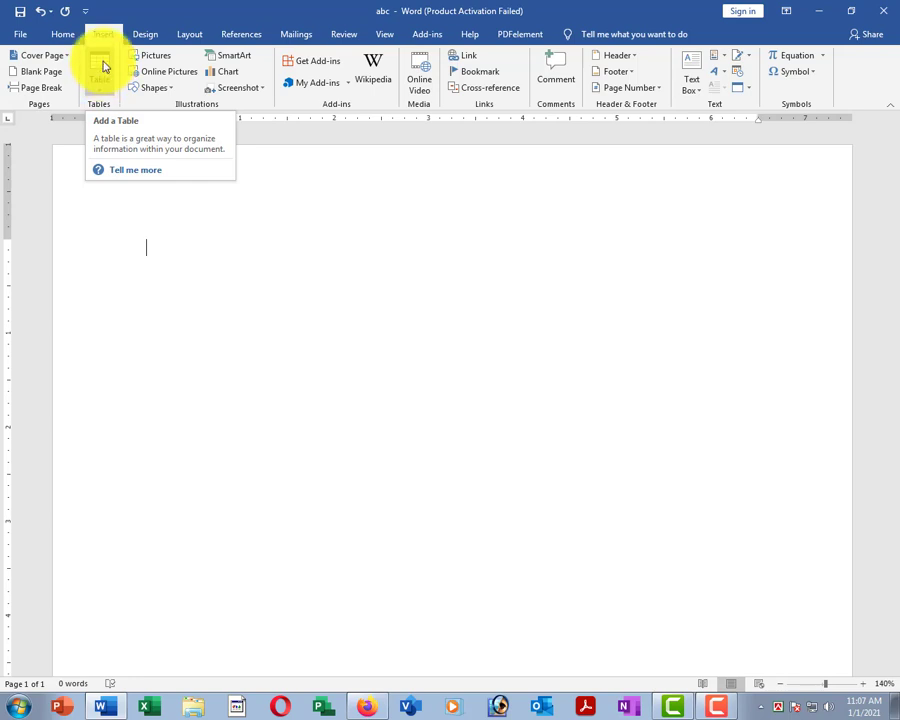
pyautogui.click(102, 72)
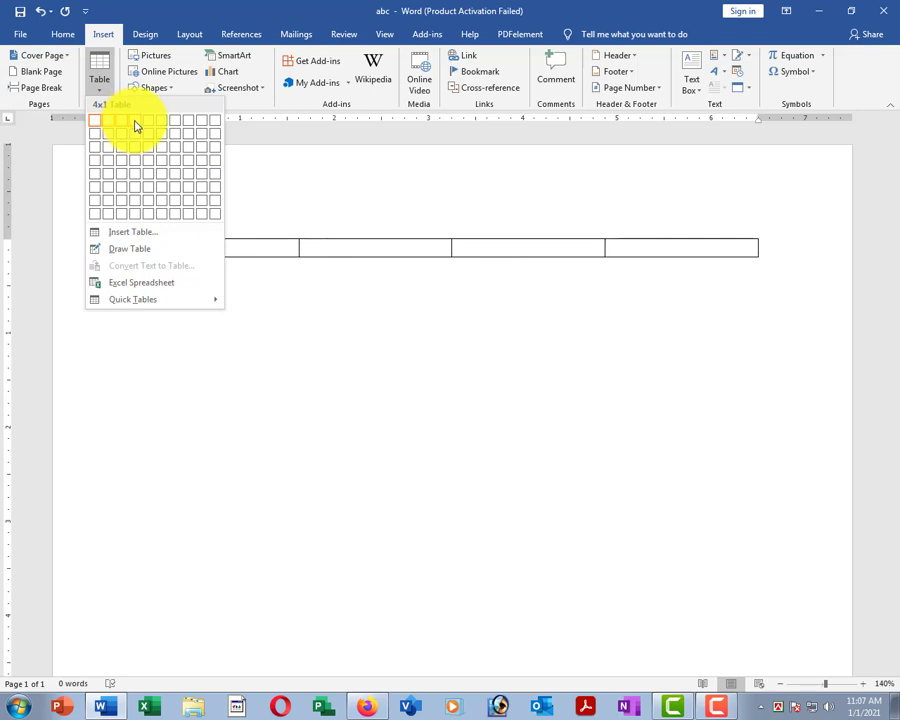
pyautogui.click(135, 194)
pyautogui.click(209, 213)
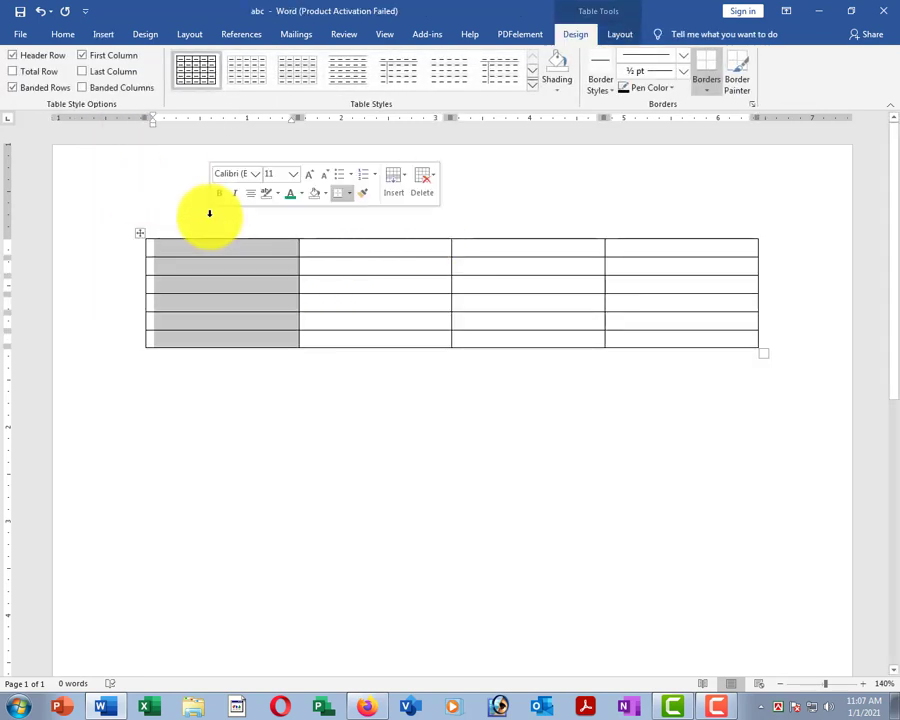
pyautogui.click(130, 266)
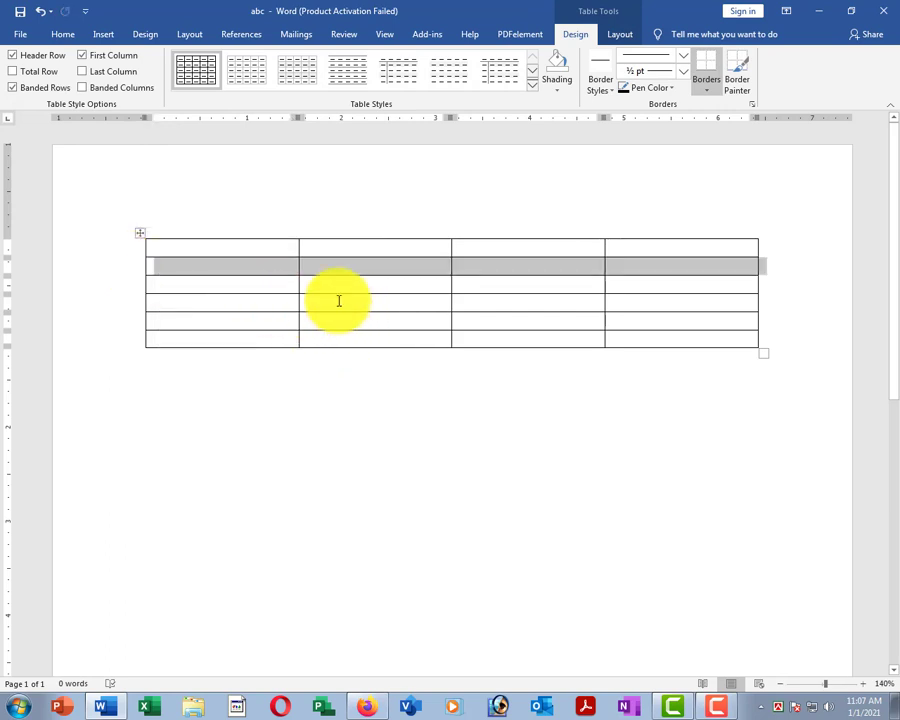
pyautogui.click(336, 305)
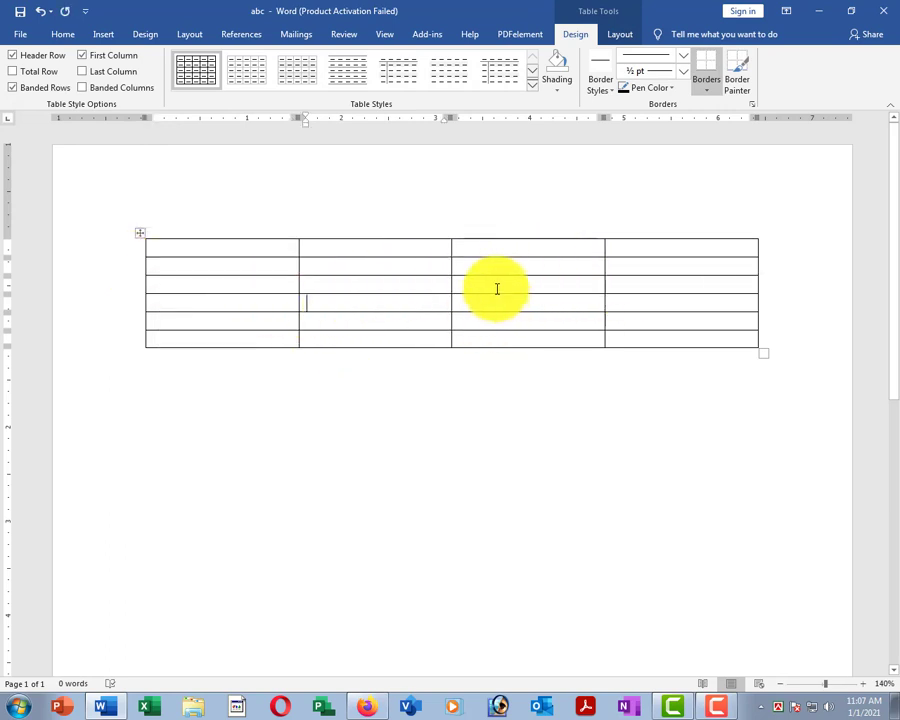
pyautogui.click(383, 288)
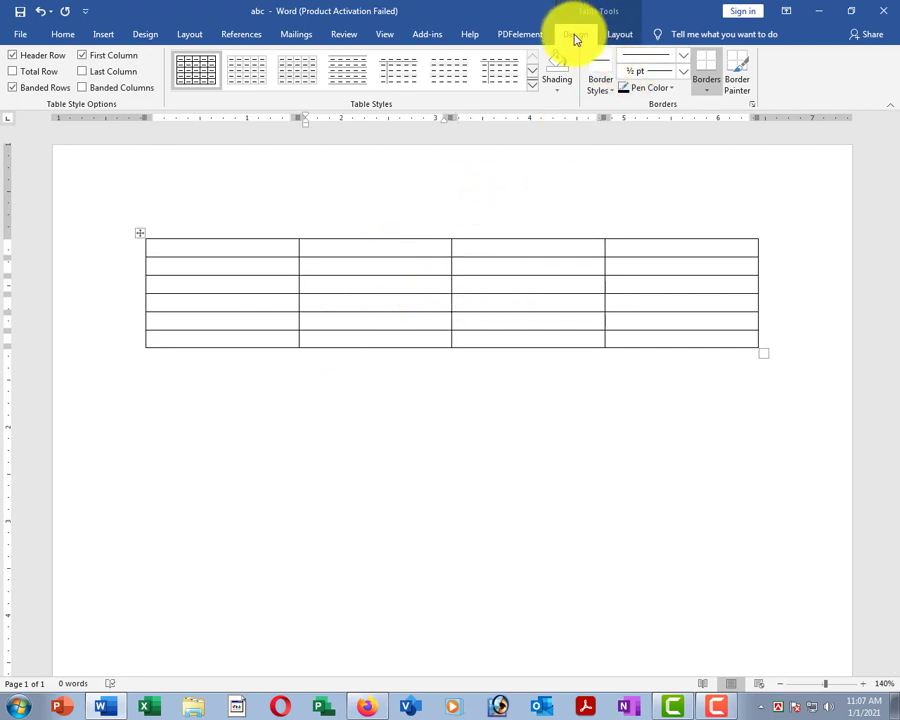
pyautogui.click(618, 36)
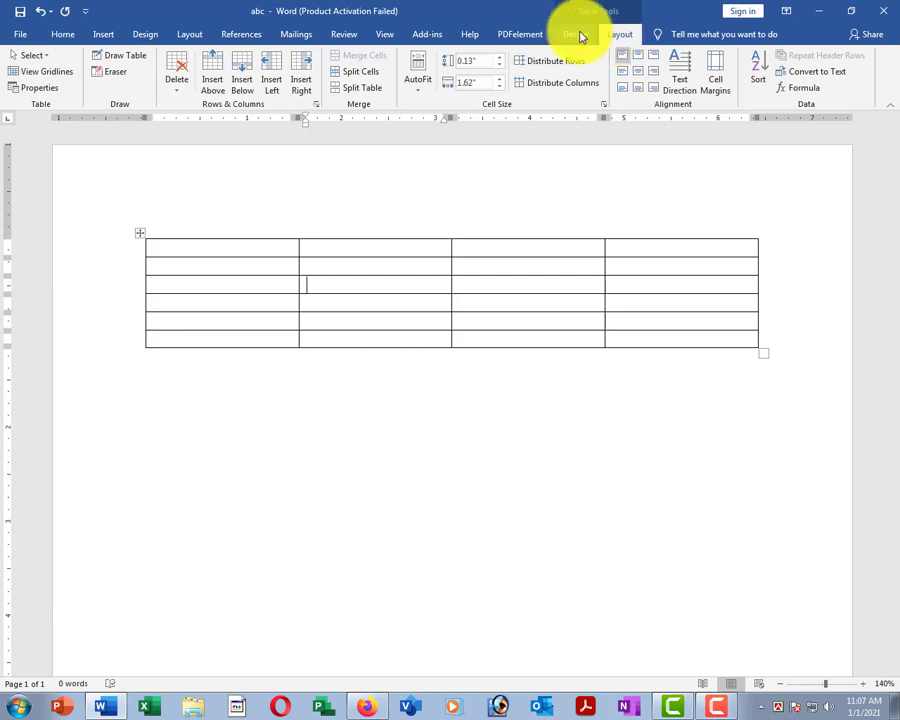
pyautogui.click(578, 35)
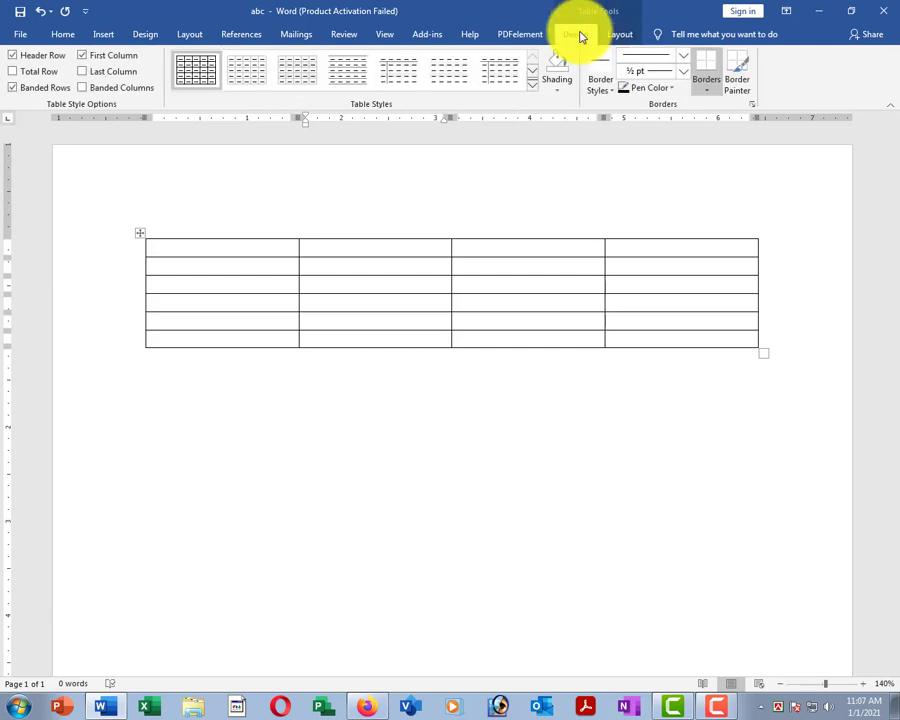
pyautogui.click(300, 407)
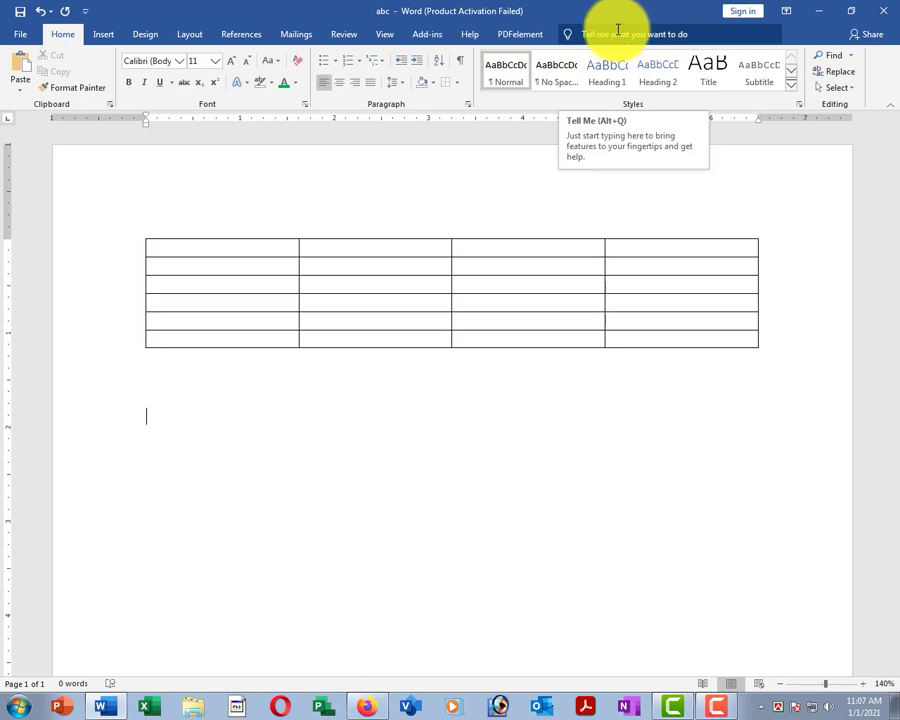
# Delete the table's rightmost column.
pyautogui.click(401, 284)
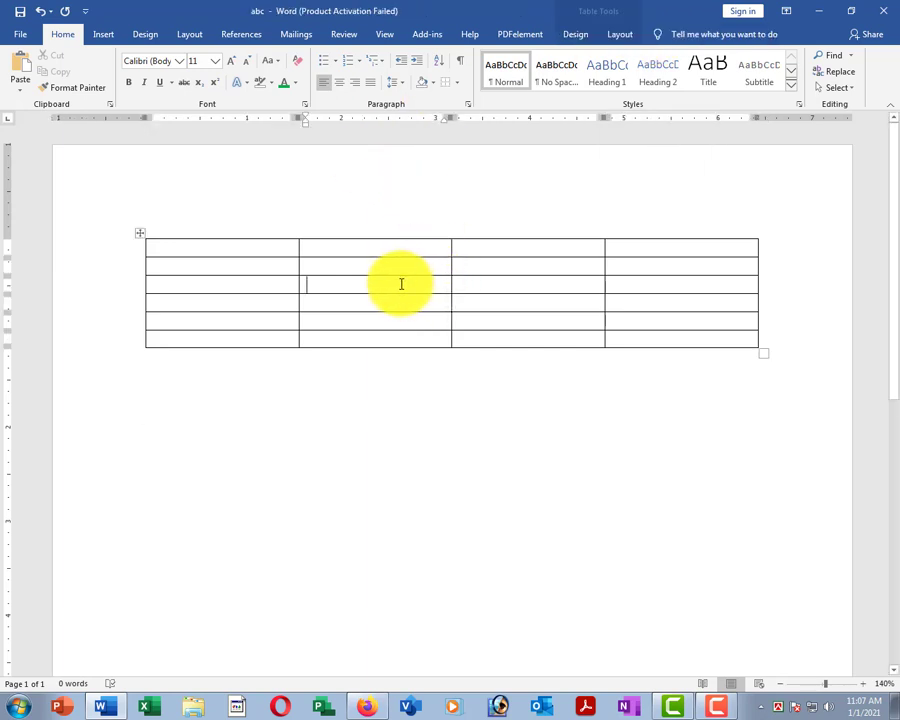
pyautogui.click(621, 36)
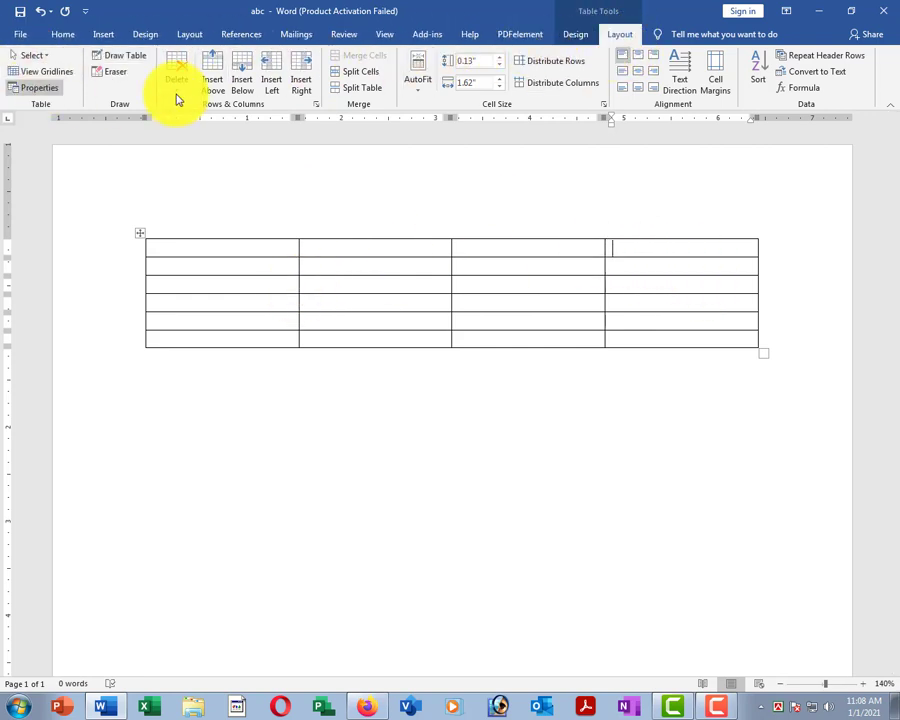
pyautogui.click(643, 298)
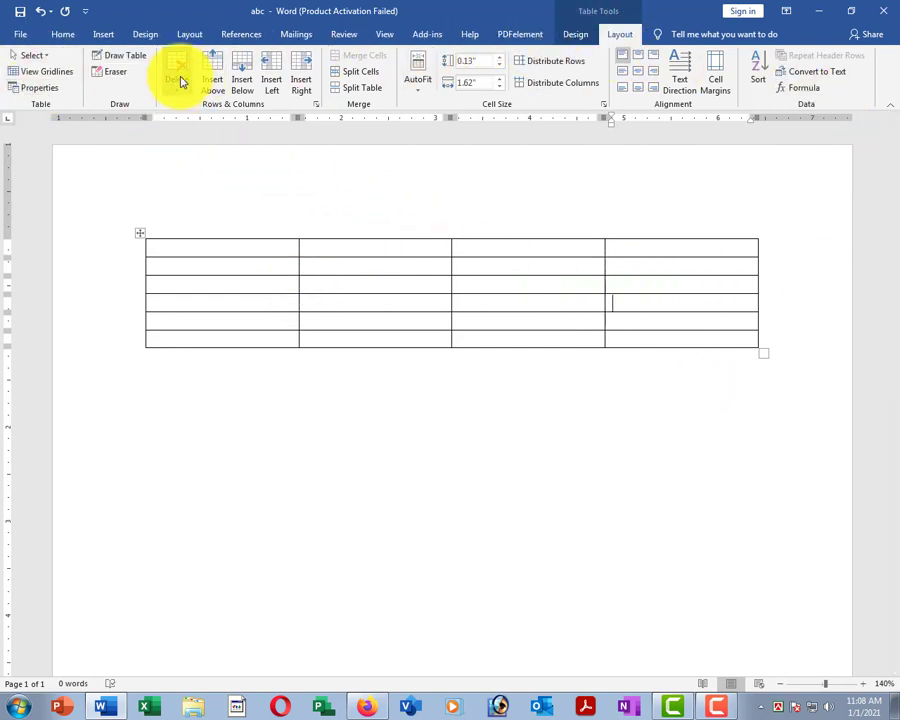
pyautogui.click(672, 216)
pyautogui.click(678, 268)
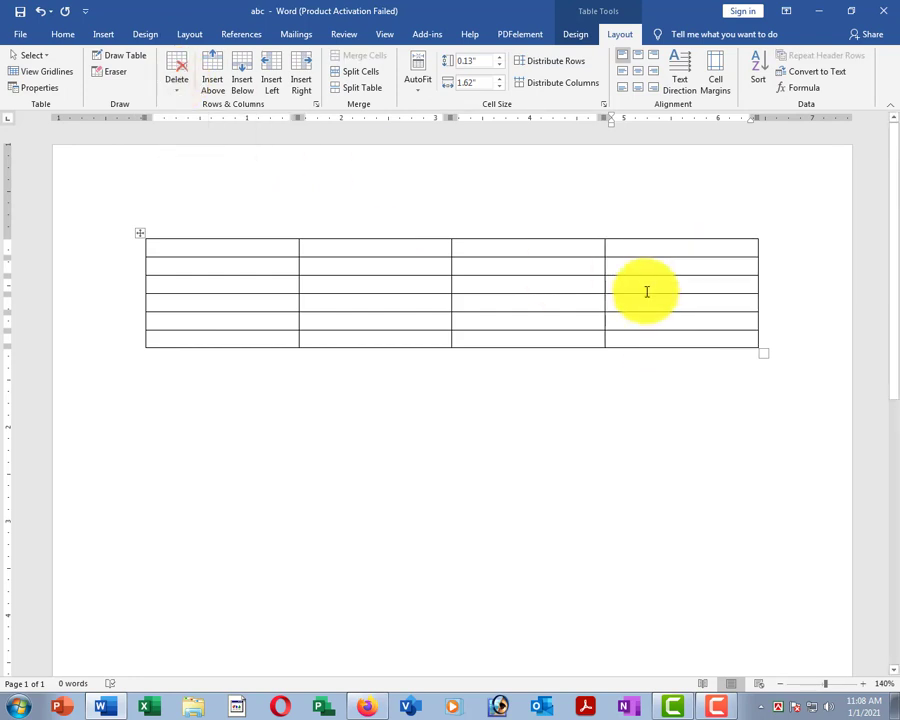
pyautogui.click(179, 97)
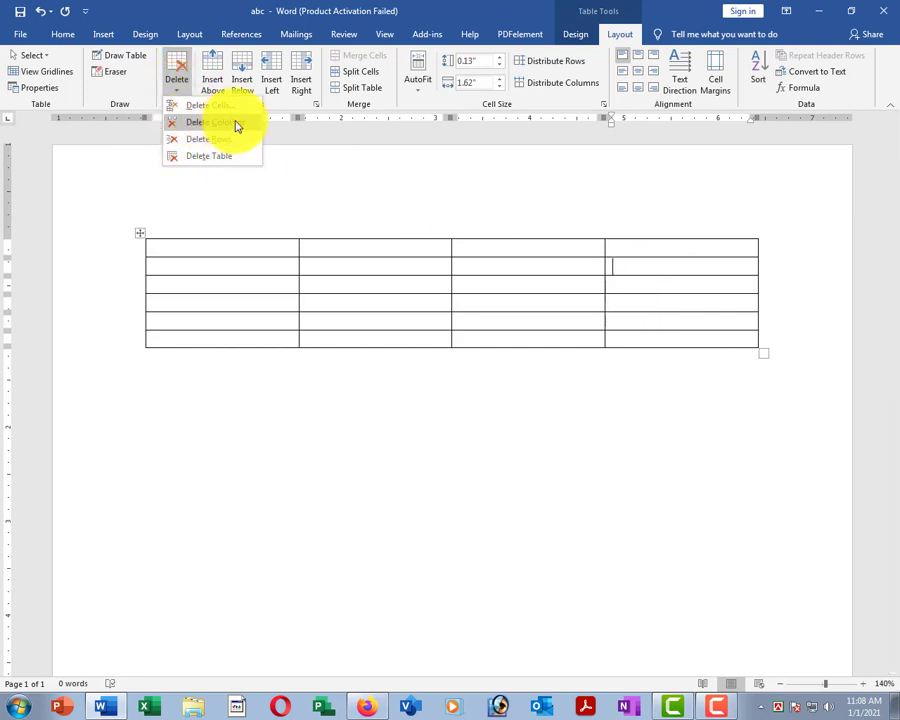
pyautogui.click(215, 122)
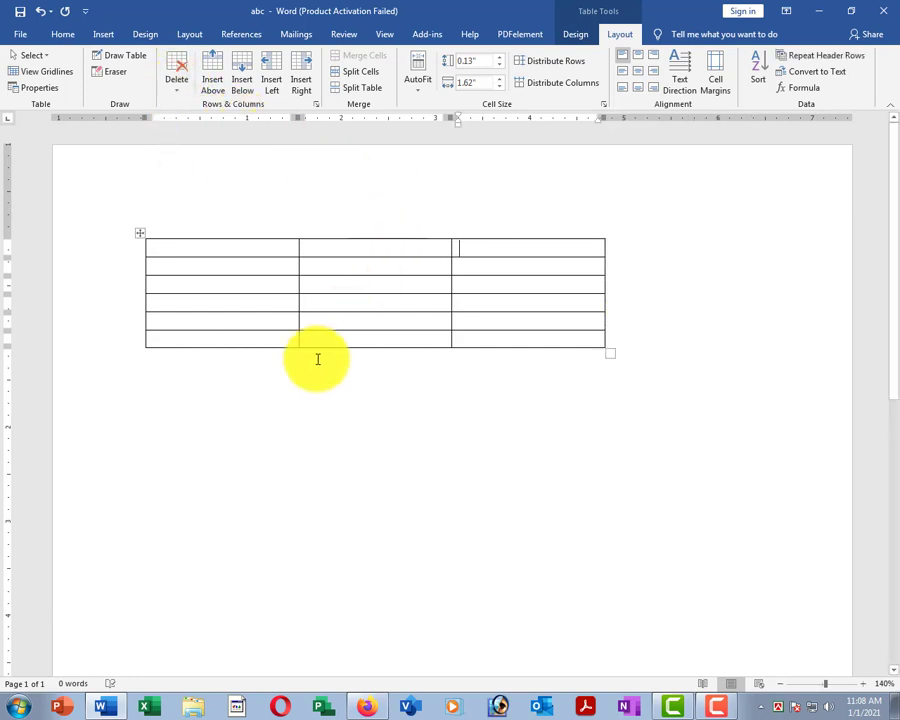
# Delete row 4, then delete the last row's third cell, shifting cells left.
pyautogui.click(271, 303)
pyautogui.click(174, 84)
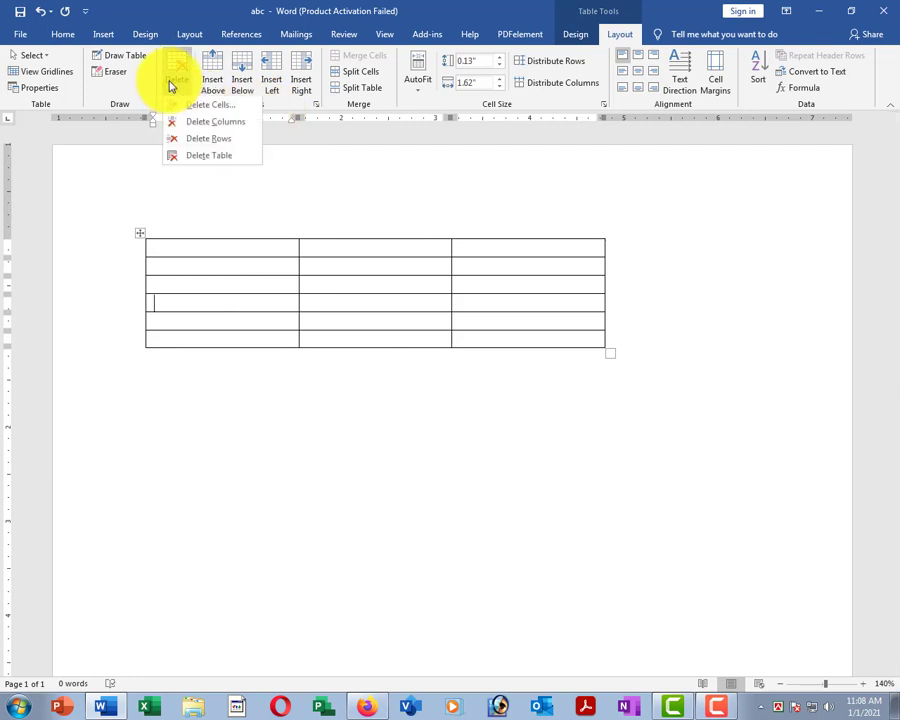
pyautogui.click(212, 140)
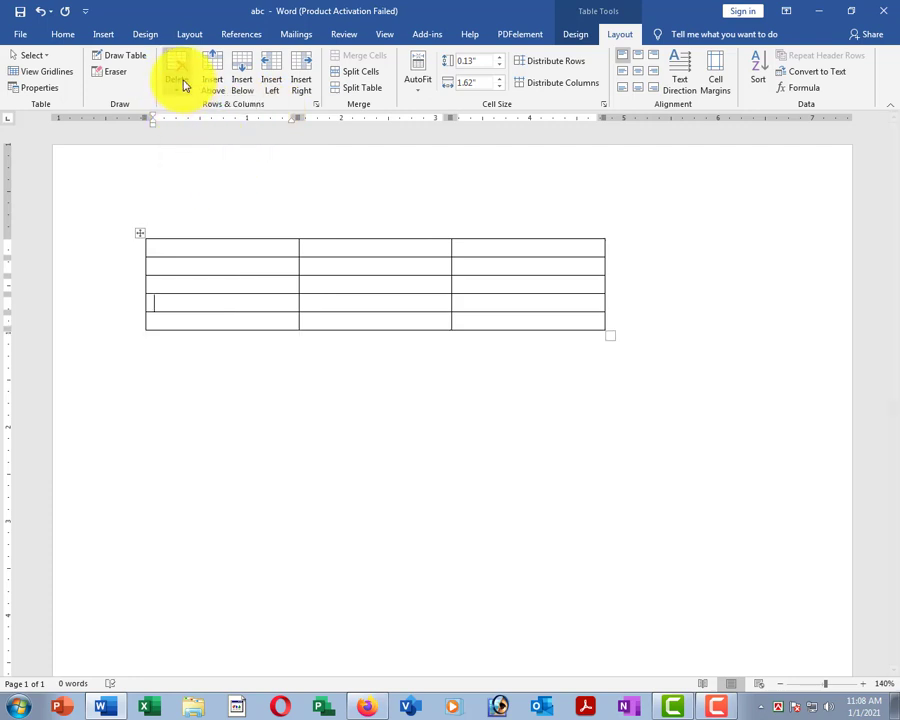
pyautogui.click(524, 320)
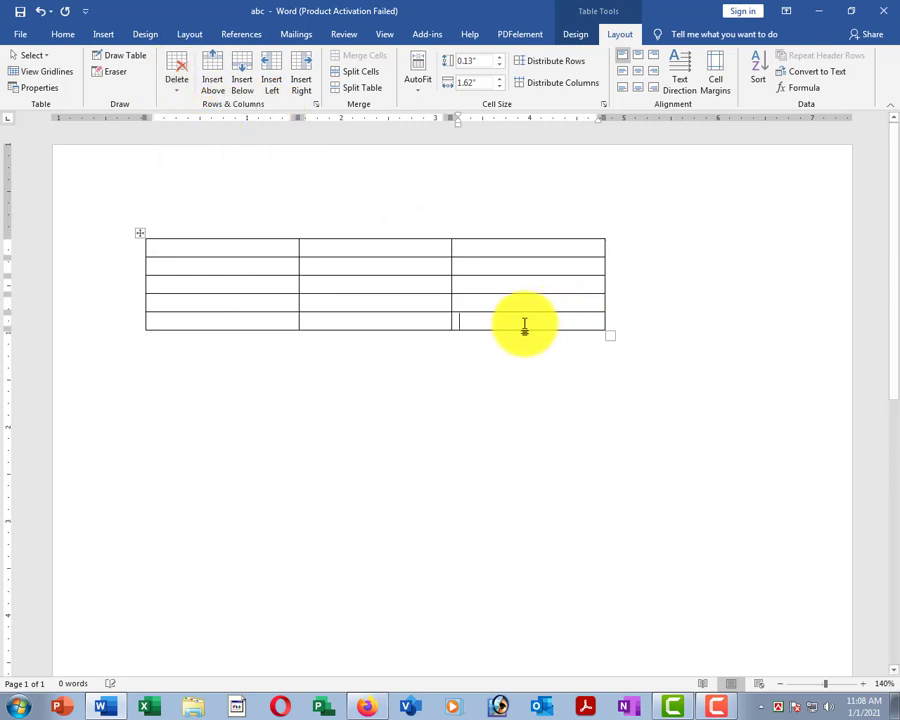
pyautogui.click(180, 84)
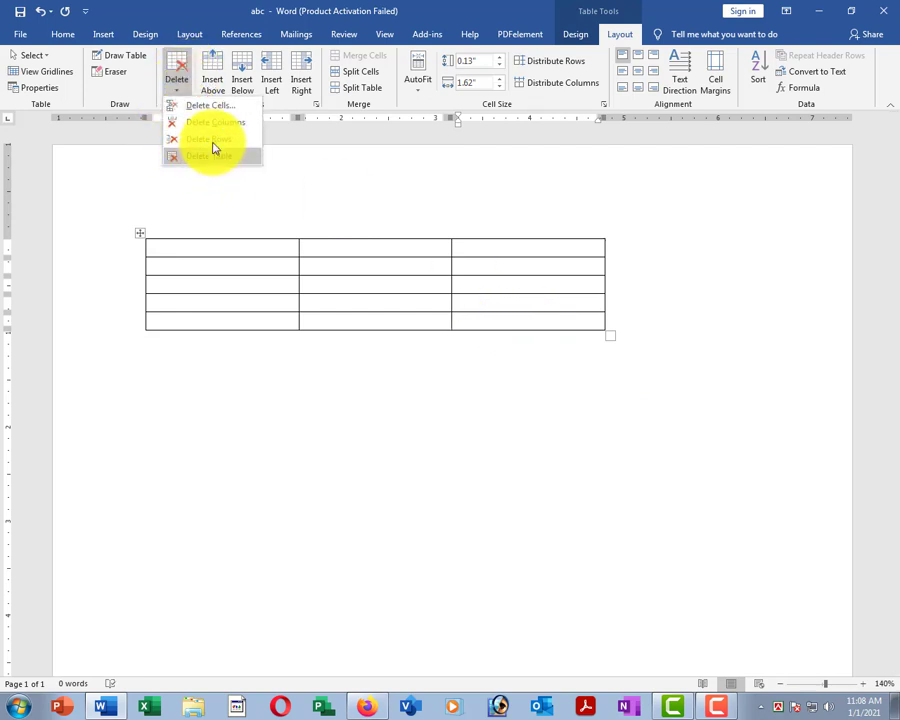
pyautogui.click(208, 106)
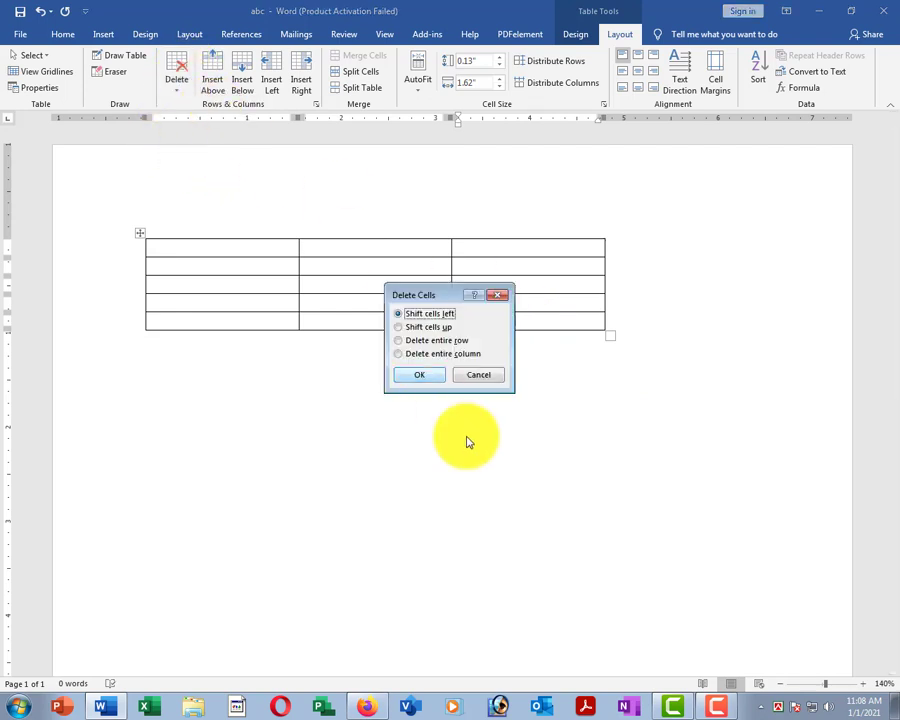
pyautogui.click(412, 375)
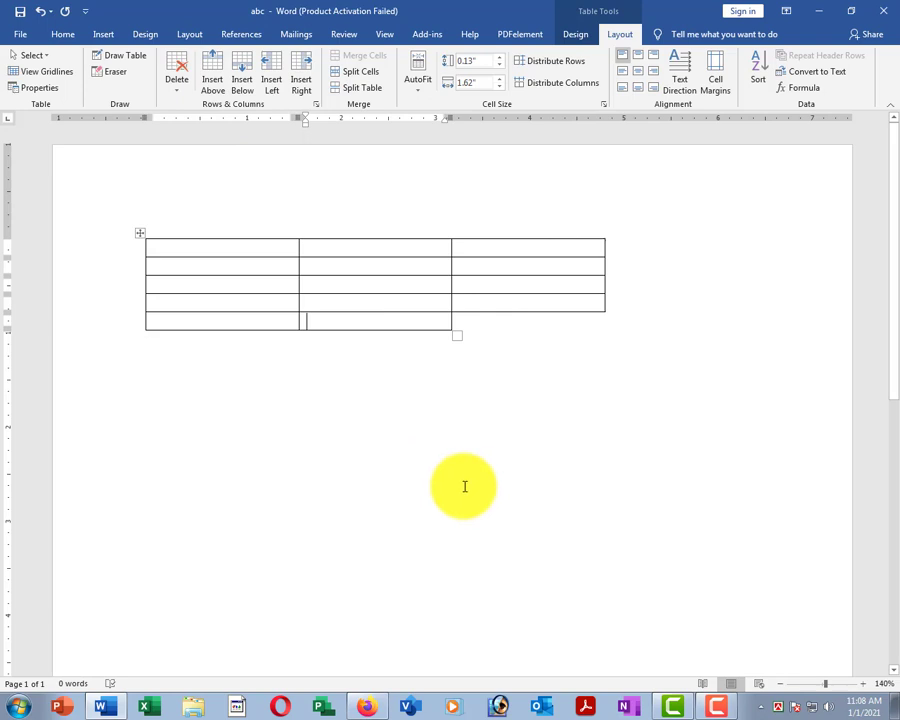
# Delete the entire table.
pyautogui.click(443, 268)
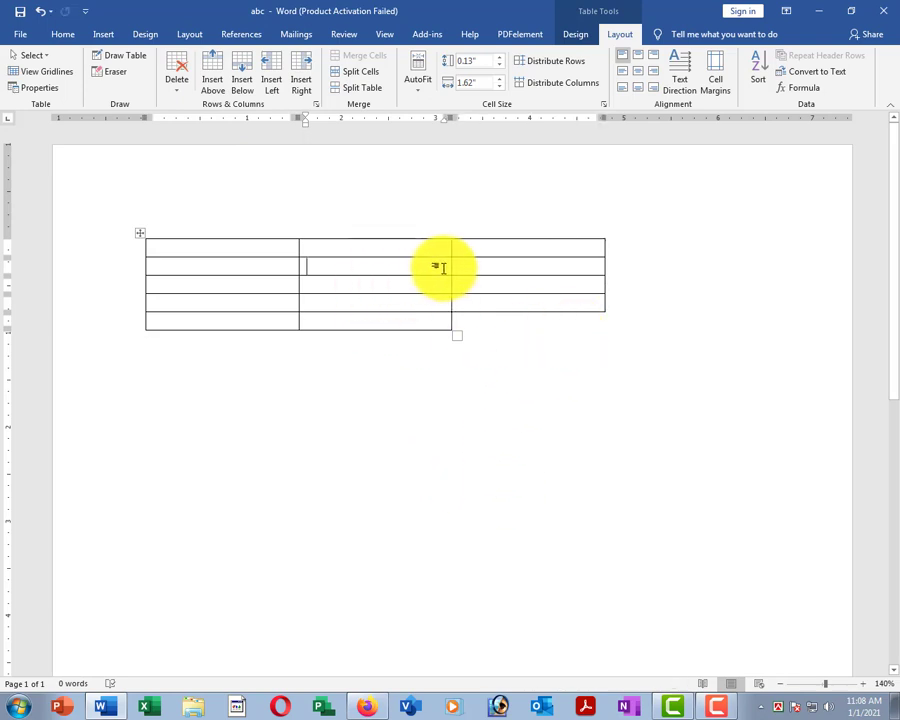
pyautogui.click(176, 72)
pyautogui.click(203, 157)
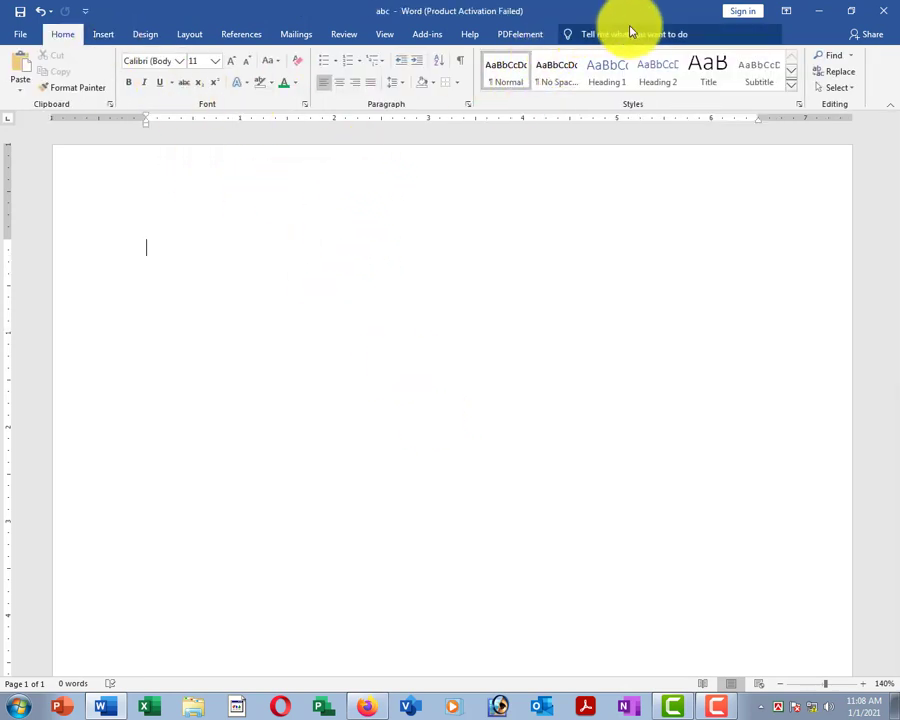
# Insert a blank 6-column, 10-row table through the Insert Table dialog.
pyautogui.click(106, 36)
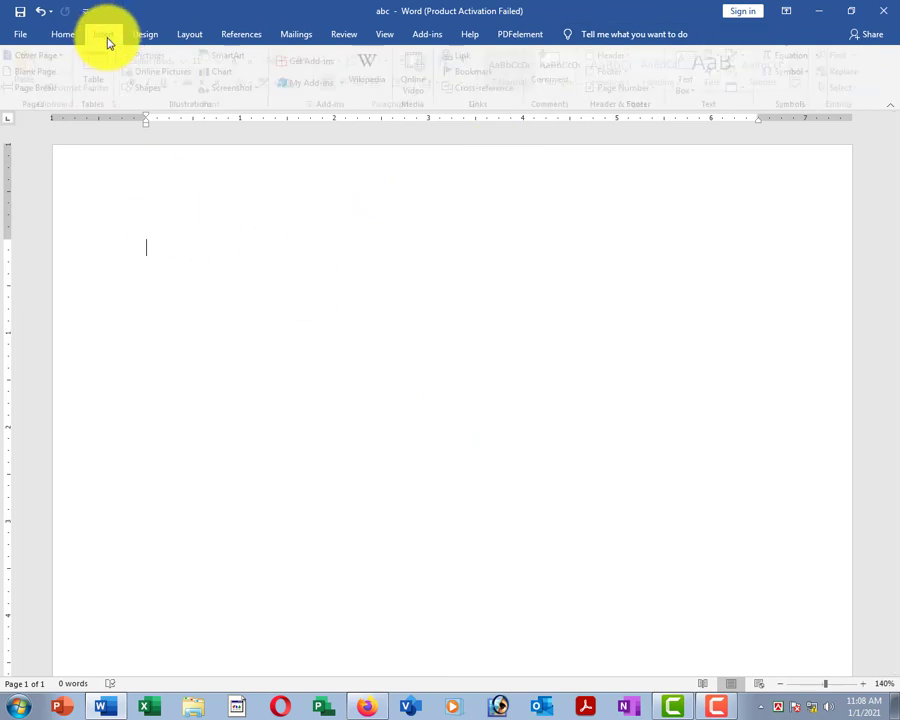
pyautogui.click(100, 72)
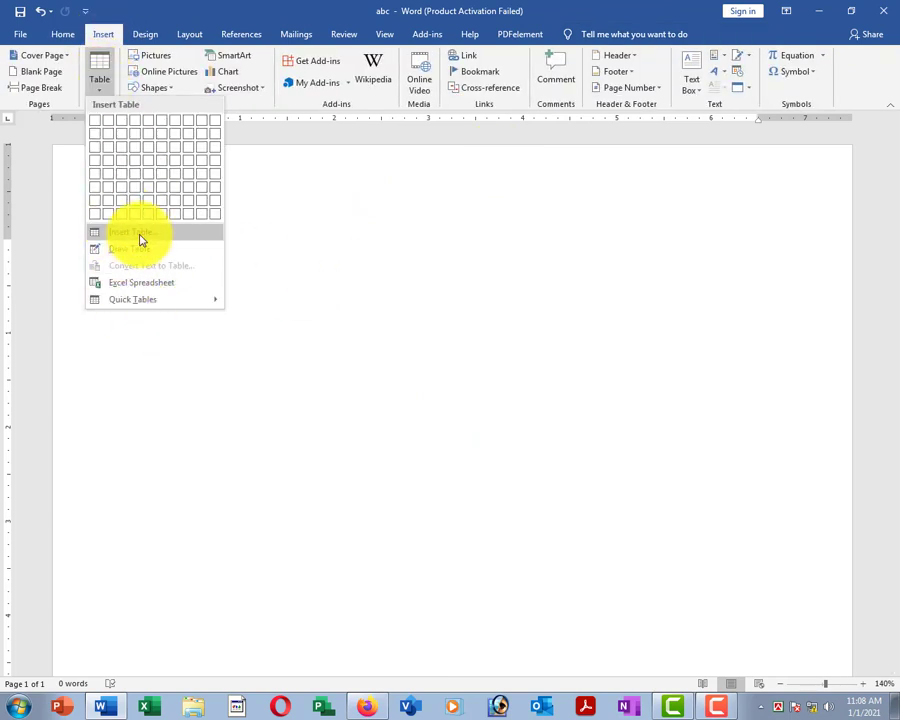
pyautogui.click(157, 236)
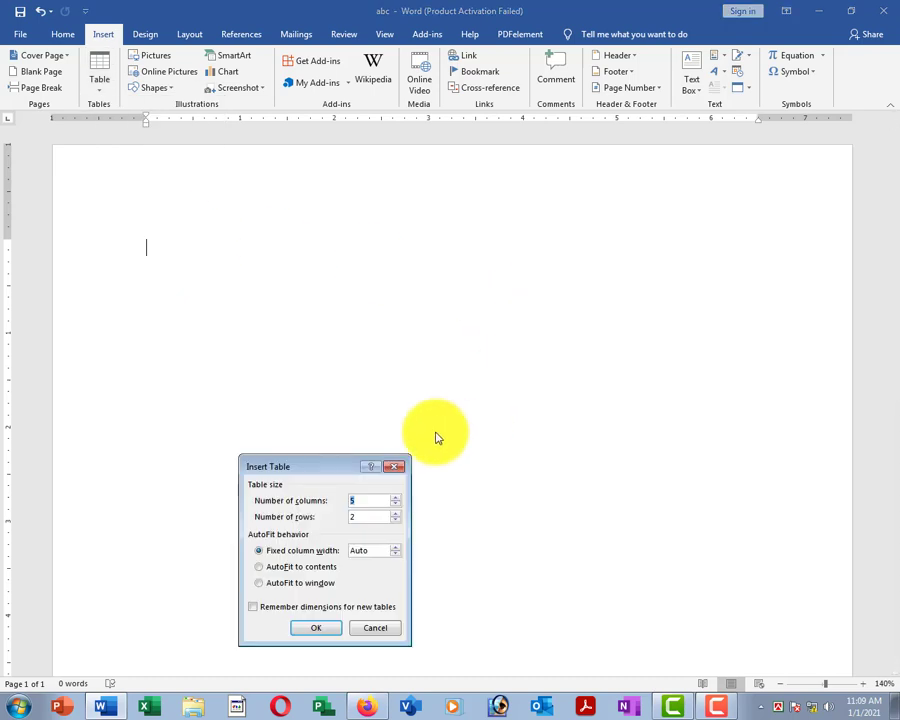
pyautogui.moveTo(336, 470); pyautogui.dragTo(462, 282)
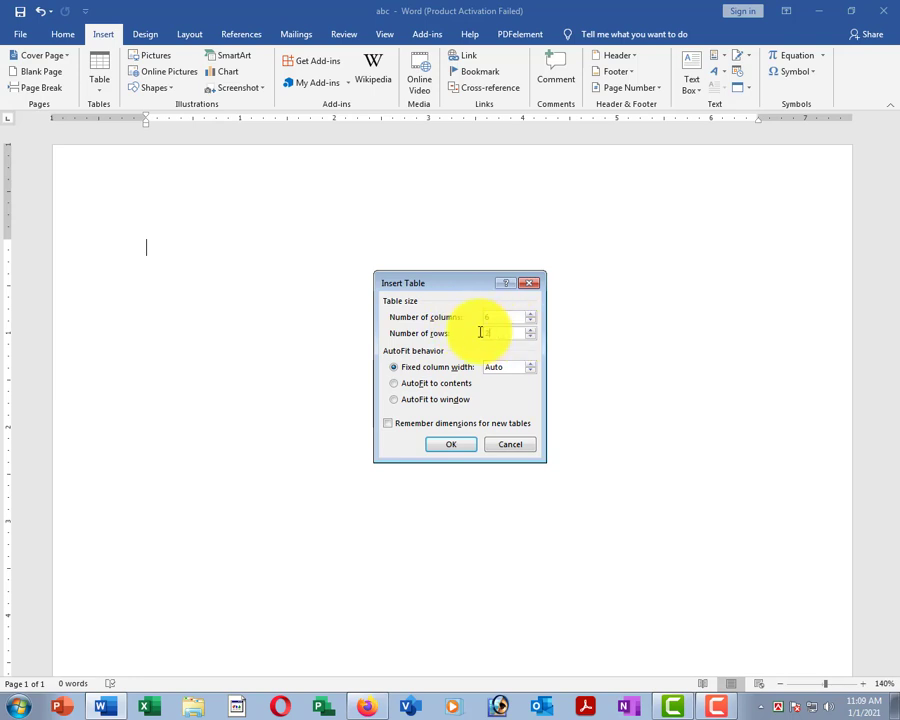
pyautogui.click(452, 445)
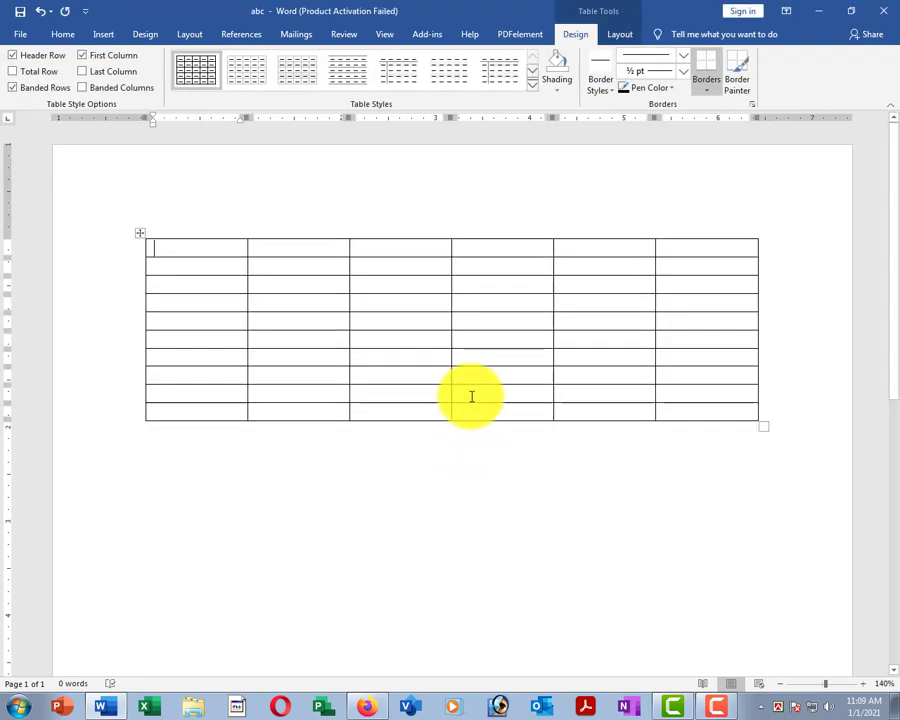
# Delete the table's rightmost column, leaving five, then enter 1 and 5 in the first row.
pyautogui.click(448, 301)
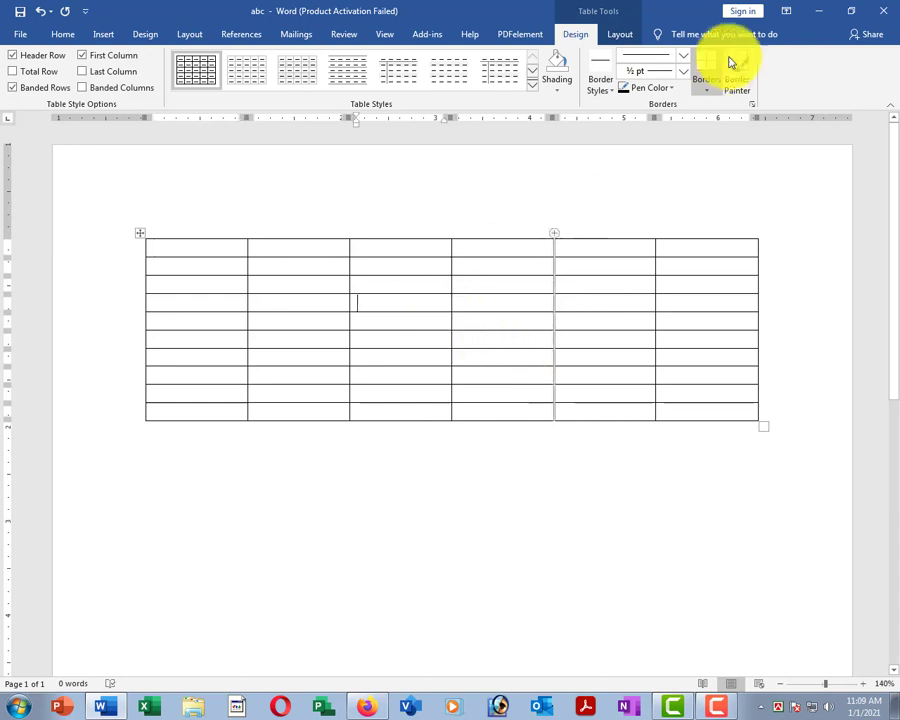
pyautogui.click(711, 249)
pyautogui.click(622, 34)
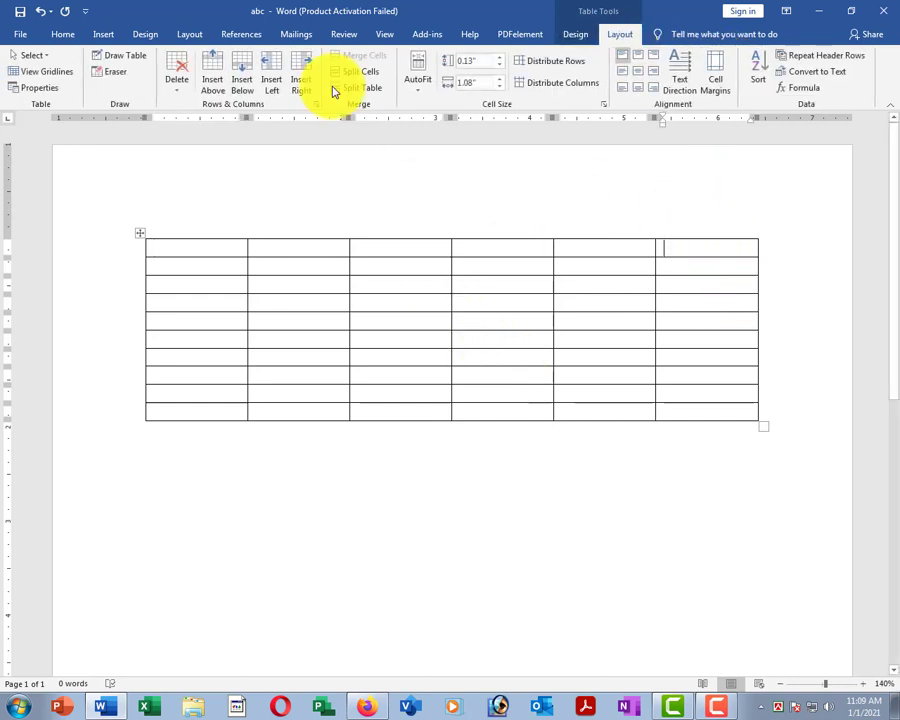
pyautogui.click(177, 80)
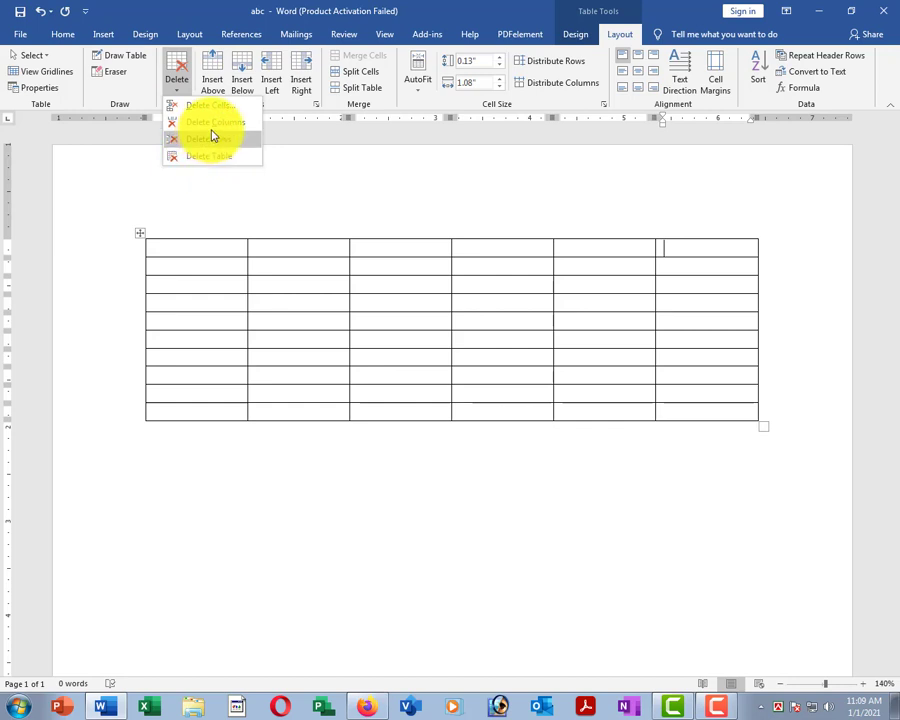
pyautogui.click(212, 122)
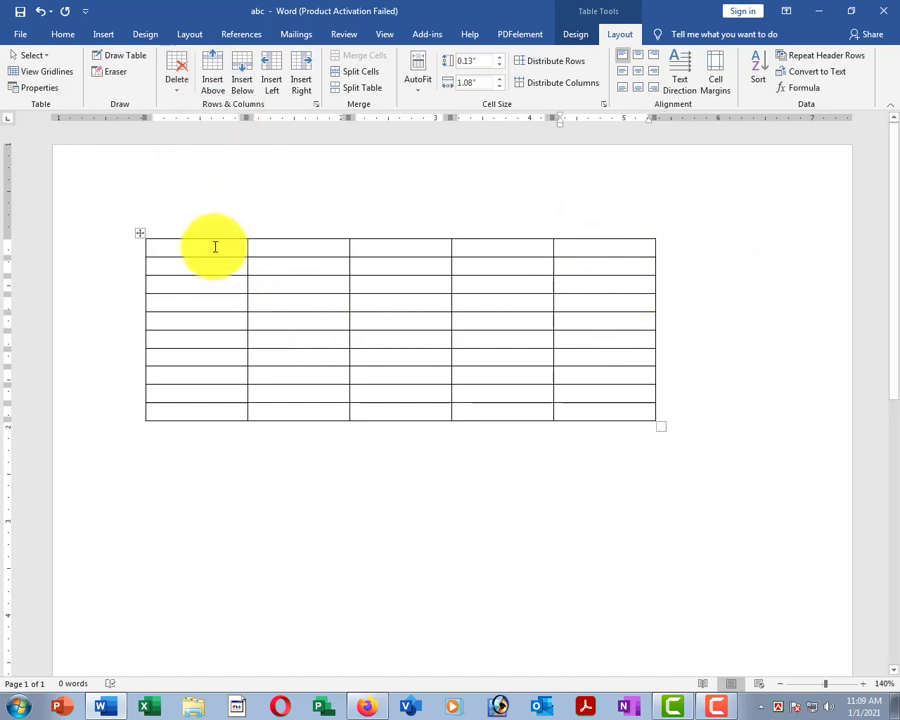
pyautogui.write('1')
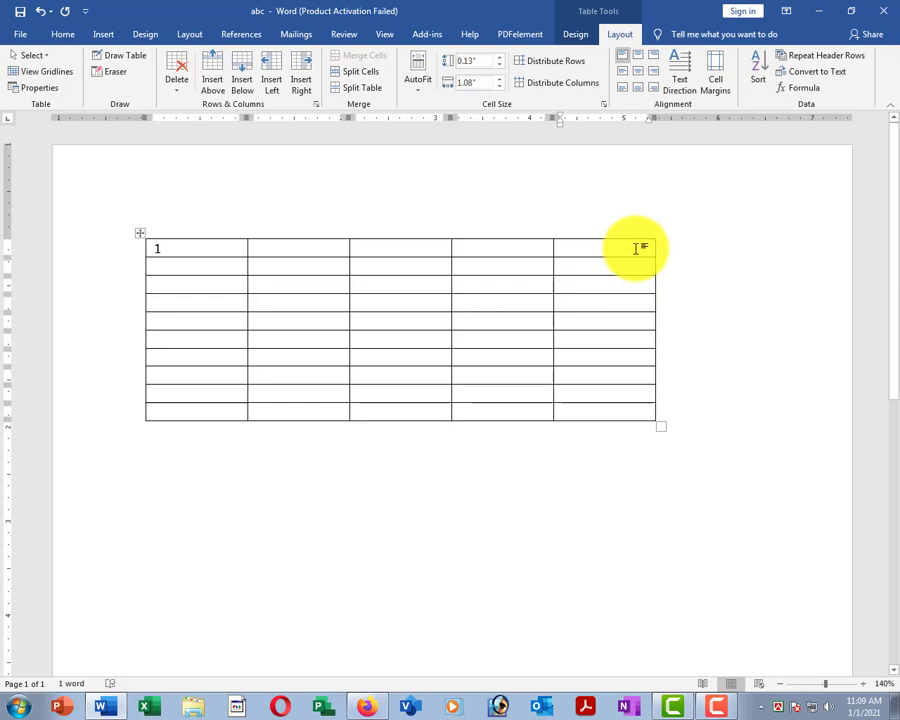
pyautogui.write('5')
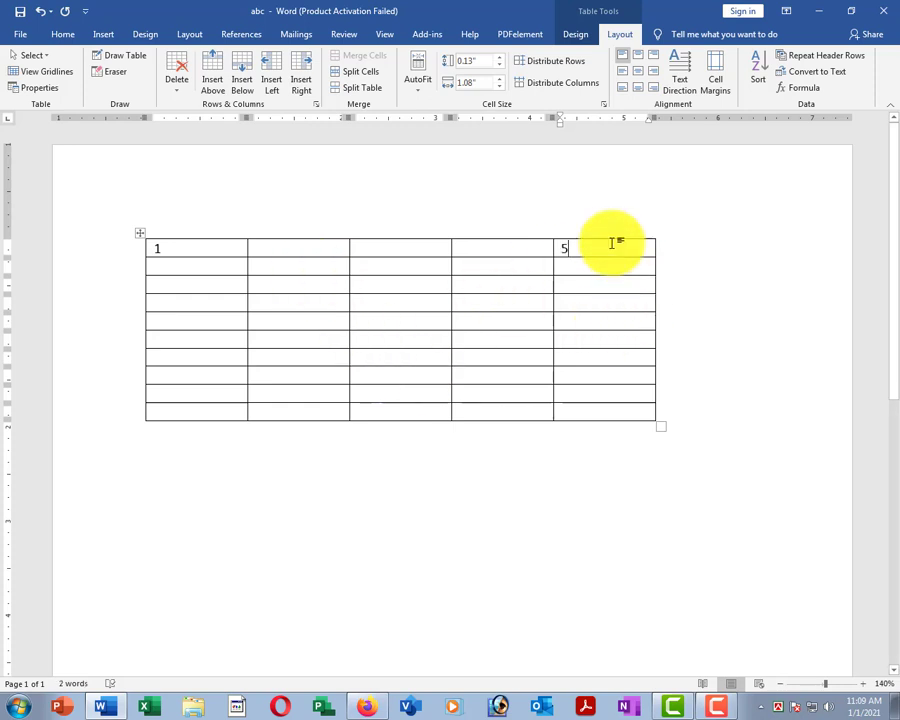
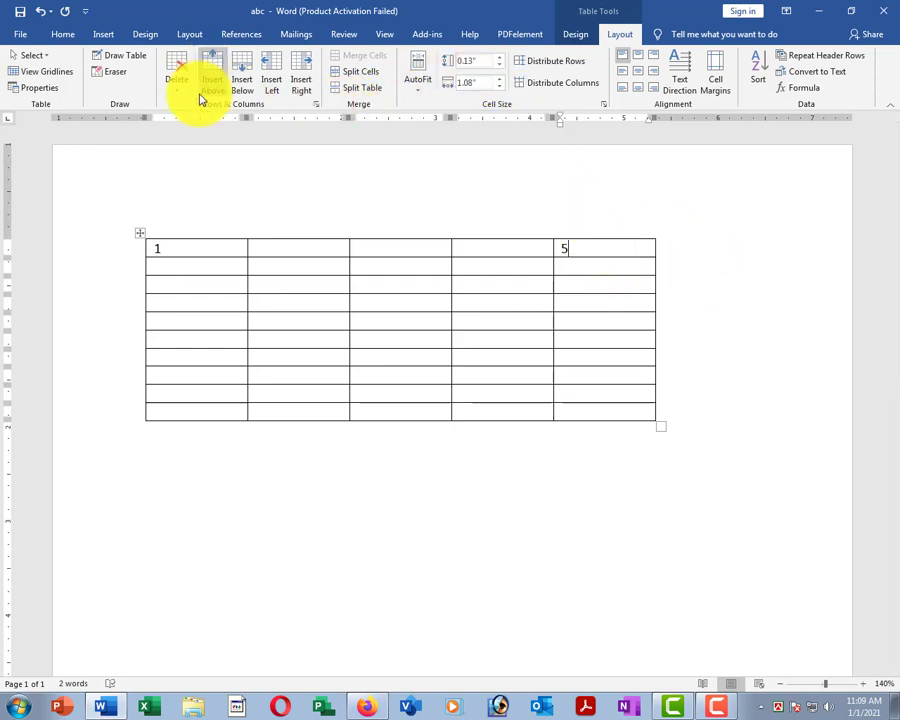
# Add a new column at each side of the table and a new empty row at the top.
pyautogui.click(299, 94)
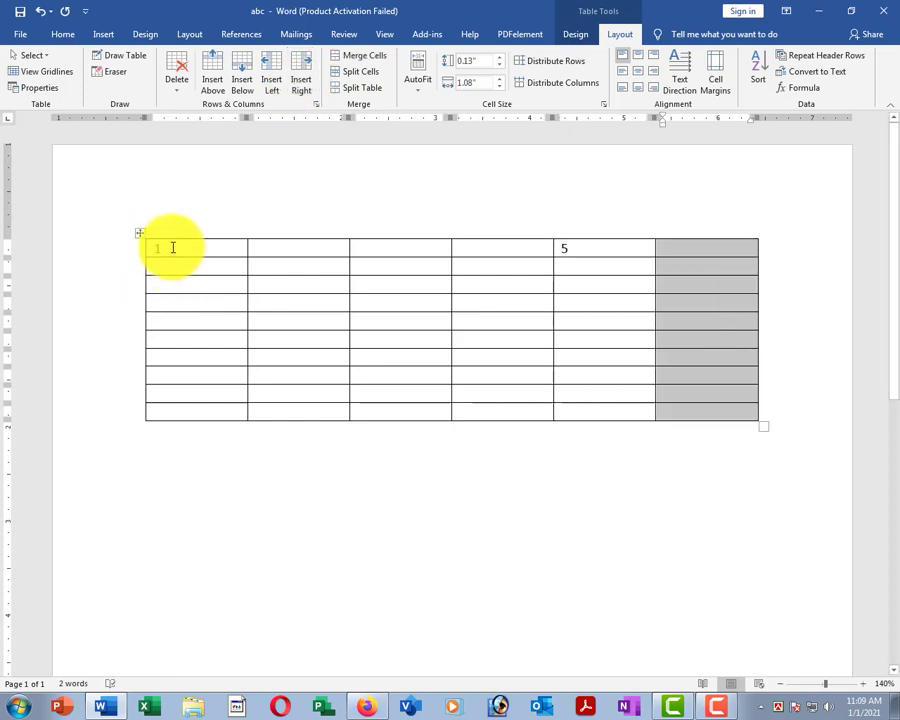
pyautogui.click(180, 247)
pyautogui.click(272, 76)
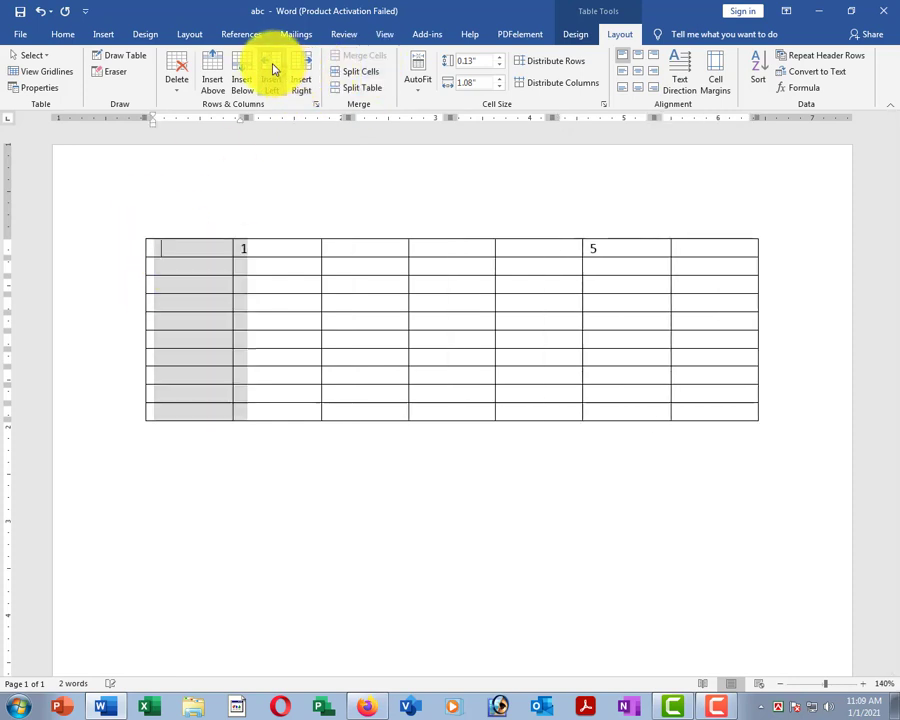
pyautogui.click(193, 287)
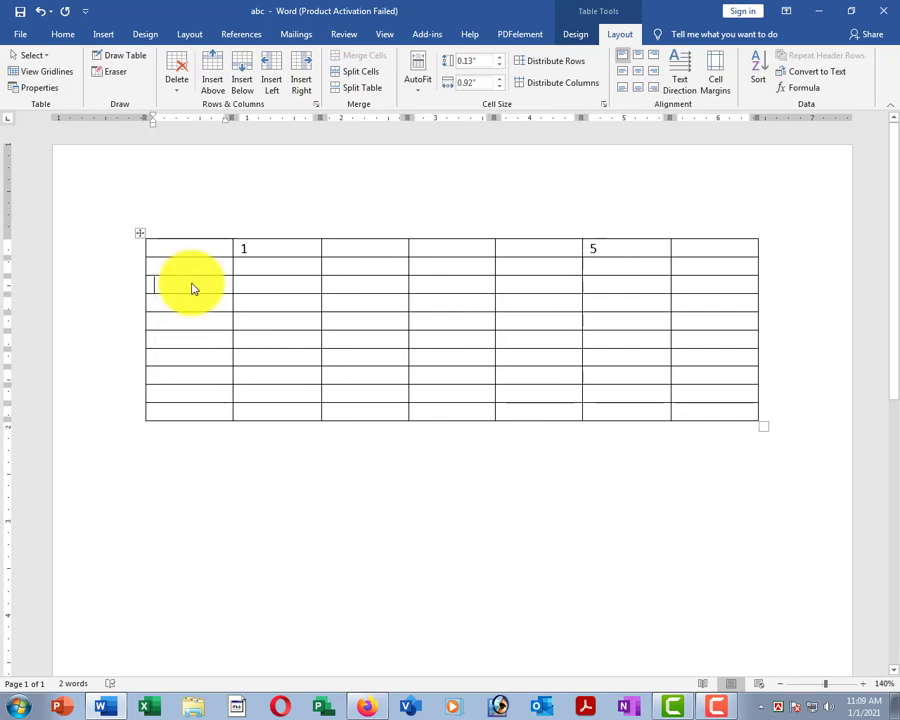
pyautogui.click(212, 260)
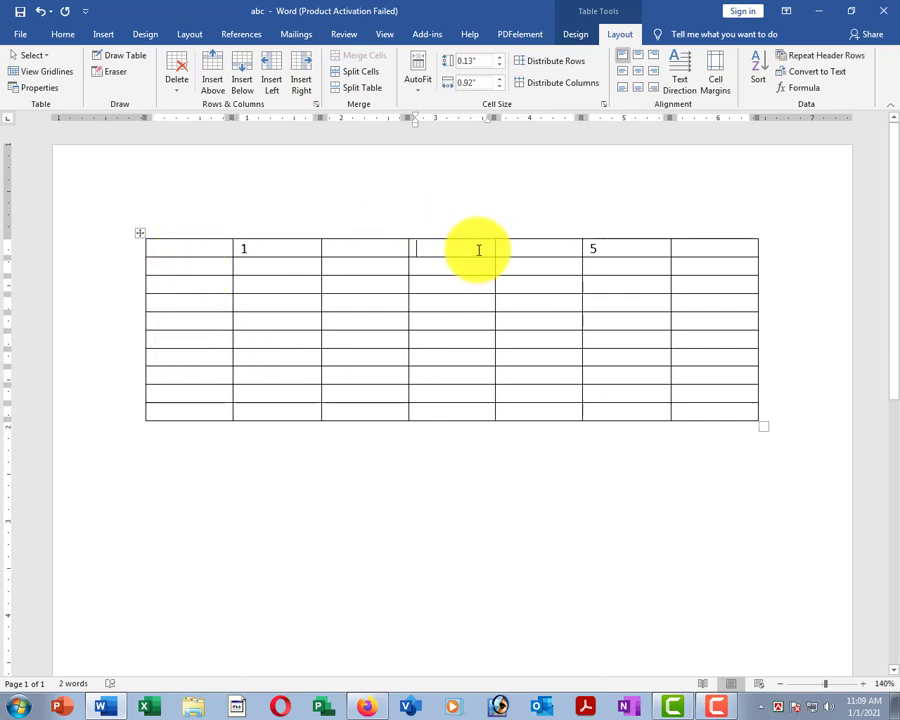
pyautogui.click(210, 83)
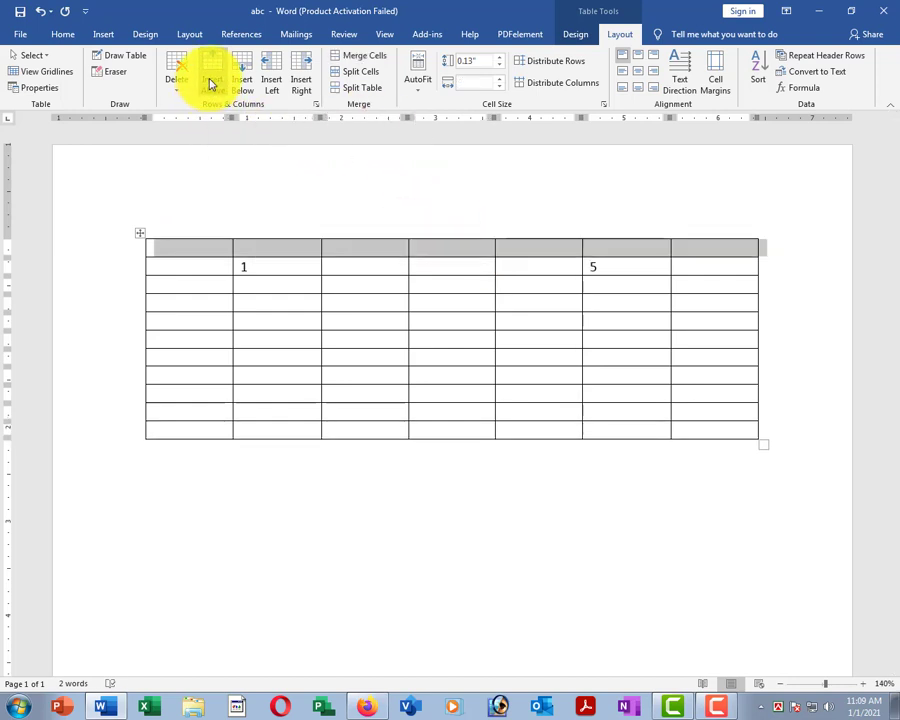
# Type 'sdfsds' and 'dfasdf' into the last row's second and third cells.
pyautogui.click(291, 432)
pyautogui.write('sdfsd')
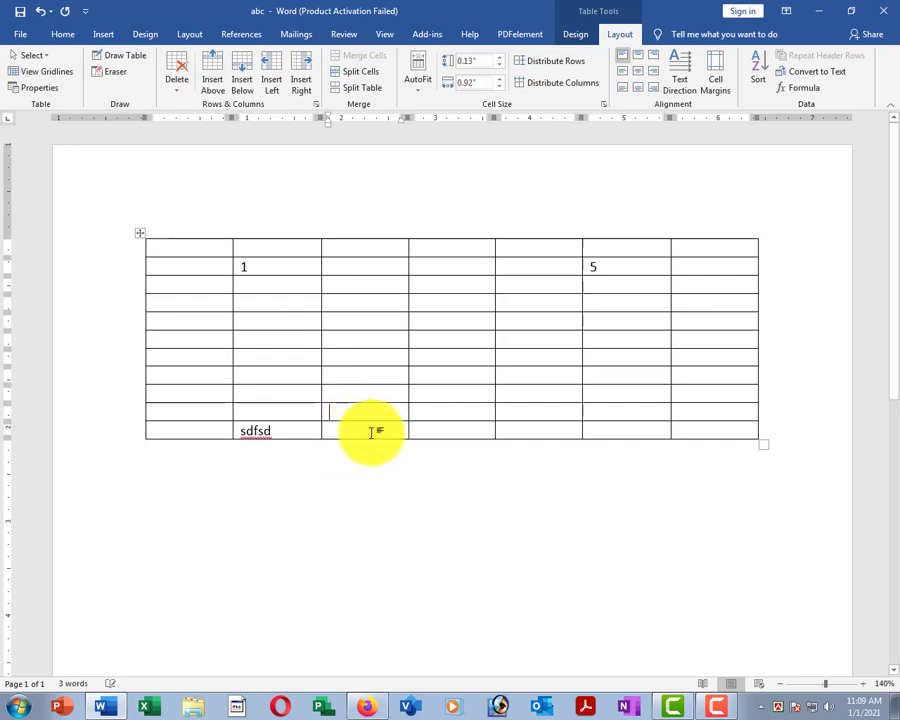
pyautogui.write('s')
pyautogui.click(371, 432)
pyautogui.write('dfasdf')
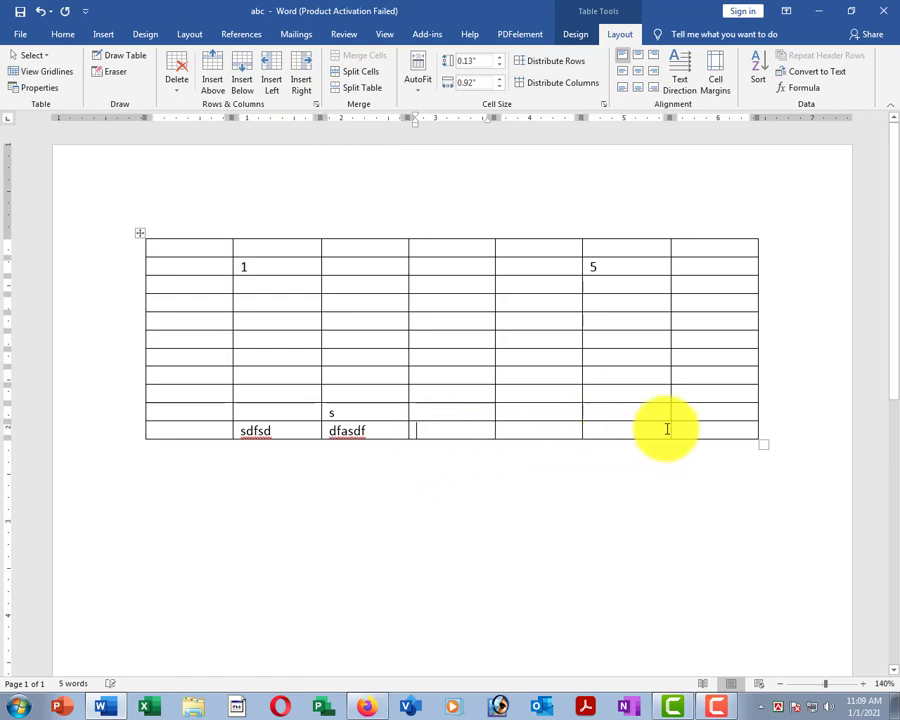
# Append four empty rows below the table's last row.
pyautogui.click(624, 434)
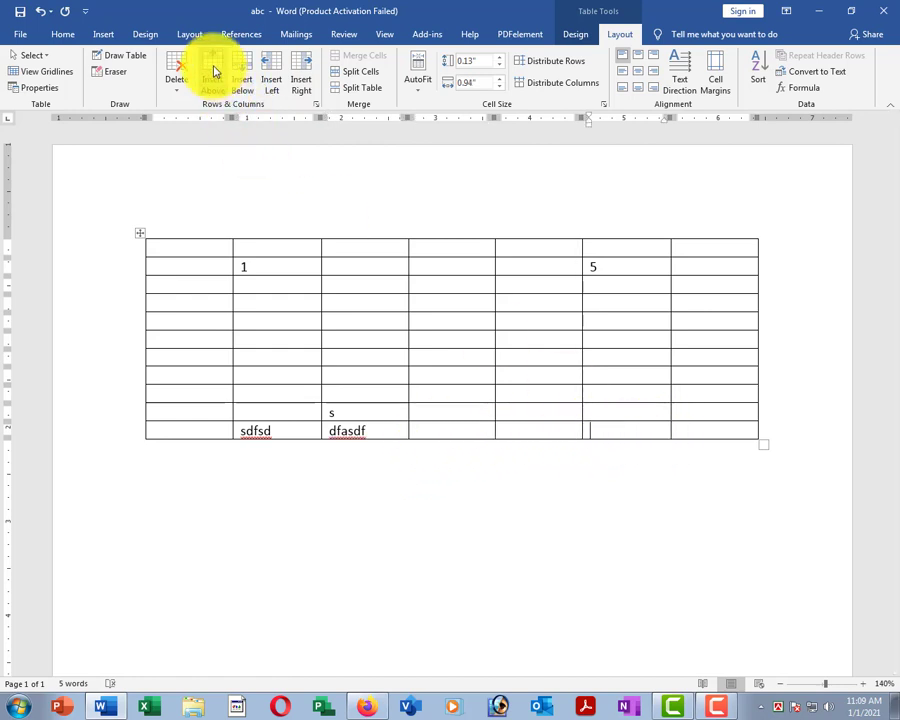
pyautogui.click(242, 80)
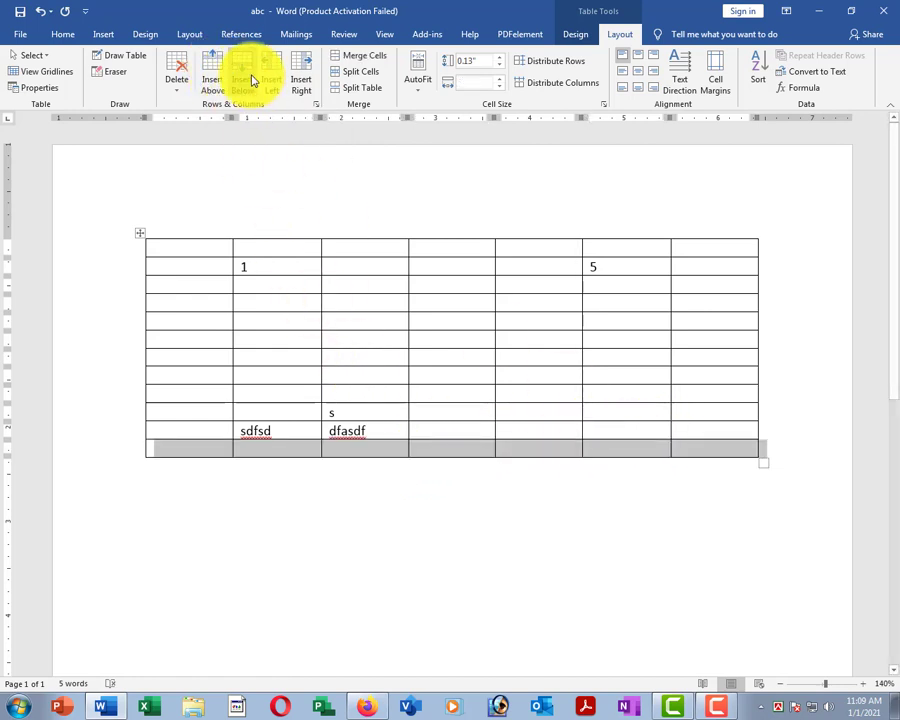
pyautogui.click(244, 75)
pyautogui.click(244, 75)
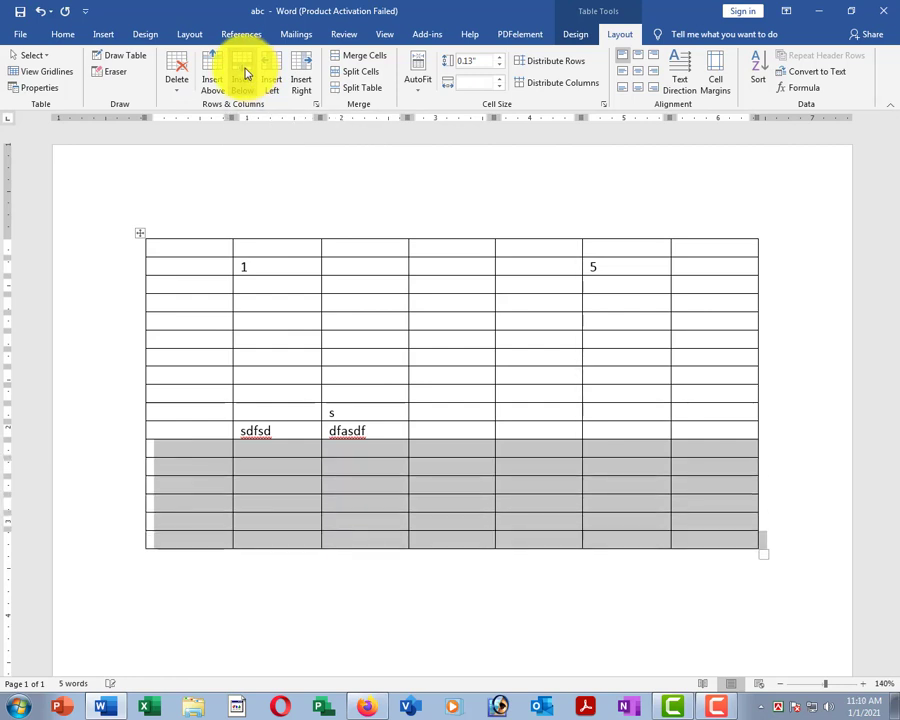
pyautogui.click(244, 75)
pyautogui.click(386, 448)
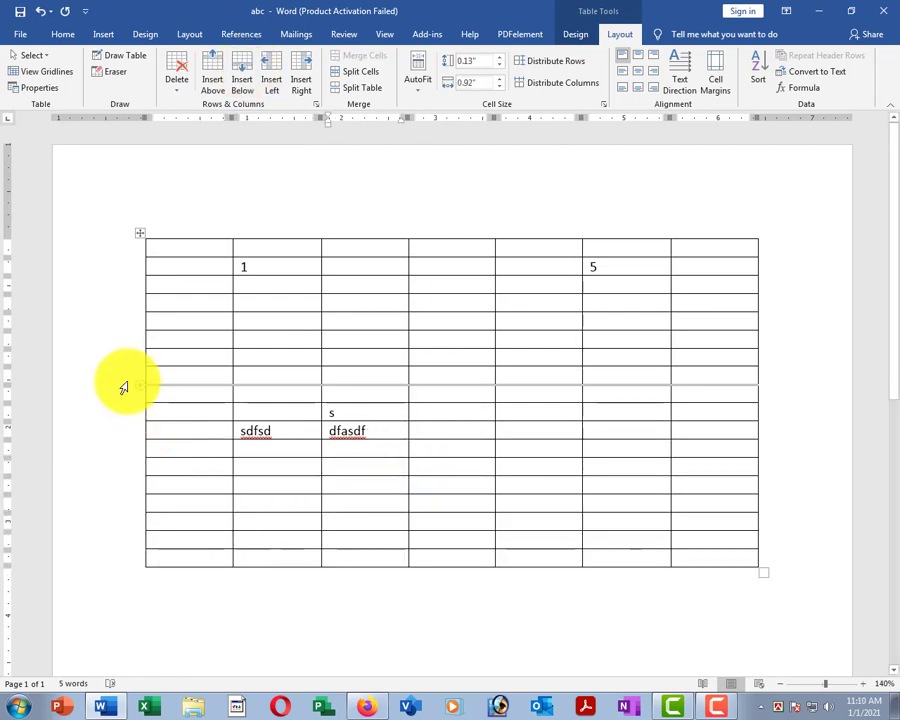
# Delete the extra lower rows of the table.
pyautogui.moveTo(120, 384); pyautogui.dragTo(125, 558)
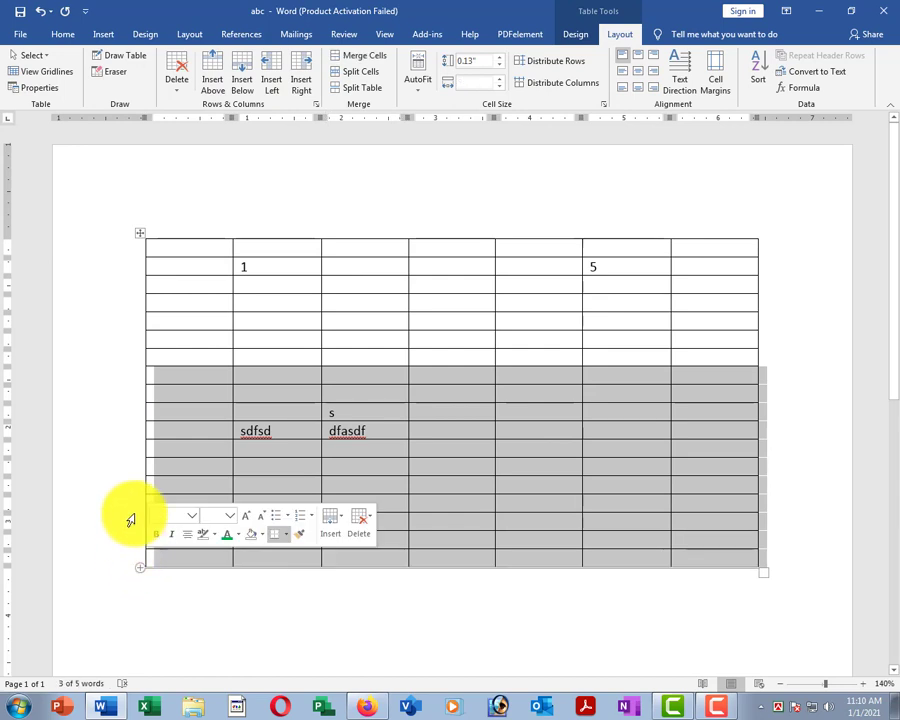
pyautogui.click(179, 79)
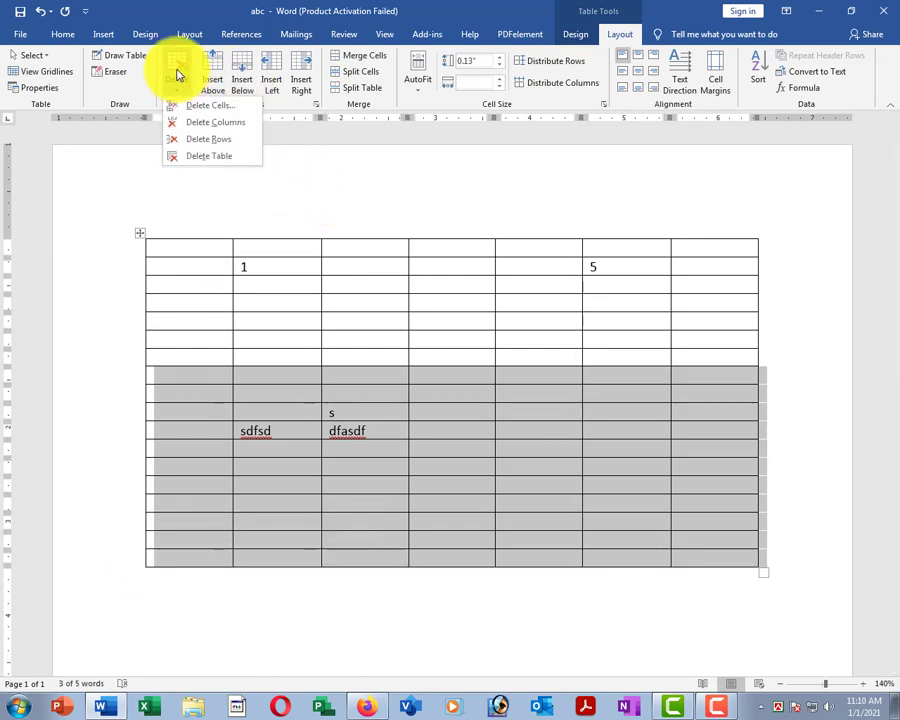
pyautogui.click(211, 145)
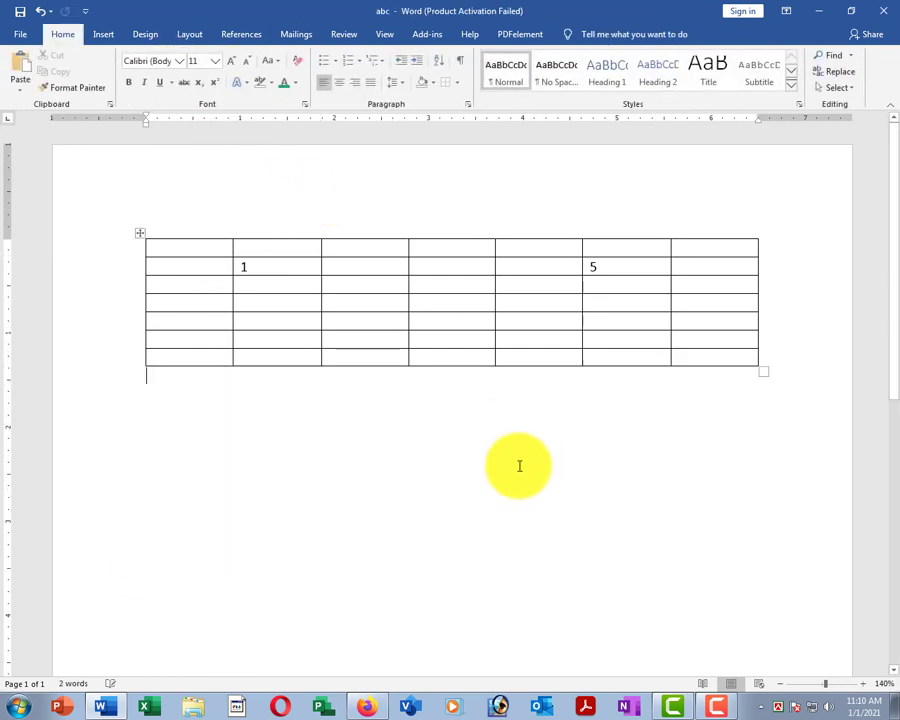
# Delete the table's last three columns, leaving four columns.
pyautogui.click(361, 291)
pyautogui.moveTo(729, 233); pyautogui.dragTo(546, 237)
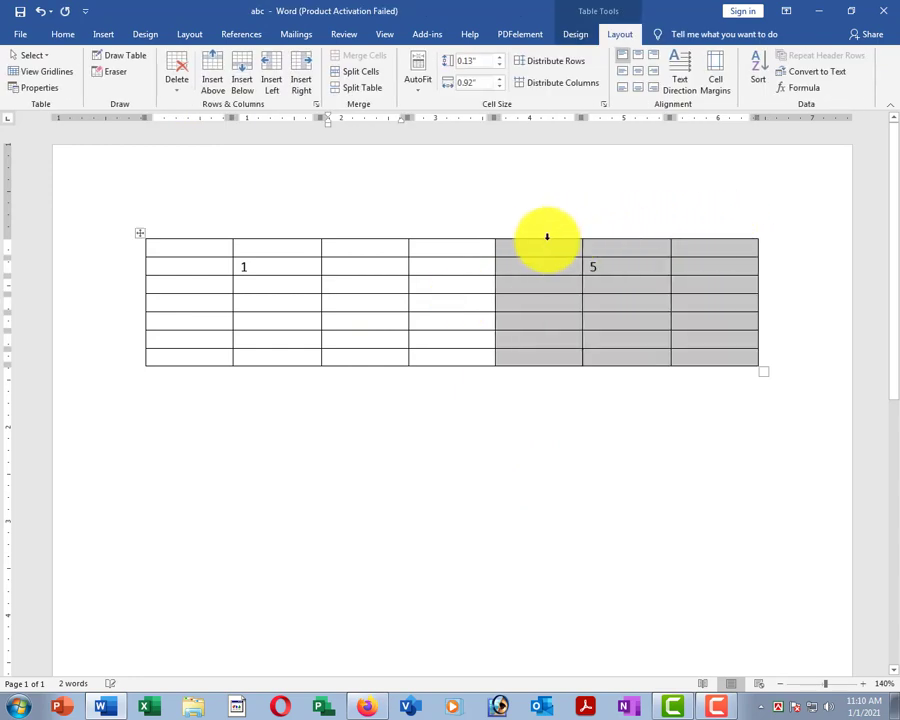
pyautogui.click(176, 79)
pyautogui.click(225, 127)
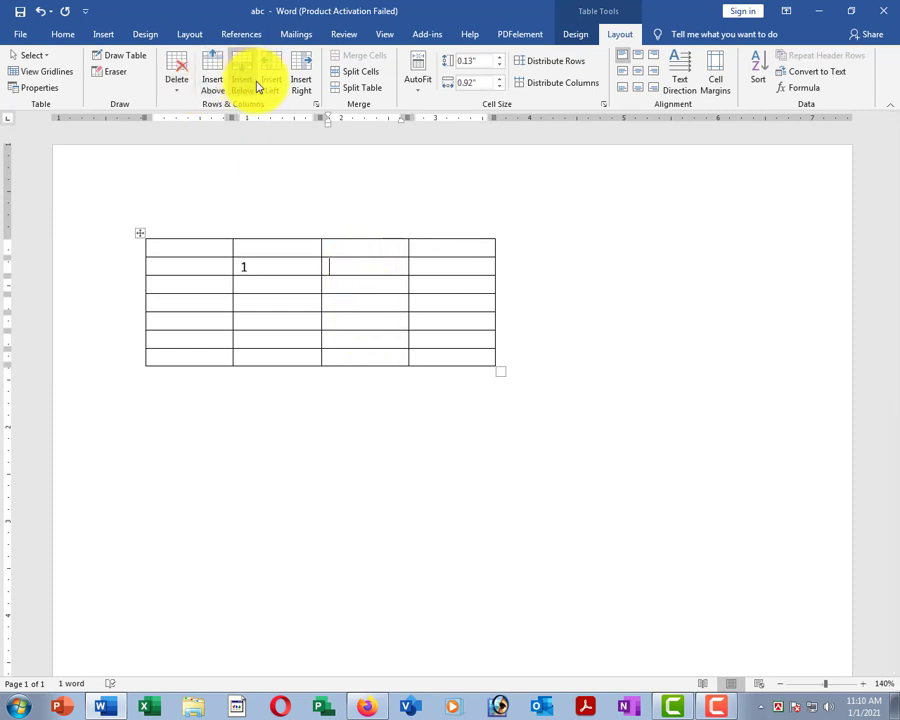
# Split the table at its fourth row into a 3-row and a 4-row table.
pyautogui.click(341, 261)
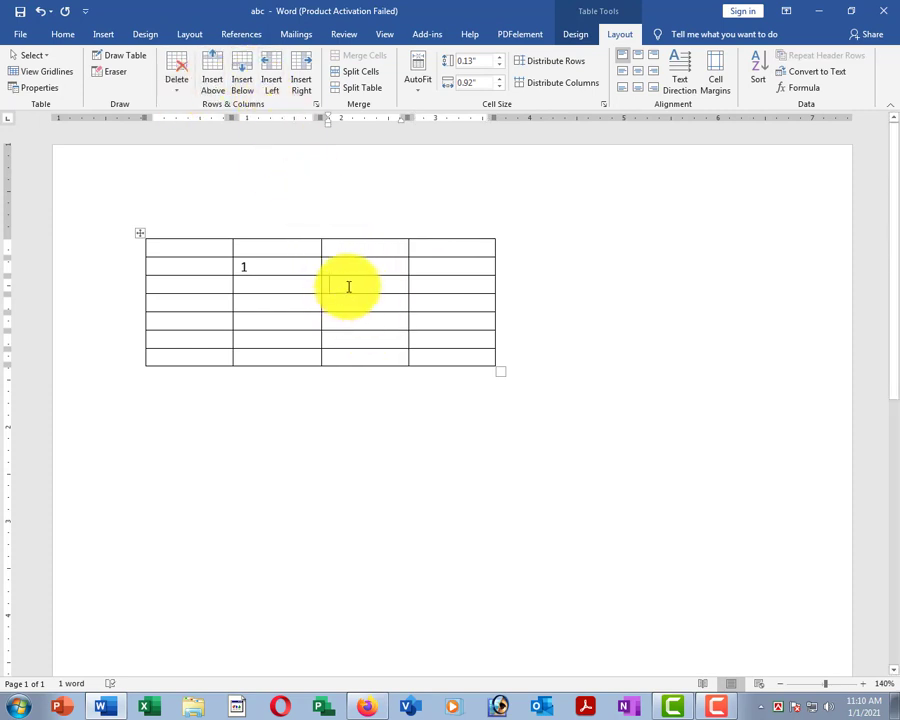
pyautogui.click(262, 302)
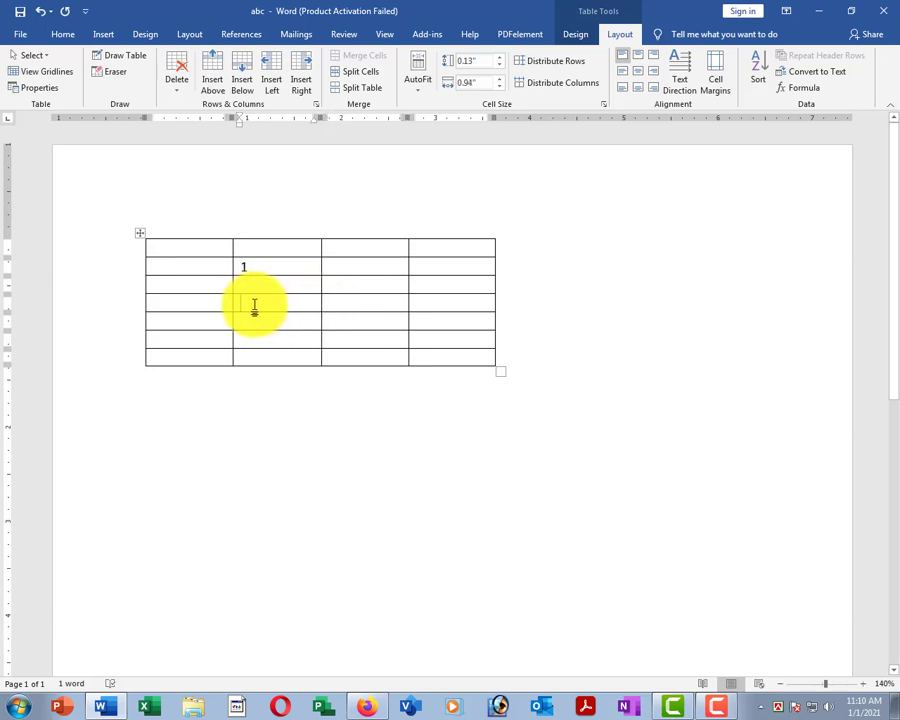
pyautogui.click(355, 92)
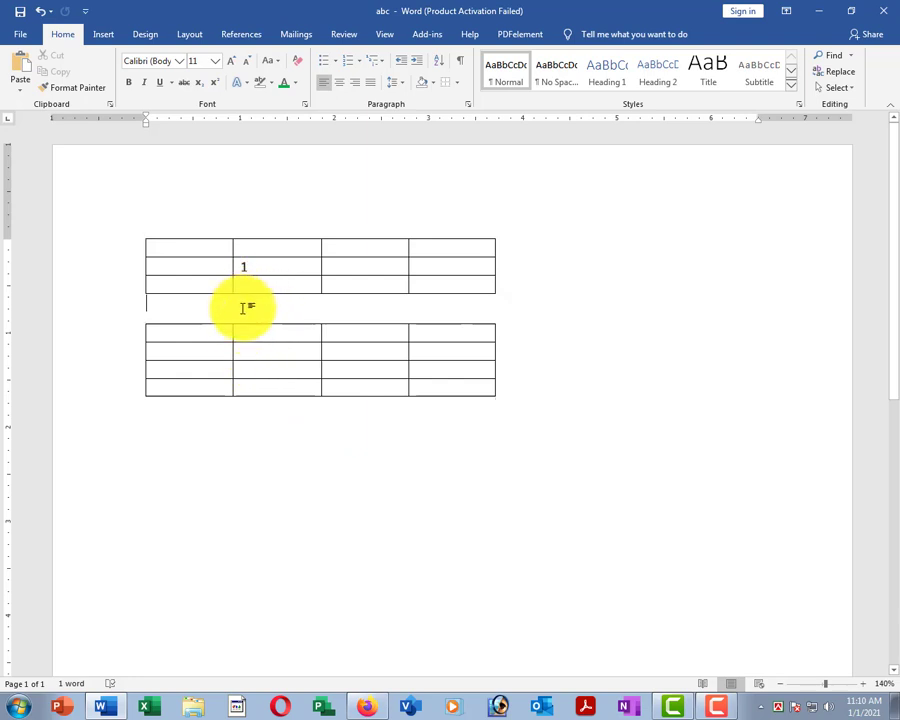
# Delete the blank lines between the tables so they merge into one 4-column, 7-row table.
pyautogui.press('Return')
pyautogui.press('Return')
pyautogui.press('Return')
pyautogui.click(272, 266)
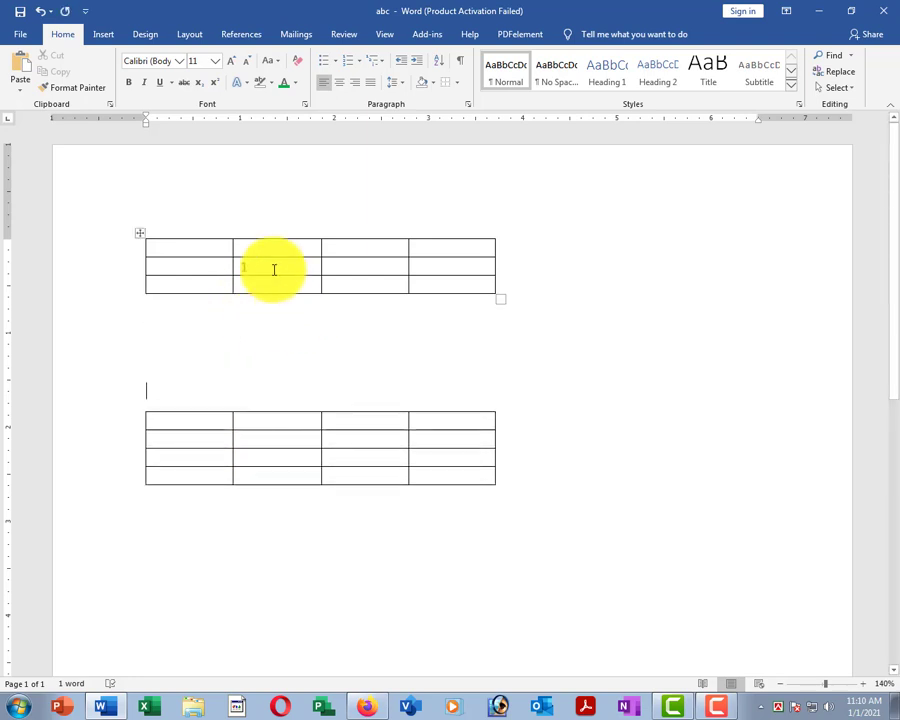
pyautogui.click(284, 438)
pyautogui.click(196, 334)
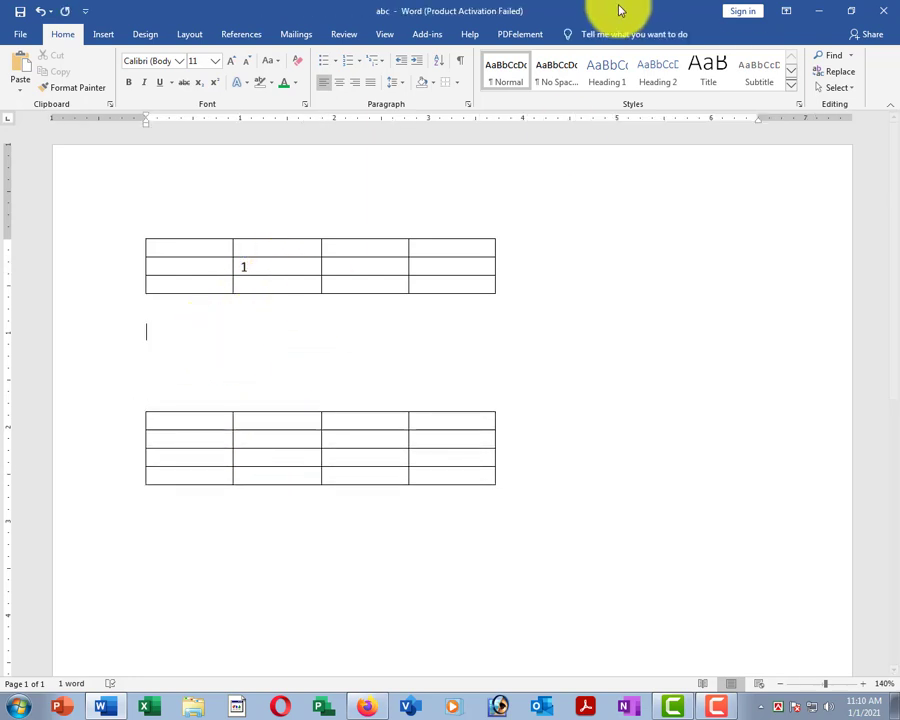
pyautogui.click(252, 358)
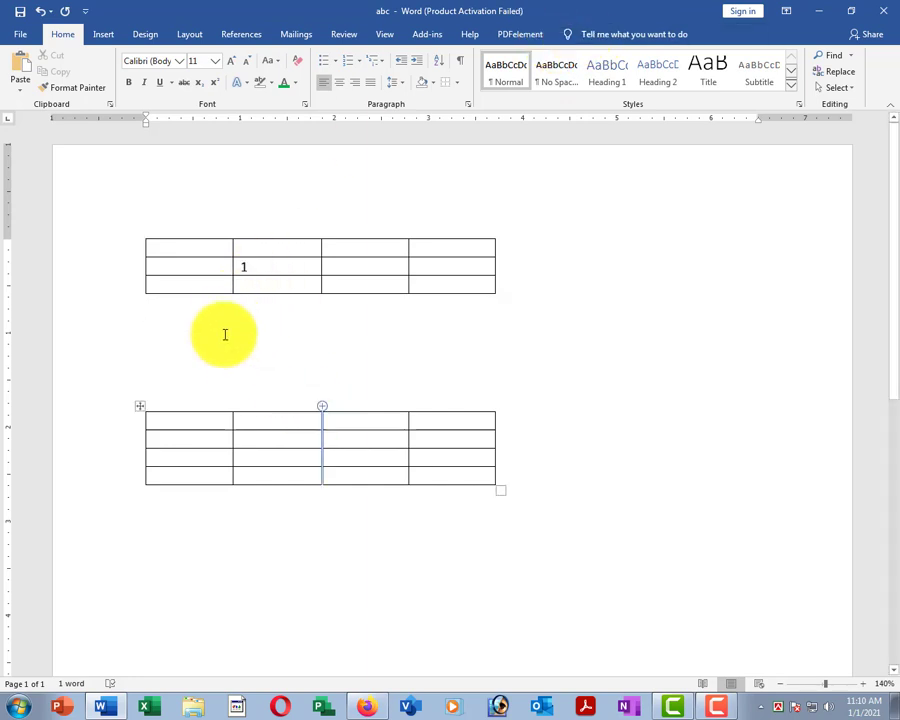
pyautogui.press('Delete')
pyautogui.press('Delete')
pyautogui.press('Delete')
pyautogui.press('Delete')
pyautogui.click(163, 300)
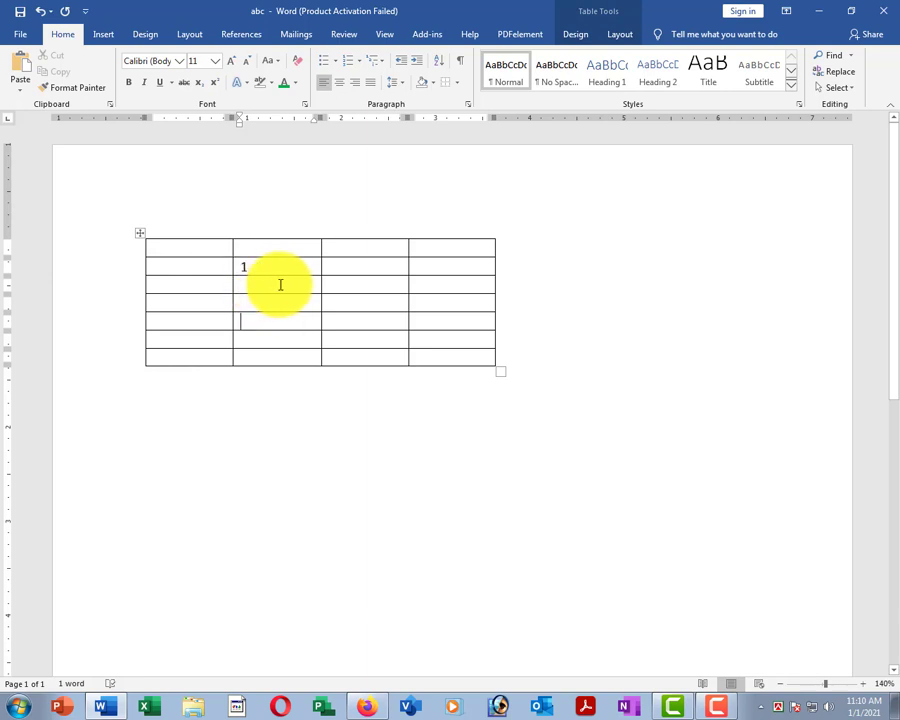
# Split the third column's cells from row 2 down into three sub-columns each.
pyautogui.click(619, 35)
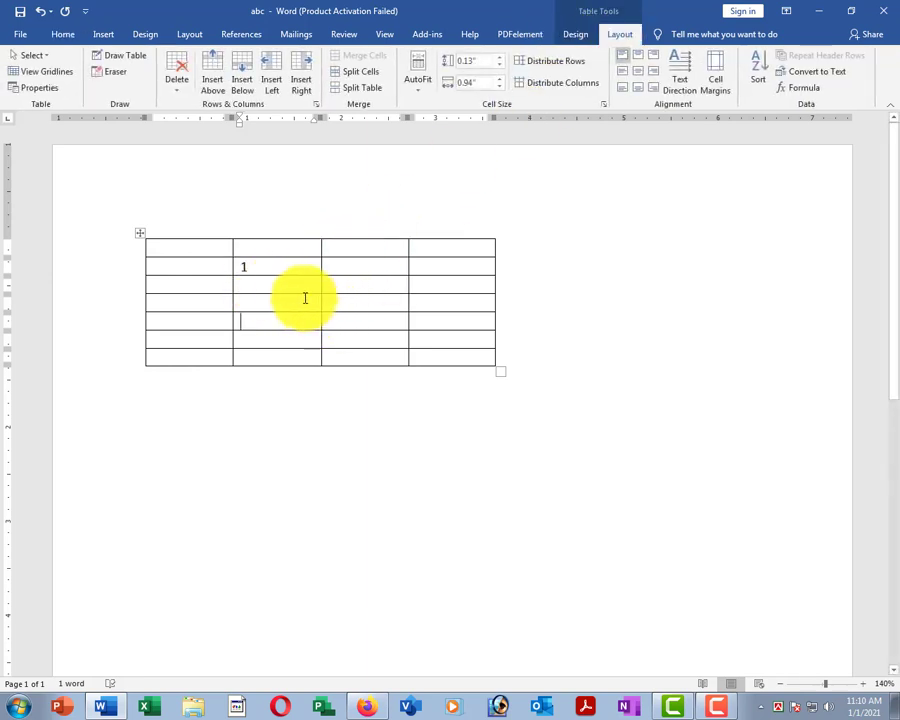
pyautogui.click(269, 287)
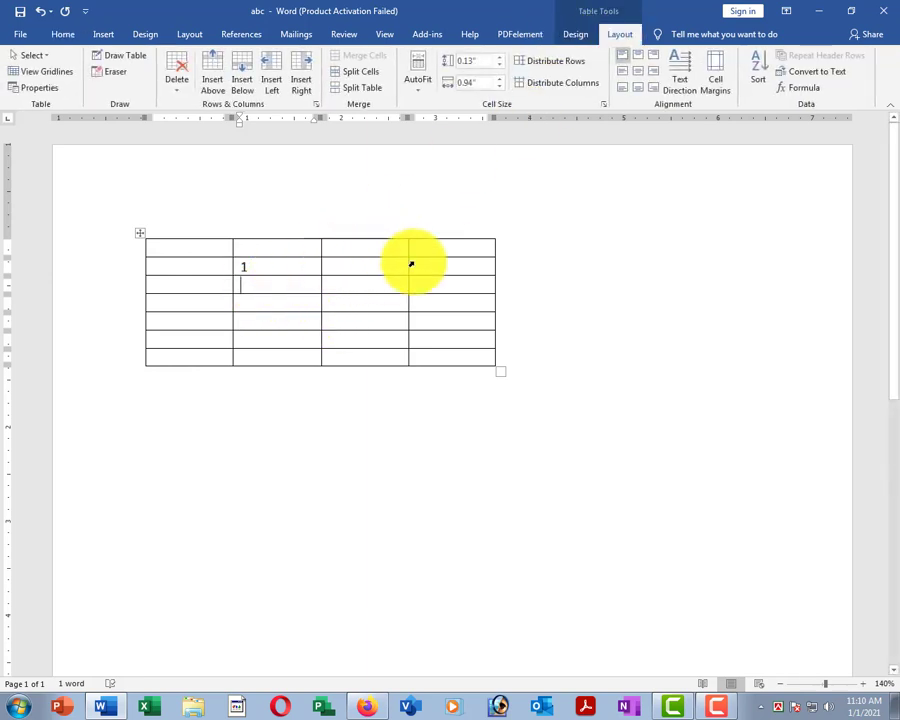
pyautogui.moveTo(342, 267); pyautogui.dragTo(351, 349)
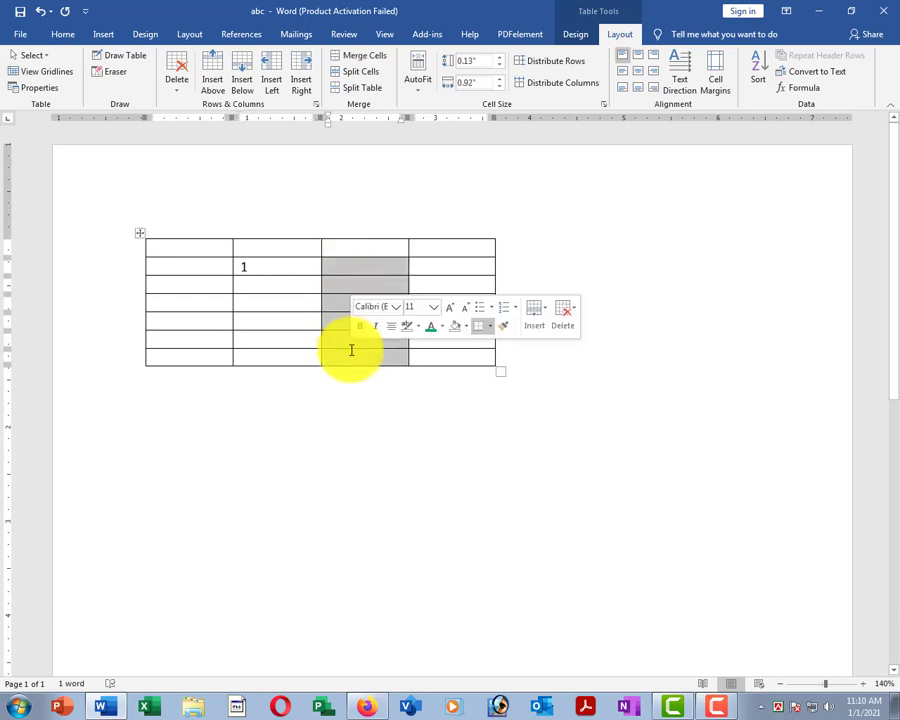
pyautogui.click(366, 73)
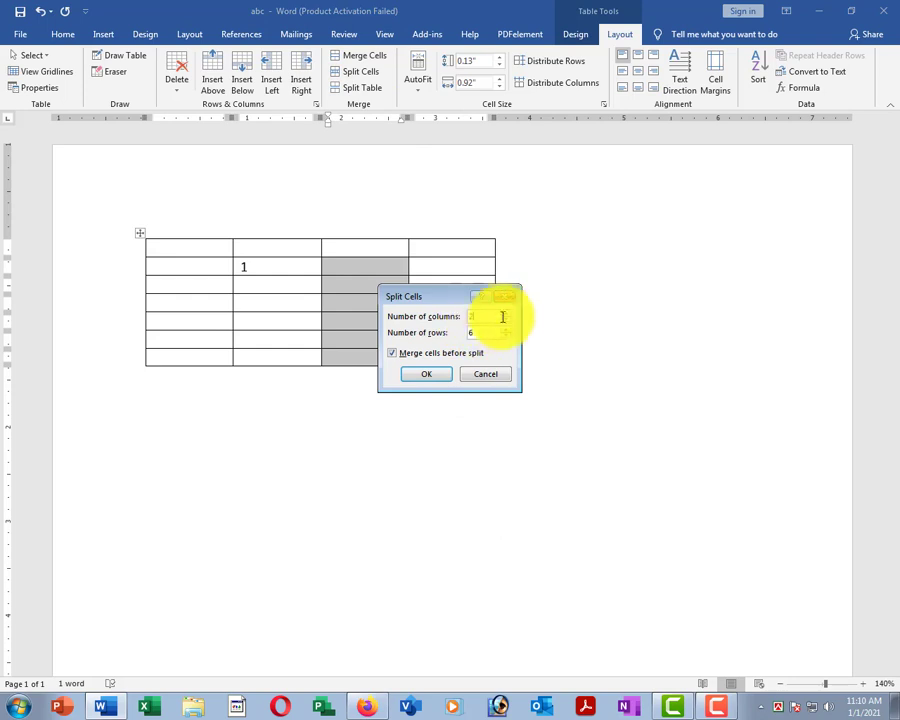
pyautogui.click(425, 374)
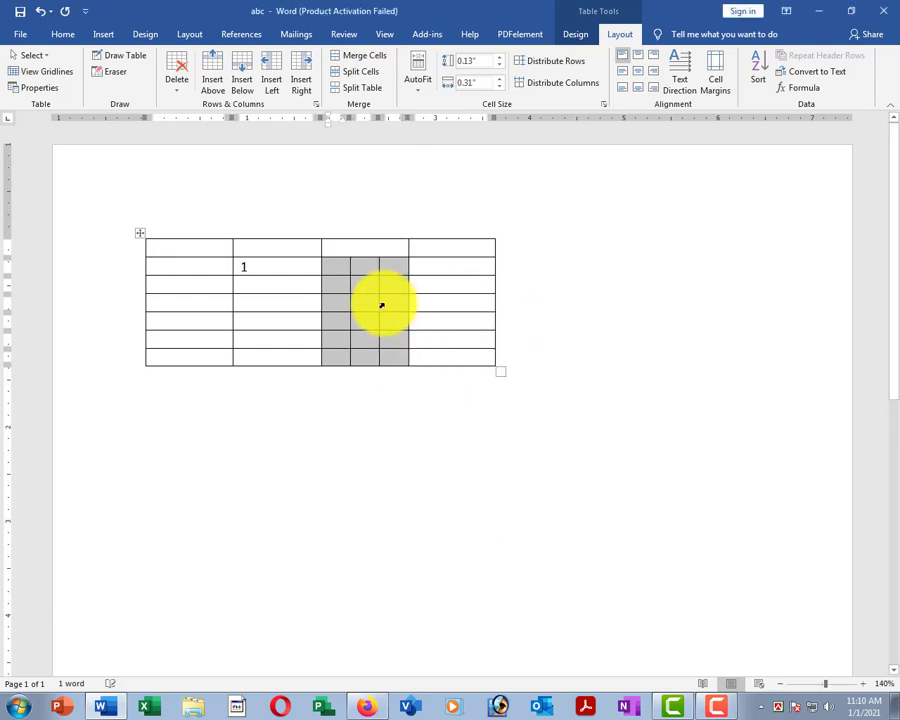
pyautogui.click(394, 281)
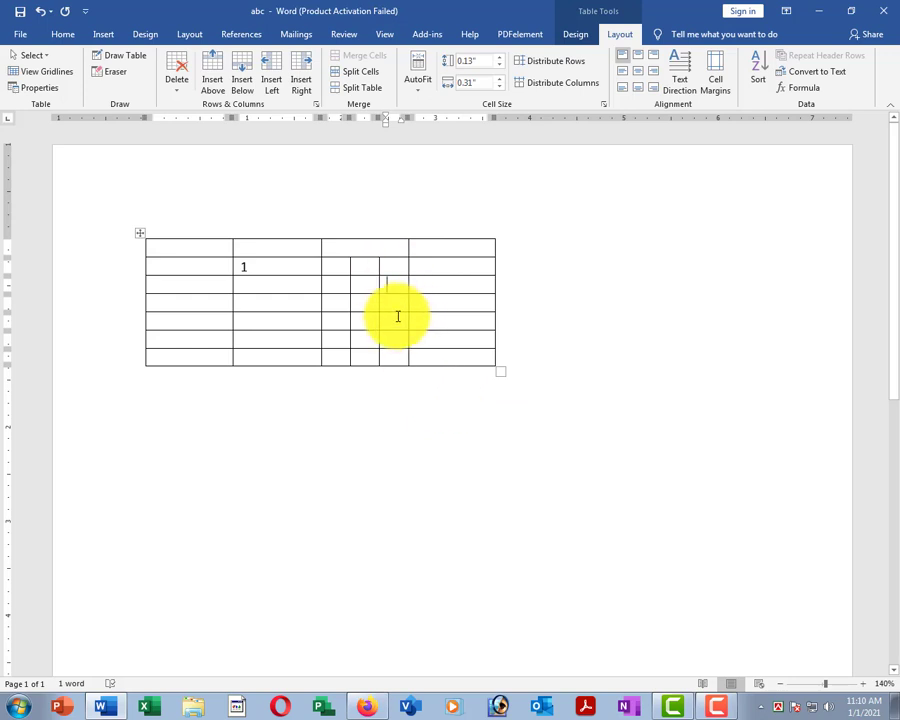
pyautogui.moveTo(187, 249); pyautogui.dragTo(428, 243)
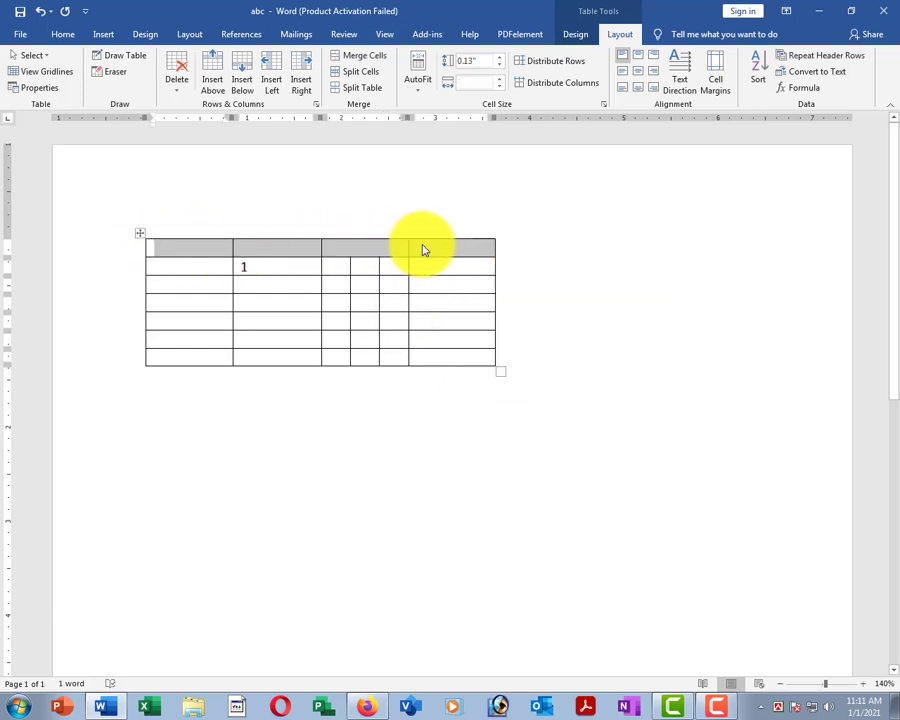
# Merge the first row into one cell and add a centred 'asdfasdf' heading.
pyautogui.click(354, 57)
pyautogui.click(290, 270)
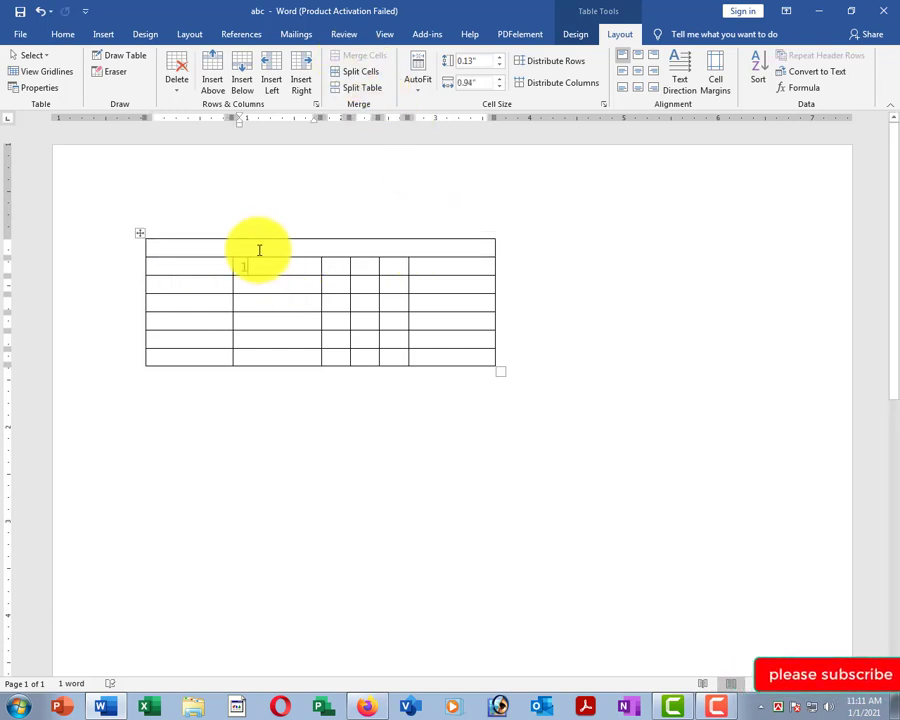
pyautogui.click(316, 248)
pyautogui.write('asdfasdf')
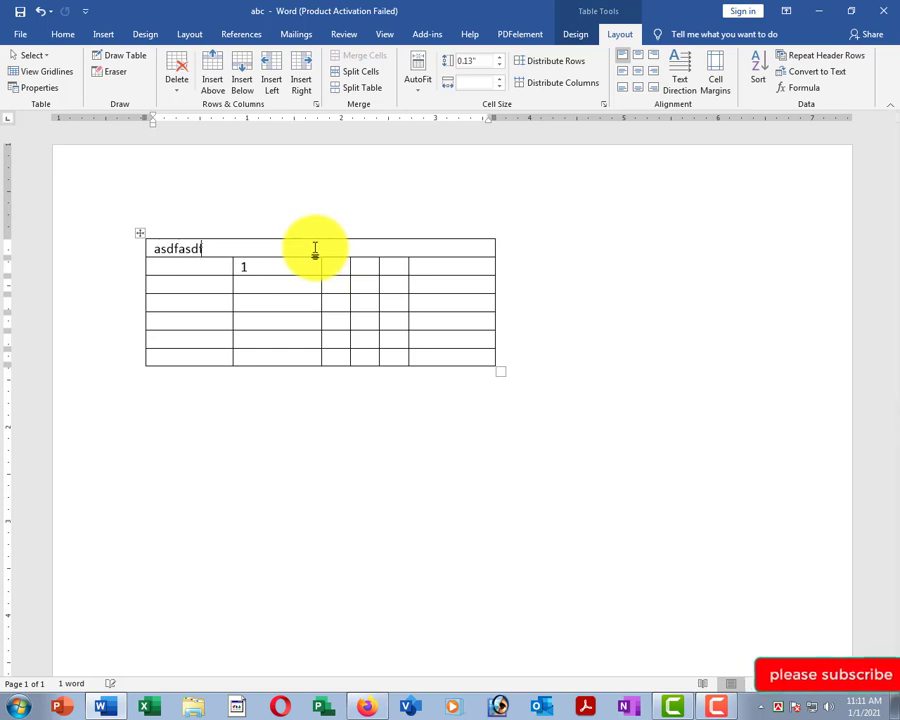
pyautogui.click(642, 75)
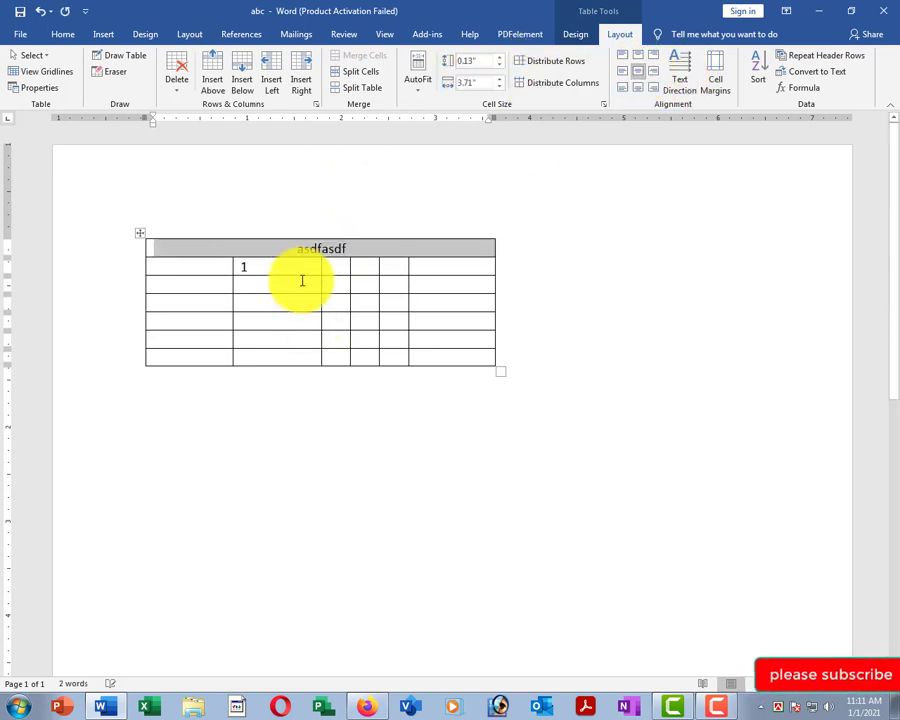
# Merge the third column's cells below the heading and type 'sadfa' in it.
pyautogui.click(291, 275)
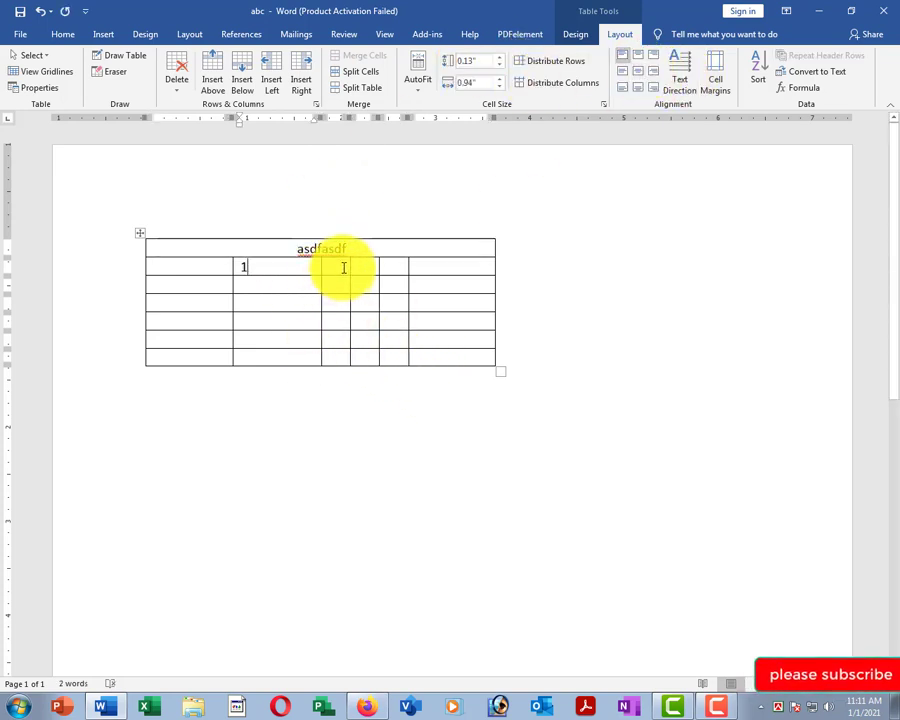
pyautogui.moveTo(343, 268); pyautogui.dragTo(344, 358)
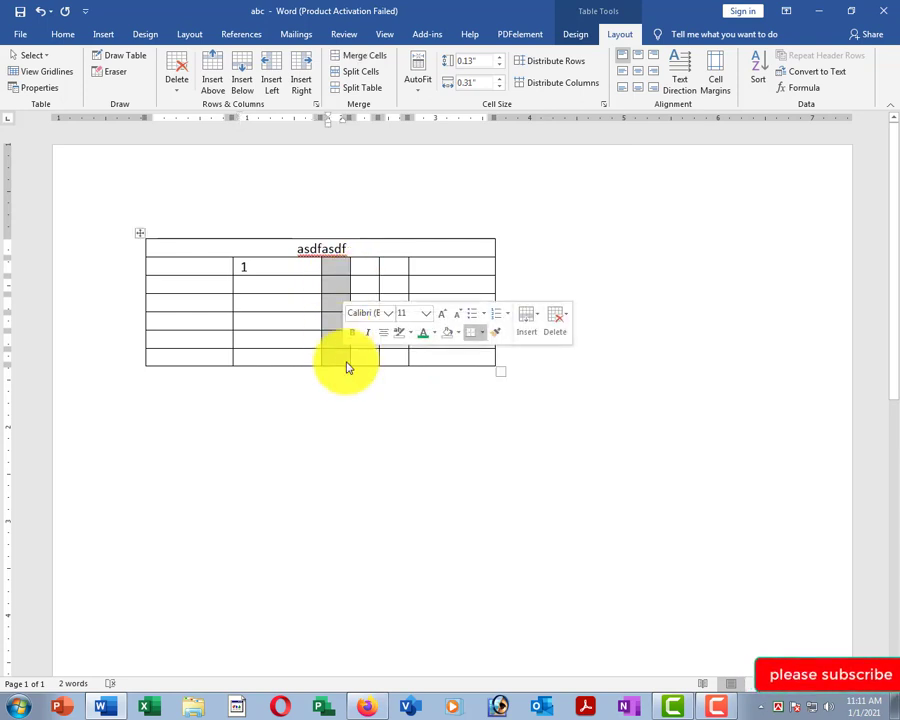
pyautogui.click(352, 60)
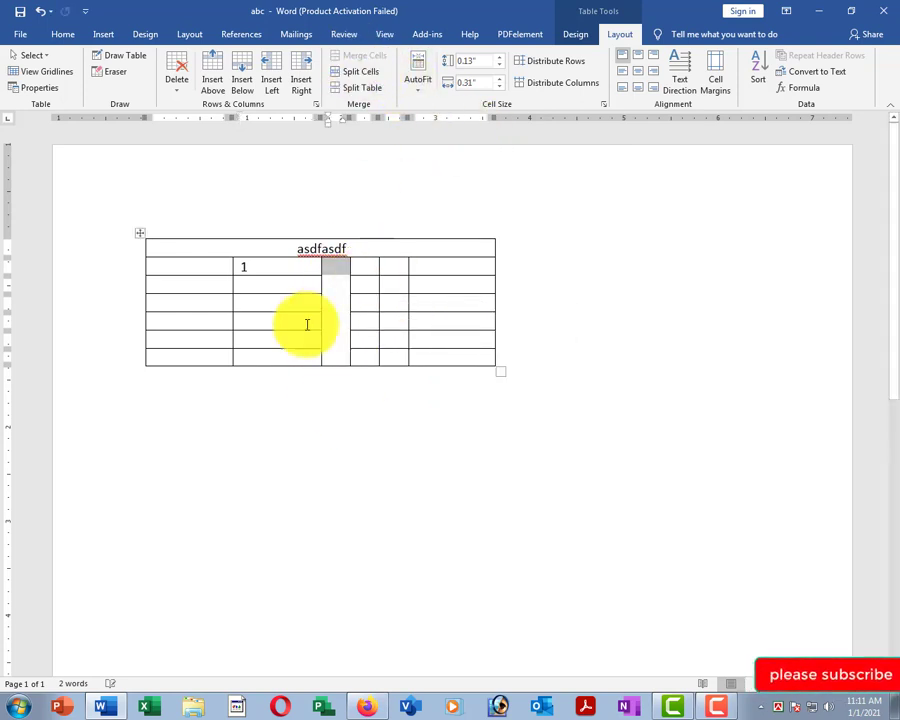
pyautogui.click(335, 287)
pyautogui.write('sadfa')
pyautogui.press('Left')
pyautogui.press('Left')
pyautogui.press('Left')
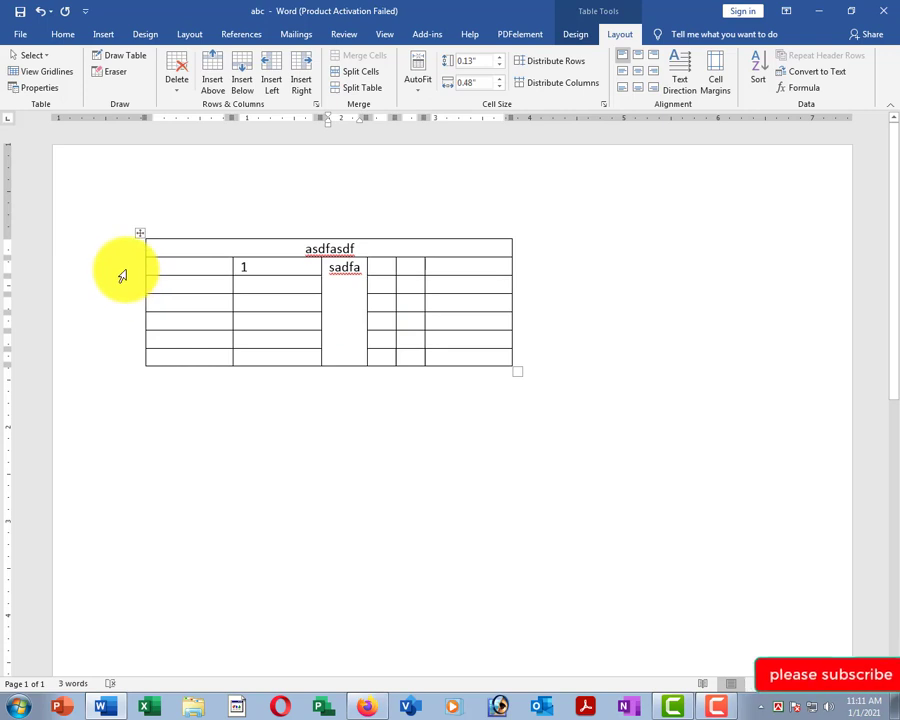
# Try heights for the rows below the heading, ranging 0.3" to 0.7", ending near 0.1".
pyautogui.moveTo(122, 275); pyautogui.dragTo(95, 357)
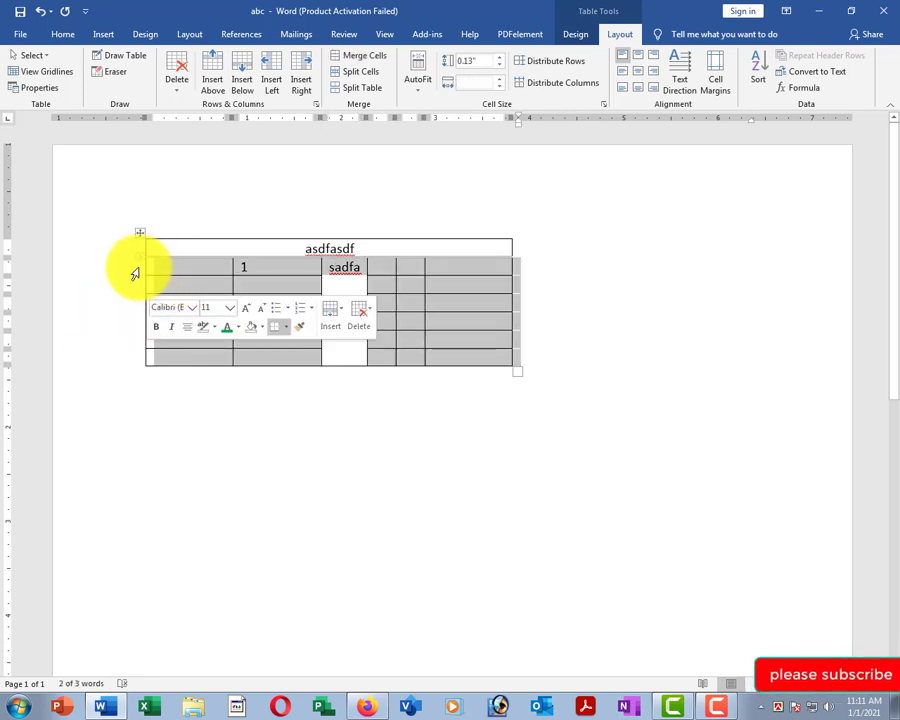
pyautogui.click(499, 58)
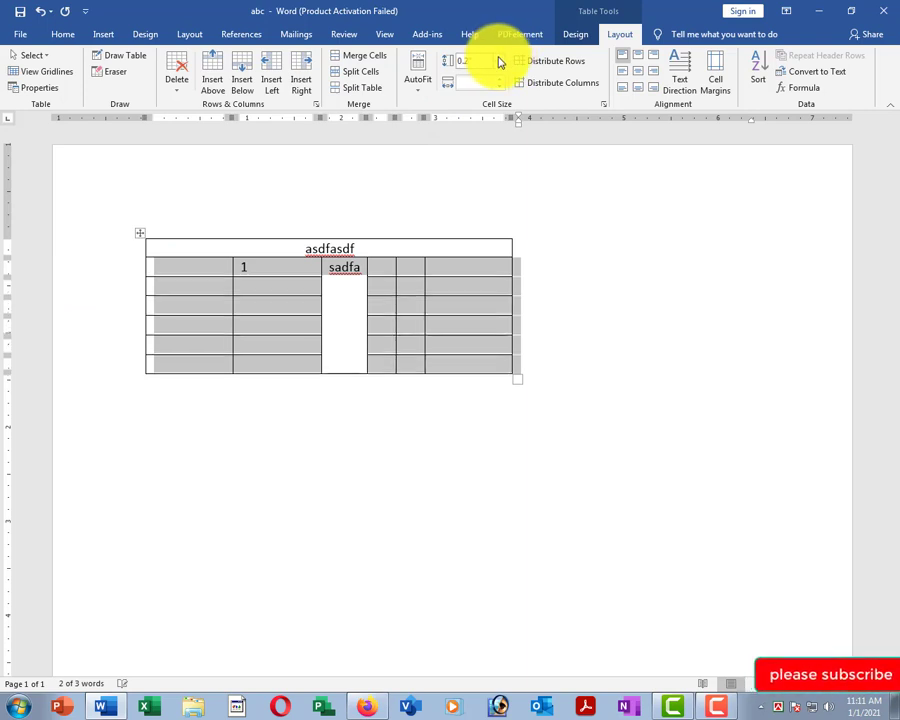
pyautogui.click(499, 58)
pyautogui.click(499, 58)
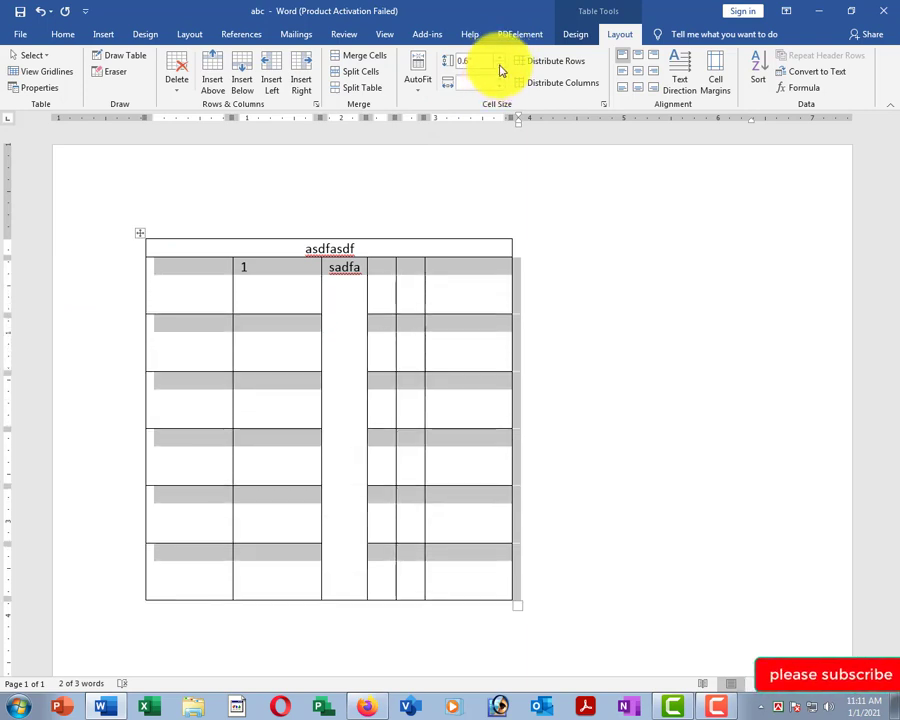
pyautogui.click(500, 67)
pyautogui.click(500, 67)
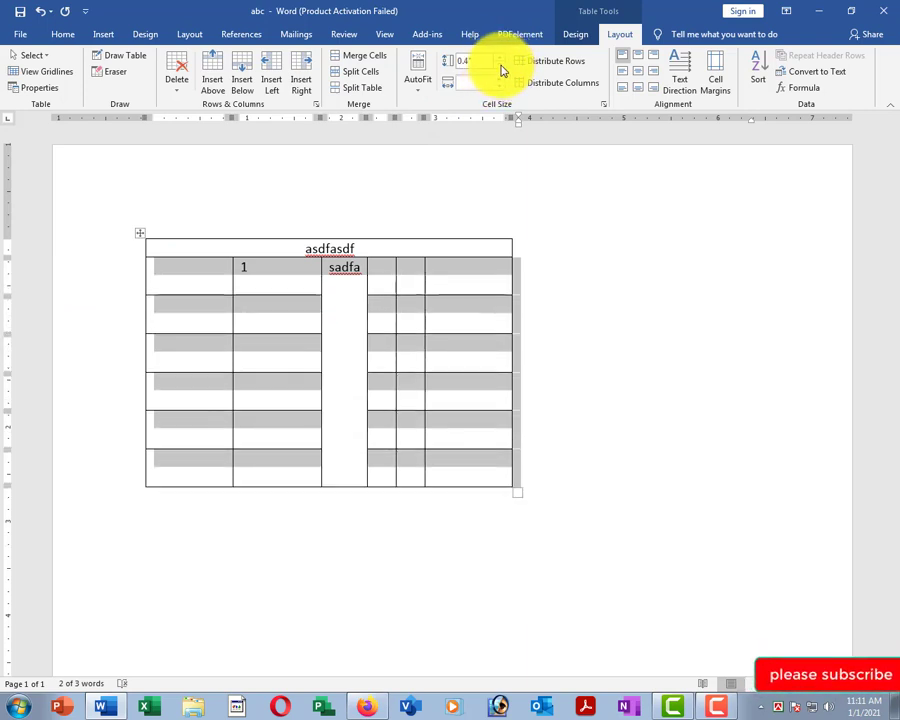
pyautogui.click(500, 67)
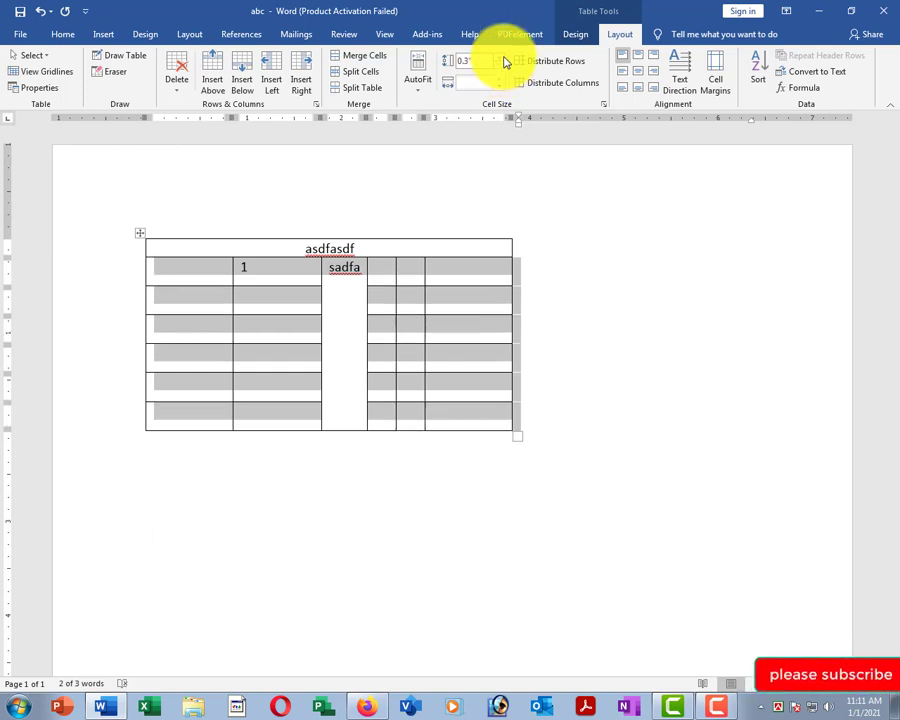
pyautogui.click(501, 59)
pyautogui.click(501, 59)
pyautogui.click(501, 59)
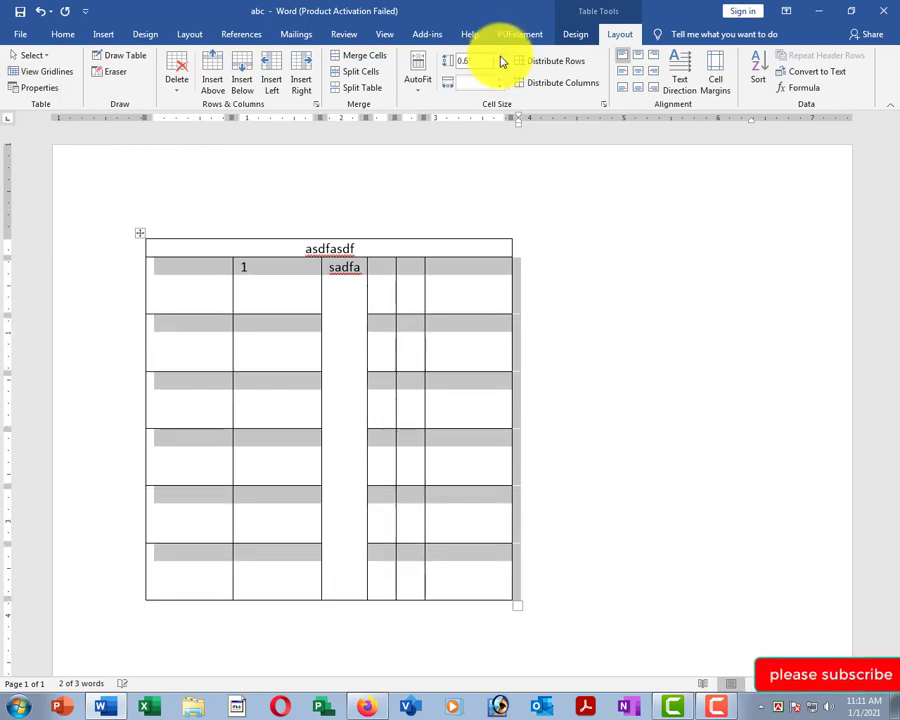
pyautogui.click(501, 59)
pyautogui.click(501, 70)
pyautogui.click(501, 70)
pyautogui.click(501, 70)
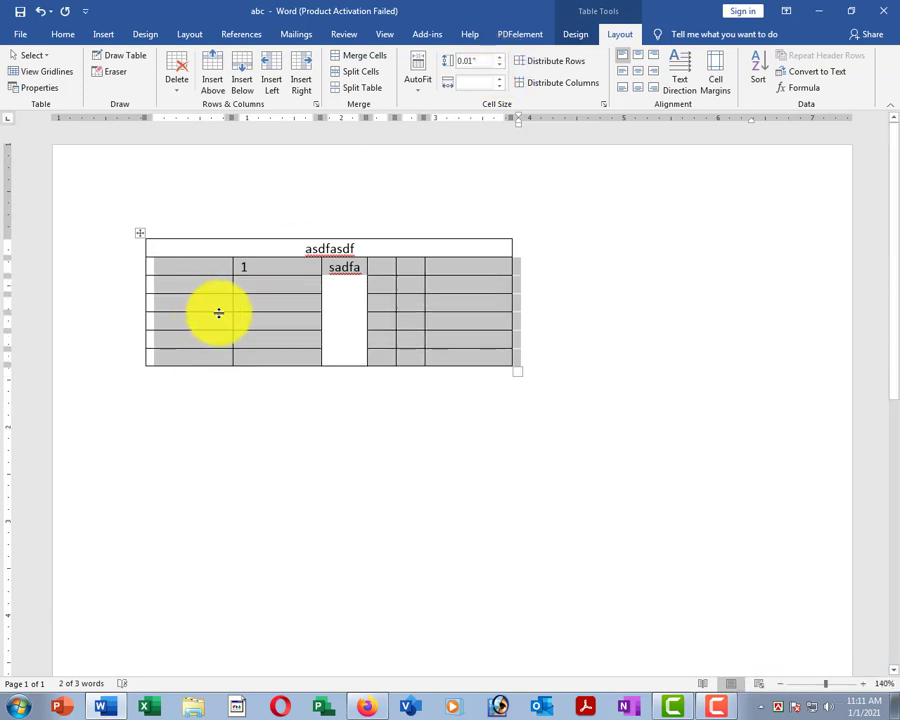
pyautogui.click(193, 290)
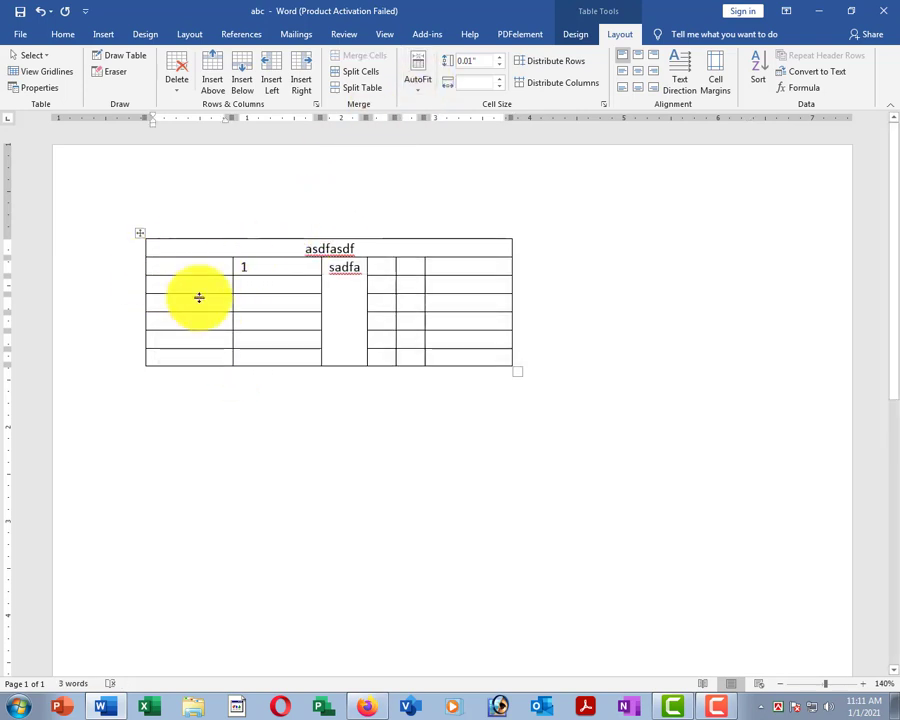
# Set the first column's width to about 0.7".
pyautogui.click(178, 273)
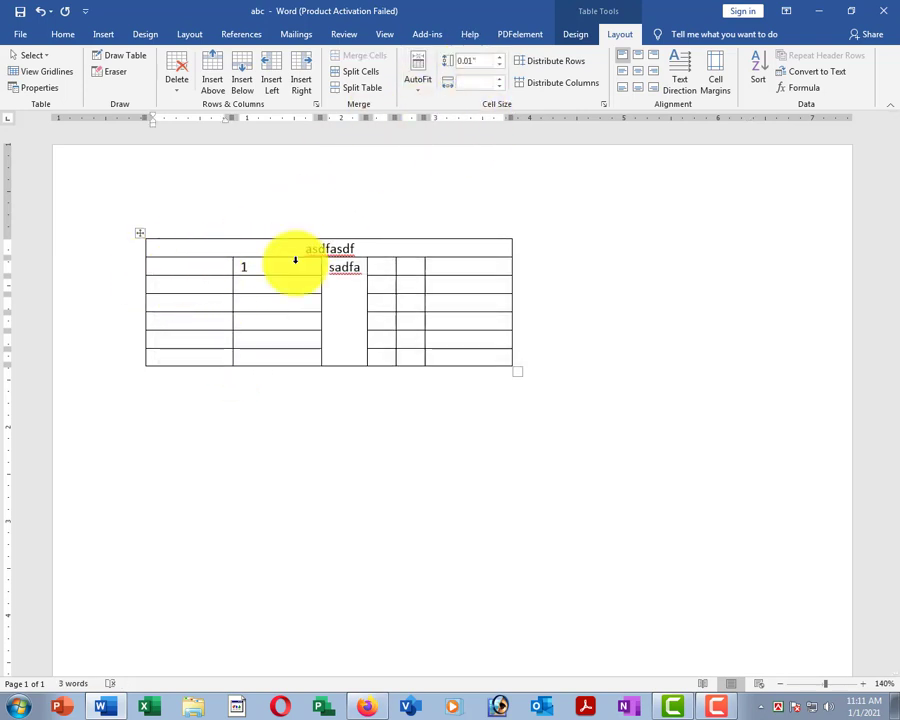
pyautogui.click(501, 83)
pyautogui.click(501, 83)
pyautogui.click(501, 83)
pyautogui.click(501, 83)
pyautogui.click(501, 83)
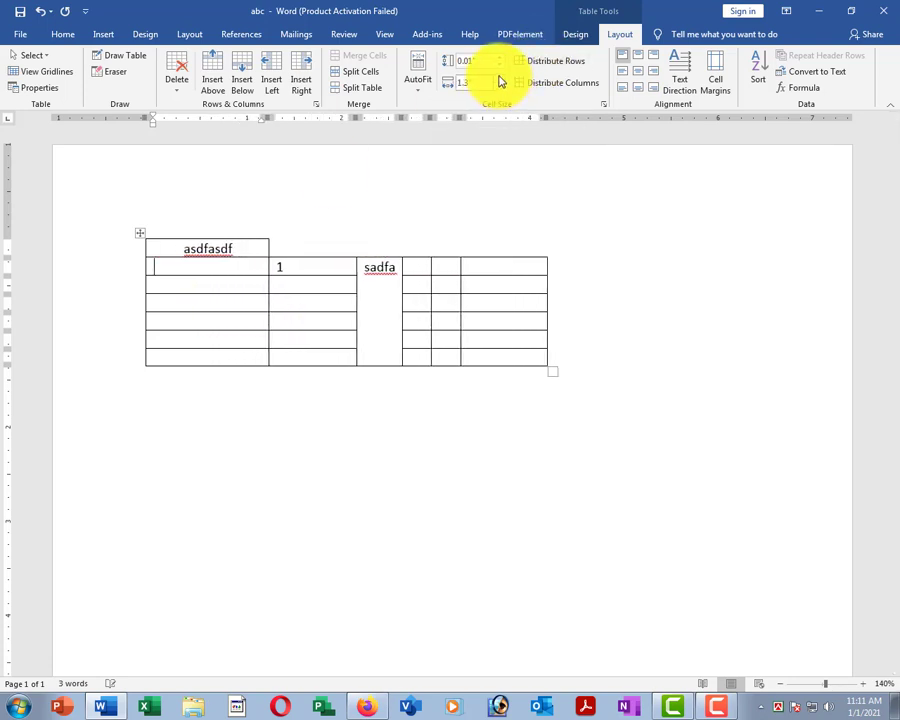
pyautogui.click(501, 83)
pyautogui.click(499, 89)
pyautogui.click(499, 89)
pyautogui.click(499, 89)
pyautogui.click(499, 89)
pyautogui.click(499, 89)
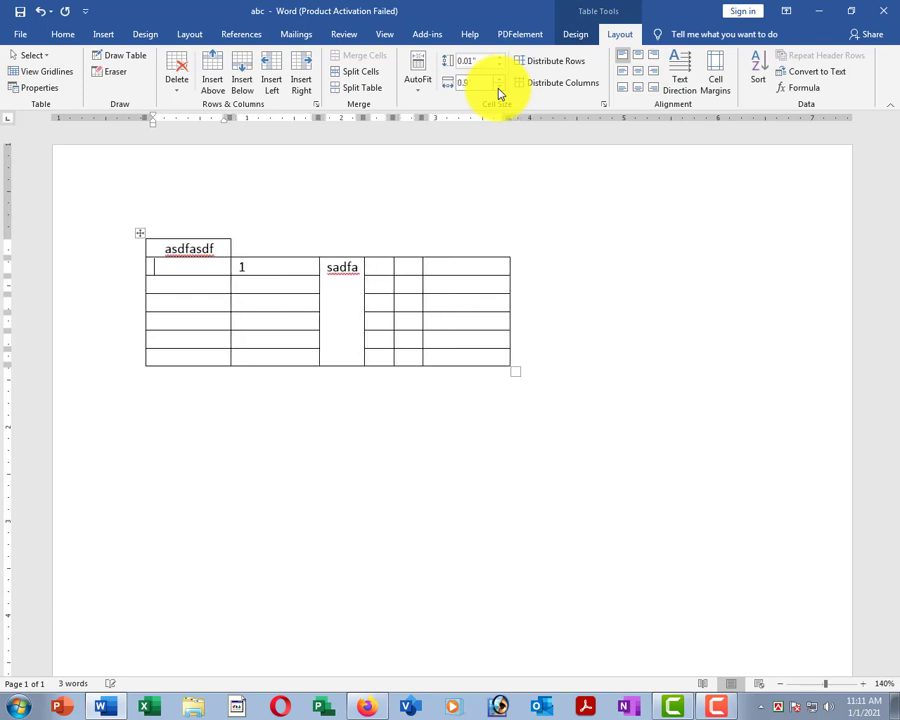
pyautogui.click(499, 89)
pyautogui.click(499, 89)
pyautogui.click(128, 252)
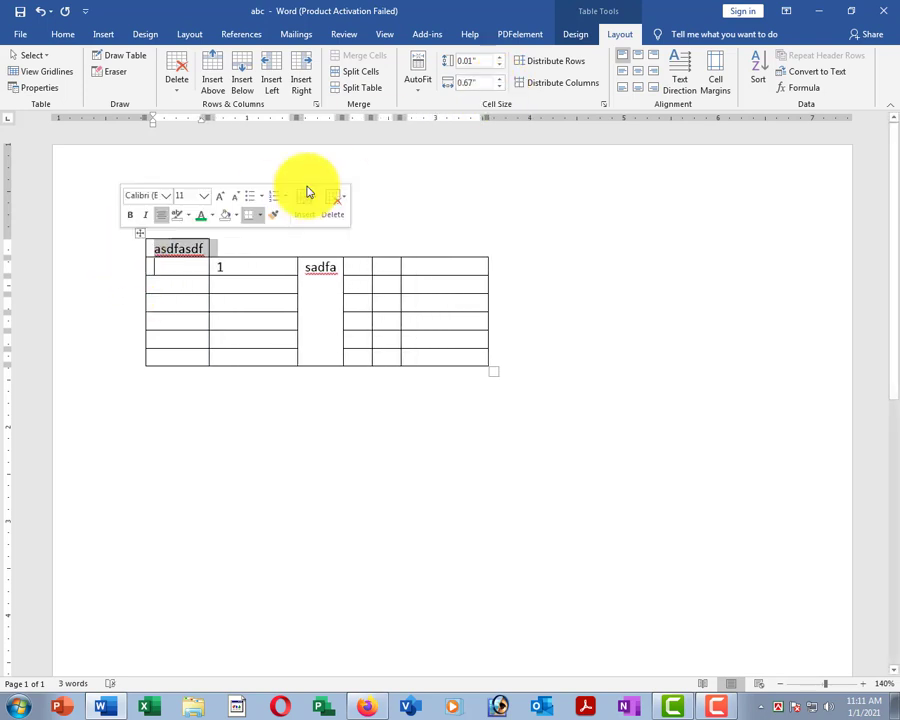
# Delete the 'asdfasdf' top row and the merged 'sadfa' column.
pyautogui.click(176, 85)
pyautogui.click(203, 141)
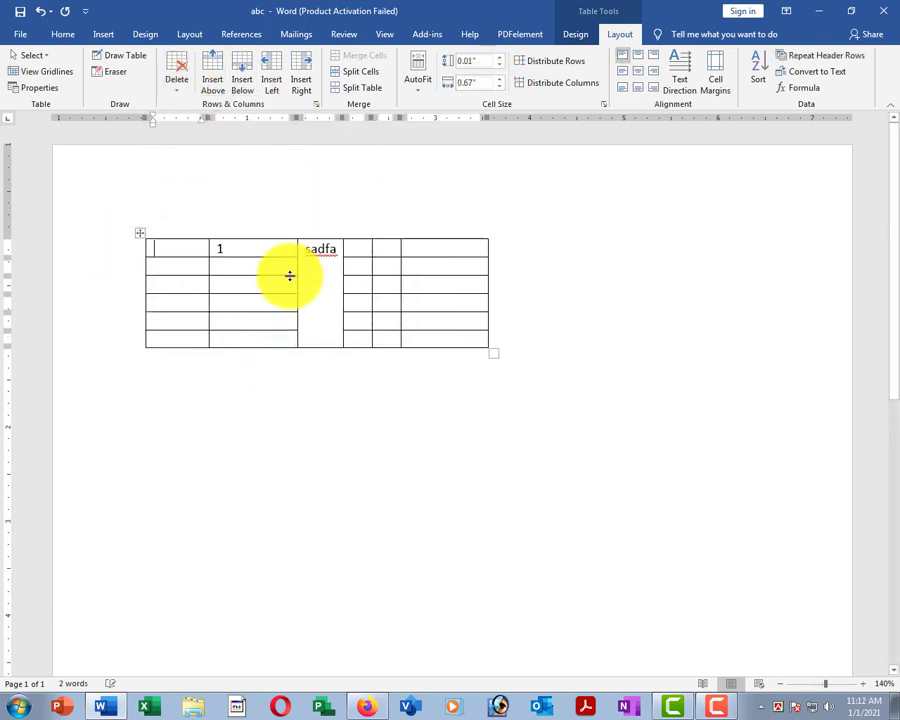
pyautogui.click(315, 223)
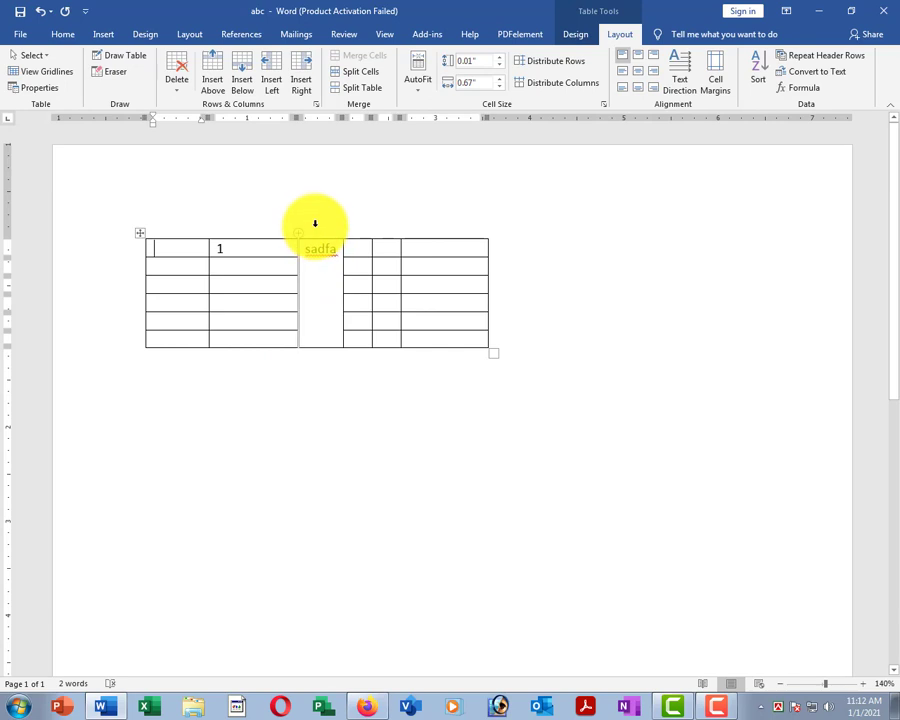
pyautogui.click(176, 82)
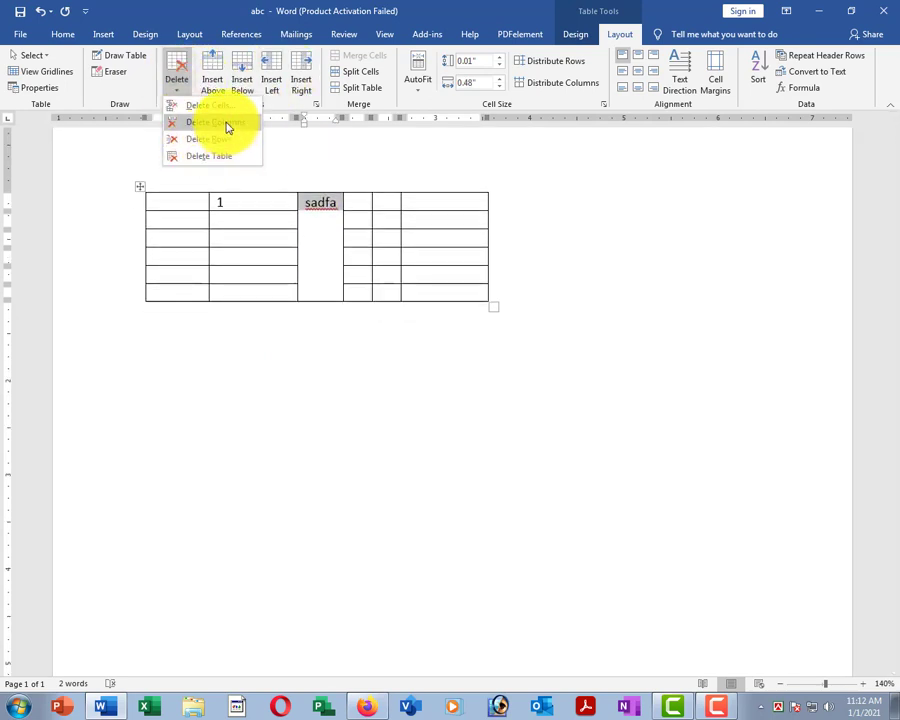
pyautogui.click(219, 125)
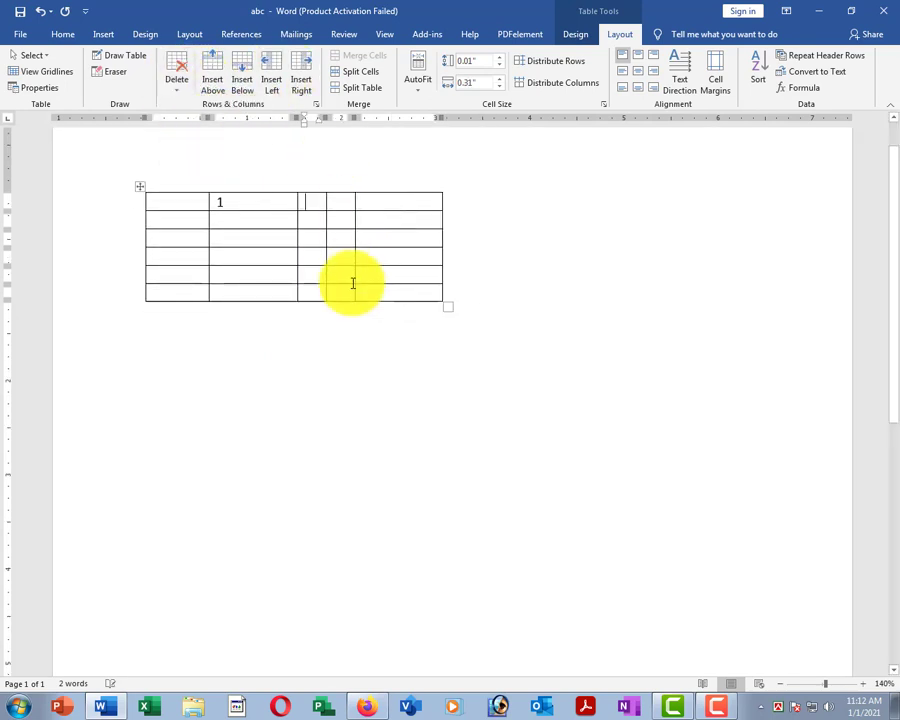
# Distribute the table columns evenly, about 0.63" each.
pyautogui.click(271, 221)
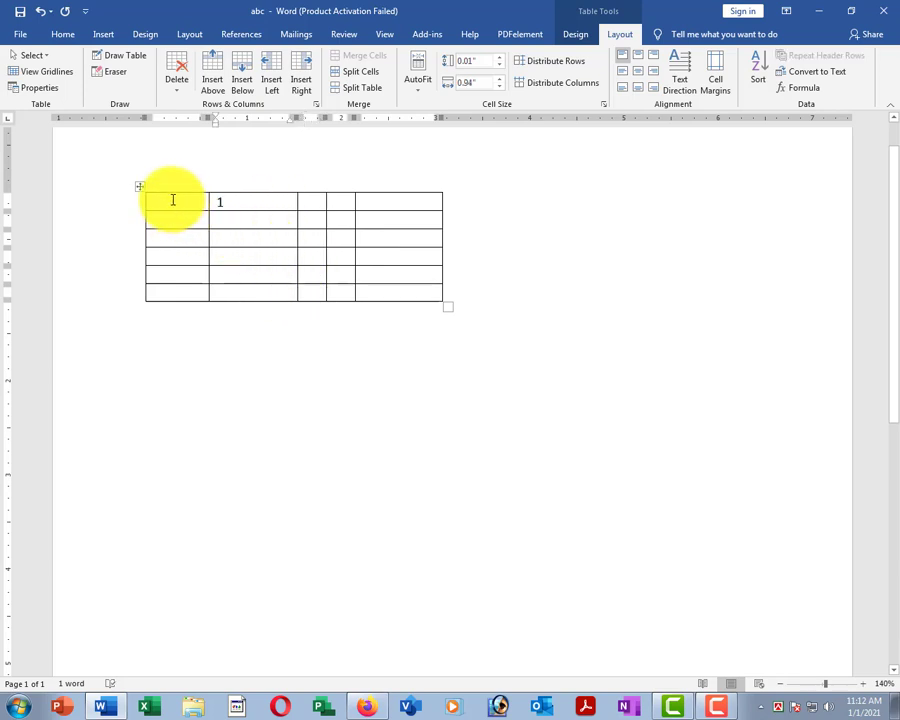
pyautogui.moveTo(173, 199); pyautogui.dragTo(177, 281)
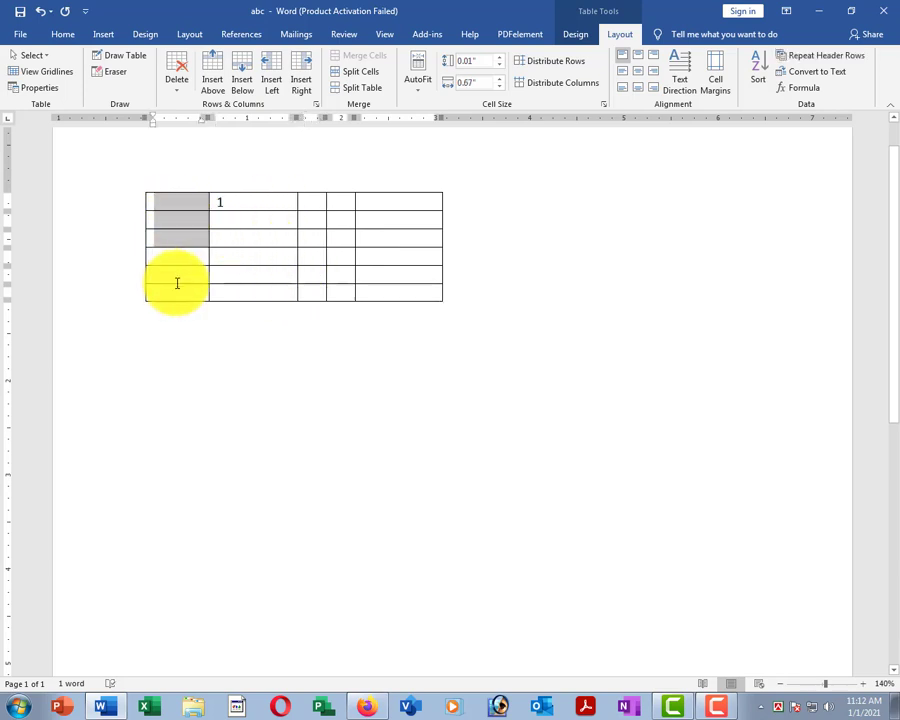
pyautogui.click(246, 220)
pyautogui.moveTo(228, 205); pyautogui.dragTo(256, 282)
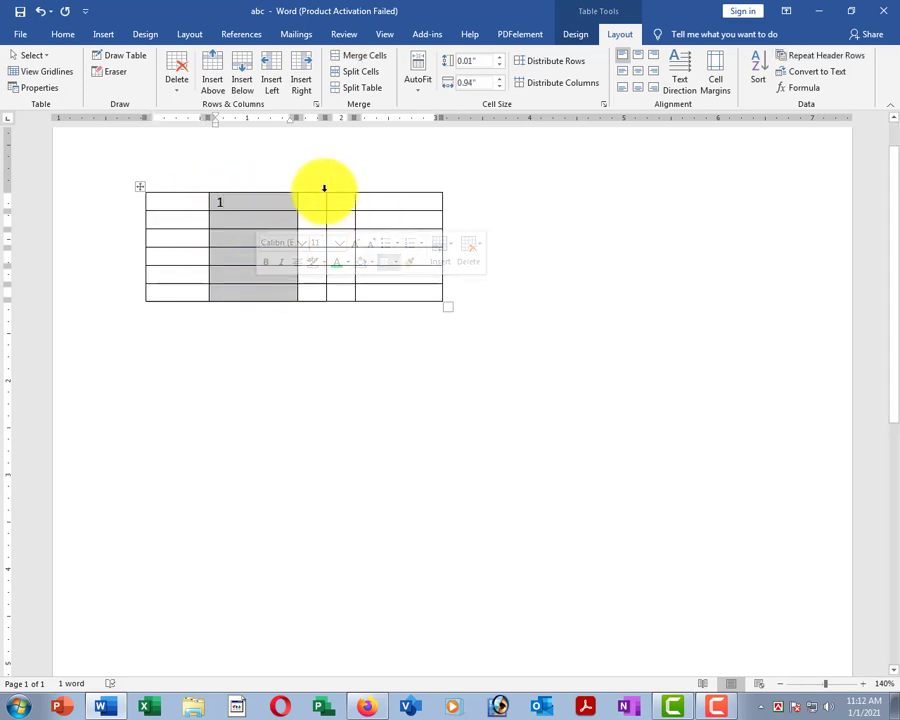
pyautogui.moveTo(314, 206); pyautogui.dragTo(335, 289)
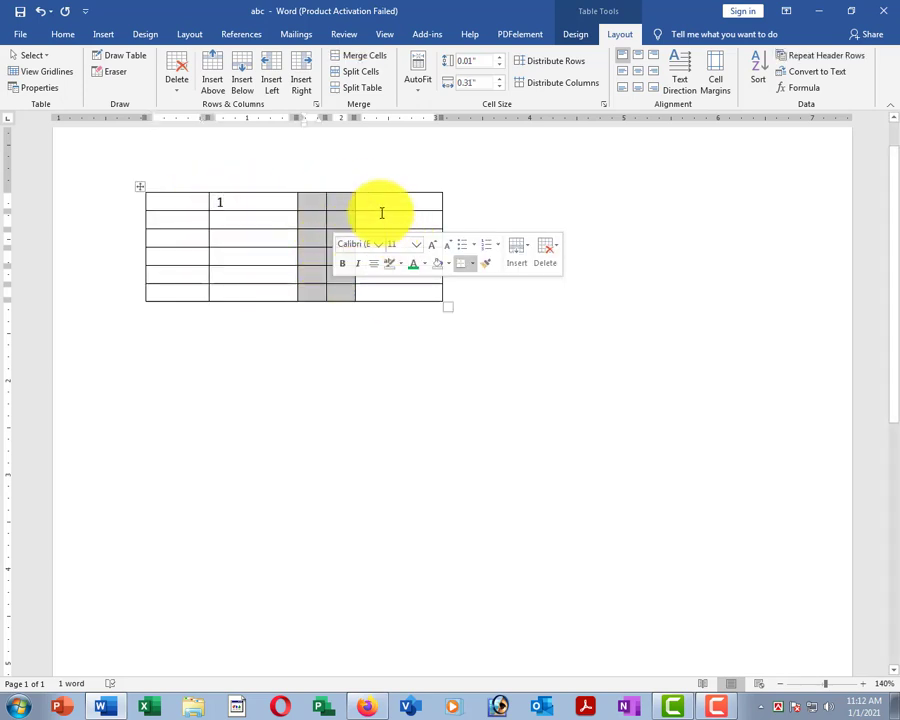
pyautogui.click(380, 203)
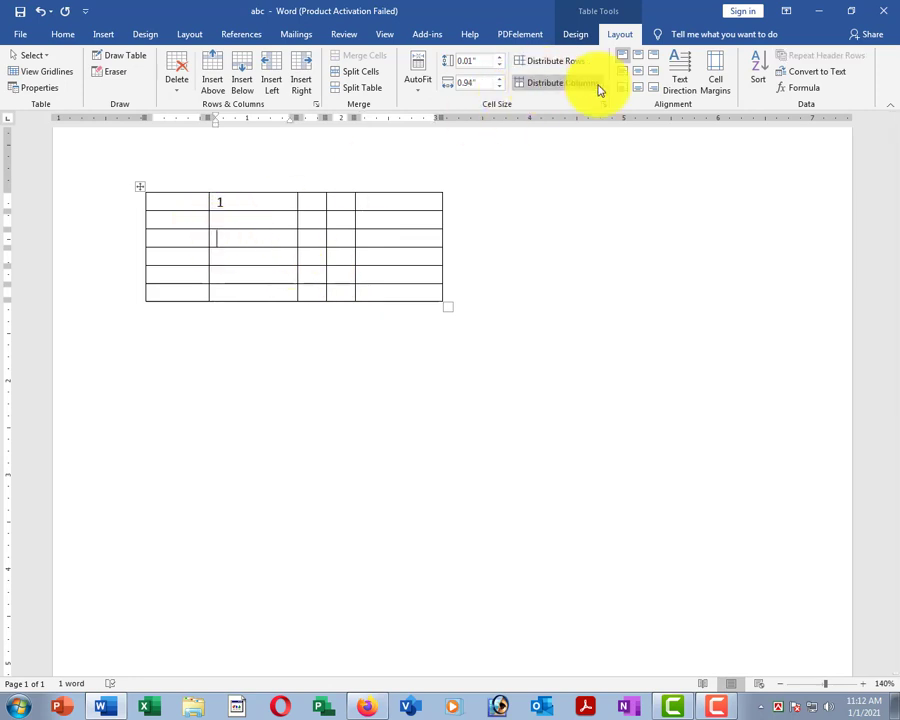
pyautogui.click(563, 88)
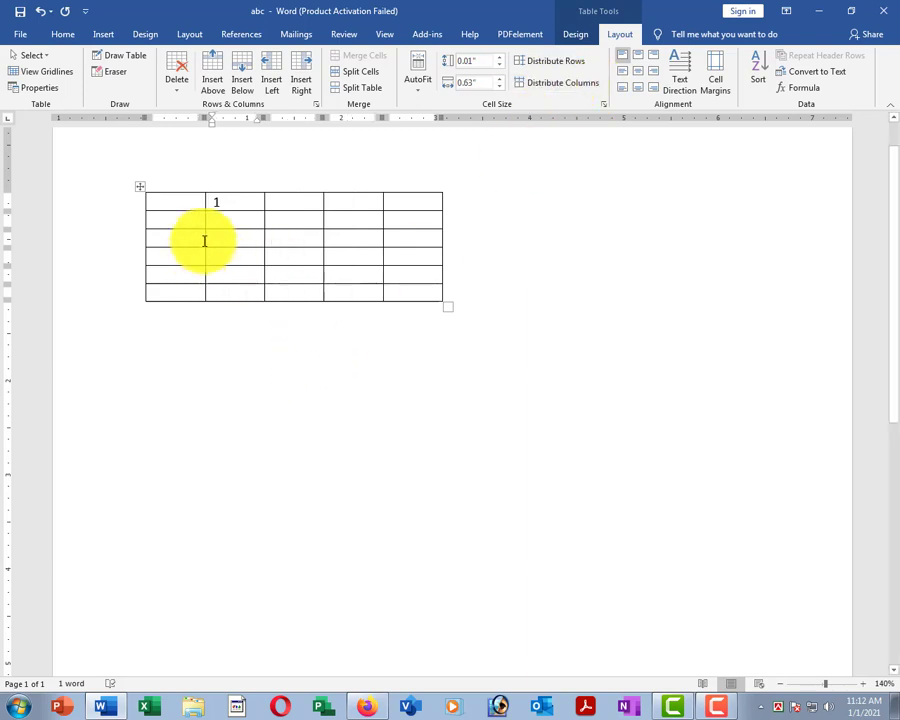
# Select each of the table's five columns in turn.
pyautogui.click(175, 172)
pyautogui.click(234, 170)
pyautogui.click(298, 176)
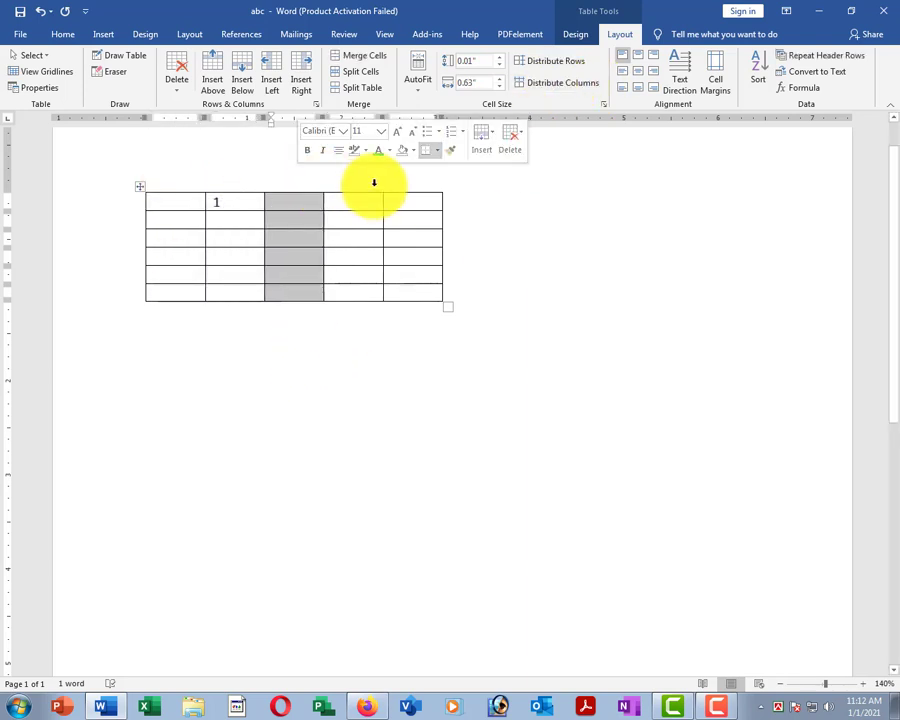
pyautogui.click(368, 181)
pyautogui.click(410, 188)
pyautogui.click(320, 232)
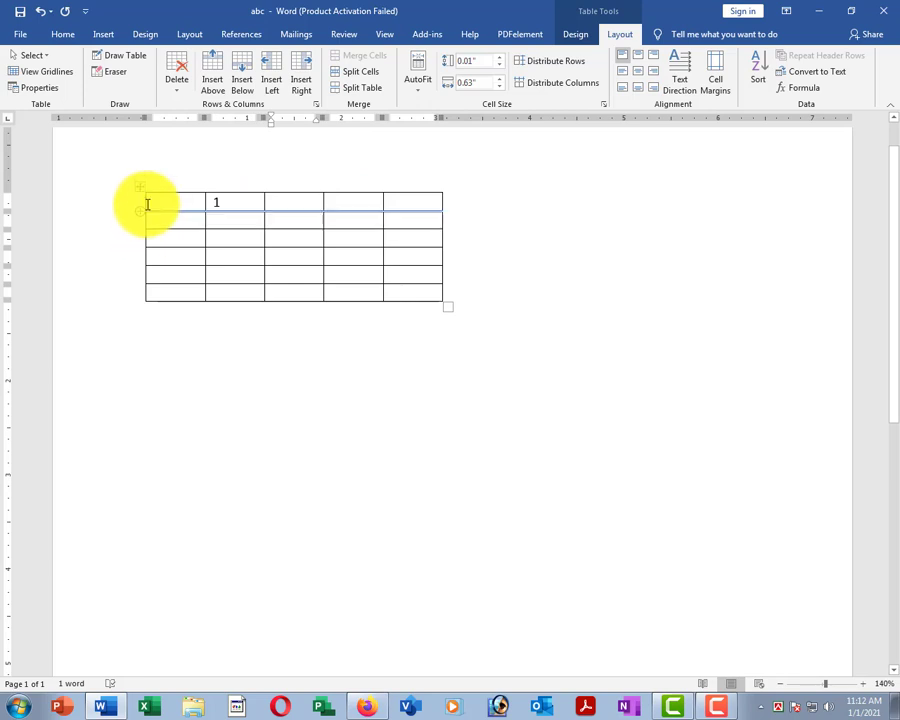
# Make the second and fifth table rows taller.
pyautogui.click(125, 220)
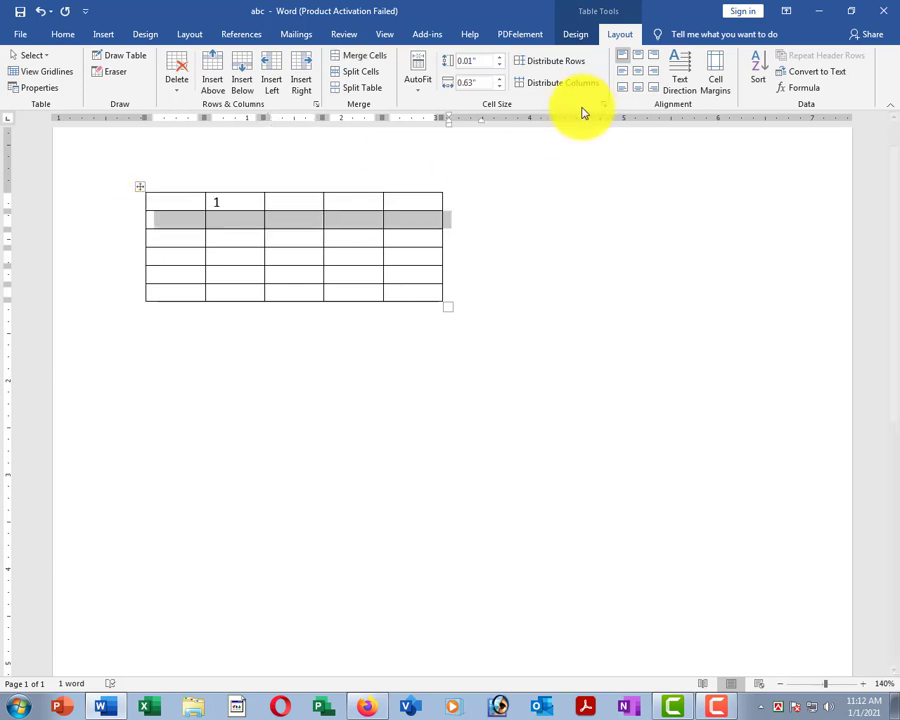
pyautogui.click(499, 60)
pyautogui.click(200, 310)
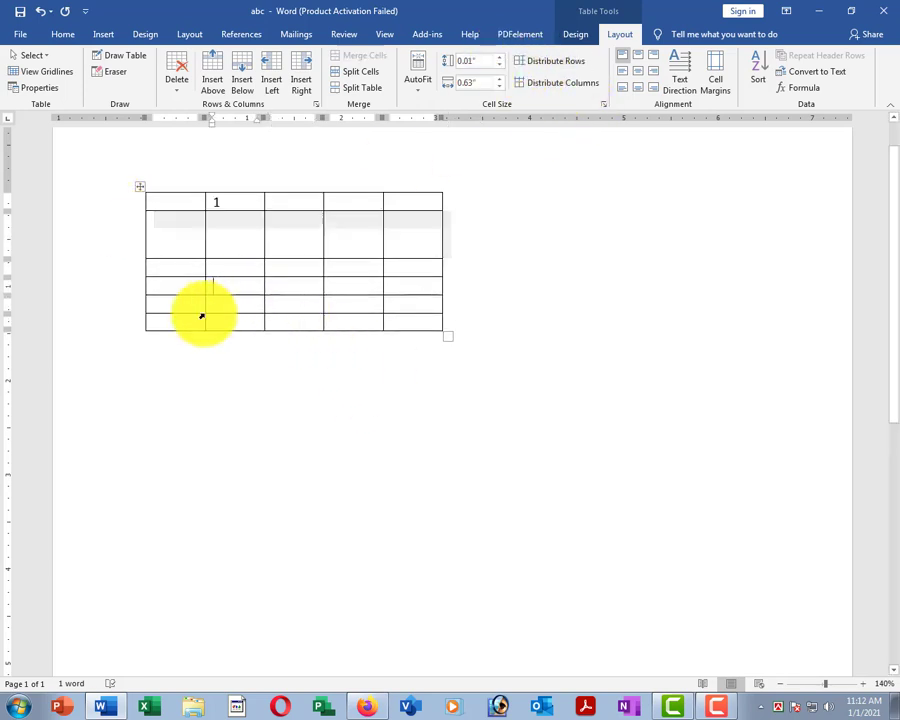
pyautogui.click(125, 313)
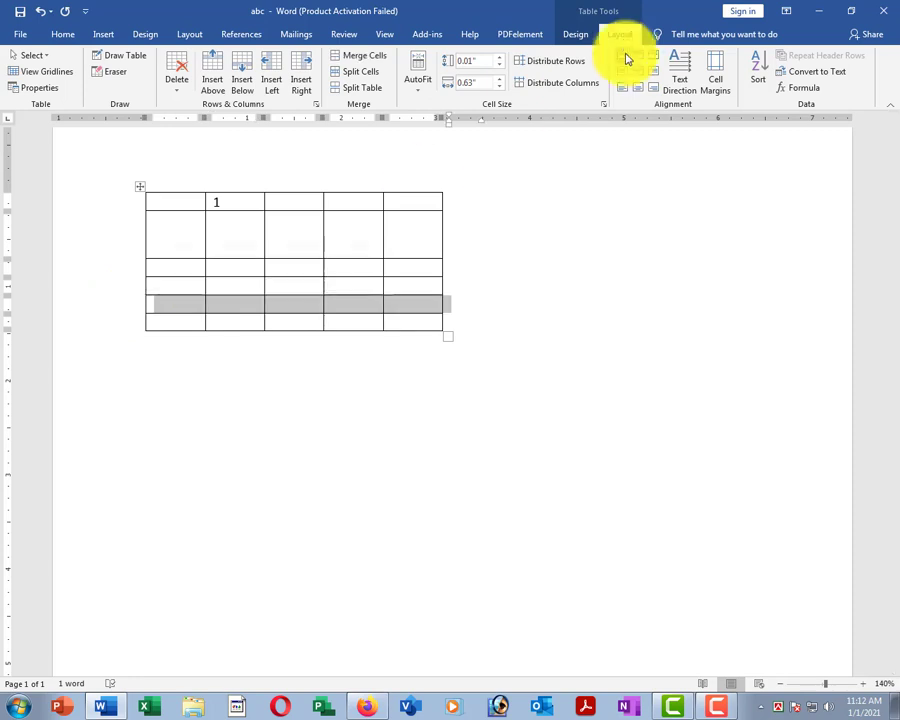
pyautogui.click(499, 60)
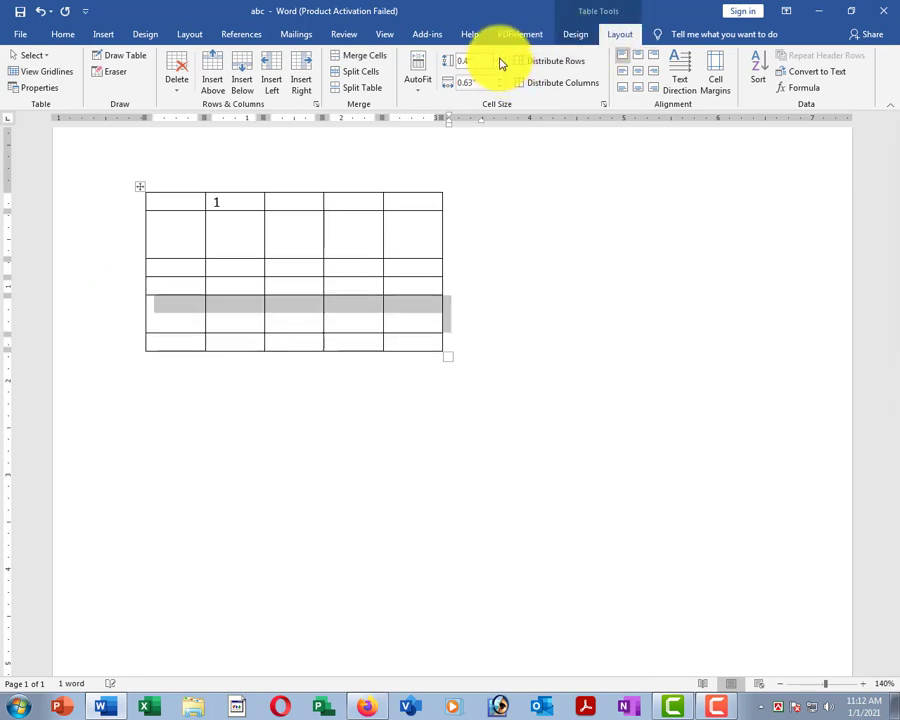
pyautogui.click(238, 264)
pyautogui.click(258, 236)
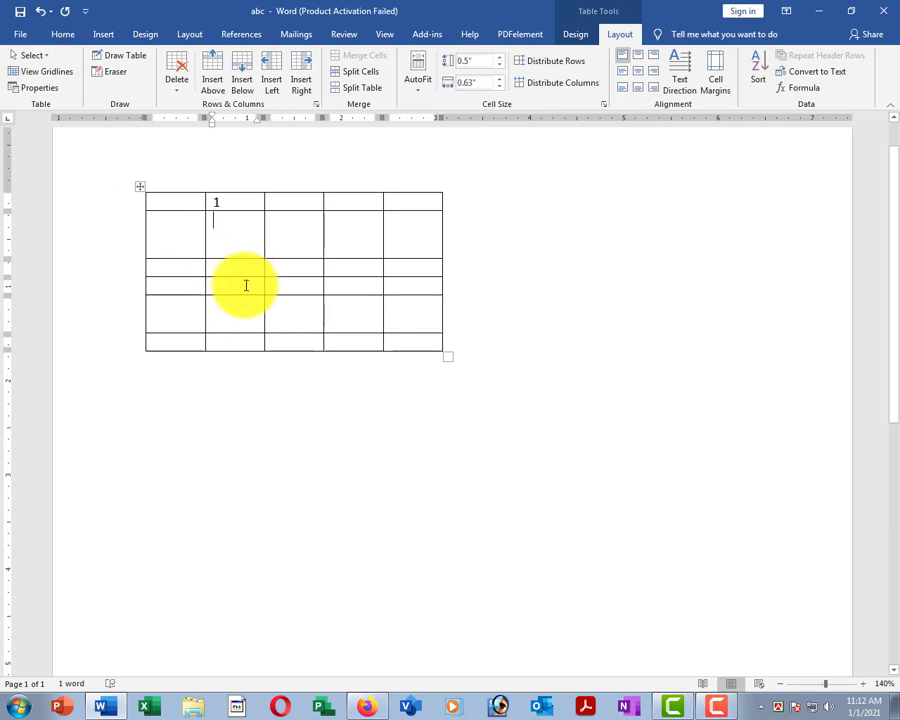
pyautogui.click(251, 283)
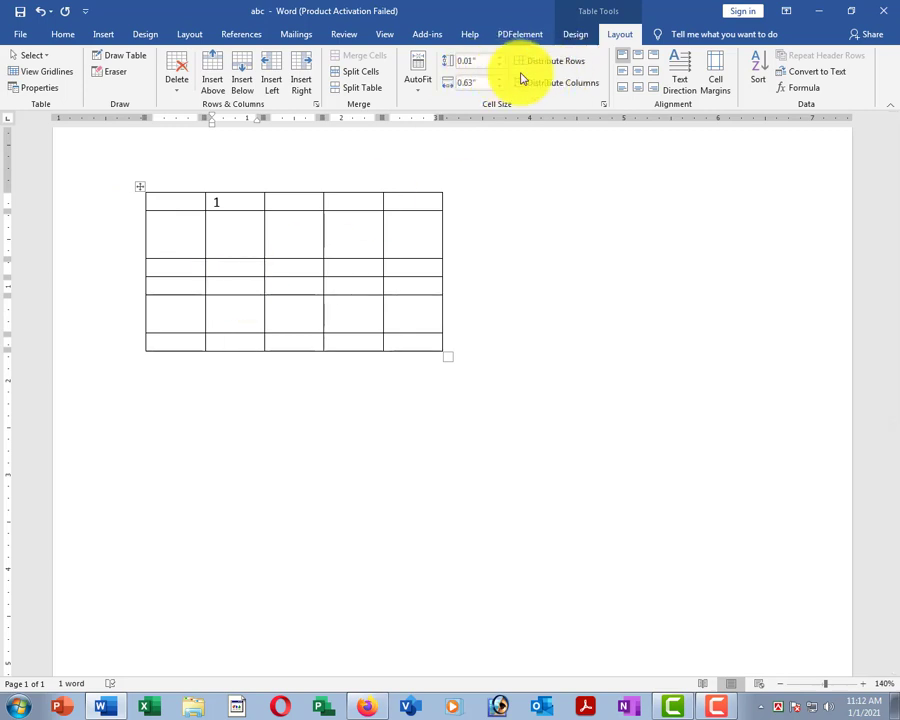
# Distribute all table rows to an even height.
pyautogui.click(558, 63)
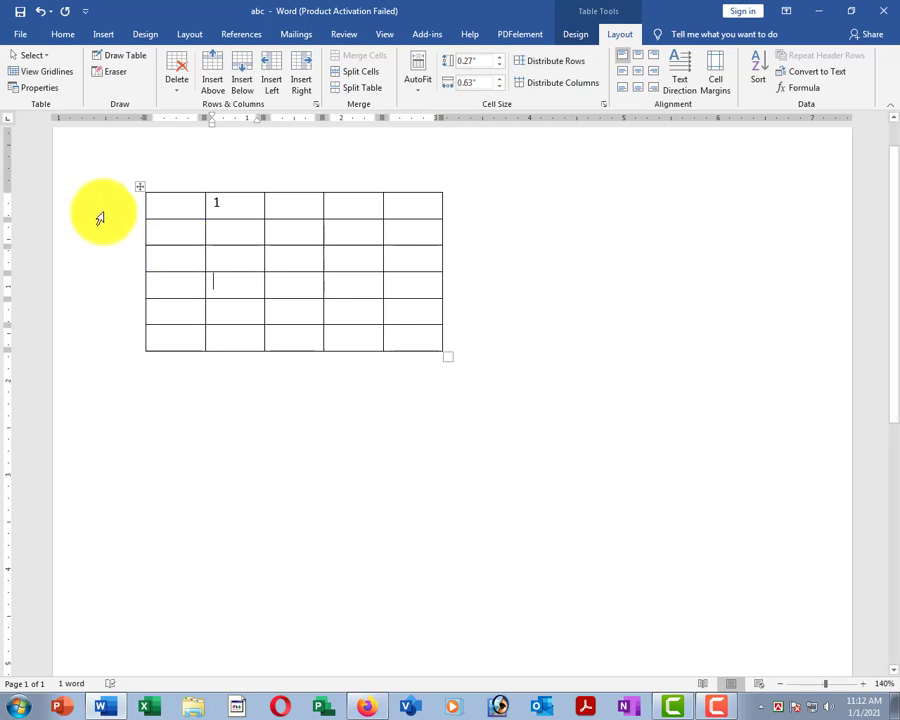
pyautogui.moveTo(98, 208); pyautogui.dragTo(98, 348)
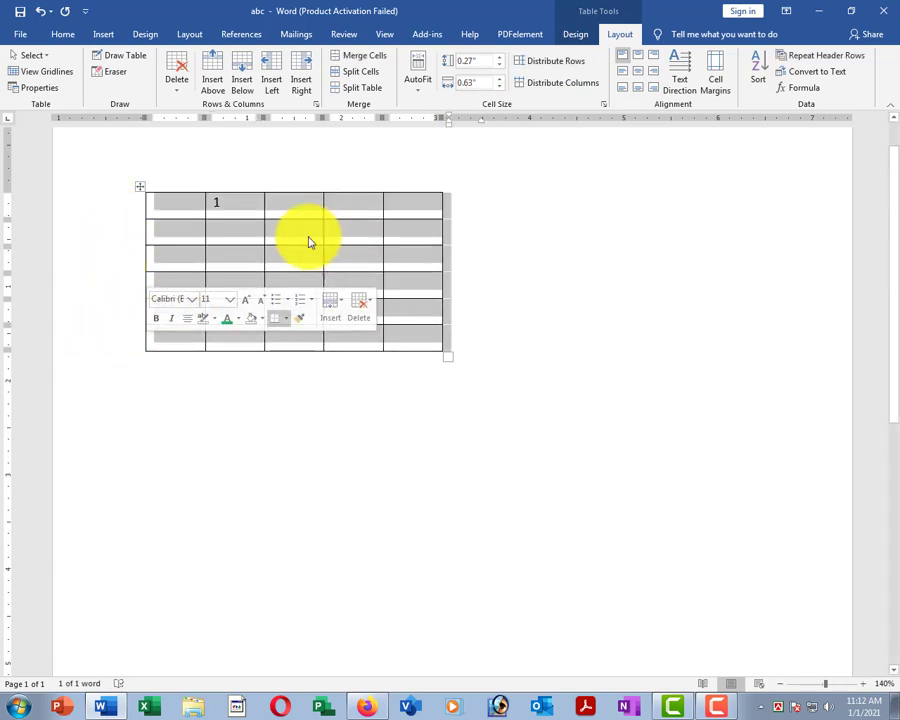
pyautogui.click(308, 236)
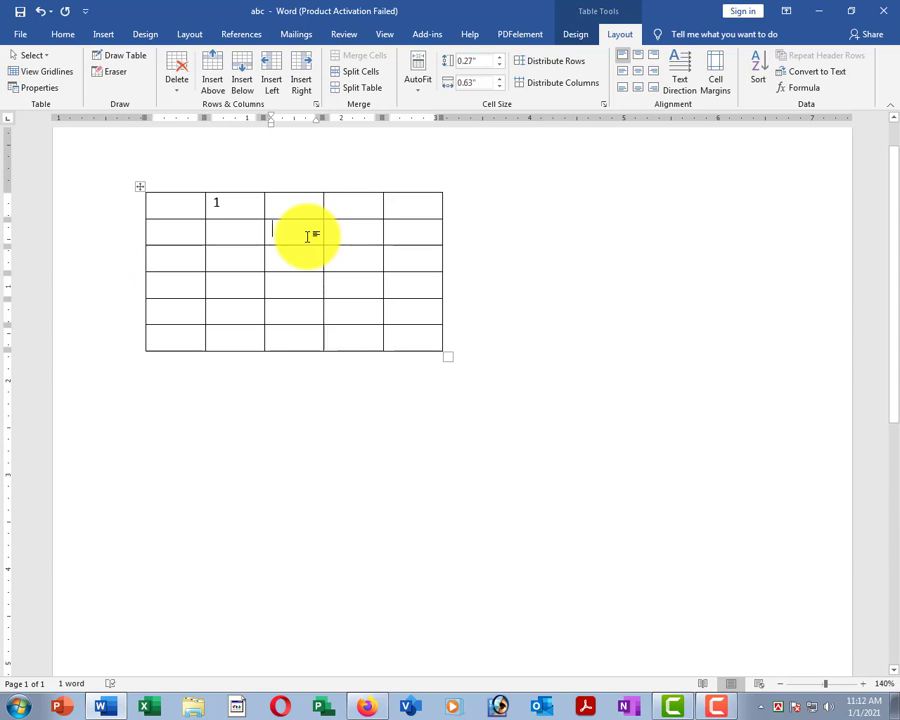
# Set the third row's height to 0.6".
pyautogui.click(235, 231)
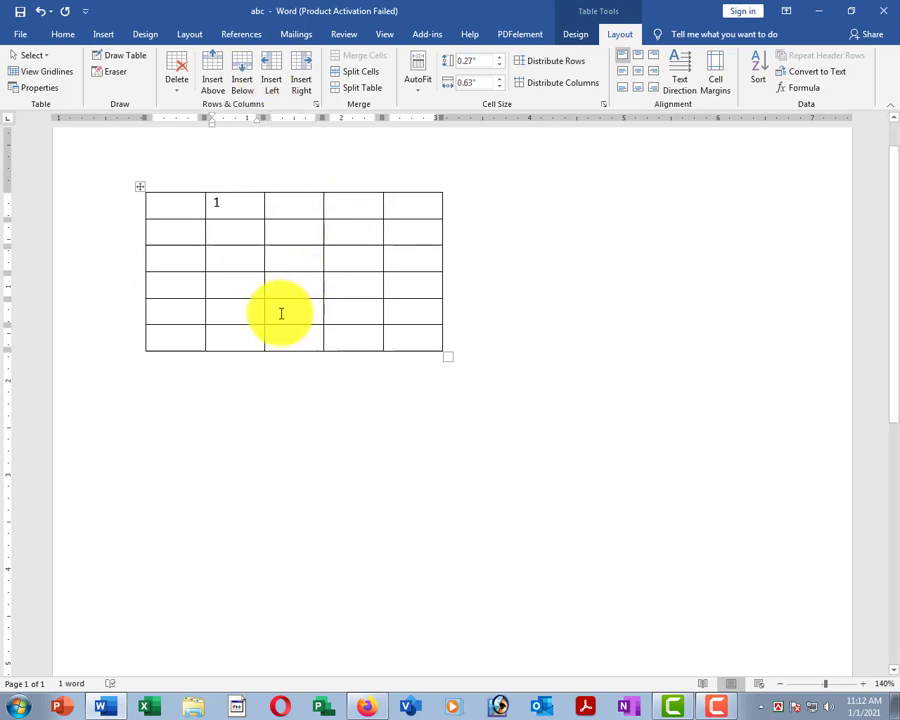
pyautogui.click(229, 285)
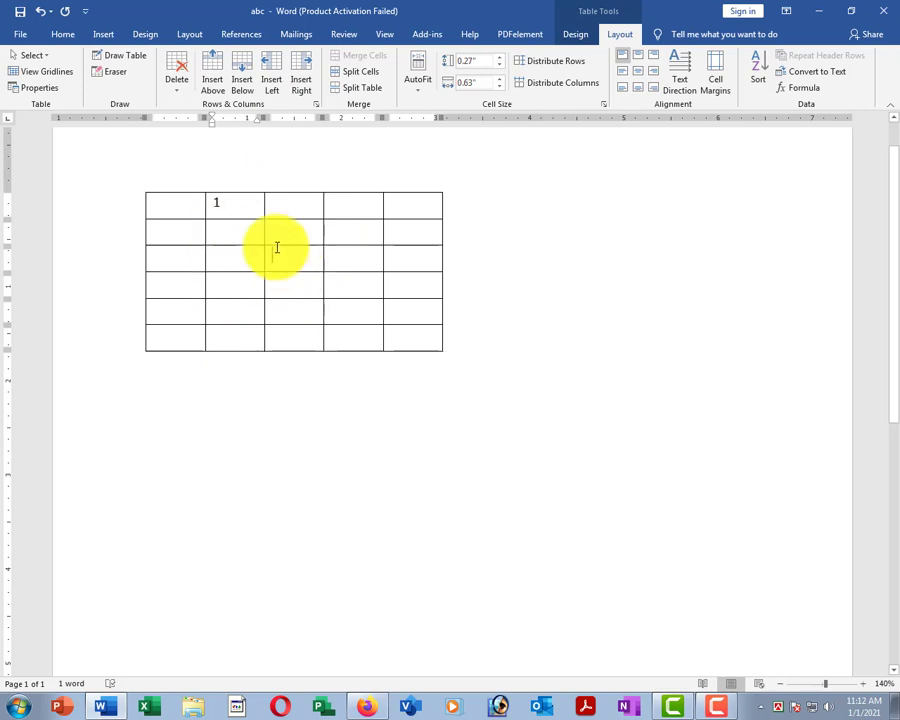
pyautogui.click(130, 259)
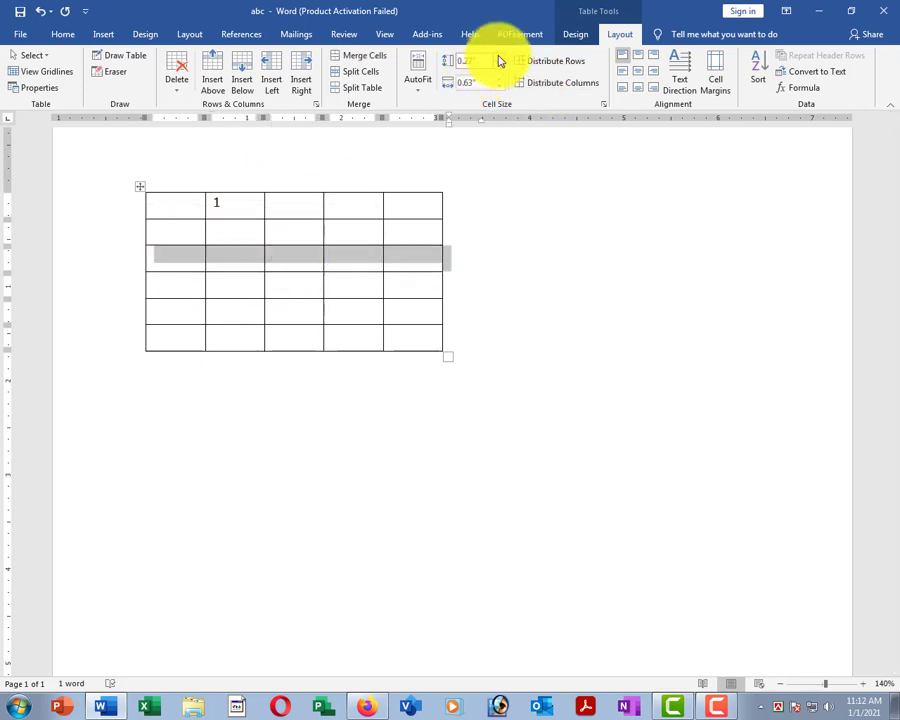
pyautogui.write('0.6')
pyautogui.press('Return')
# Widen the third column to 1".
pyautogui.click(306, 260)
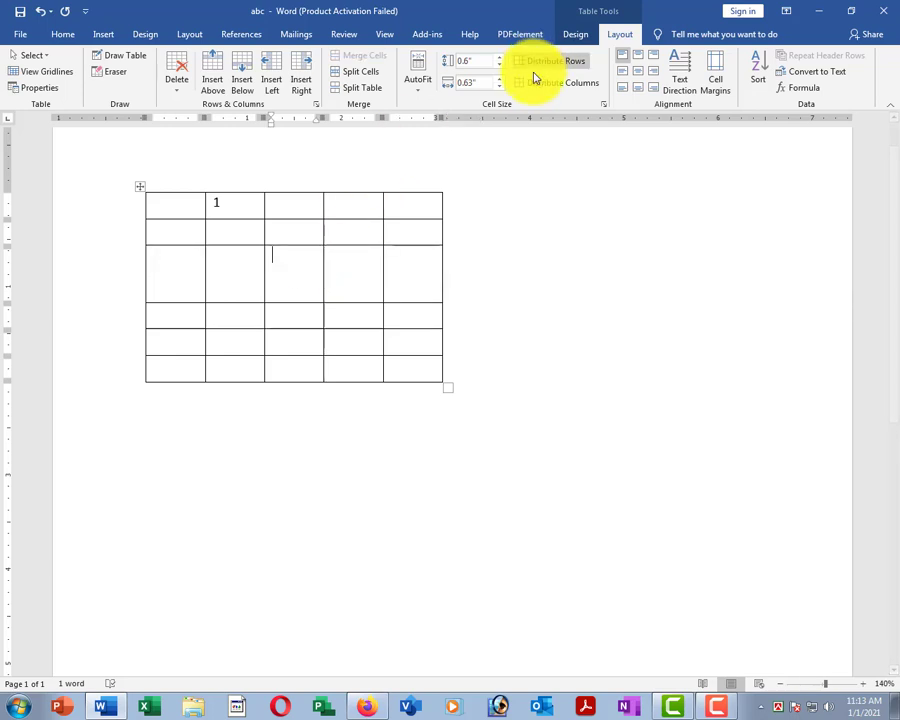
pyautogui.click(499, 79)
pyautogui.click(499, 79)
pyautogui.click(499, 79)
pyautogui.click(499, 79)
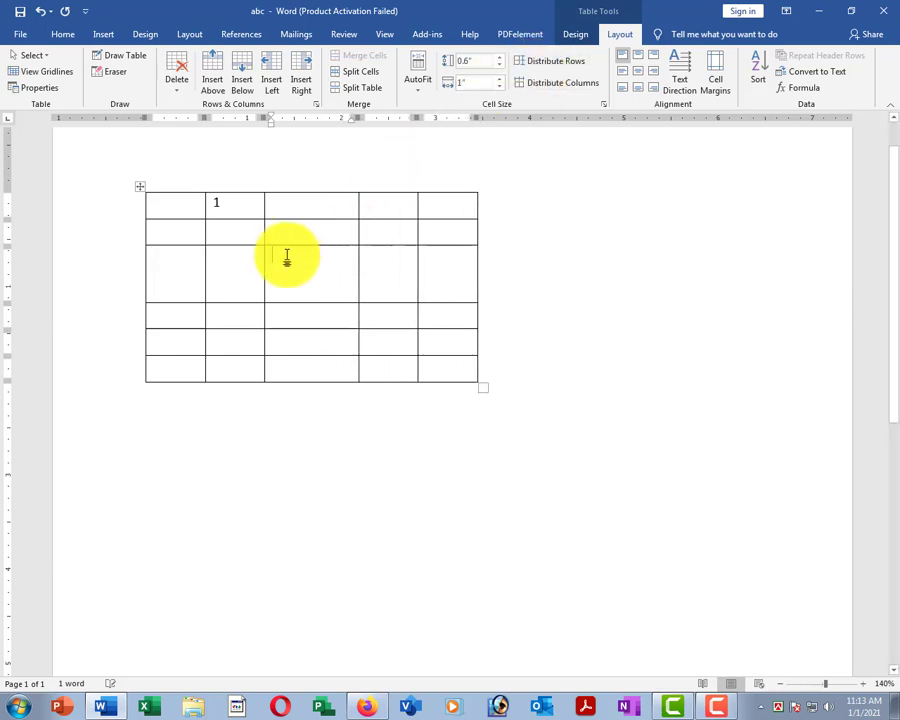
# Type a centred 'sdfa', then 'asdf', 'sadf' and 'as' across the third row's cells.
pyautogui.write('sdfa')
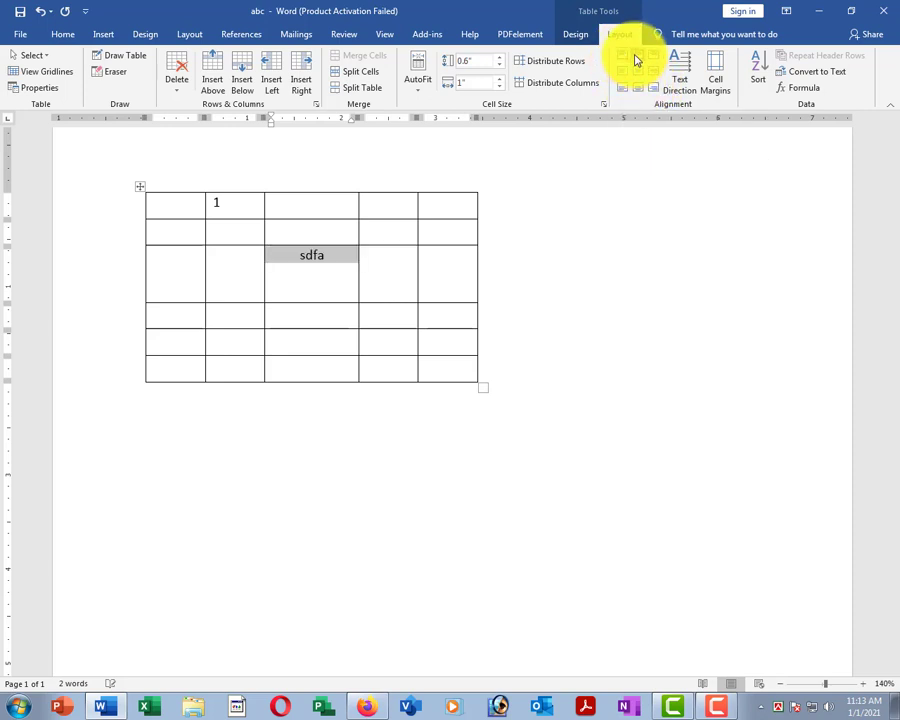
pyautogui.click(640, 73)
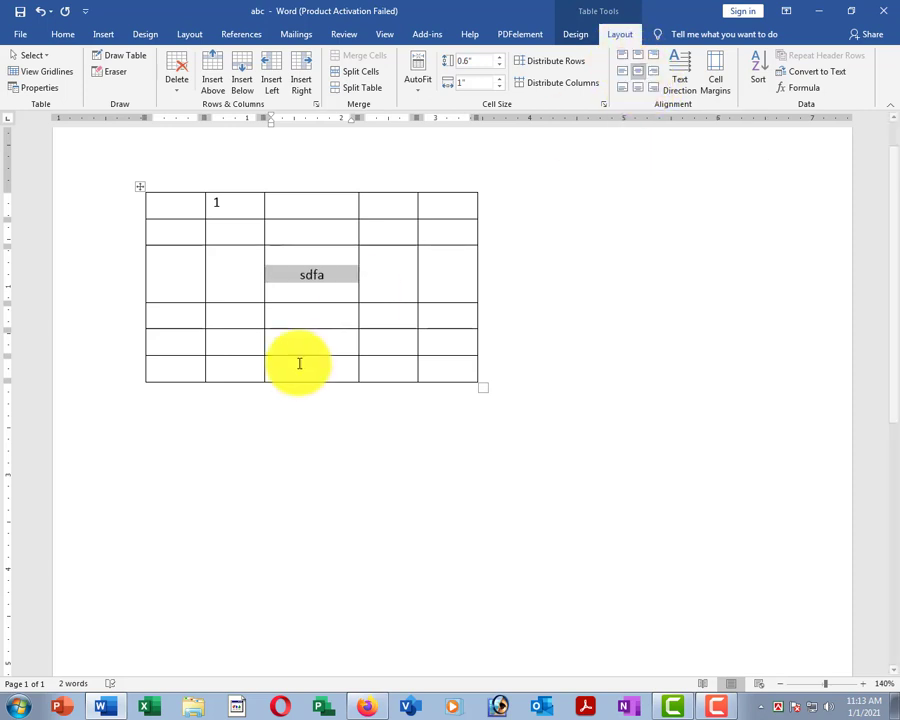
pyautogui.click(229, 266)
pyautogui.write('asdf')
pyautogui.click(390, 285)
pyautogui.write('sadf')
pyautogui.press('Tab')
pyautogui.write('as')
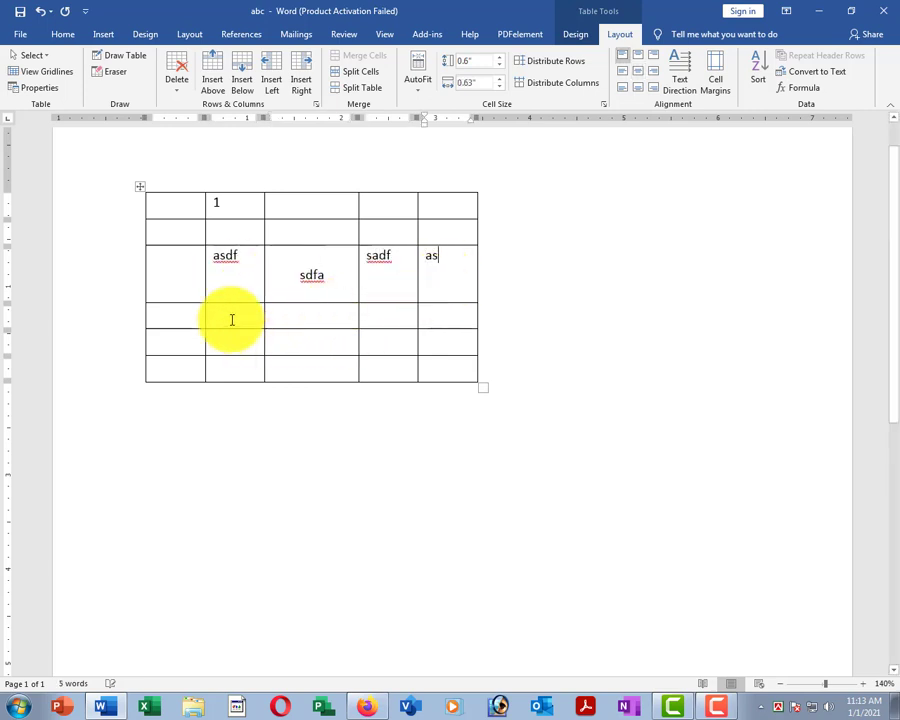
# Add 'asdf' in row 4, centre rows 3–4, and replace 'as' with 'sd'.
pyautogui.click(231, 319)
pyautogui.write('asdf')
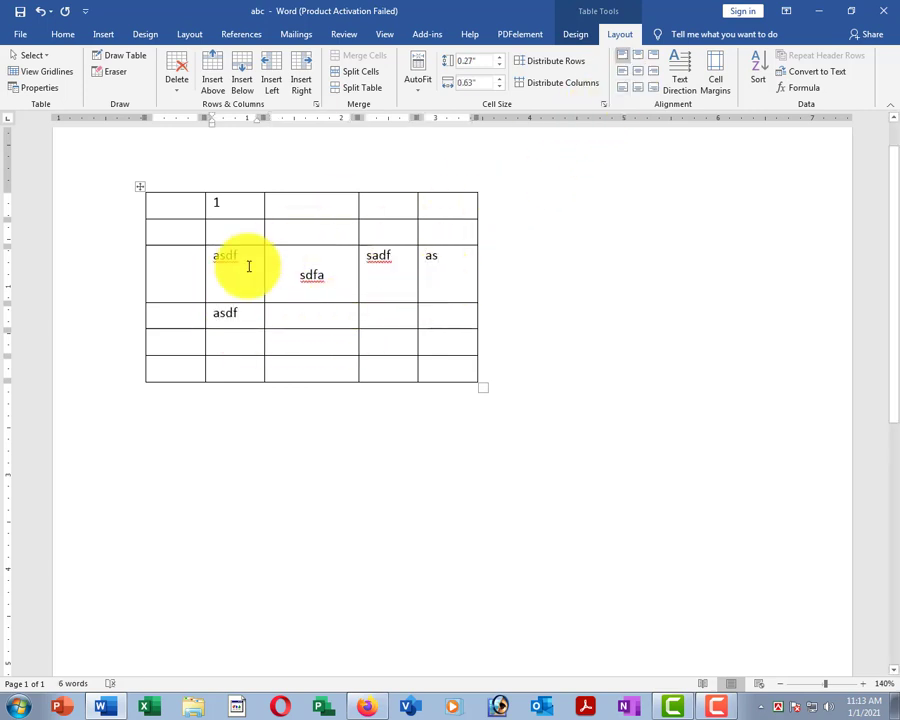
pyautogui.moveTo(218, 260); pyautogui.dragTo(443, 311)
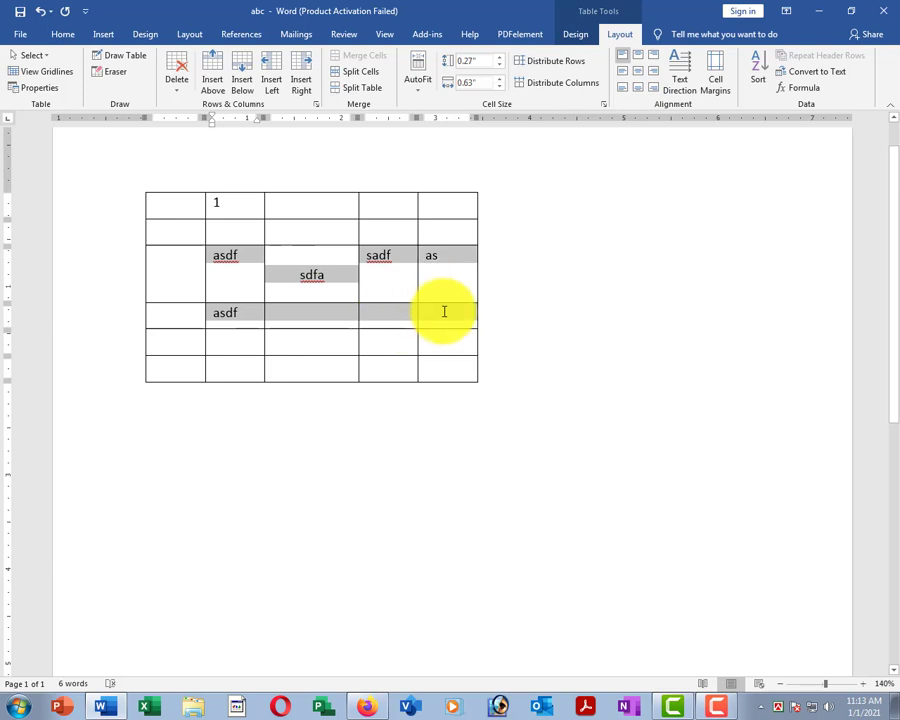
pyautogui.click(640, 72)
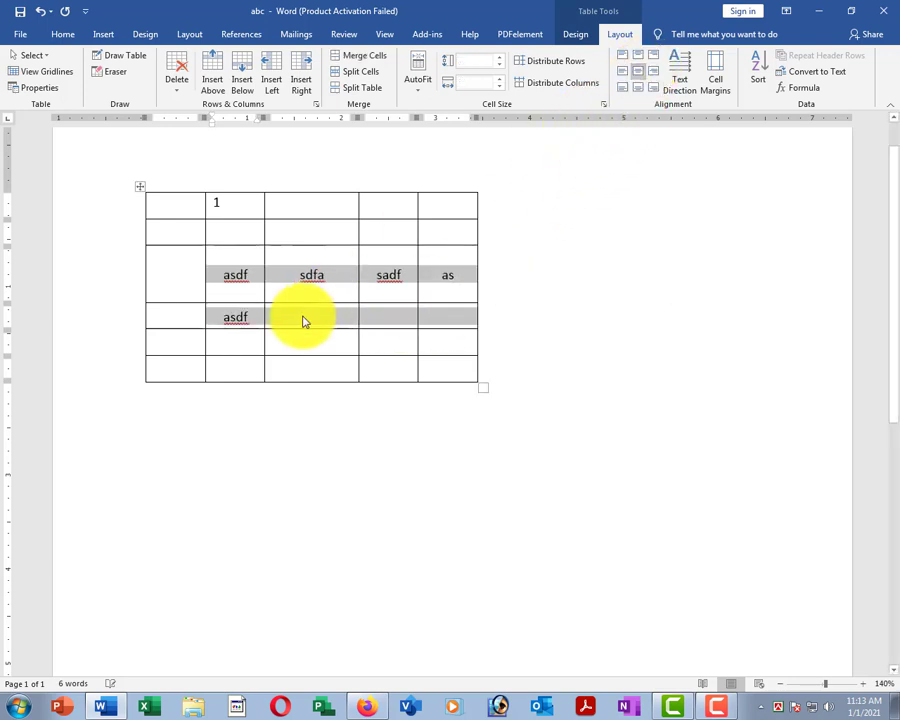
pyautogui.click(301, 348)
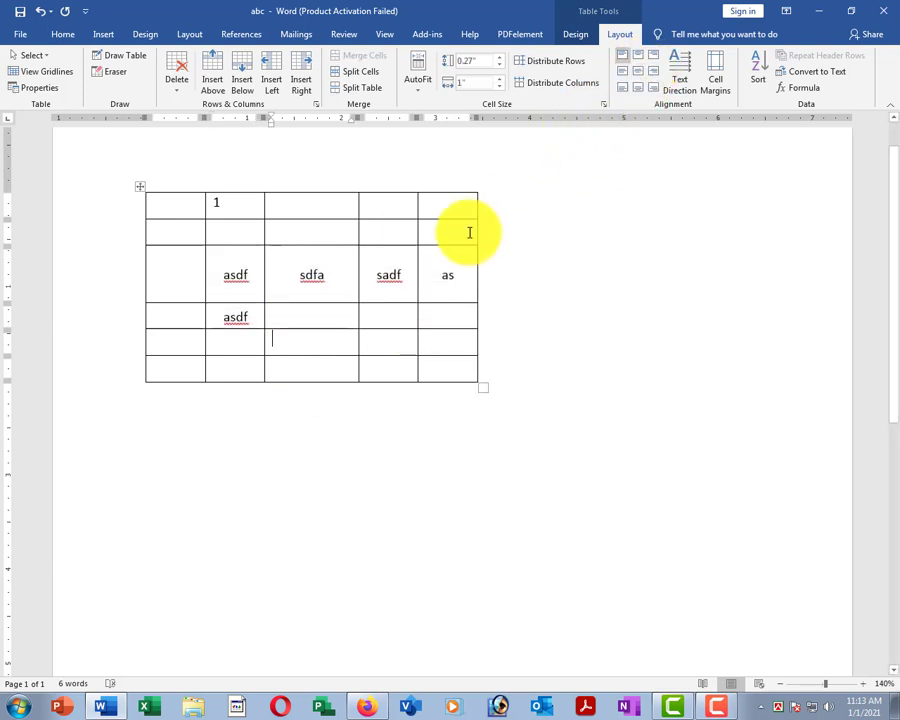
pyautogui.press('Delete')
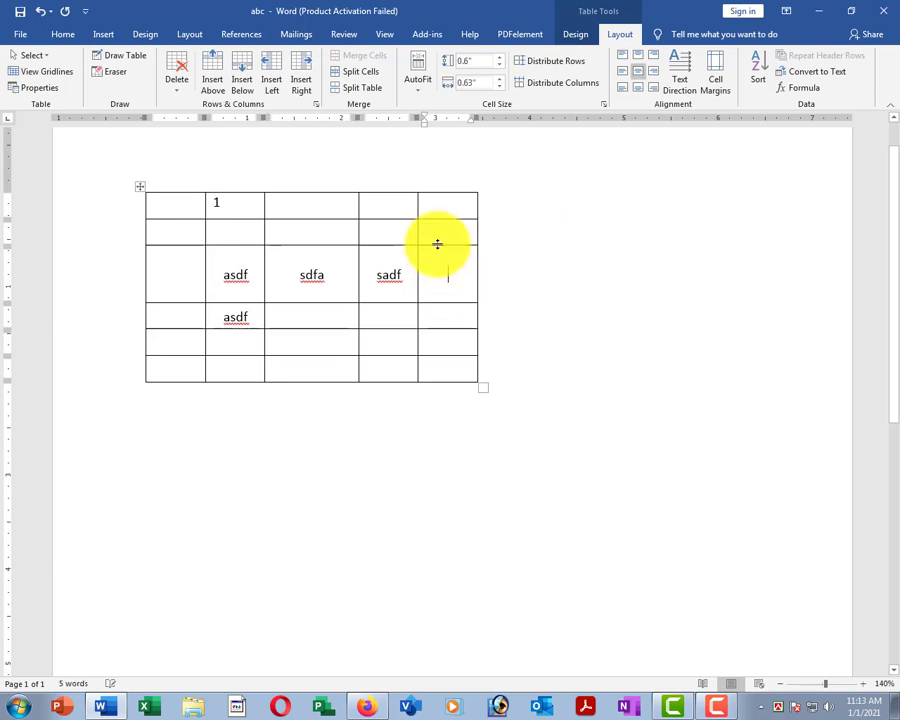
pyautogui.write('sd')
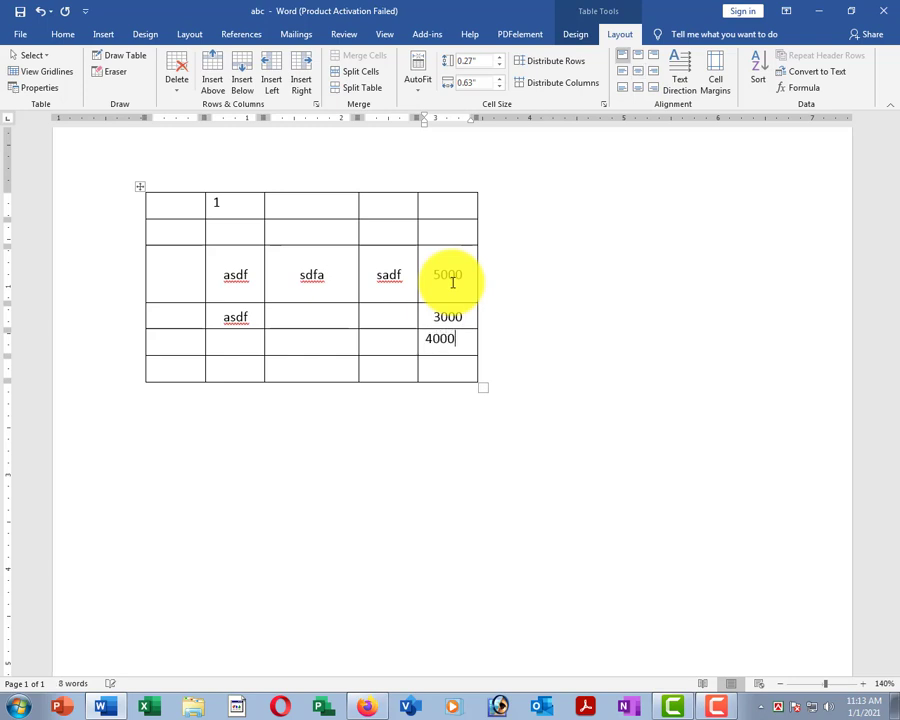
# Centre the 5000, 3000 and 4000 cells and total them as 12000 with =SUM(ABOVE).
pyautogui.moveTo(452, 283); pyautogui.dragTo(440, 346)
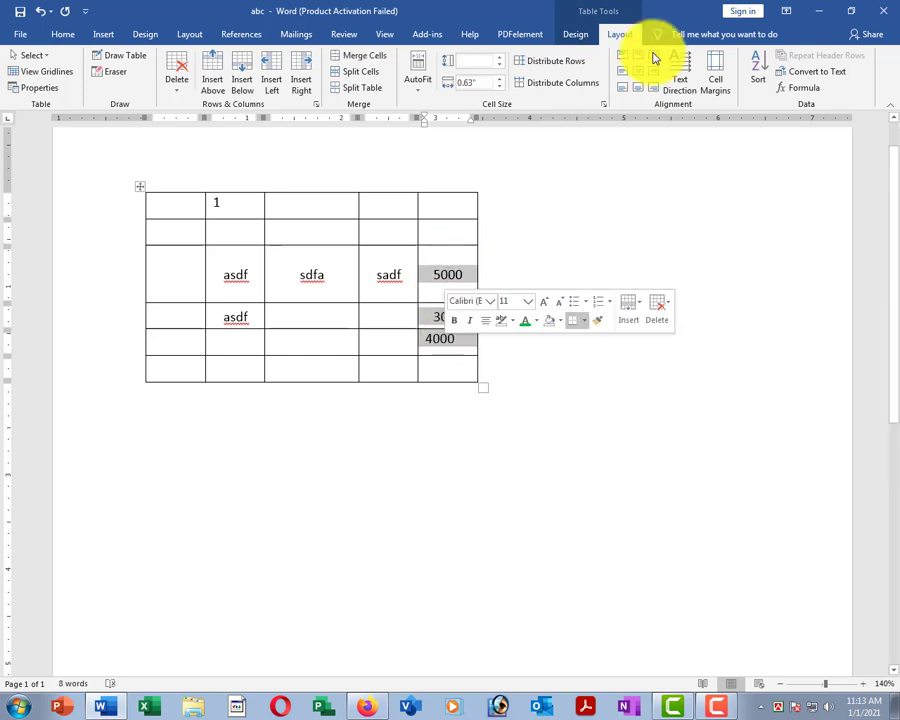
pyautogui.click(636, 76)
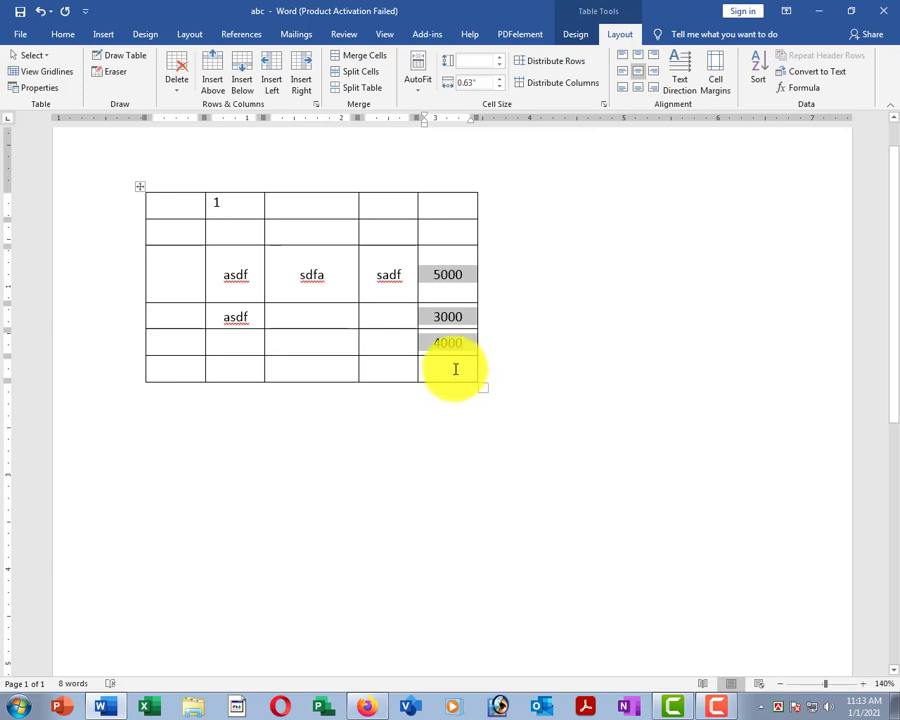
pyautogui.click(455, 369)
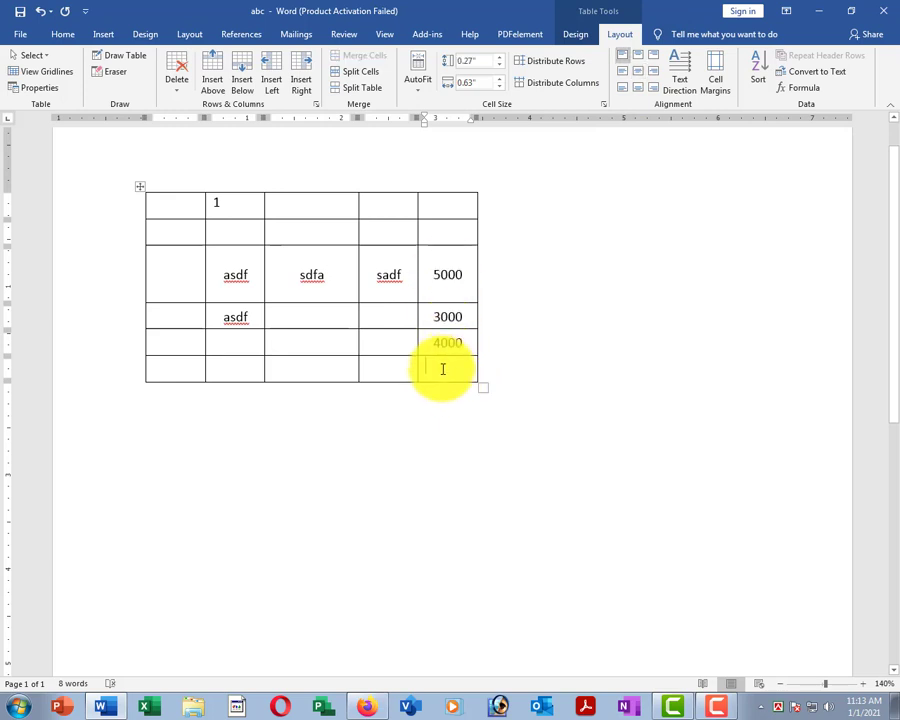
pyautogui.click(801, 90)
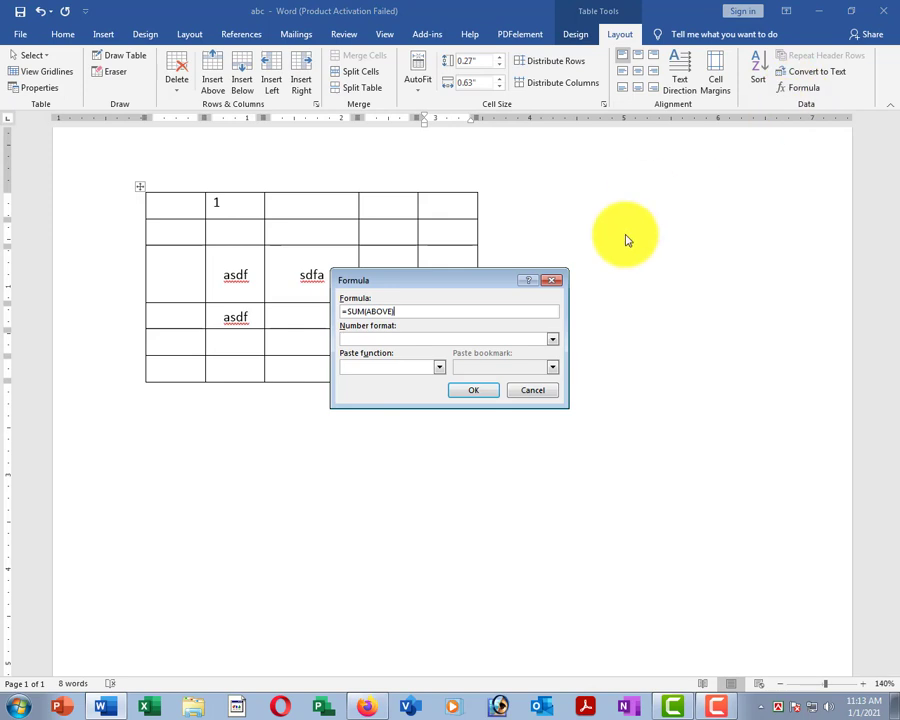
pyautogui.click(481, 393)
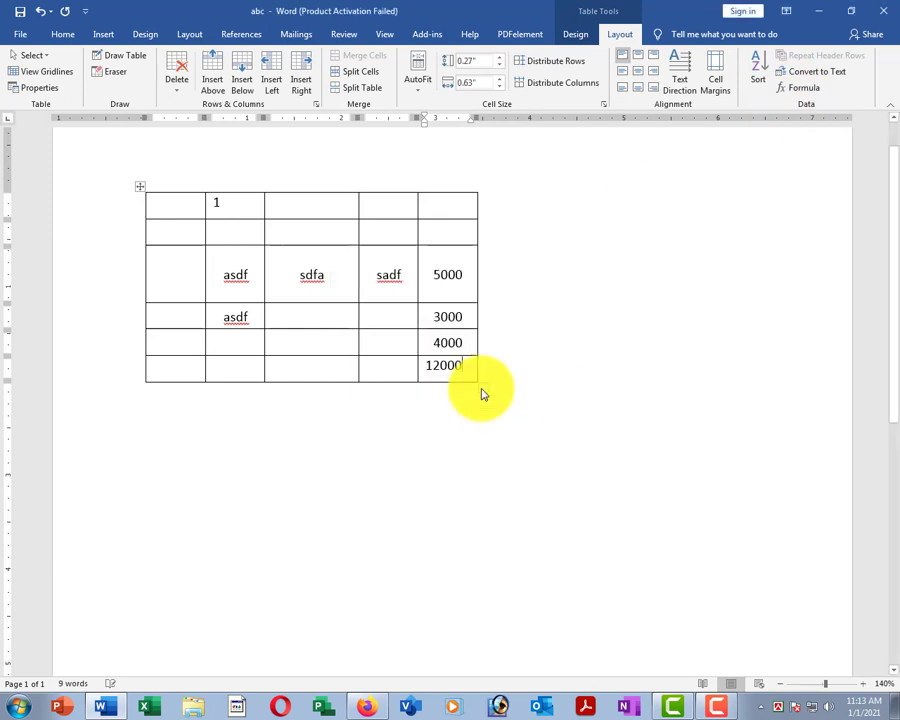
pyautogui.click(446, 273)
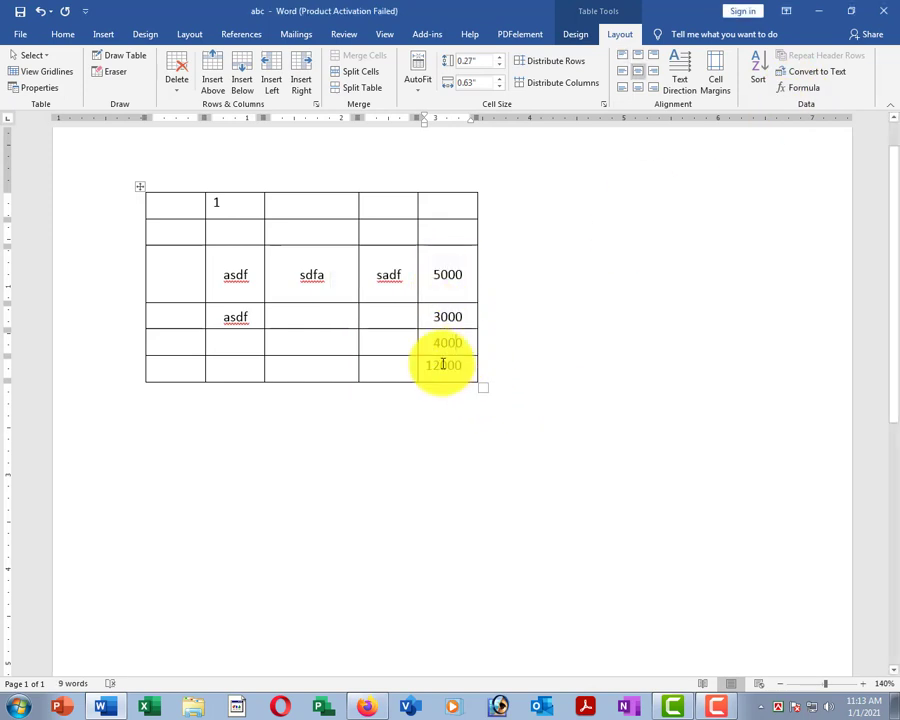
pyautogui.click(446, 366)
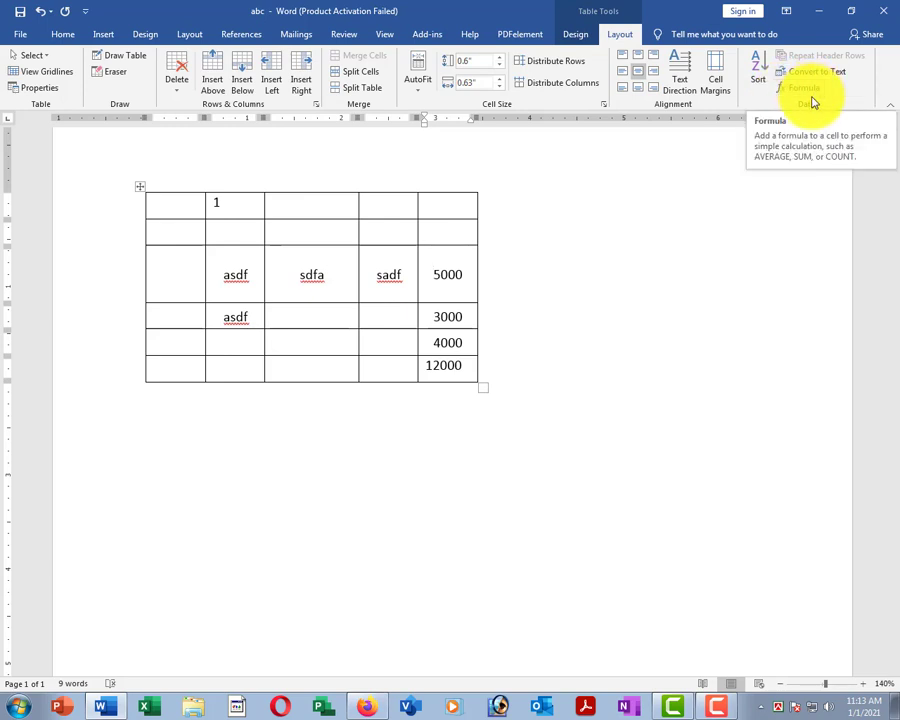
# Put the caret in the table's sdfa cell and bring up the Table Tools Design options.
pyautogui.click(441, 366)
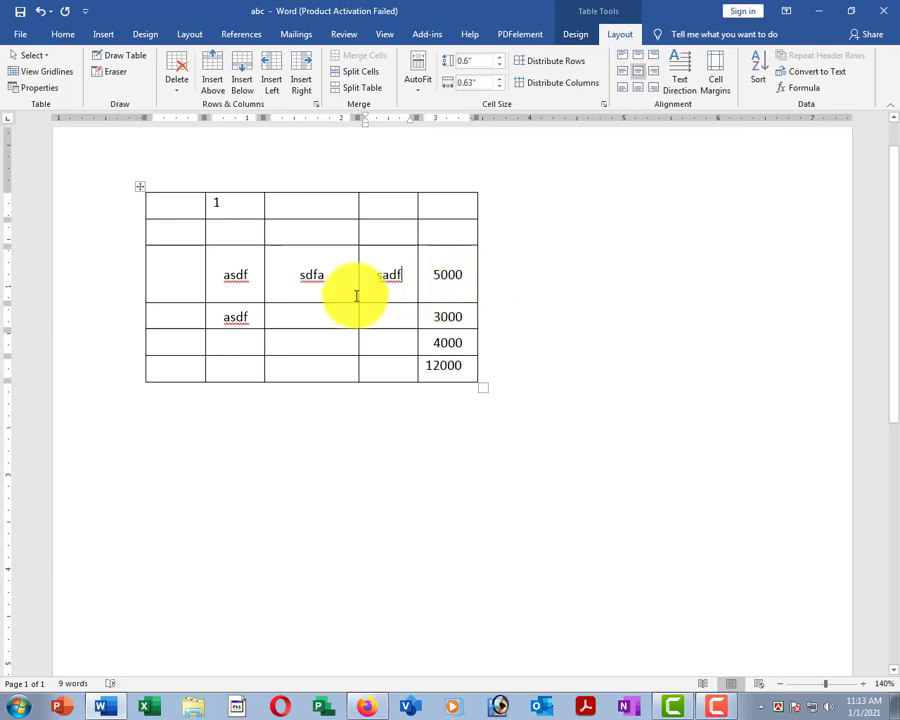
pyautogui.click(316, 296)
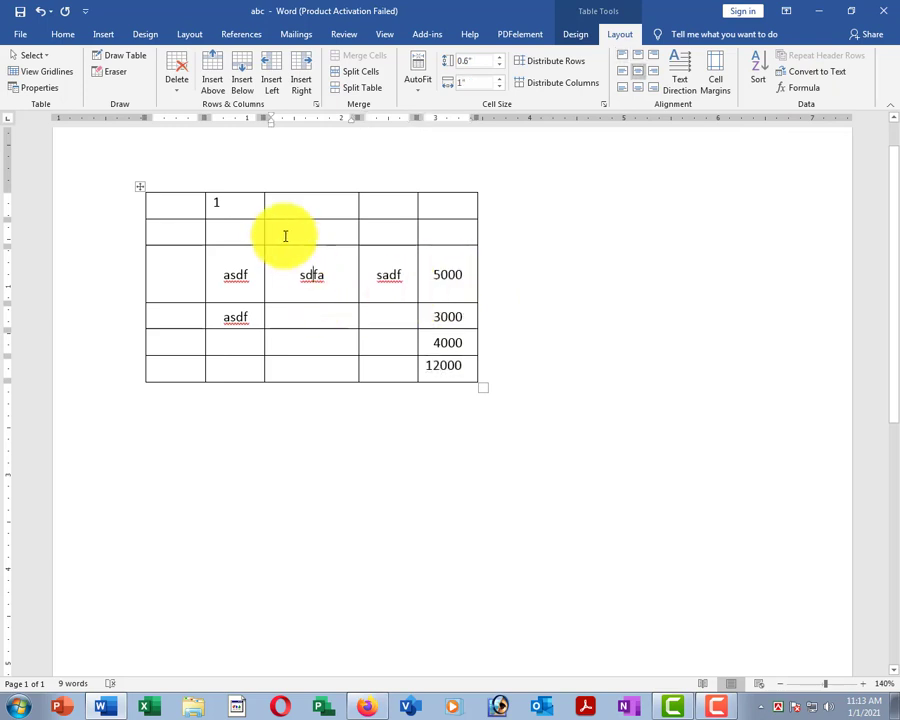
pyautogui.click(574, 35)
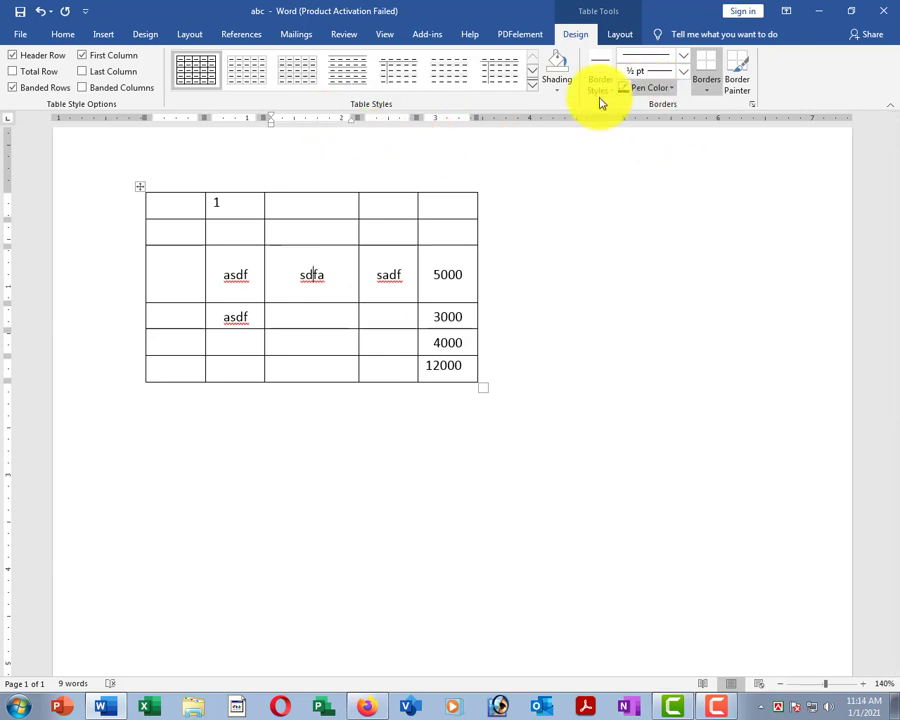
# Shade the table's top row gold.
pyautogui.moveTo(149, 201)
pyautogui.mouseDown()
pyautogui.moveTo(393, 209)
pyautogui.moveTo(514, 124)
pyautogui.mouseUp()
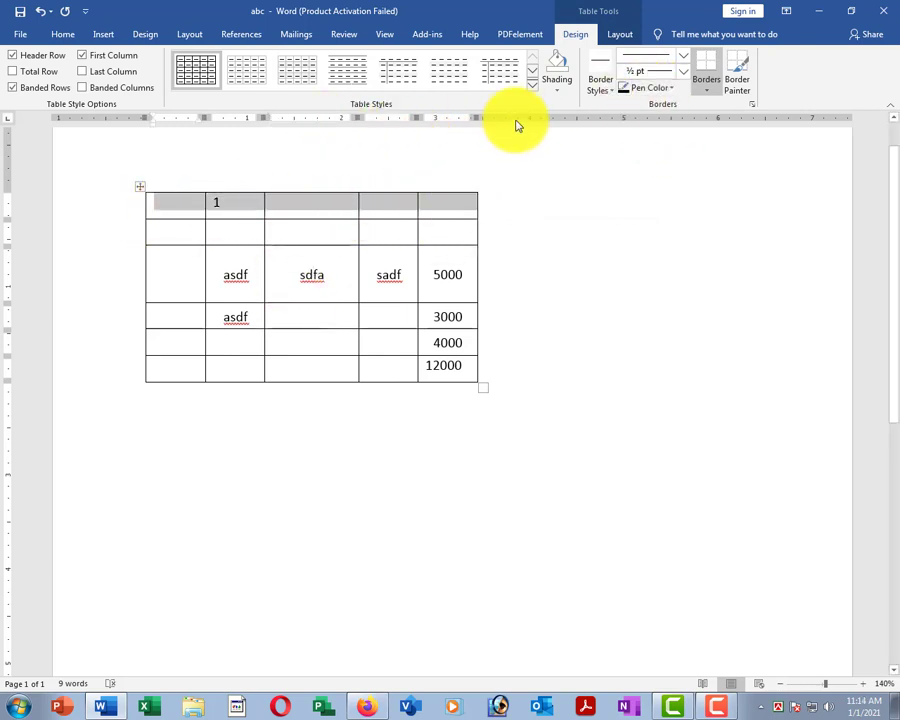
pyautogui.click(557, 86)
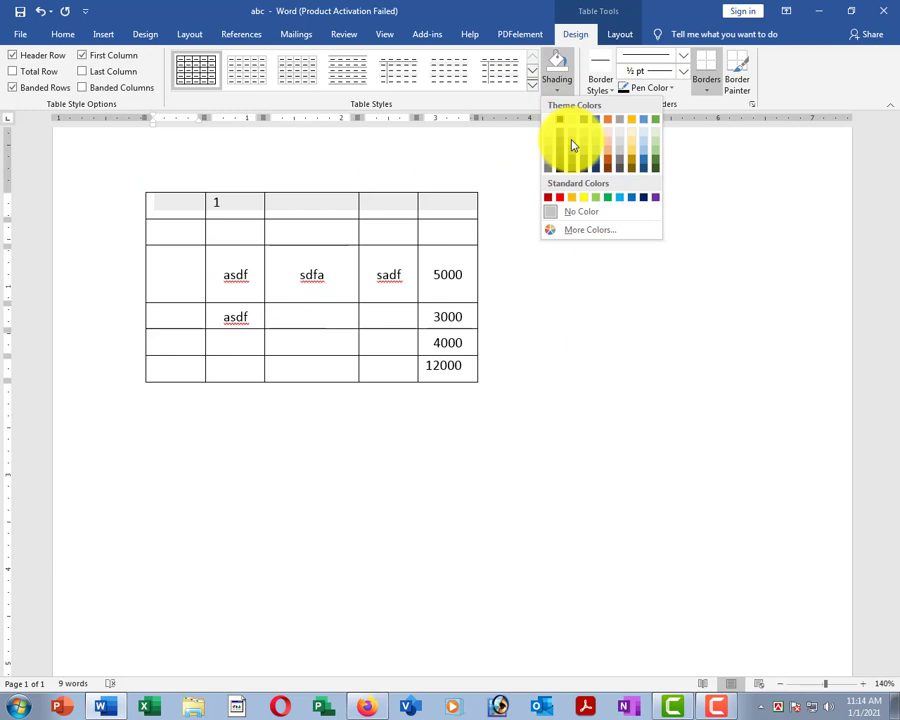
pyautogui.click(633, 145)
pyautogui.click(336, 272)
# Shade the first-column cells below the top row light green.
pyautogui.moveTo(197, 238); pyautogui.dragTo(178, 368)
pyautogui.click(633, 92)
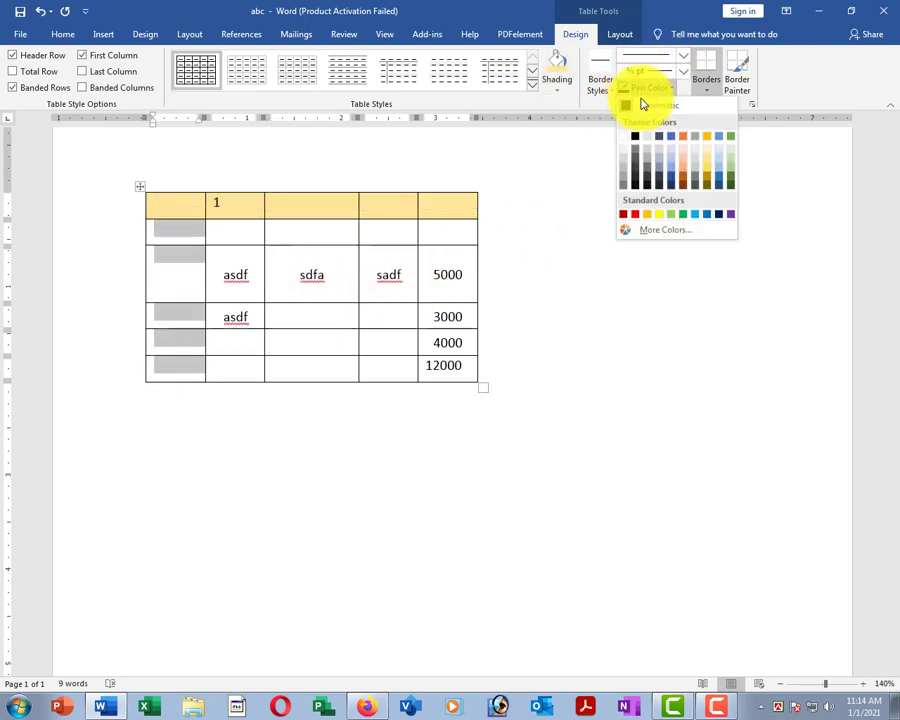
pyautogui.click(566, 92)
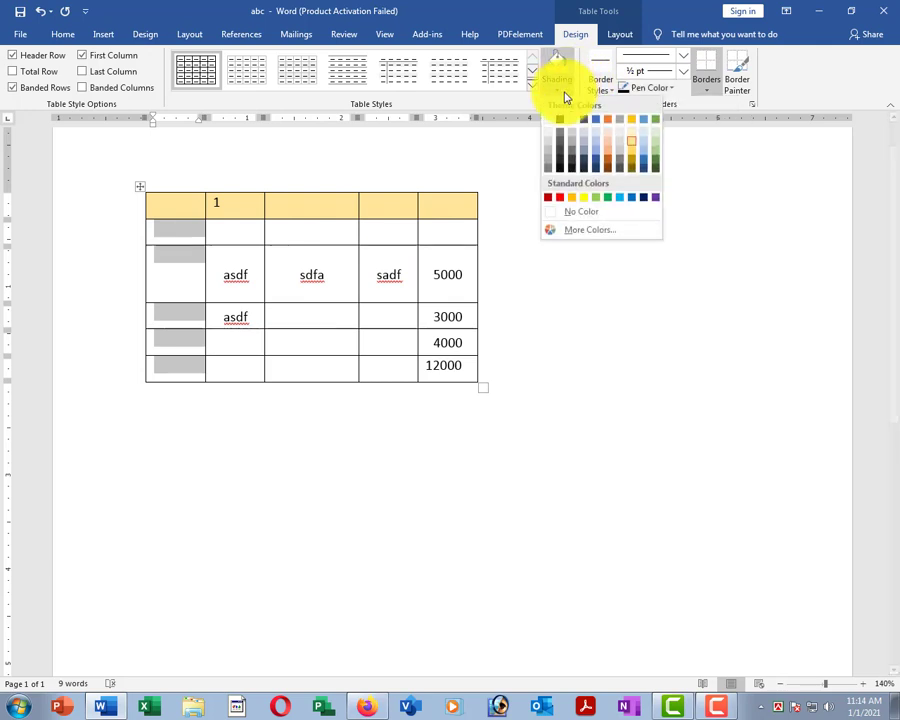
pyautogui.click(654, 142)
pyautogui.click(382, 277)
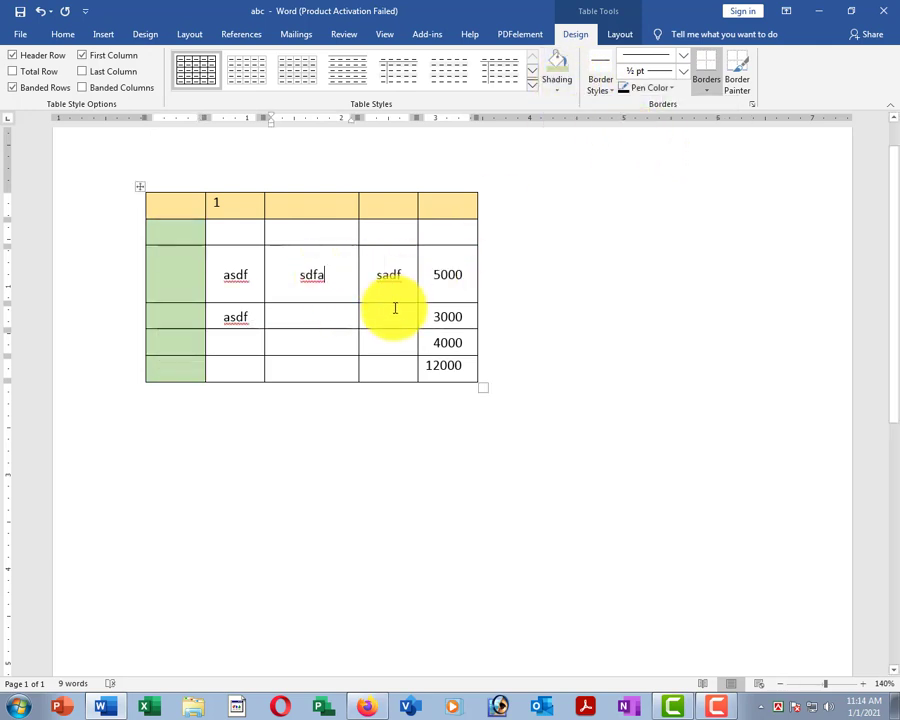
pyautogui.click(180, 212)
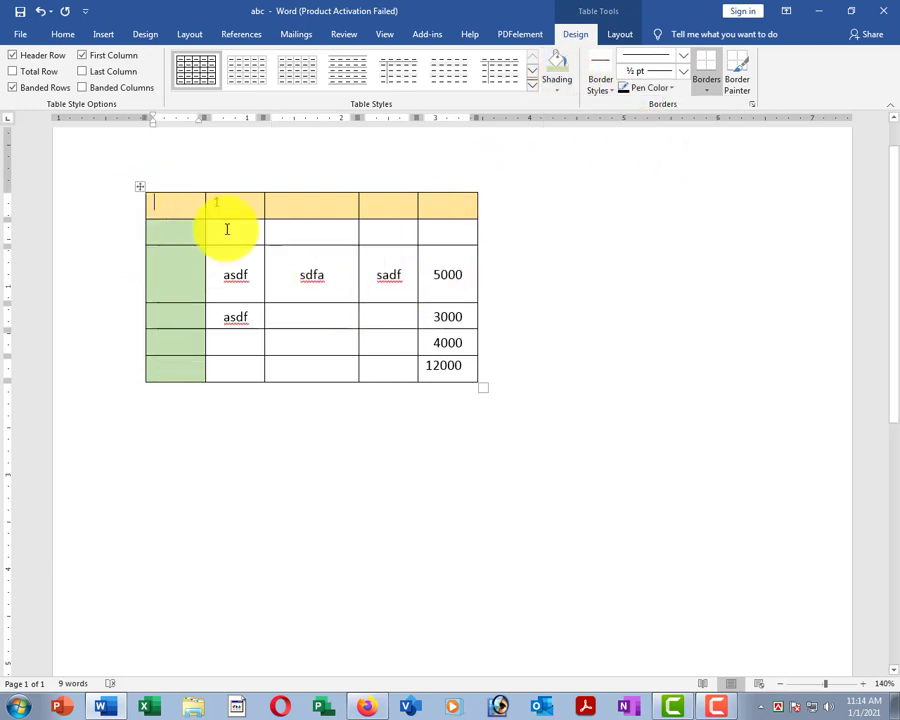
# Select the whole table and set the border pen to a blue double line.
pyautogui.click(138, 188)
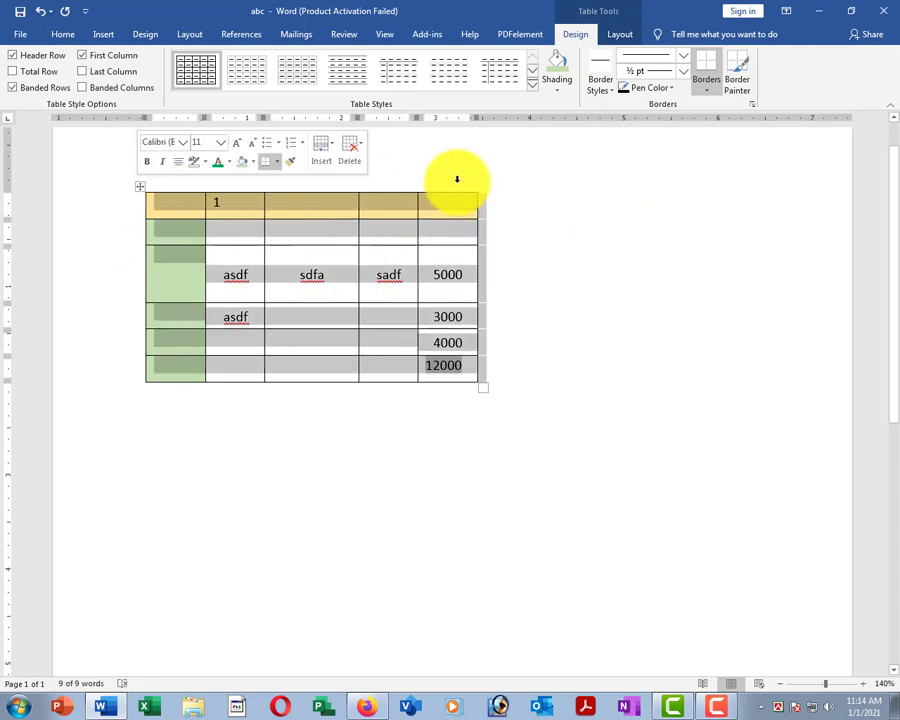
pyautogui.click(671, 63)
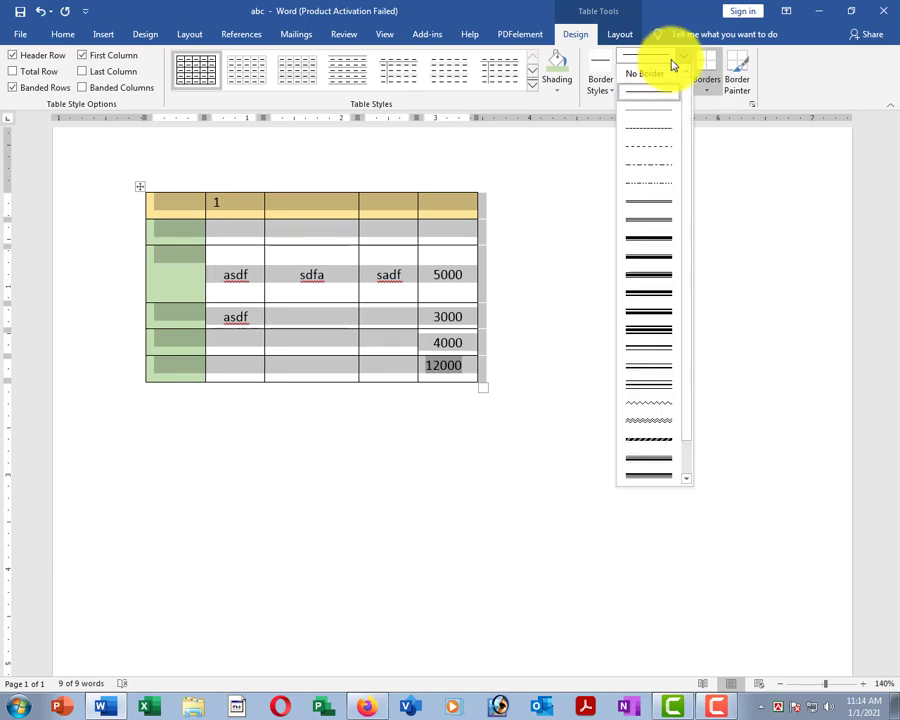
pyautogui.click(648, 352)
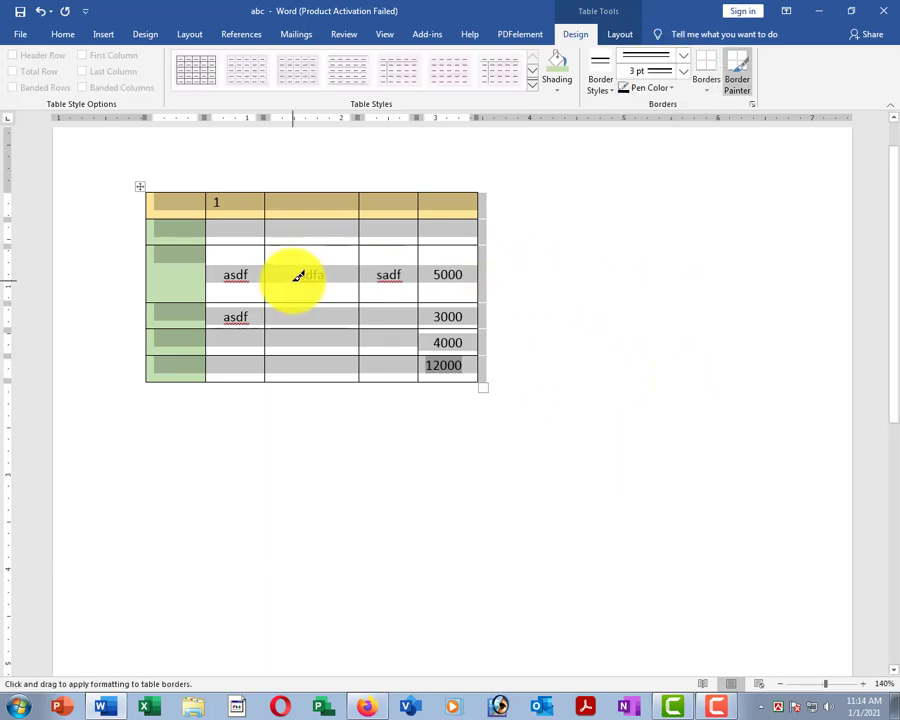
pyautogui.click(670, 90)
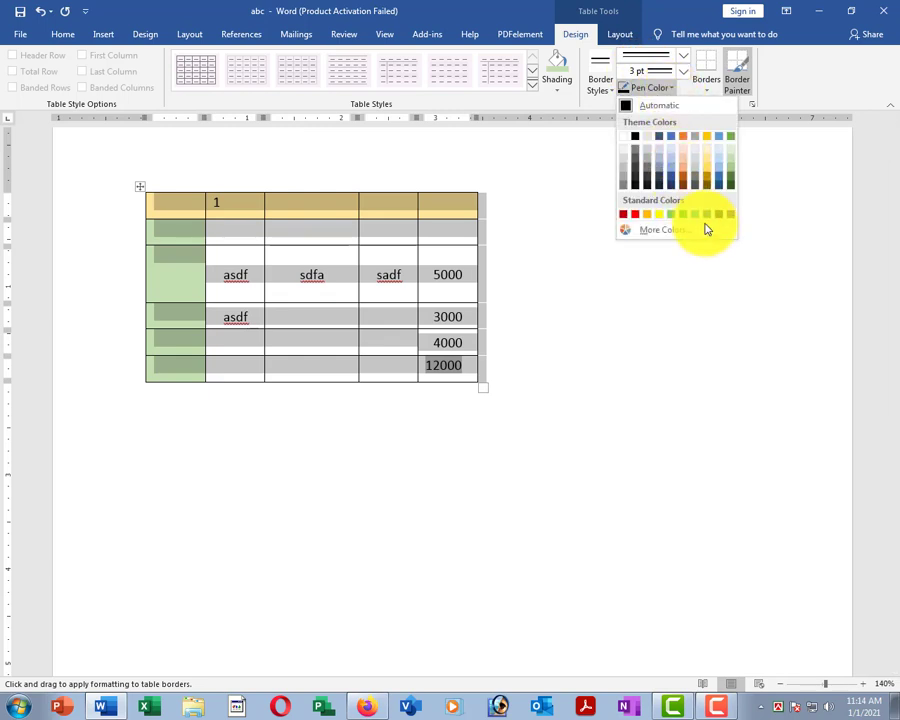
pyautogui.click(707, 216)
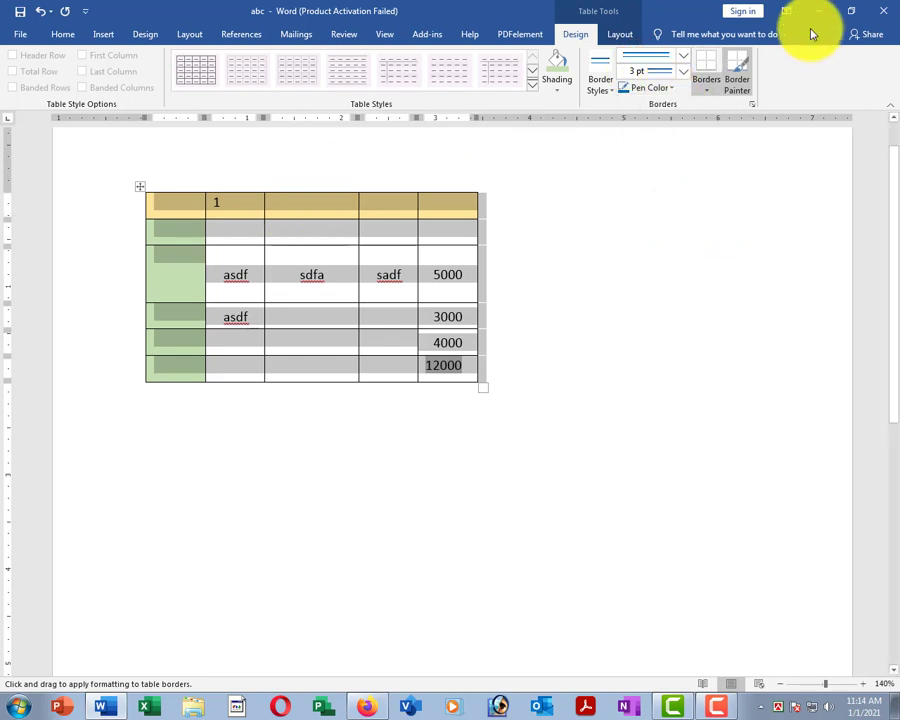
# Apply the blue double-line border to all cells of the table.
pyautogui.click(737, 78)
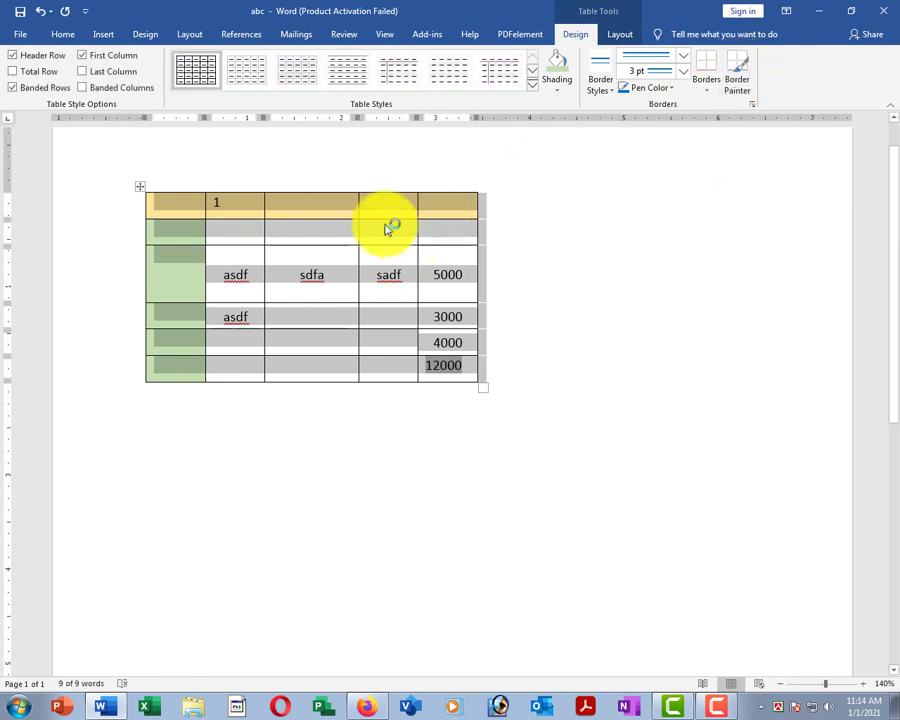
pyautogui.click(609, 96)
pyautogui.click(604, 94)
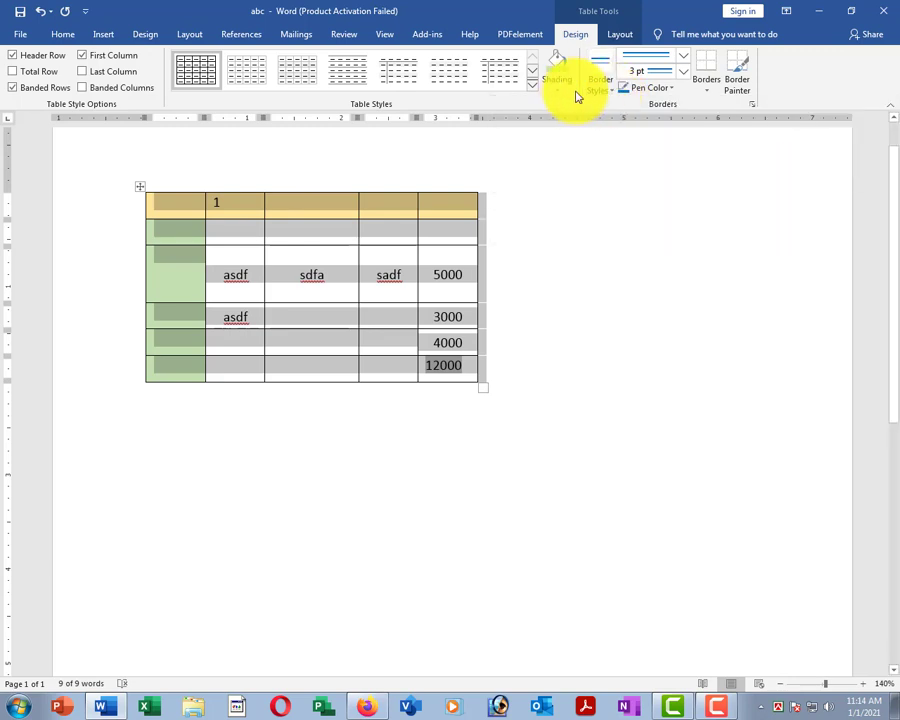
pyautogui.click(709, 94)
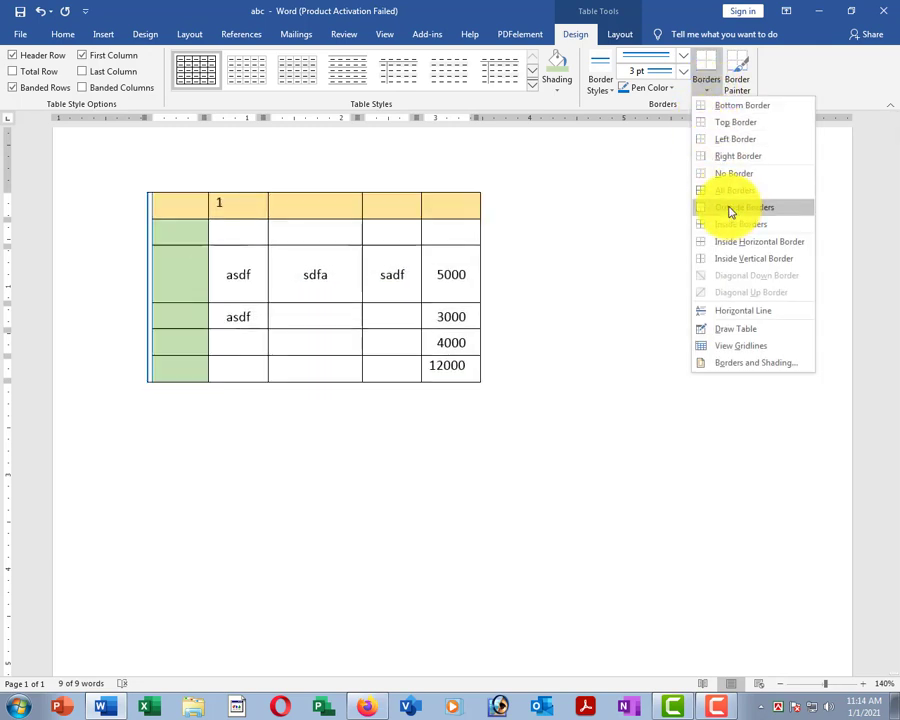
pyautogui.click(743, 194)
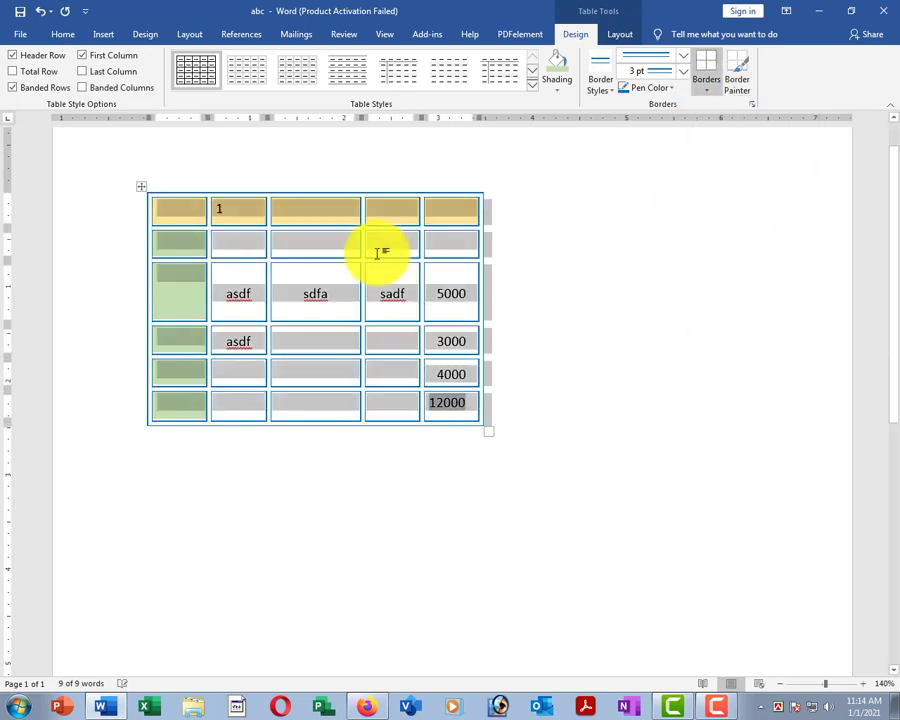
pyautogui.click(321, 290)
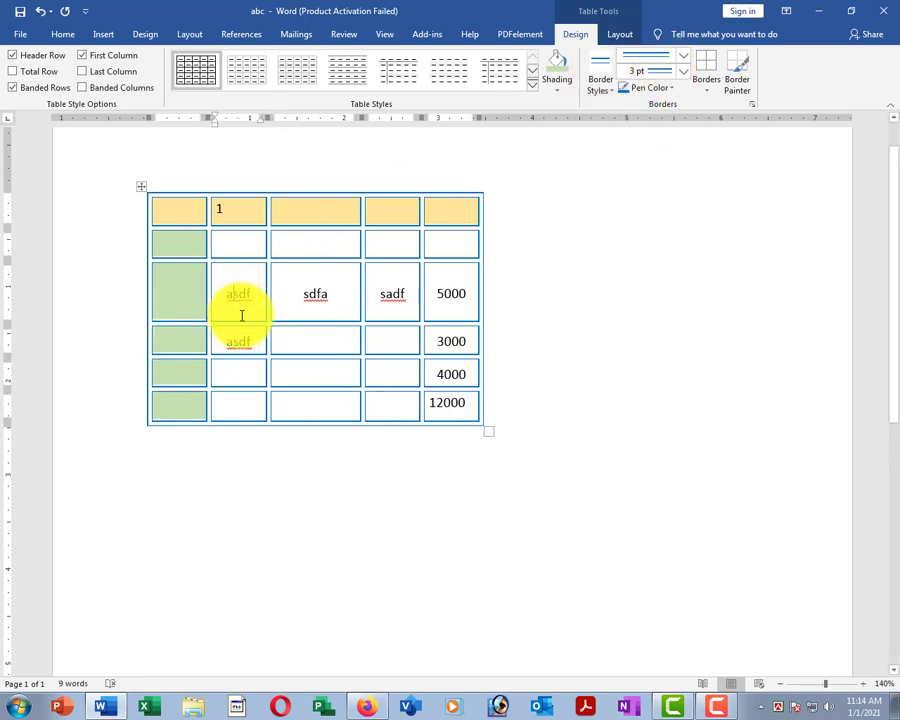
# Place the caret in the sdfa cell and open the Delete options on the table Layout tab.
pyautogui.tripleClick(296, 298)
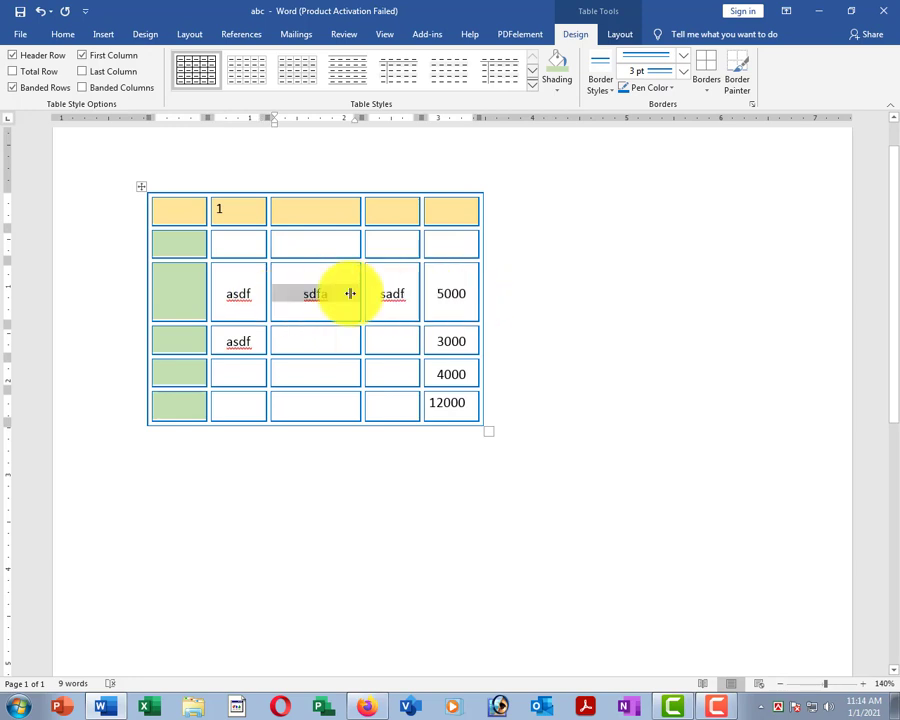
pyautogui.click(318, 298)
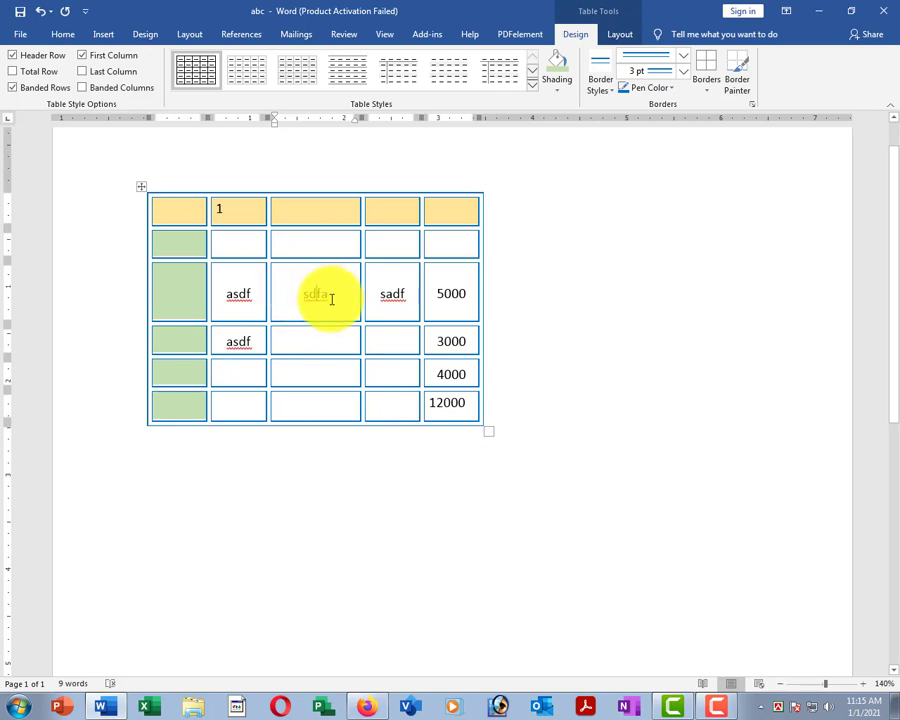
pyautogui.moveTo(331, 299); pyautogui.dragTo(287, 297)
pyautogui.click(299, 307)
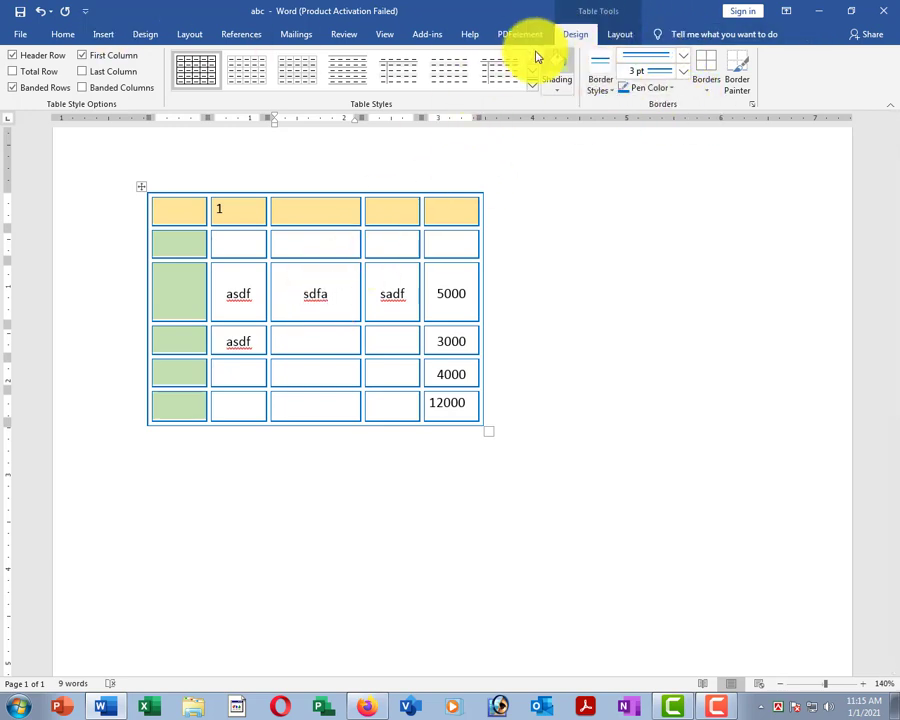
pyautogui.click(625, 36)
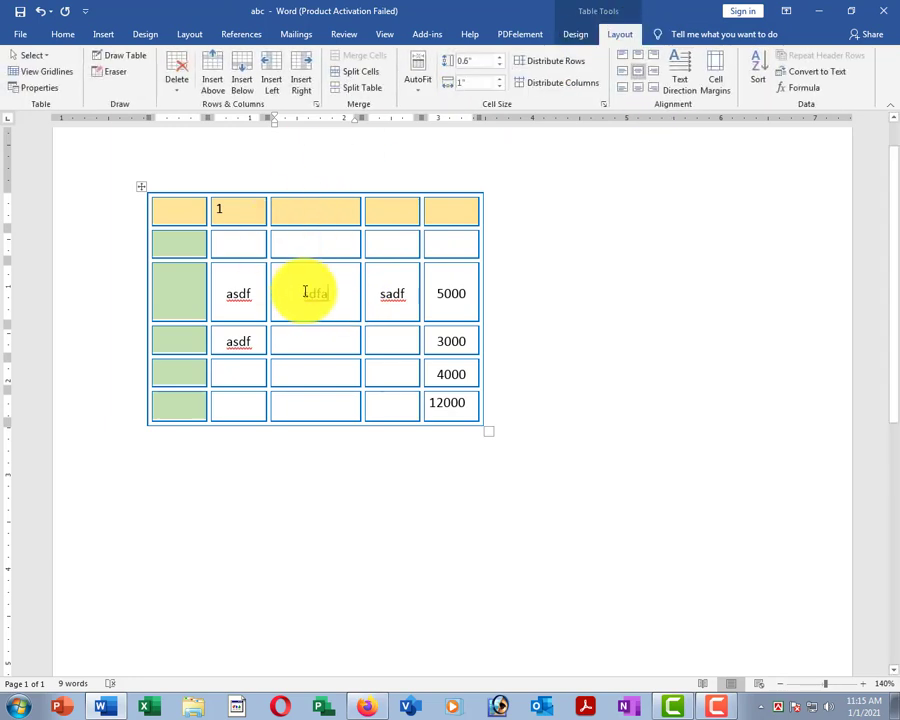
pyautogui.click(180, 68)
# Delete the entire table, leaving an empty page, and bring up the Insert tools.
pyautogui.click(197, 150)
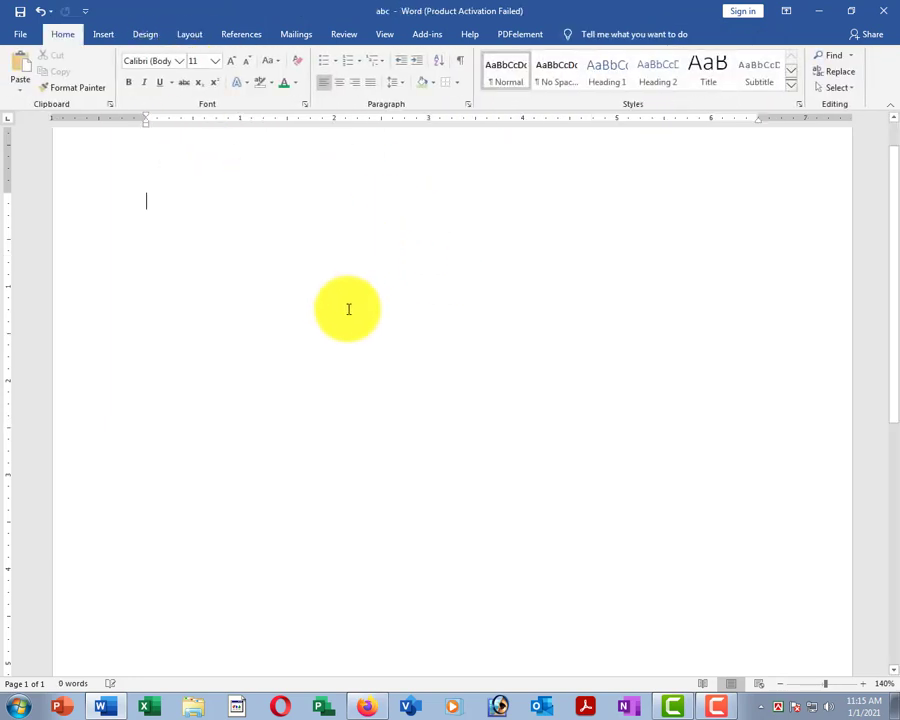
pyautogui.click(106, 32)
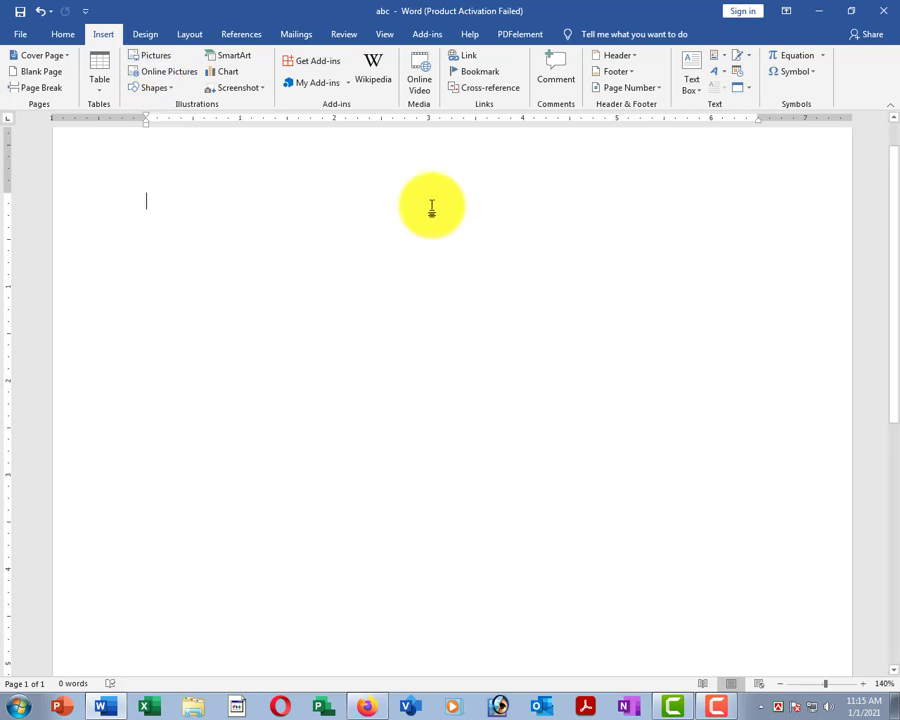
pyautogui.keyDown('ctrl'); pyautogui.scroll(-5, 466, 256); pyautogui.keyUp('ctrl')
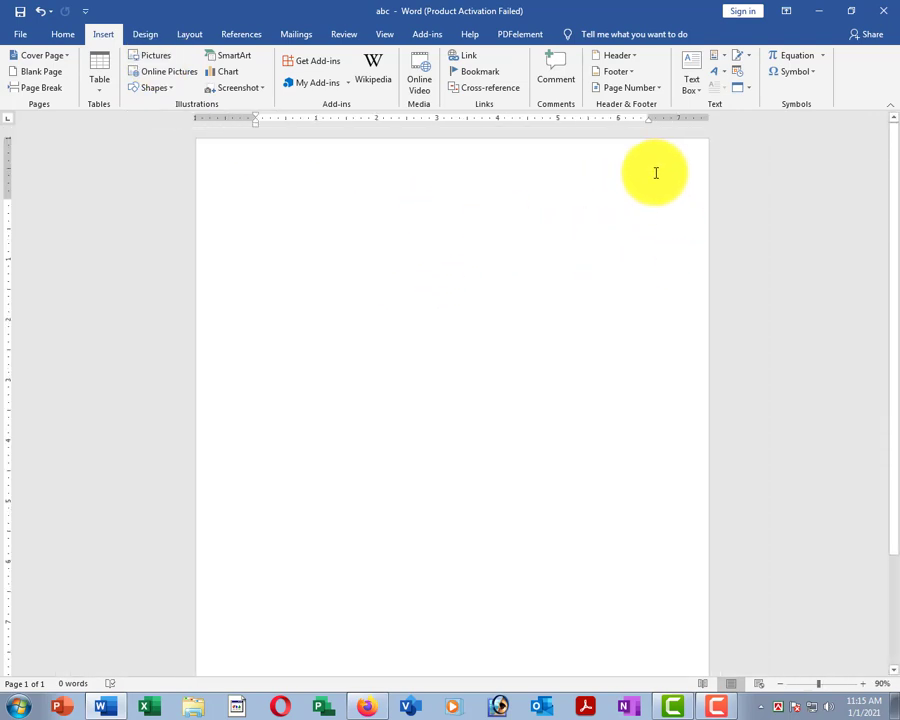
# Insert the boy's portrait photo from the Desktop onto the page.
pyautogui.click(160, 60)
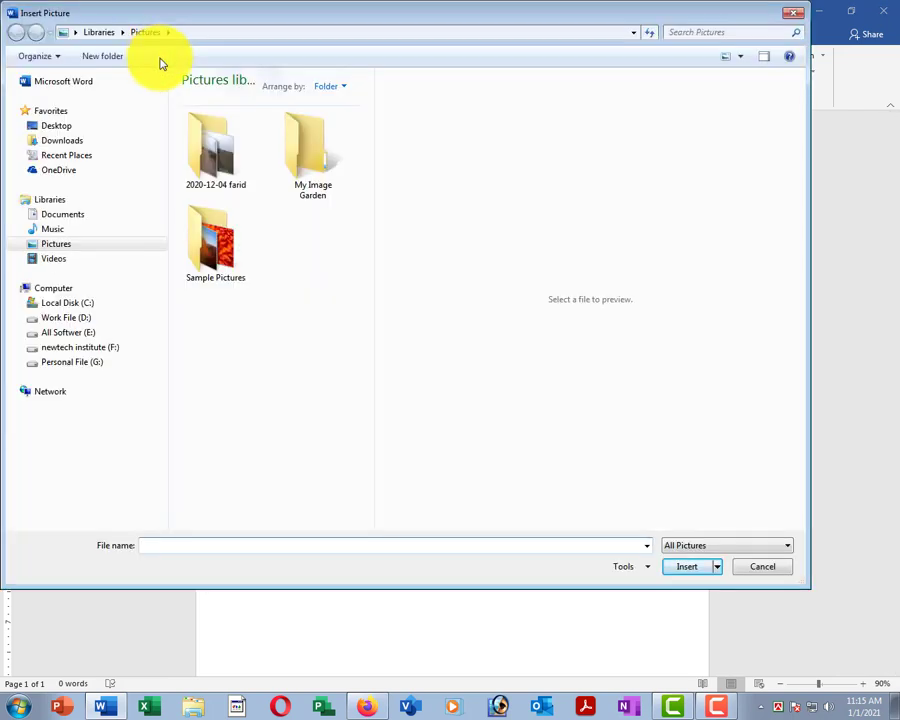
pyautogui.click(56, 125)
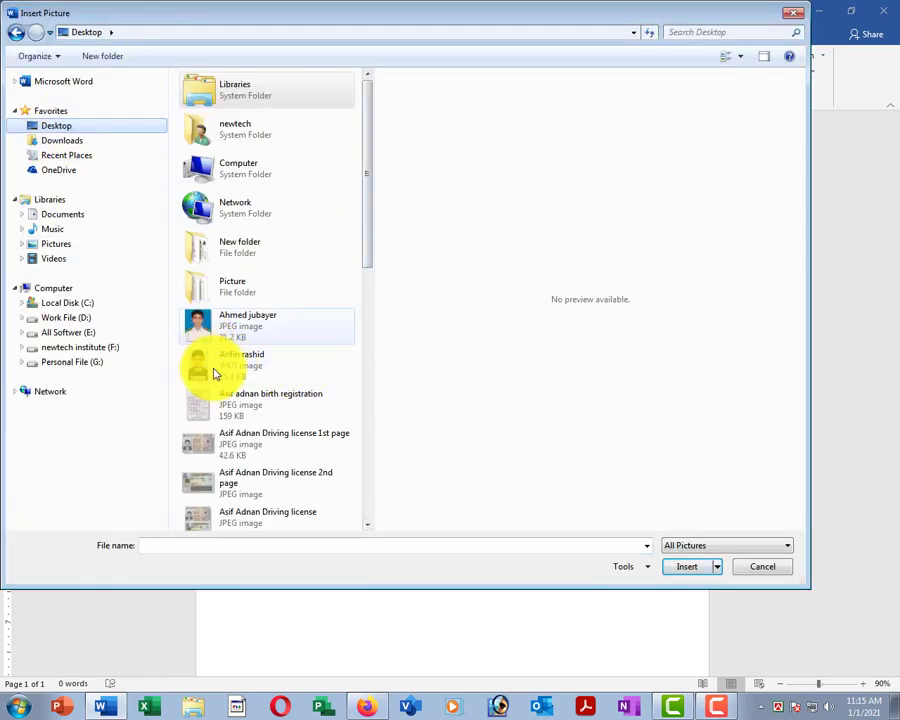
pyautogui.click(236, 360)
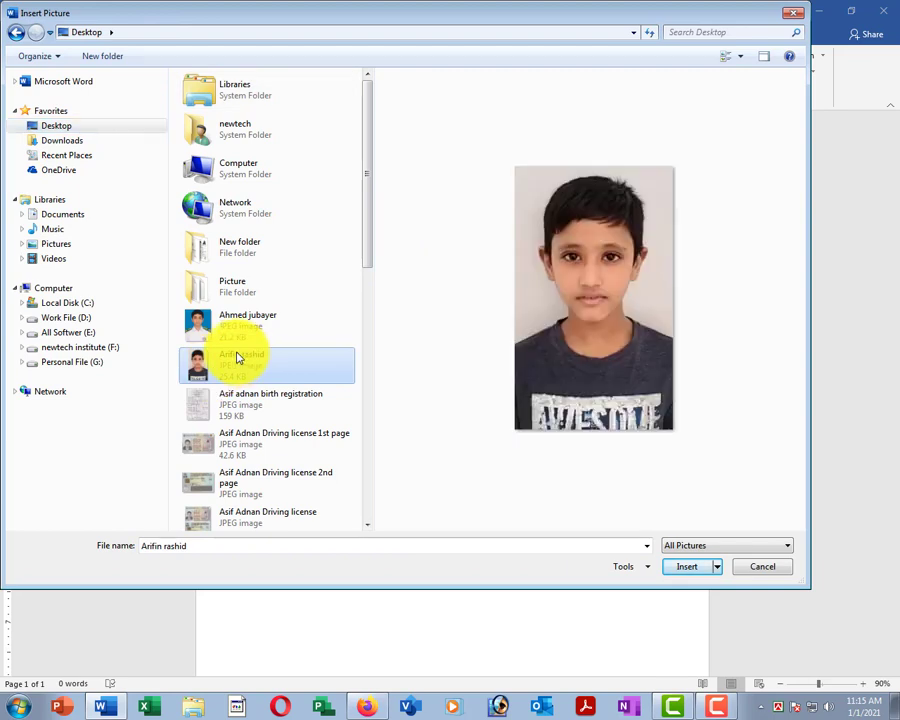
pyautogui.click(686, 568)
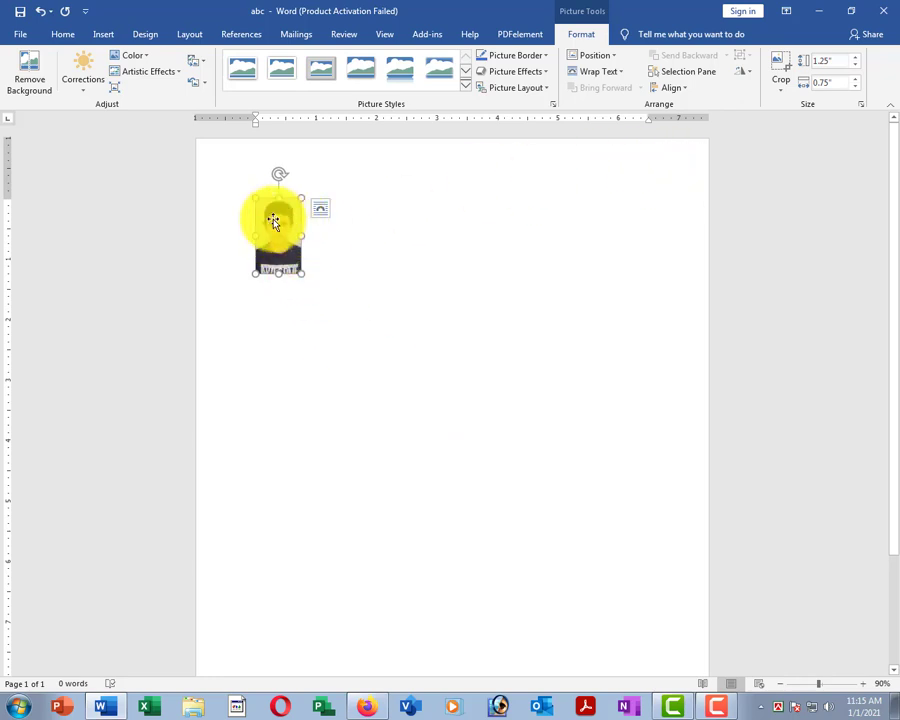
# Set the photo's text wrapping to In Front of Text.
pyautogui.moveTo(273, 220); pyautogui.dragTo(183, 242)
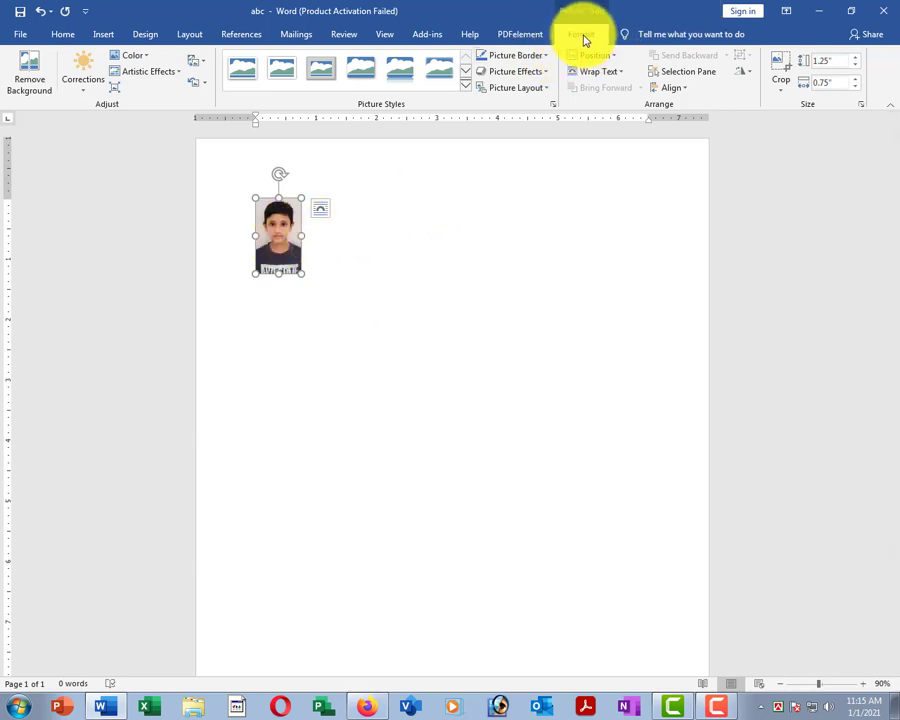
pyautogui.click(368, 237)
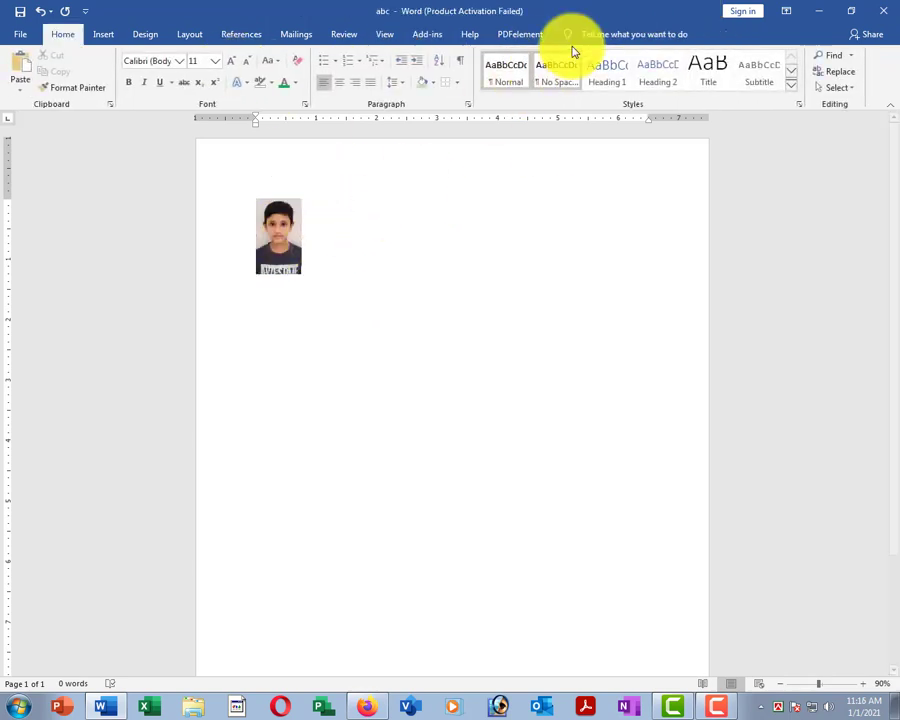
pyautogui.click(278, 224)
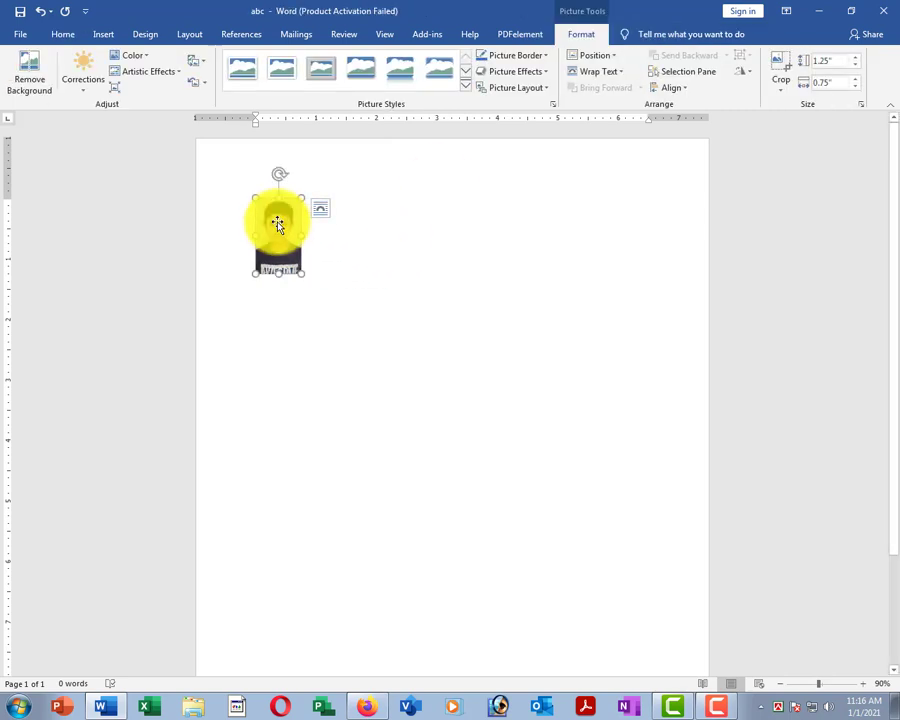
pyautogui.click(617, 76)
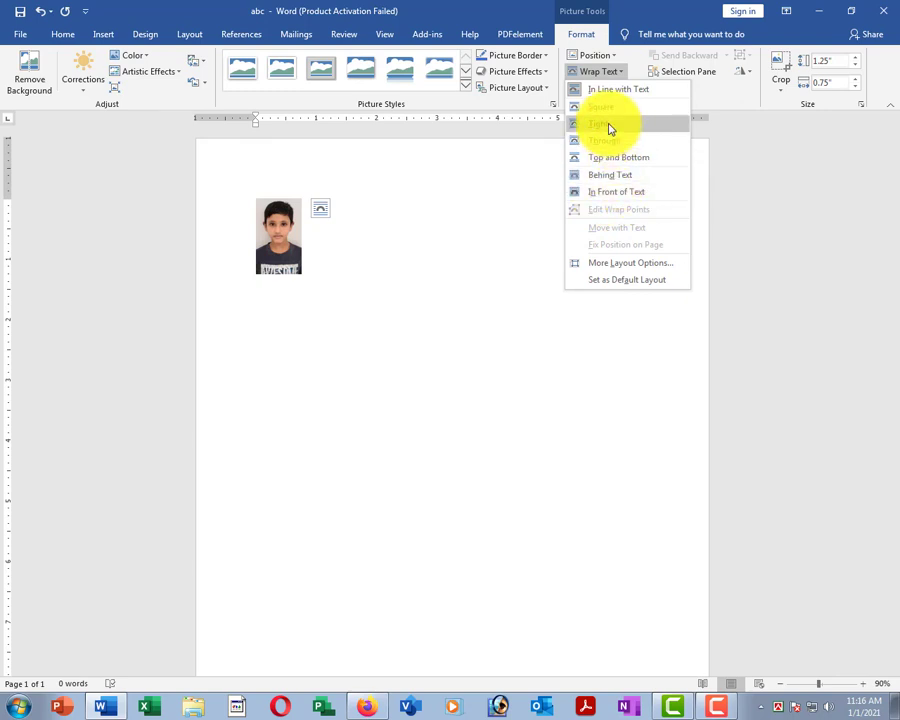
pyautogui.click(641, 199)
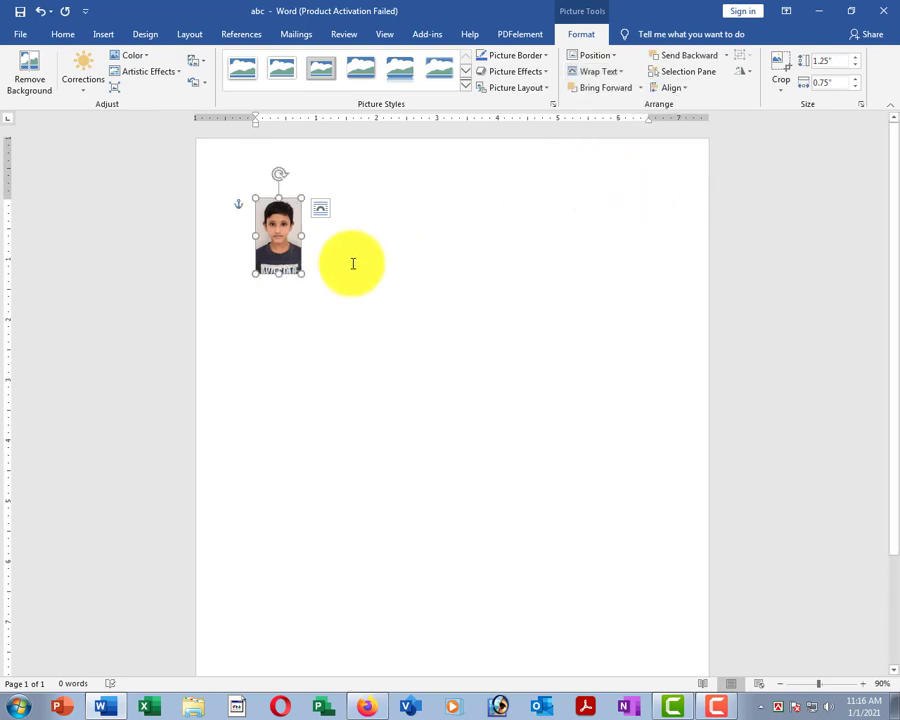
# Drag the photo to the page's top-right corner, then to the top middle.
pyautogui.moveTo(314, 230); pyautogui.dragTo(668, 166)
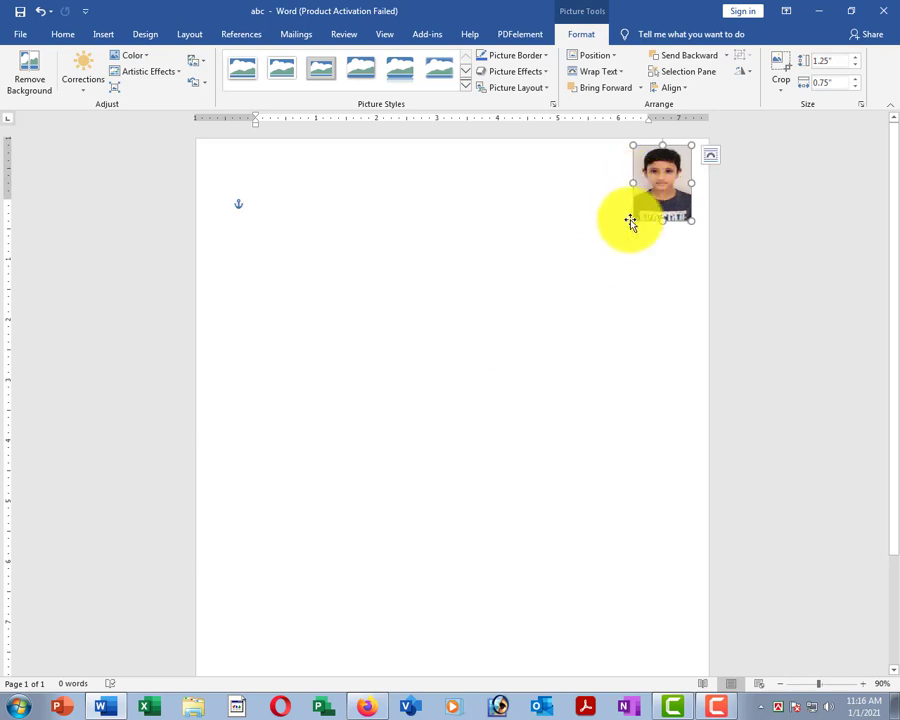
pyautogui.click(634, 290)
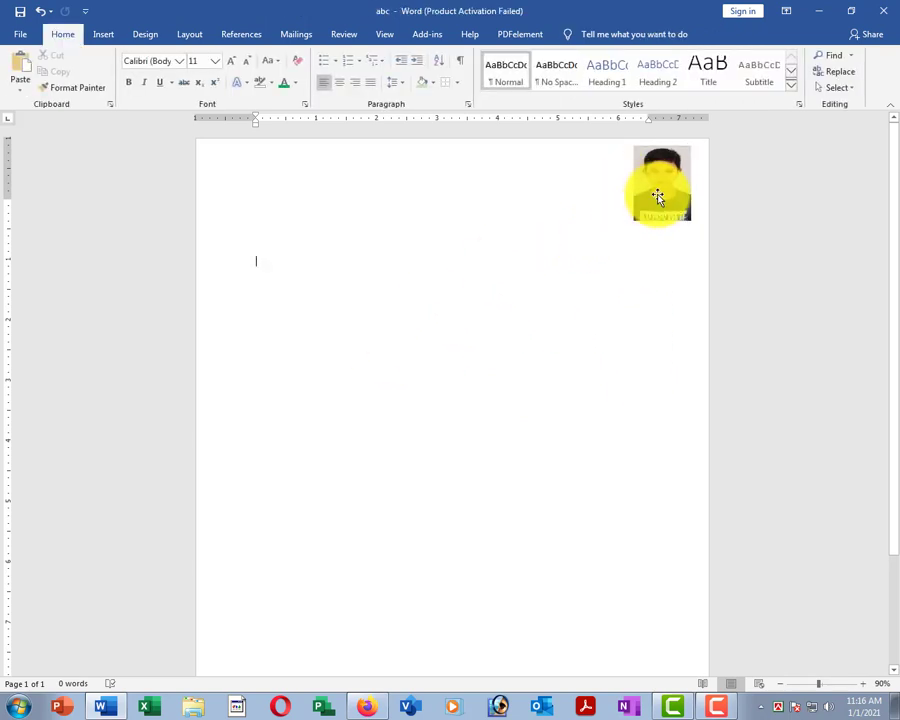
pyautogui.click(657, 196)
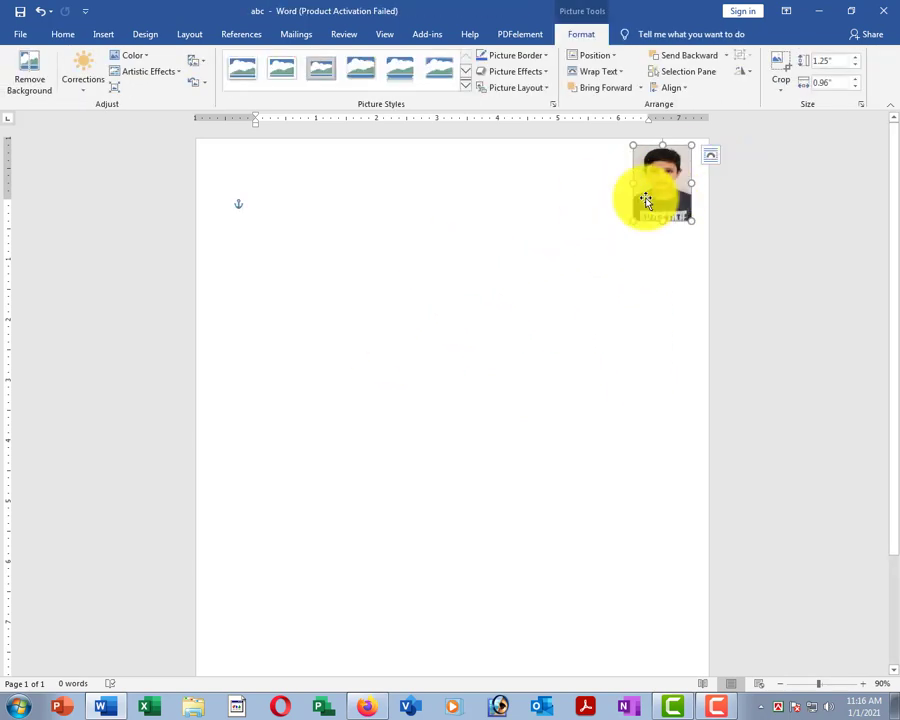
pyautogui.moveTo(646, 200); pyautogui.dragTo(436, 251)
pyautogui.click(465, 86)
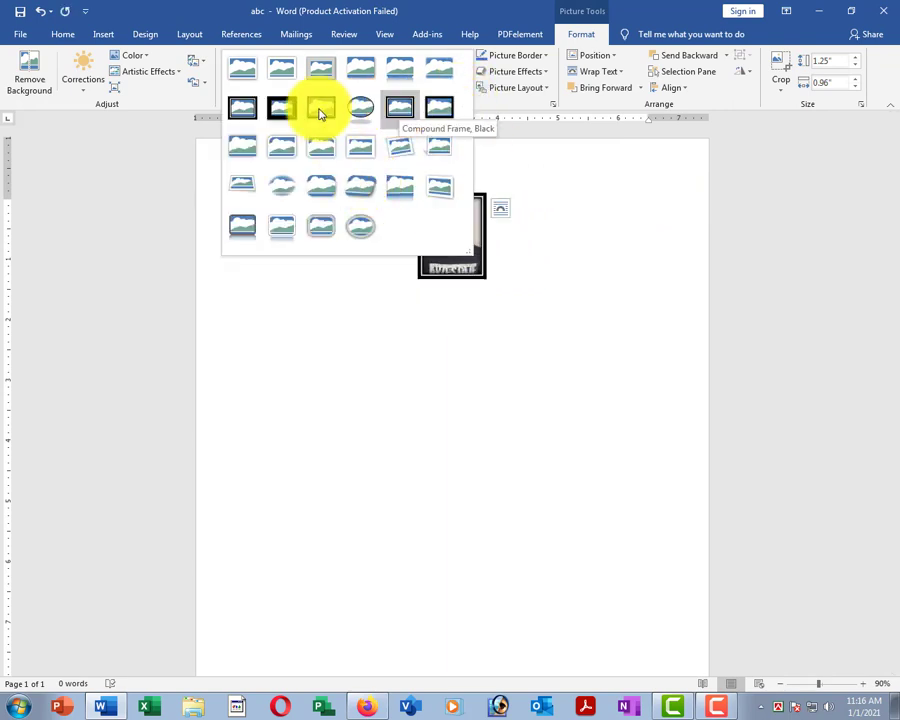
# Apply the oval frame style and enlarge the photo to about 2.57 inches high.
pyautogui.click(361, 227)
pyautogui.click(567, 371)
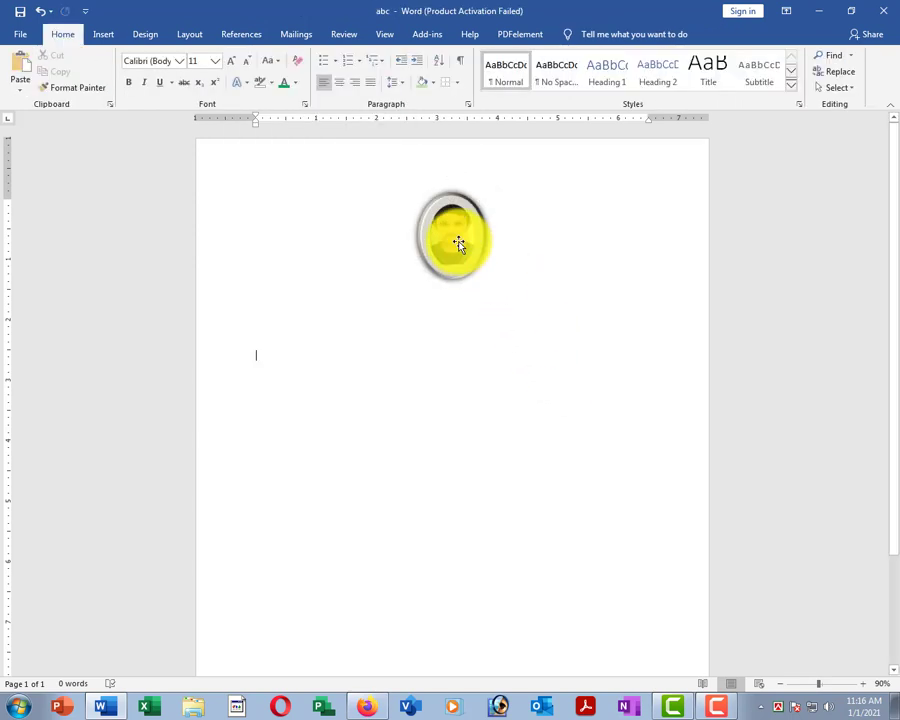
pyautogui.click(458, 244)
pyautogui.moveTo(484, 284); pyautogui.dragTo(542, 352)
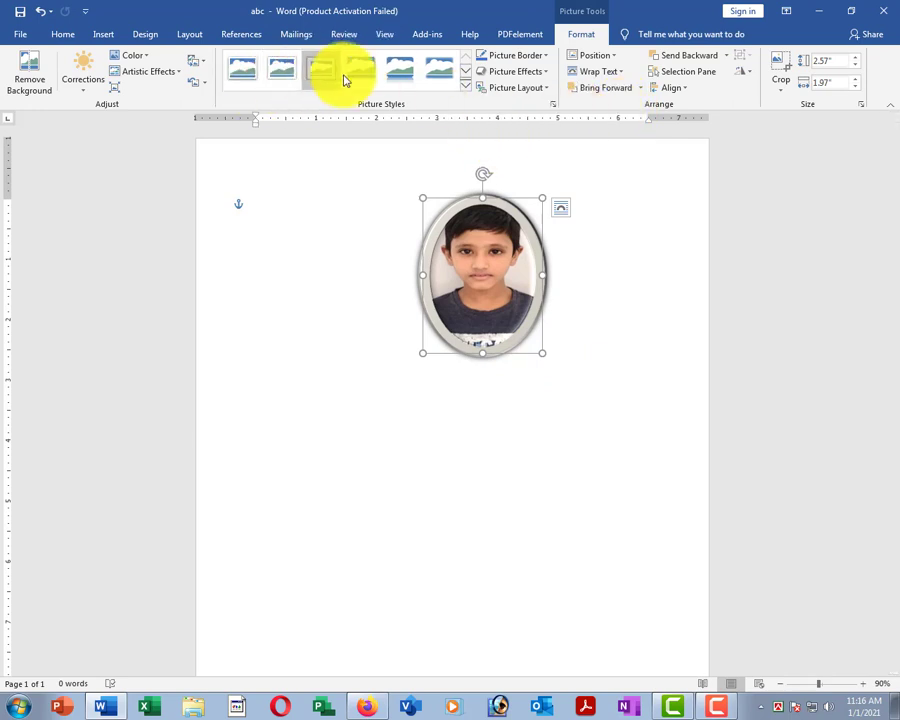
# Give the oval photo a green picture border.
pyautogui.click(548, 58)
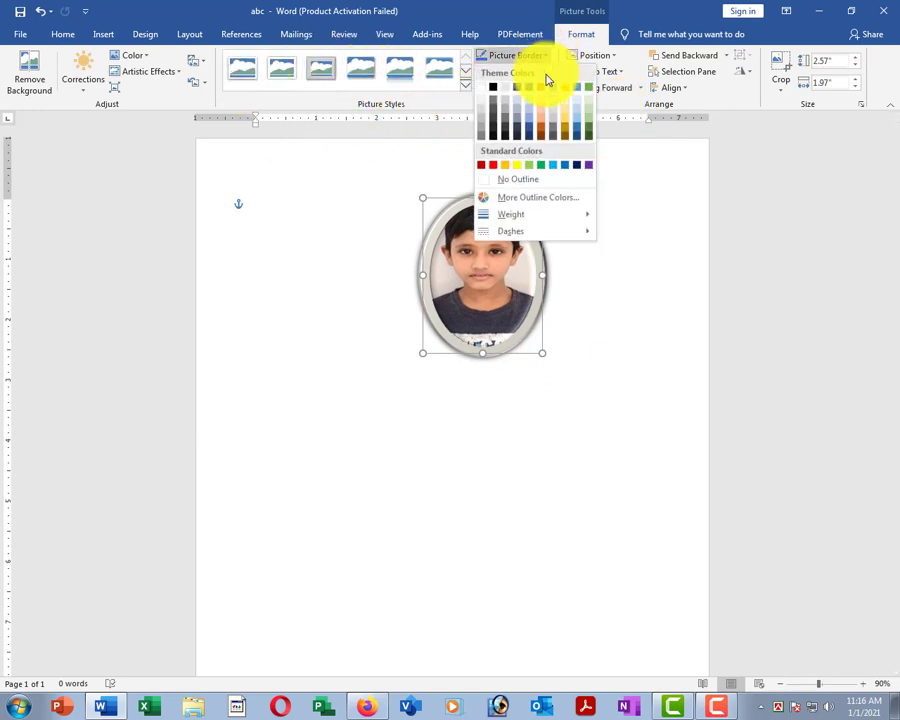
pyautogui.click(589, 130)
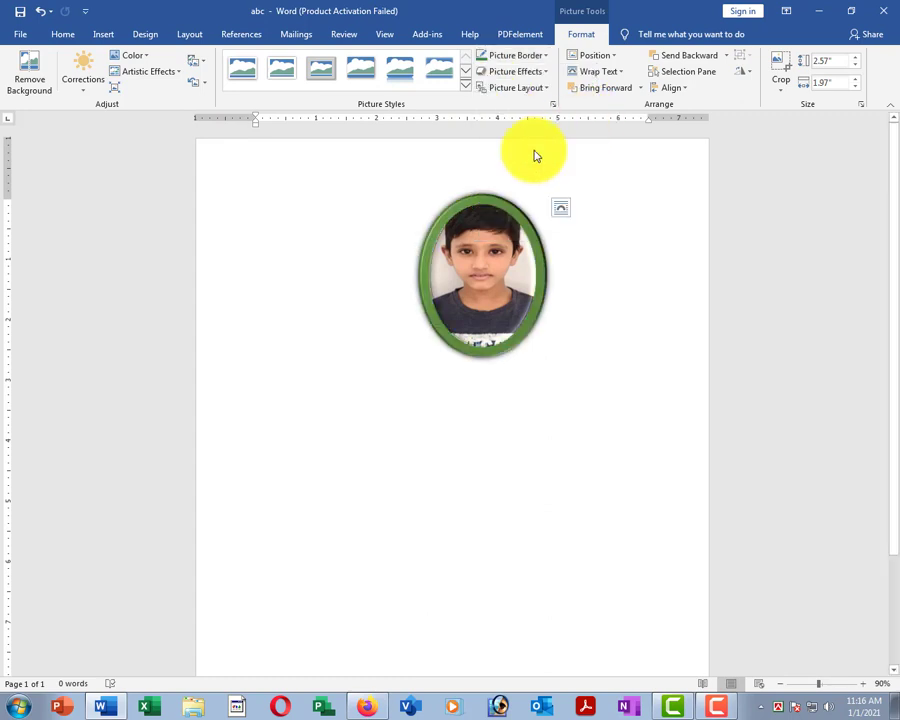
pyautogui.click(545, 75)
# Dismiss the effects list without a rotation and nudge the photo down and left.
pyautogui.moveTo(533, 288)
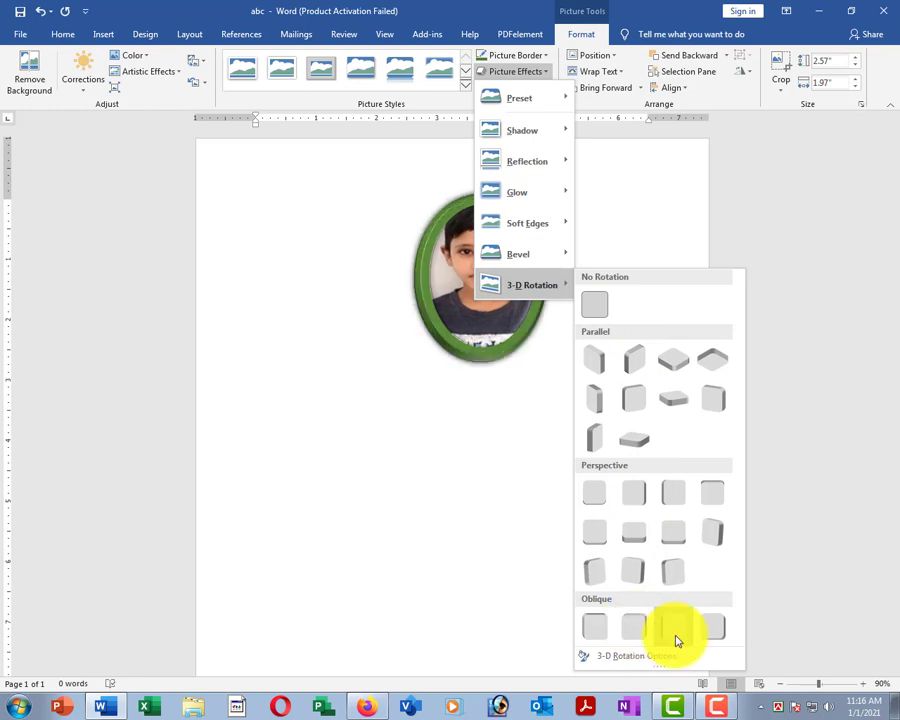
pyautogui.click(436, 452)
pyautogui.click(542, 420)
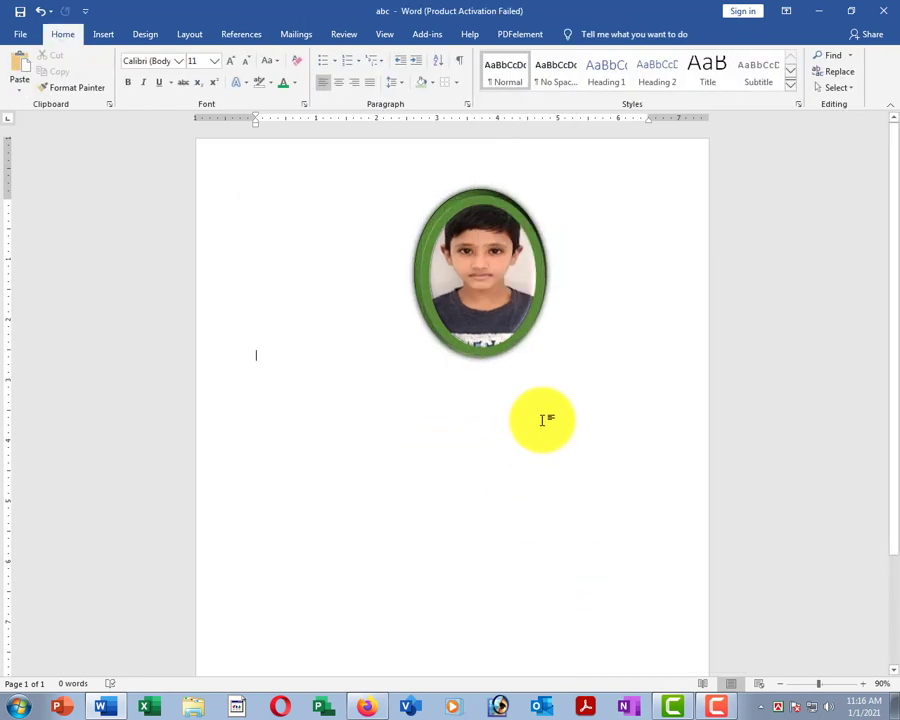
pyautogui.doubleClick(492, 277)
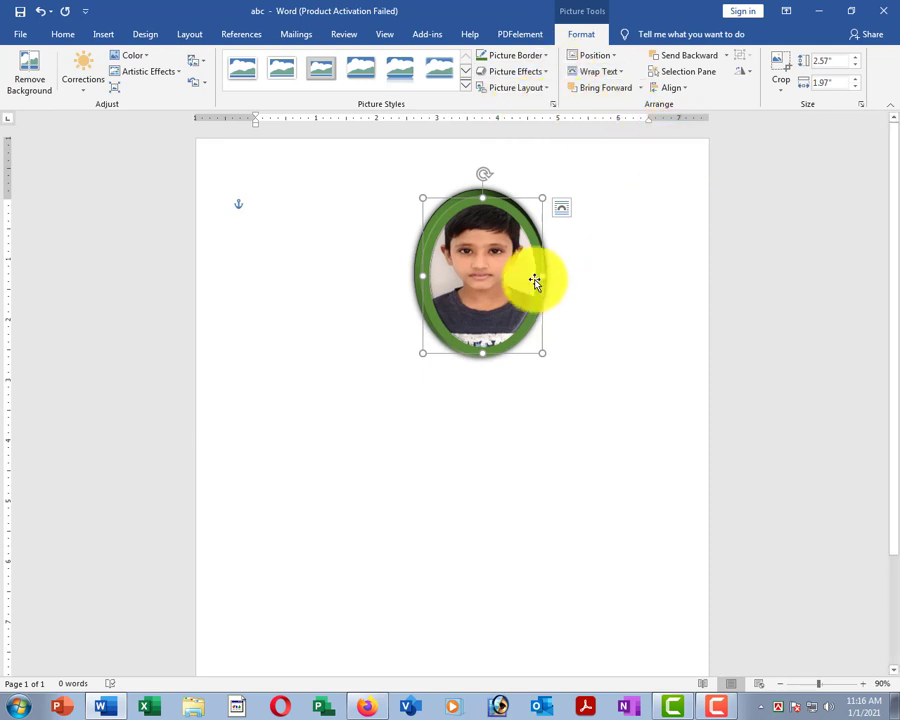
pyautogui.click(360, 311)
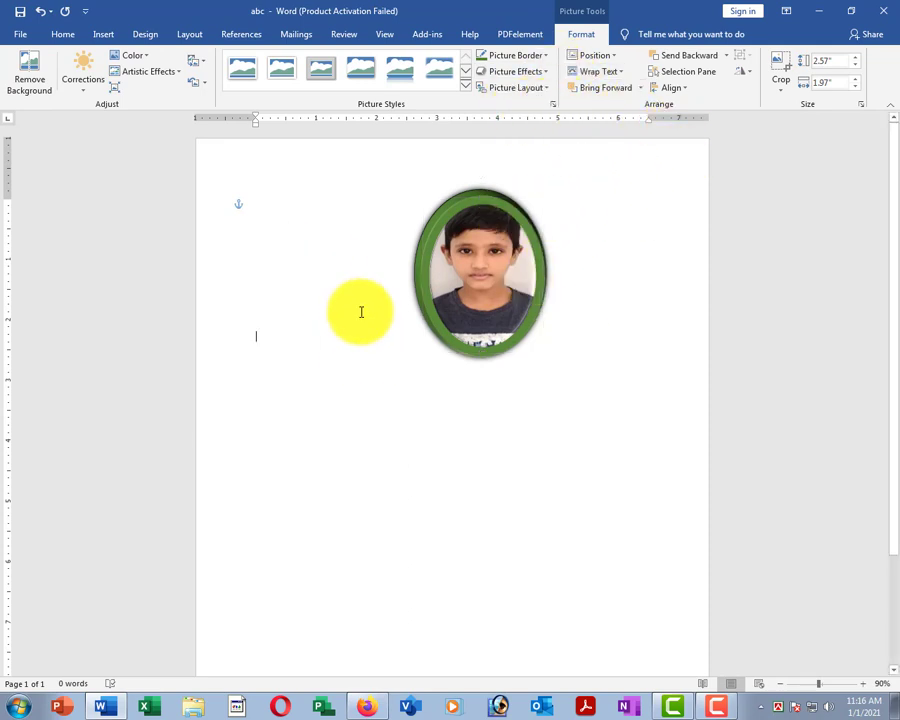
pyautogui.click(488, 251)
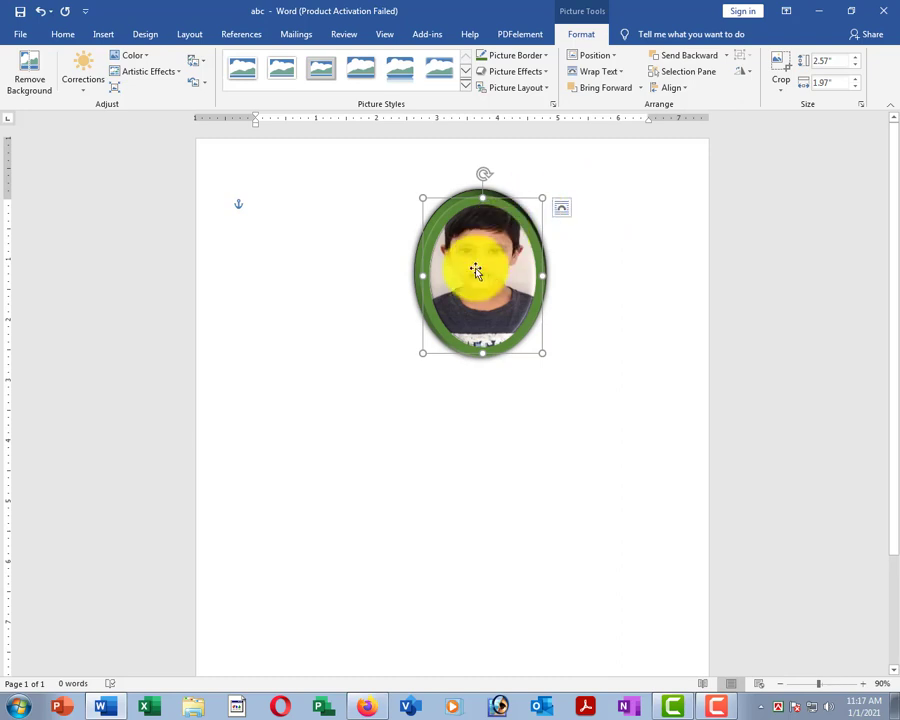
pyautogui.moveTo(476, 267); pyautogui.dragTo(437, 306)
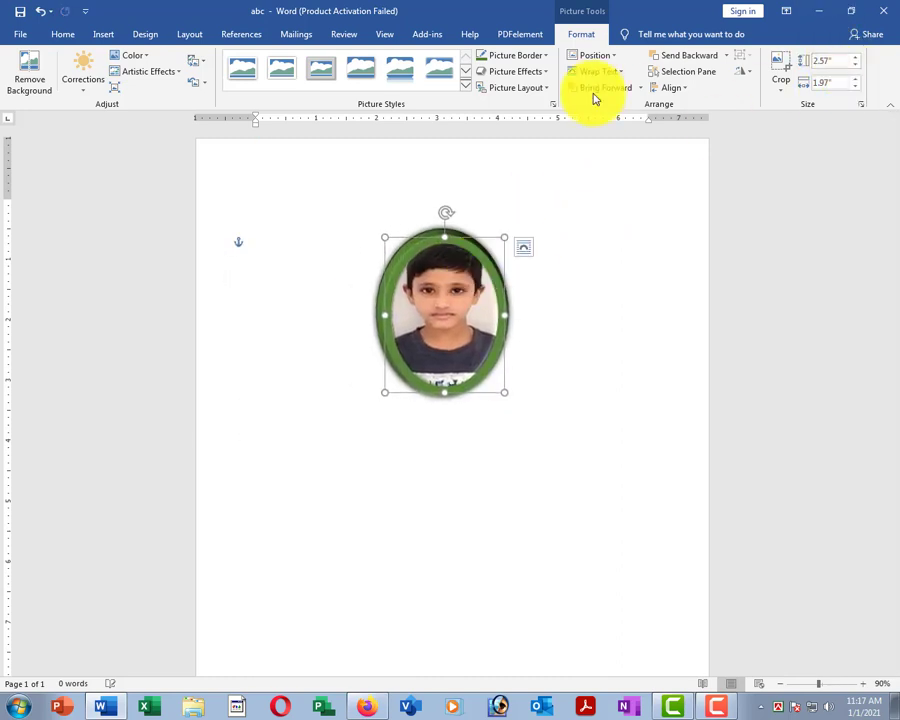
# Enlarge the photo to 3.52" high by 2.7" wide with the Size spinners.
pyautogui.click(855, 58)
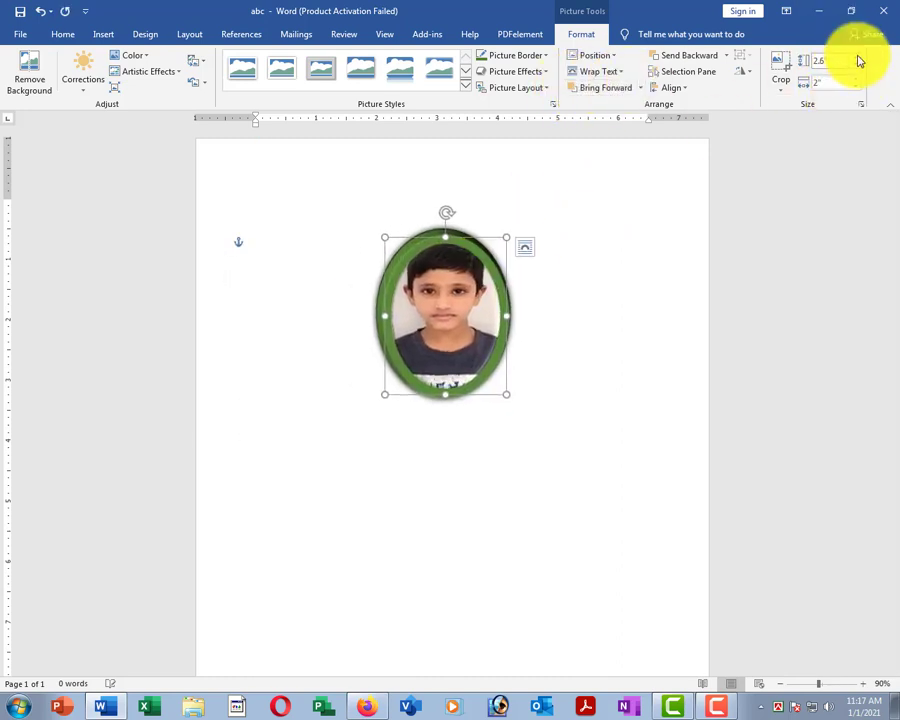
pyautogui.click(855, 58)
pyautogui.click(855, 58)
pyautogui.click(855, 58)
pyautogui.click(855, 58)
pyautogui.click(856, 79)
pyautogui.click(856, 79)
pyautogui.click(856, 79)
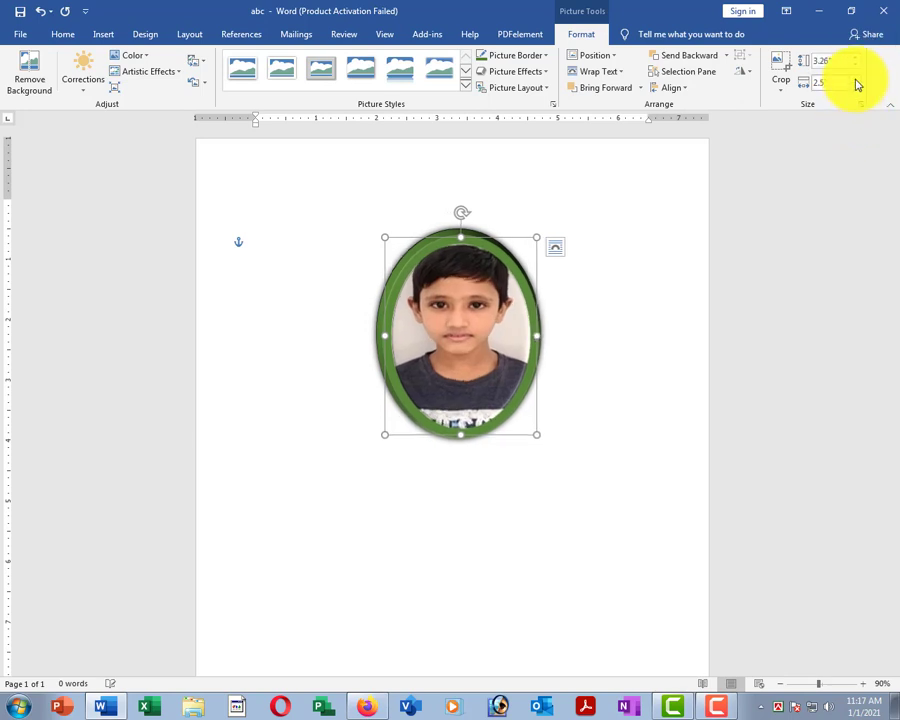
pyautogui.click(856, 79)
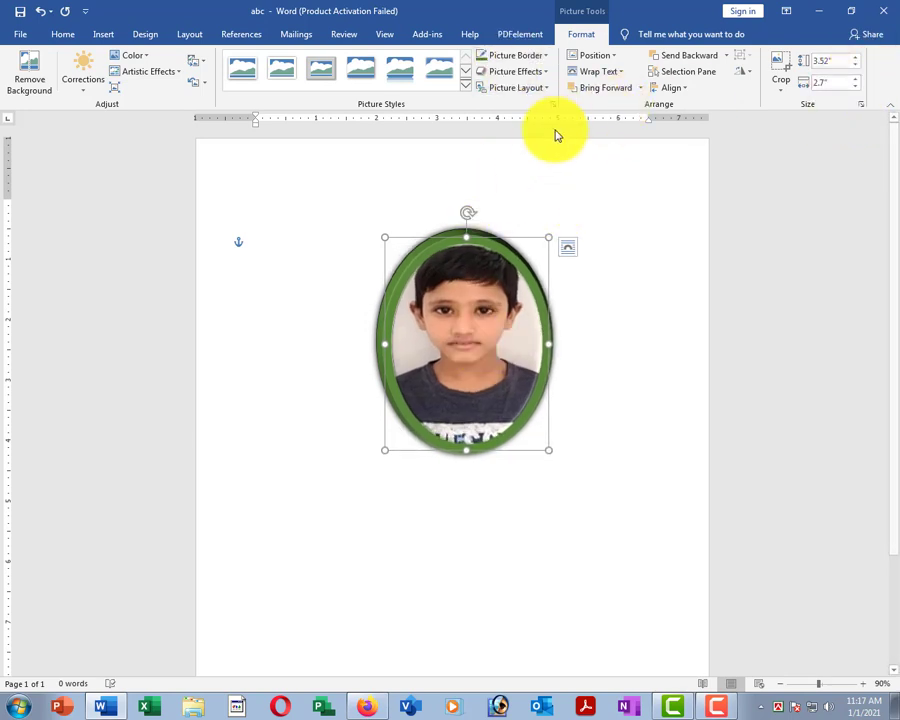
# Apply a bevel picture effect and shift the photo slightly left.
pyautogui.click(547, 72)
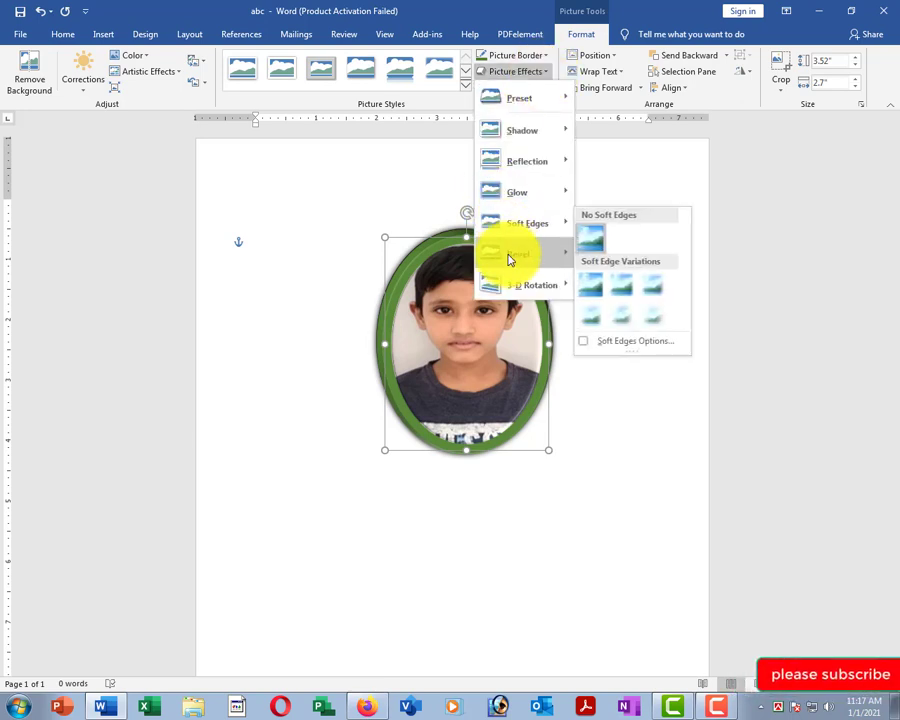
pyautogui.moveTo(516, 263)
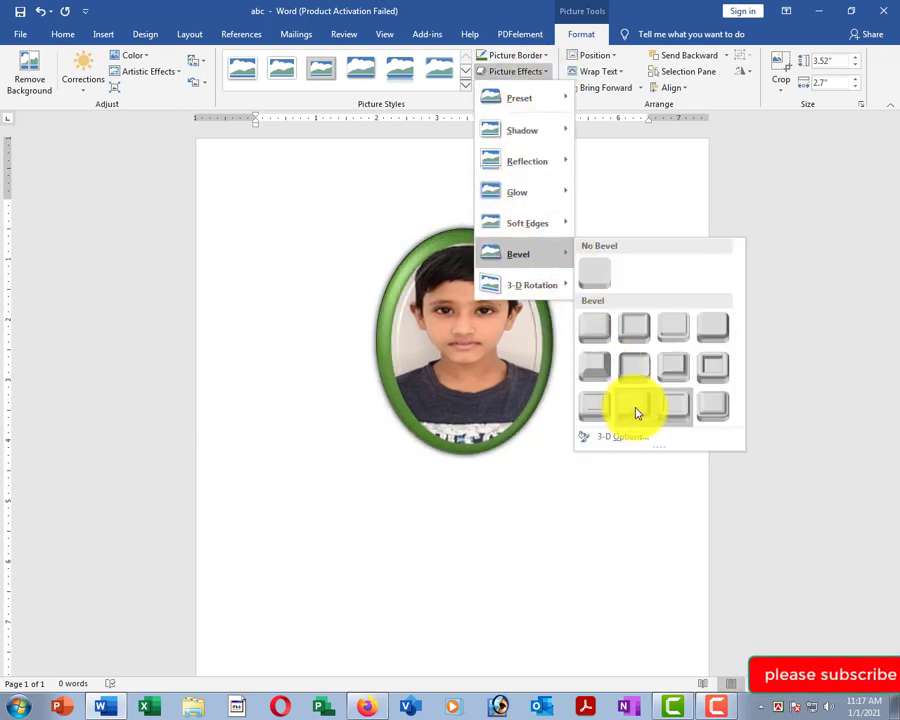
pyautogui.click(677, 417)
pyautogui.click(522, 74)
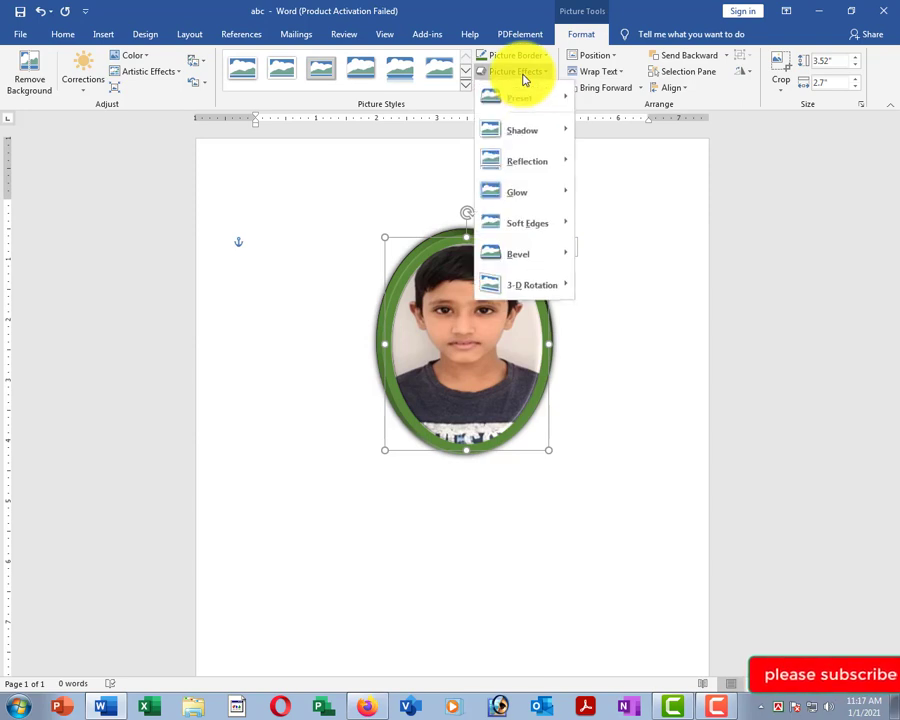
pyautogui.click(393, 234)
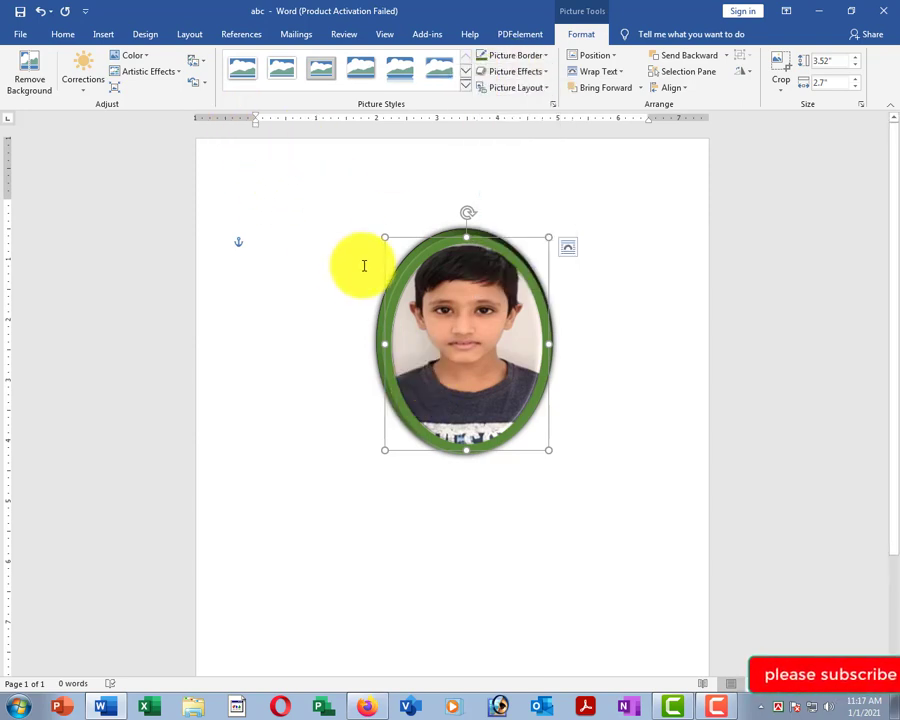
pyautogui.moveTo(414, 265); pyautogui.dragTo(372, 271)
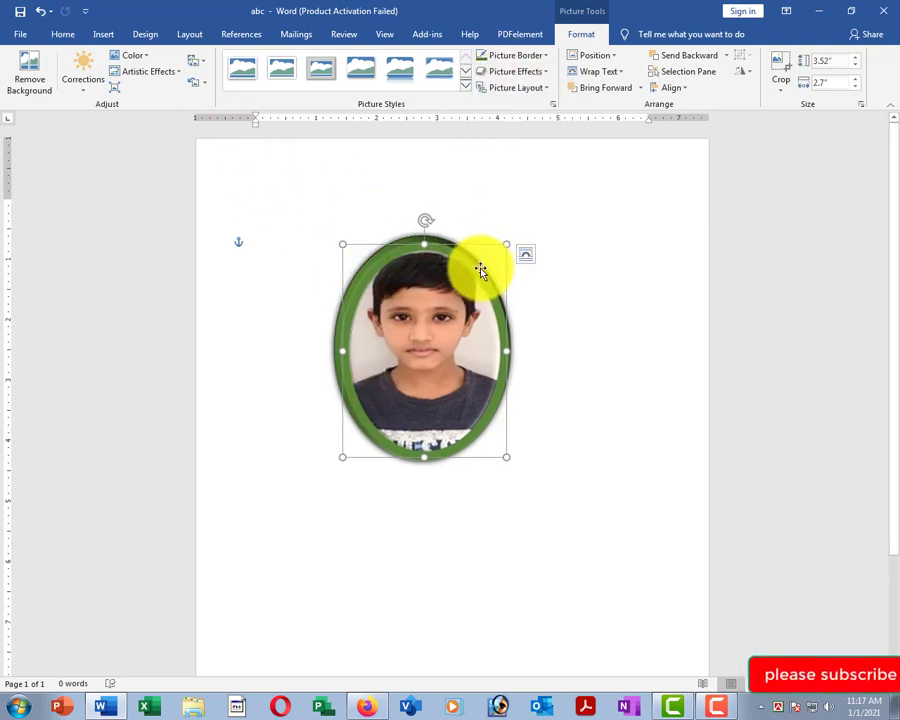
# Delete the oval photo and draw a horizontal straight line across the page middle.
pyautogui.press('Delete')
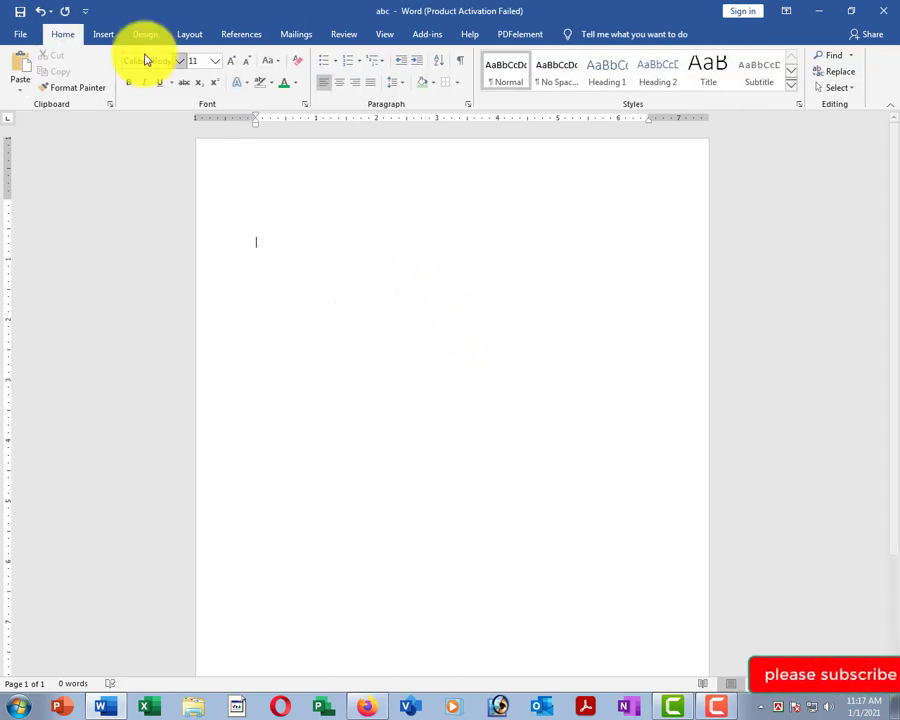
pyautogui.click(104, 38)
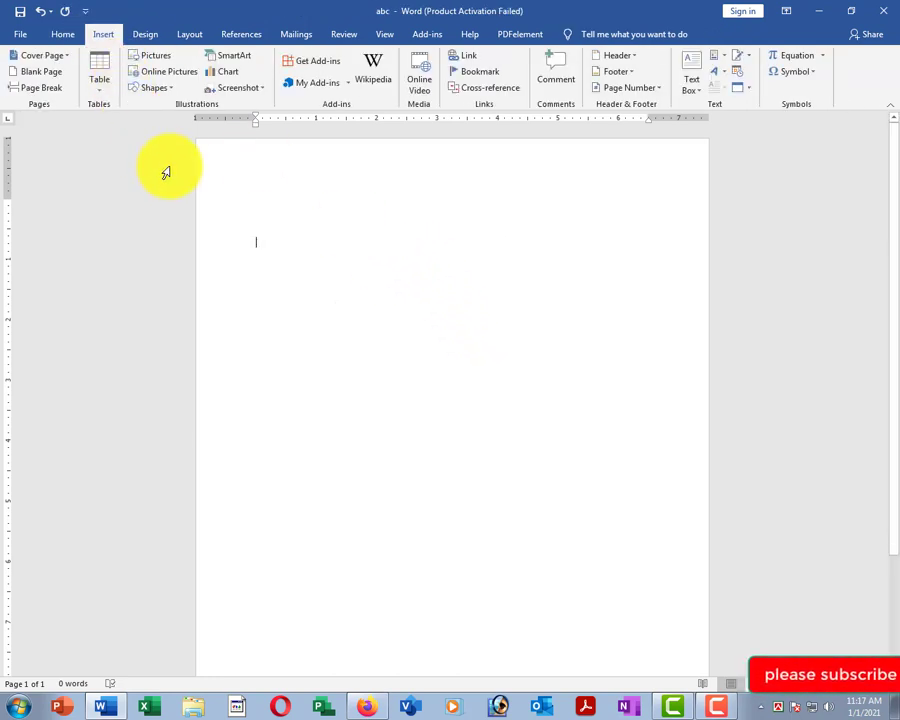
pyautogui.click(155, 89)
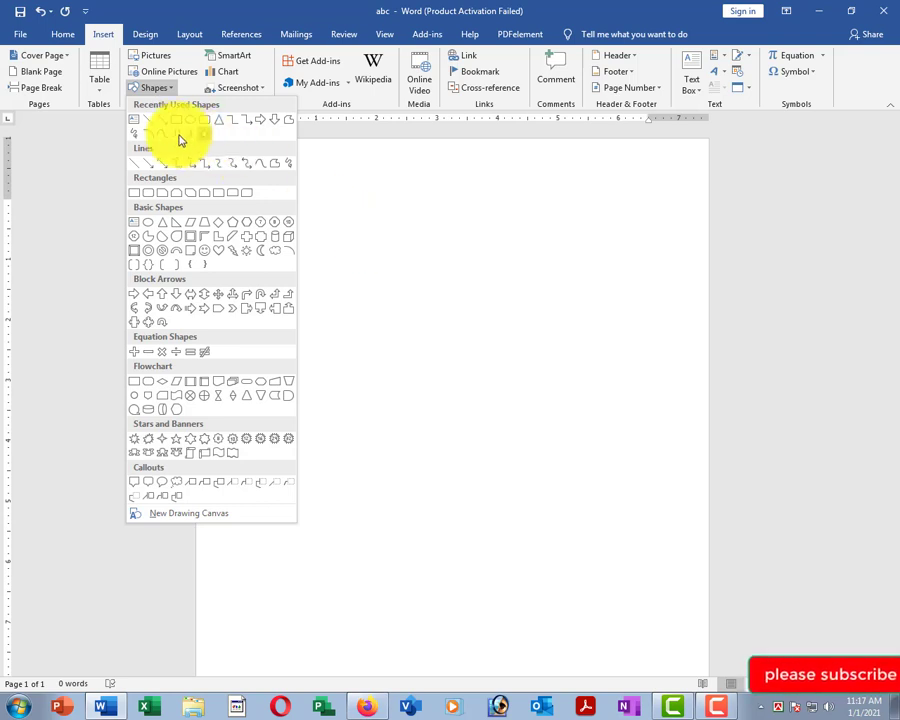
pyautogui.click(148, 122)
pyautogui.moveTo(344, 360); pyautogui.dragTo(549, 362)
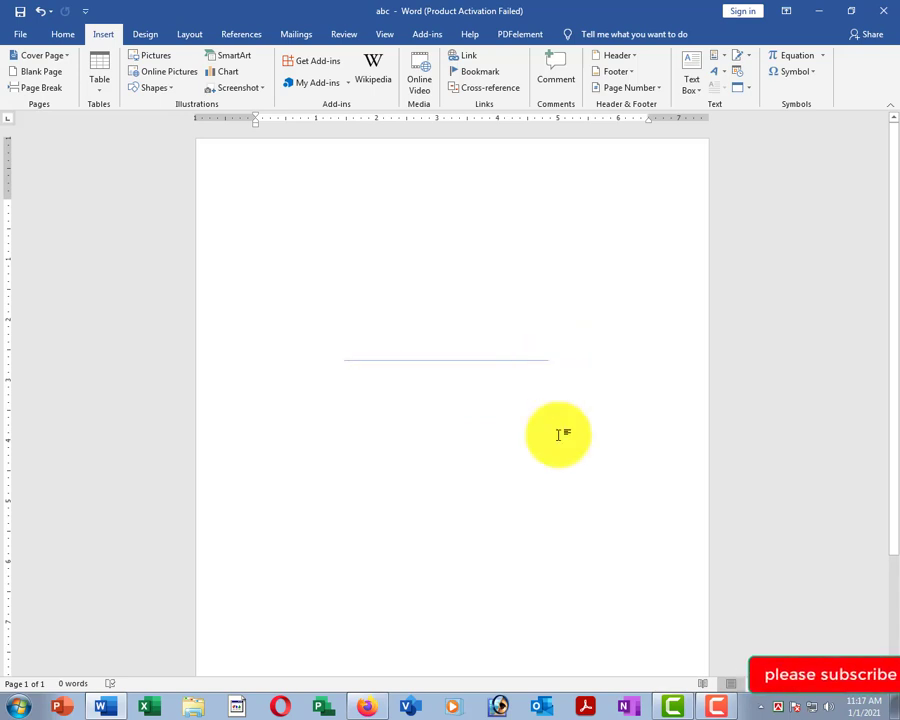
# Type 'sadfasdfjodj', move the line just above it, and shorten it to end past the word.
pyautogui.click(431, 321)
pyautogui.write('sadfasdfjo')
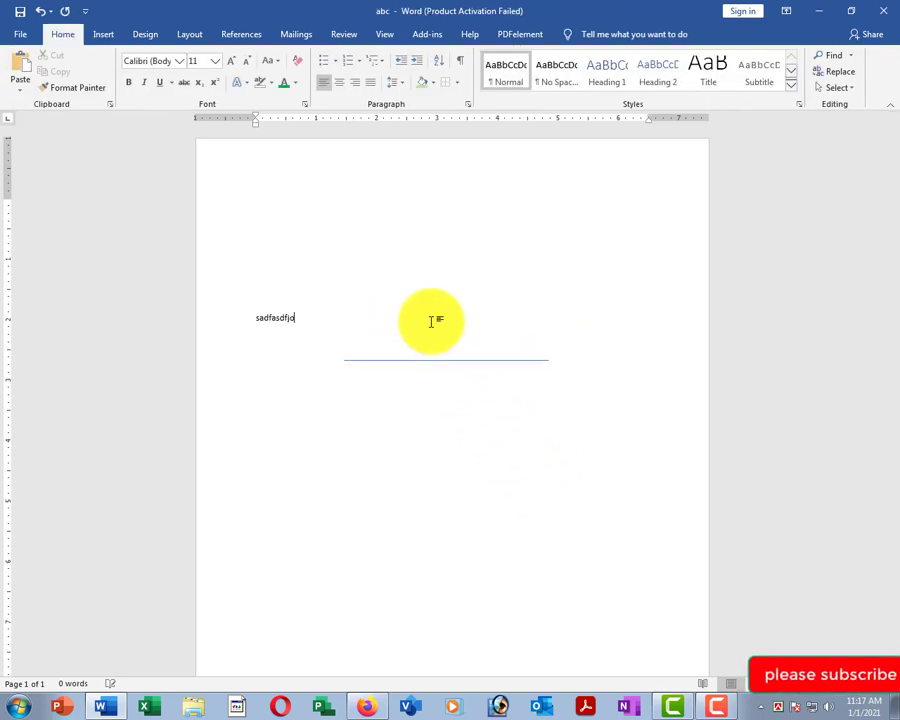
pyautogui.write('dj')
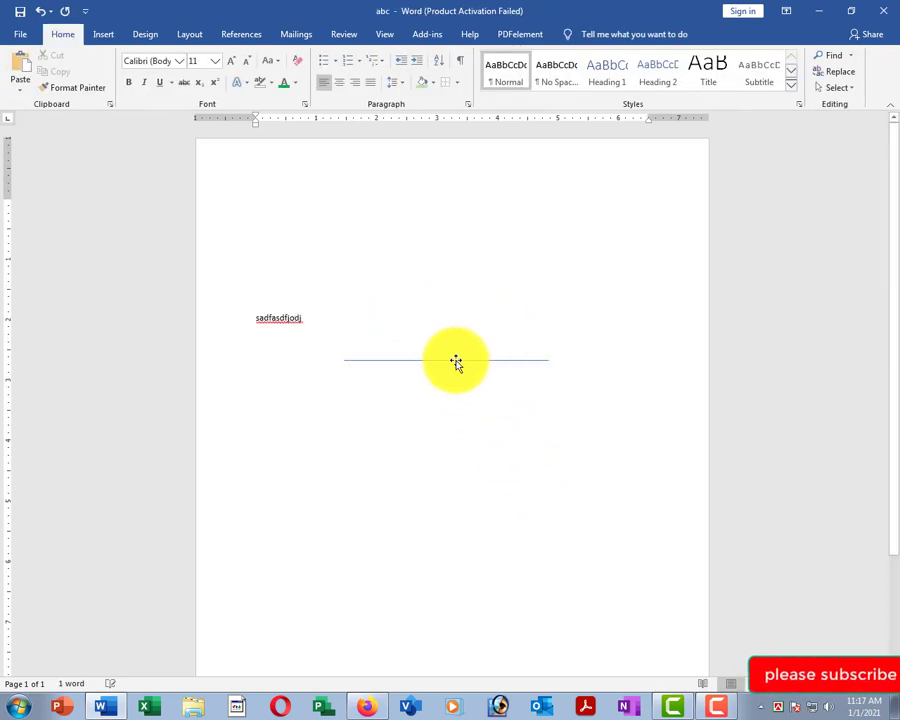
pyautogui.moveTo(455, 362)
pyautogui.mouseDown()
pyautogui.moveTo(370, 316)
pyautogui.moveTo(314, 304)
pyautogui.mouseUp()
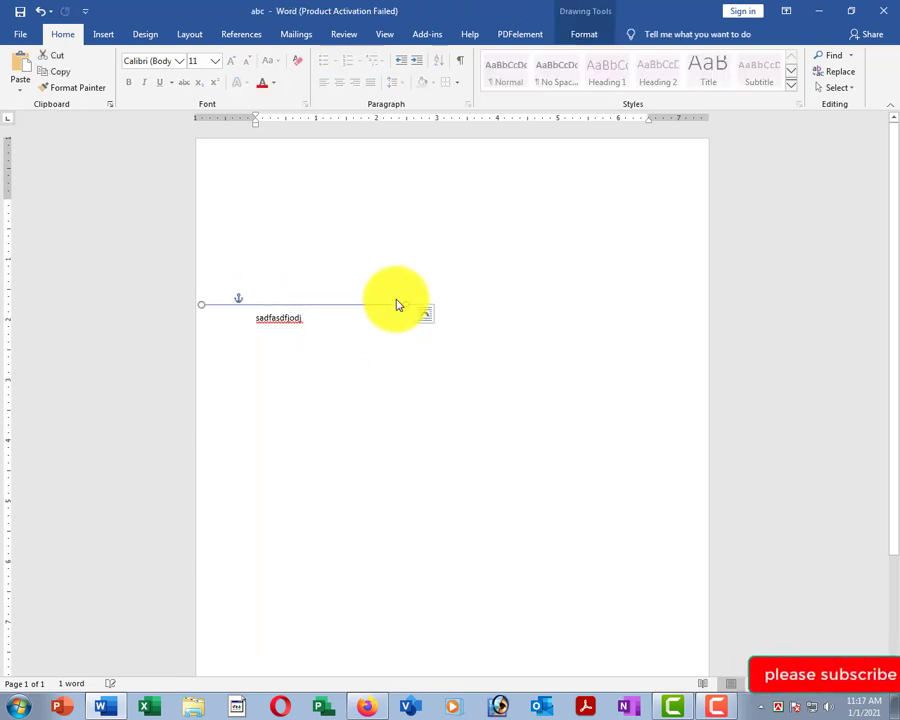
pyautogui.moveTo(400, 304); pyautogui.dragTo(316, 304)
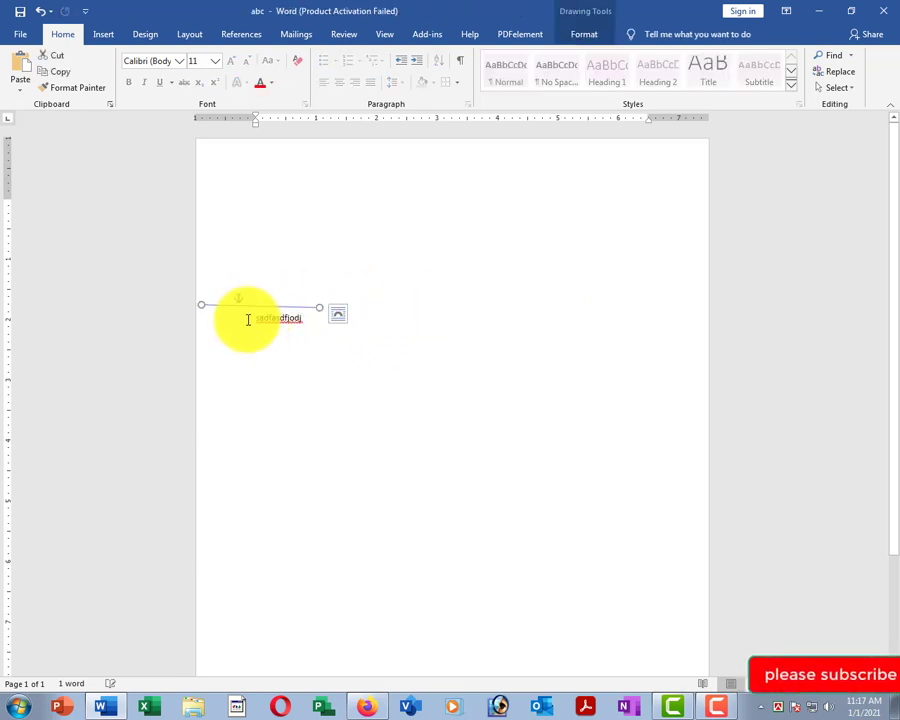
pyautogui.hotkey('ctrl', 'z')
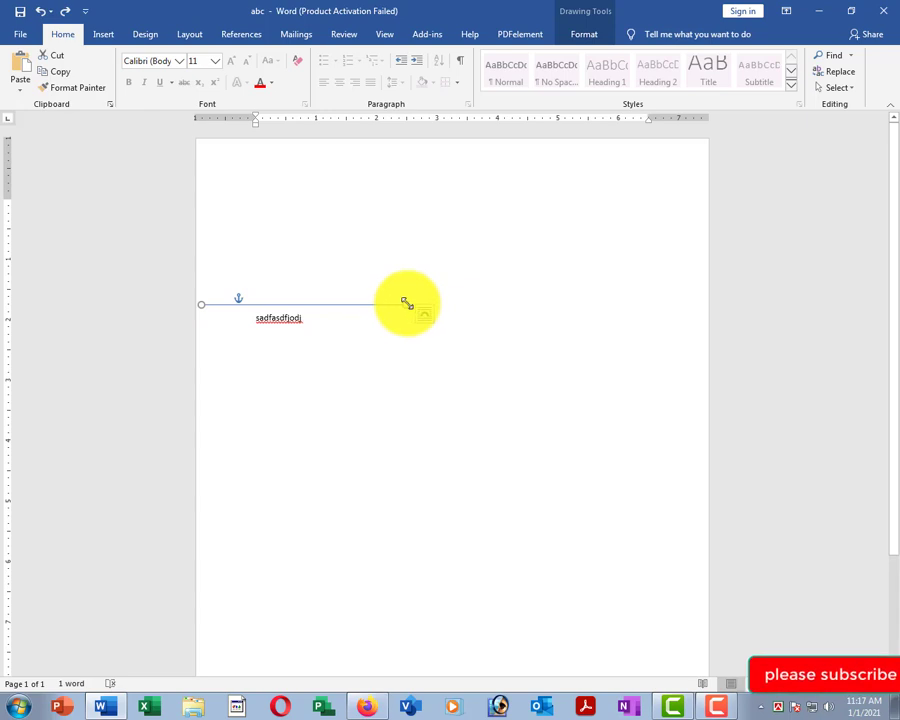
pyautogui.moveTo(407, 303); pyautogui.dragTo(331, 304)
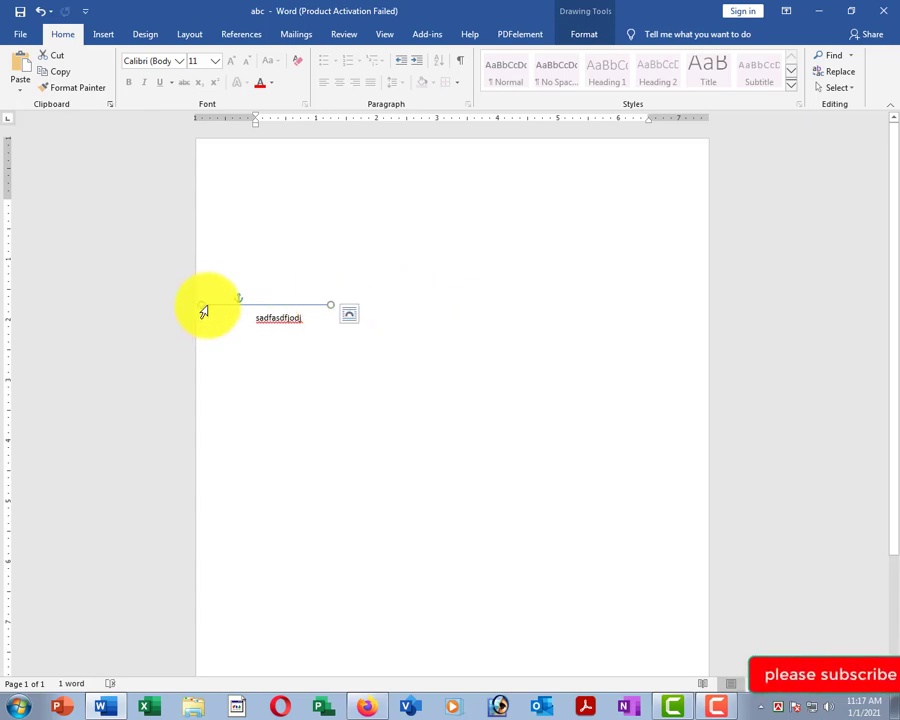
# Draw a striped right arrow in the upper right of the page.
pyautogui.click(554, 434)
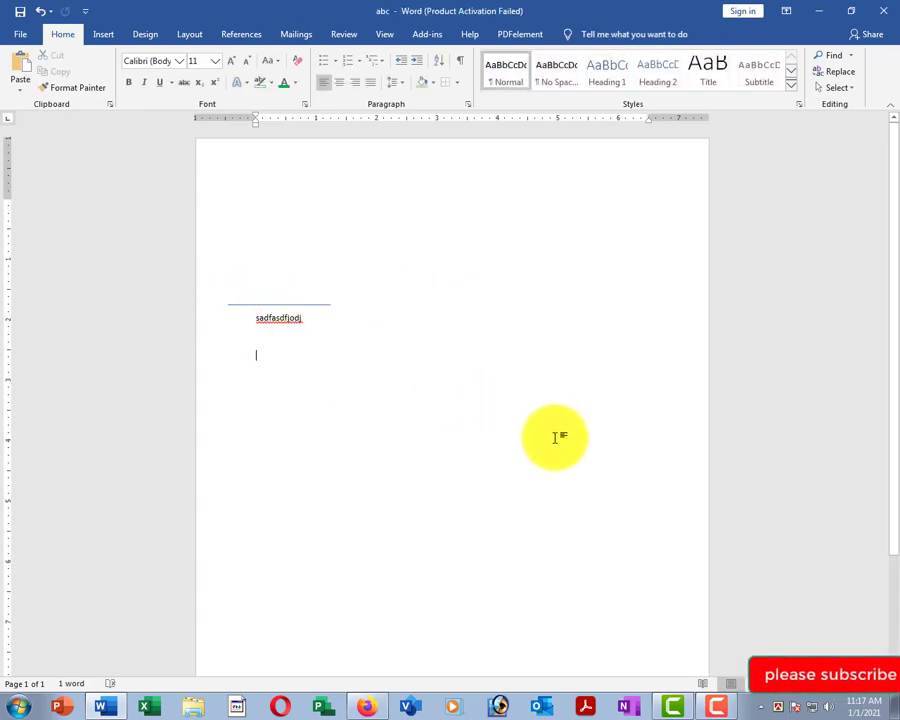
pyautogui.click(101, 34)
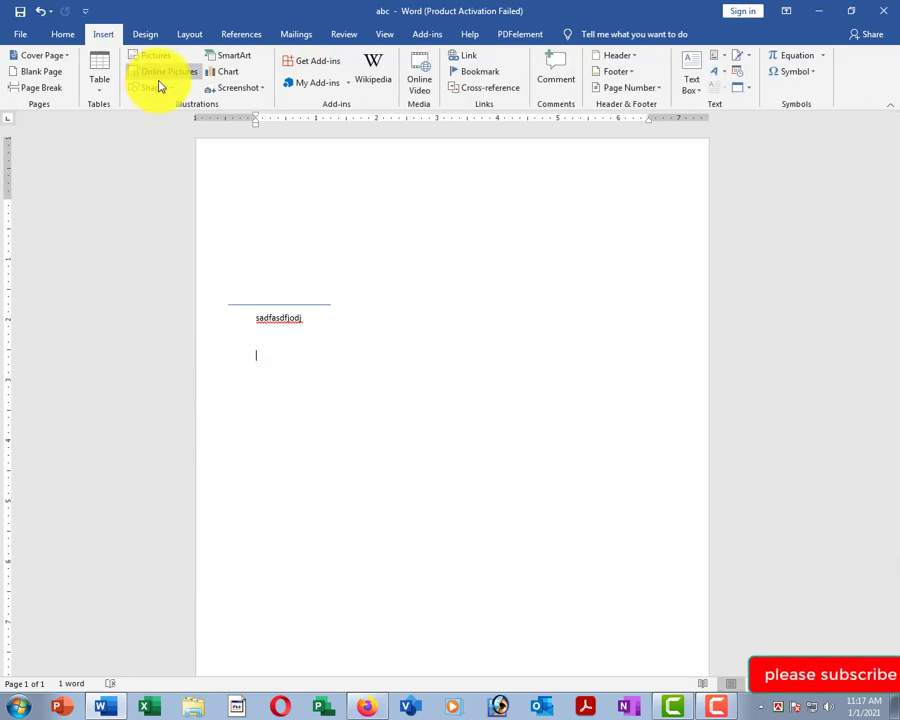
pyautogui.click(156, 89)
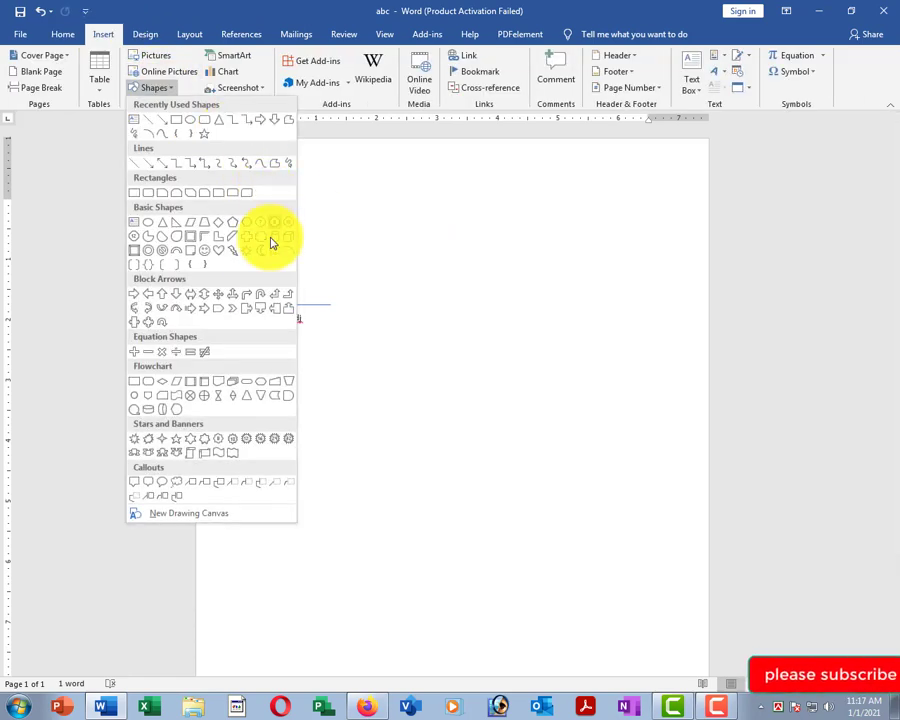
pyautogui.click(190, 314)
pyautogui.moveTo(480, 222); pyautogui.dragTo(647, 300)
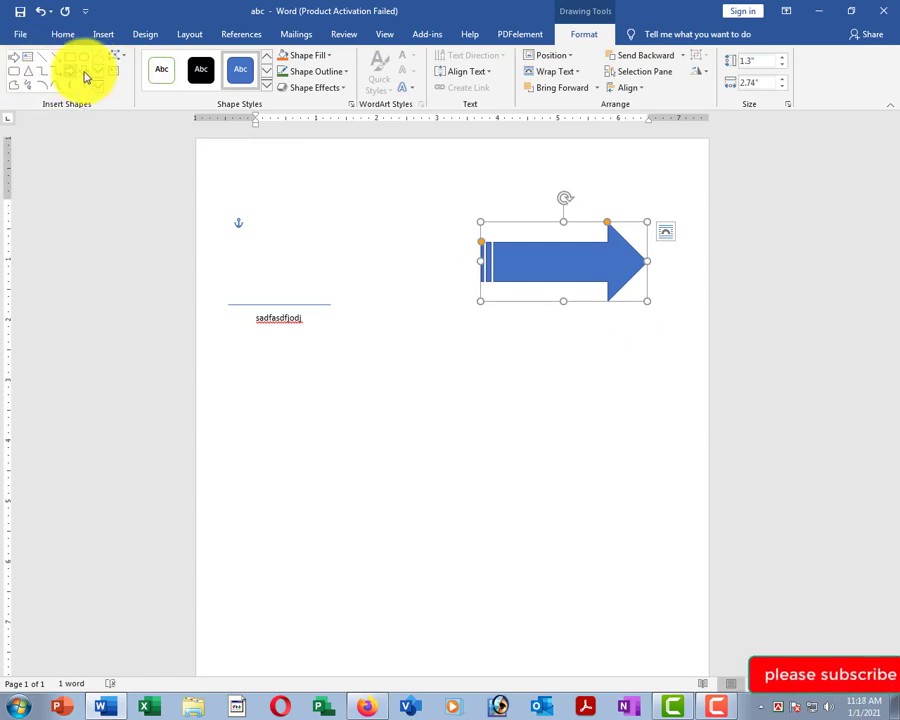
pyautogui.click(518, 426)
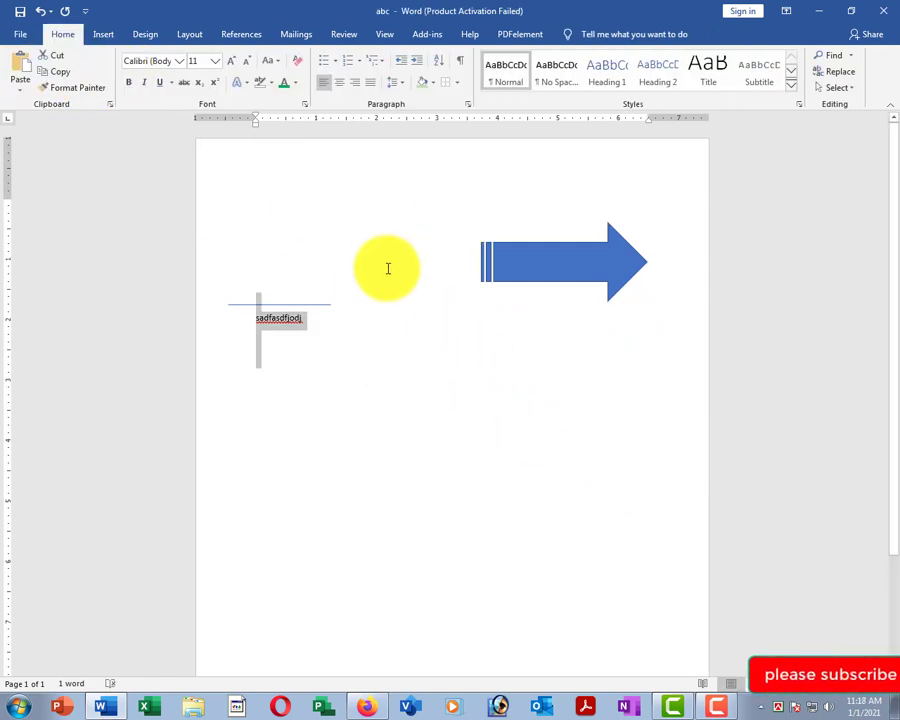
# Draw a circle below the text with a light orange fill and a blue outline.
pyautogui.click(104, 35)
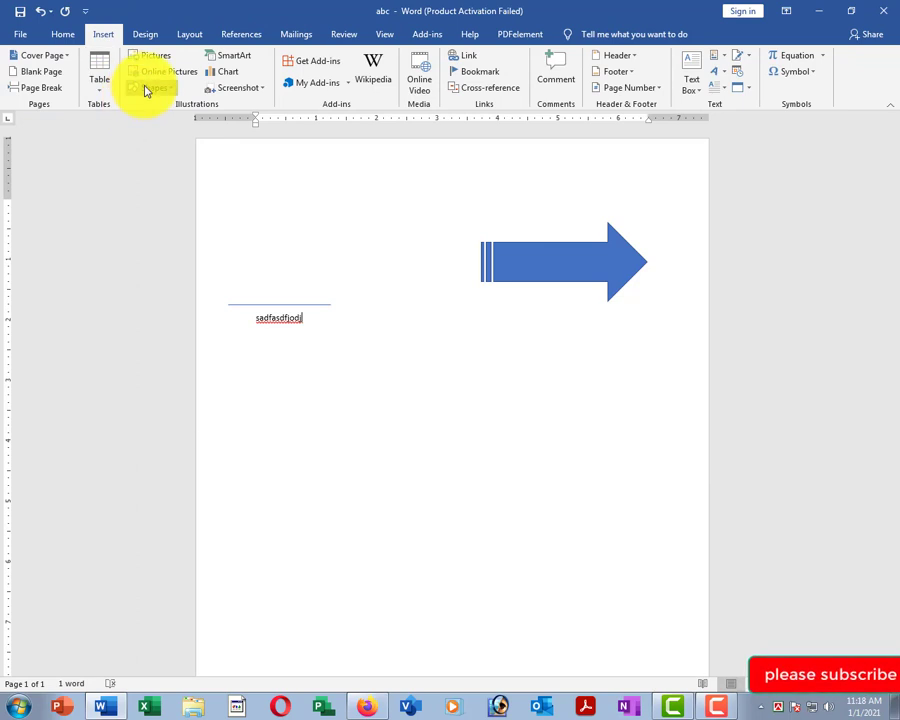
pyautogui.click(146, 88)
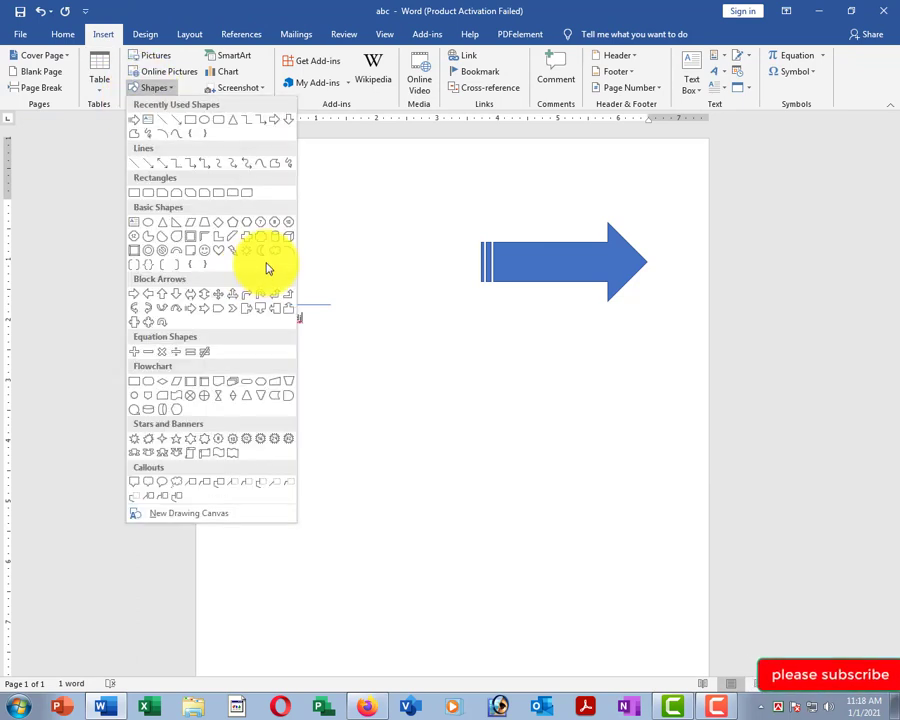
pyautogui.click(203, 125)
pyautogui.moveTo(401, 373); pyautogui.dragTo(591, 566)
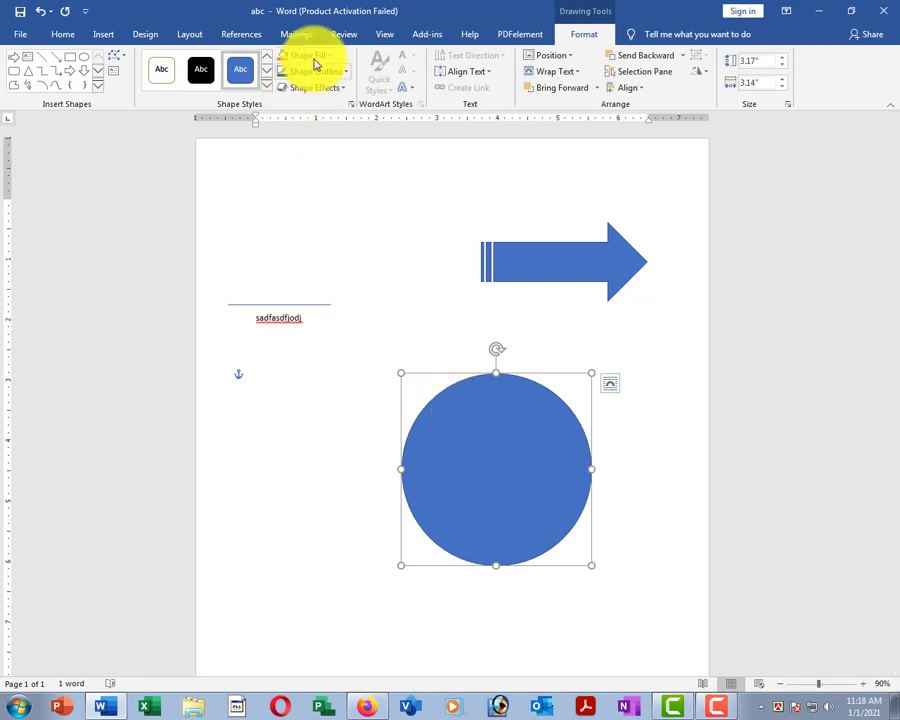
pyautogui.click(316, 57)
pyautogui.click(337, 90)
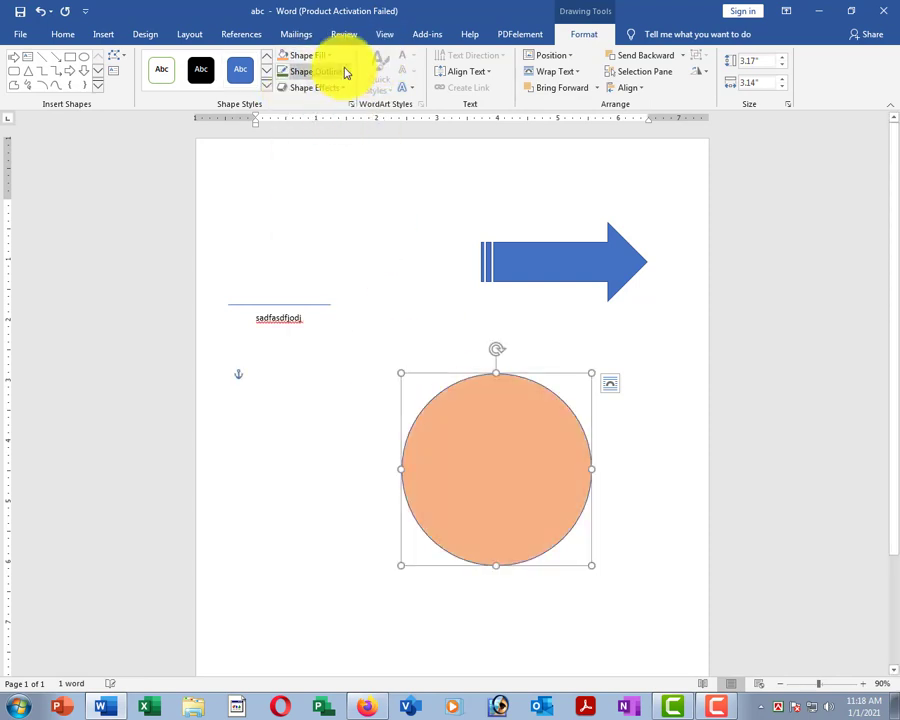
pyautogui.click(345, 73)
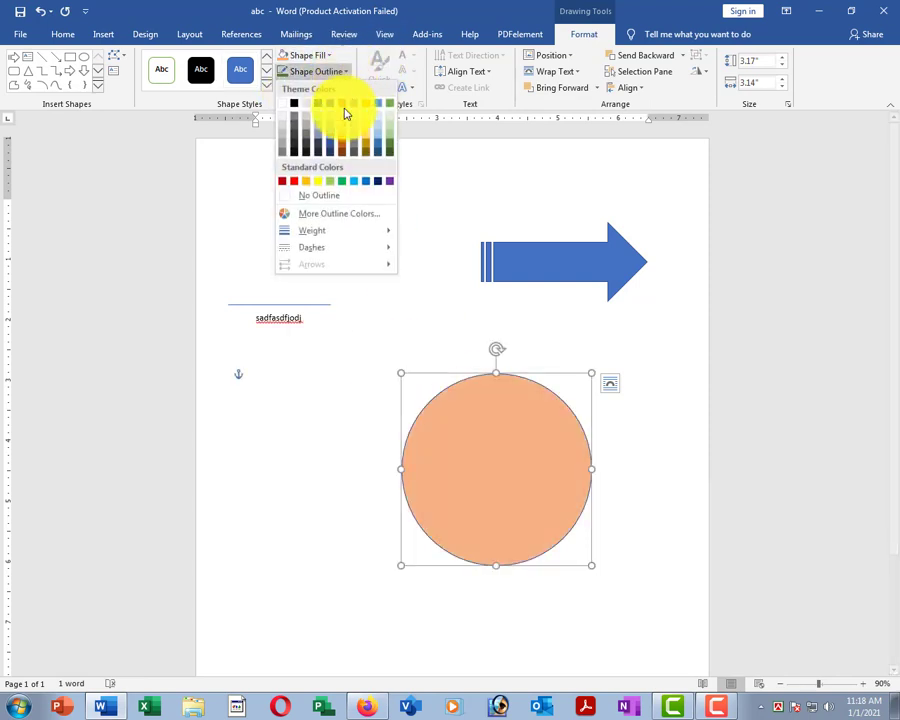
pyautogui.click(364, 186)
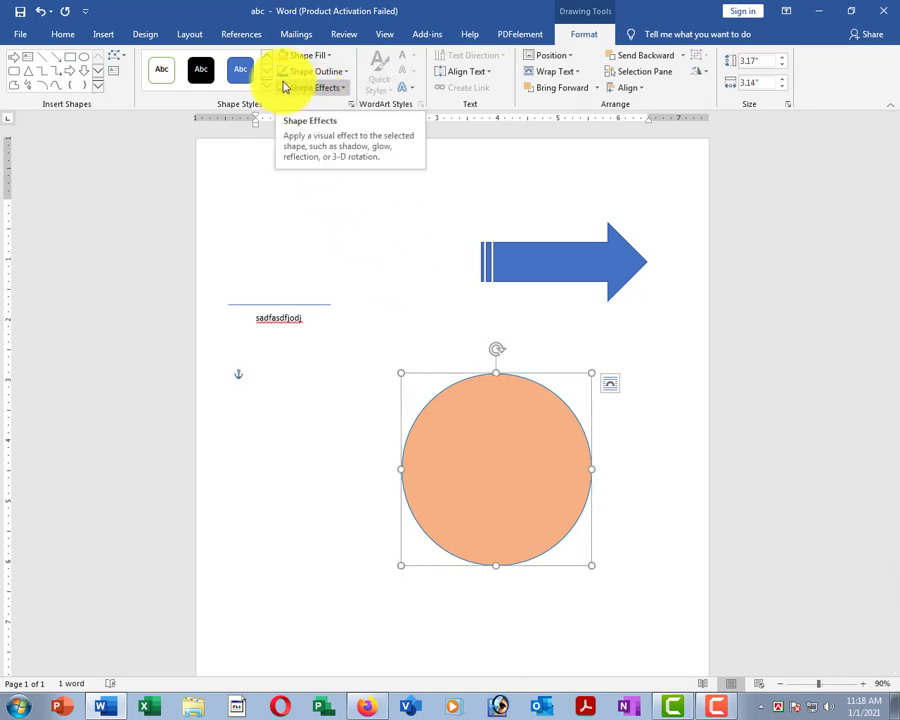
# Give the circle a thicker outline and a bevel effect, then reposition it.
pyautogui.click(312, 73)
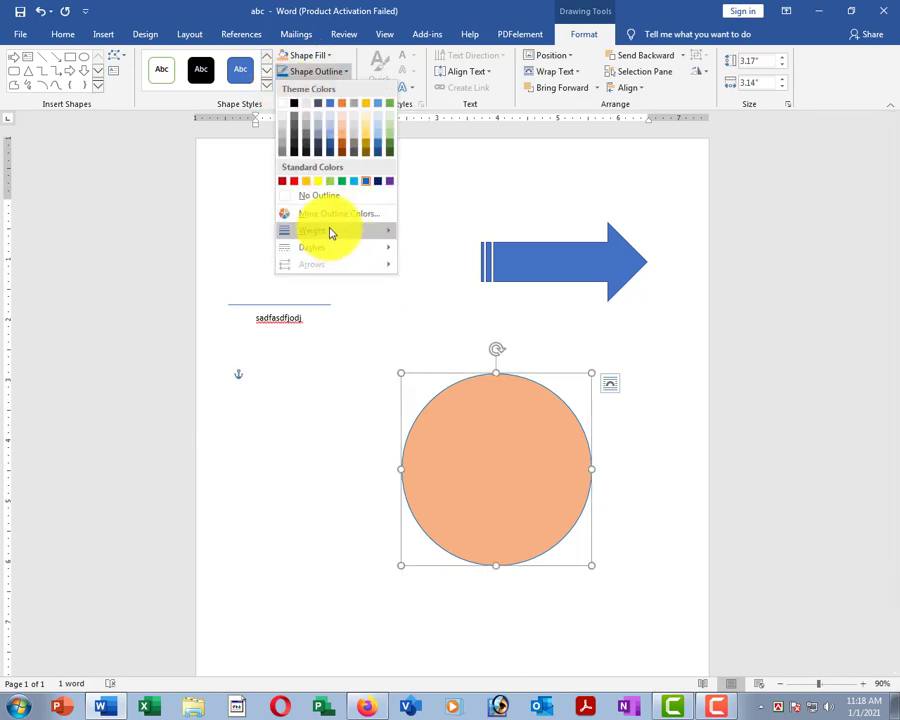
pyautogui.moveTo(330, 230)
pyautogui.click(438, 342)
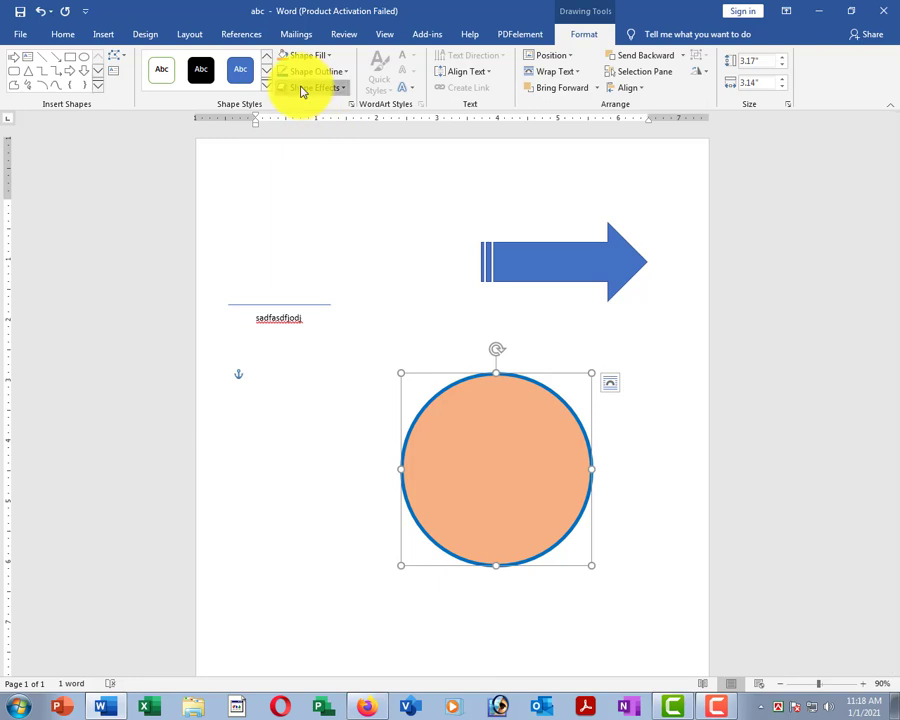
pyautogui.click(302, 88)
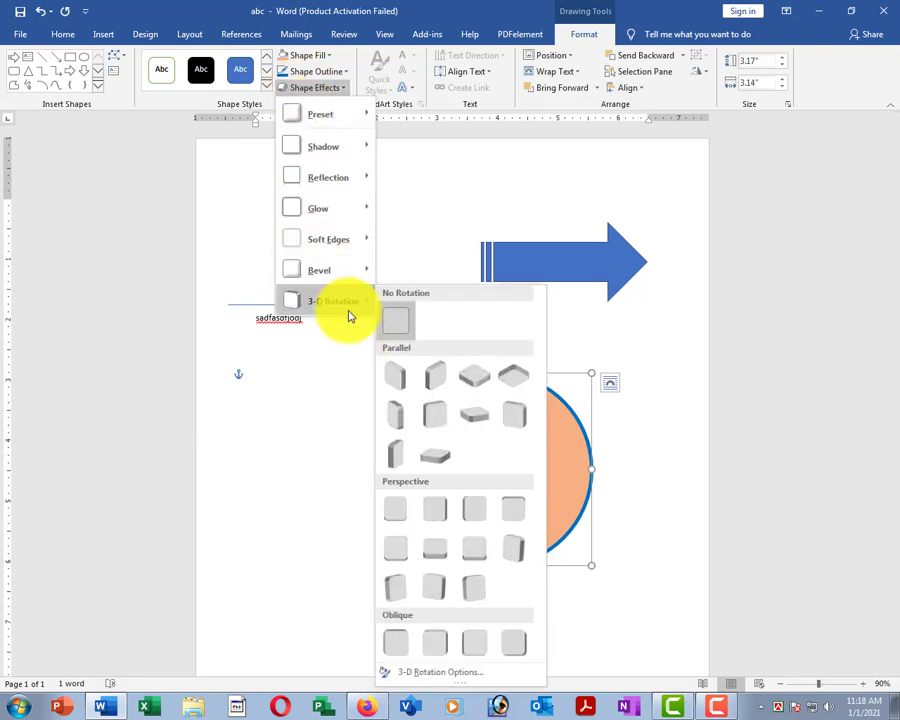
pyautogui.moveTo(323, 280)
pyautogui.click(435, 388)
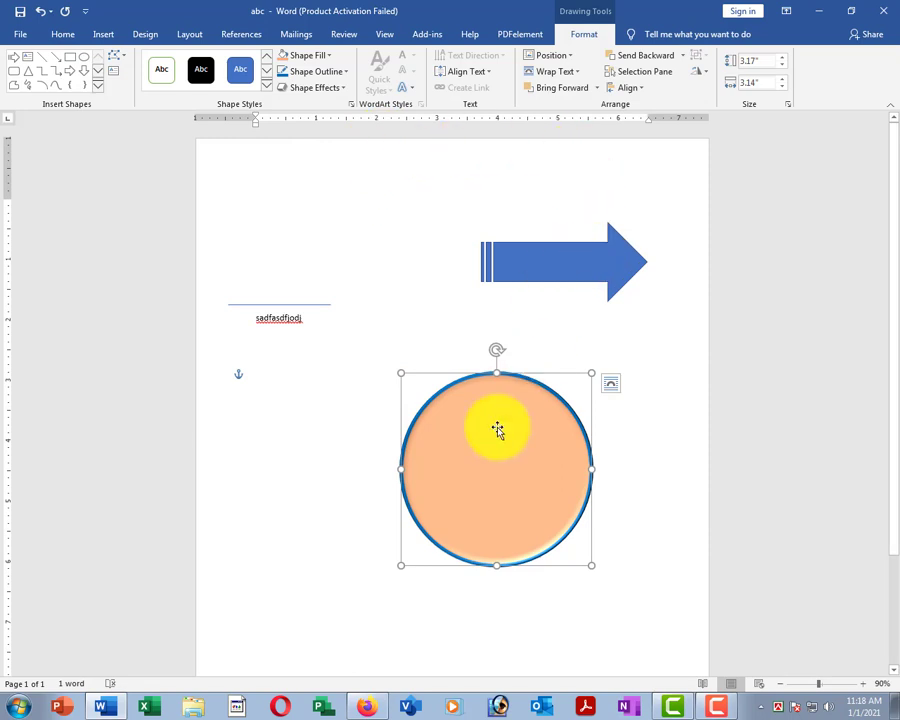
pyautogui.moveTo(480, 431); pyautogui.dragTo(348, 461)
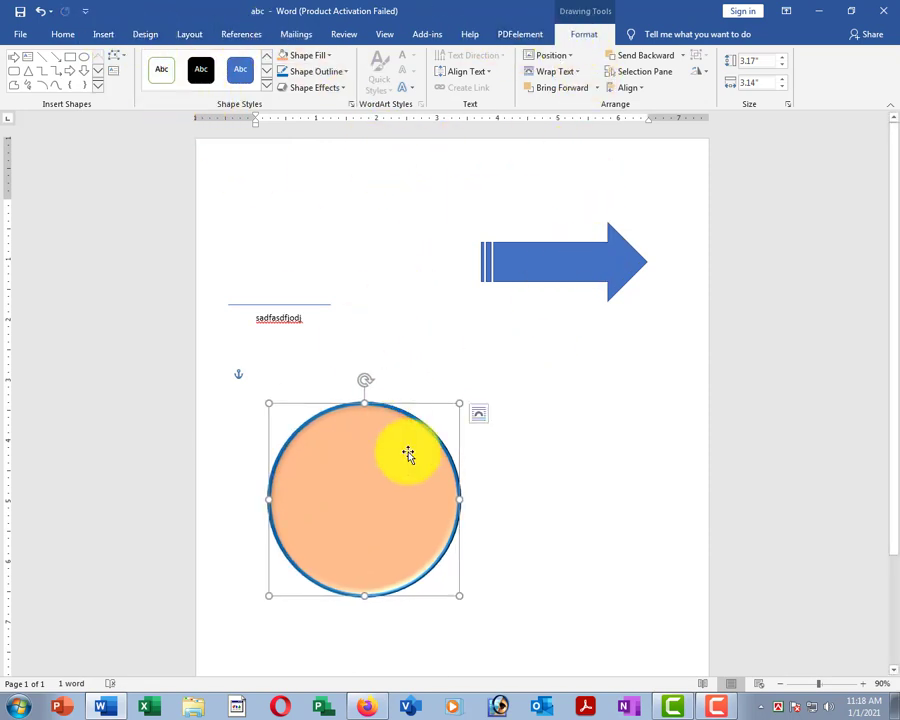
pyautogui.moveTo(404, 452); pyautogui.dragTo(432, 434)
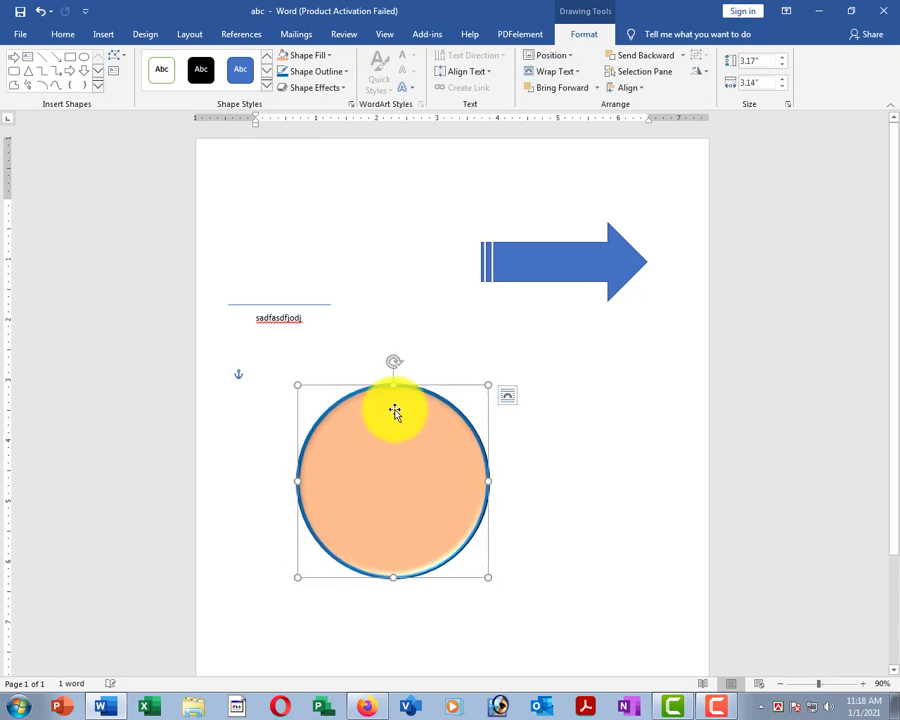
pyautogui.click(567, 260)
# Add the text 'sdkfjalsdjfalsfj' inside the blue arrow.
pyautogui.rightClick(546, 263)
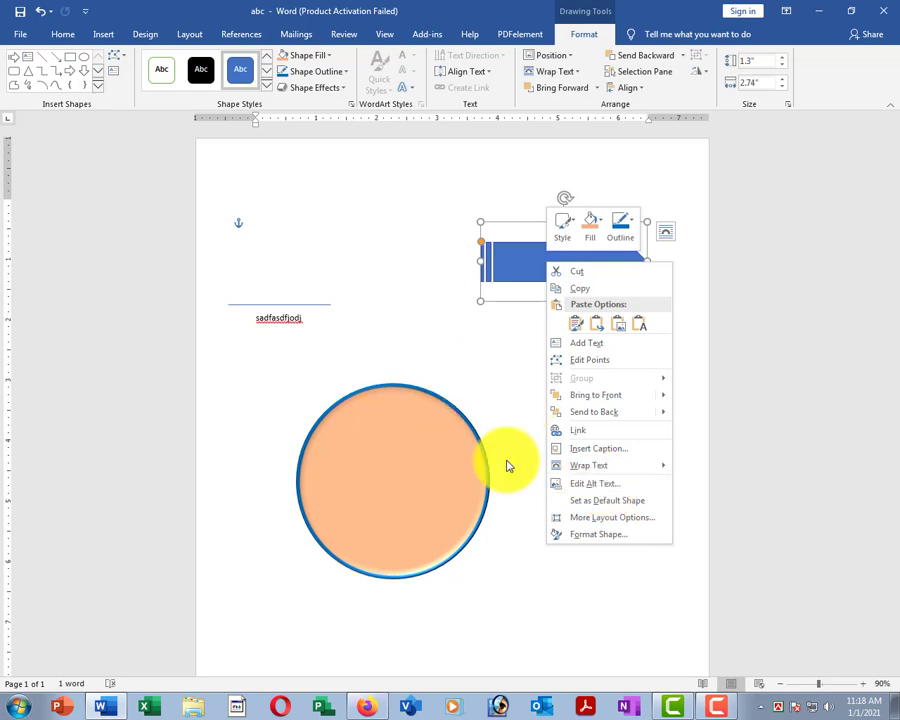
pyautogui.moveTo(608, 467)
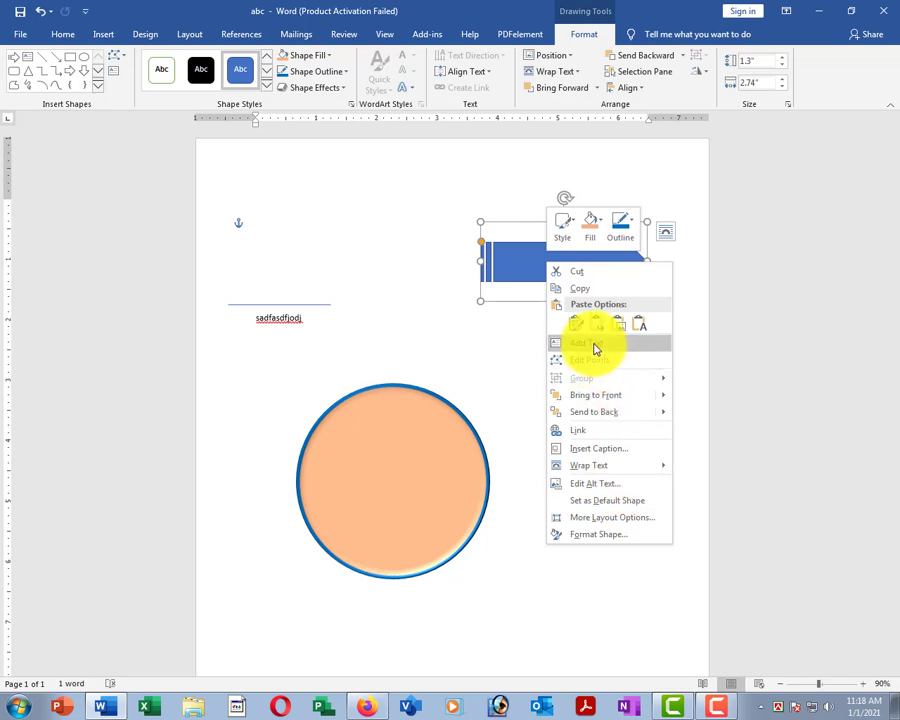
pyautogui.click(593, 345)
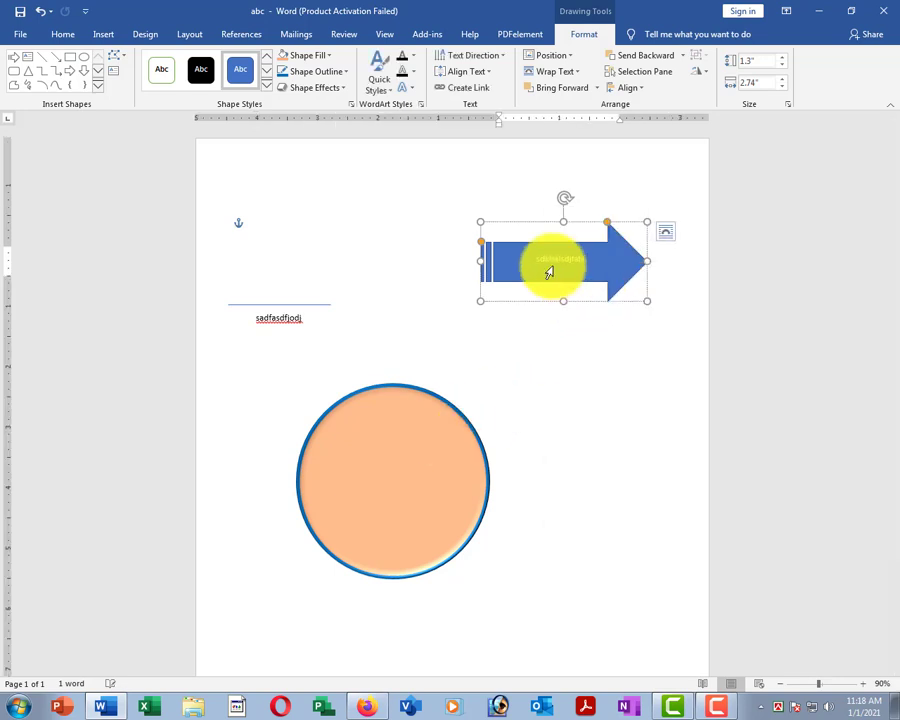
pyautogui.click(535, 232)
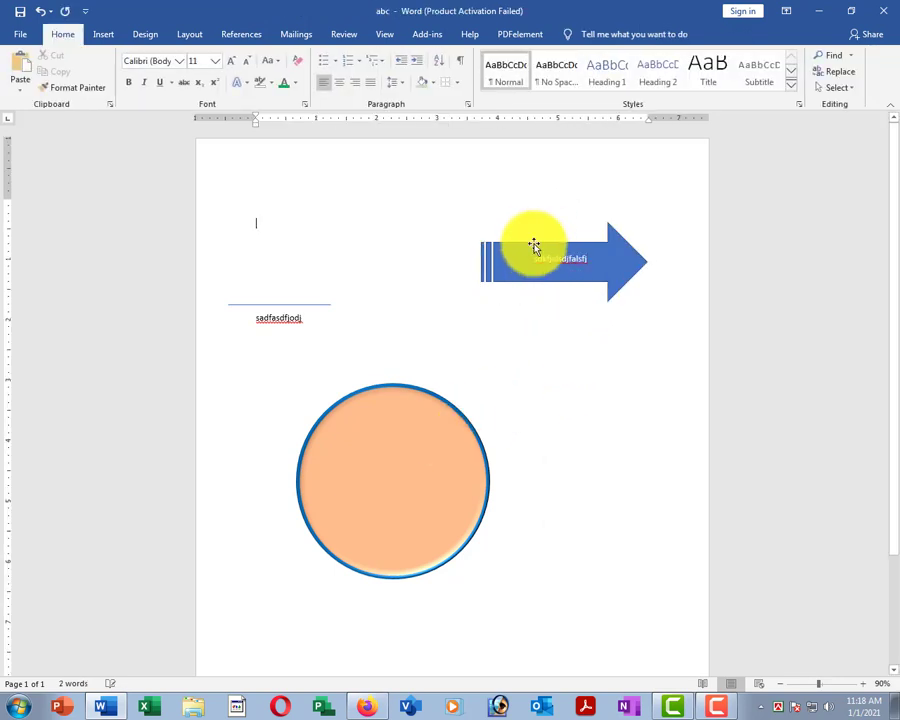
# Move the arrow up and left, nearer the page's top centre.
pyautogui.click(535, 247)
pyautogui.moveTo(524, 222); pyautogui.dragTo(418, 204)
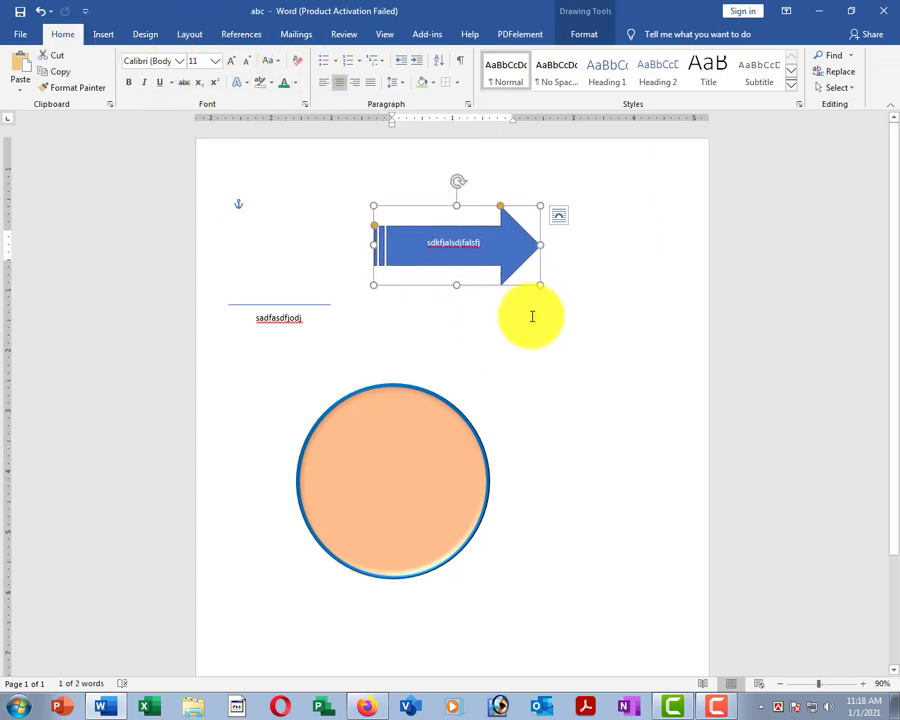
pyautogui.click(103, 35)
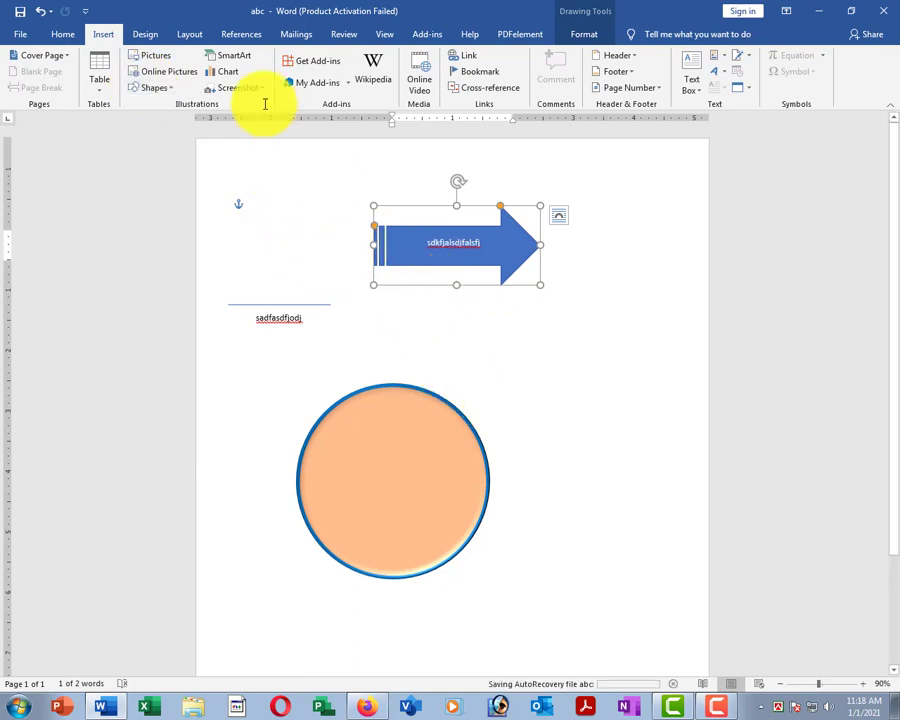
pyautogui.click(467, 357)
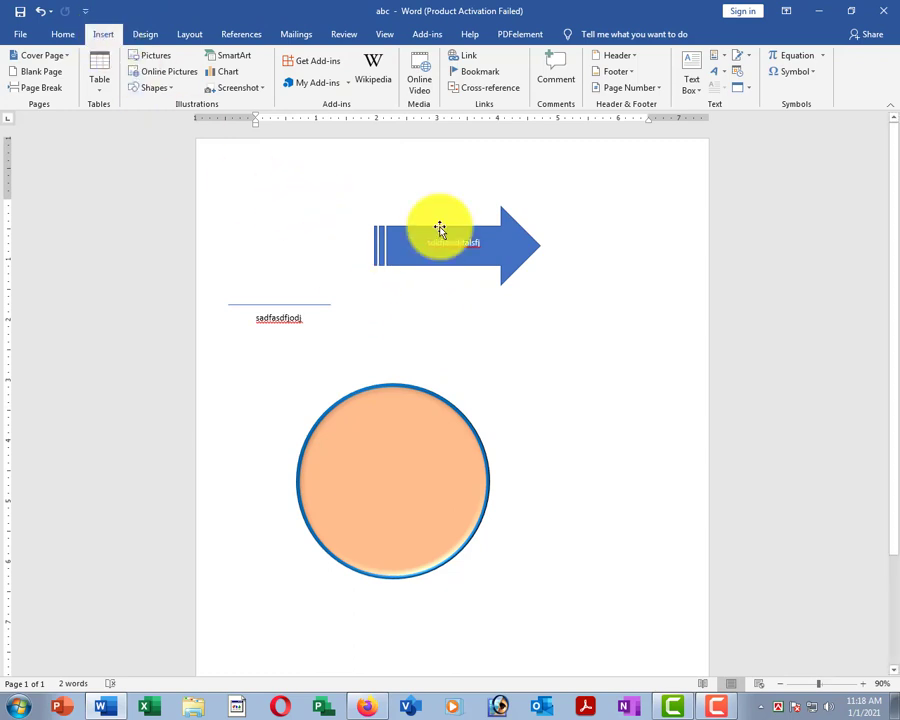
# Delete the orange circle shape.
pyautogui.click(535, 236)
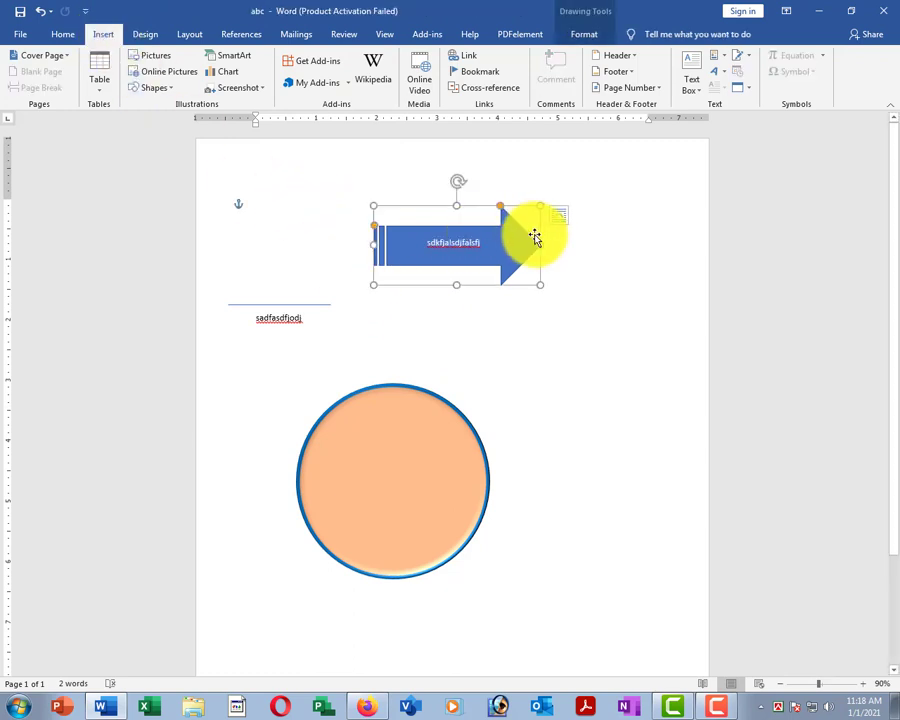
pyautogui.click(346, 398)
pyautogui.press('Delete')
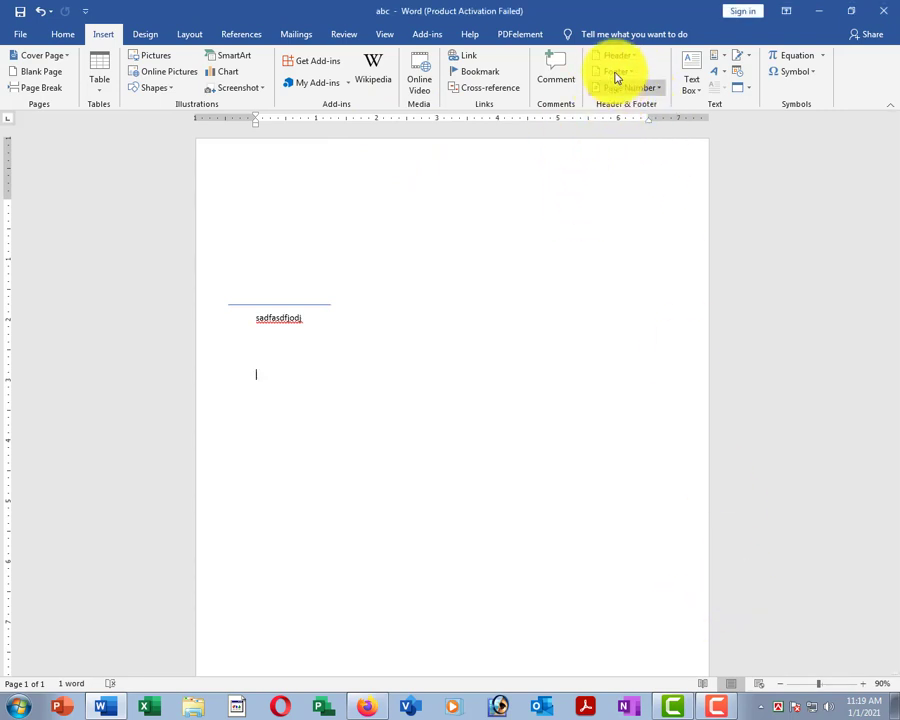
# Delete the 'sadfasdfjodj' text line and the empty paragraphs.
pyautogui.scroll(-1, 618, 105)
pyautogui.scroll(2, 548, 220)
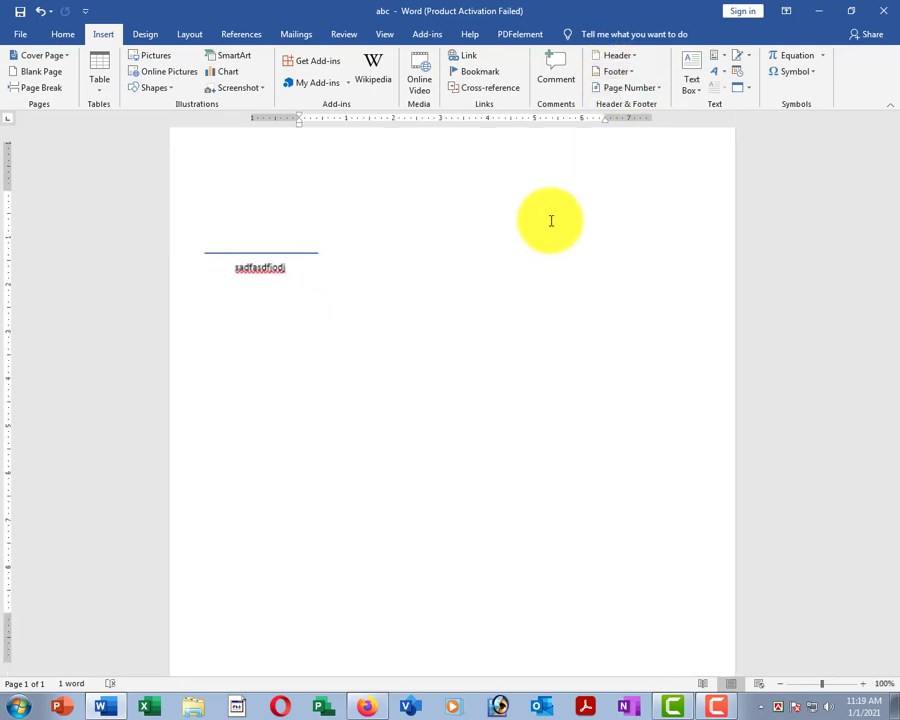
pyautogui.moveTo(226, 226); pyautogui.dragTo(318, 408)
pyautogui.press('Delete')
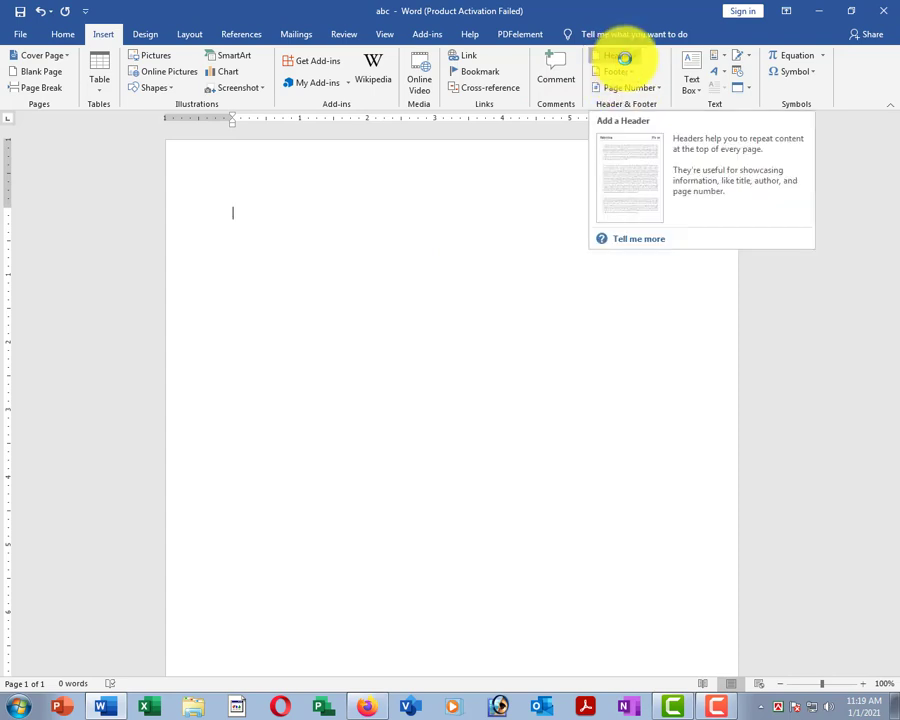
# Insert a blank header reading 'Newtechit' in 18 pt bold, then close header editing.
pyautogui.click(622, 57)
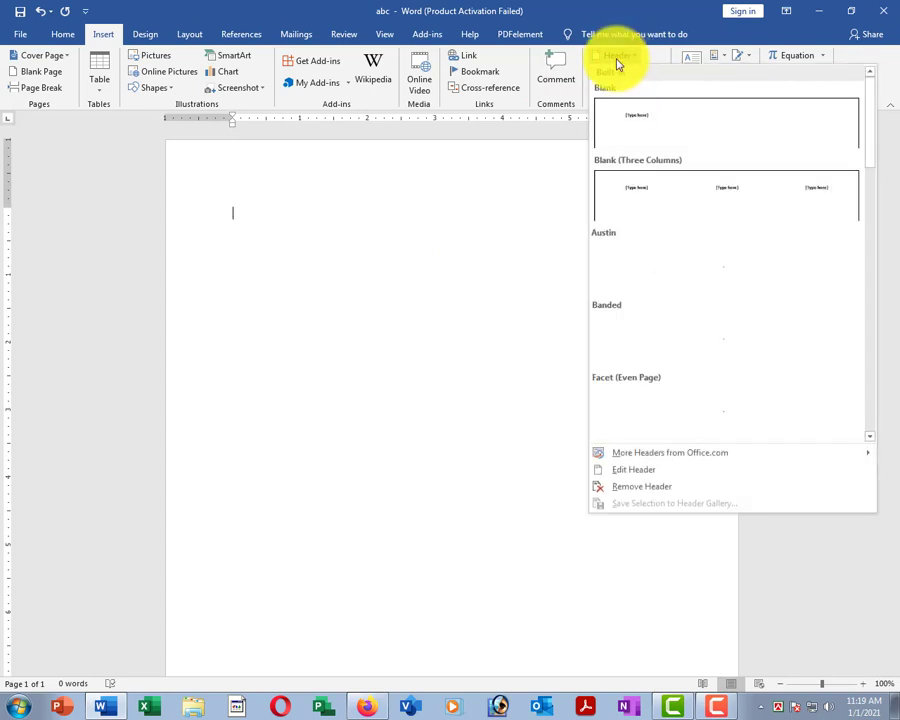
pyautogui.click(674, 117)
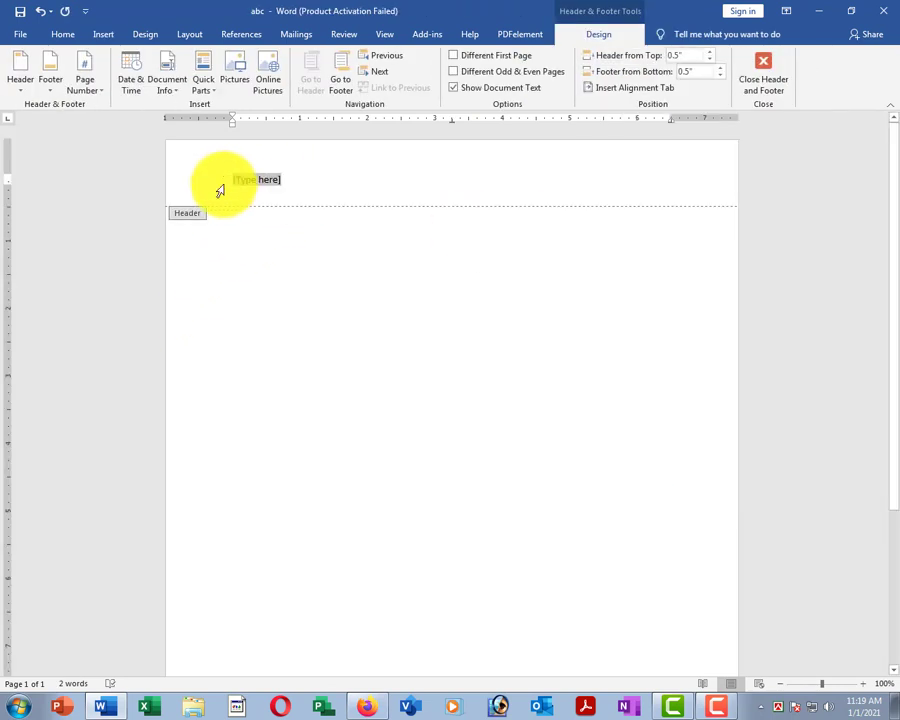
pyautogui.write('Newtechit')
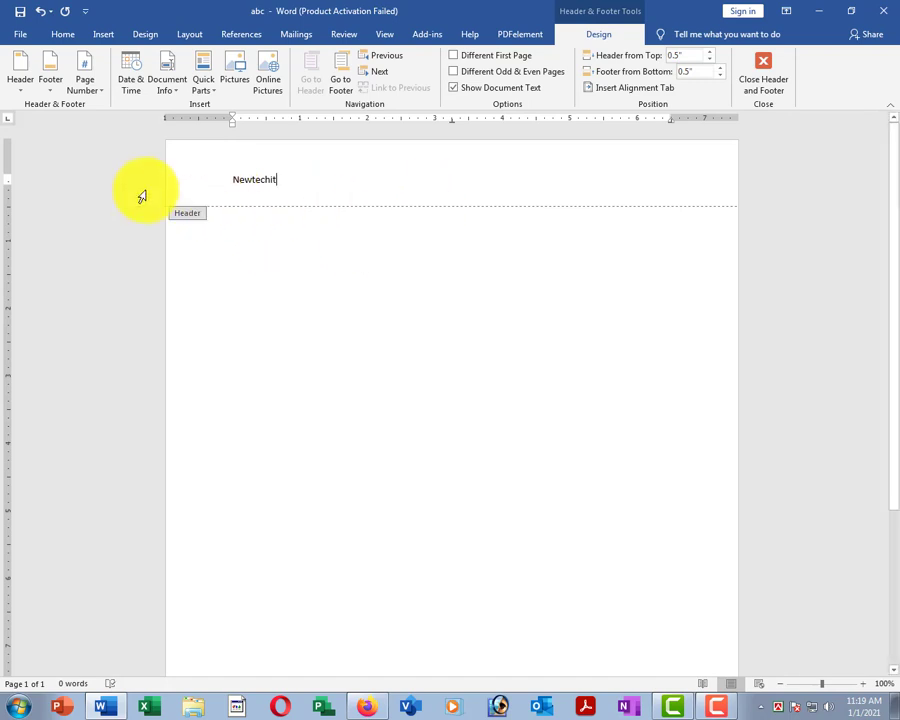
pyautogui.click(142, 196)
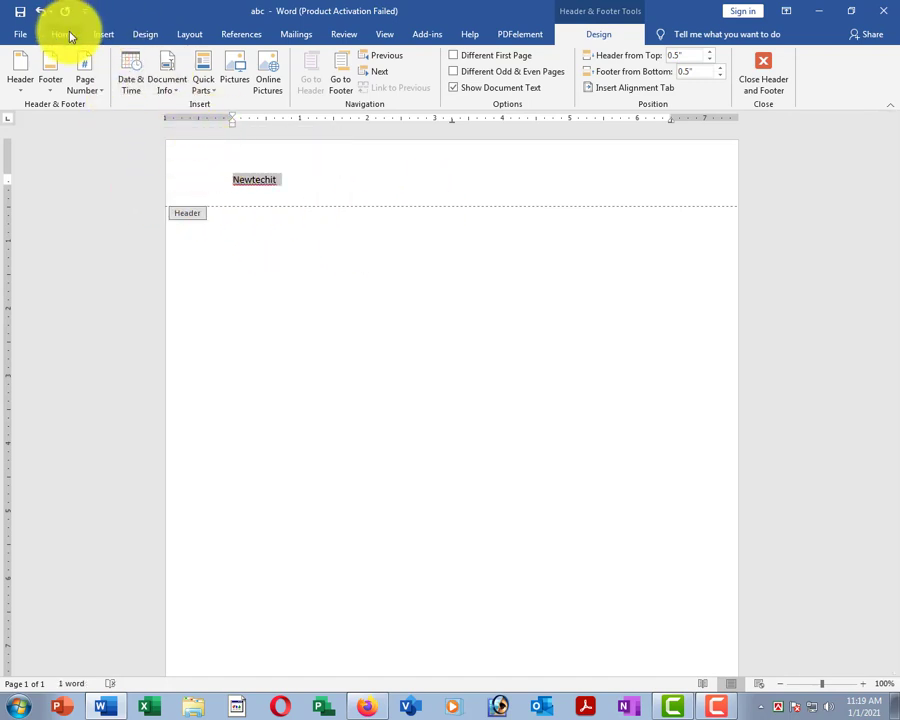
pyautogui.click(62, 34)
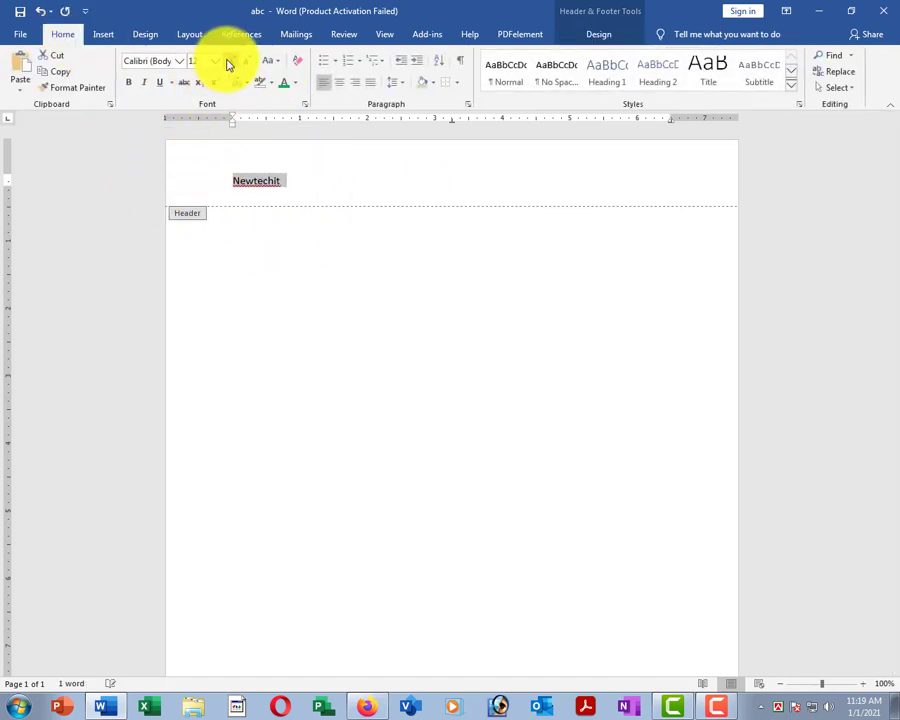
pyautogui.click(230, 62)
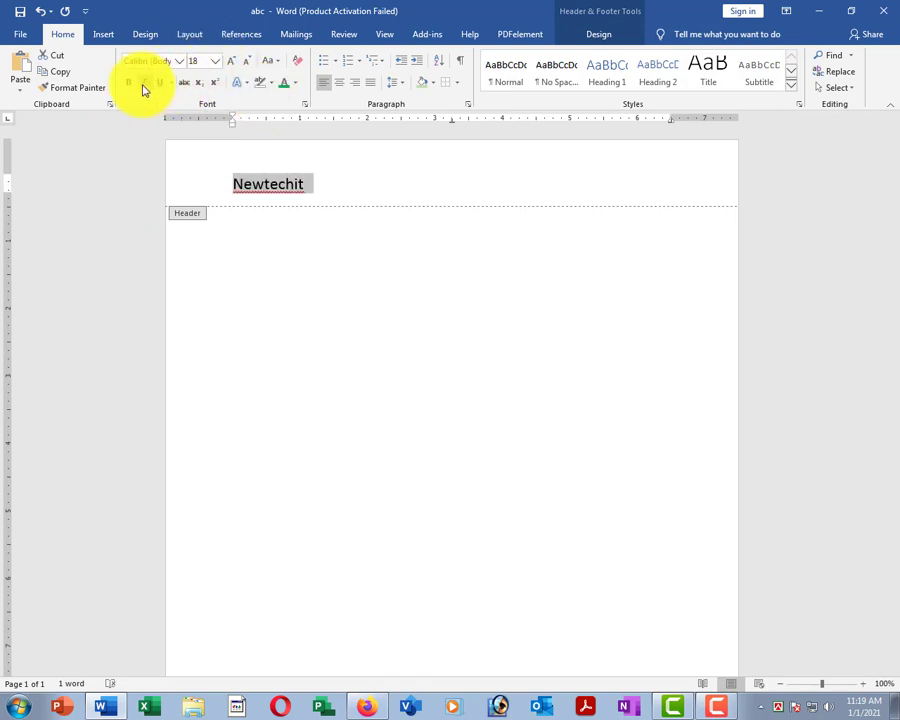
pyautogui.click(294, 83)
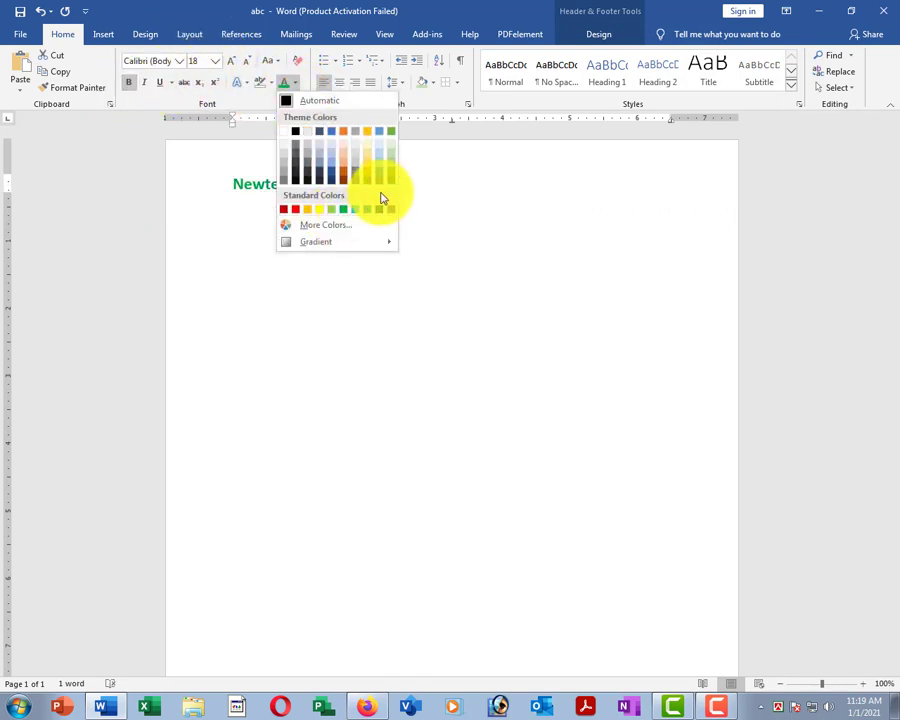
pyautogui.press('Escape')
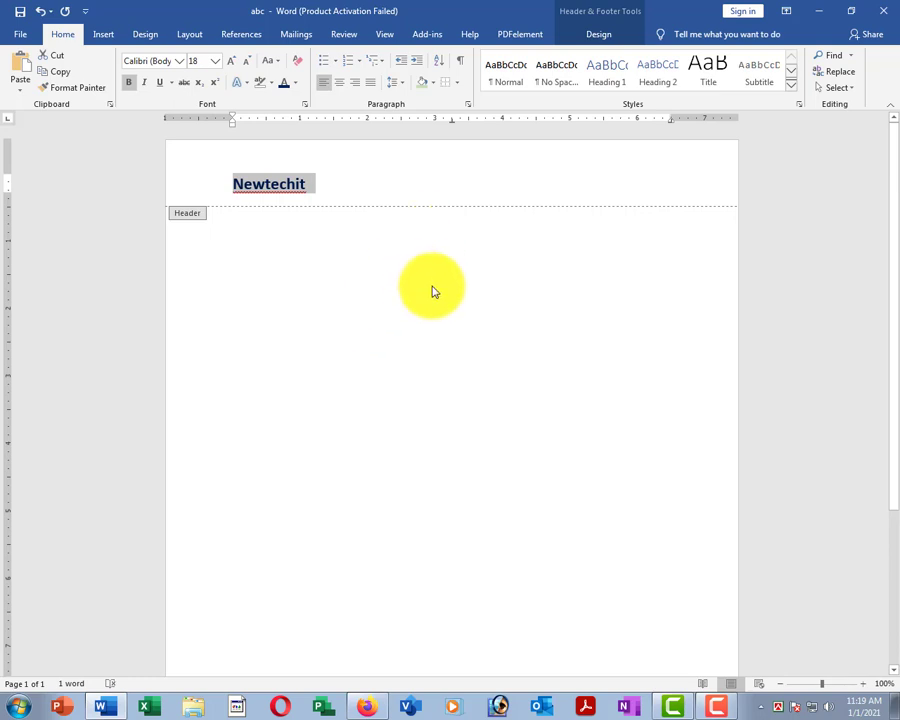
pyautogui.click(610, 36)
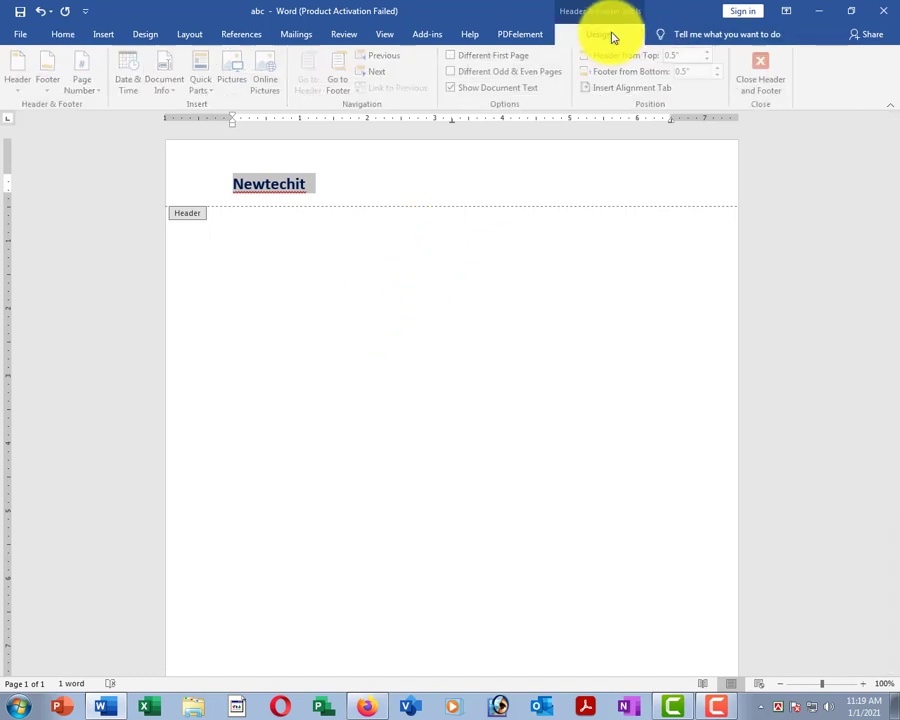
pyautogui.click(767, 90)
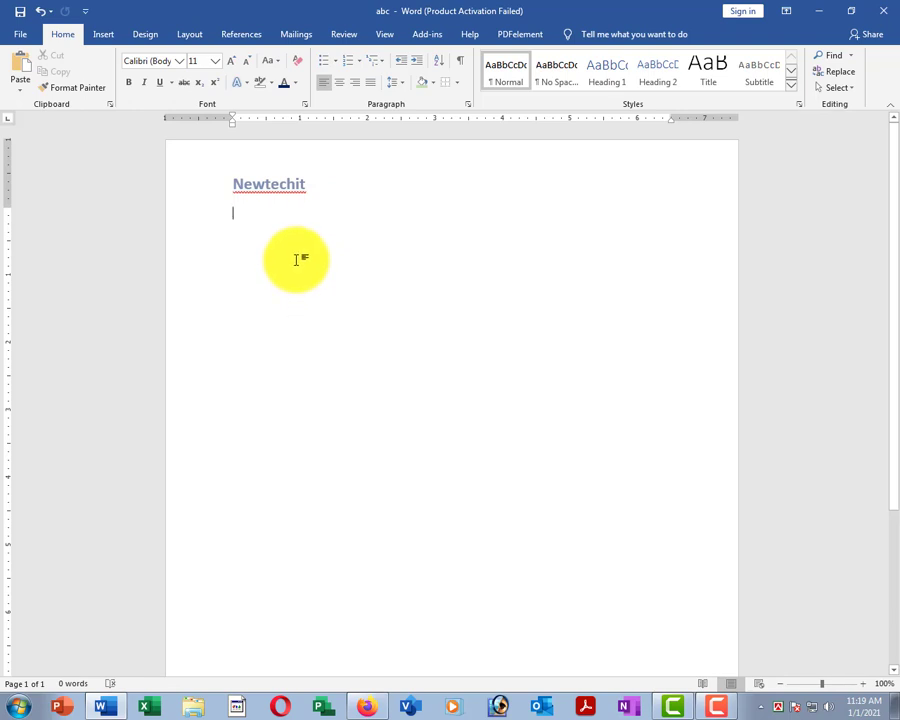
# Add page breaks with Ctrl+Enter until the document runs to four pages.
pyautogui.scroll(-5, 252, 232)
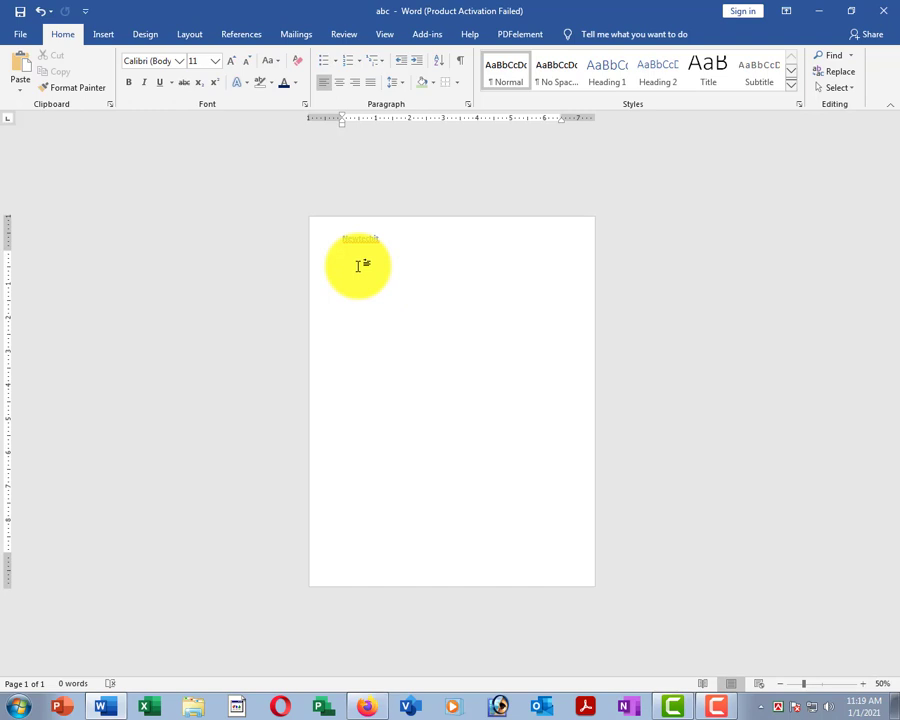
pyautogui.hotkey('ctrl', 'Return')
pyautogui.hotkey('ctrl', 'Return')
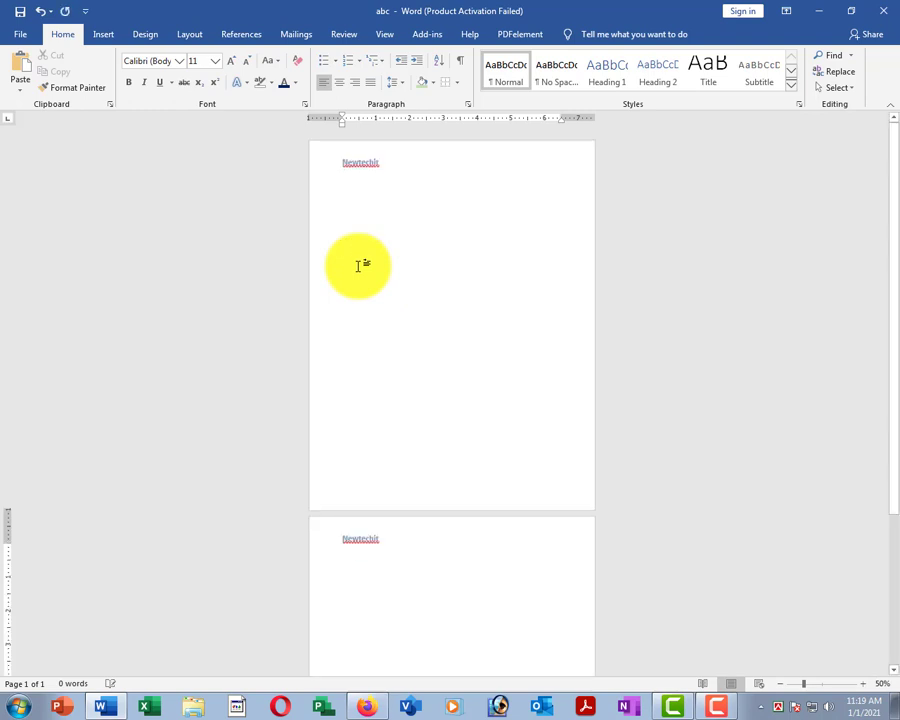
pyautogui.hotkey('ctrl', 'Return')
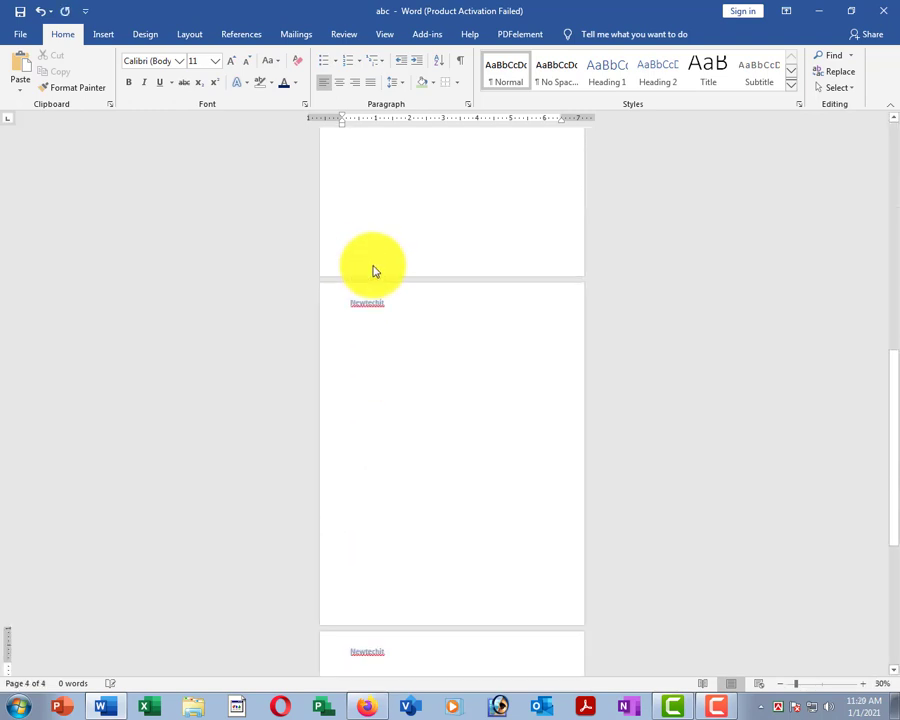
pyautogui.keyDown('ctrl'); pyautogui.scroll(-3, 400, 276); pyautogui.keyUp('ctrl')
pyautogui.keyDown('ctrl'); pyautogui.scroll(1, 450, 180); pyautogui.keyUp('ctrl')
pyautogui.keyDown('ctrl'); pyautogui.scroll(5, 475, 206); pyautogui.keyUp('ctrl')
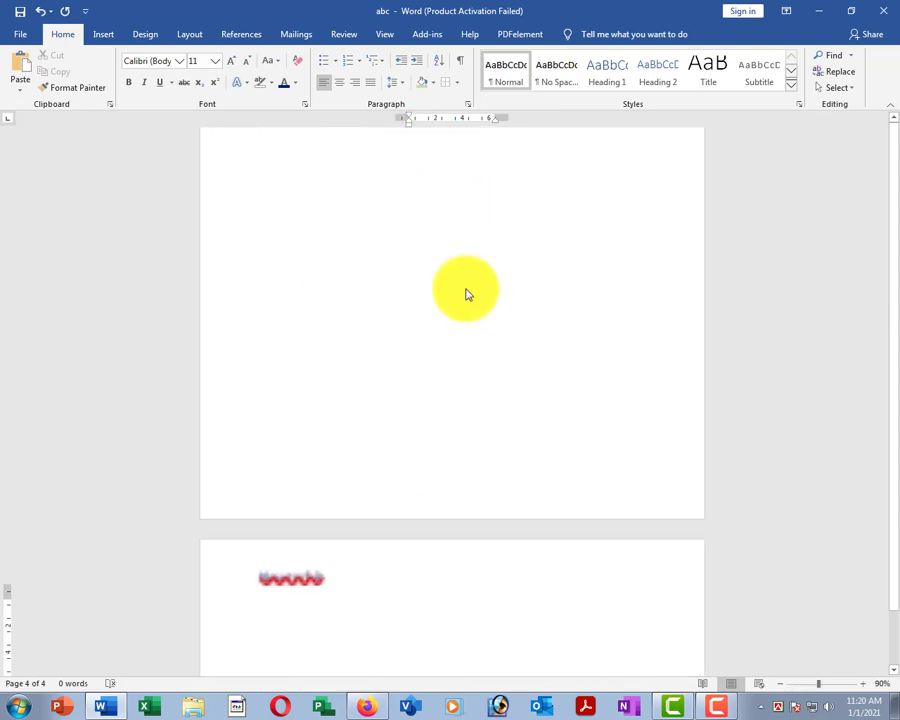
pyautogui.scroll(15, 292, 312)
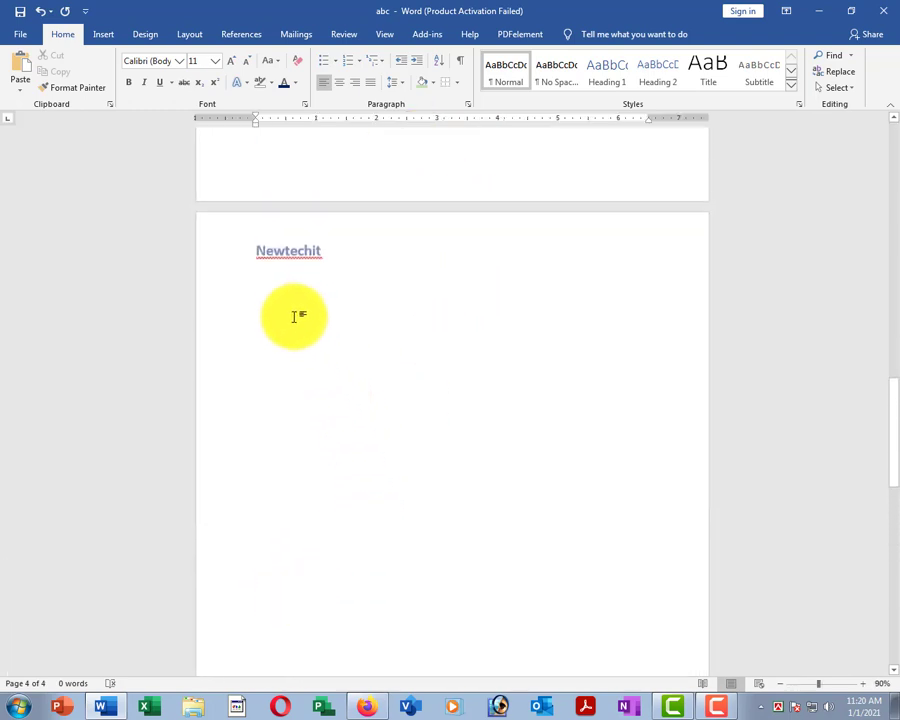
pyautogui.scroll(-4, 300, 305)
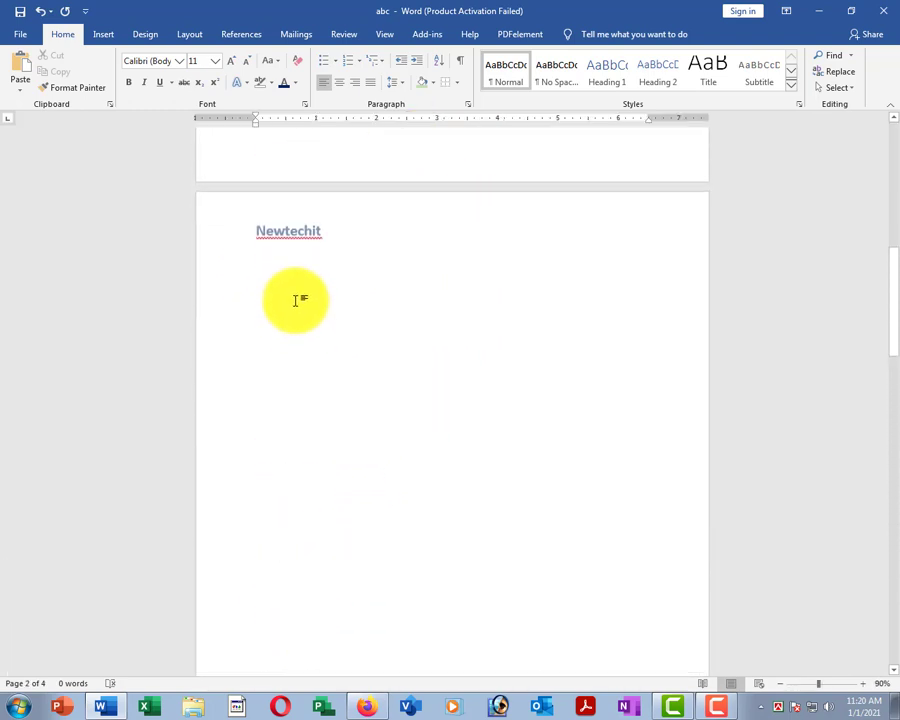
pyautogui.scroll(12, 320, 290)
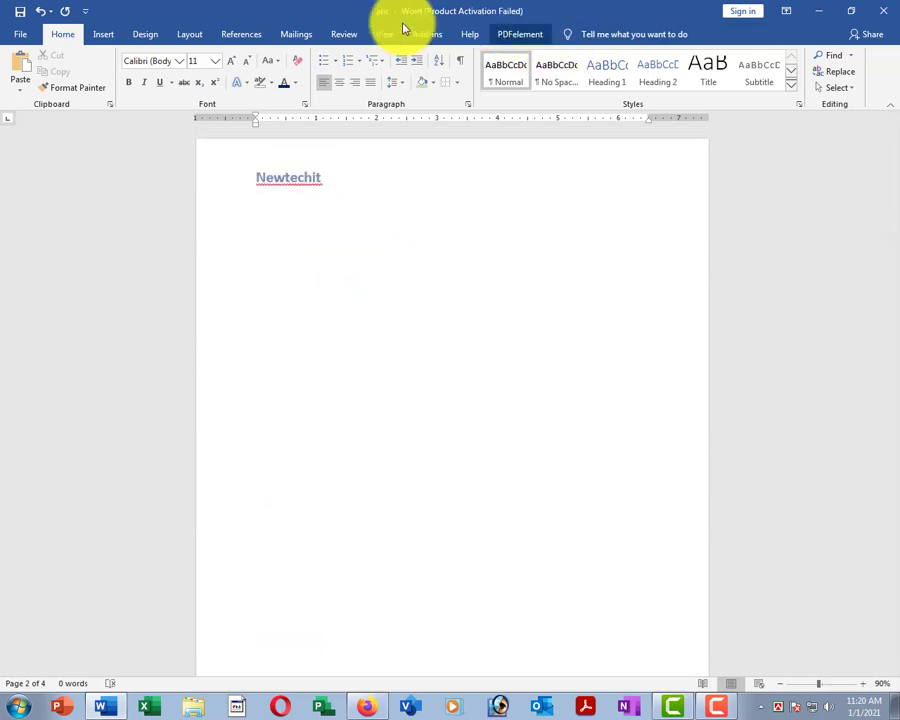
# Insert a blank 'Youtube channel' footer and check it on every page.
pyautogui.click(103, 34)
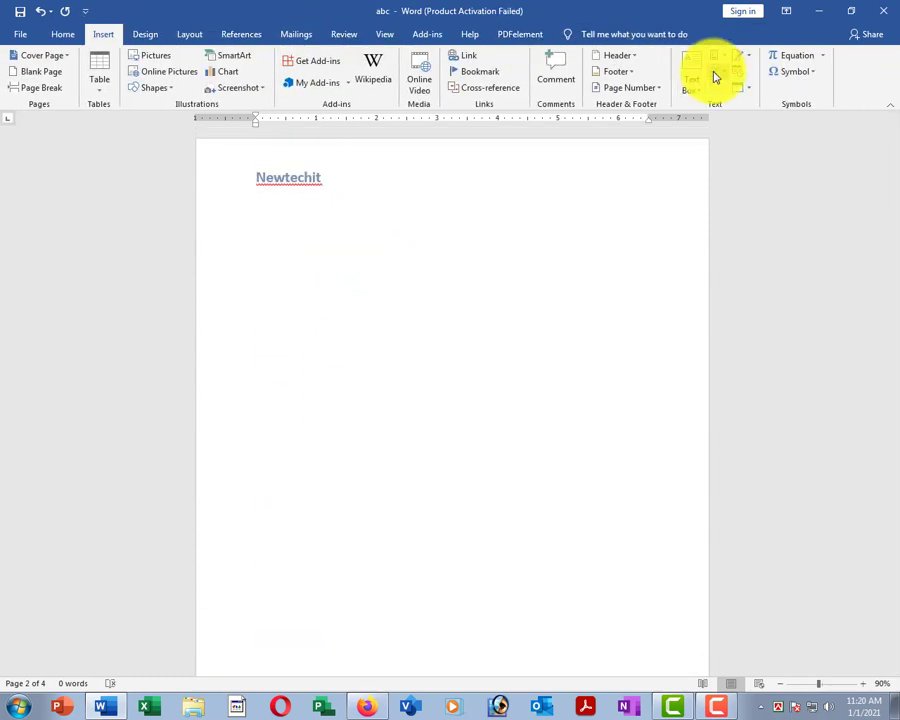
pyautogui.click(618, 75)
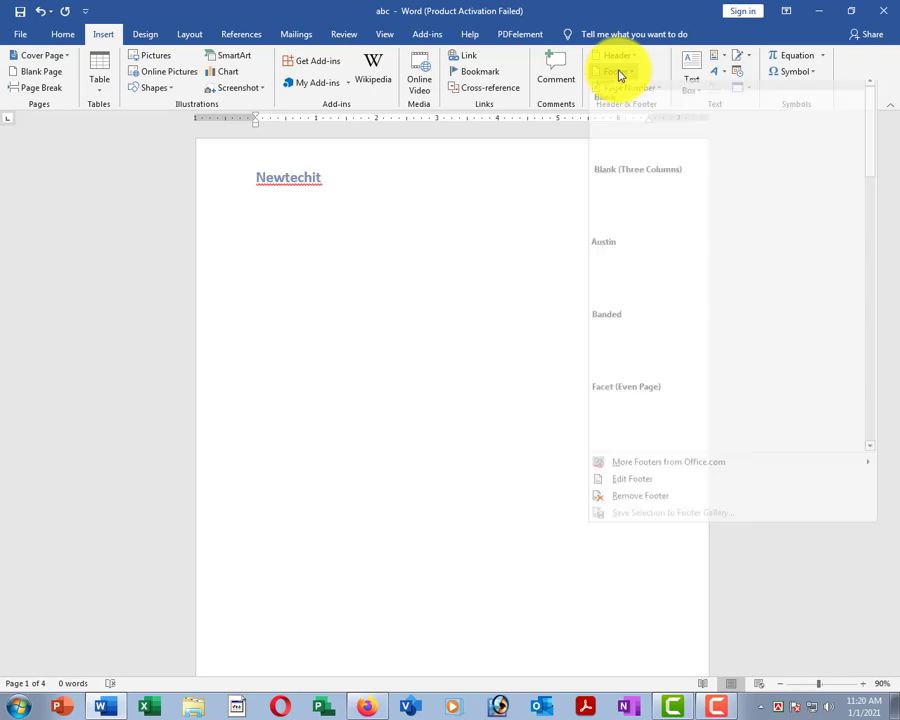
pyautogui.click(615, 160)
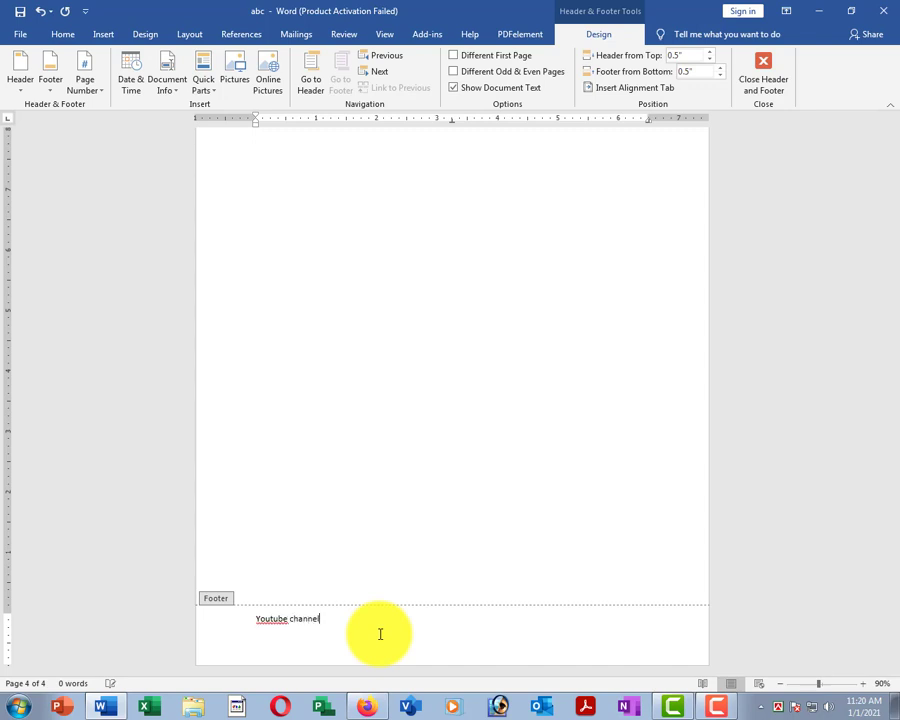
pyautogui.click(779, 80)
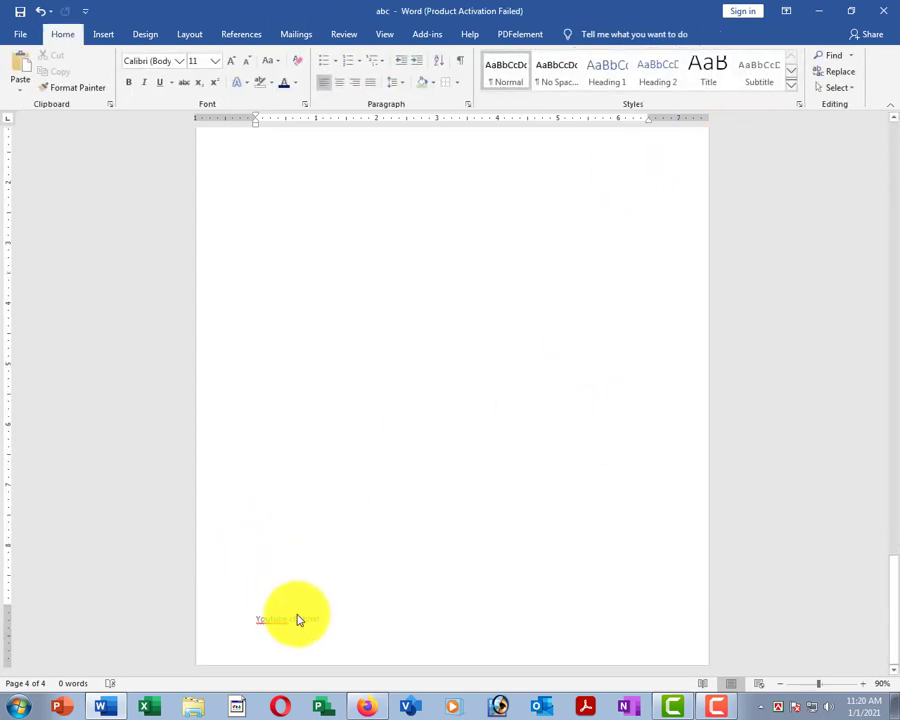
pyautogui.scroll(-8, 284, 312)
pyautogui.scroll(5, 287, 358)
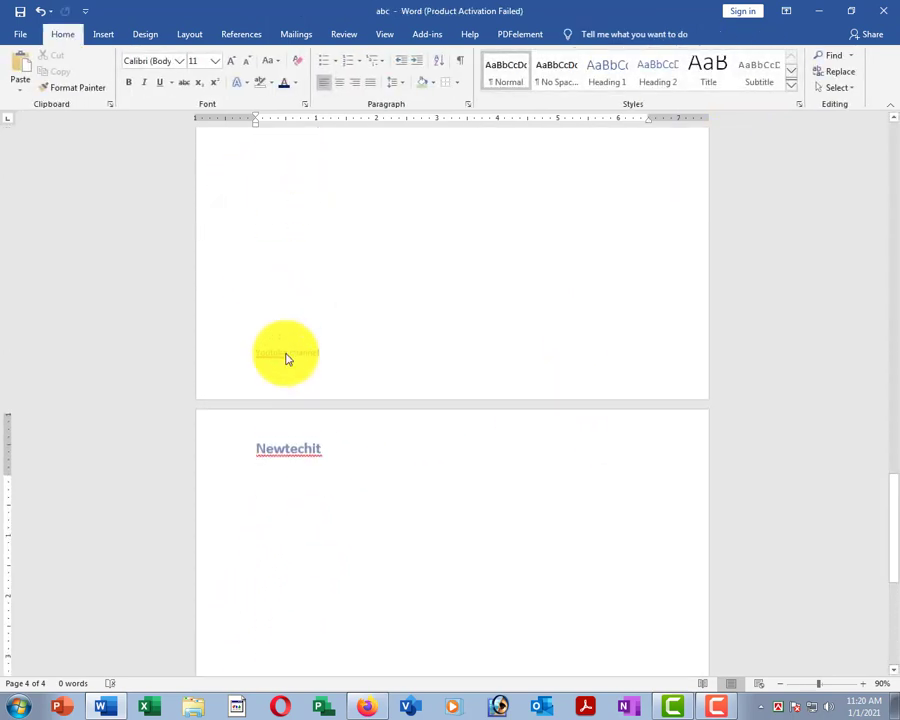
pyautogui.scroll(3, 270, 330)
pyautogui.scroll(-6, 266, 270)
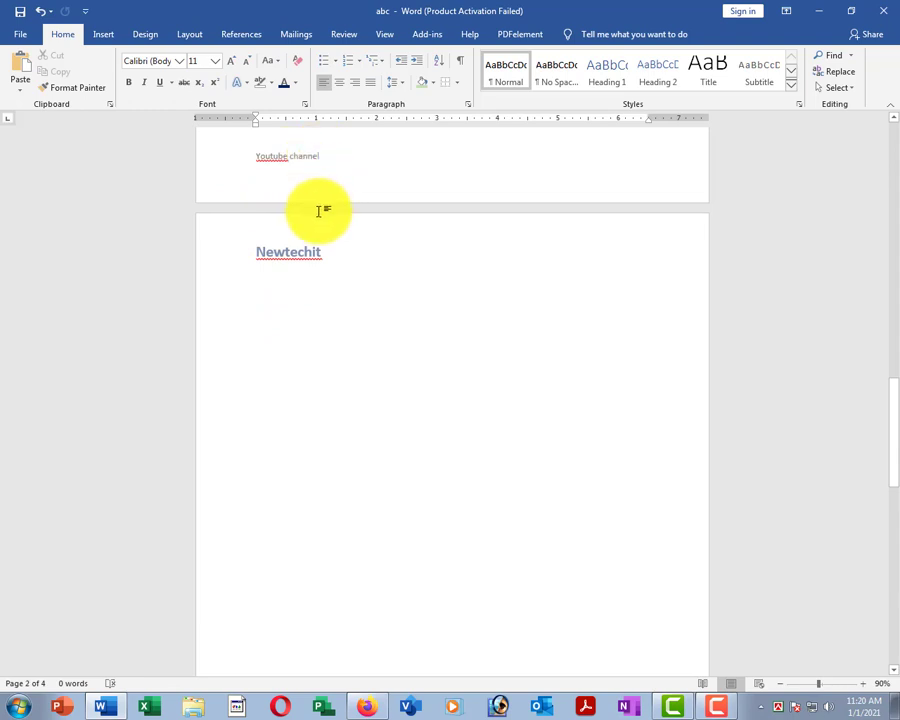
pyautogui.scroll(5, 335, 280)
pyautogui.scroll(-5, 360, 345)
pyautogui.scroll(3, 300, 430)
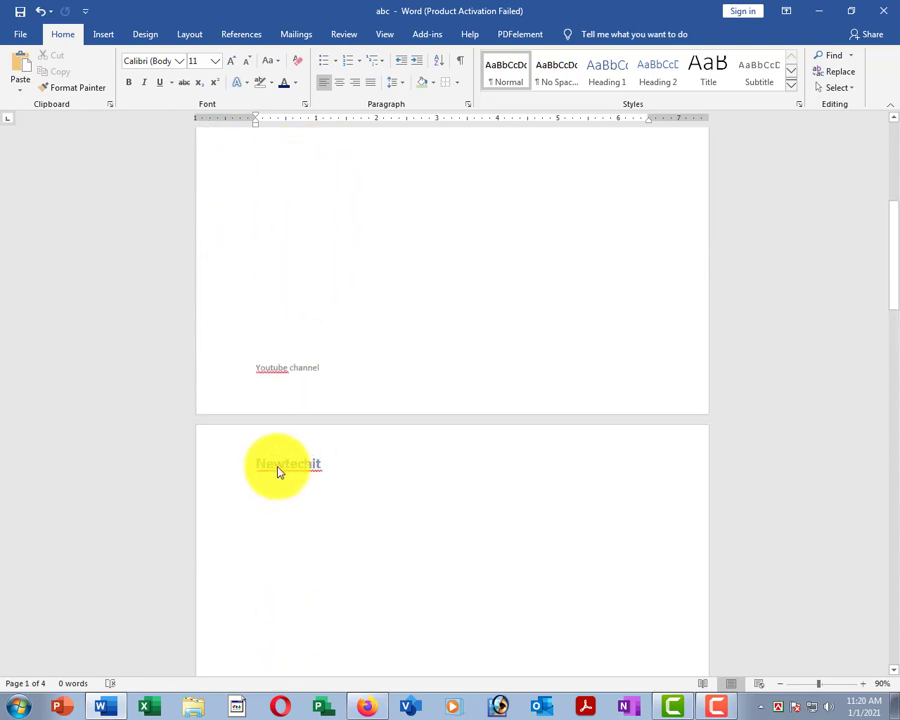
pyautogui.scroll(3, 426, 484)
pyautogui.scroll(-8, 322, 262)
pyautogui.scroll(7, 307, 533)
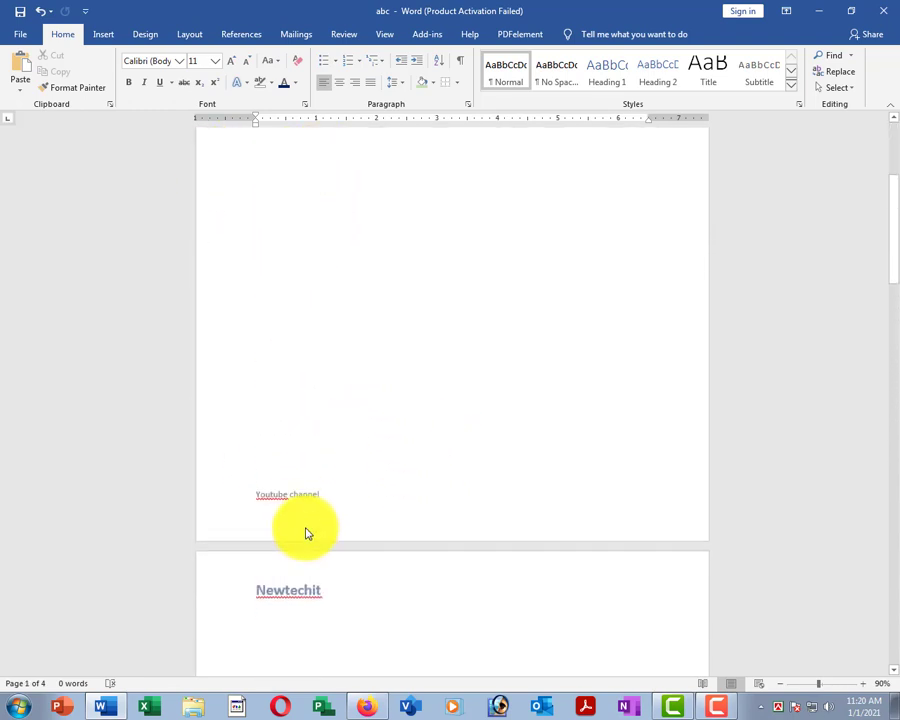
pyautogui.scroll(-1, 274, 473)
pyautogui.scroll(-5, 321, 469)
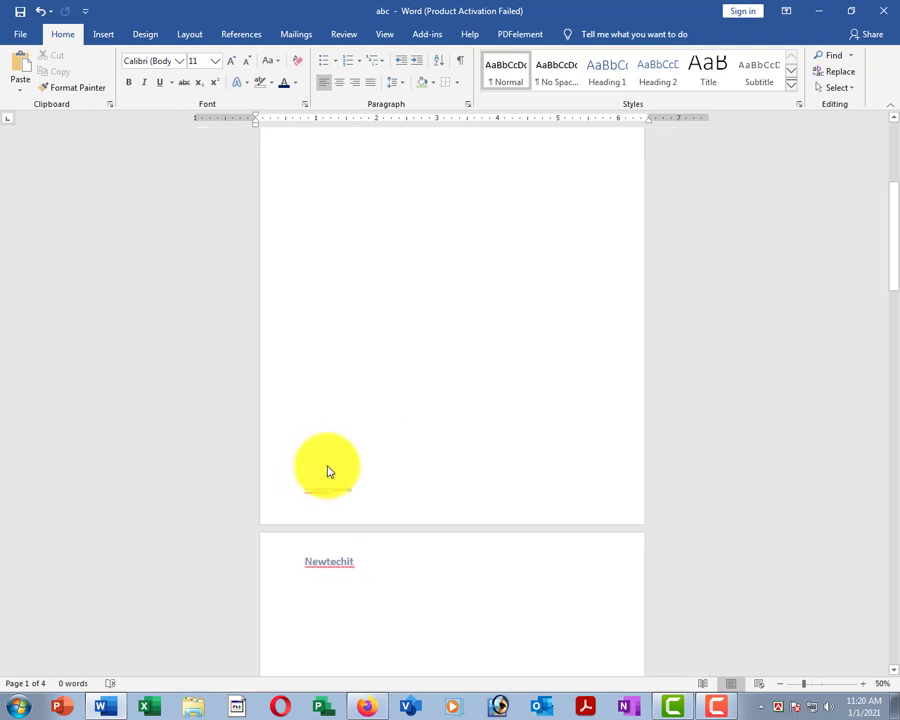
pyautogui.scroll(-3, 446, 420)
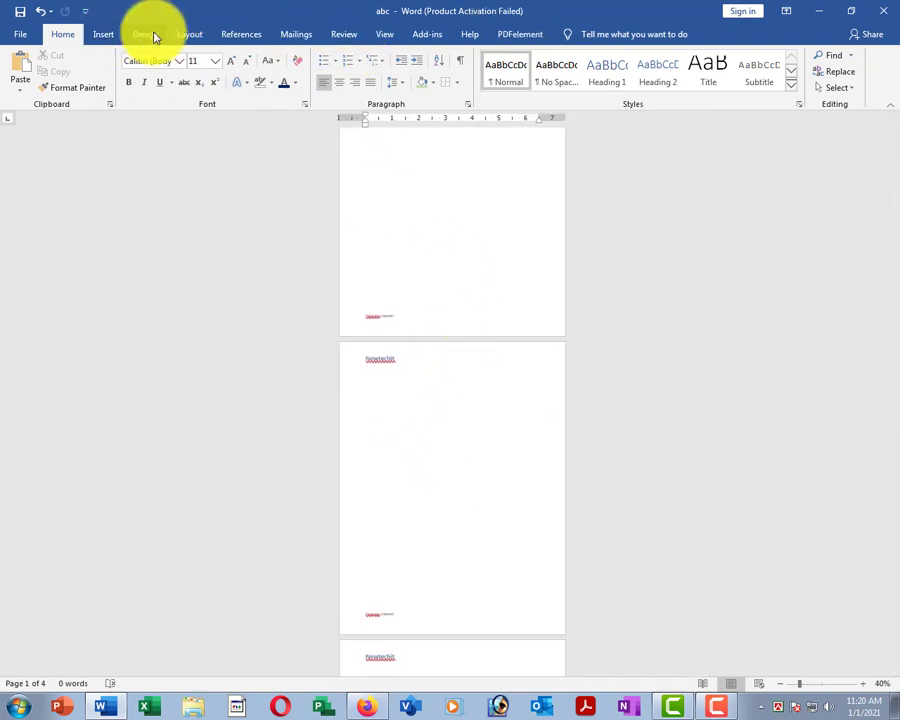
pyautogui.click(496, 215)
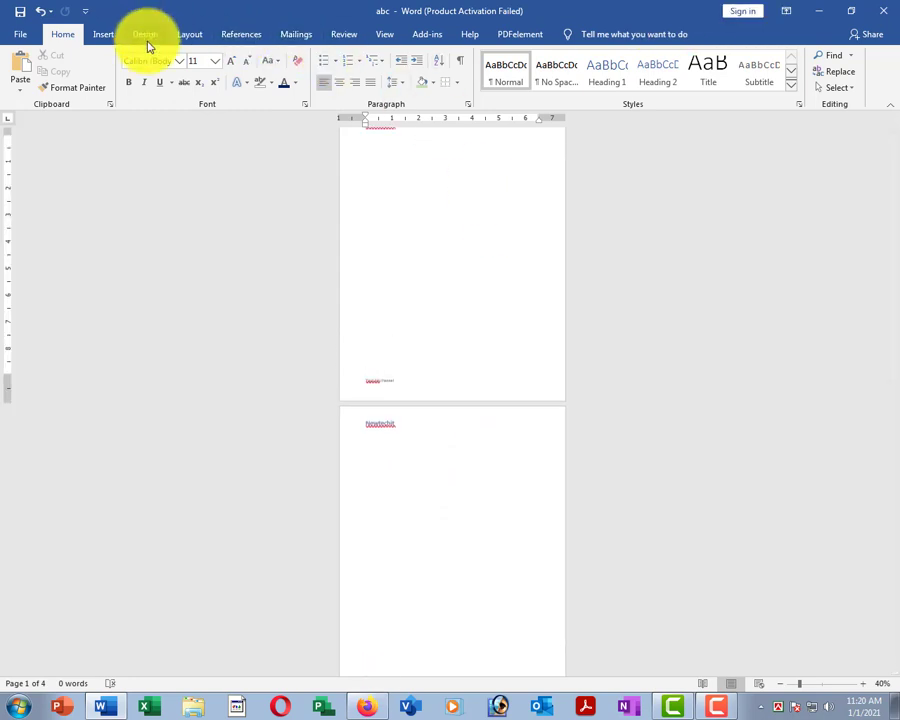
pyautogui.scroll(1, 507, 237)
pyautogui.scroll(2, 507, 237)
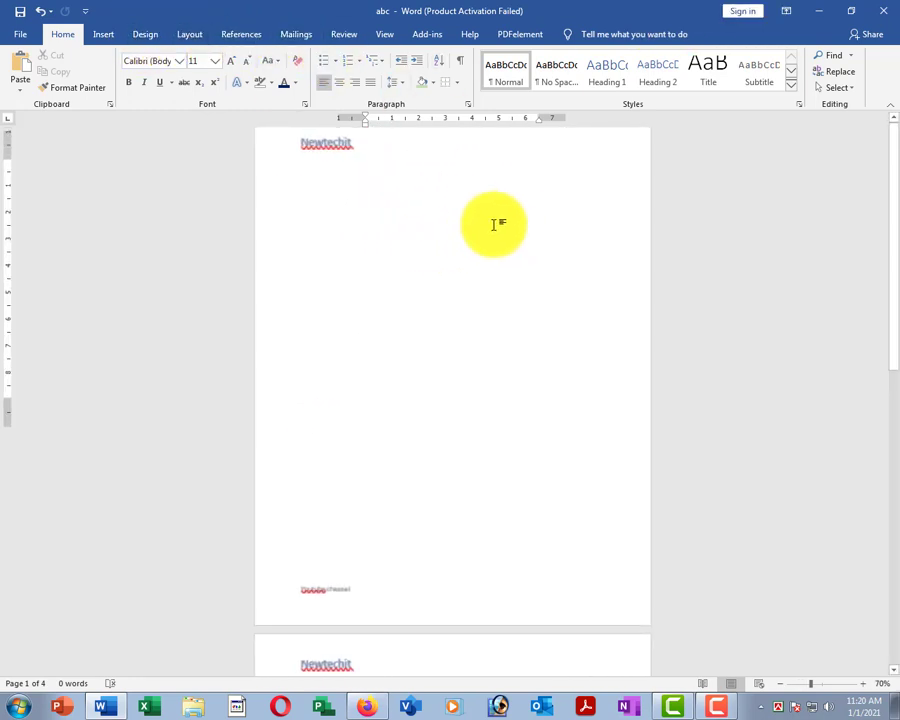
# Remove the Newtechit header from the document.
pyautogui.click(103, 35)
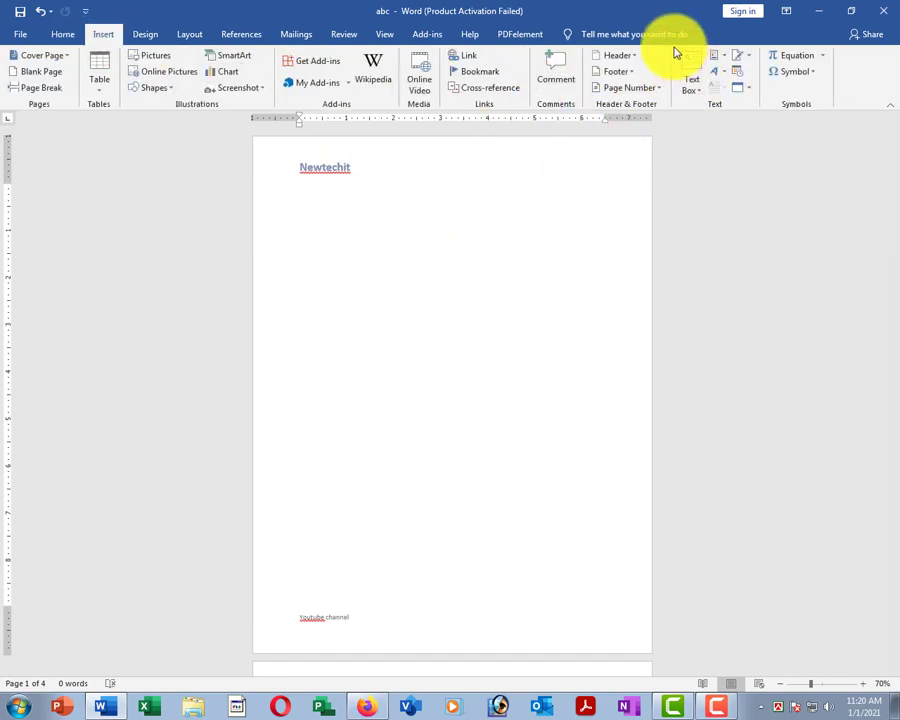
pyautogui.click(626, 59)
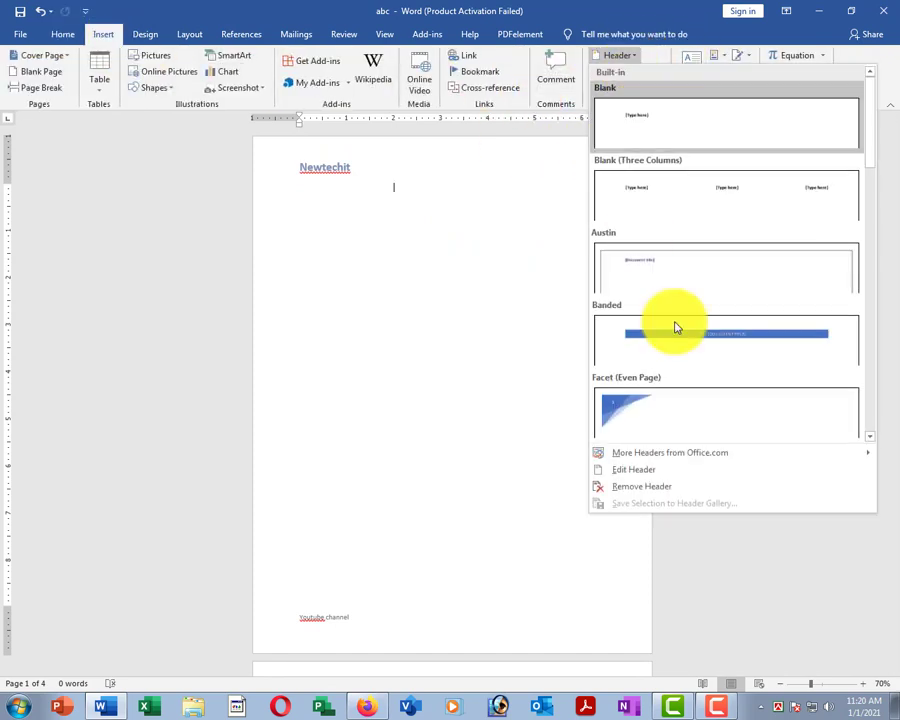
pyautogui.click(664, 489)
pyautogui.scroll(-5, 422, 332)
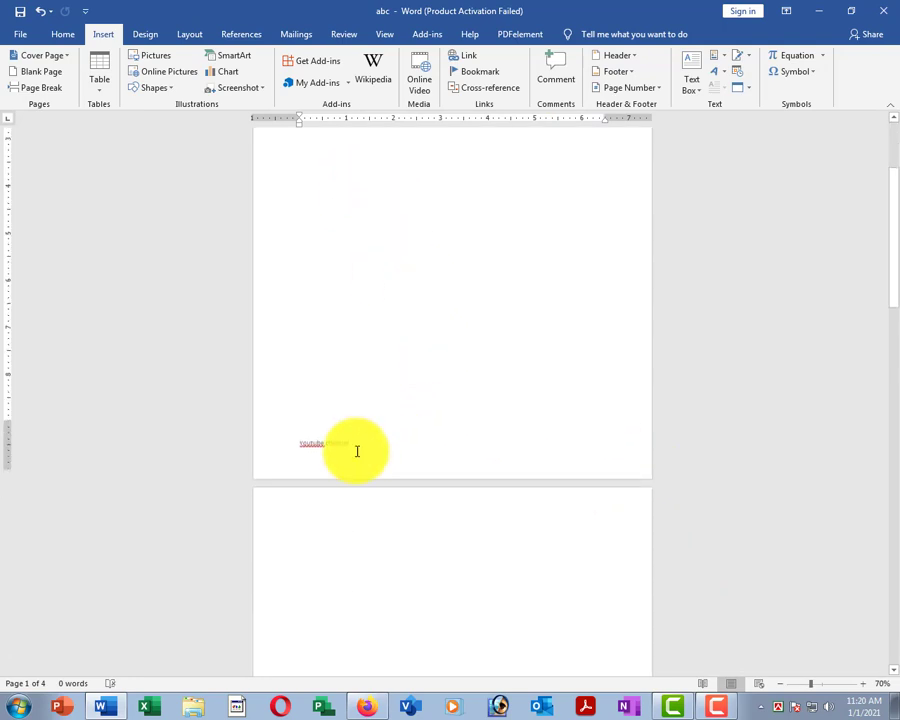
# Remove the Youtube channel footer and check the pages.
pyautogui.click(633, 80)
pyautogui.click(647, 503)
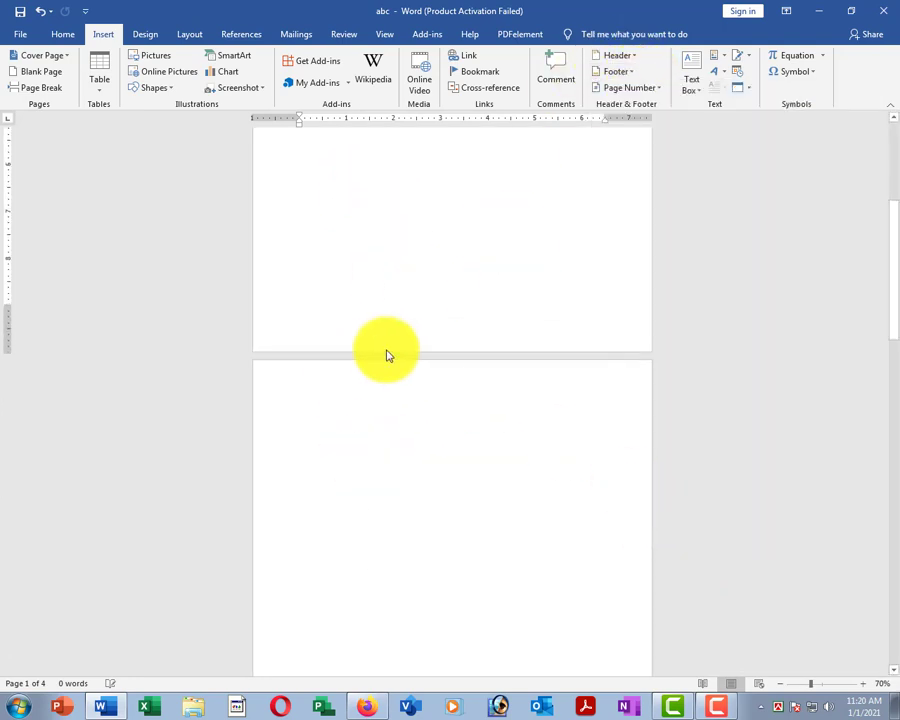
pyautogui.scroll(5, 388, 355)
pyautogui.scroll(-6, 372, 304)
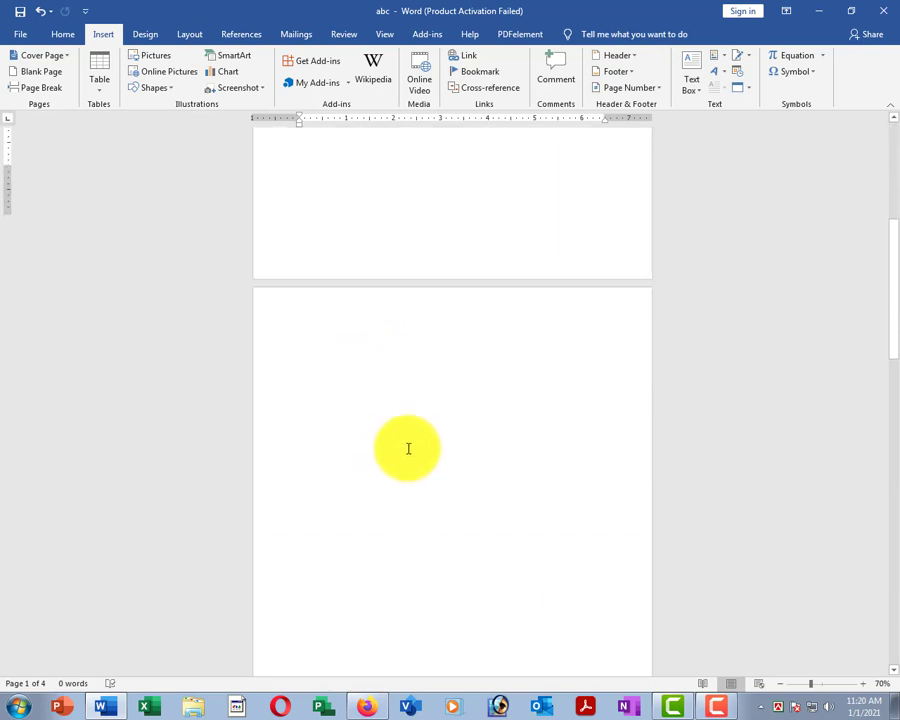
pyautogui.scroll(-15, 380, 450)
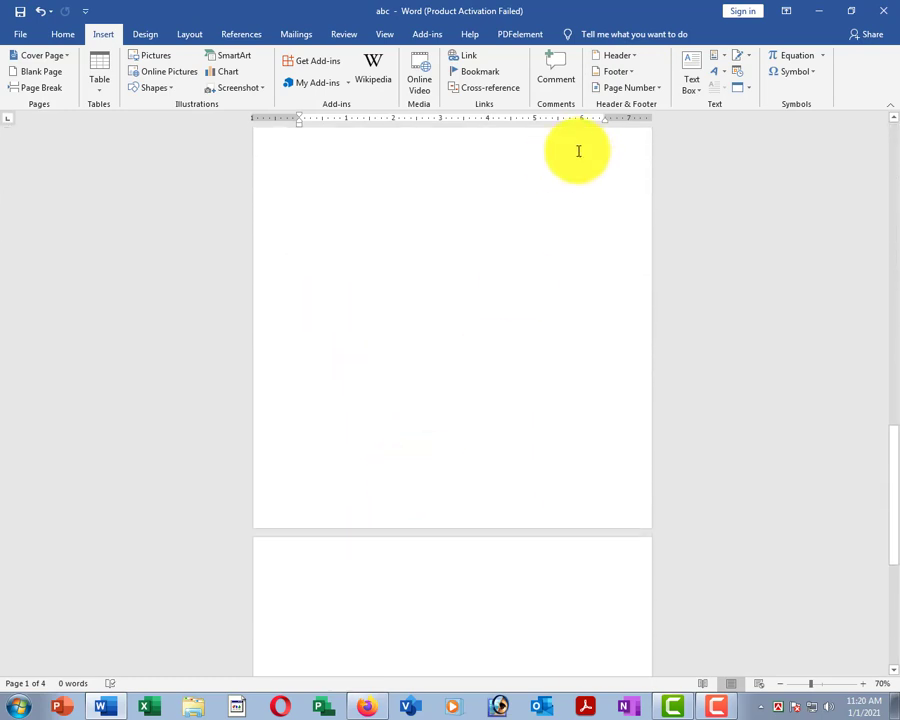
pyautogui.scroll(7, 436, 172)
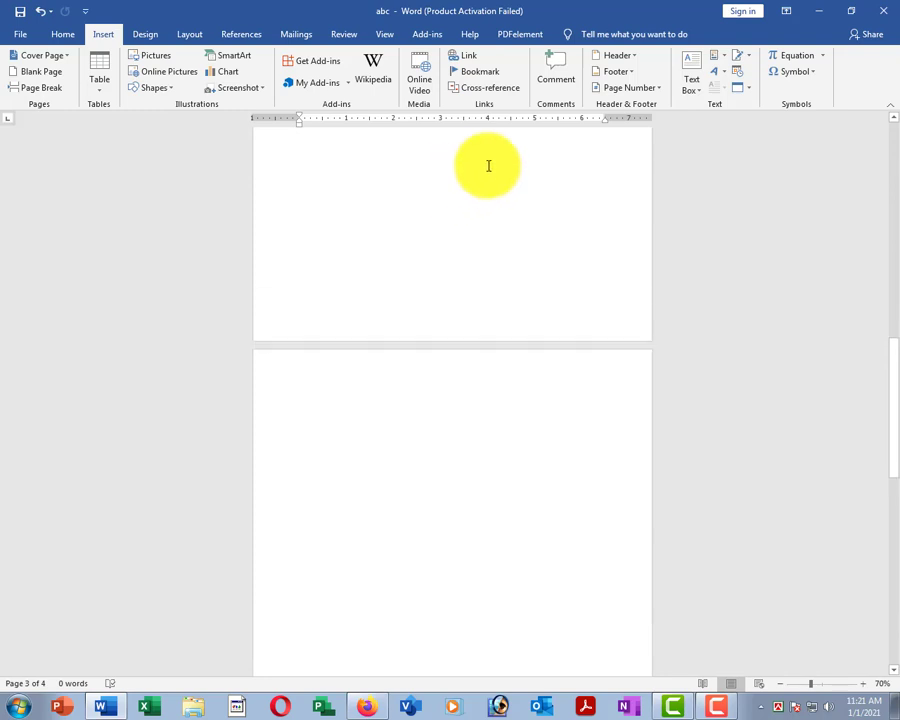
pyautogui.scroll(-5, 598, 210)
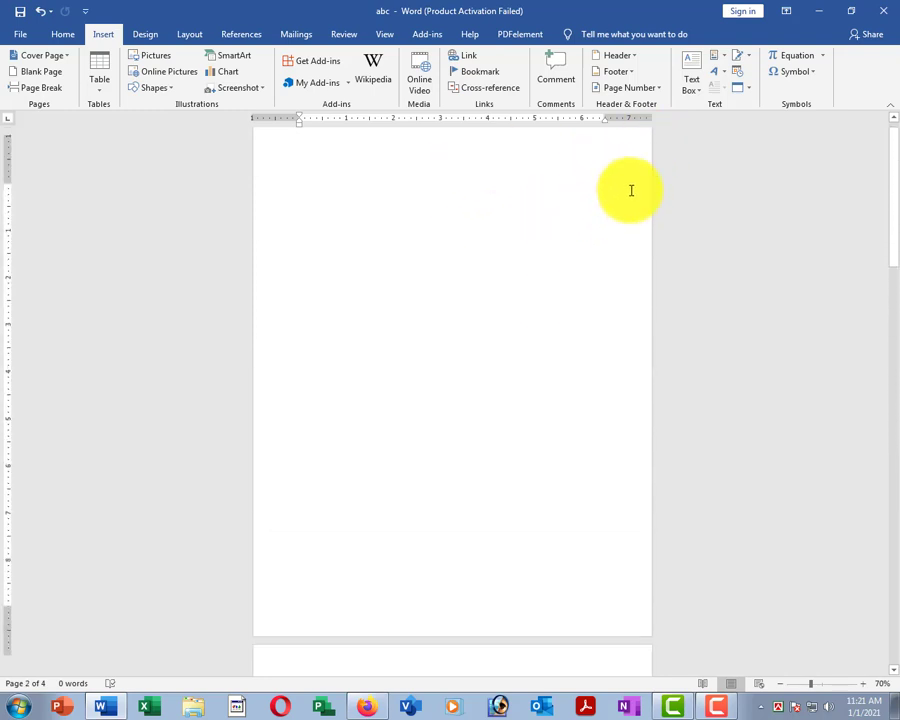
pyautogui.scroll(5, 540, 190)
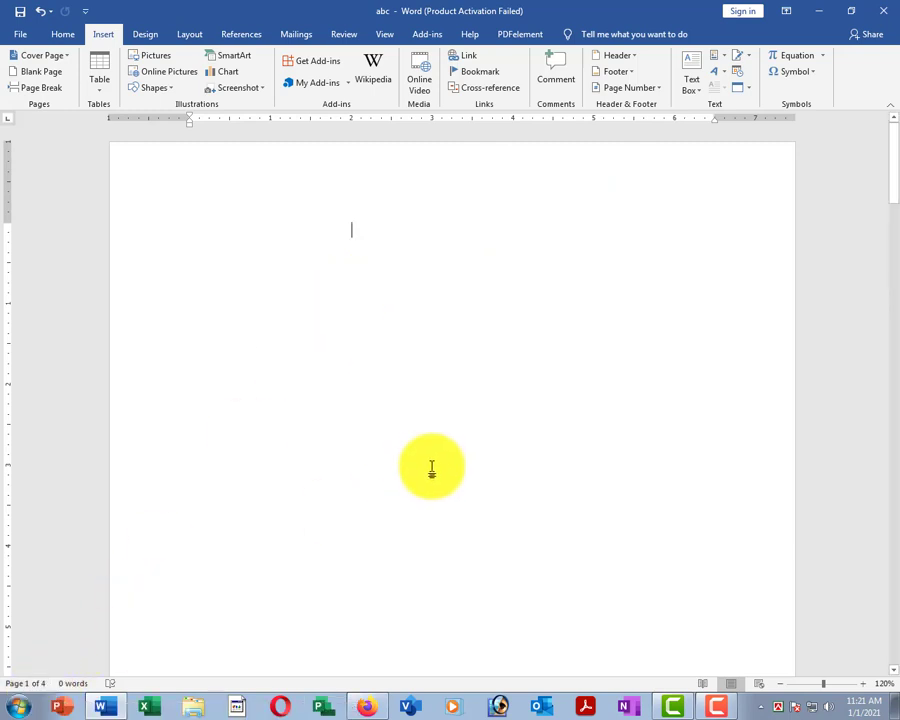
# Add Plain Number 3 page numbers at the top right of every page.
pyautogui.click(627, 89)
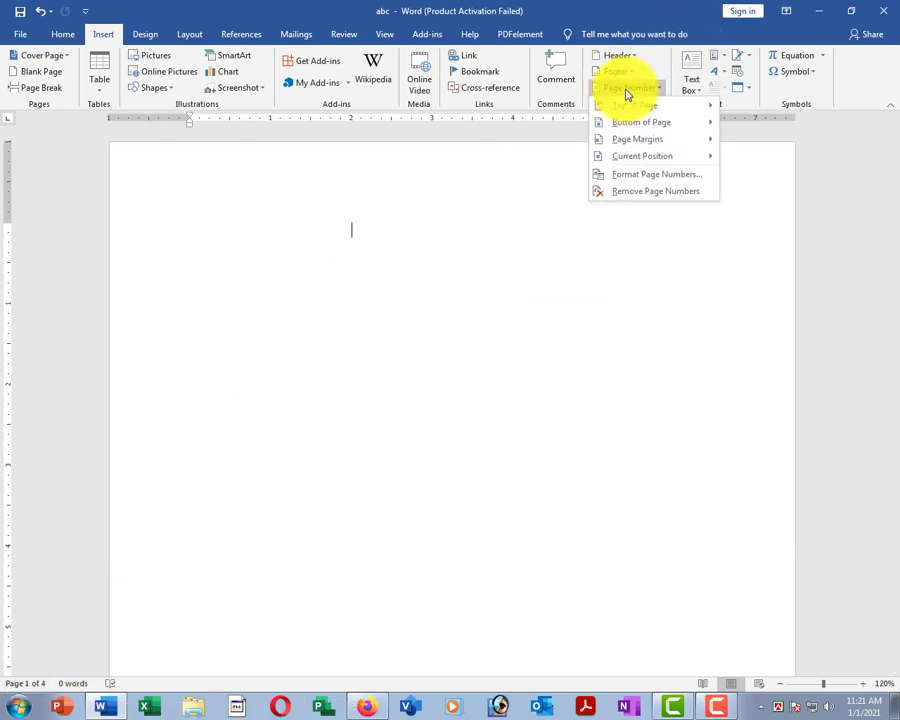
pyautogui.moveTo(658, 111)
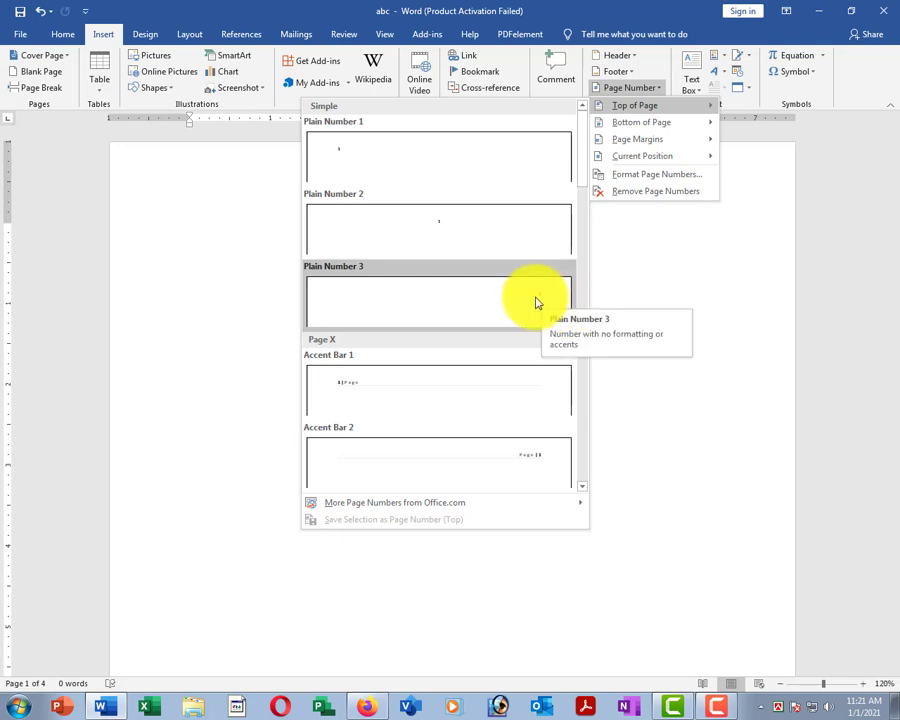
pyautogui.click(546, 303)
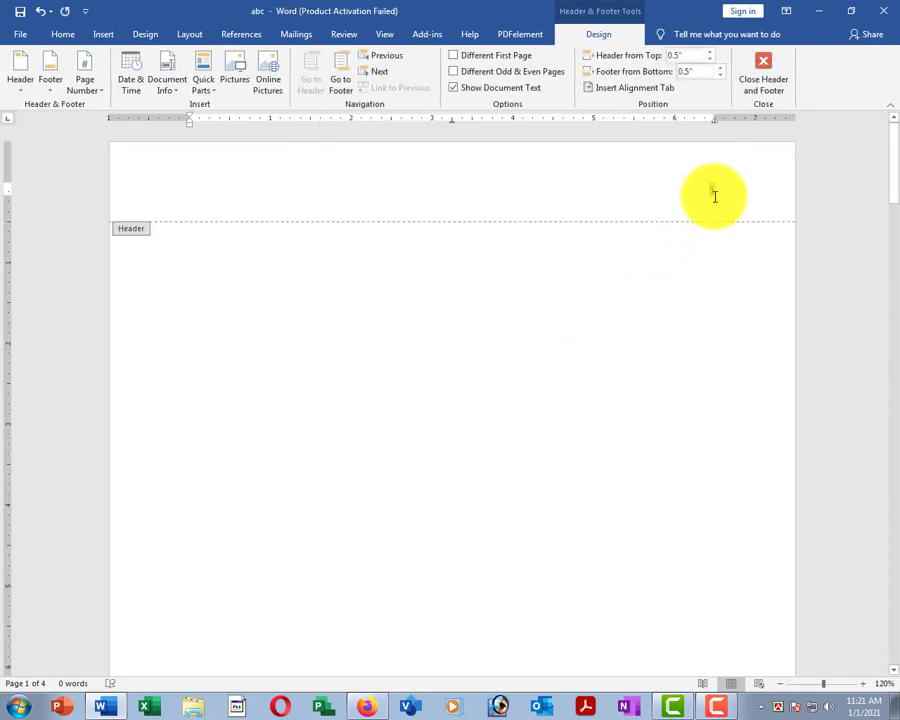
pyautogui.click(774, 88)
pyautogui.scroll(-10, 712, 277)
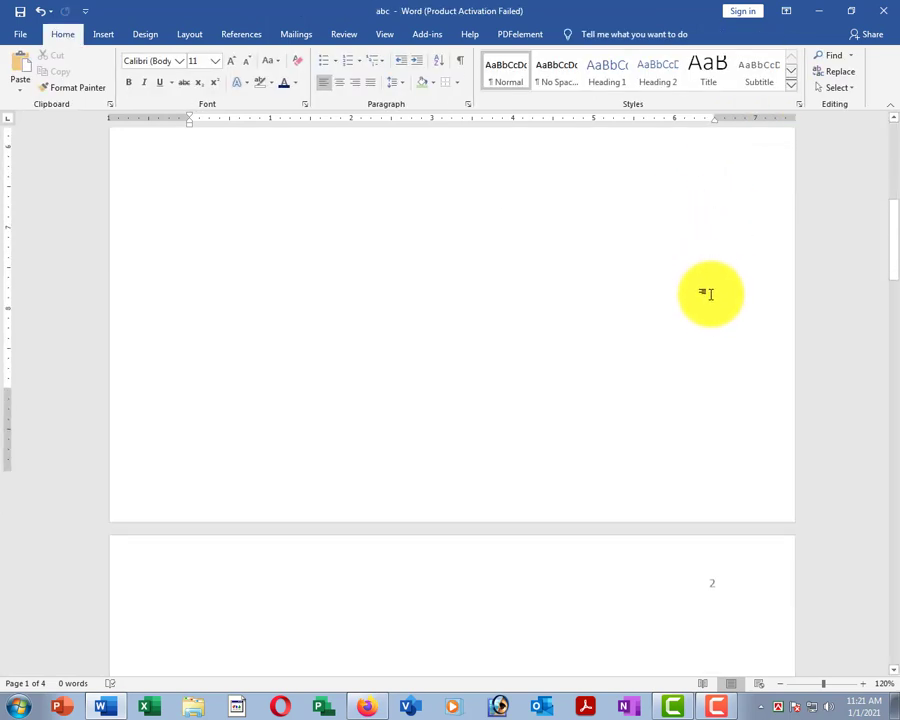
pyautogui.scroll(-10, 709, 340)
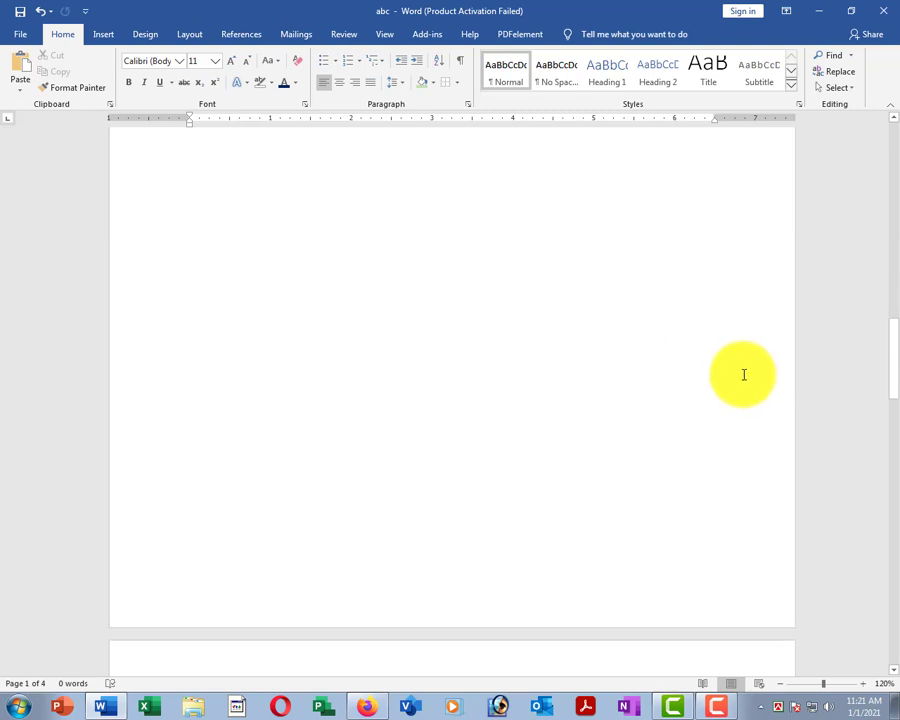
pyautogui.scroll(-4, 717, 408)
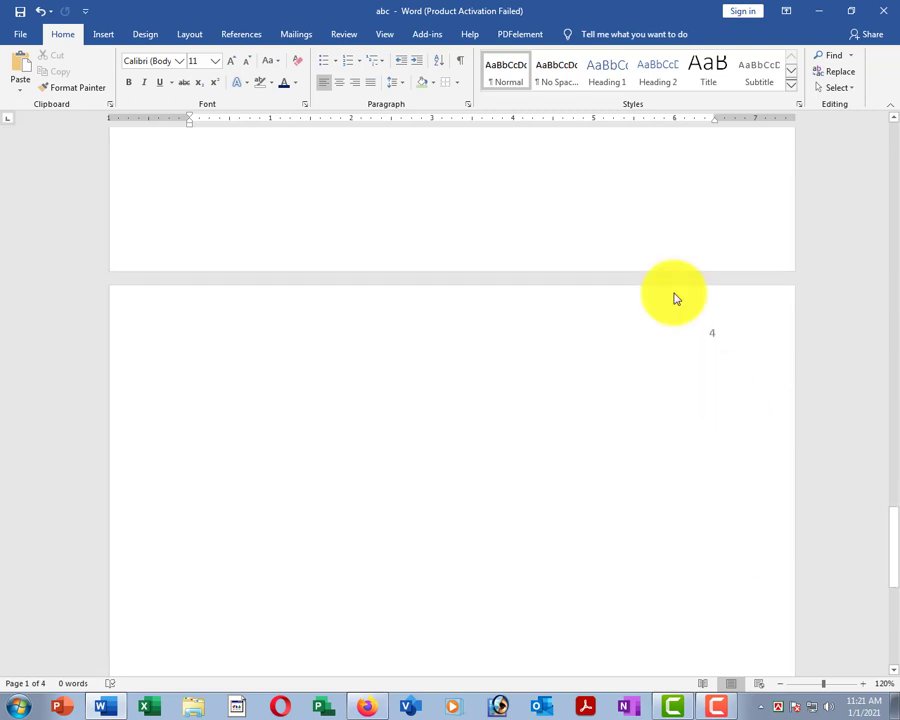
pyautogui.click(104, 35)
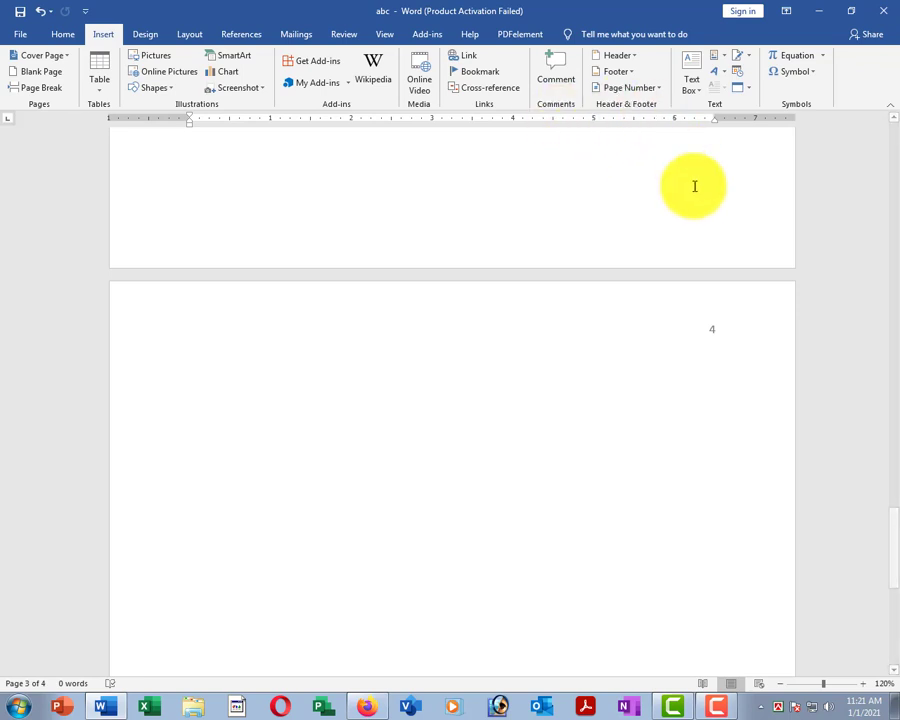
# Remove the page numbers from all four pages.
pyautogui.click(617, 71)
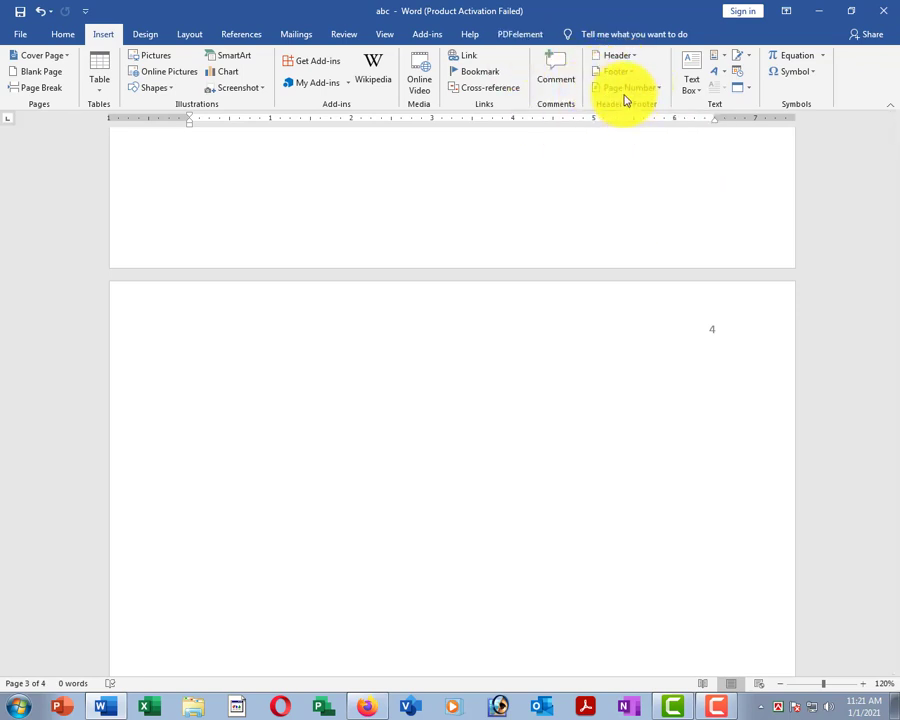
pyautogui.click(622, 90)
pyautogui.click(649, 194)
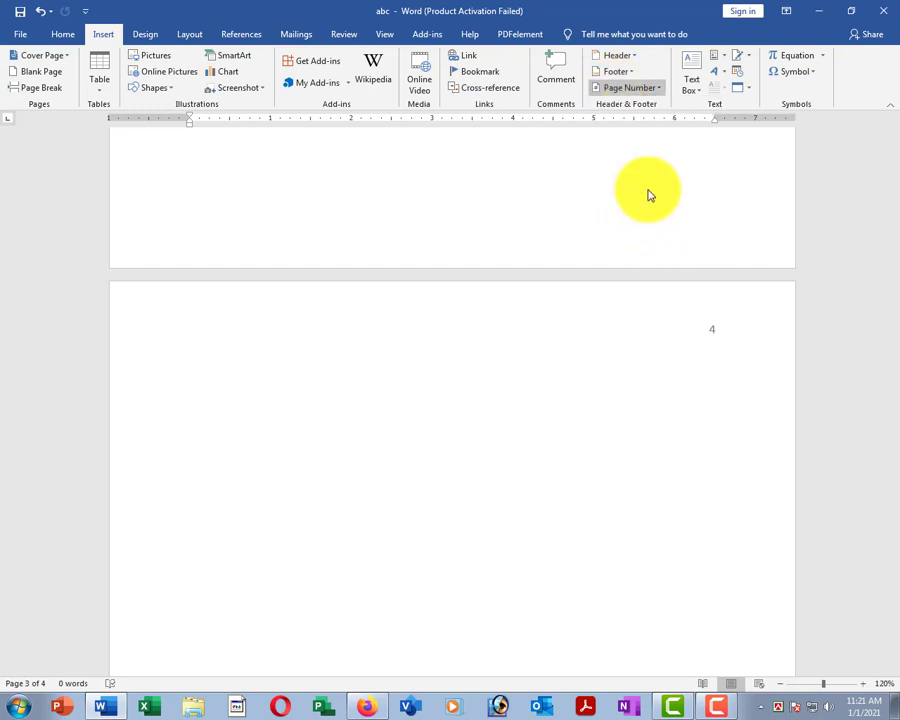
pyautogui.scroll(-1, 710, 300)
pyautogui.scroll(15, 660, 371)
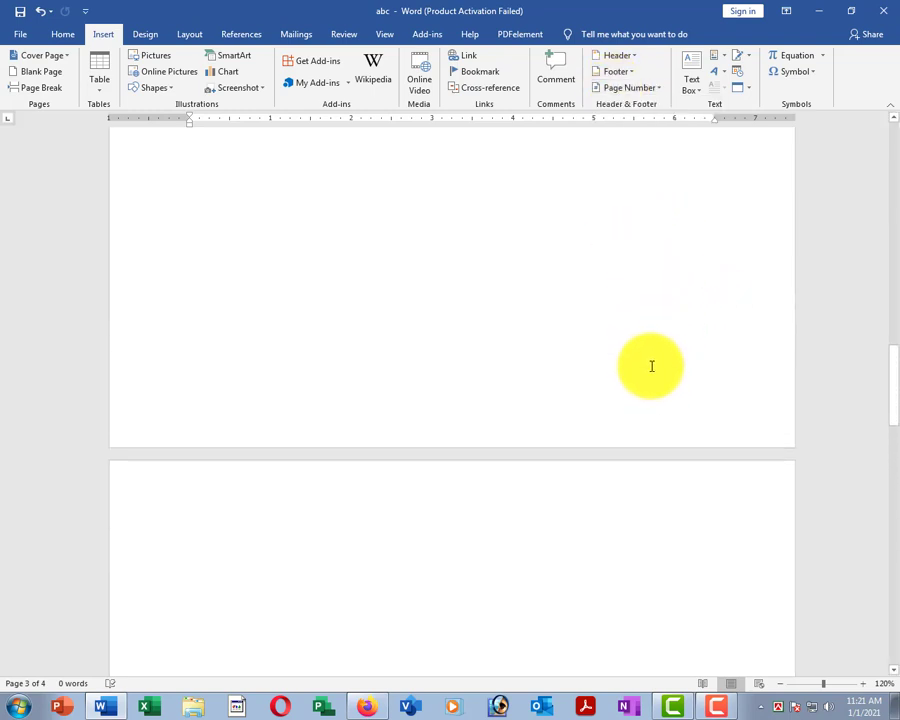
pyautogui.keyDown('ctrl'); pyautogui.scroll(-5, 636, 328); pyautogui.keyUp('ctrl')
pyautogui.keyDown('ctrl'); pyautogui.scroll(6, 573, 314); pyautogui.keyUp('ctrl')
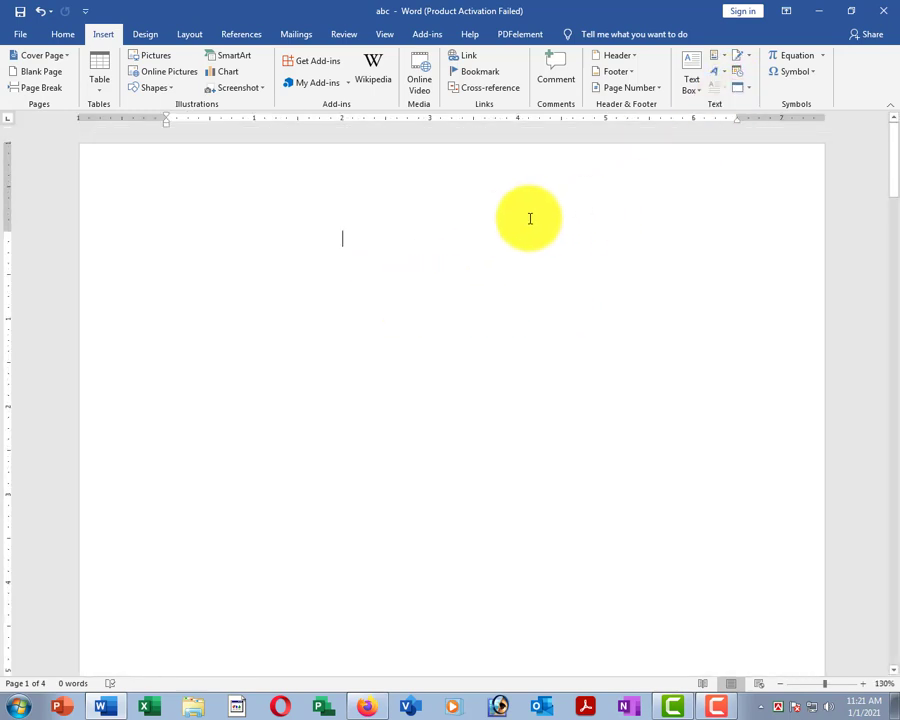
# Insert a blank equation, leave it, and browse the built-in equation gallery.
pyautogui.click(791, 59)
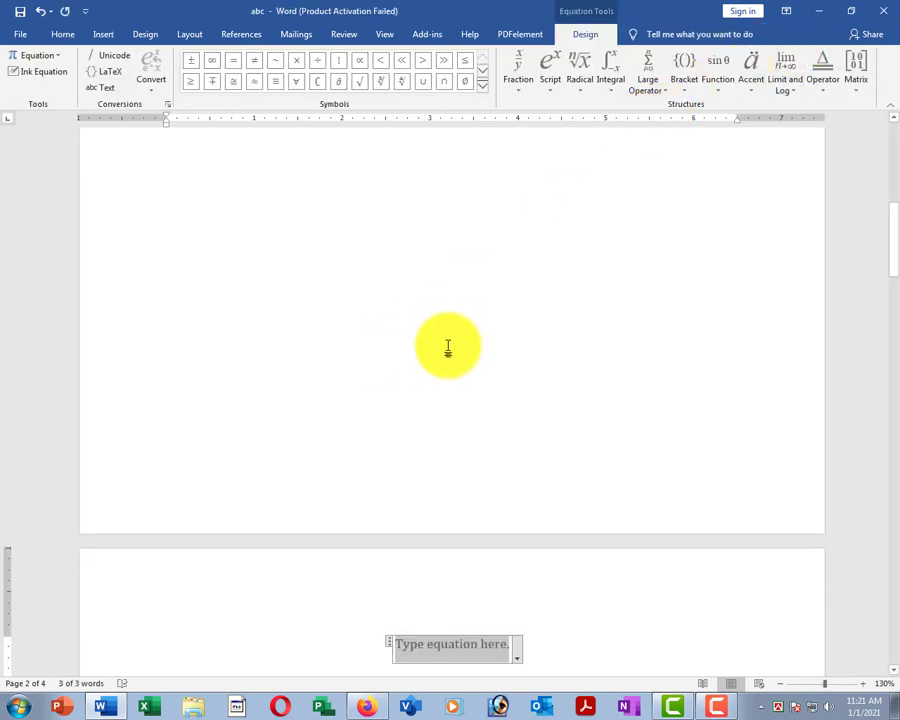
pyautogui.scroll(5, 290, 222)
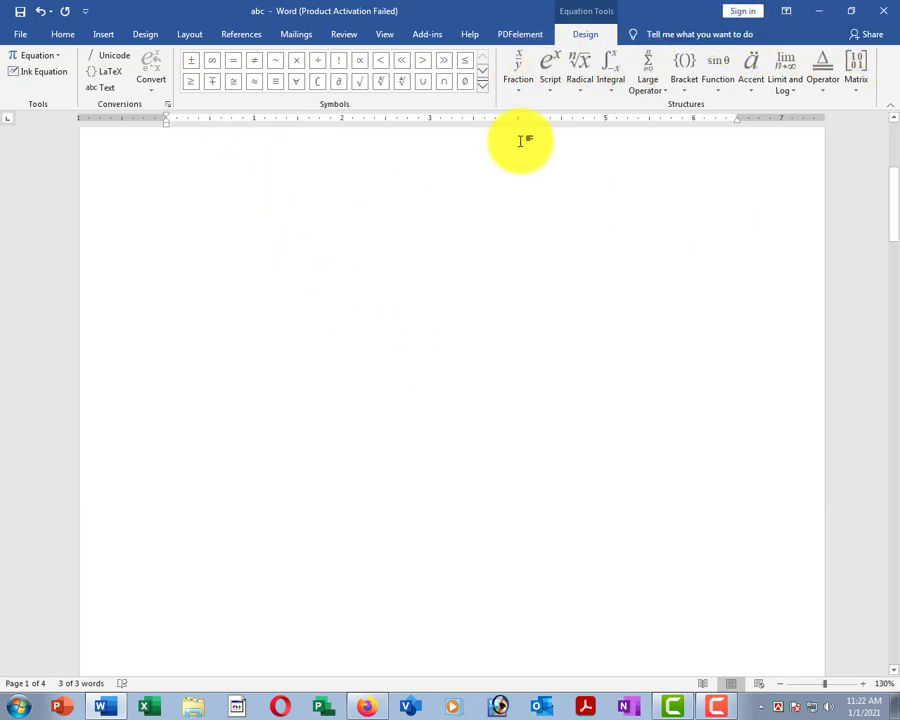
pyautogui.click(452, 277)
pyautogui.click(103, 34)
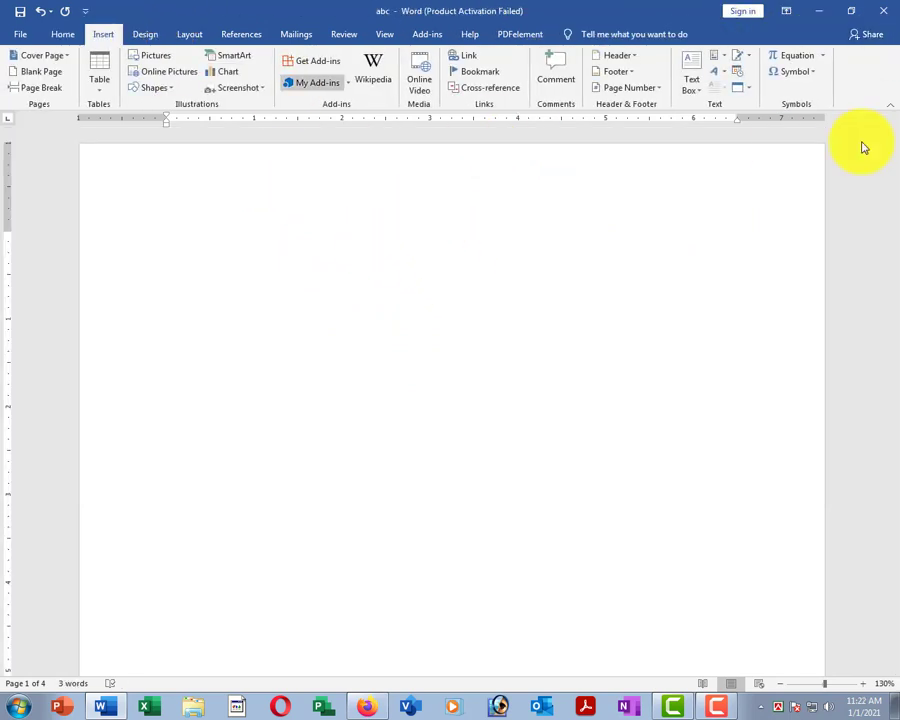
pyautogui.click(822, 55)
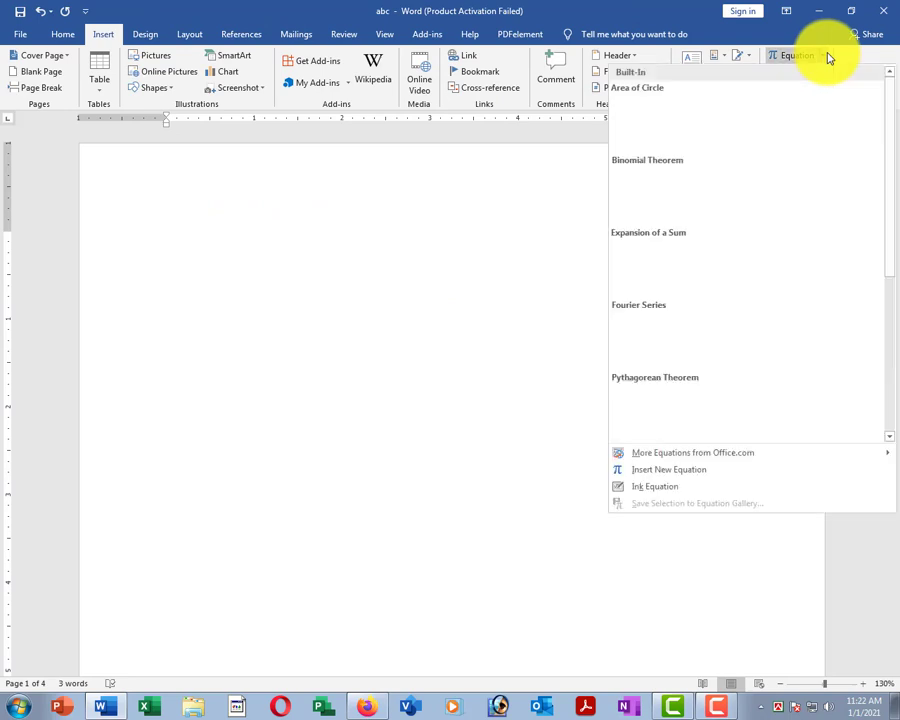
pyautogui.click(798, 66)
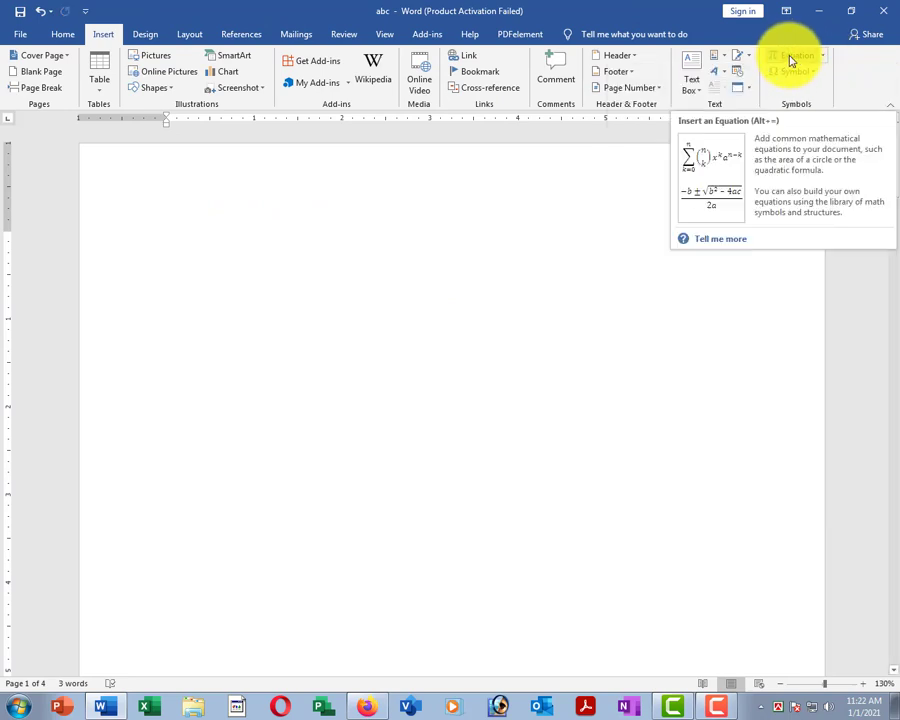
# Insert an equation on page 1 containing the stacked fraction 1 over 2.
pyautogui.click(790, 60)
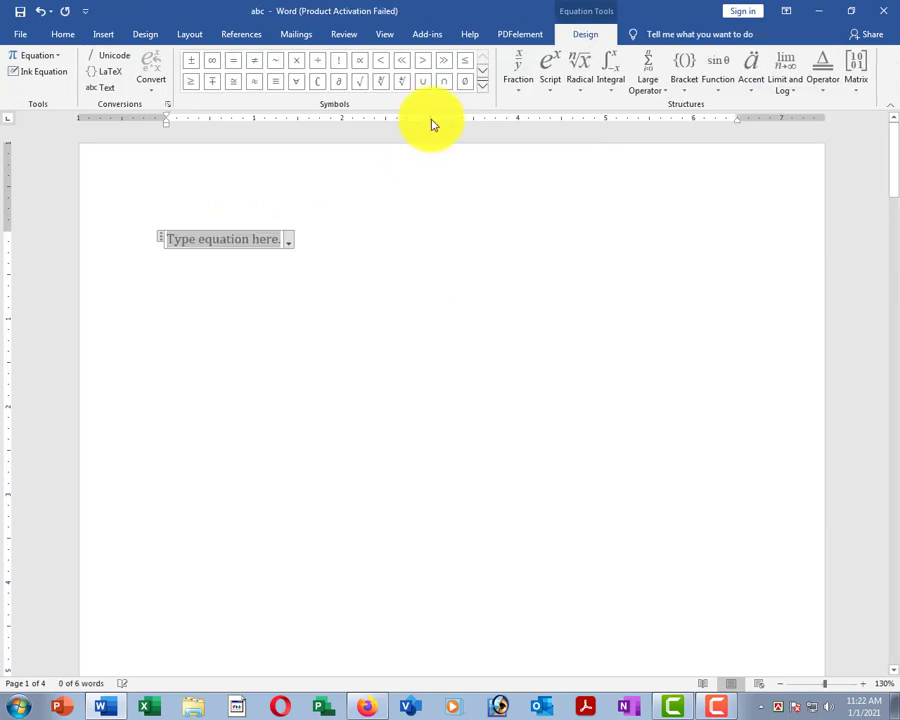
pyautogui.click(517, 75)
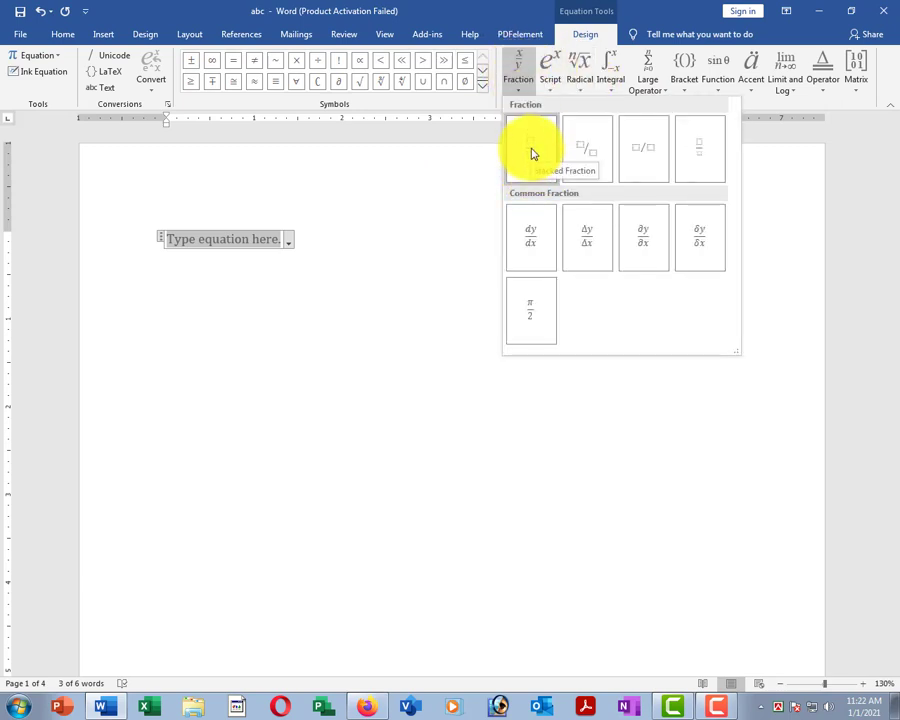
pyautogui.click(533, 153)
pyautogui.scroll(6, 167, 254)
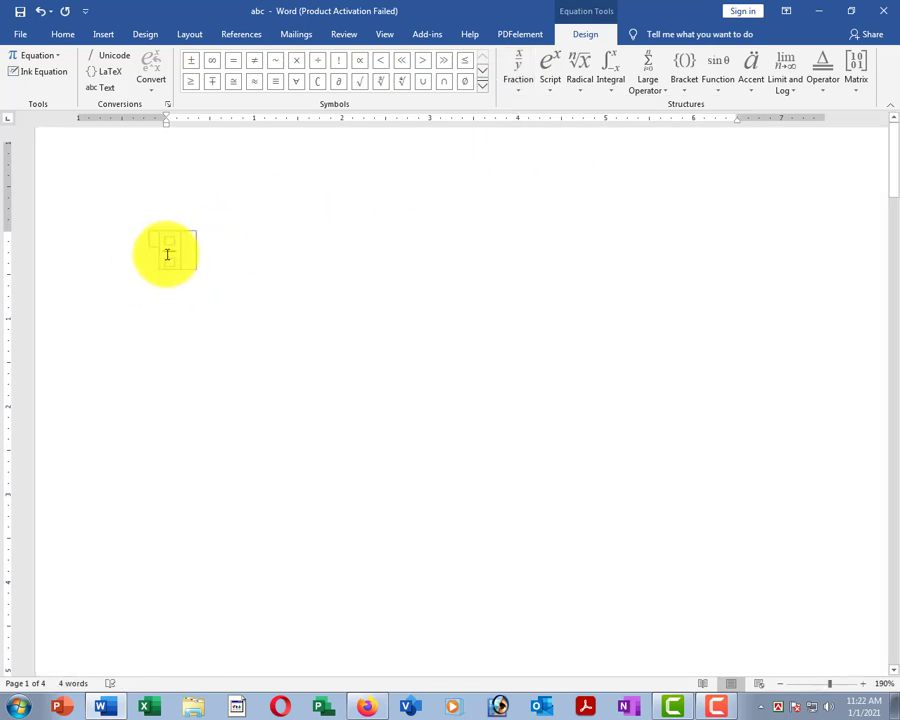
pyautogui.scroll(9, 167, 254)
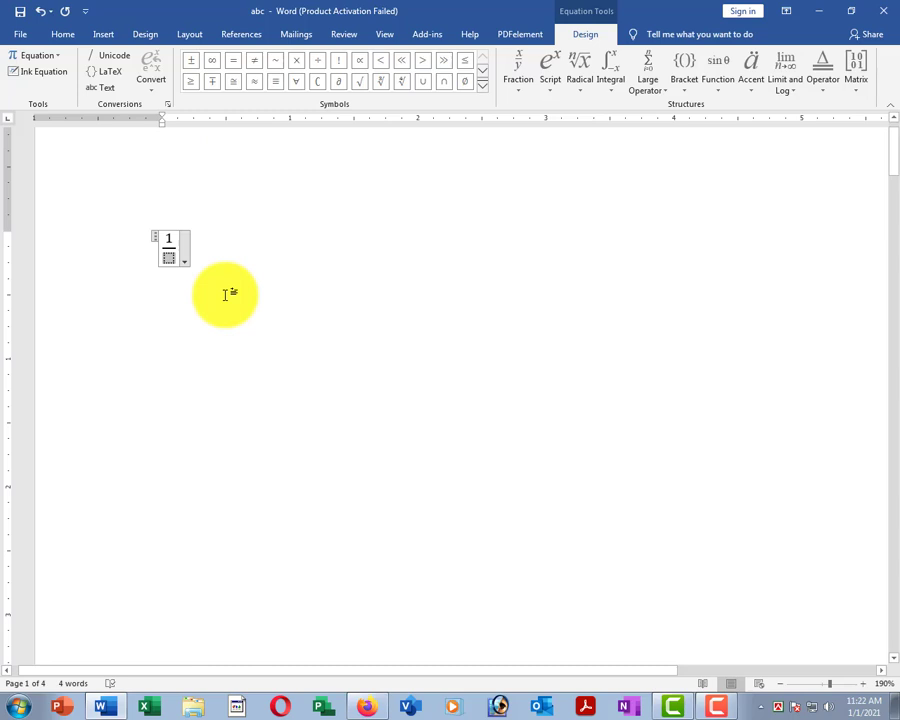
pyautogui.scroll(-2, 262, 280)
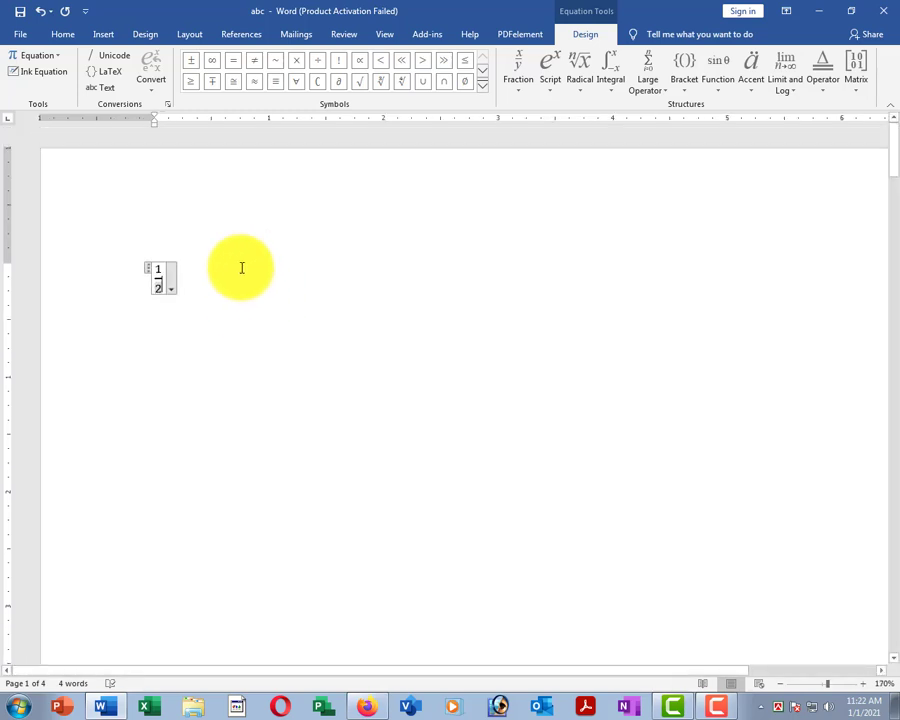
pyautogui.click(241, 267)
pyautogui.click(104, 34)
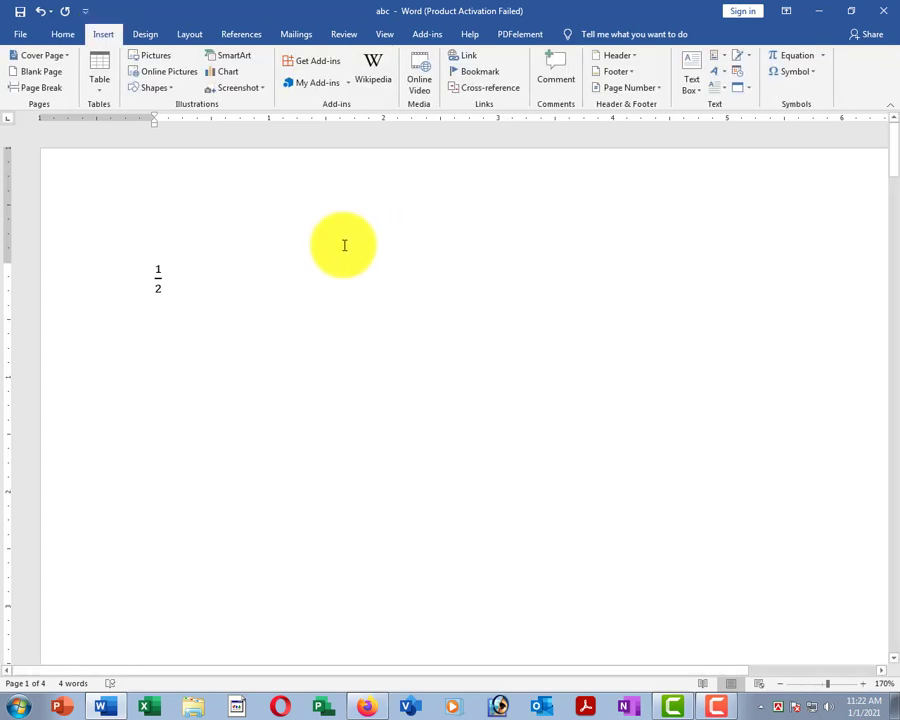
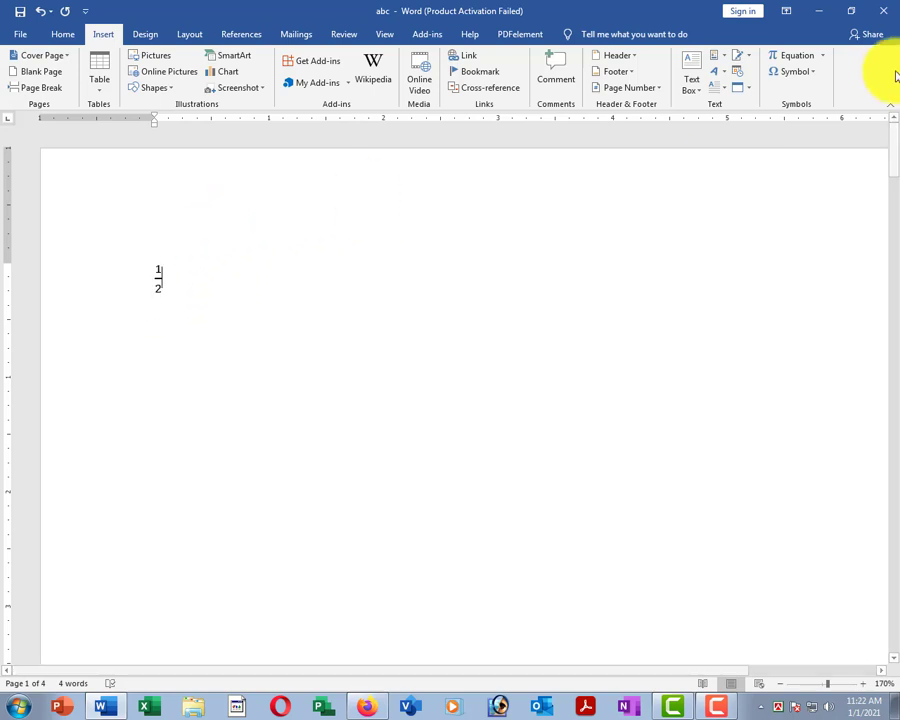
# Clear the ½ fraction equation and insert × followed by ✓ from the common symbols.
pyautogui.click(104, 272)
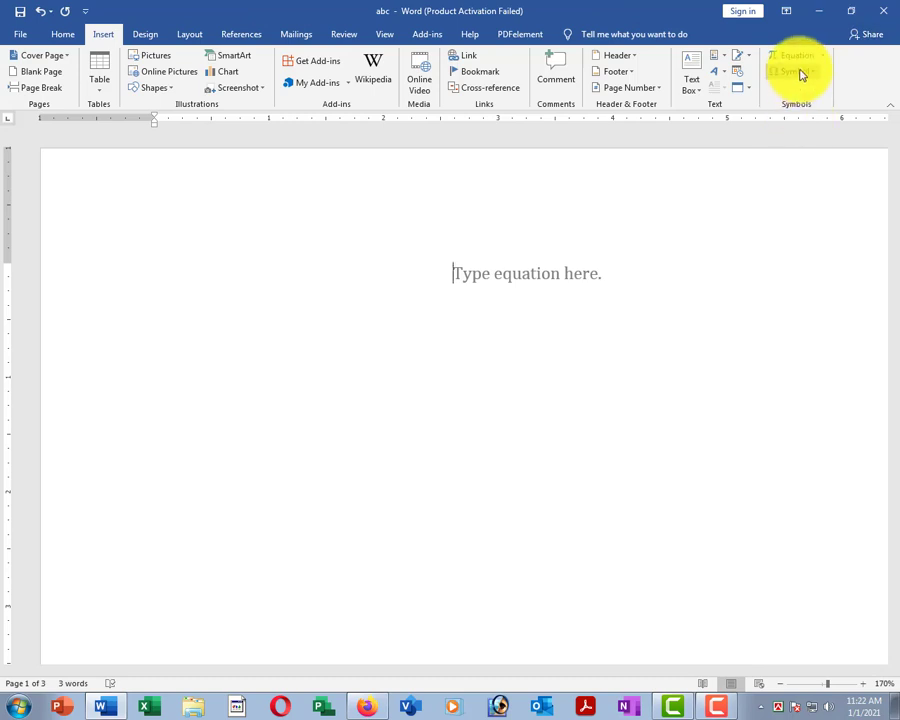
pyautogui.click(800, 72)
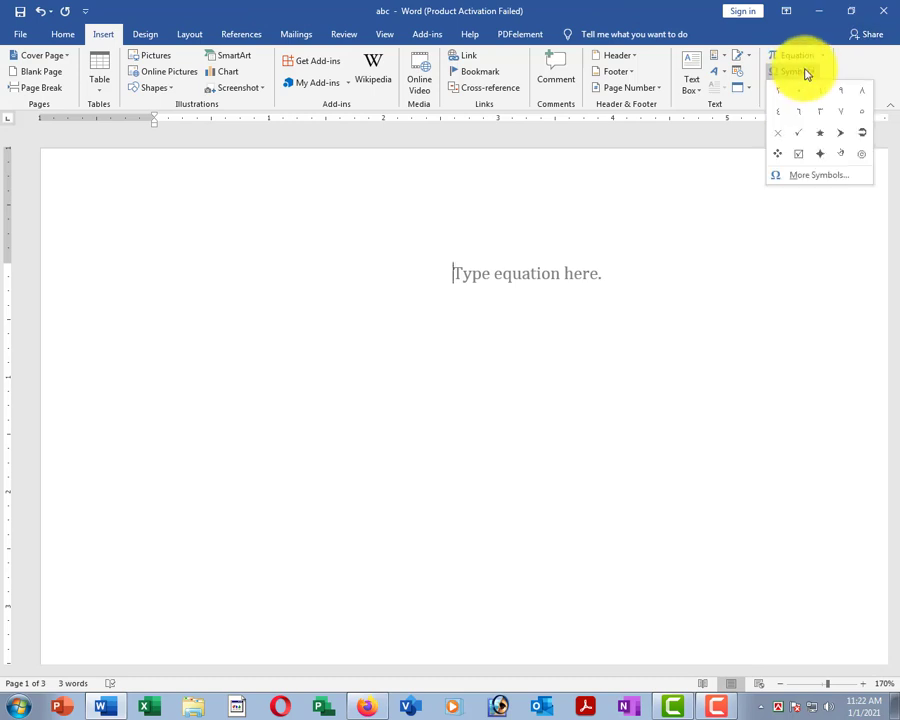
pyautogui.click(790, 137)
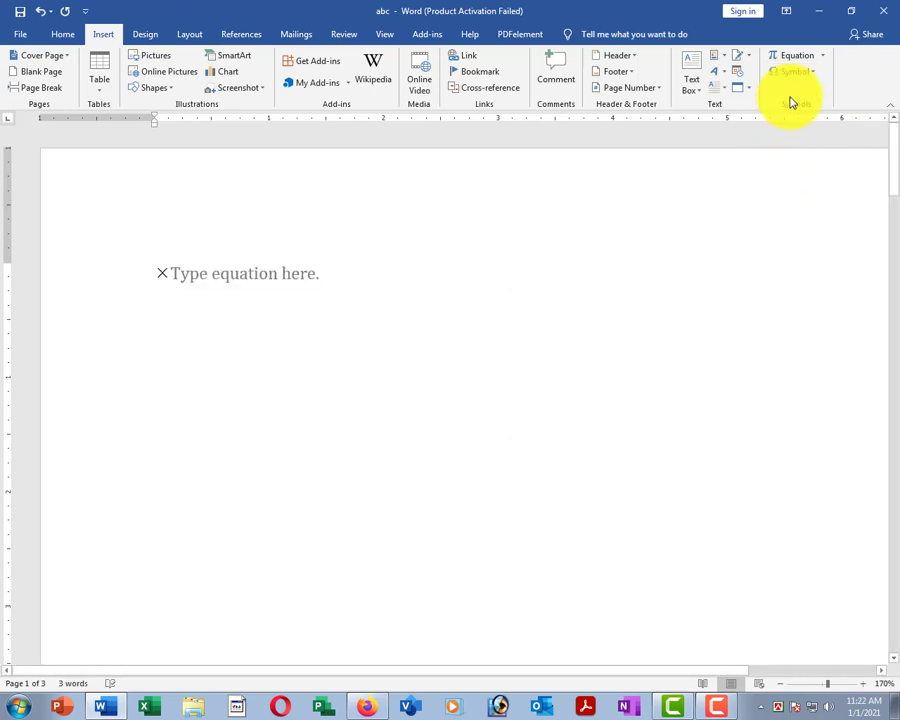
pyautogui.click(797, 75)
pyautogui.click(794, 133)
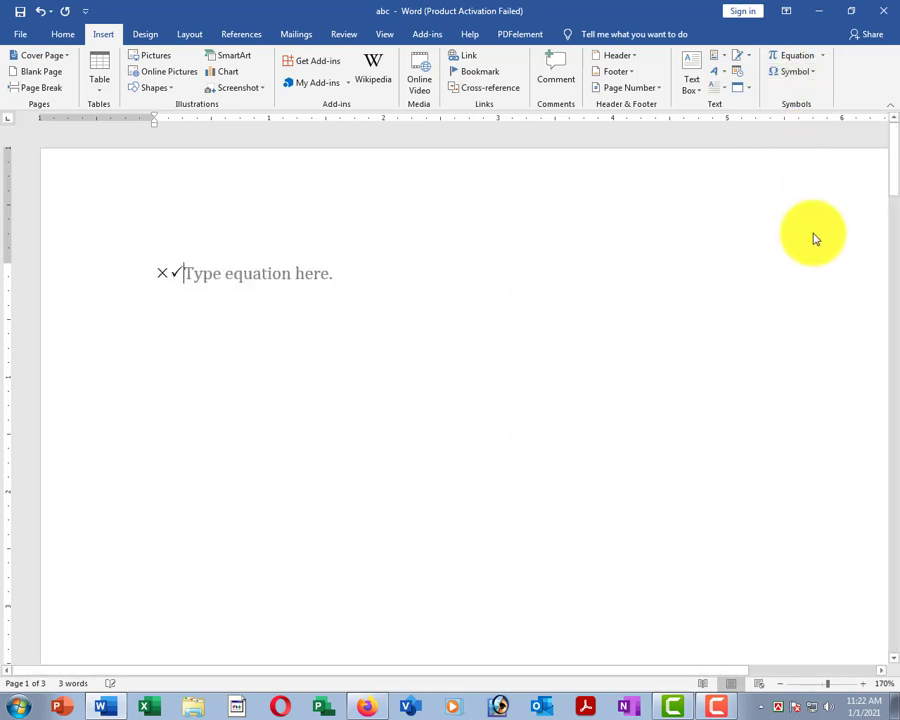
pyautogui.click(797, 72)
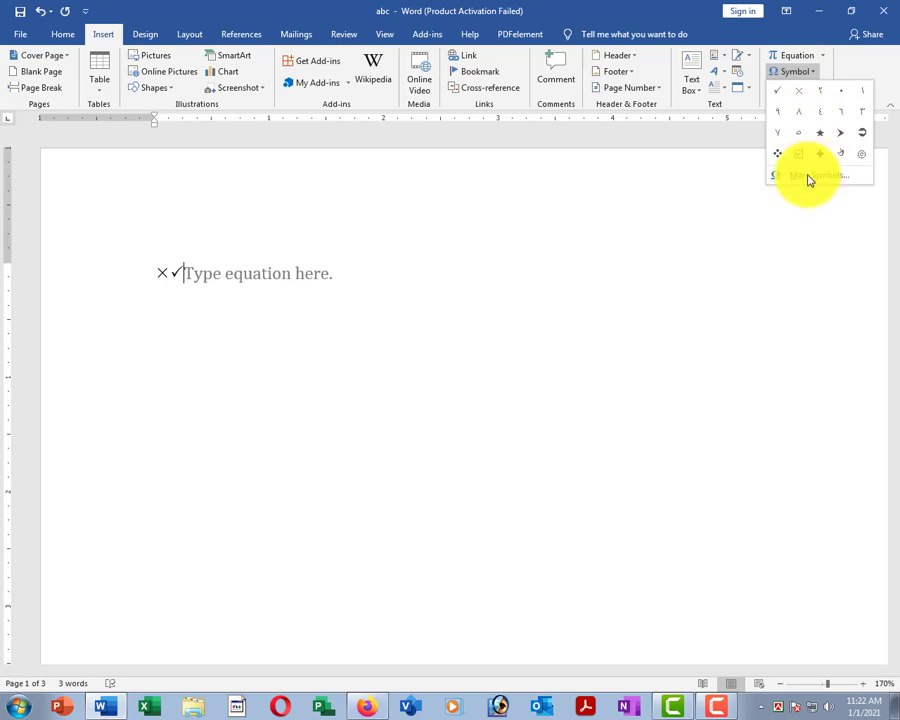
# Insert the Wingdings 2 black star ★ after × and ✓ in the equation.
pyautogui.click(818, 176)
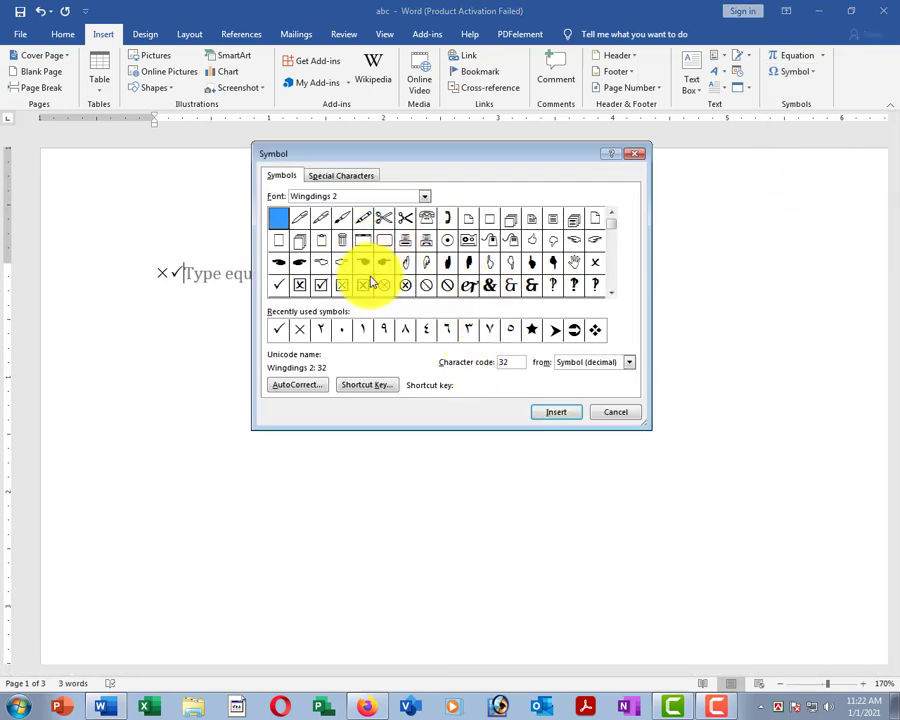
pyautogui.click(321, 287)
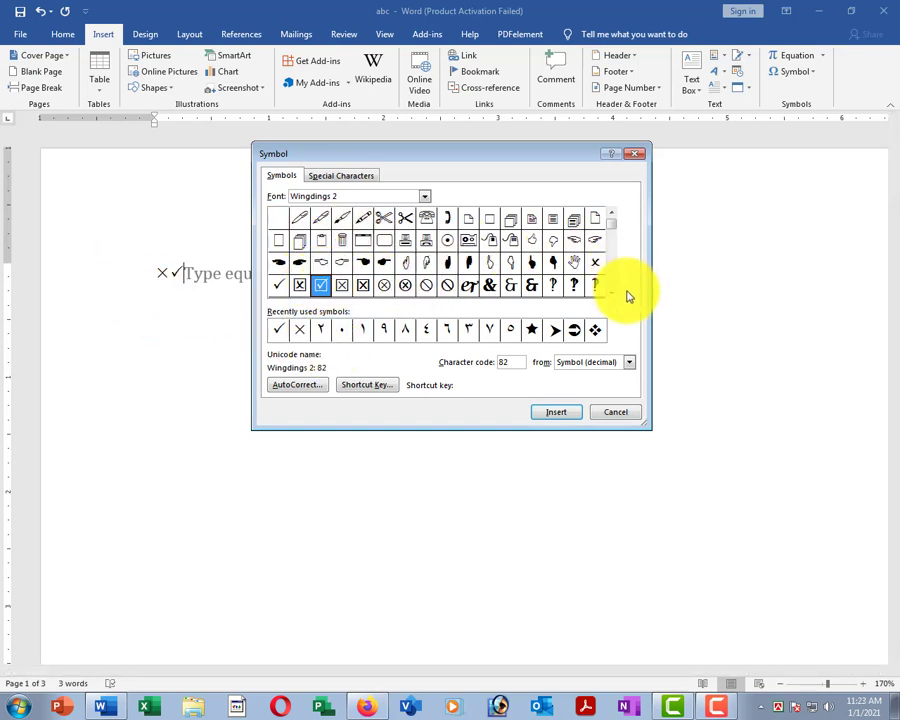
pyautogui.scroll(-8, 616, 297)
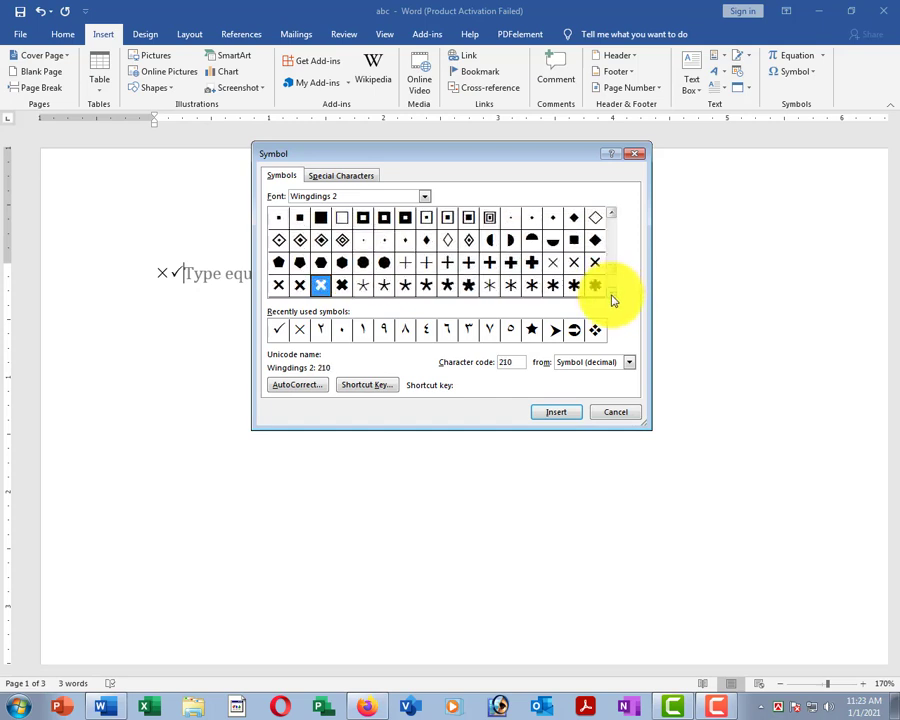
pyautogui.scroll(-2, 613, 300)
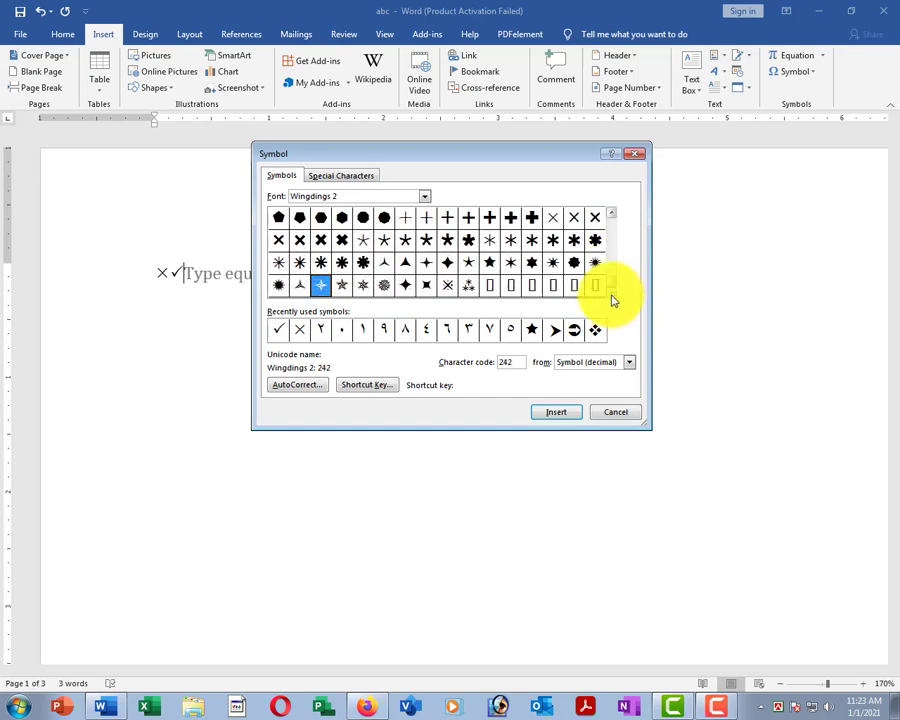
pyautogui.click(495, 268)
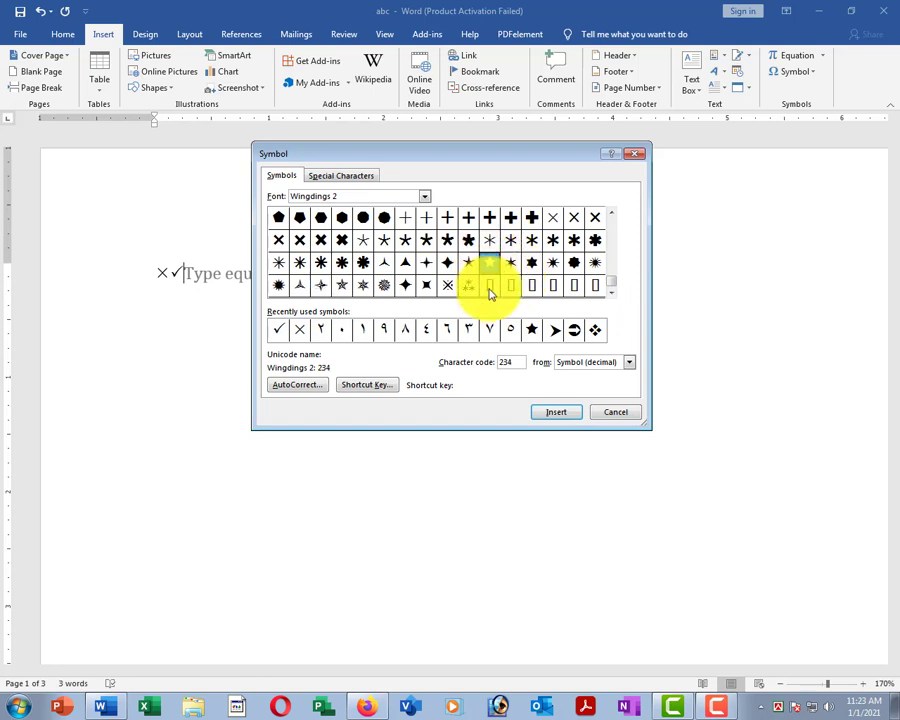
pyautogui.click(553, 414)
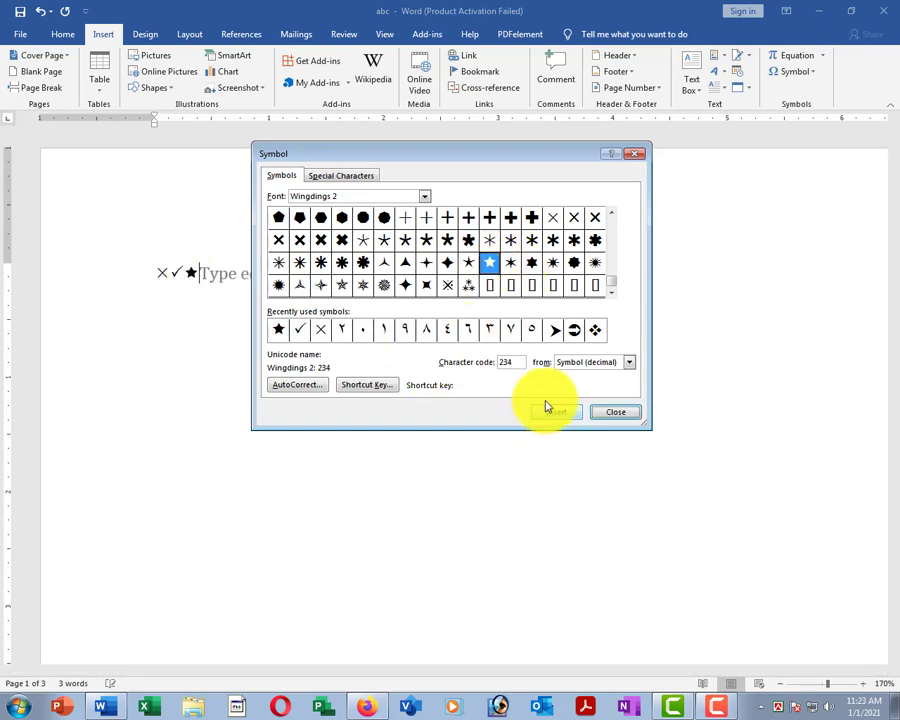
pyautogui.click(621, 418)
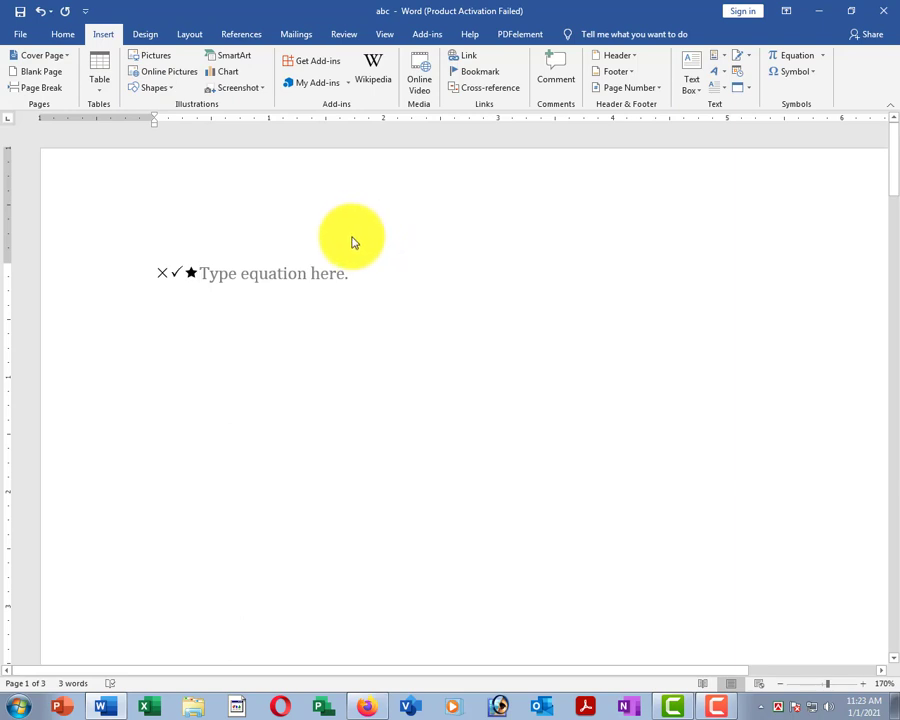
# Remove the ×✓★ equation box from the page, leaving an empty line.
pyautogui.scroll(3, 336, 236)
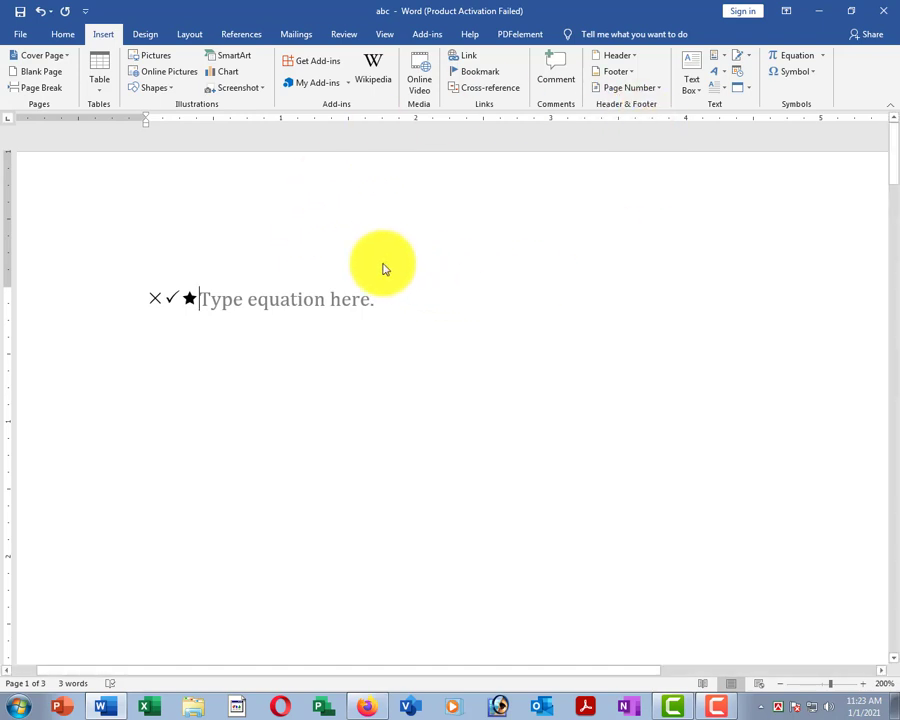
pyautogui.scroll(4, 382, 268)
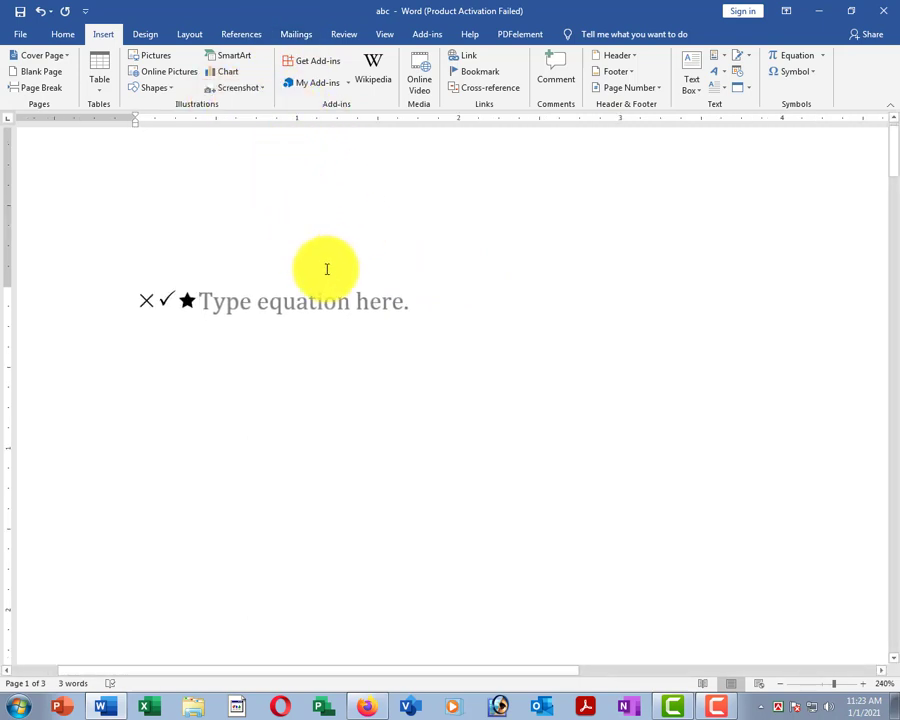
pyautogui.click(438, 304)
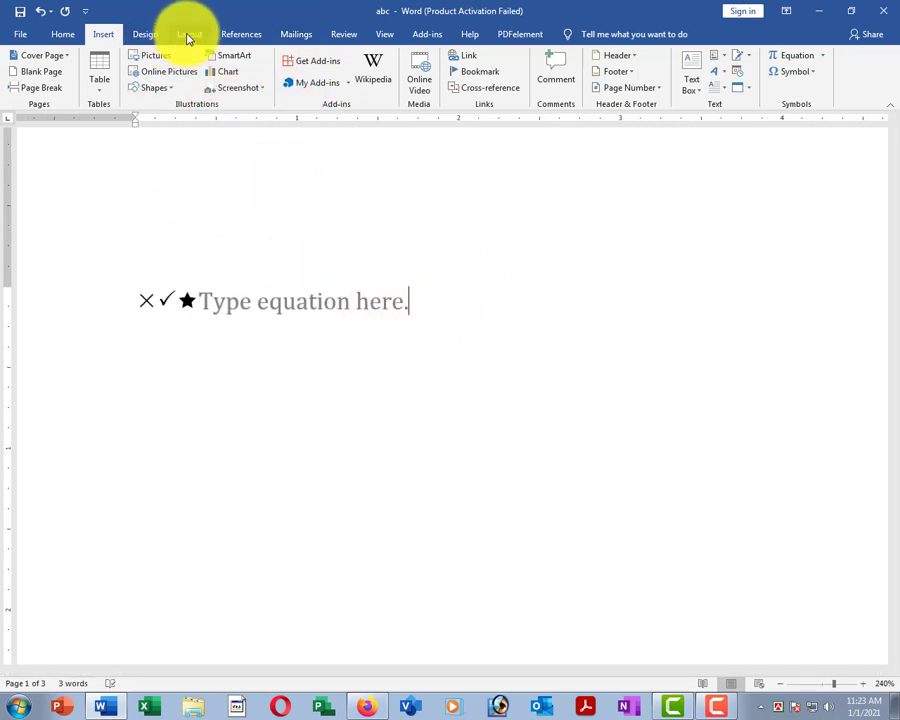
pyautogui.click(188, 36)
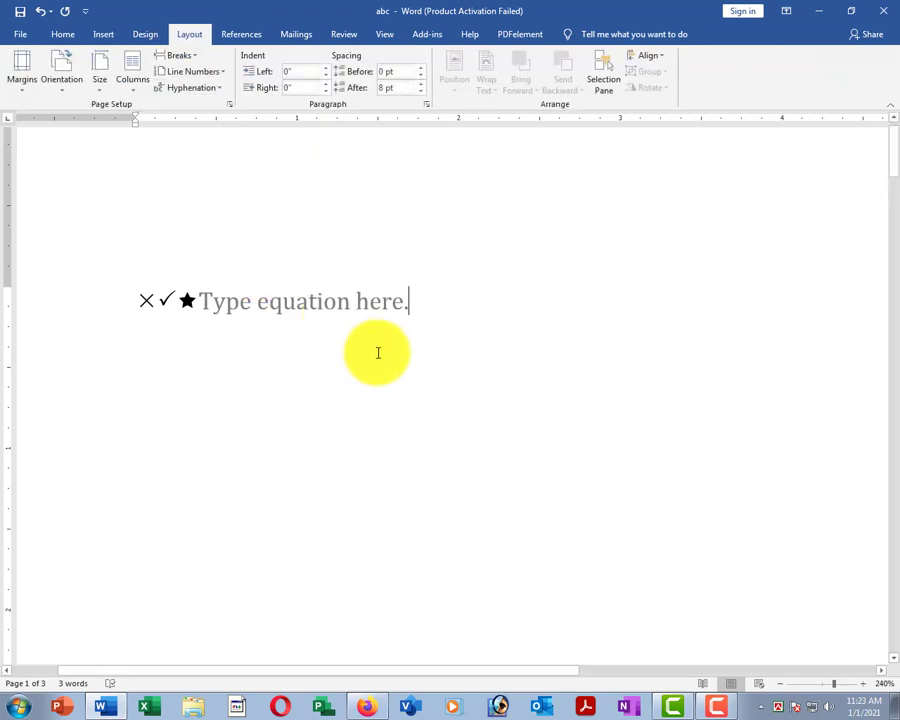
pyautogui.scroll(-12, 482, 286)
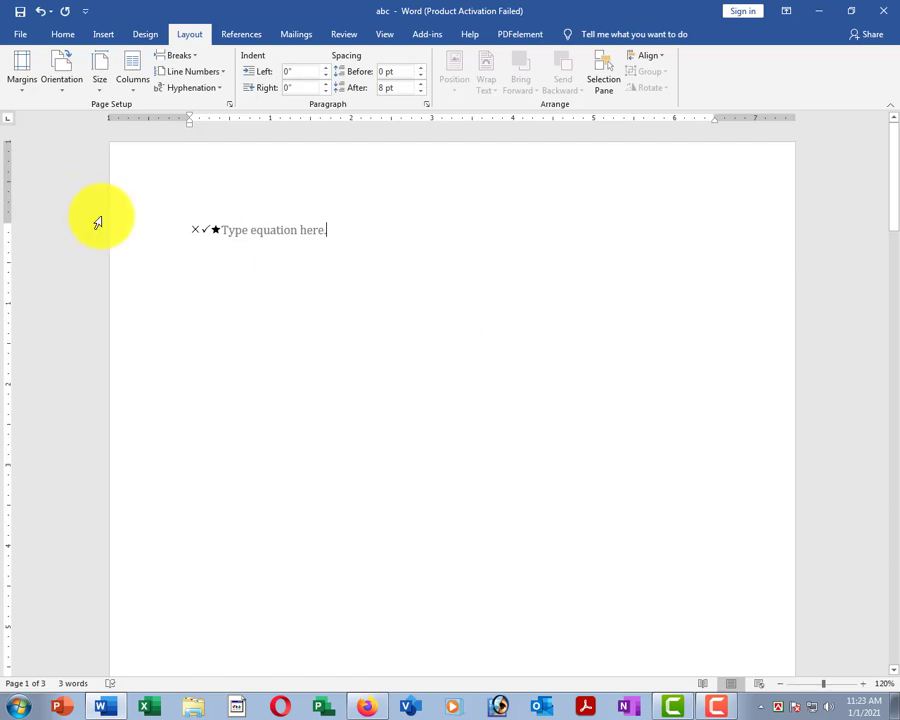
pyautogui.click(233, 268)
pyautogui.click(37, 12)
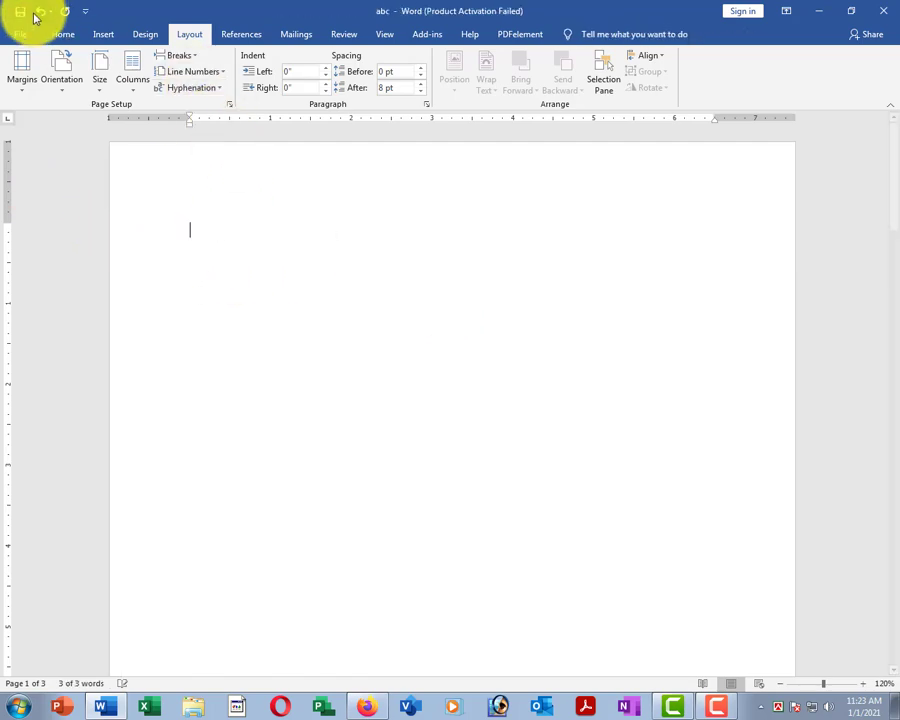
# Open the Emran CV from the File menu's Recent documents list.
pyautogui.click(20, 38)
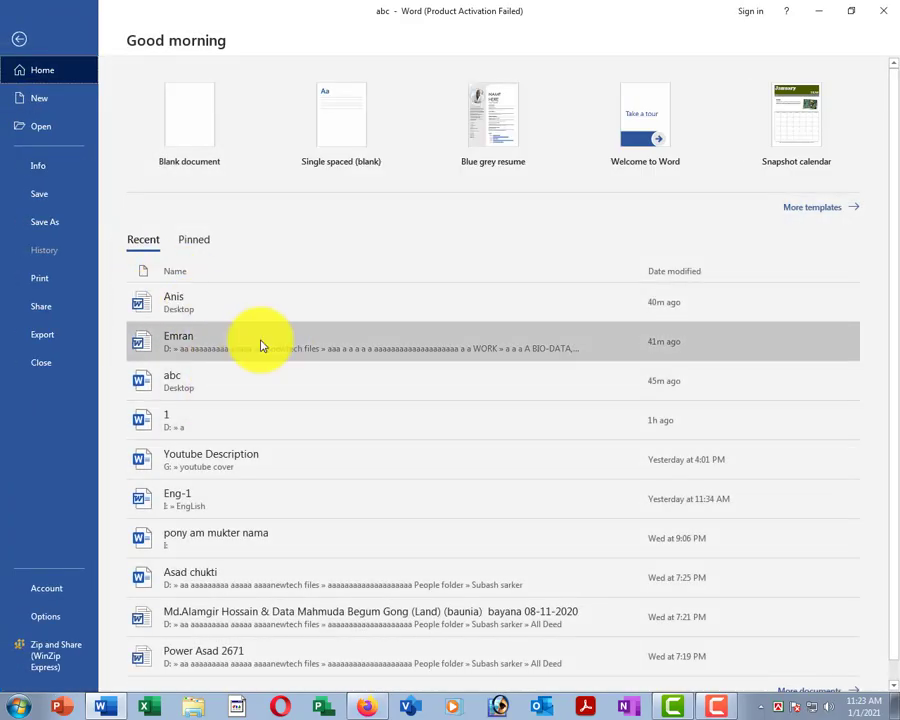
pyautogui.click(207, 345)
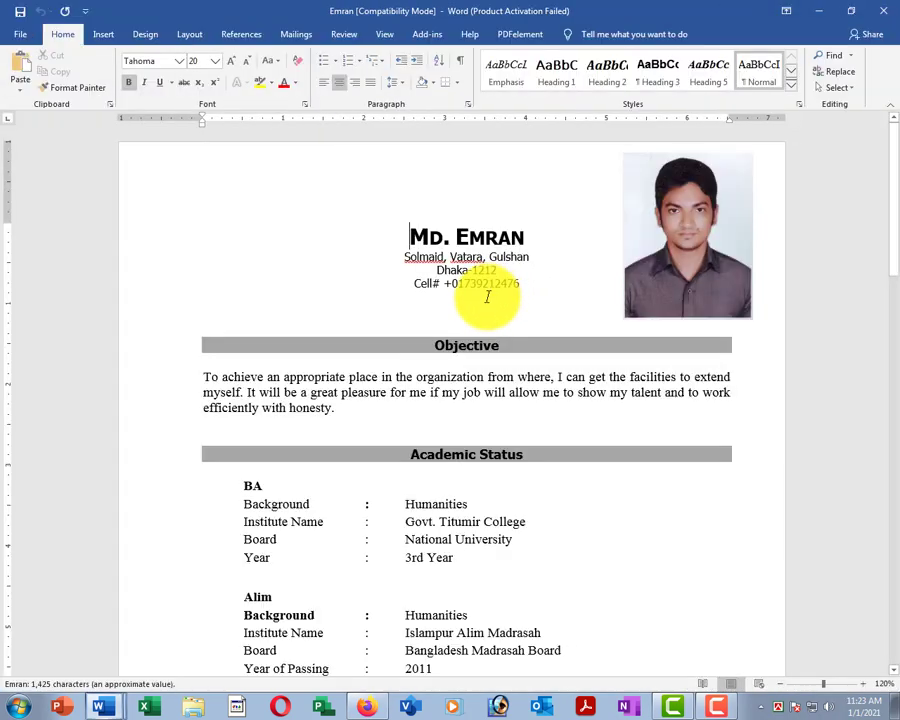
pyautogui.scroll(-3, 486, 330)
pyautogui.scroll(3, 445, 285)
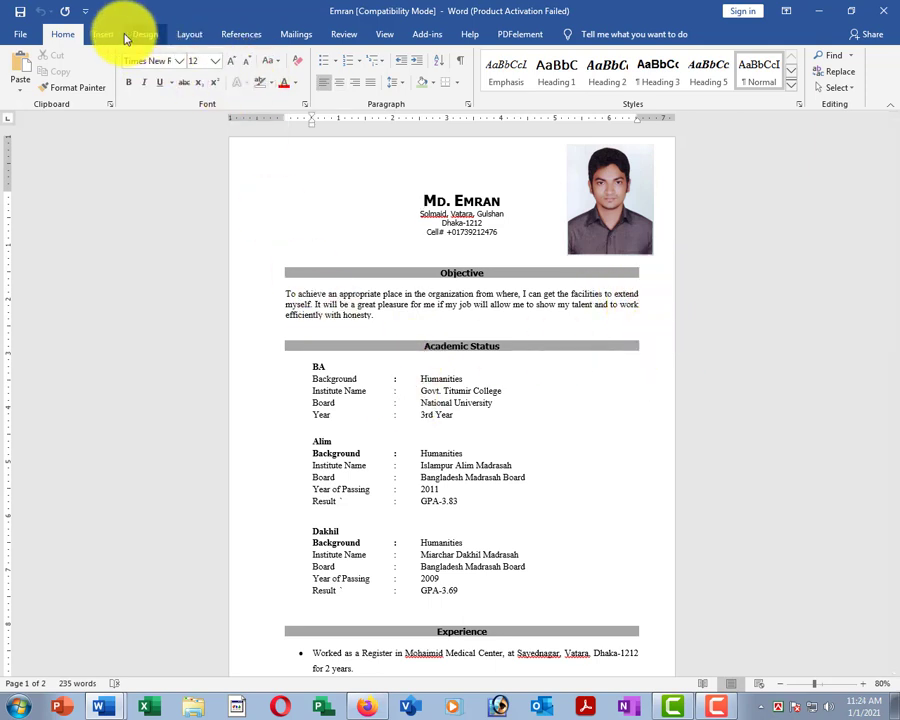
# Set the CV's paper size to Letter and review the pages.
pyautogui.click(187, 34)
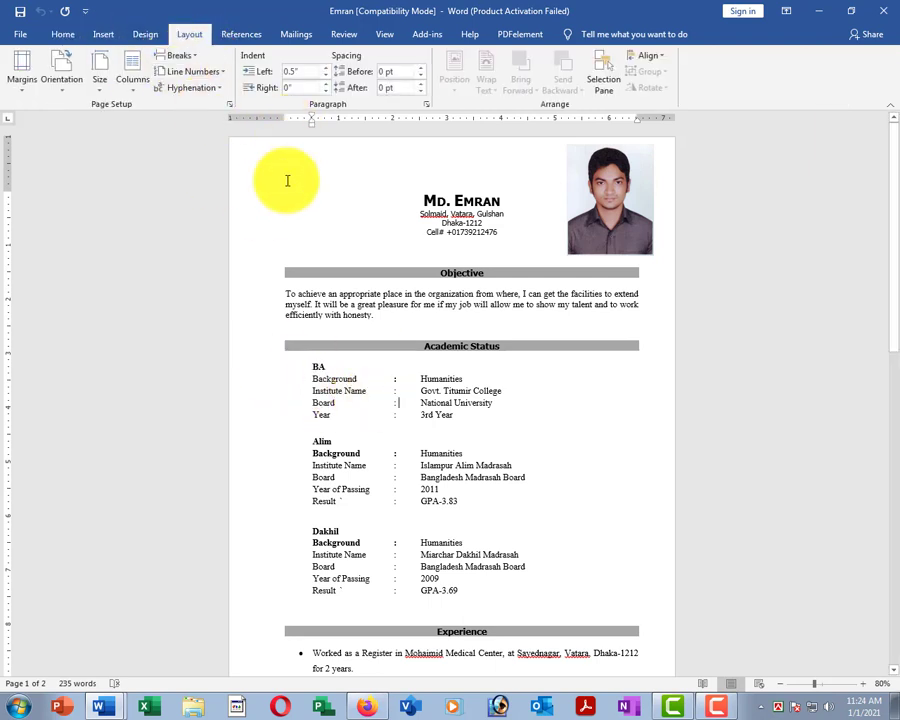
pyautogui.click(103, 89)
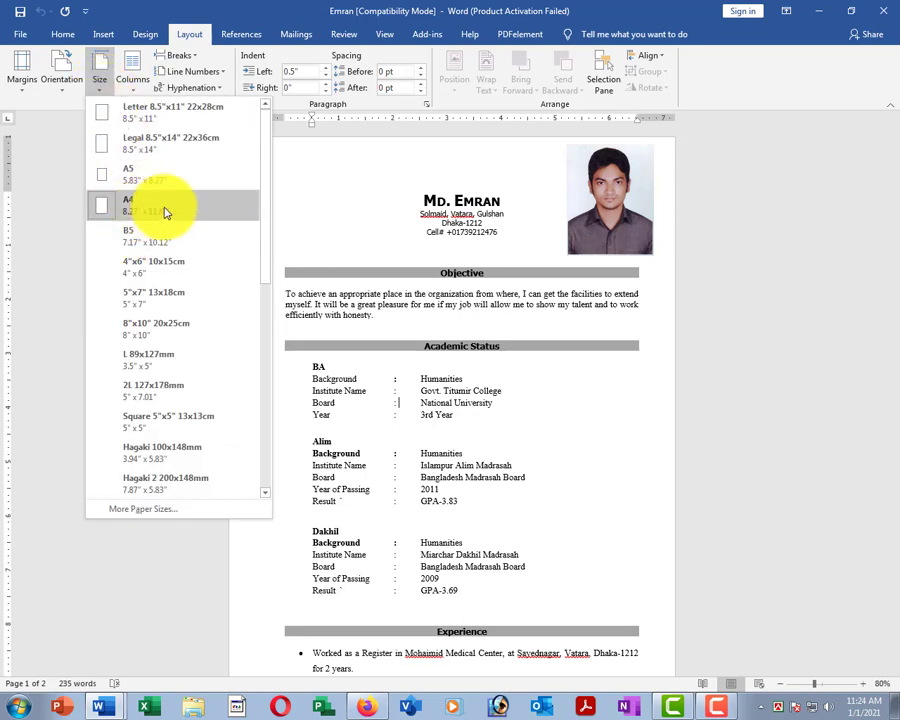
pyautogui.click(122, 110)
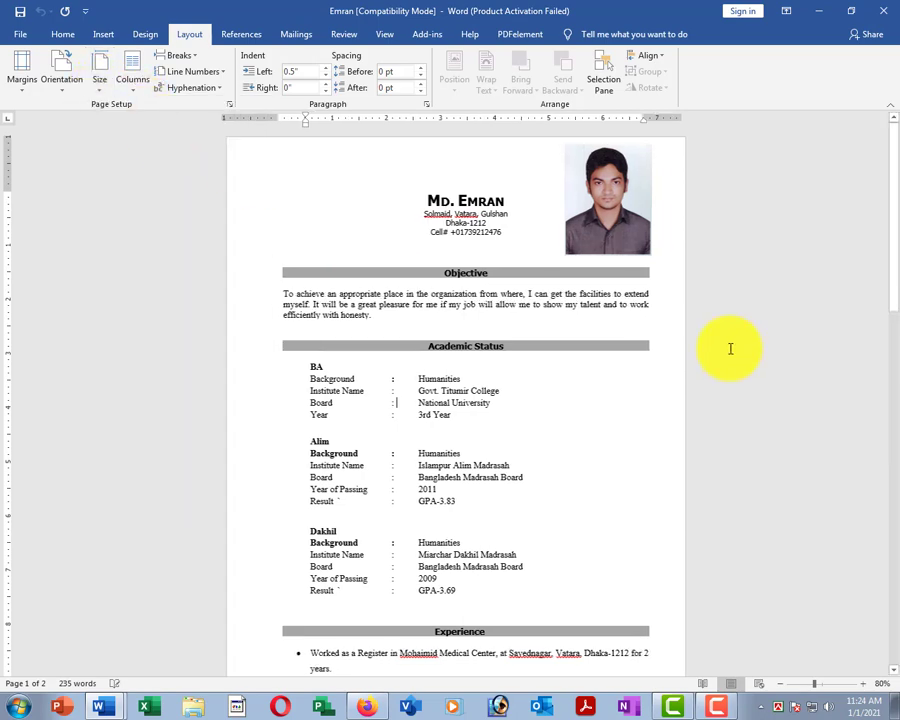
pyautogui.scroll(-5, 476, 325)
pyautogui.scroll(-3, 495, 400)
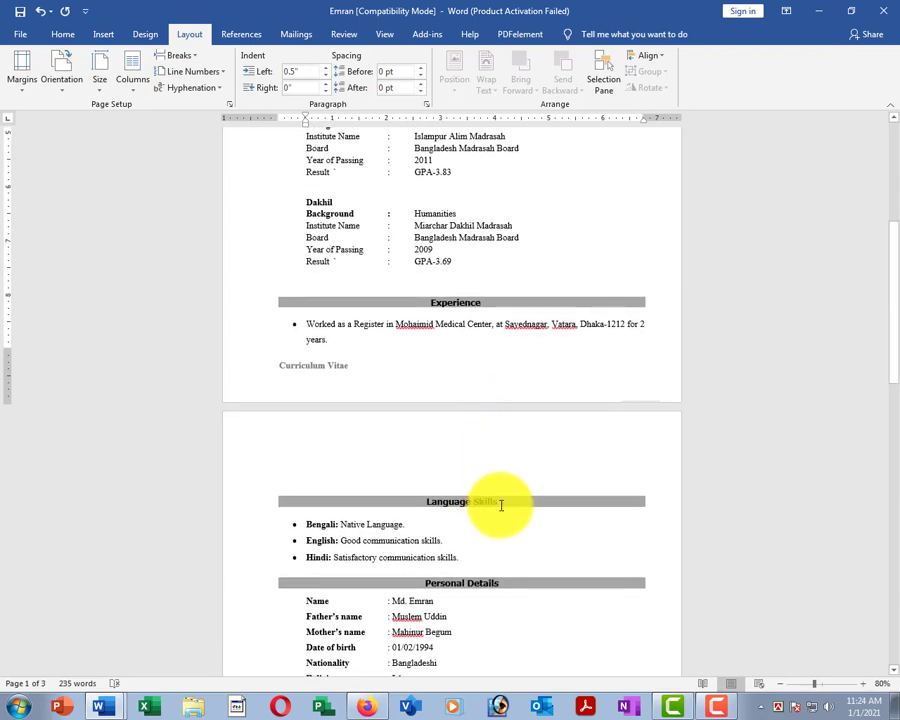
pyautogui.scroll(-3, 540, 515)
pyautogui.scroll(-8, 551, 504)
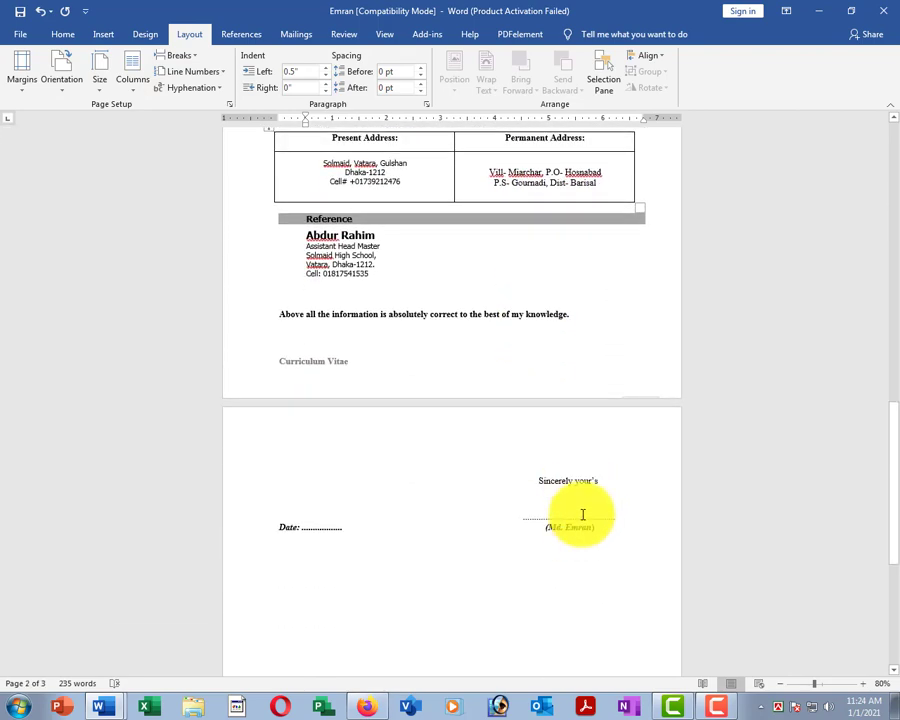
# Change the paper size to A4, shrinking the CV to two pages.
pyautogui.click(100, 70)
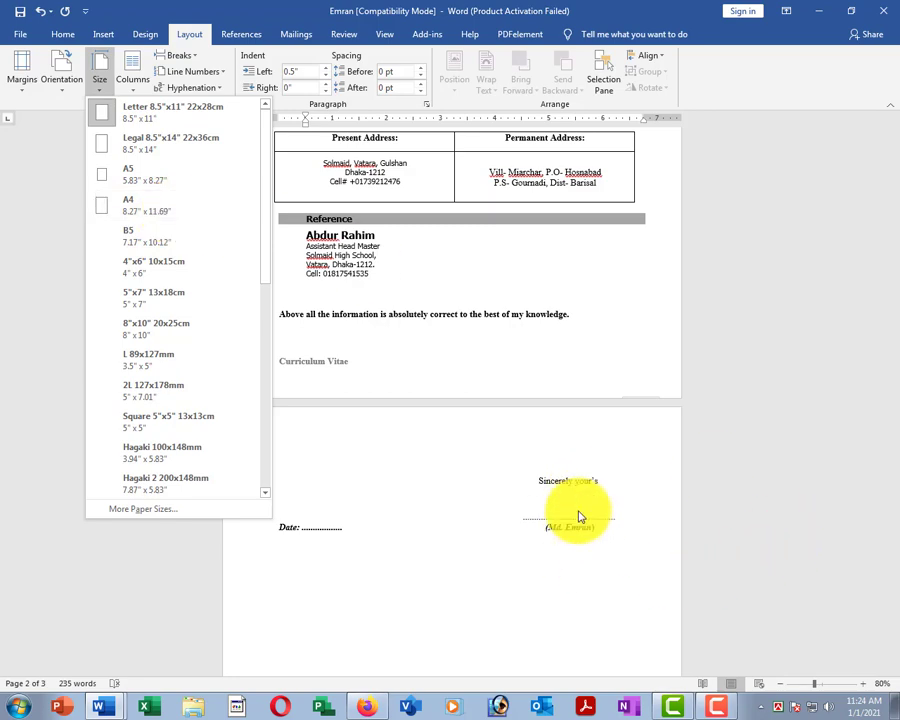
pyautogui.click(141, 206)
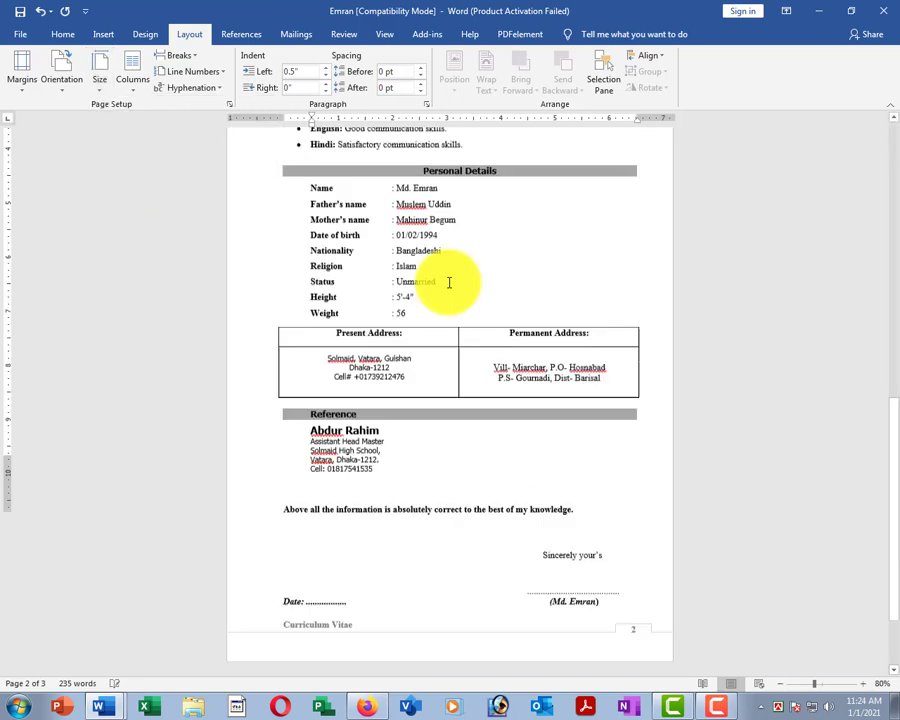
pyautogui.scroll(15, 500, 300)
pyautogui.keyDown('ctrl'); pyautogui.scroll(-2, 531, 317); pyautogui.keyUp('ctrl')
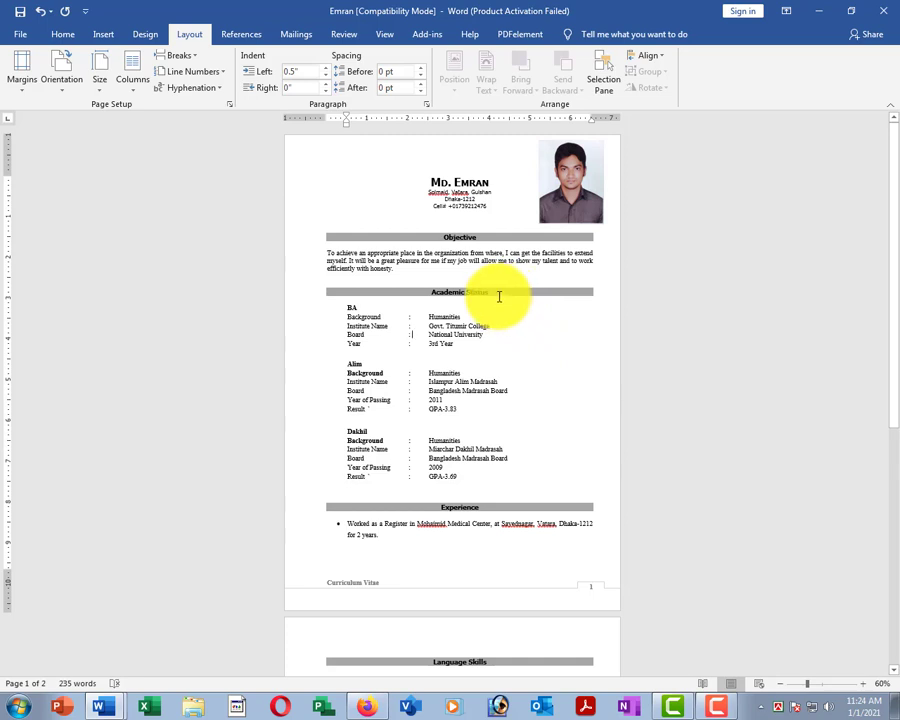
# Switch the CV's paper size to Legal.
pyautogui.click(100, 80)
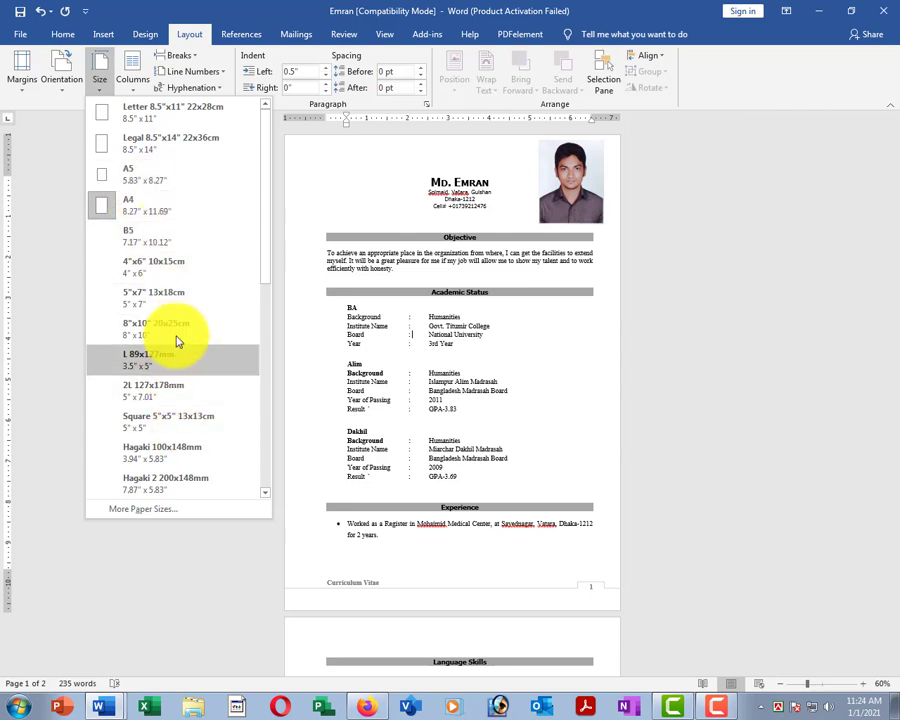
pyautogui.click(180, 149)
pyautogui.scroll(-3, 474, 398)
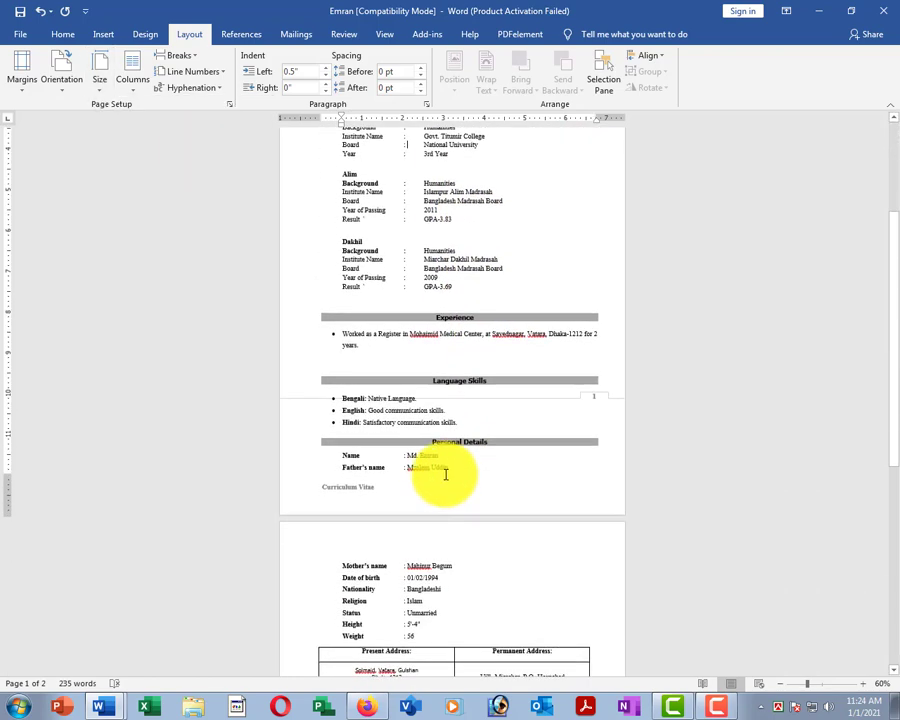
# Select the Language Skills through Father's name lines, then deselect them.
pyautogui.moveTo(284, 400); pyautogui.dragTo(321, 492)
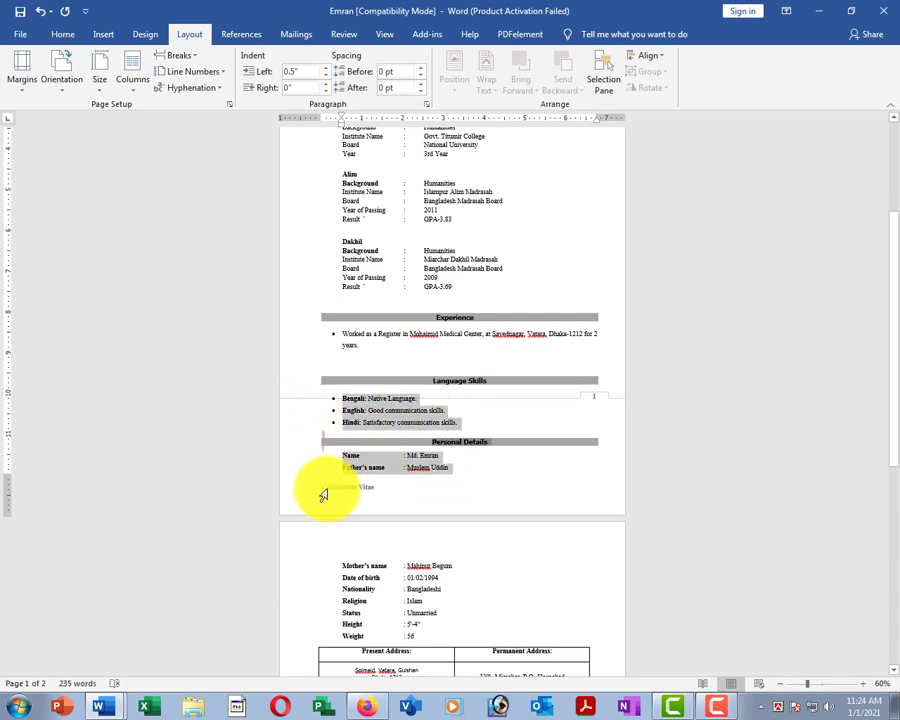
pyautogui.scroll(-1, 549, 295)
pyautogui.scroll(-8, 500, 437)
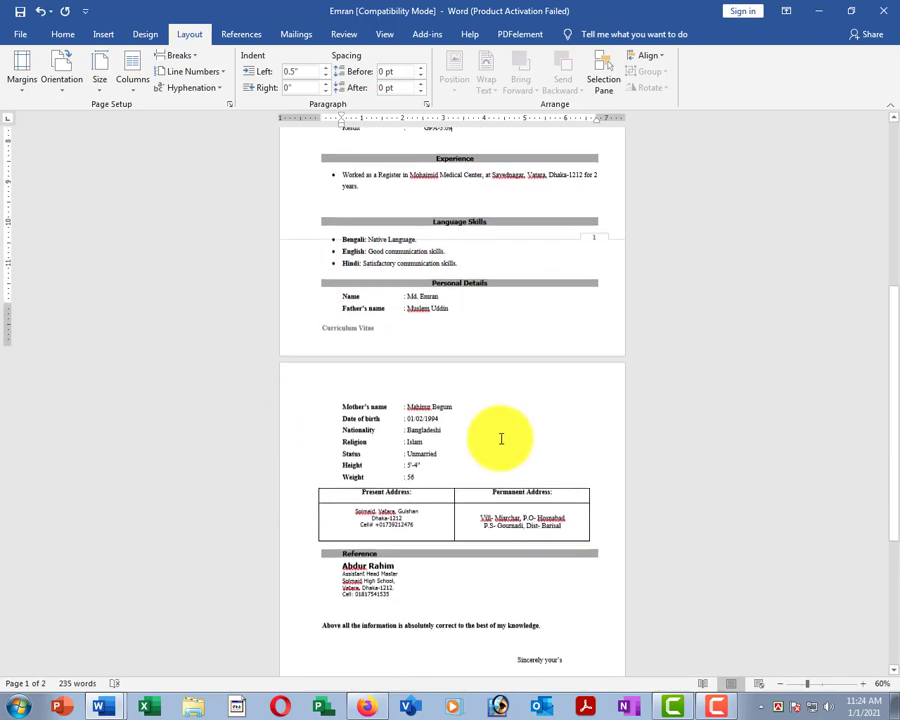
pyautogui.scroll(-2, 500, 437)
pyautogui.scroll(5, 508, 457)
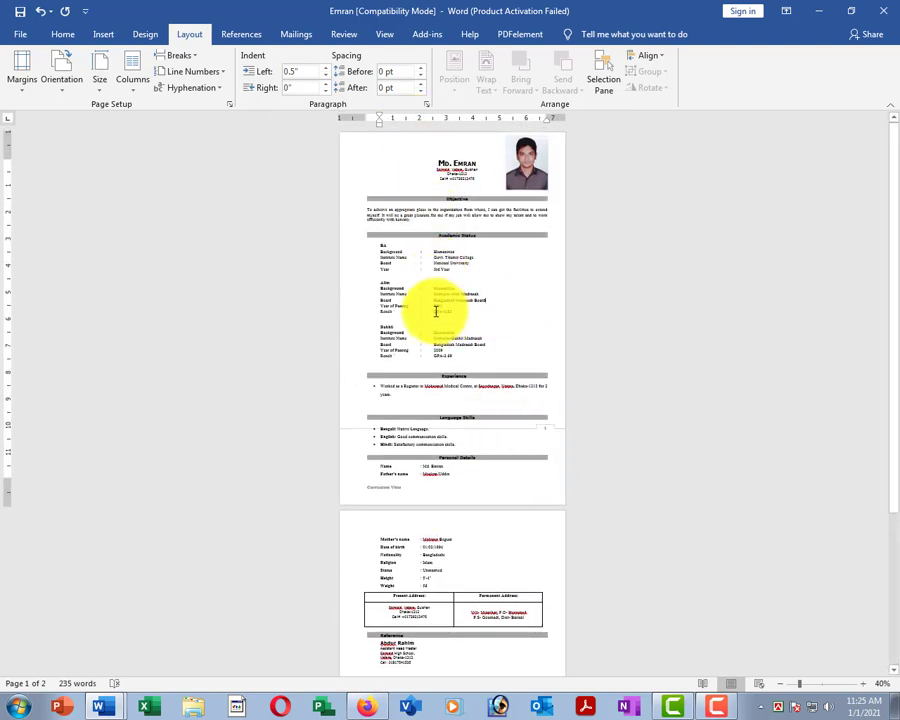
pyautogui.moveTo(327, 428); pyautogui.dragTo(341, 489)
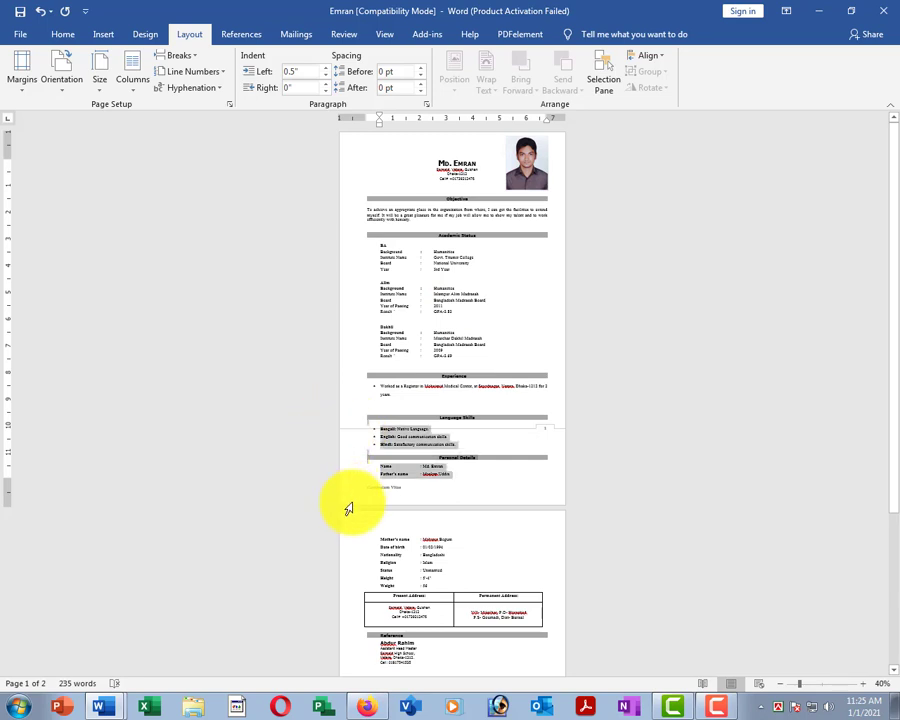
pyautogui.click(474, 296)
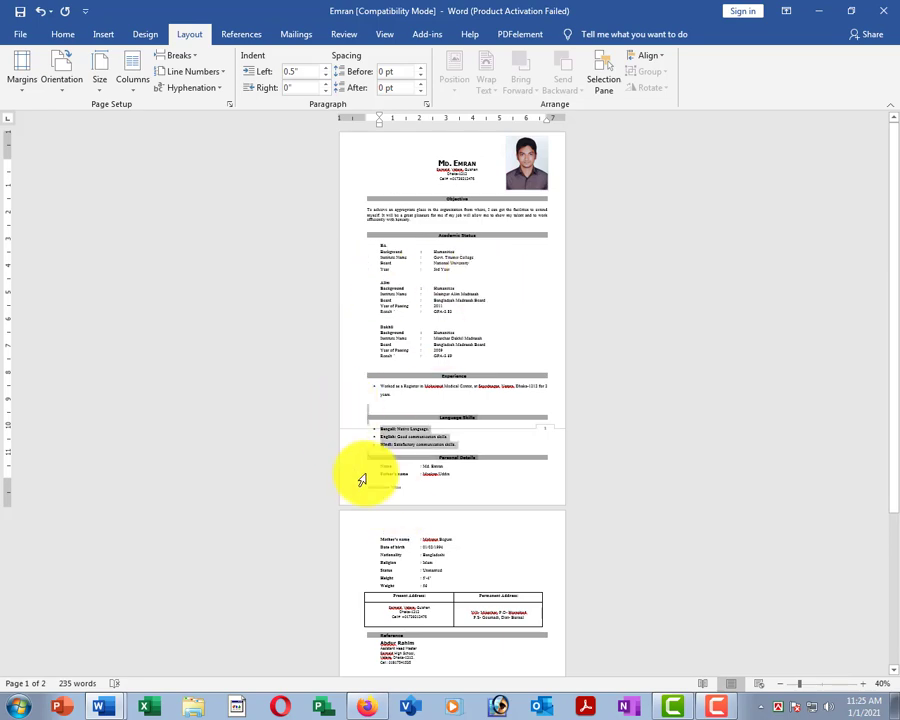
pyautogui.keyDown('ctrl'); pyautogui.scroll(5, 535, 332); pyautogui.keyUp('ctrl')
# Return the CV to A4 paper so Language Skills starts page 2, and open margin presets.
pyautogui.scroll(3, 420, 270)
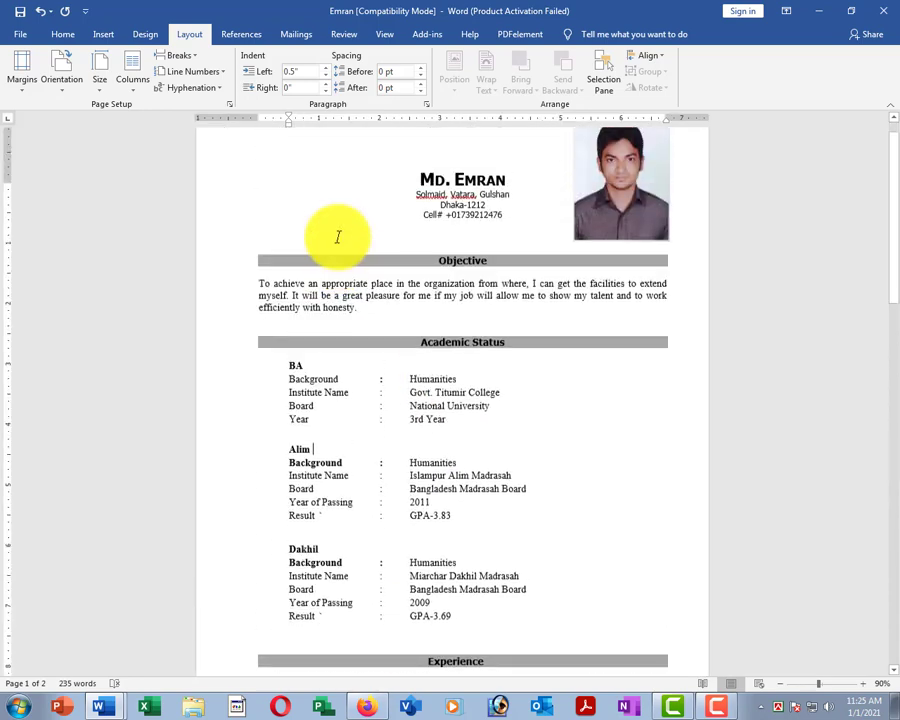
pyautogui.click(98, 78)
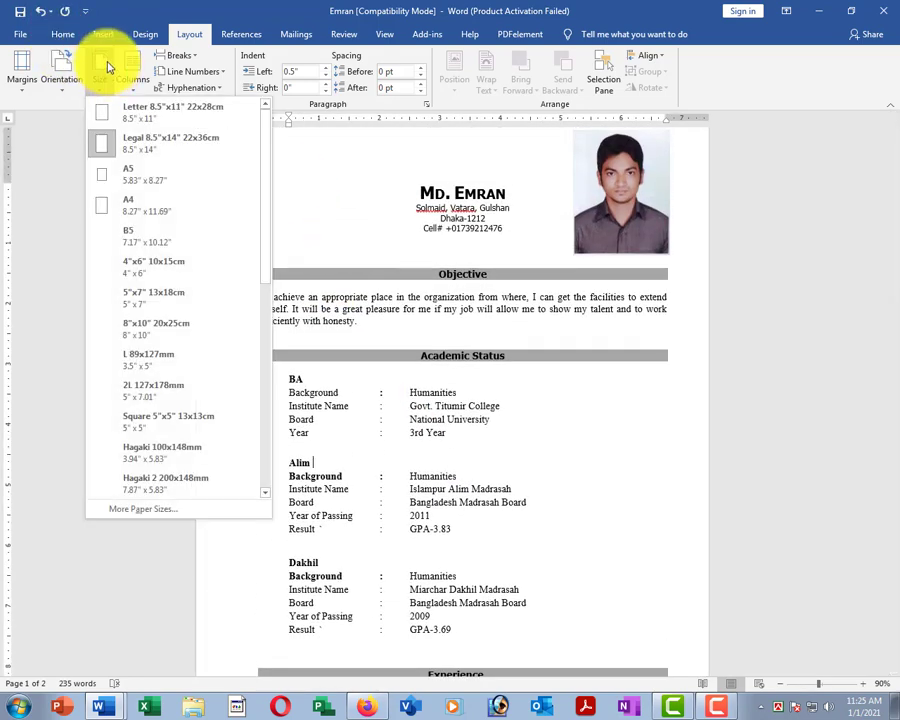
pyautogui.click(153, 200)
pyautogui.keyDown('ctrl'); pyautogui.scroll(-4, 494, 241); pyautogui.keyUp('ctrl')
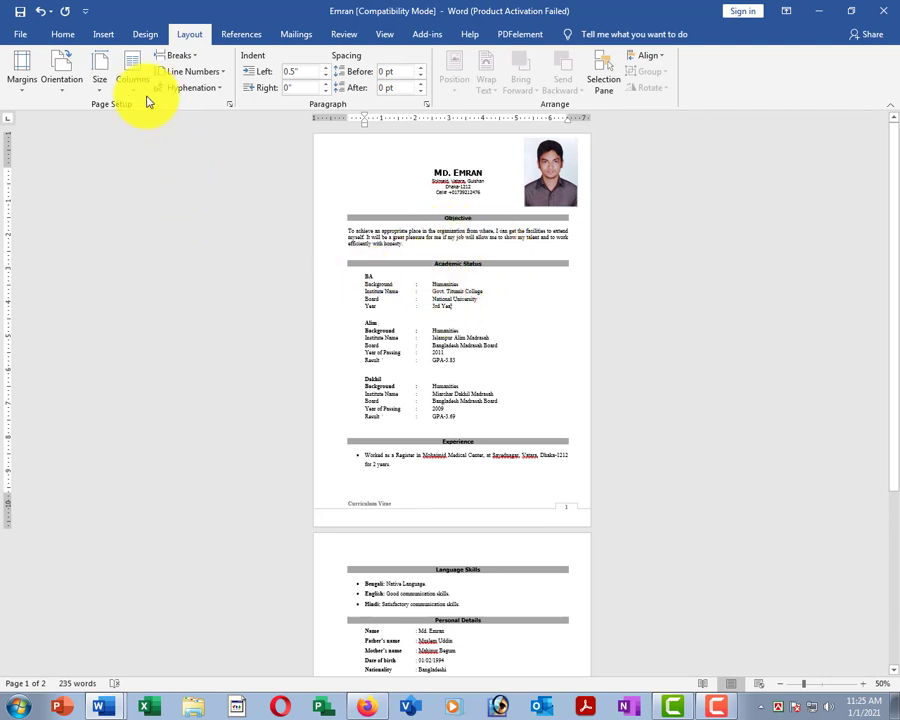
pyautogui.click(20, 89)
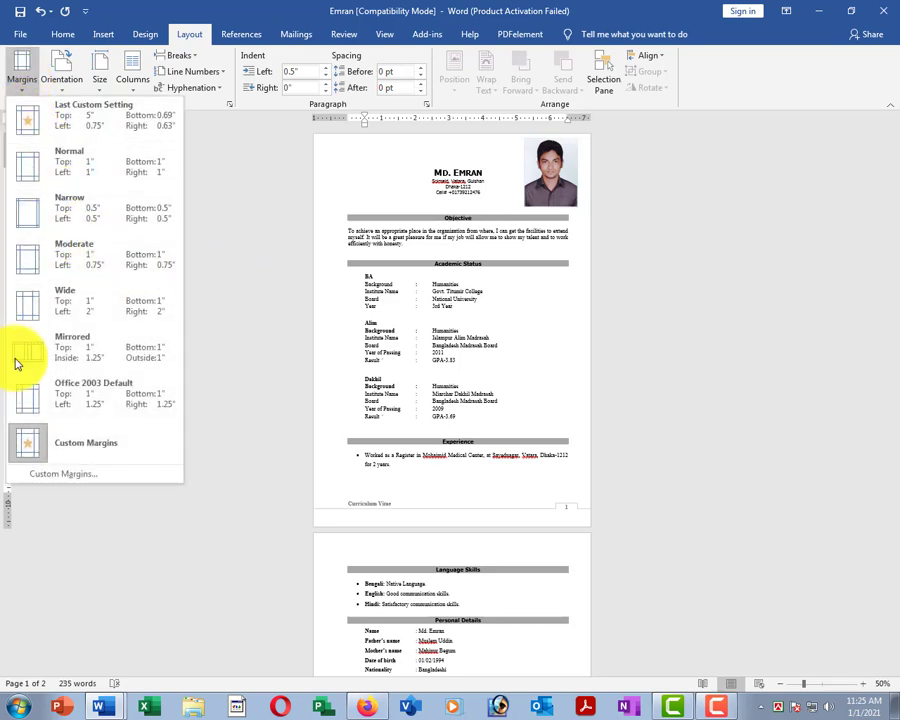
# Apply the Narrow margin preset and review both pages of the CV.
pyautogui.click(122, 209)
pyautogui.keyDown('ctrl'); pyautogui.scroll(5, 524, 356); pyautogui.keyUp('ctrl')
pyautogui.scroll(2, 534, 244)
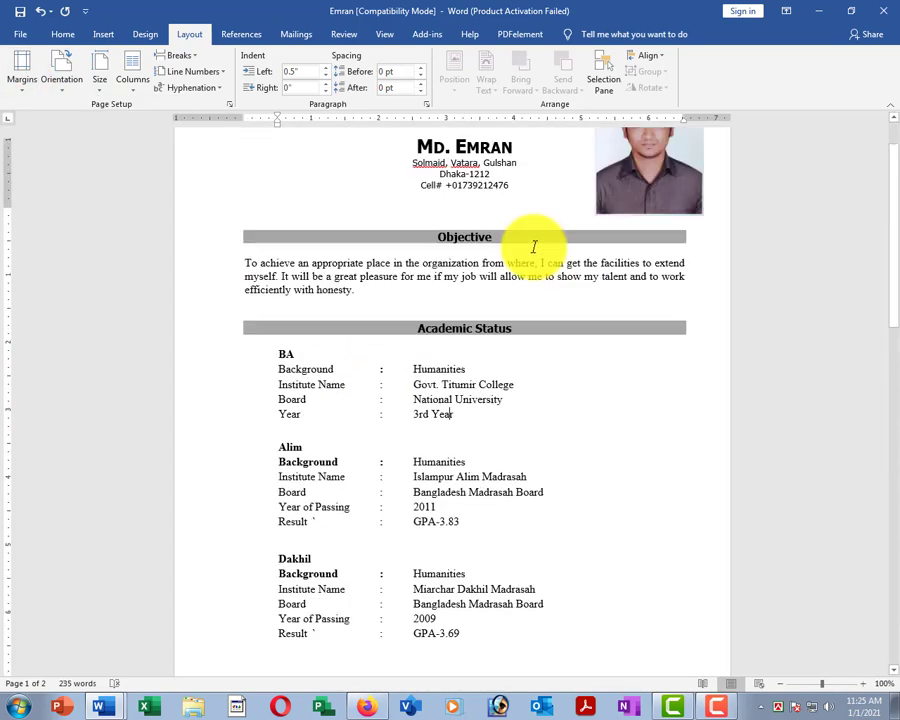
pyautogui.scroll(-2, 187, 335)
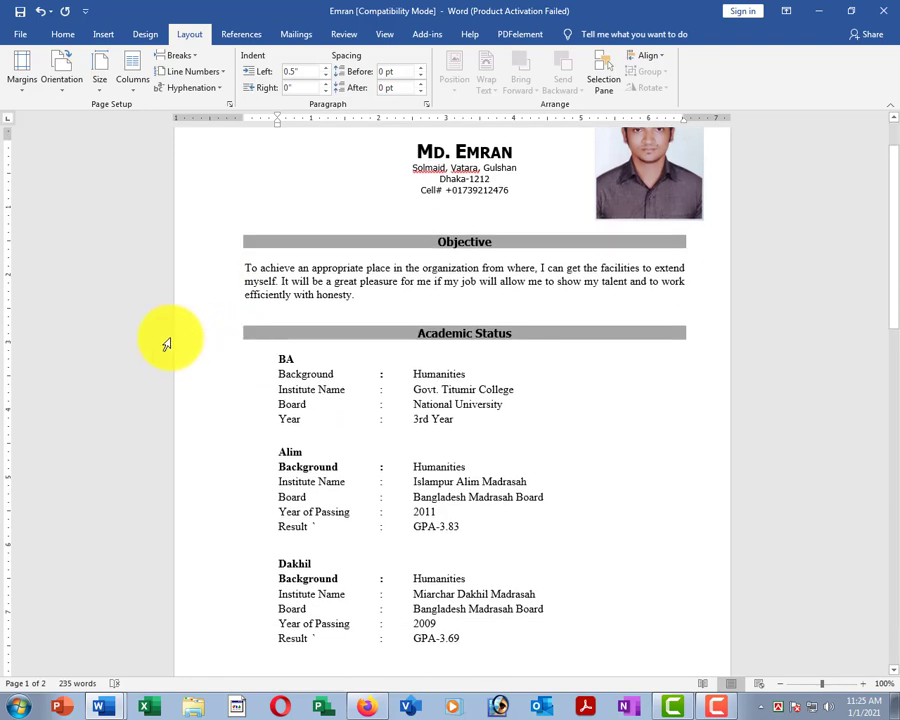
pyautogui.scroll(-4, 783, 303)
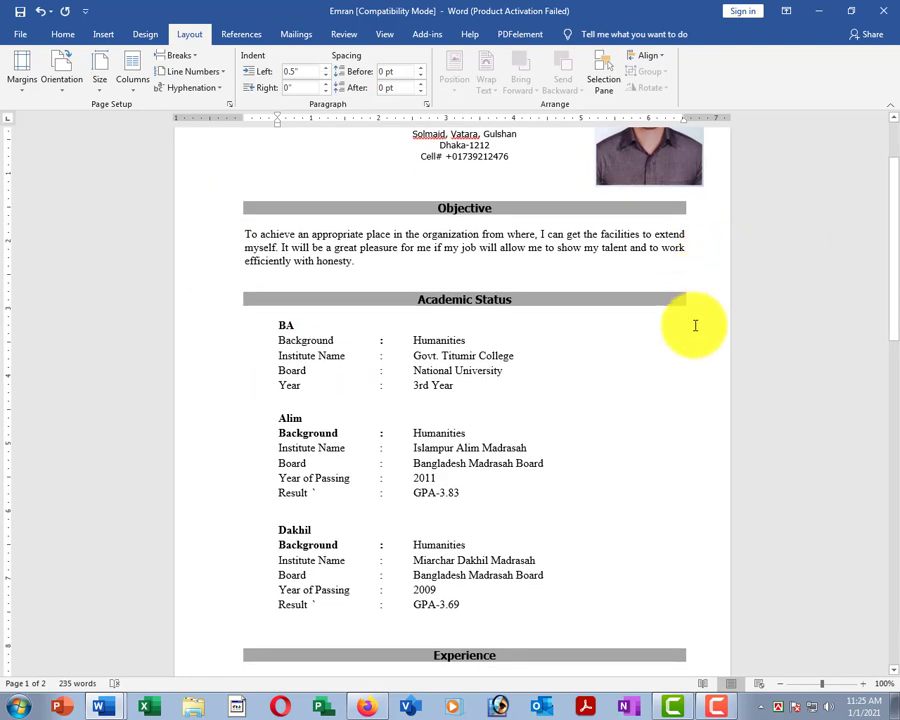
pyautogui.scroll(-12, 382, 590)
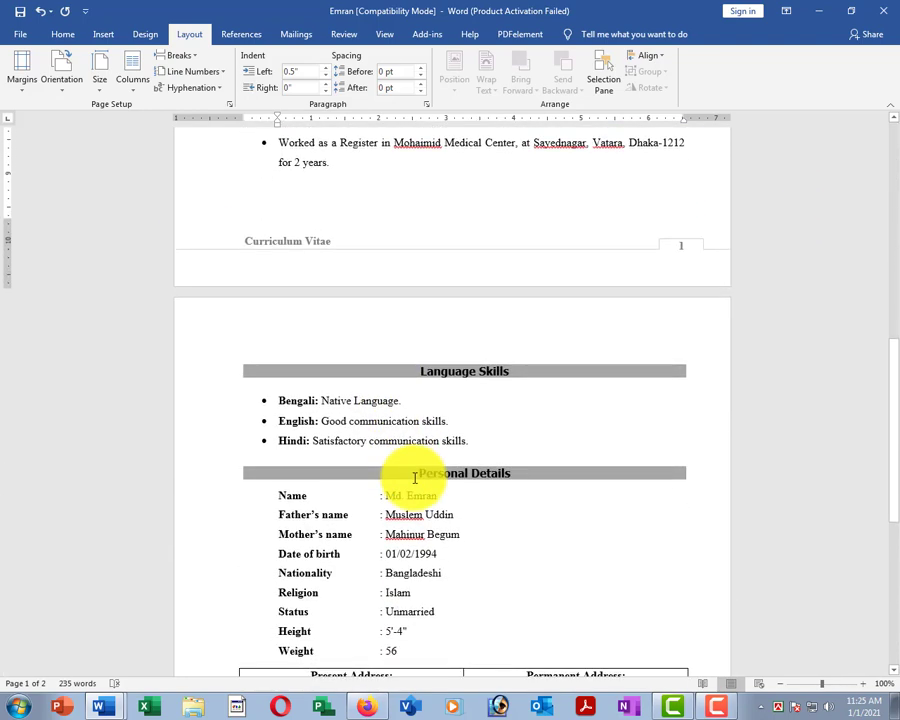
pyautogui.scroll(-1, 429, 513)
pyautogui.keyDown('ctrl'); pyautogui.scroll(-3, 420, 504); pyautogui.keyUp('ctrl')
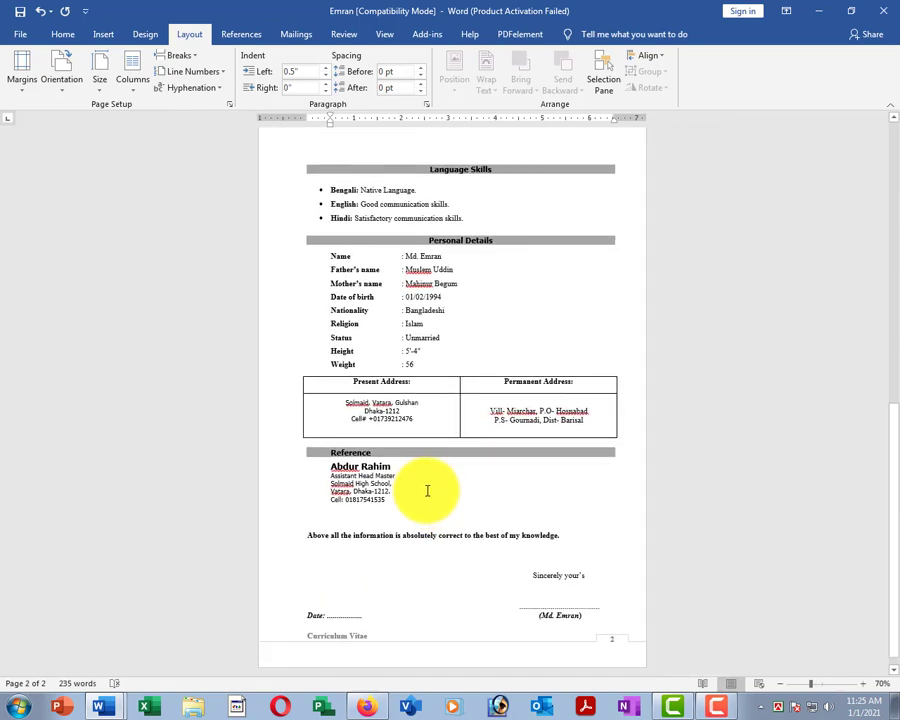
pyautogui.scroll(4, 398, 421)
pyautogui.scroll(4, 355, 435)
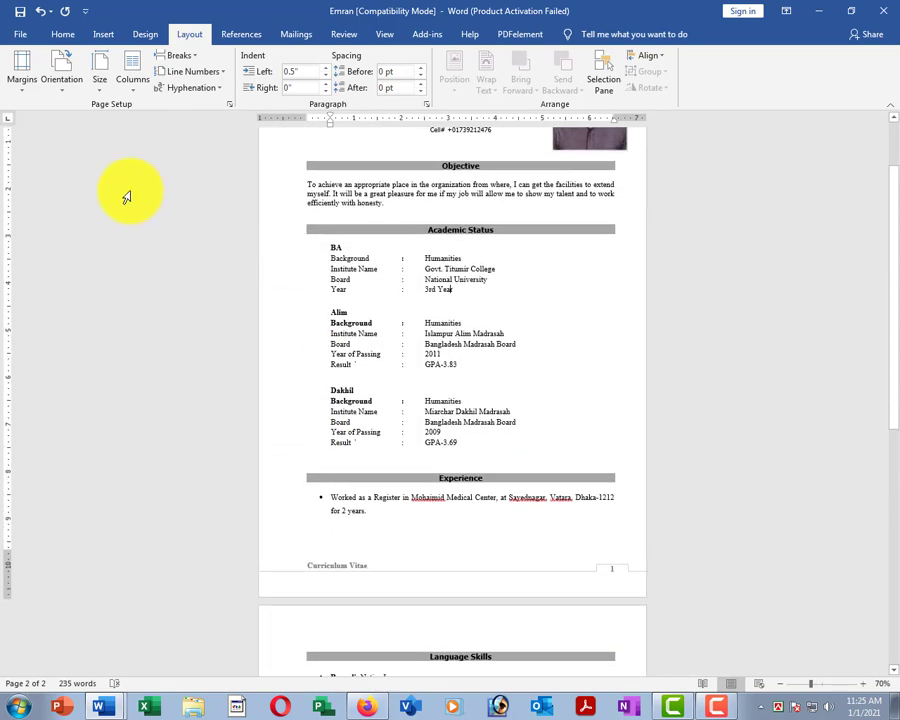
# Apply custom Page Setup margins of 1" bottom and 0.7" right.
pyautogui.click(20, 68)
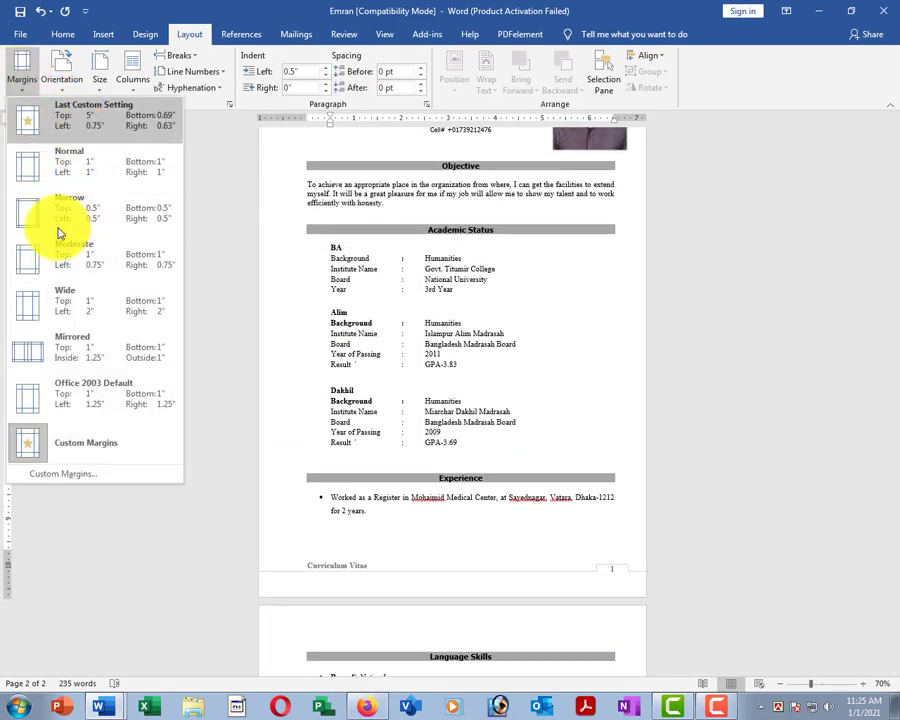
pyautogui.click(73, 478)
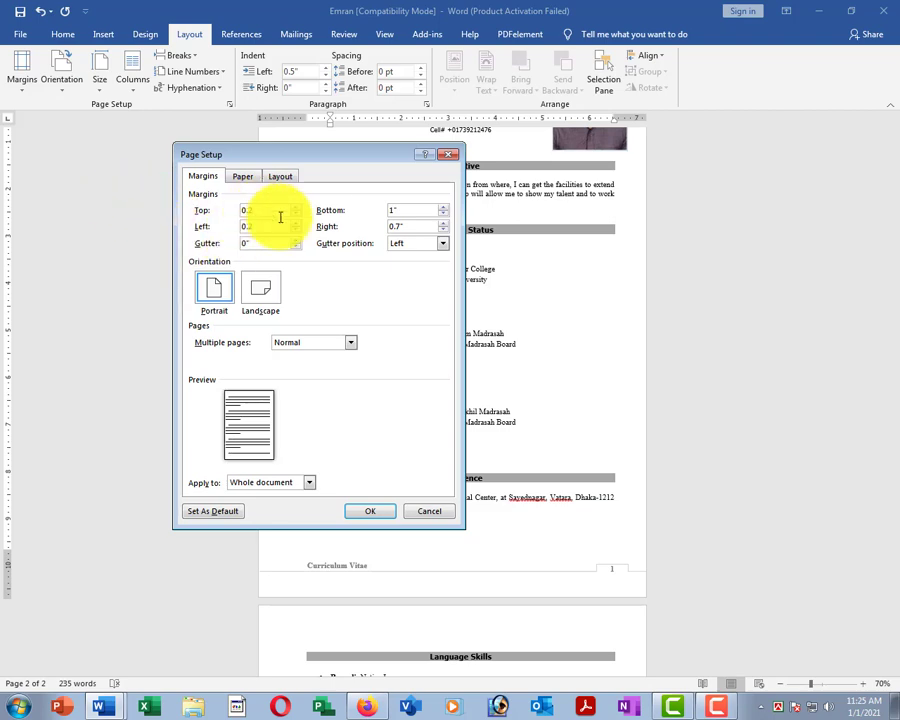
pyautogui.click(370, 511)
pyautogui.scroll(3, 300, 234)
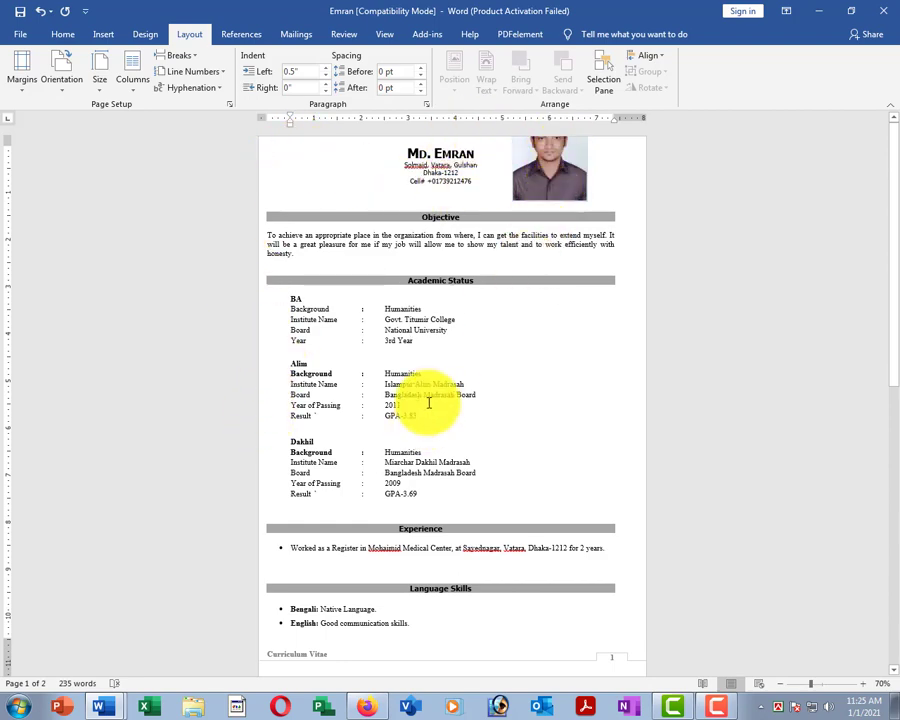
pyautogui.scroll(-2, 436, 376)
pyautogui.scroll(-10, 439, 379)
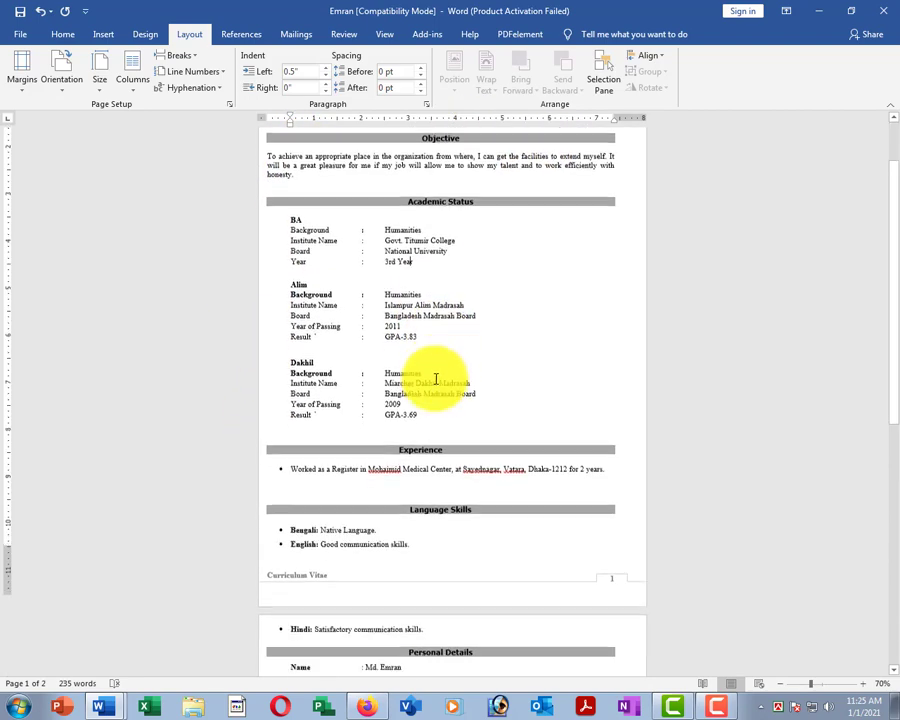
pyautogui.scroll(2, 391, 360)
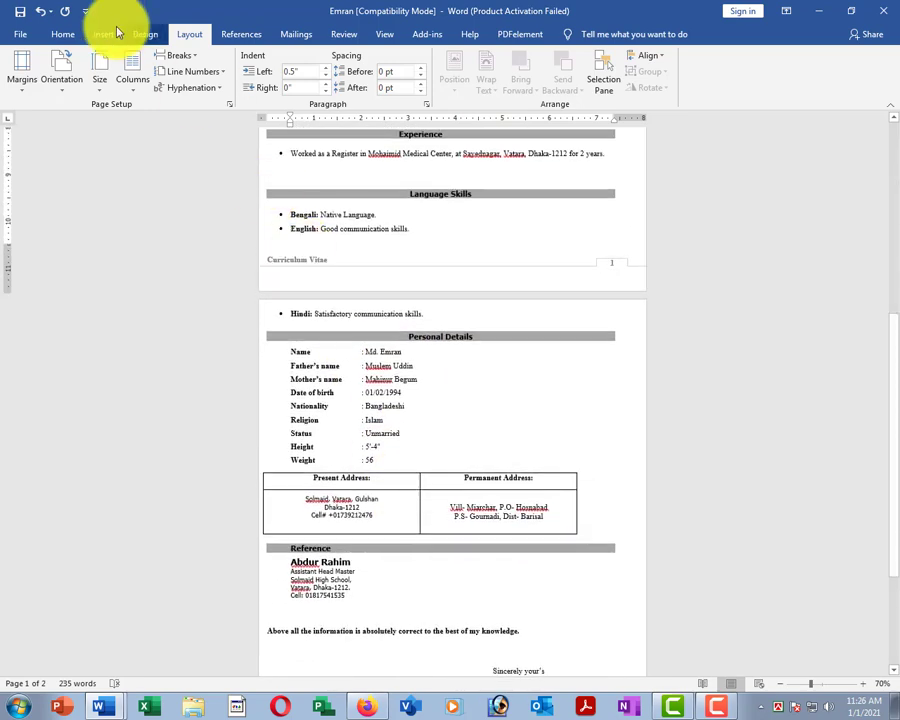
# Restore Normal margins so page 2 again opens with Language Skills.
pyautogui.click(22, 70)
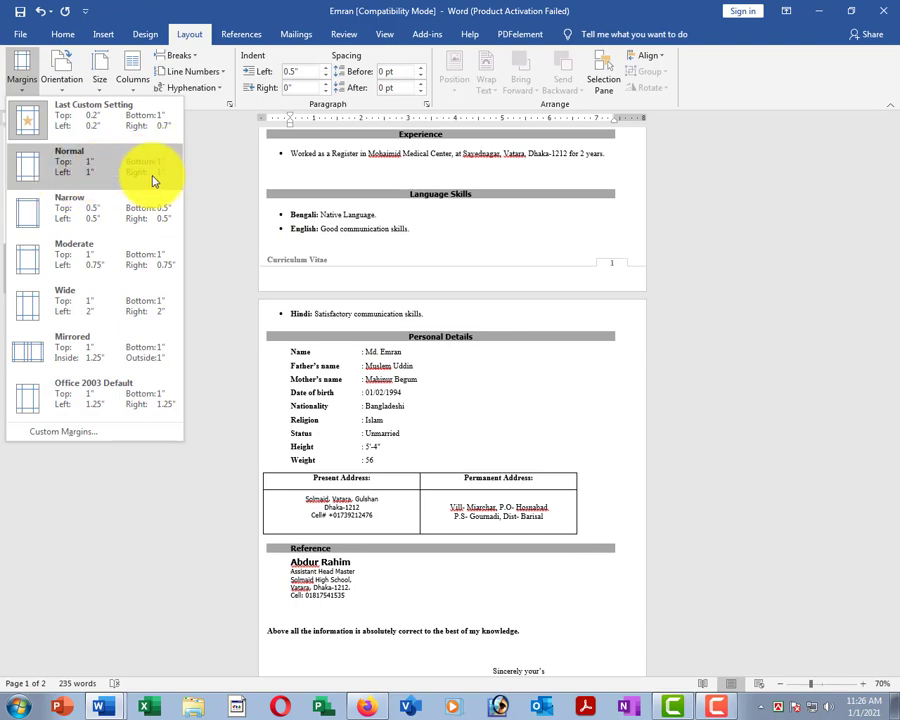
pyautogui.click(92, 170)
pyautogui.scroll(9, 267, 207)
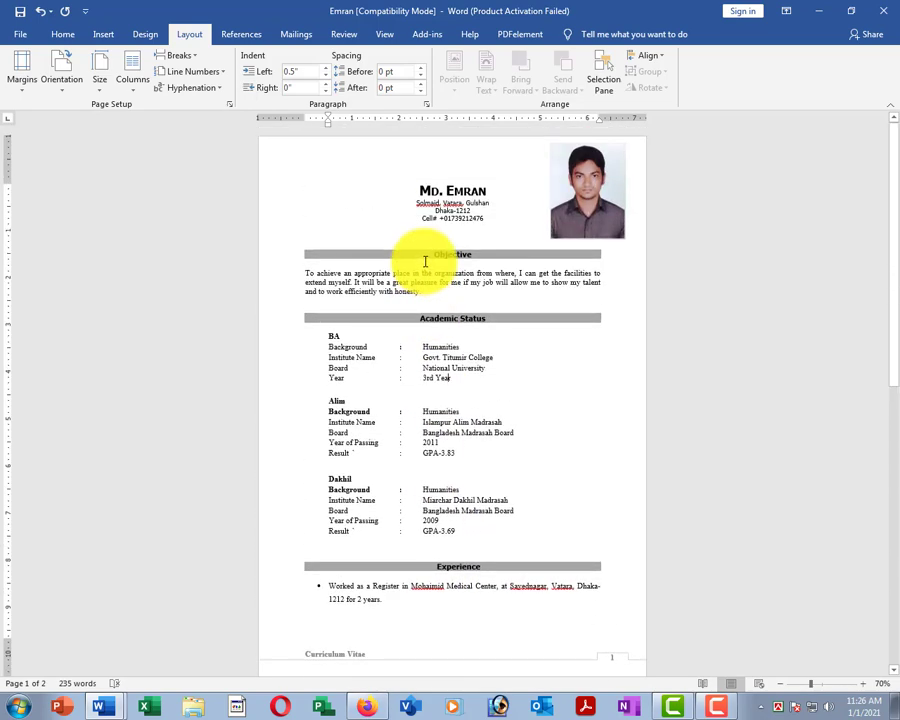
pyautogui.scroll(-9, 425, 262)
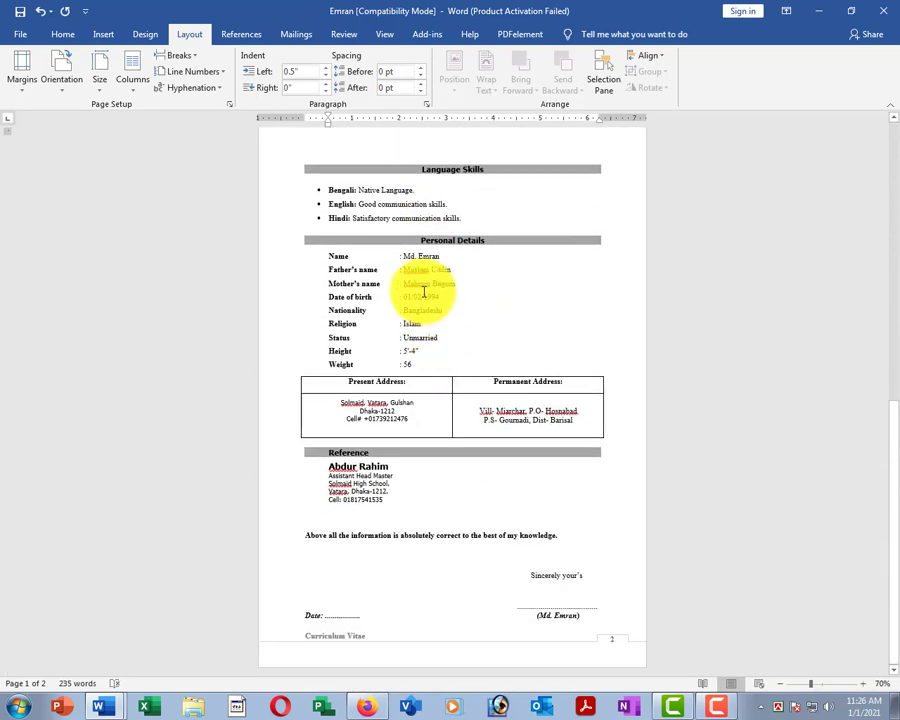
pyautogui.scroll(5, 425, 291)
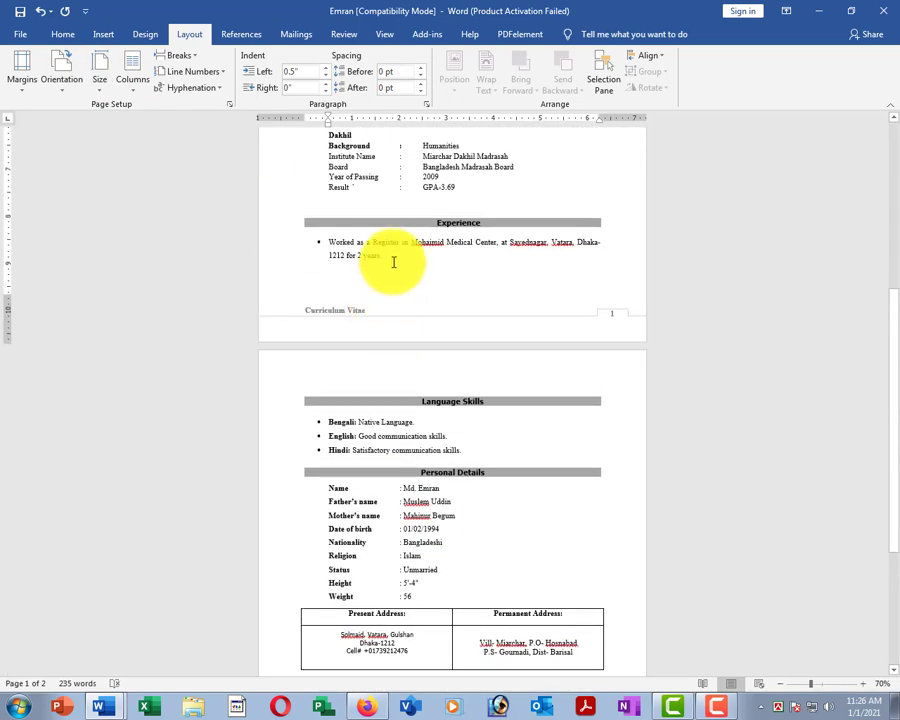
pyautogui.scroll(-3, 402, 293)
pyautogui.scroll(2, 402, 293)
pyautogui.scroll(1, 400, 289)
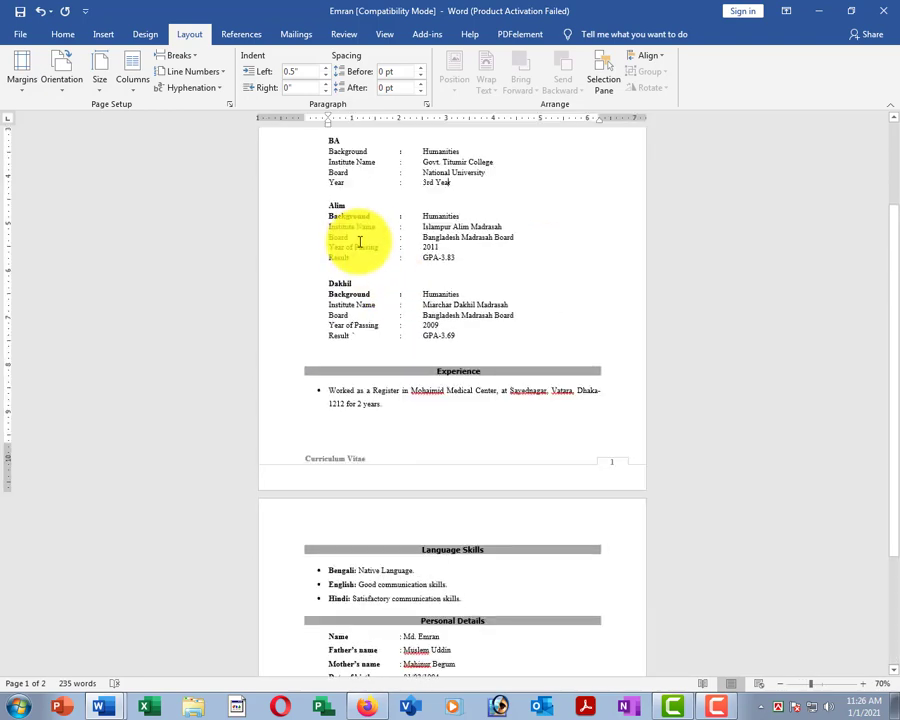
pyautogui.scroll(1, 383, 259)
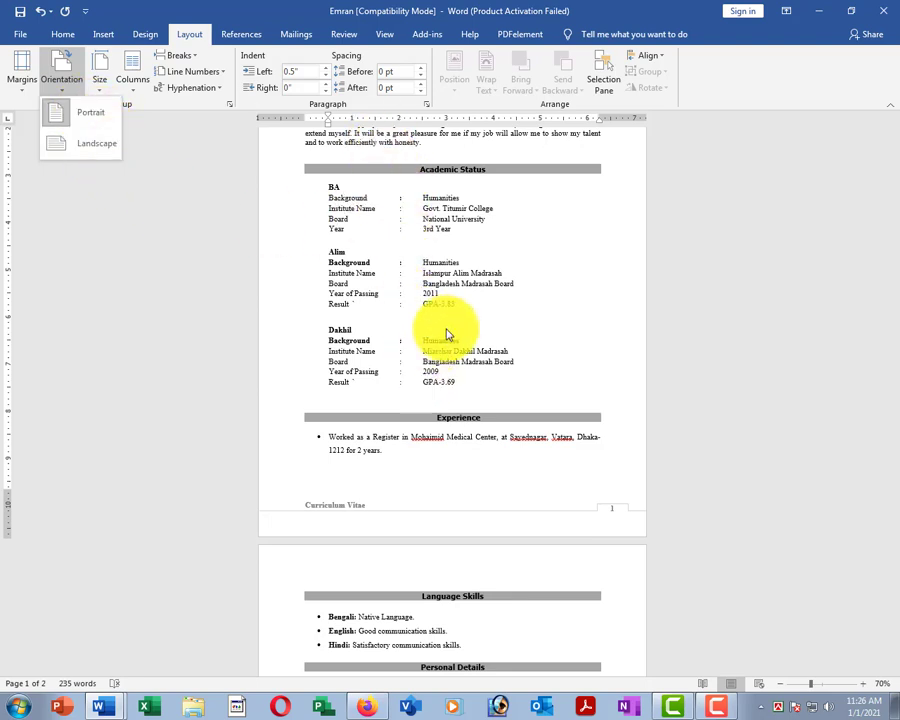
# Switch the CV to landscape orientation and scroll through the reflowed pages.
pyautogui.click(400, 278)
pyautogui.scroll(-3, 410, 270)
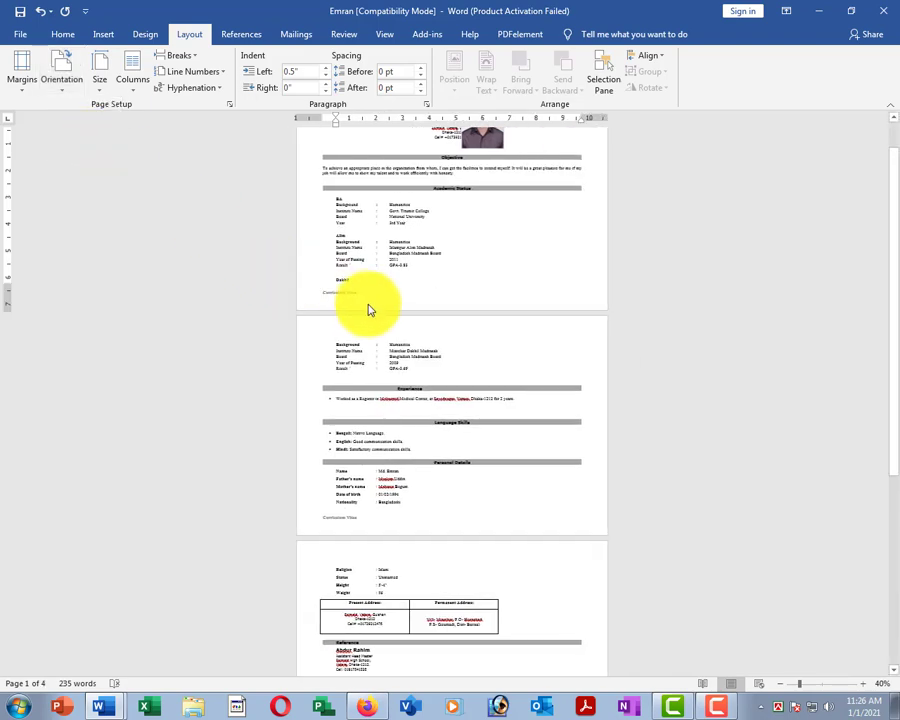
pyautogui.scroll(3, 368, 310)
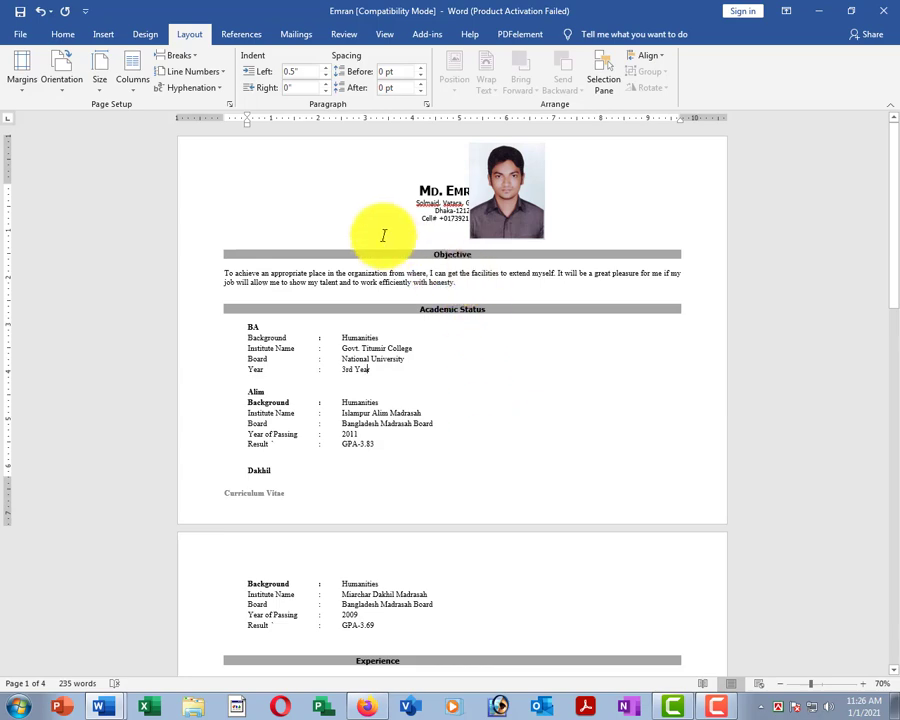
pyautogui.scroll(-3, 368, 335)
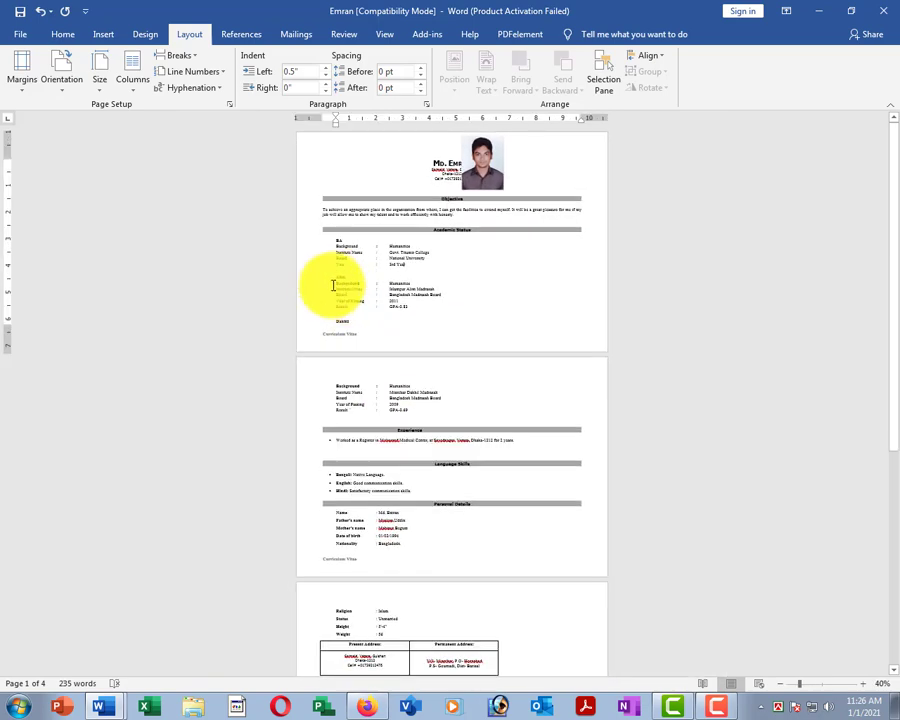
pyautogui.scroll(-5, 360, 330)
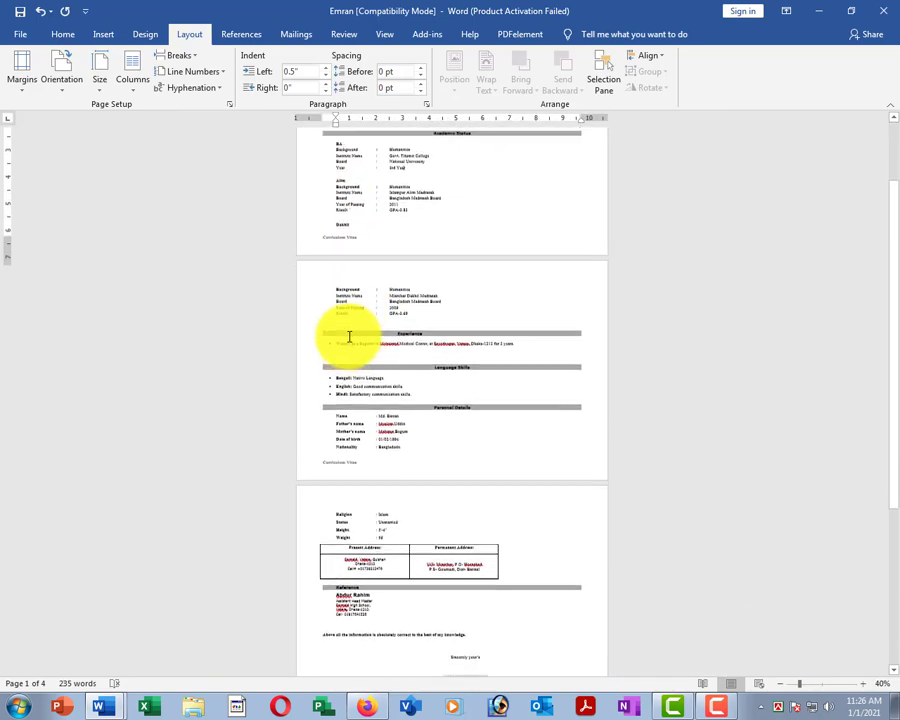
pyautogui.scroll(4, 350, 337)
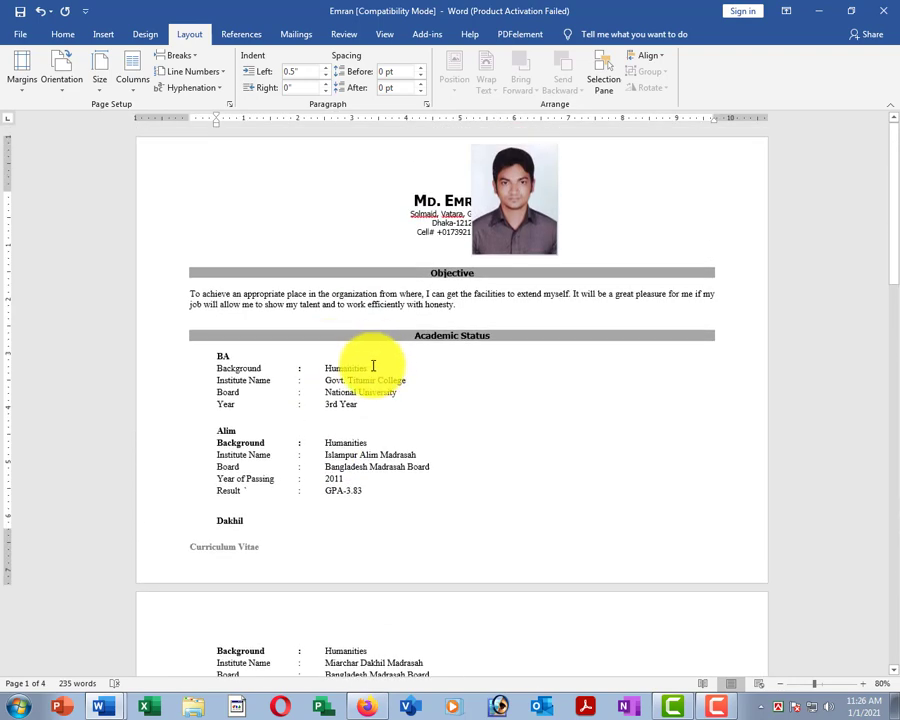
pyautogui.click(374, 364)
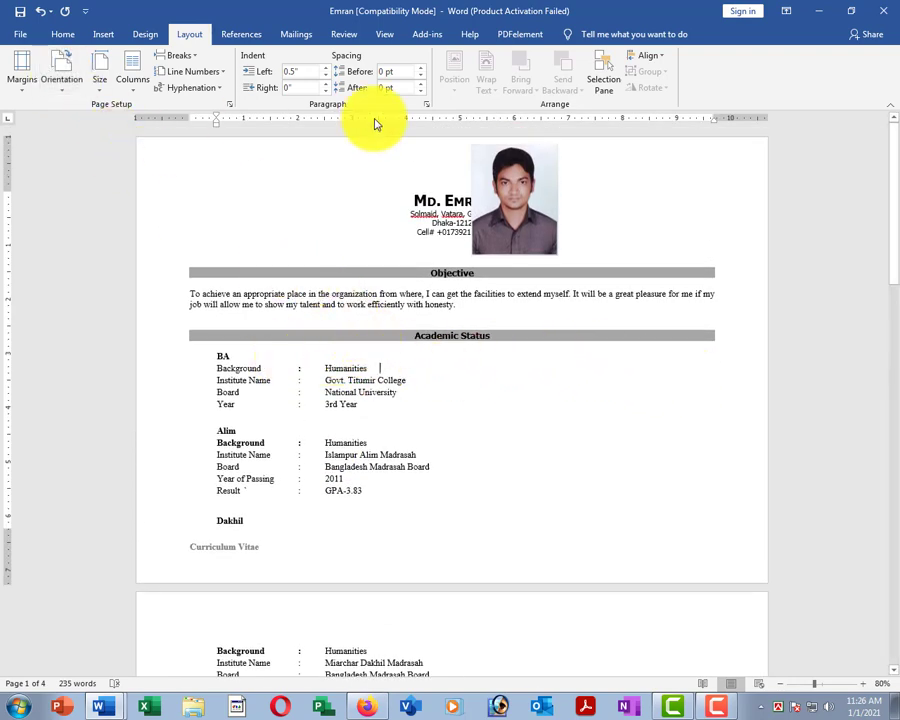
# Set the CV pages back to portrait orientation.
pyautogui.click(62, 80)
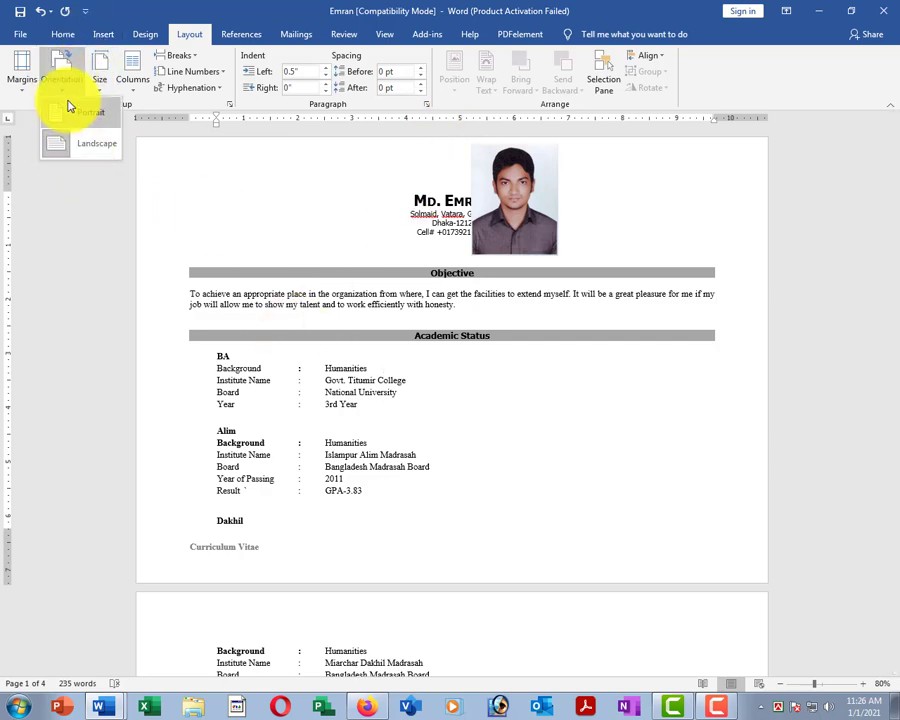
pyautogui.click(73, 120)
pyautogui.scroll(-4, 526, 410)
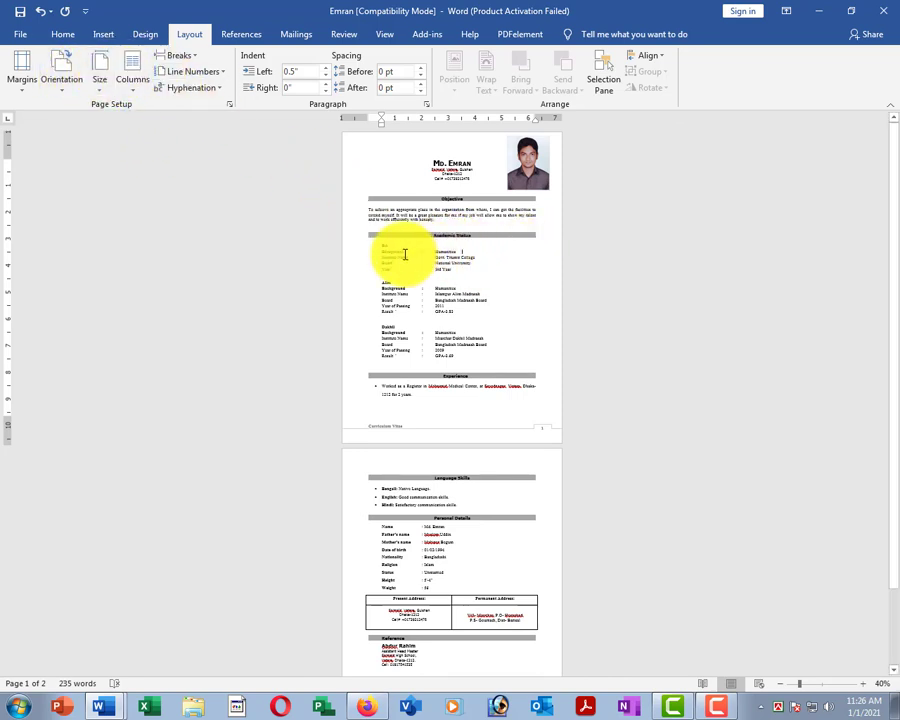
# Split the CV into two columns and review the result from the name heading to References.
pyautogui.click(131, 88)
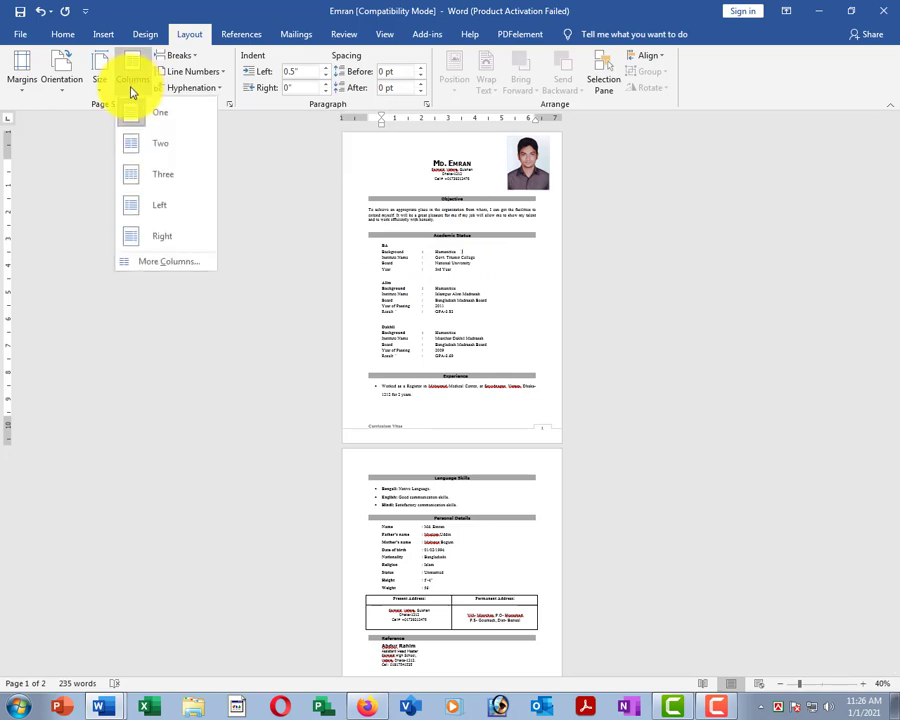
pyautogui.click(170, 150)
pyautogui.scroll(4, 520, 289)
pyautogui.scroll(2, 514, 280)
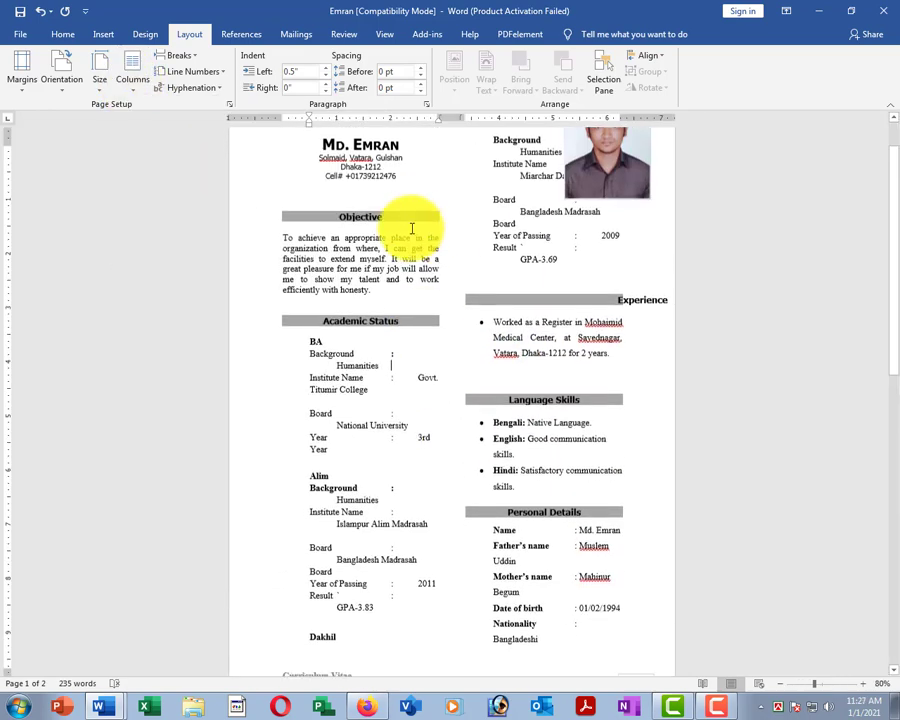
pyautogui.scroll(1, 541, 343)
pyautogui.click(366, 201)
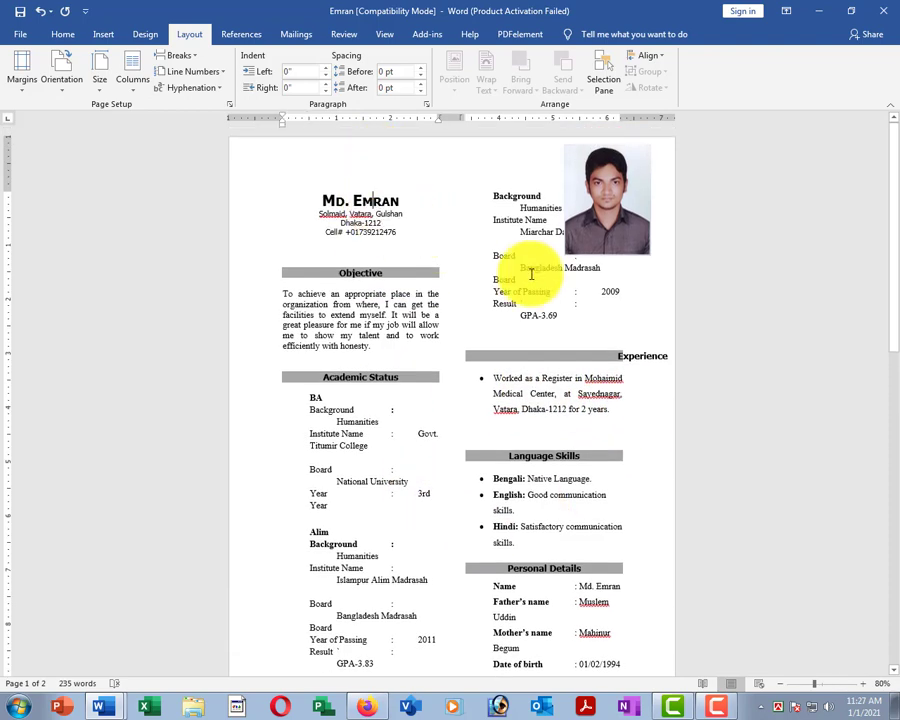
pyautogui.scroll(-12, 432, 539)
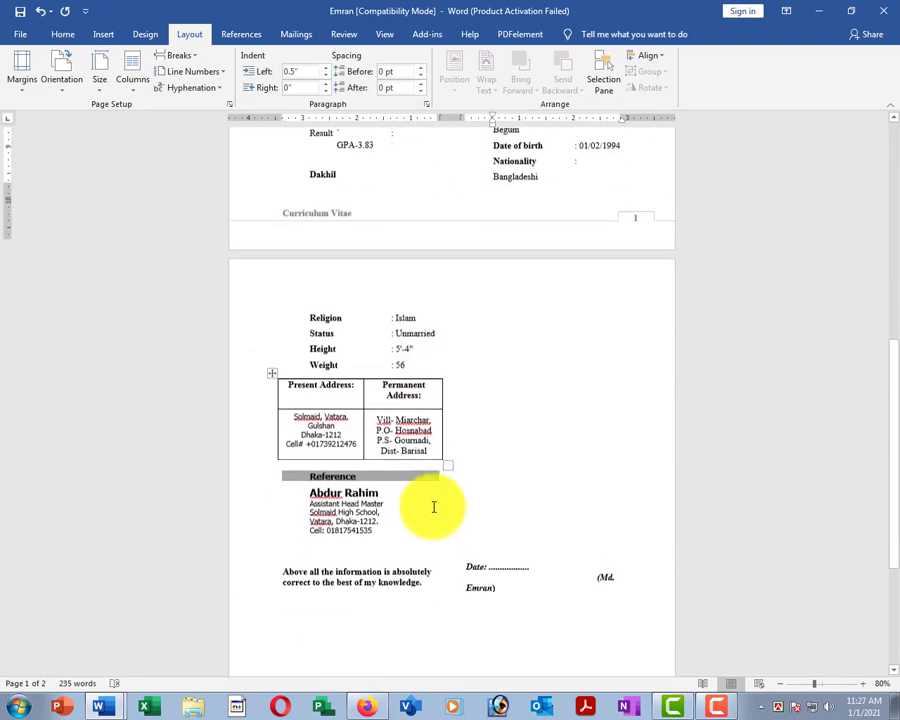
pyautogui.click(409, 533)
pyautogui.scroll(12, 342, 390)
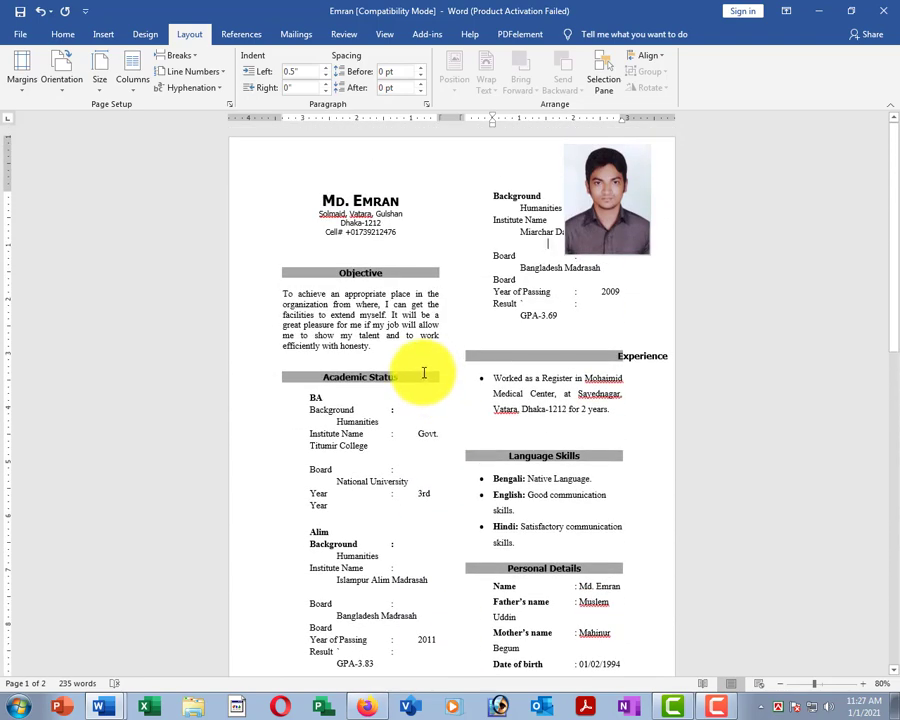
# Change the layout to three columns and select text across the columns to check the flow.
pyautogui.click(128, 70)
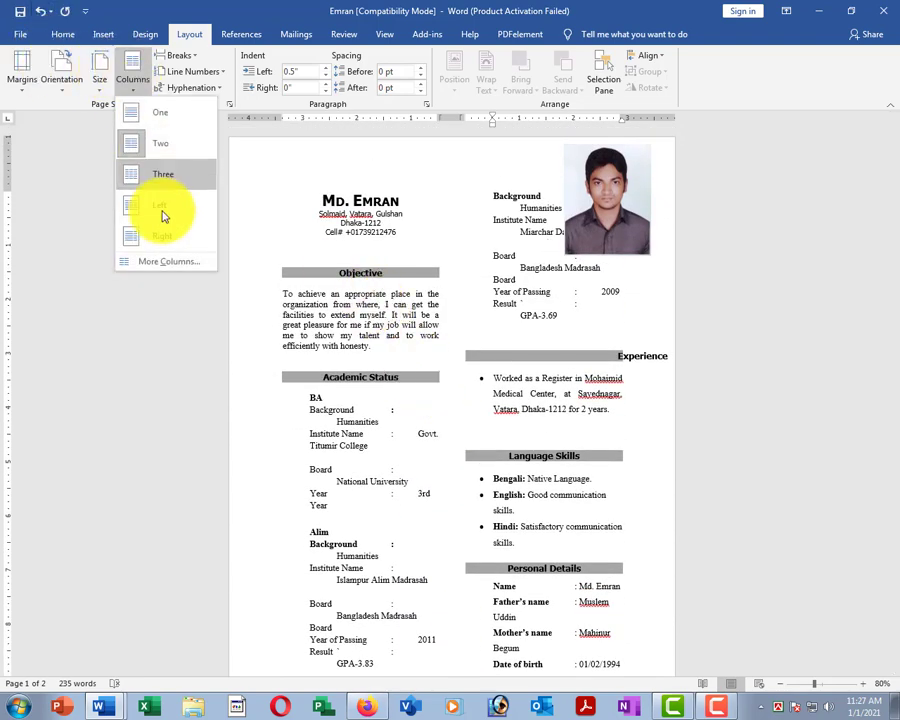
pyautogui.click(177, 176)
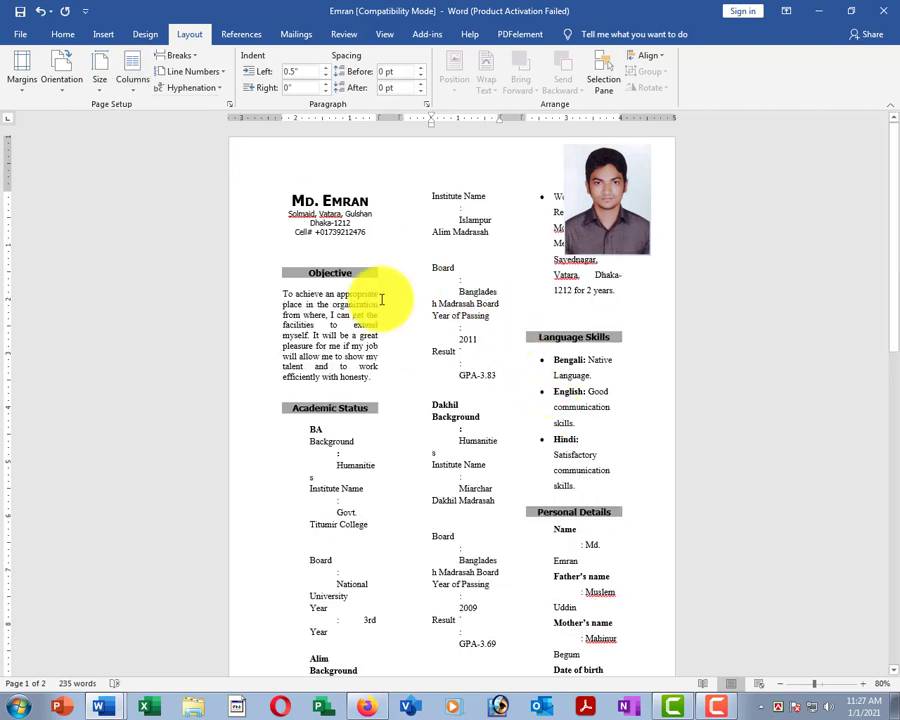
pyautogui.tripleClick(331, 227)
pyautogui.moveTo(449, 264); pyautogui.dragTo(497, 397)
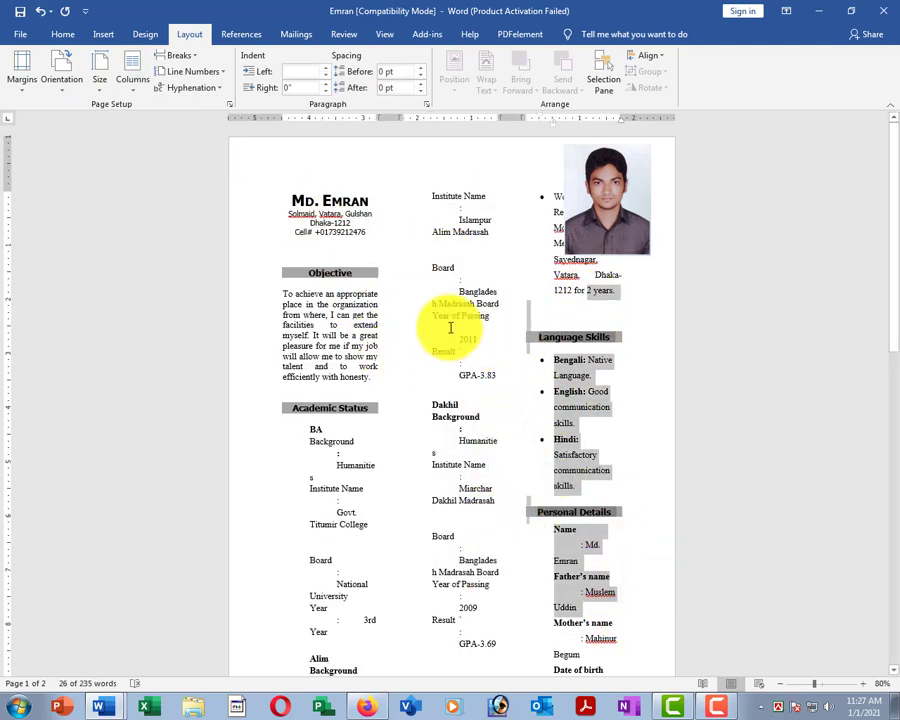
pyautogui.click(338, 318)
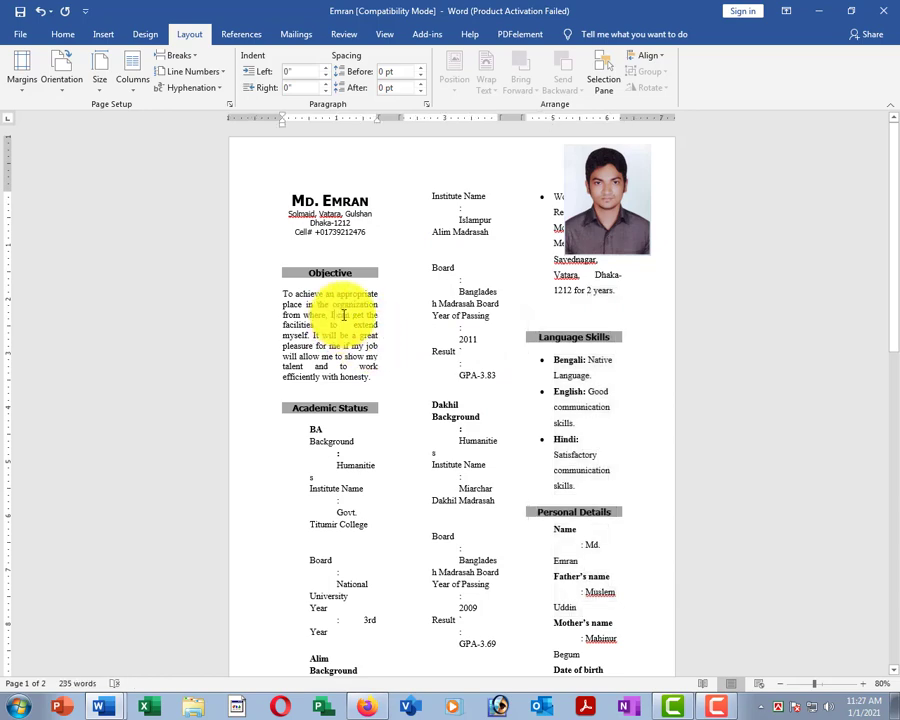
pyautogui.scroll(-1, 433, 348)
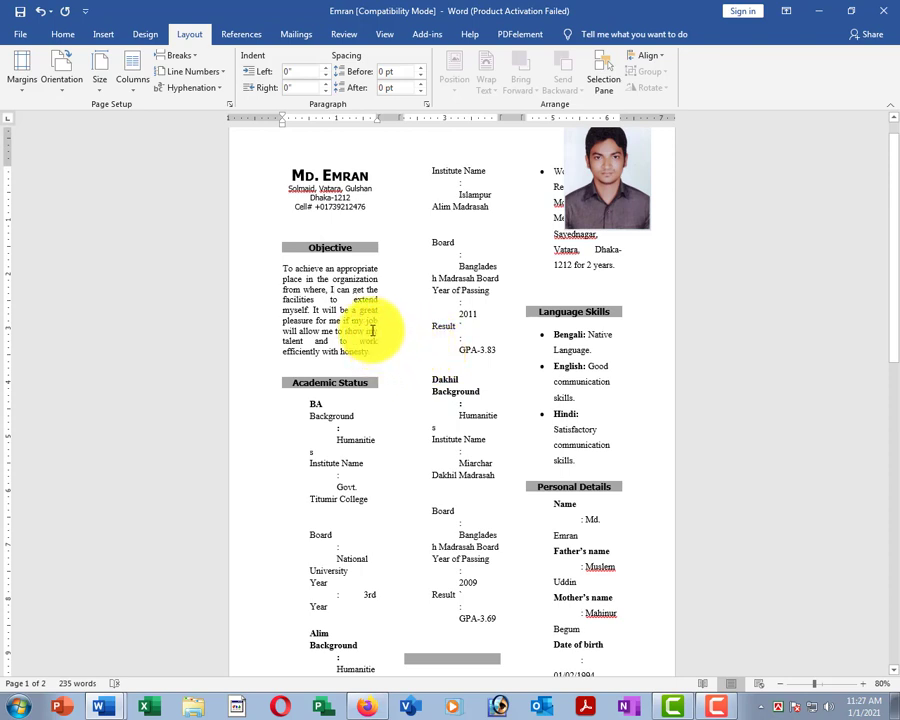
# Return the CV to a single-column layout.
pyautogui.click(132, 76)
pyautogui.click(144, 114)
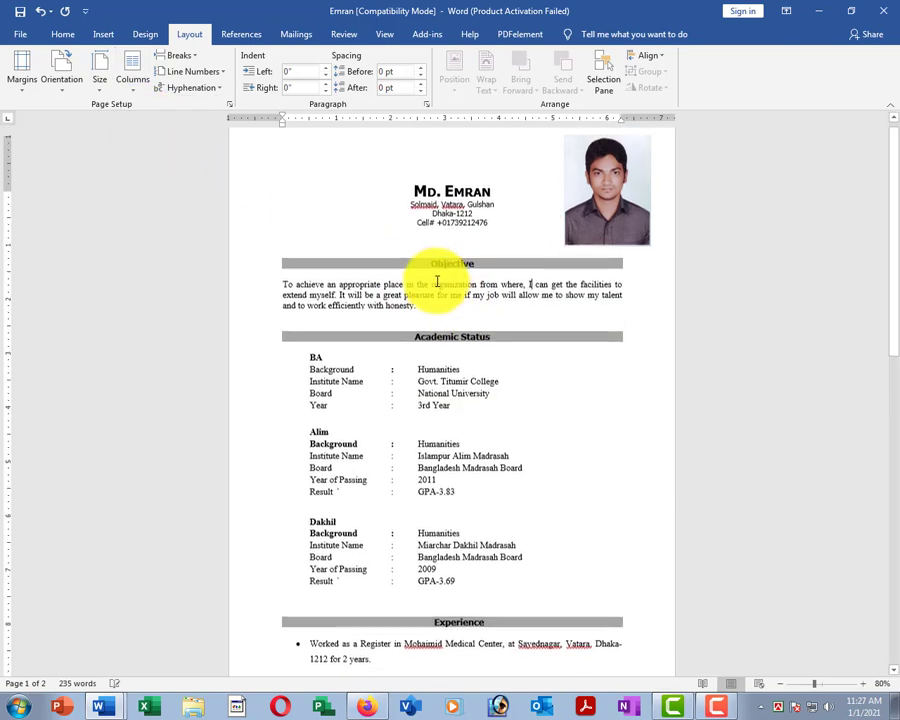
pyautogui.scroll(-5, 460, 320)
pyautogui.scroll(5, 452, 336)
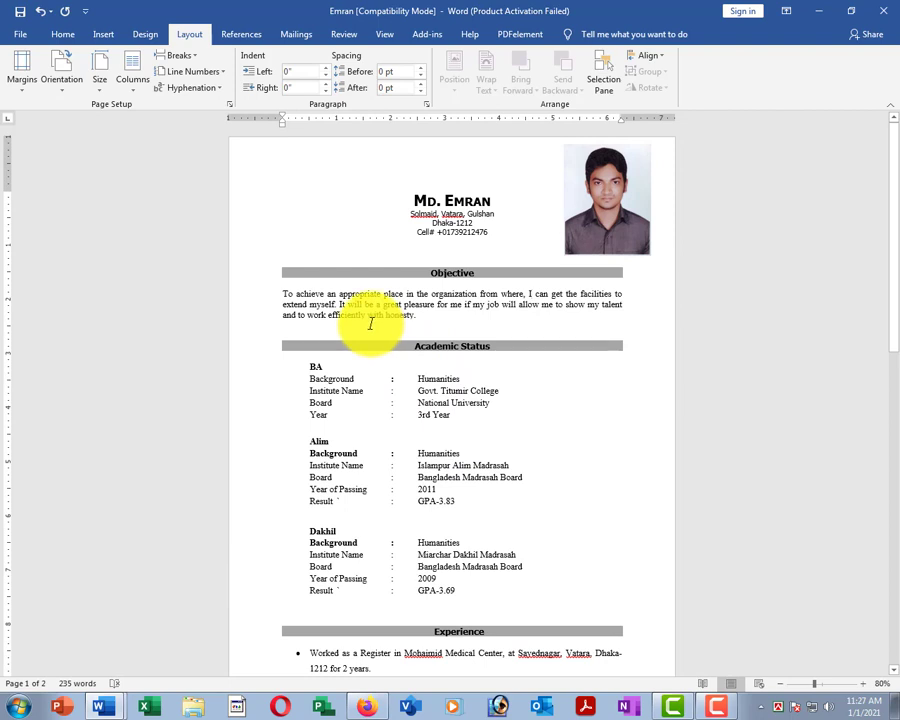
# Switch the CV to a two-column layout.
pyautogui.click(489, 390)
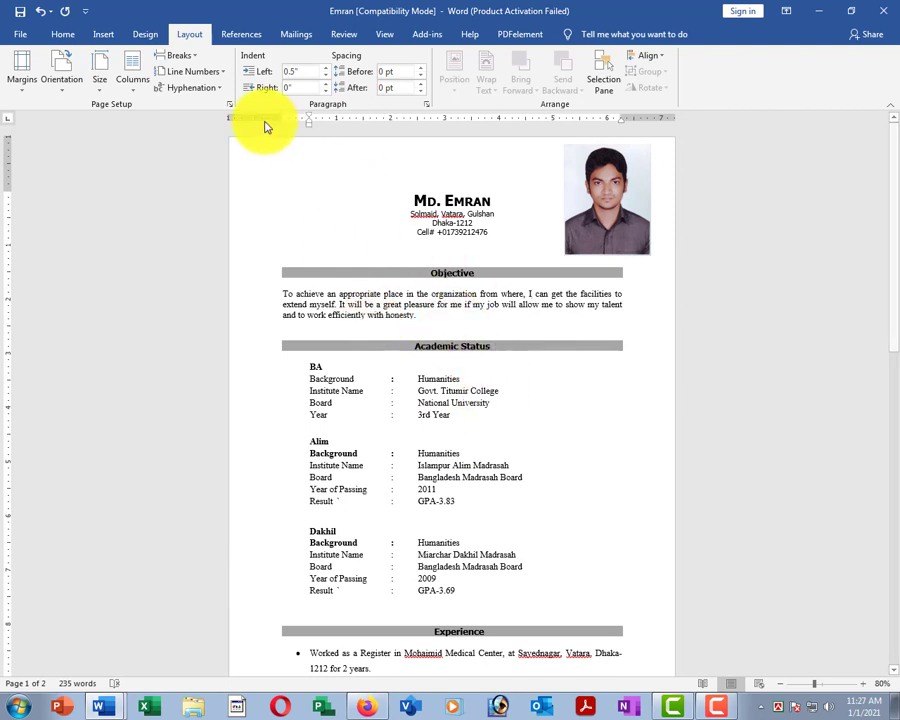
pyautogui.click(140, 89)
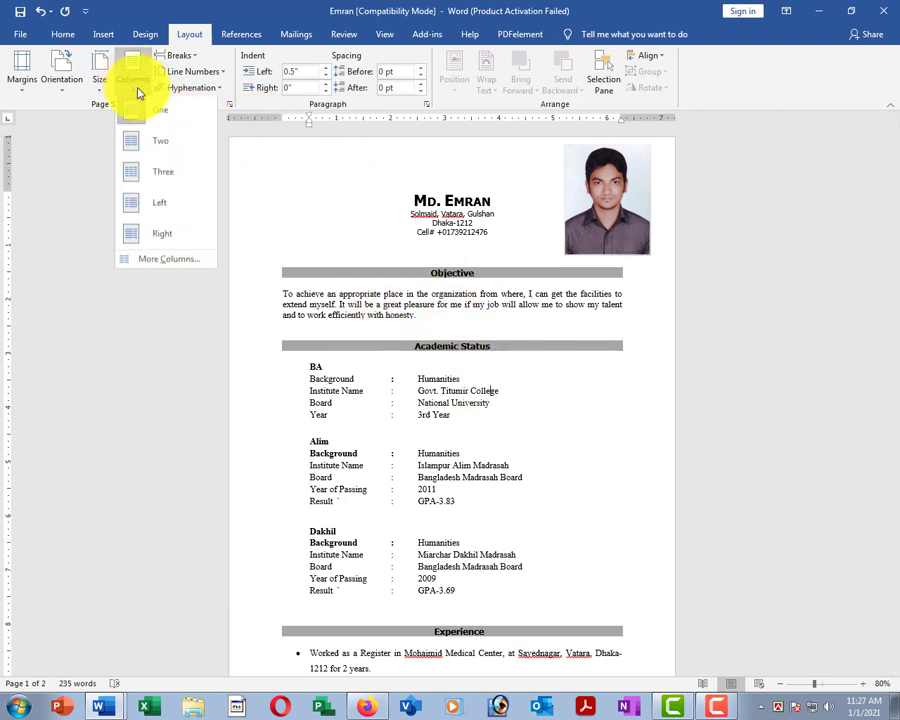
pyautogui.click(155, 147)
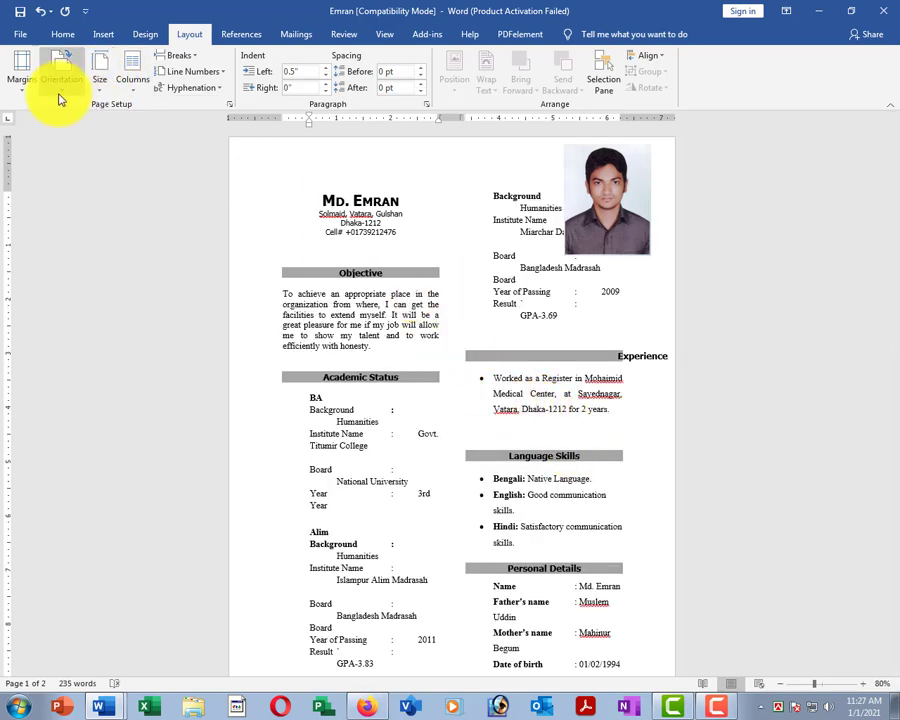
# Try landscape orientation and select text blocks in both columns, keeping the layout unchanged.
pyautogui.click(91, 147)
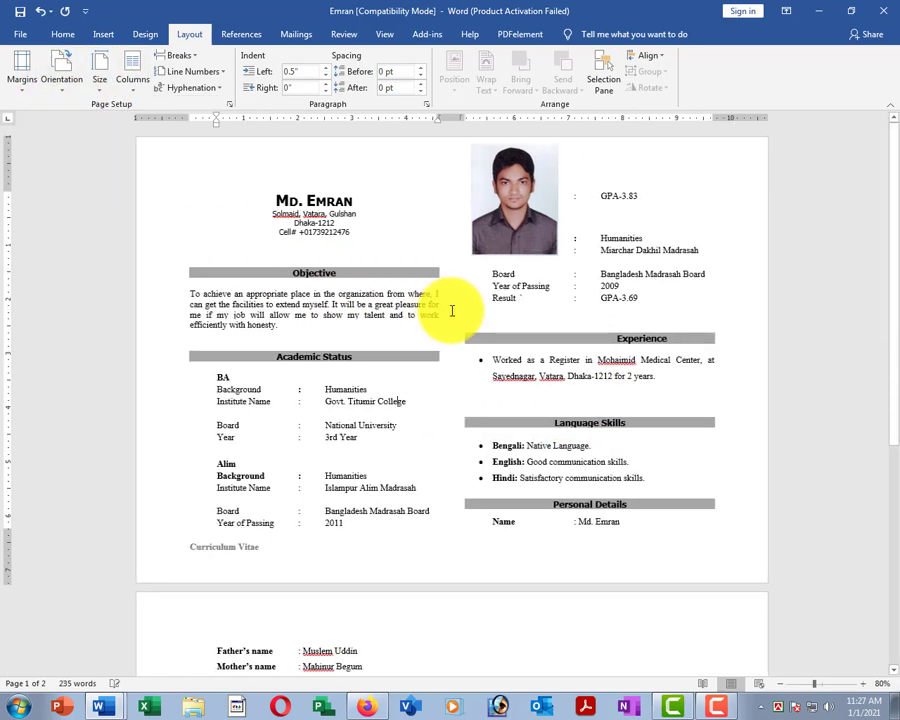
pyautogui.scroll(-2, 422, 337)
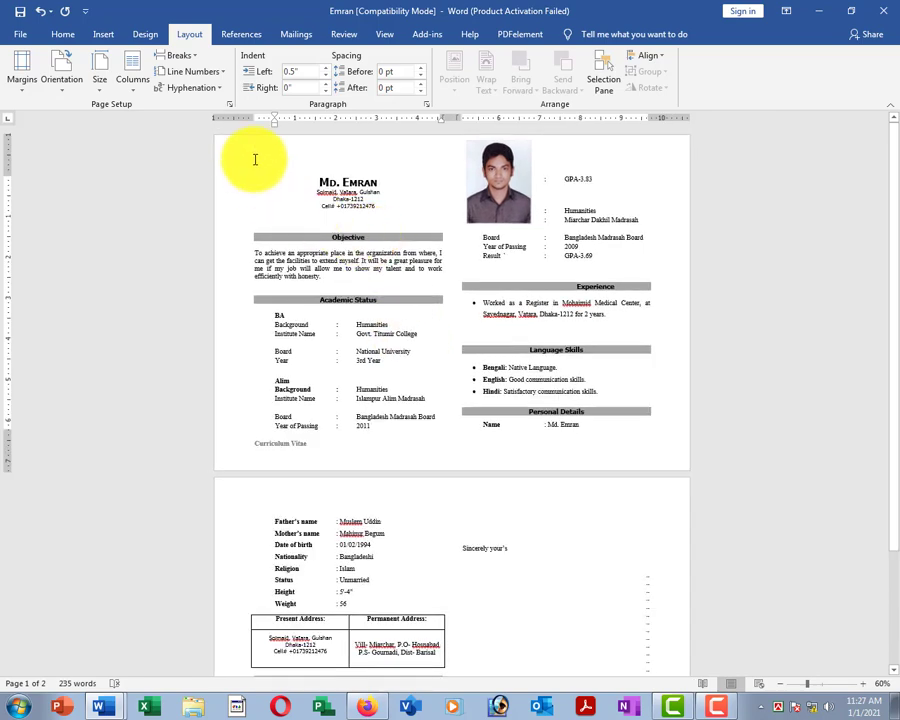
pyautogui.moveTo(257, 157); pyautogui.dragTo(556, 285)
pyautogui.moveTo(582, 179); pyautogui.dragTo(376, 287)
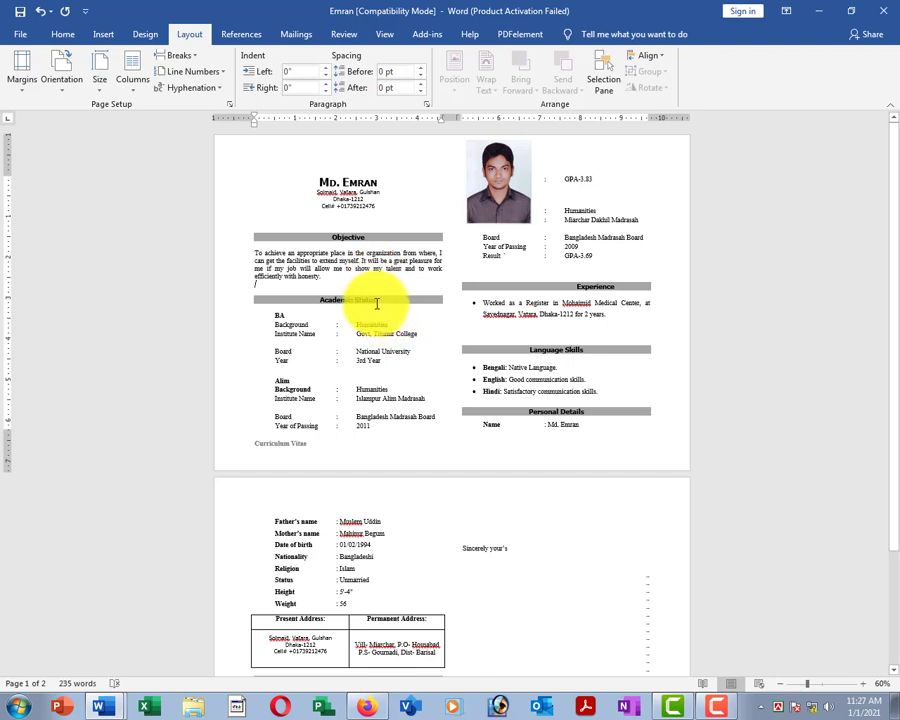
pyautogui.click(365, 285)
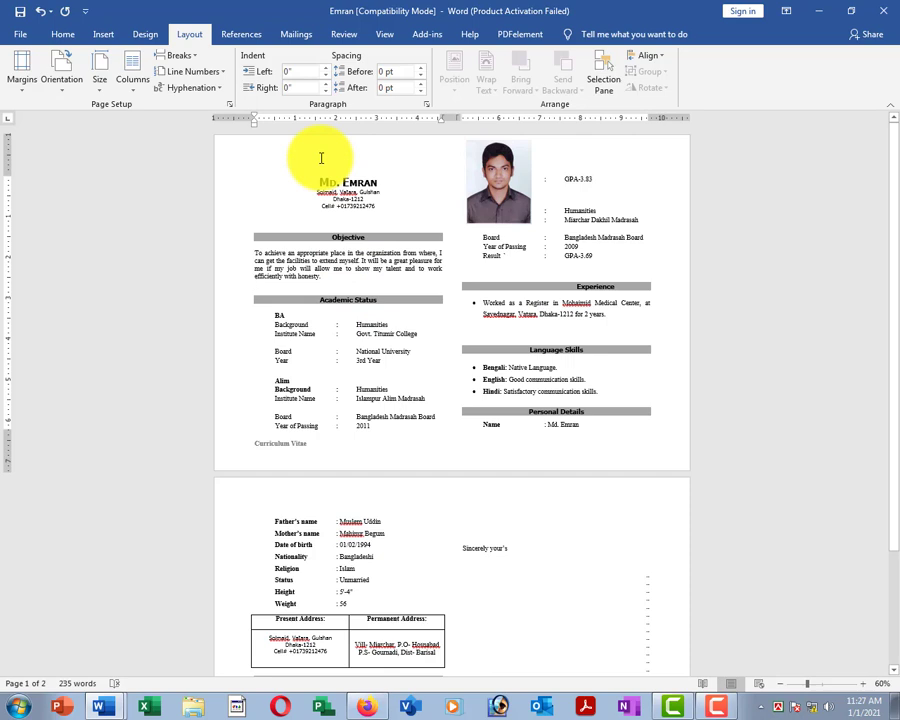
pyautogui.moveTo(321, 158); pyautogui.dragTo(402, 420)
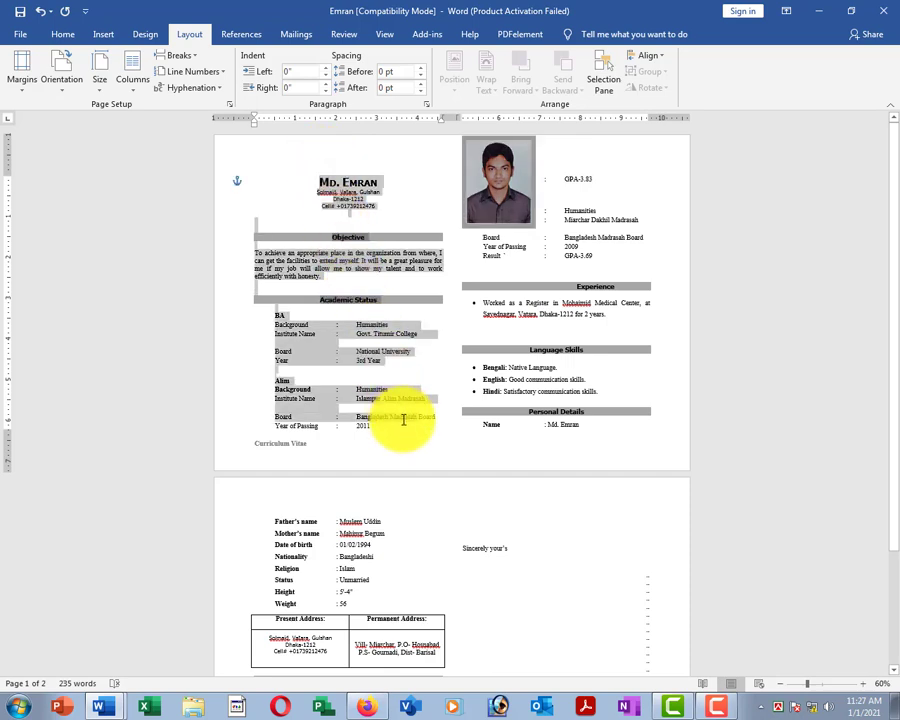
pyautogui.click(362, 260)
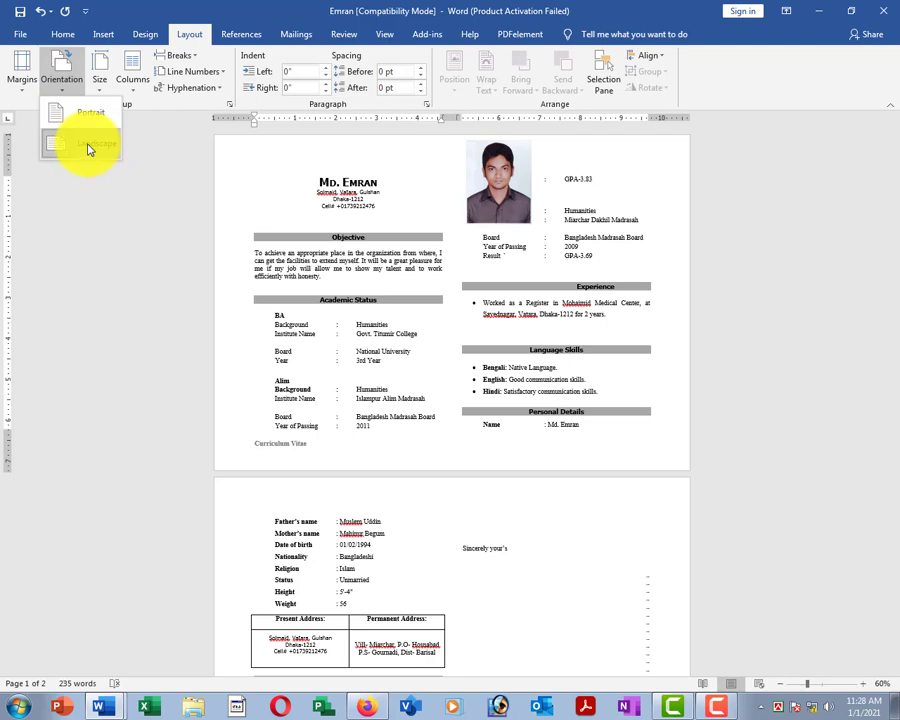
pyautogui.click(331, 213)
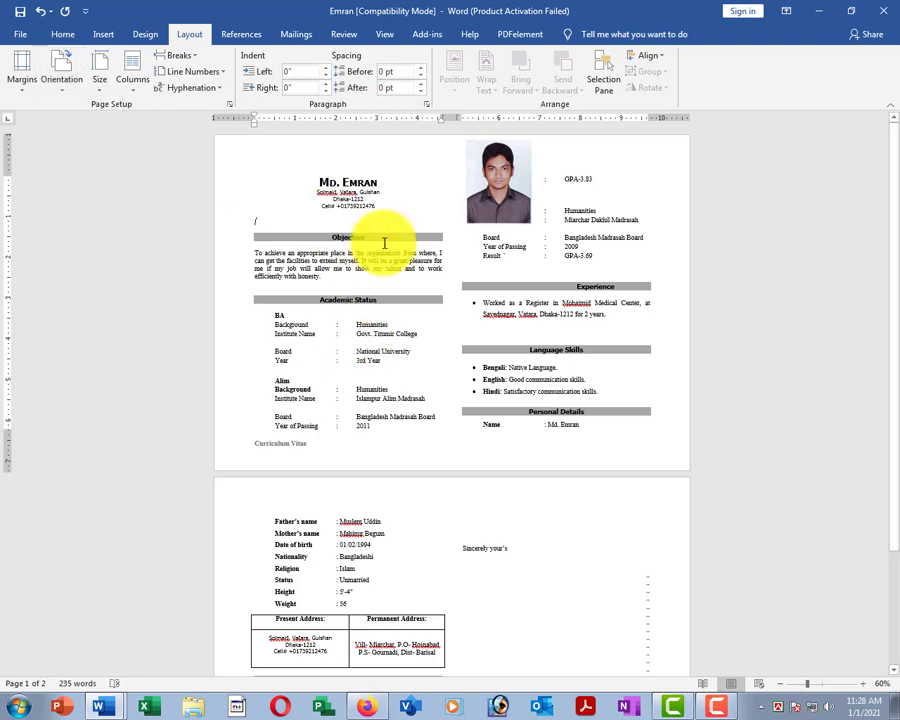
# Scroll through the two-column CV and bring up the Columns choices.
pyautogui.scroll(-3, 617, 311)
pyautogui.click(341, 424)
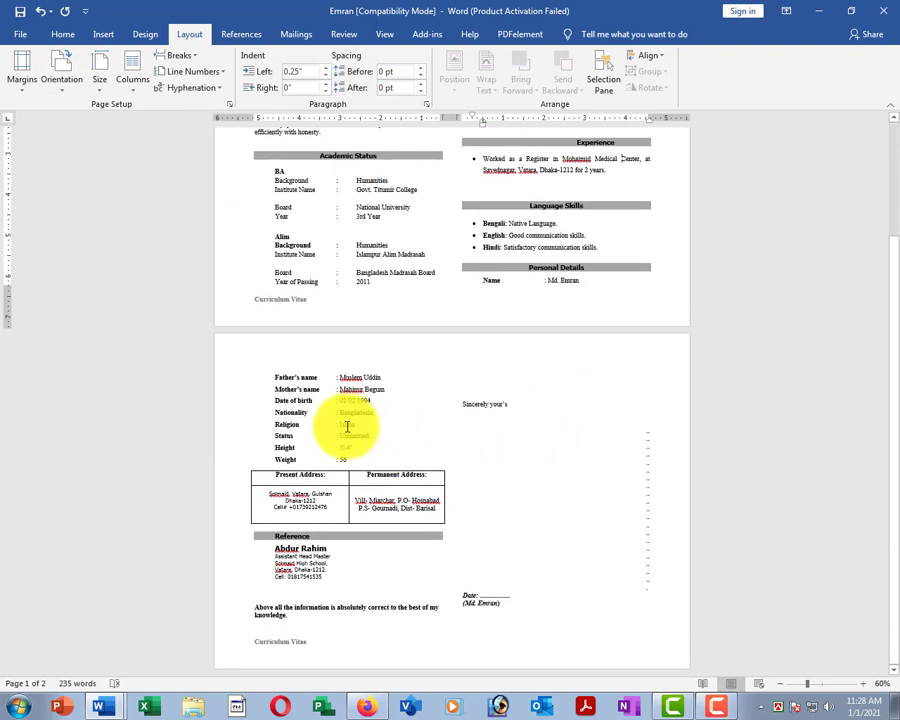
pyautogui.scroll(3, 553, 471)
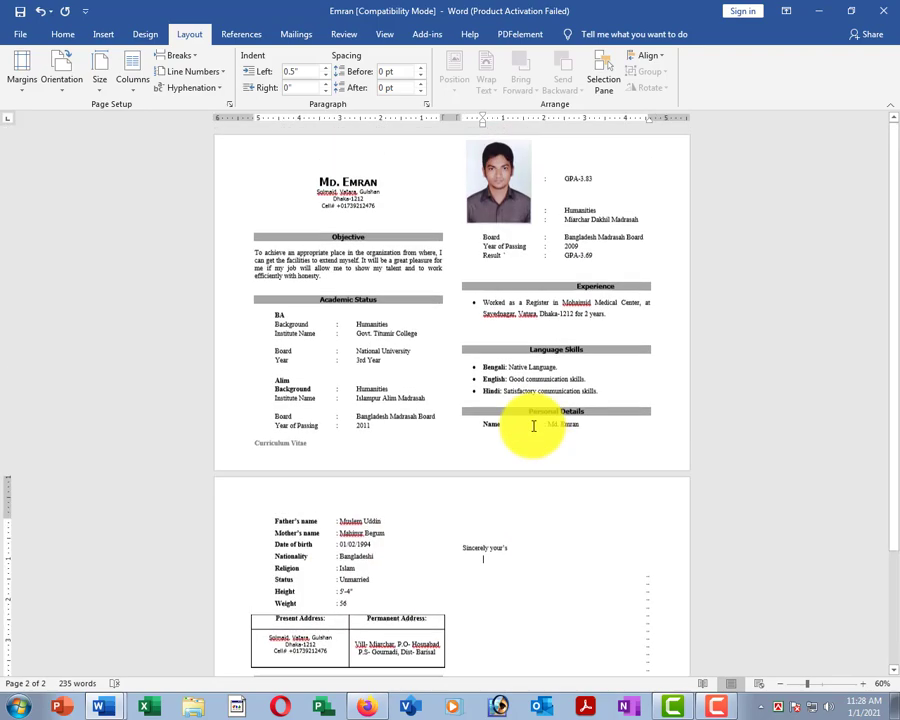
pyautogui.click(380, 288)
pyautogui.scroll(4, 444, 360)
pyautogui.scroll(2, 448, 366)
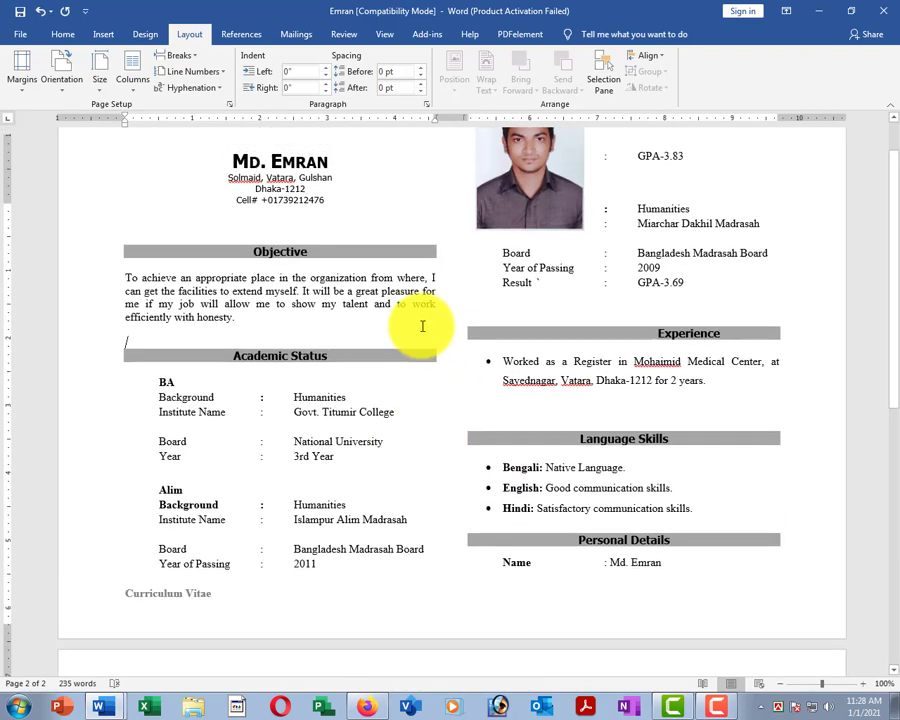
pyautogui.scroll(2, 391, 279)
pyautogui.scroll(-4, 391, 279)
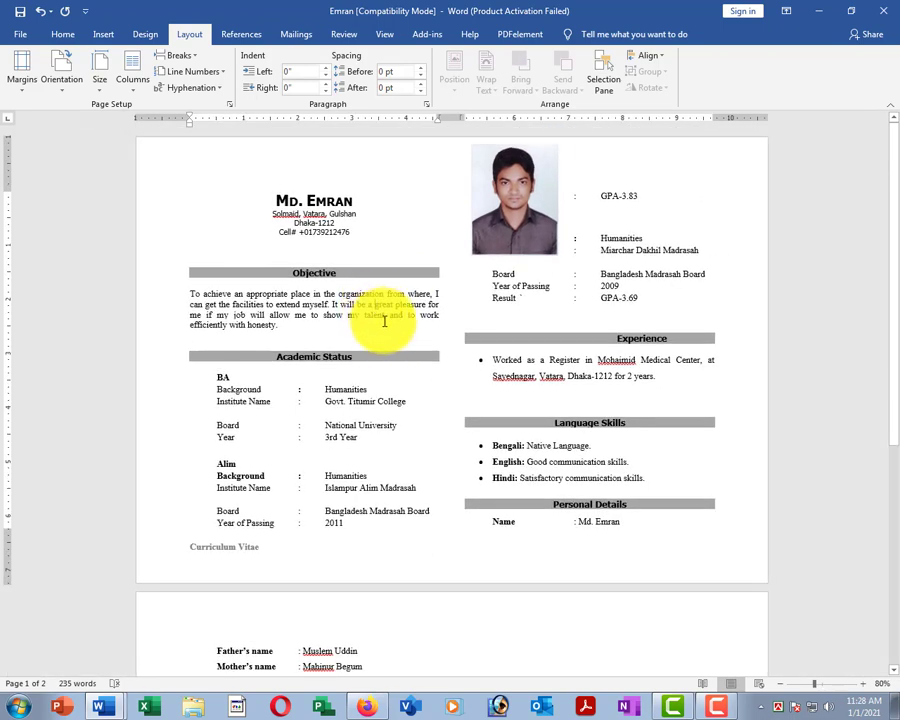
pyautogui.click(131, 80)
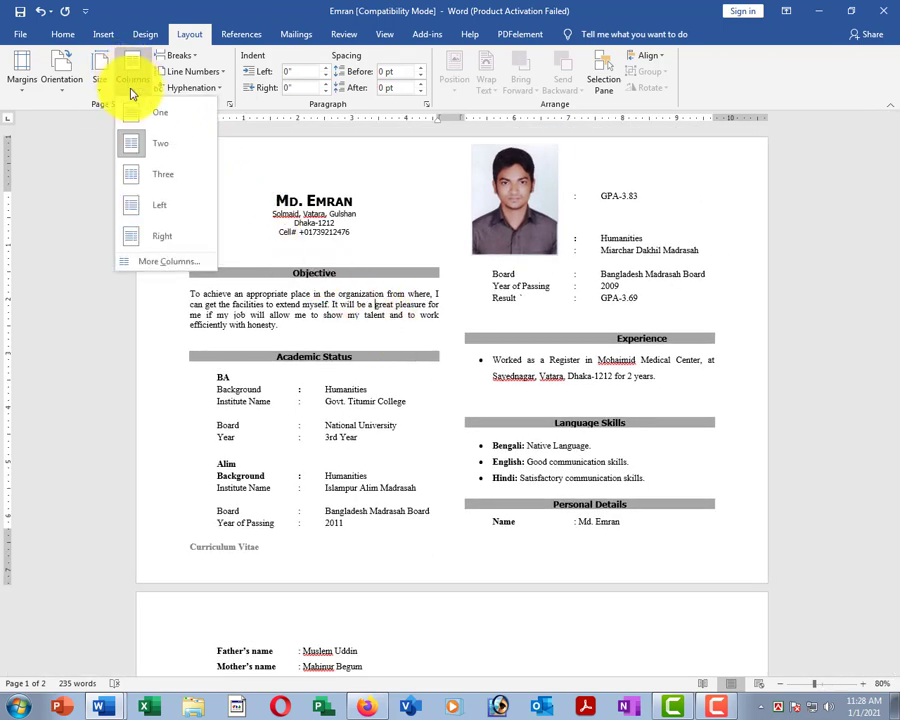
# Reflow the CV into three columns on landscape pages.
pyautogui.click(157, 178)
pyautogui.click(61, 85)
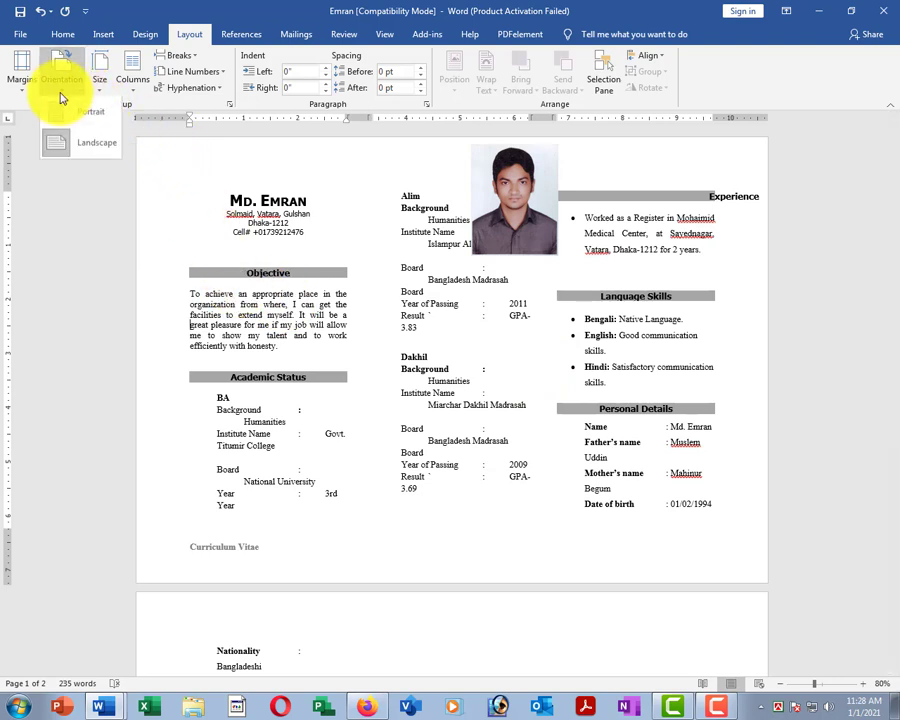
pyautogui.click(93, 145)
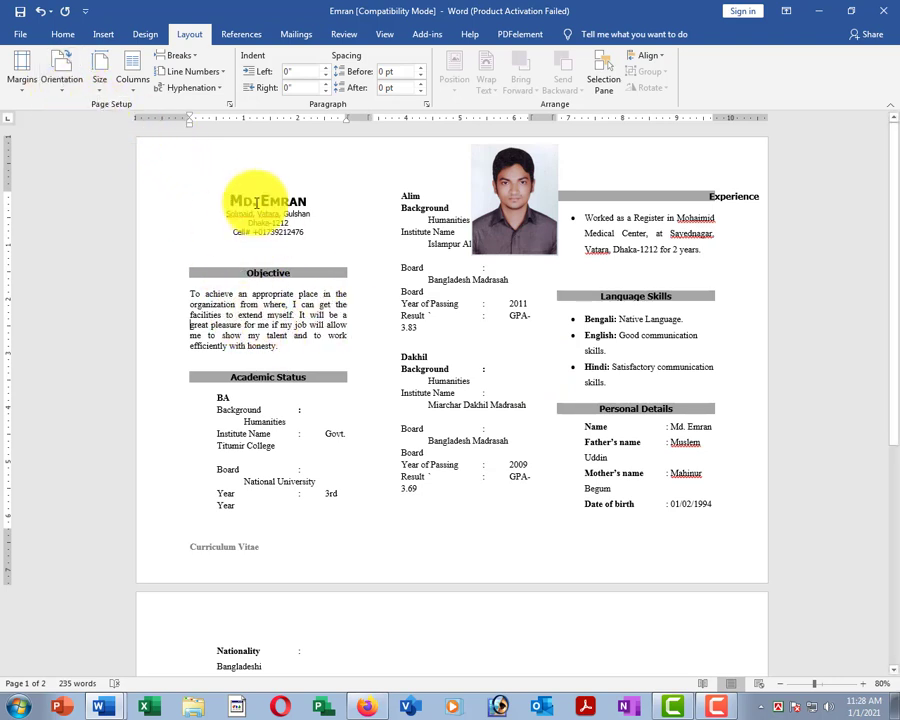
# Select the name, Objective and Language Skills text, then return to a single column.
pyautogui.moveTo(256, 200); pyautogui.dragTo(459, 281)
pyautogui.moveTo(401, 266); pyautogui.dragTo(476, 420)
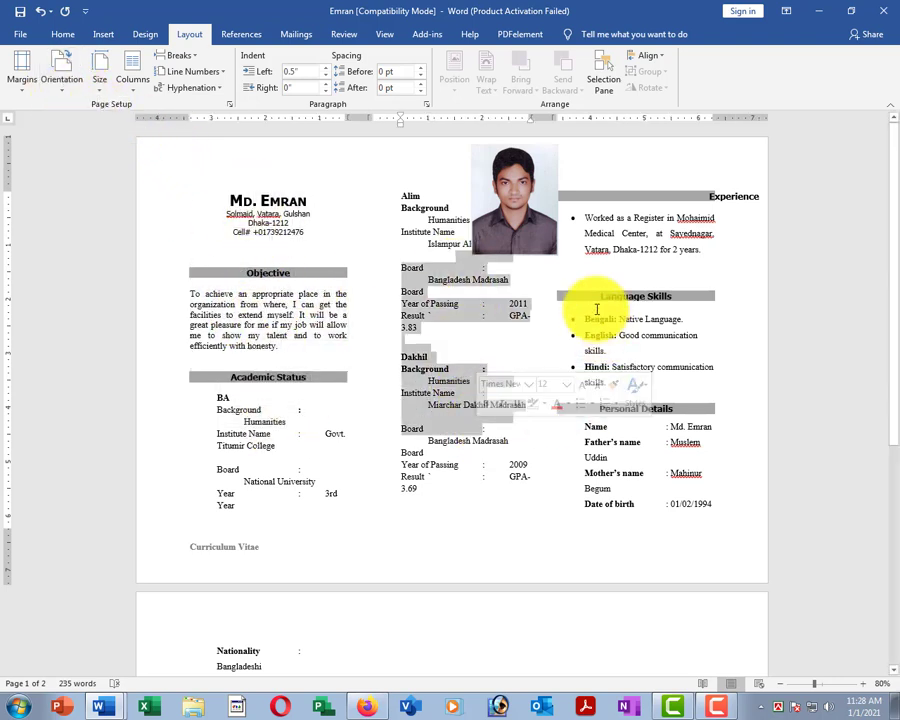
pyautogui.moveTo(582, 300); pyautogui.dragTo(607, 383)
pyautogui.scroll(-6, 430, 430)
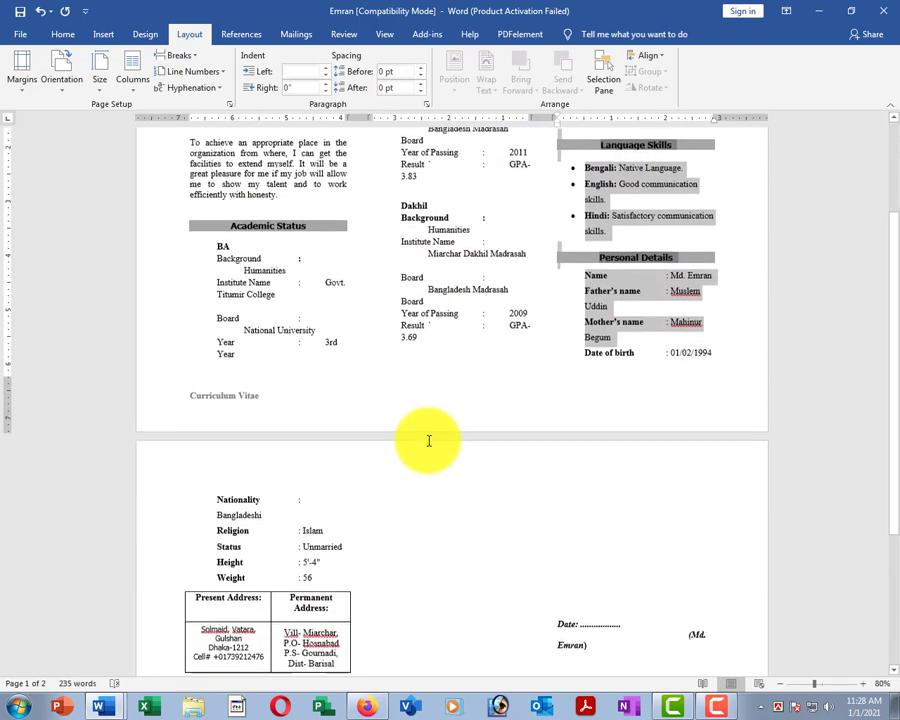
pyautogui.scroll(6, 372, 425)
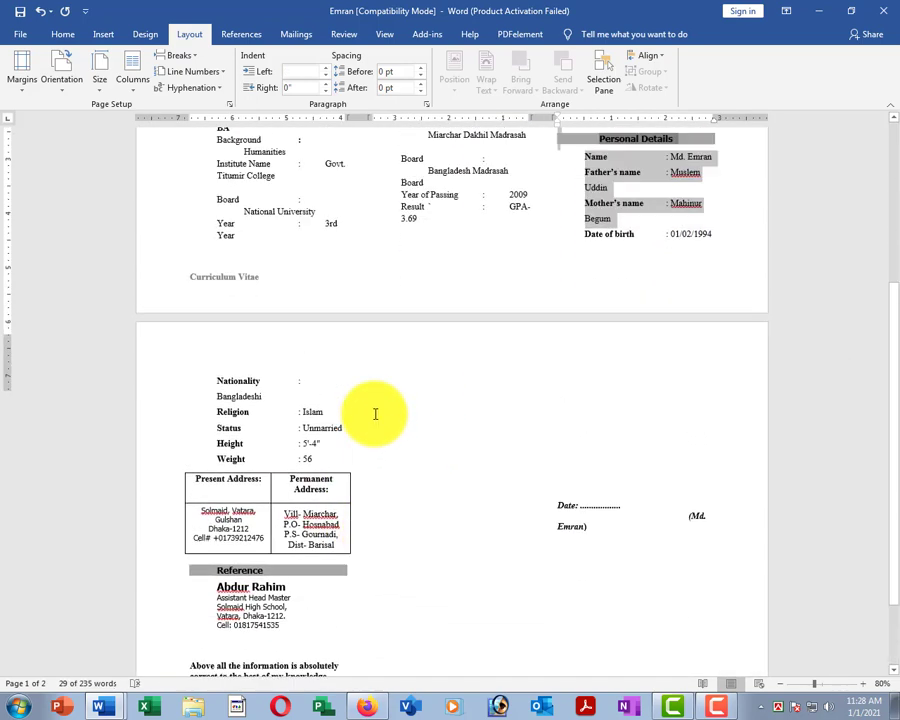
pyautogui.click(290, 305)
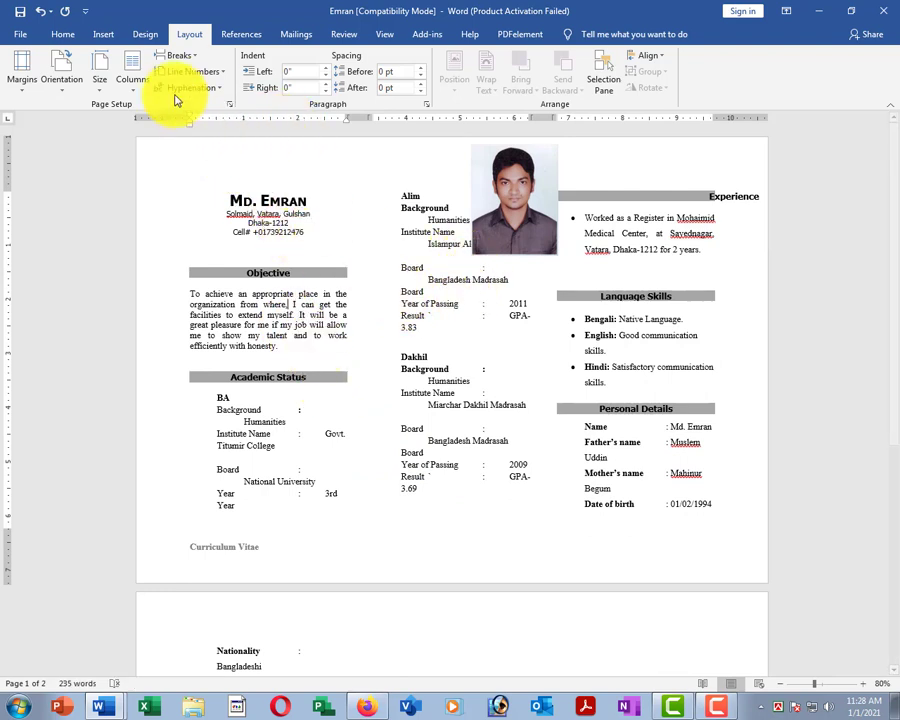
pyautogui.click(137, 90)
pyautogui.click(152, 117)
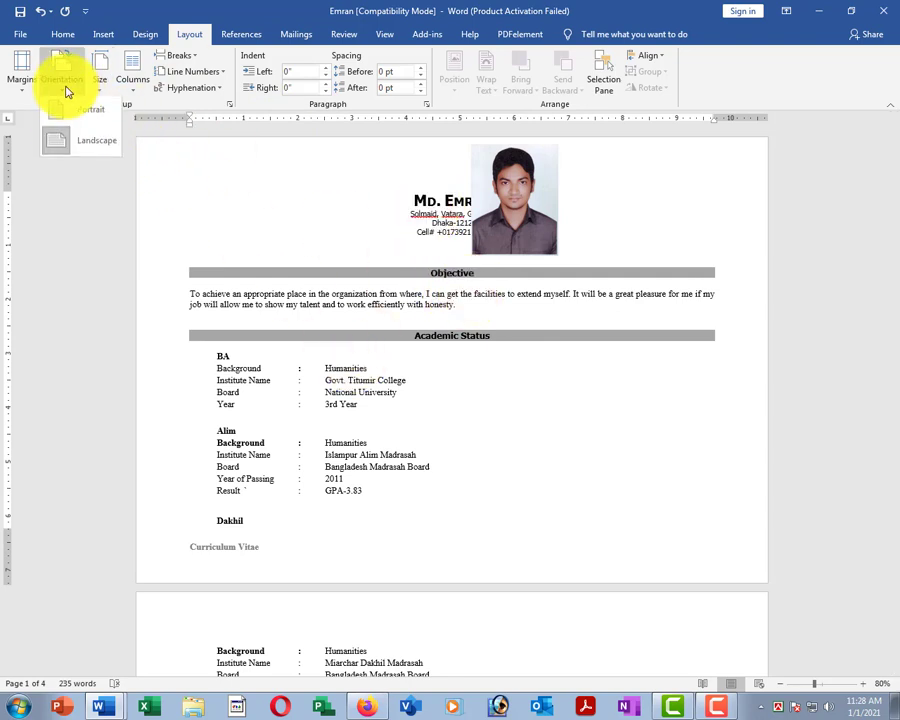
# Set the pages to portrait and scroll through the resulting two-page CV.
pyautogui.click(83, 120)
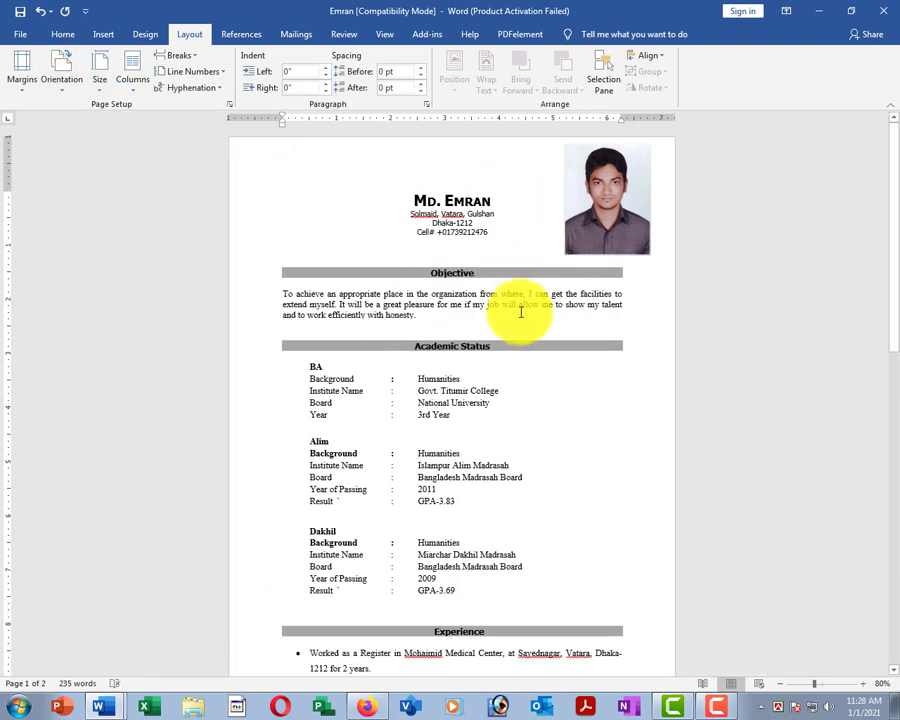
pyautogui.scroll(-15, 536, 372)
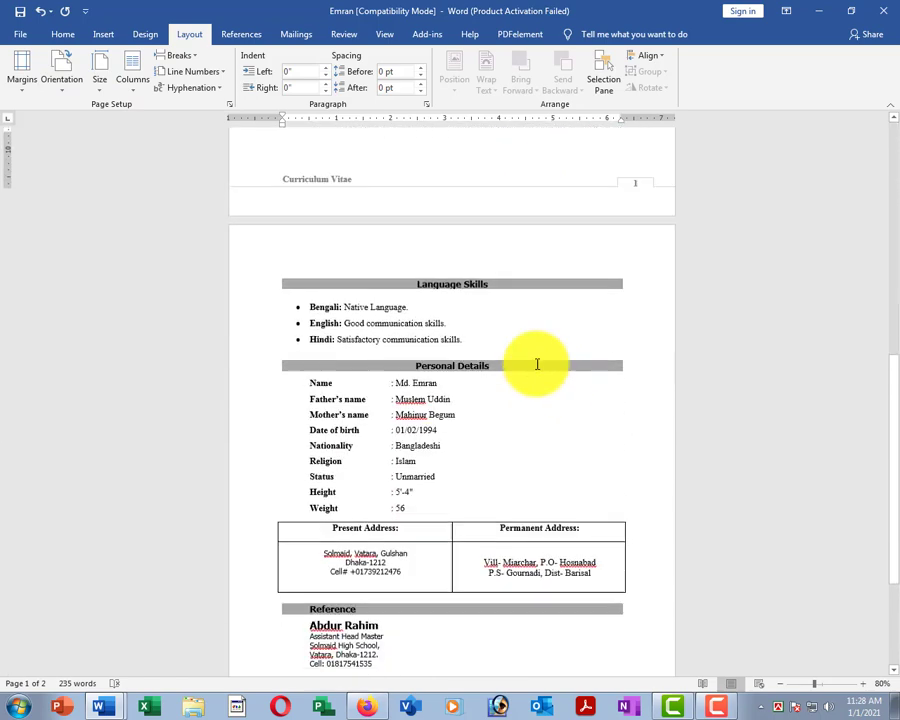
pyautogui.scroll(5, 544, 382)
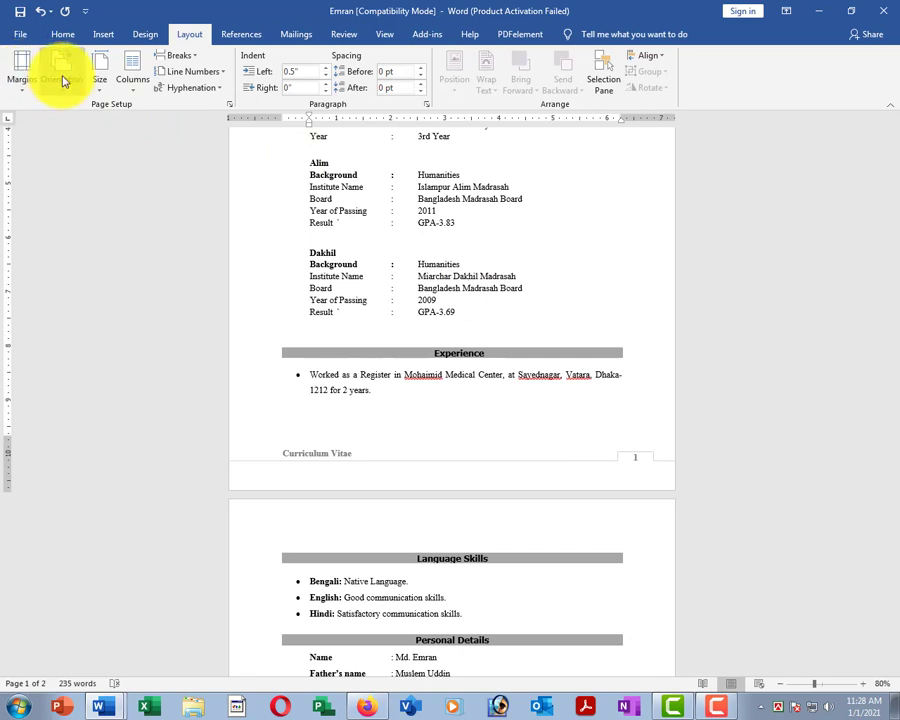
pyautogui.click(419, 199)
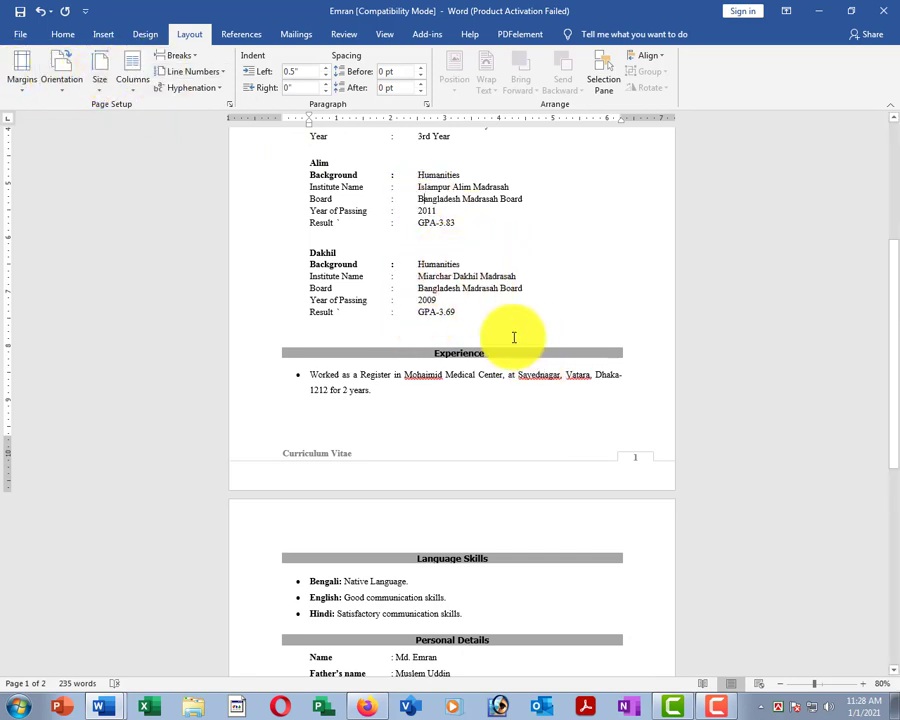
pyautogui.keyDown('ctrl'); pyautogui.scroll(-4, 485, 283); pyautogui.keyUp('ctrl')
pyautogui.scroll(5, 488, 392)
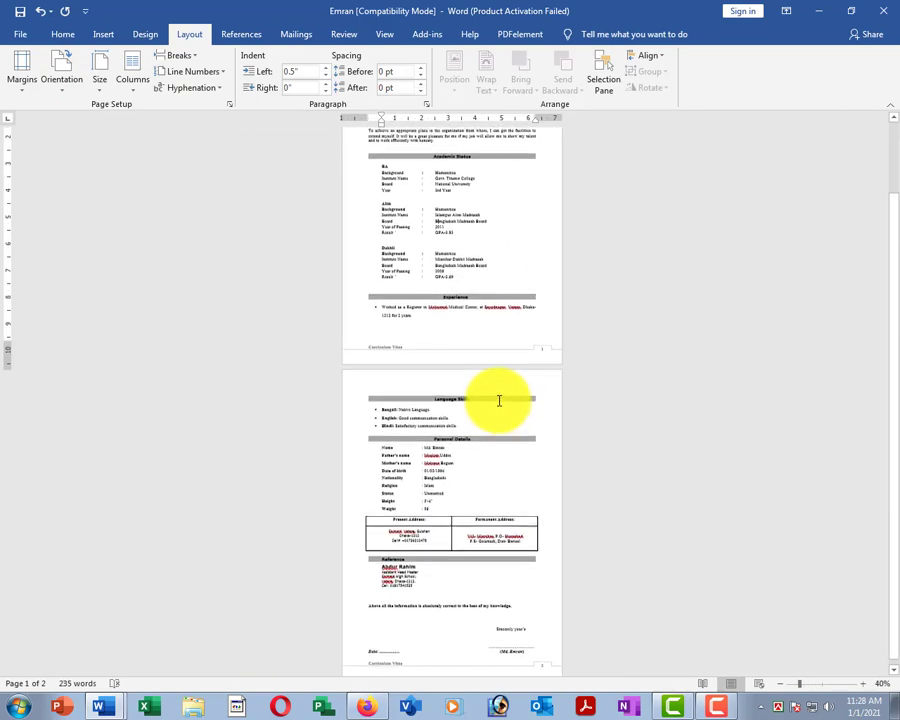
pyautogui.keyDown('ctrl'); pyautogui.scroll(6, 494, 386); pyautogui.keyUp('ctrl')
pyautogui.scroll(4, 498, 368)
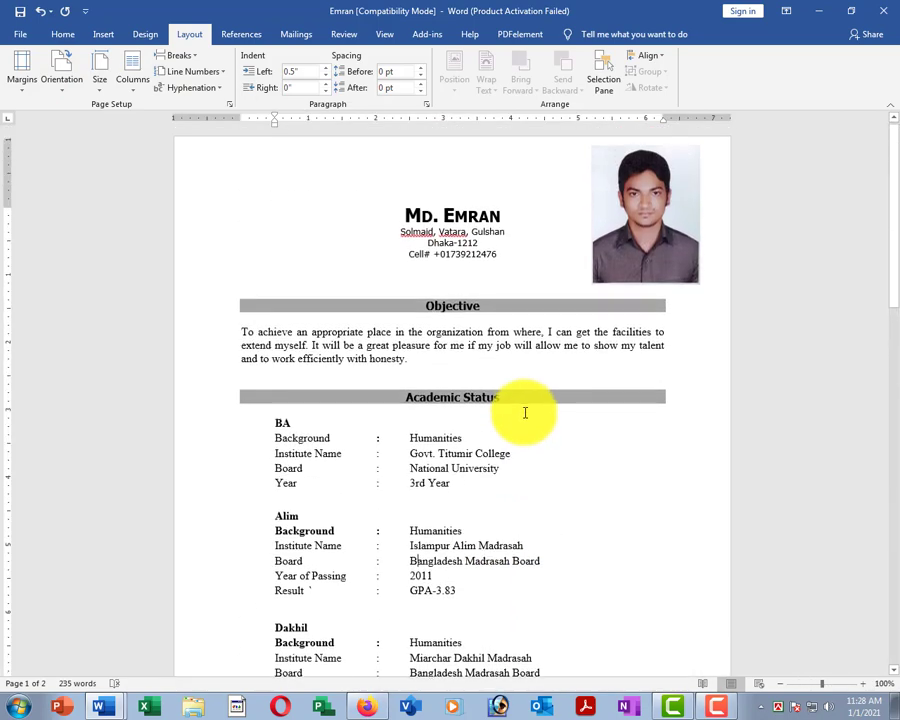
# Browse the File, Home, Insert and Layout tabs, placing the caret before Islampur Alim Madrasah.
pyautogui.click(25, 38)
pyautogui.click(30, 37)
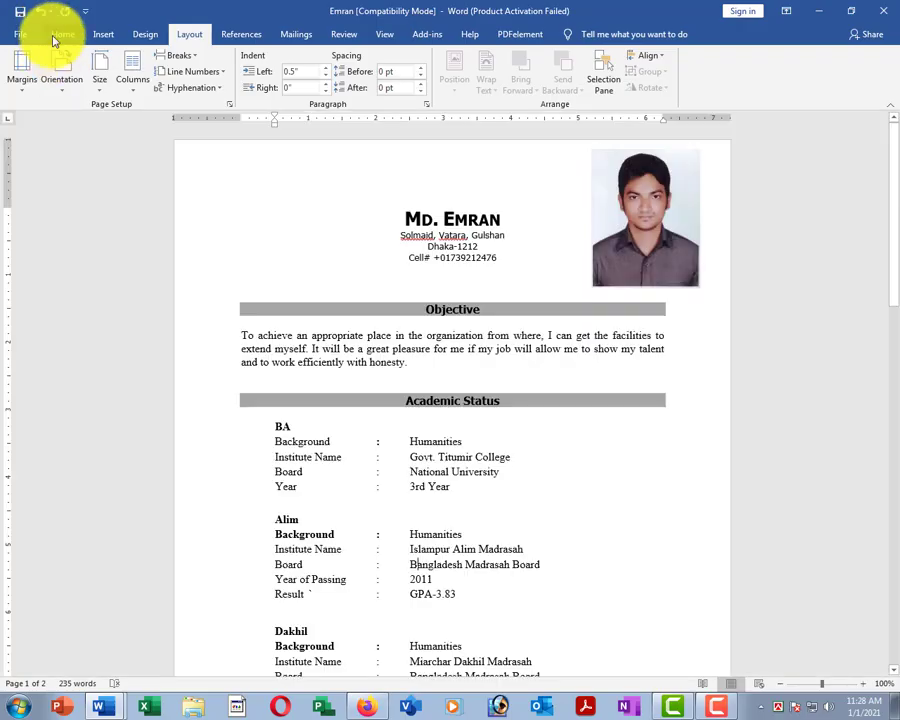
pyautogui.click(60, 36)
pyautogui.click(103, 34)
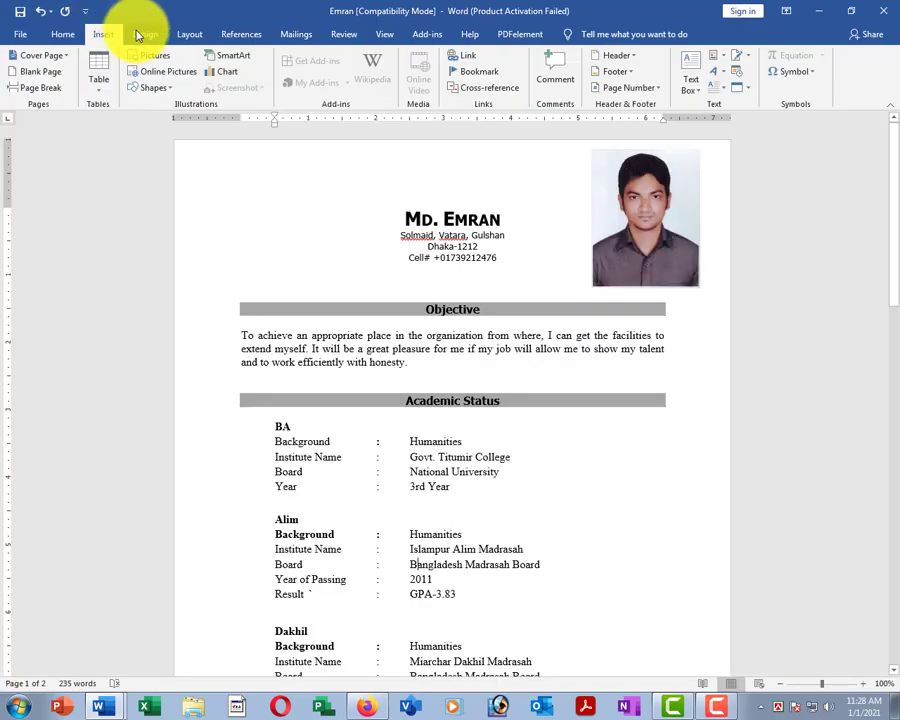
pyautogui.click(189, 35)
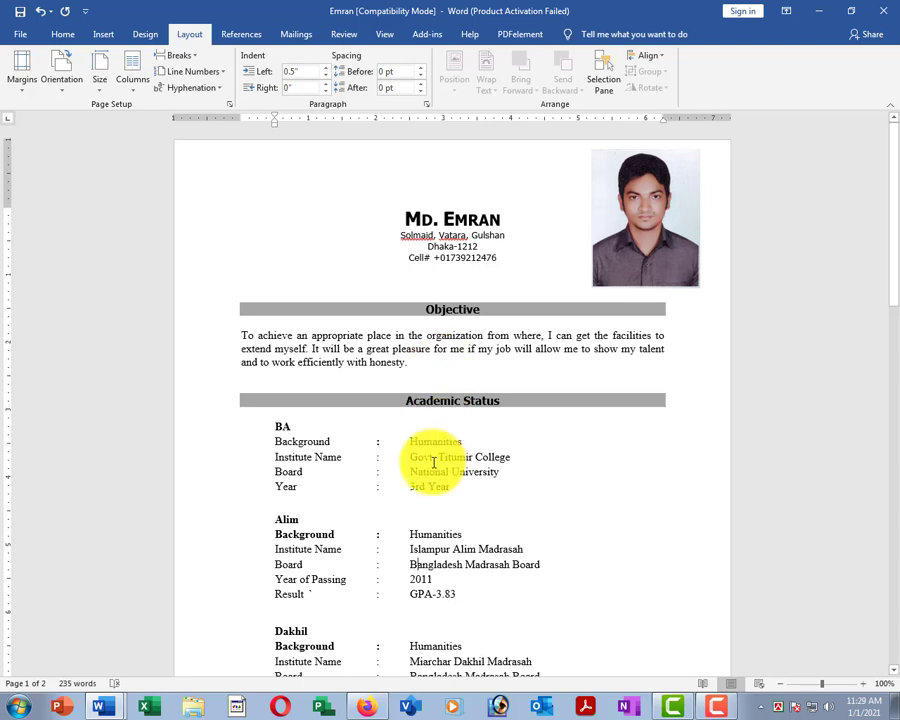
pyautogui.click(408, 548)
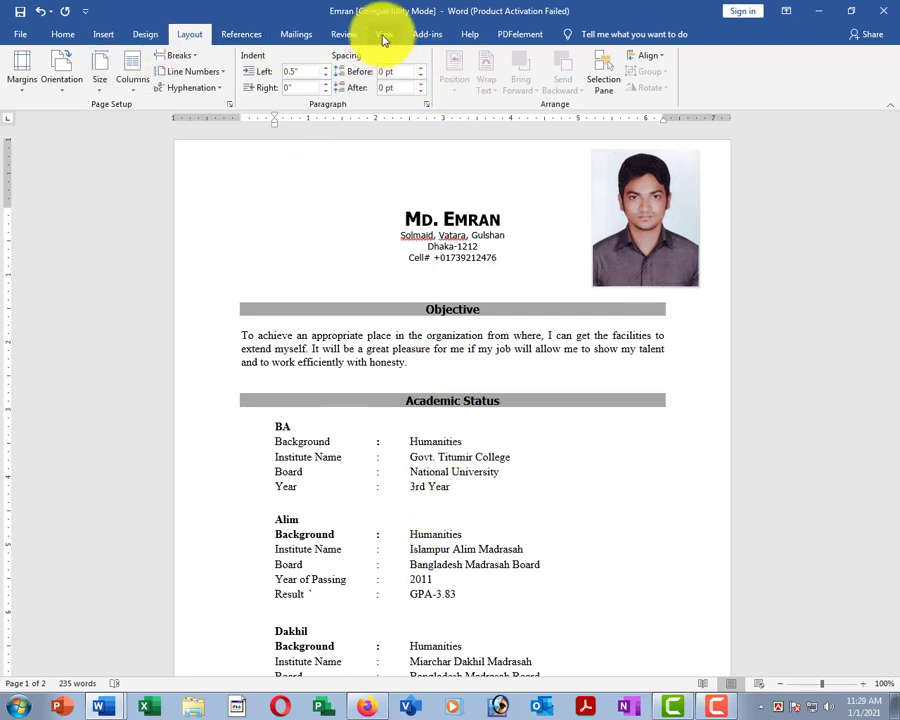
# Look through the References and Mailings tabs, ending on the Review tab.
pyautogui.click(243, 36)
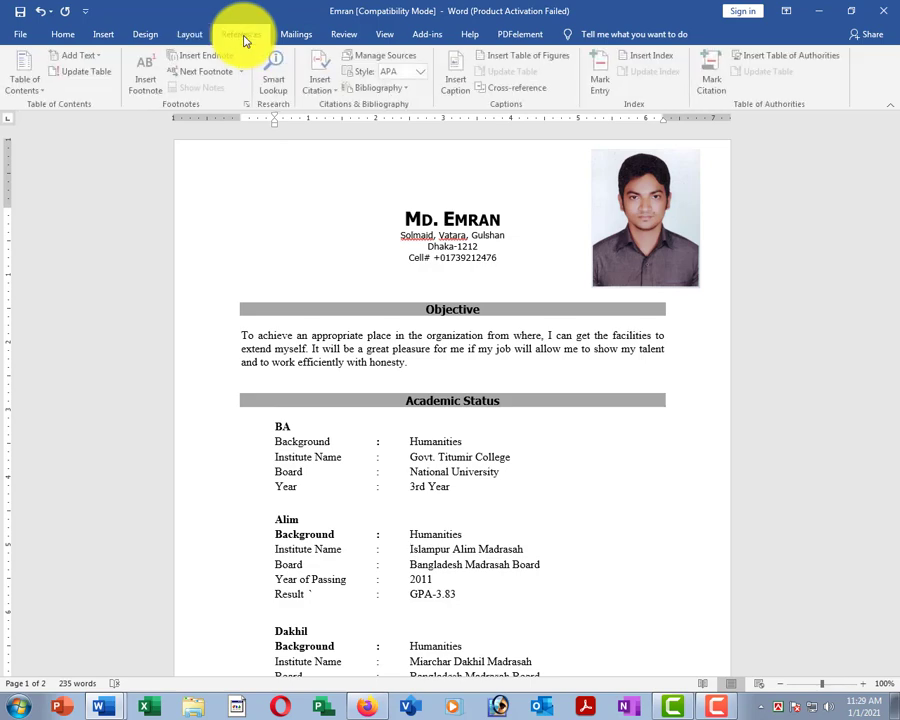
pyautogui.click(296, 35)
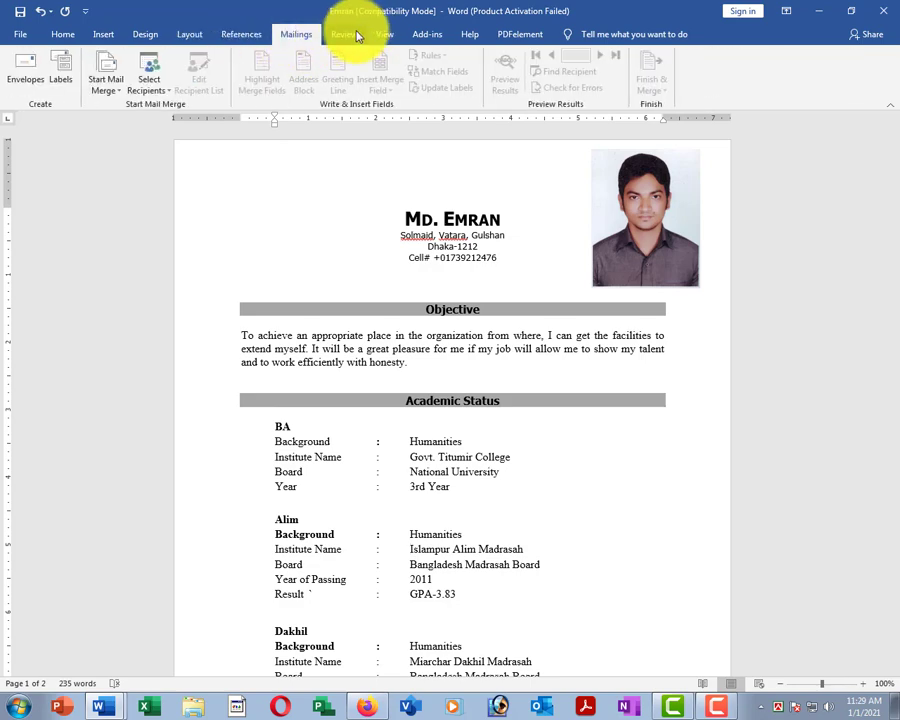
pyautogui.click(352, 37)
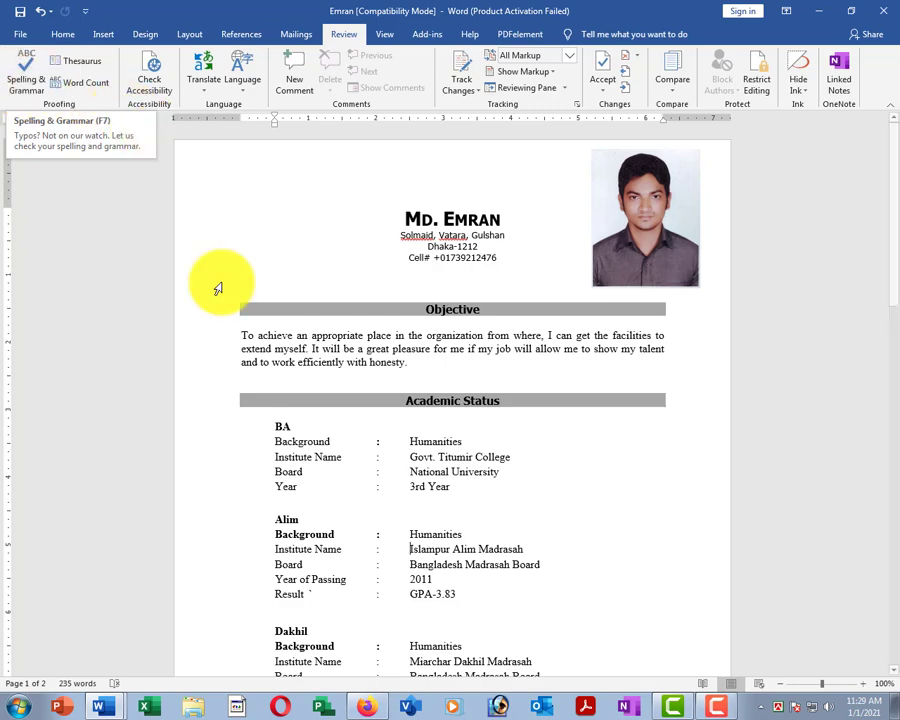
# Change 'organization' to 'orgonization' in the Objective and view its suggestions without correcting.
pyautogui.click(347, 377)
pyautogui.scroll(6, 414, 380)
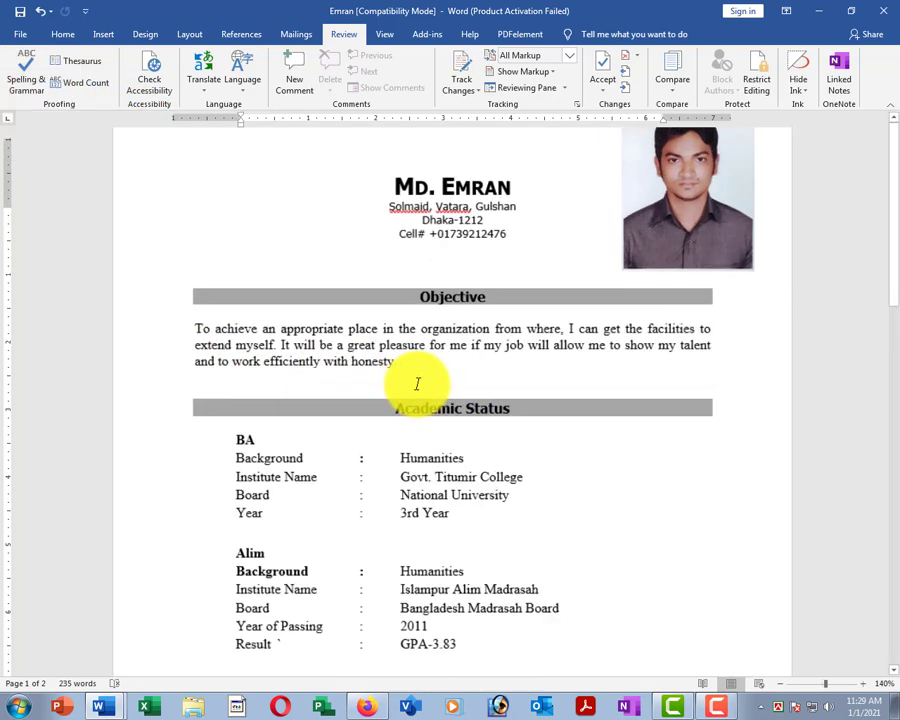
pyautogui.click(461, 316)
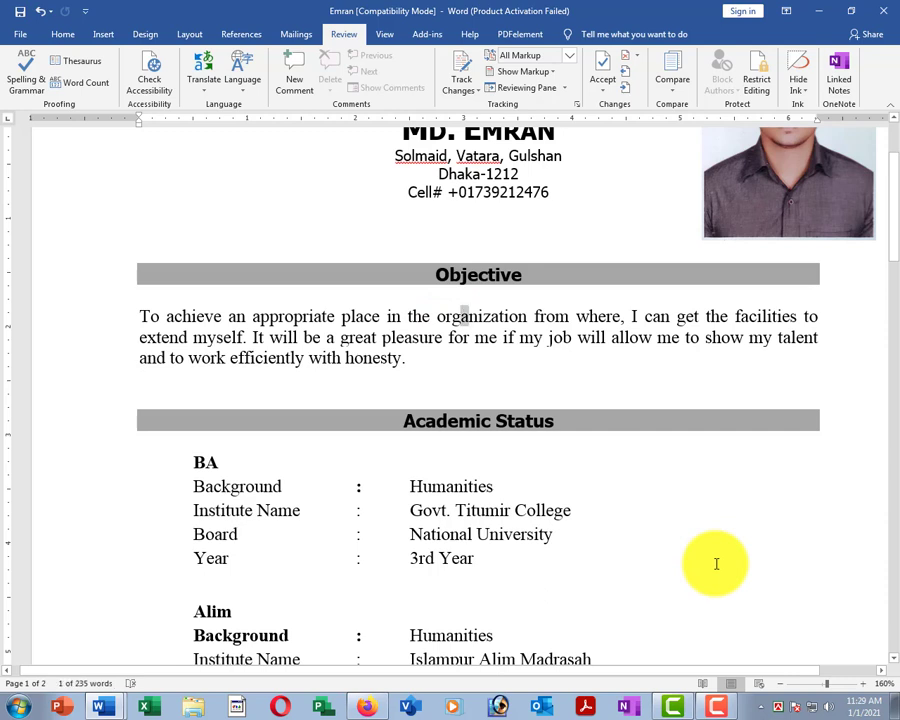
pyautogui.write('o')
pyautogui.click(334, 337)
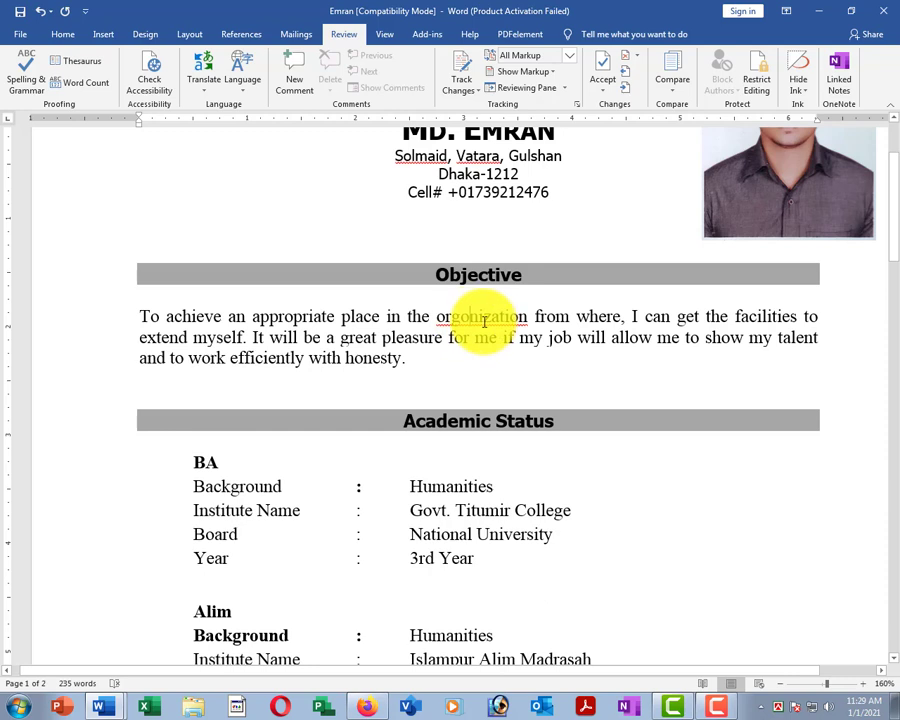
pyautogui.rightClick(470, 318)
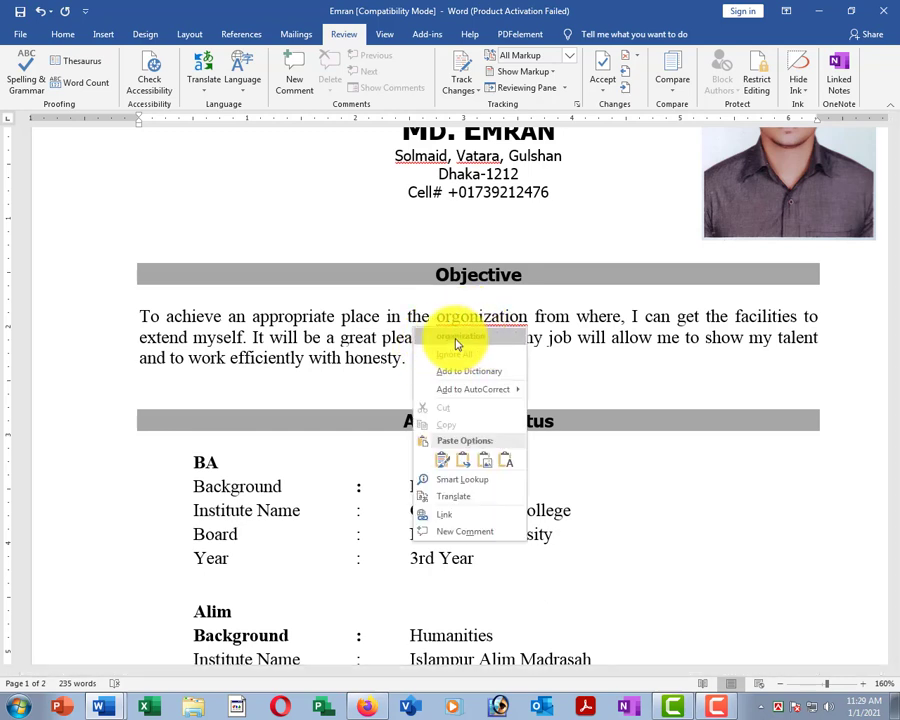
pyautogui.click(580, 340)
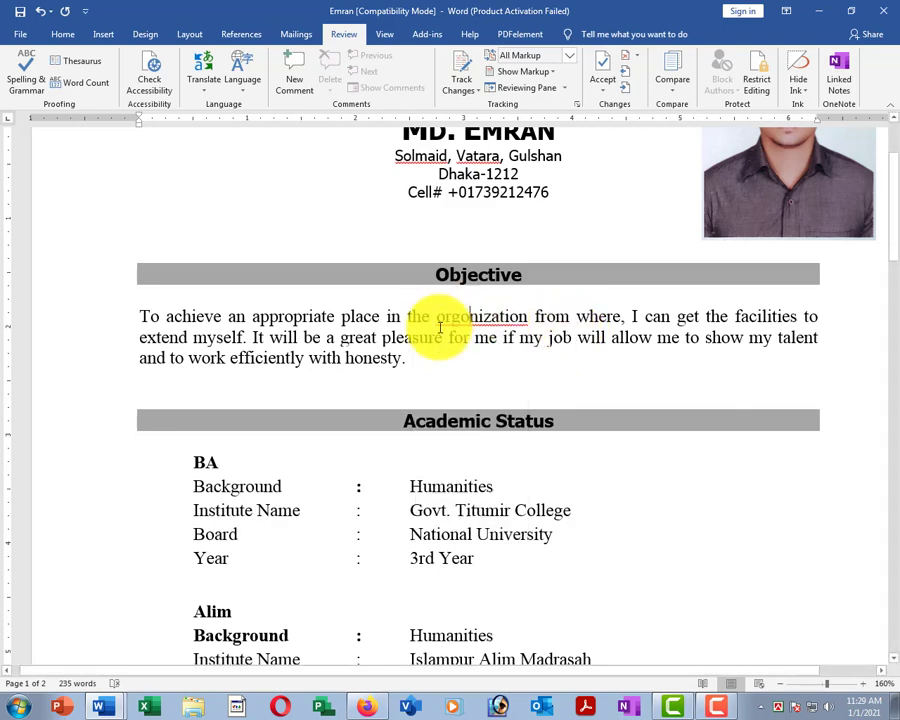
# Run Spelling & Grammar, change orgonization to organization, and dismiss the proofing warning.
pyautogui.click(24, 83)
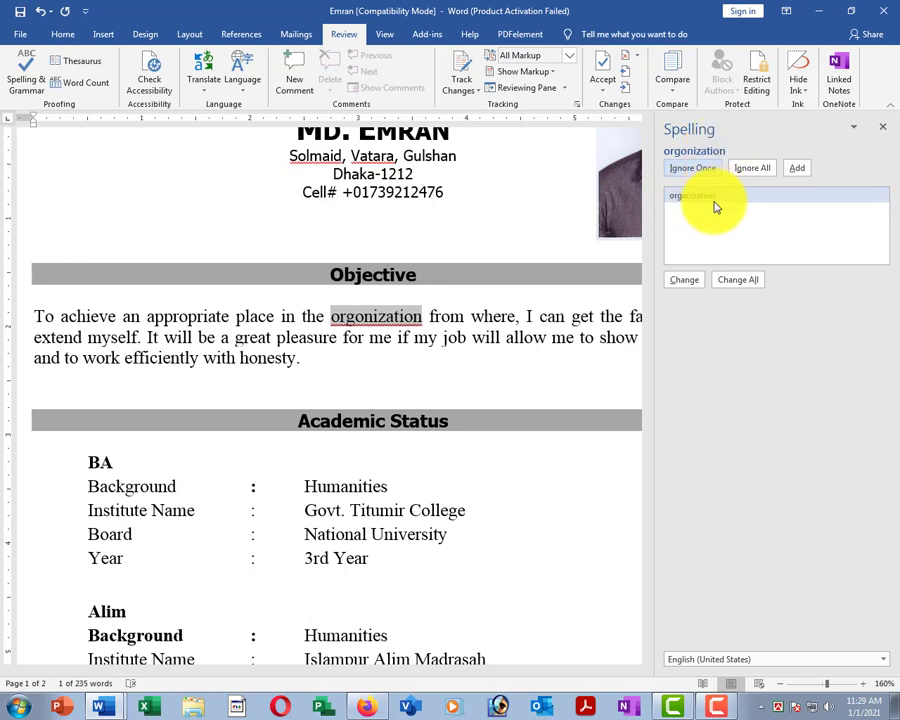
pyautogui.click(688, 281)
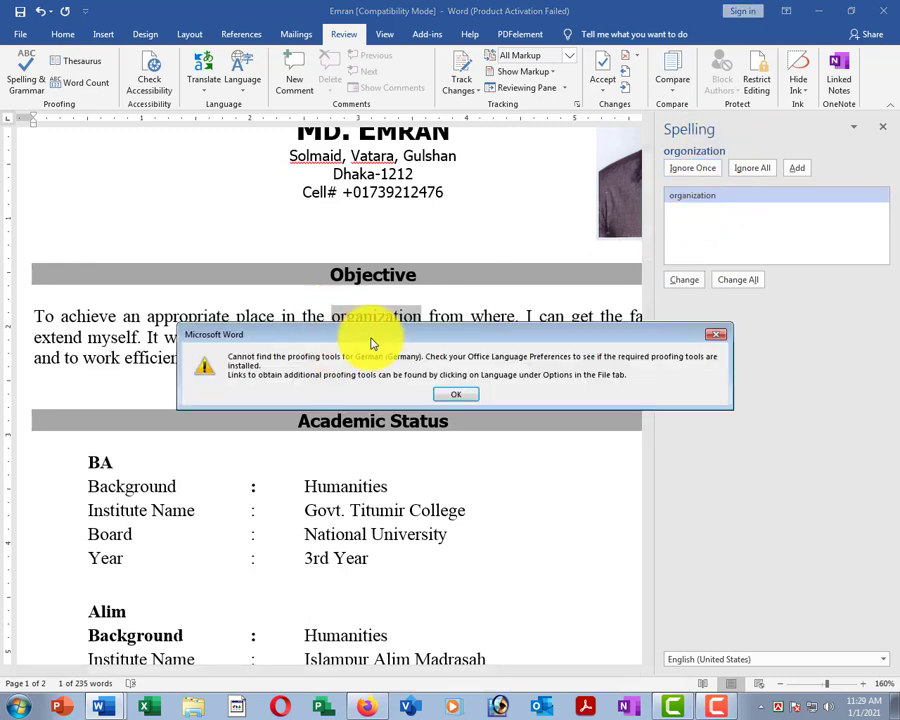
pyautogui.click(455, 394)
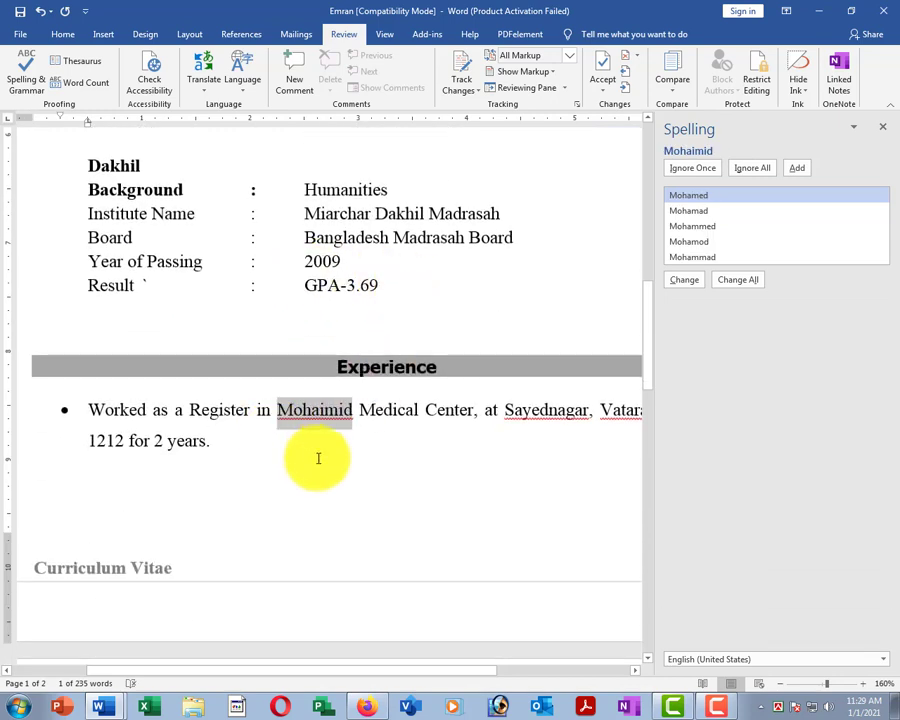
# Leave Mohaimid in the Experience section unchanged and return to the Objective paragraph.
pyautogui.click(318, 458)
pyautogui.moveTo(276, 412); pyautogui.dragTo(352, 420)
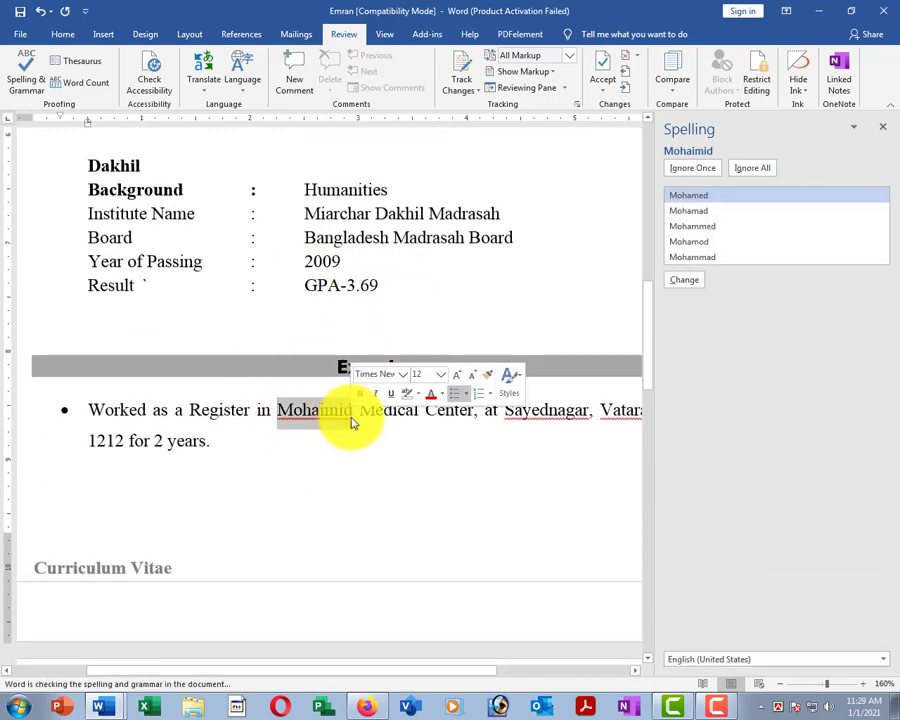
pyautogui.click(294, 457)
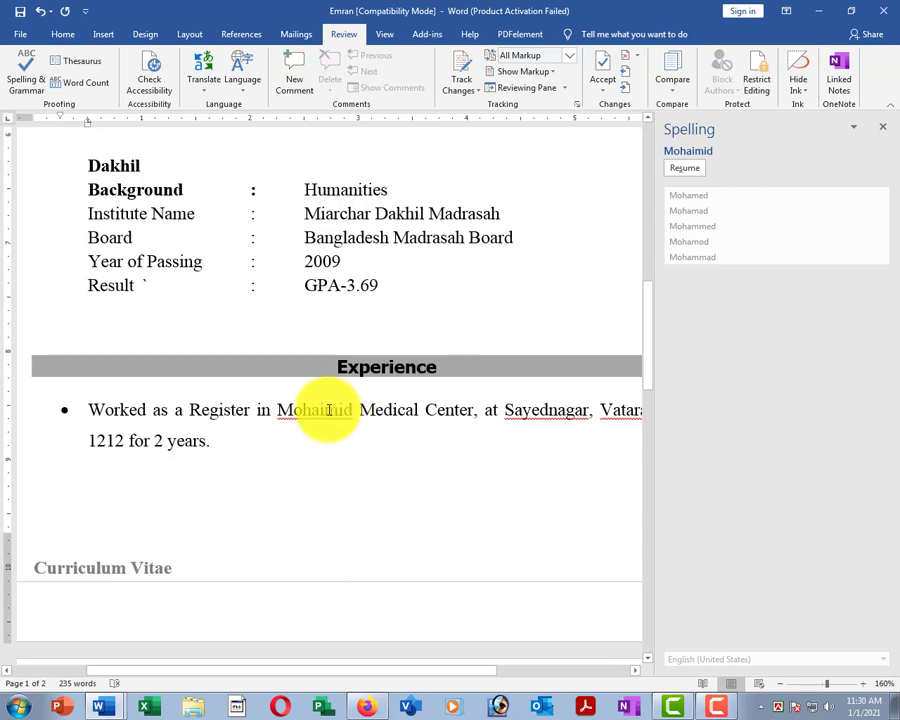
pyautogui.click(320, 410)
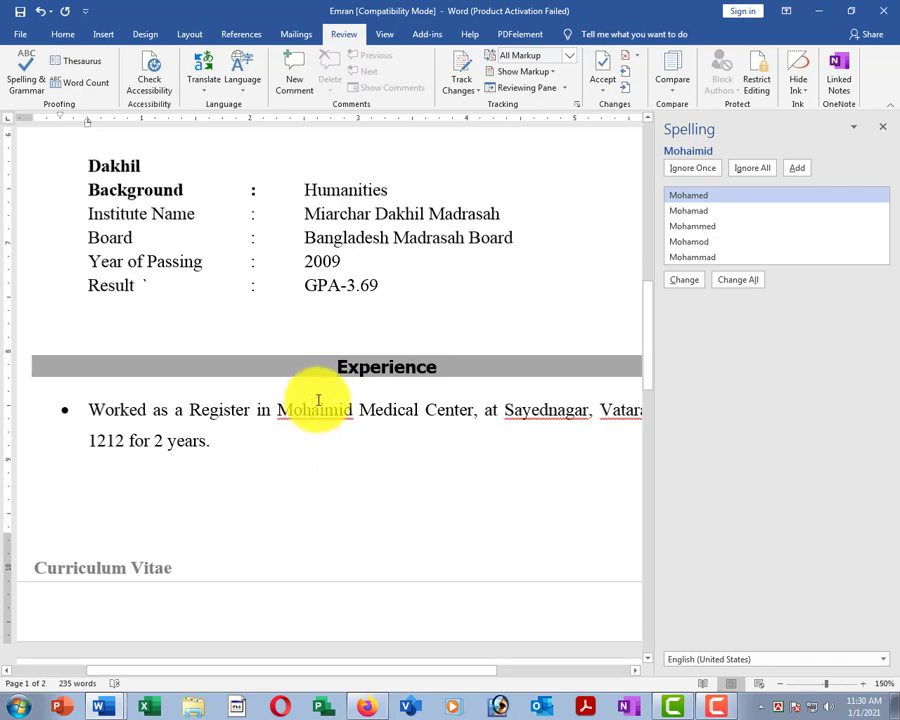
pyautogui.scroll(-2, 314, 398)
pyautogui.scroll(-2, 340, 400)
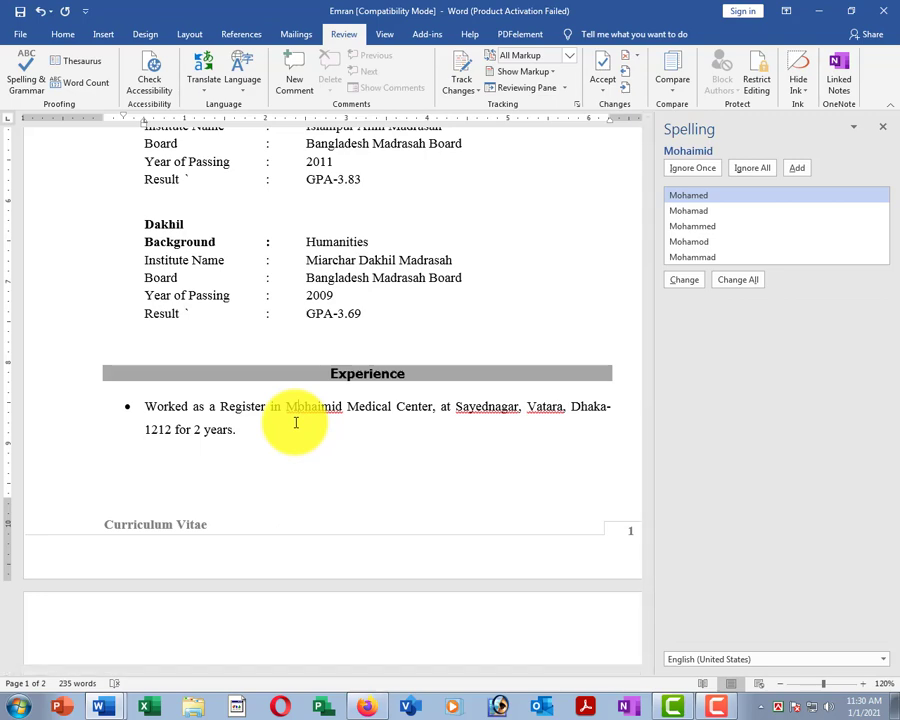
pyautogui.scroll(5, 291, 312)
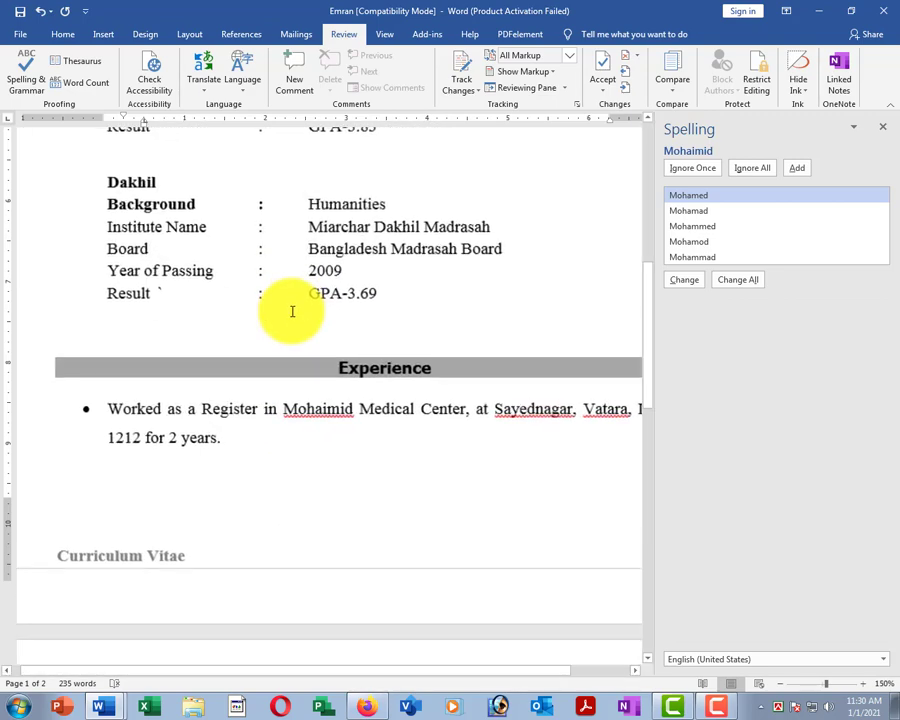
pyautogui.scroll(10, 292, 310)
pyautogui.scroll(1, 294, 308)
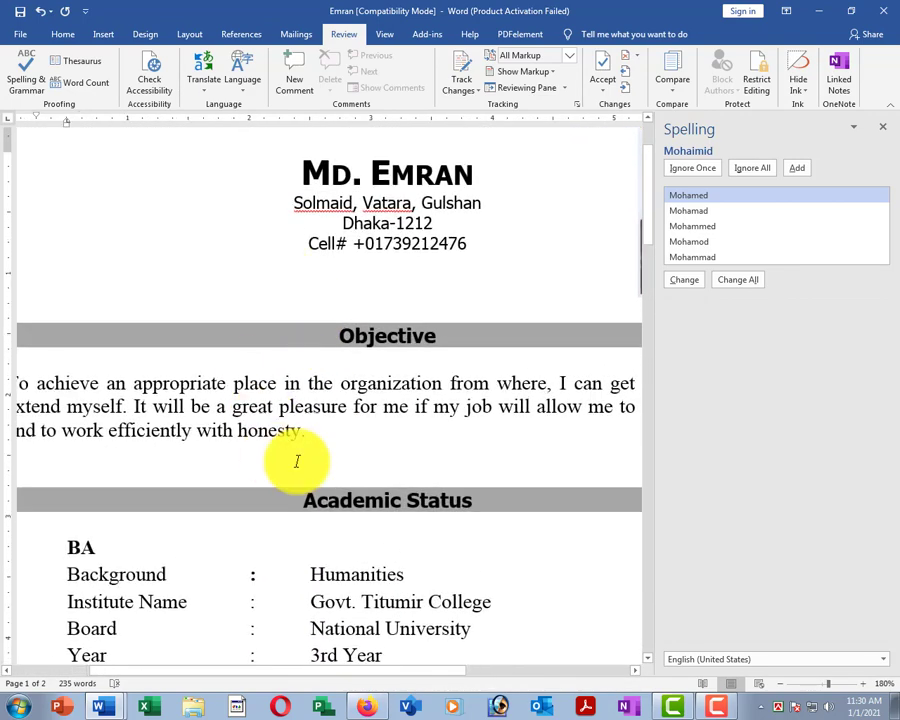
pyautogui.click(335, 428)
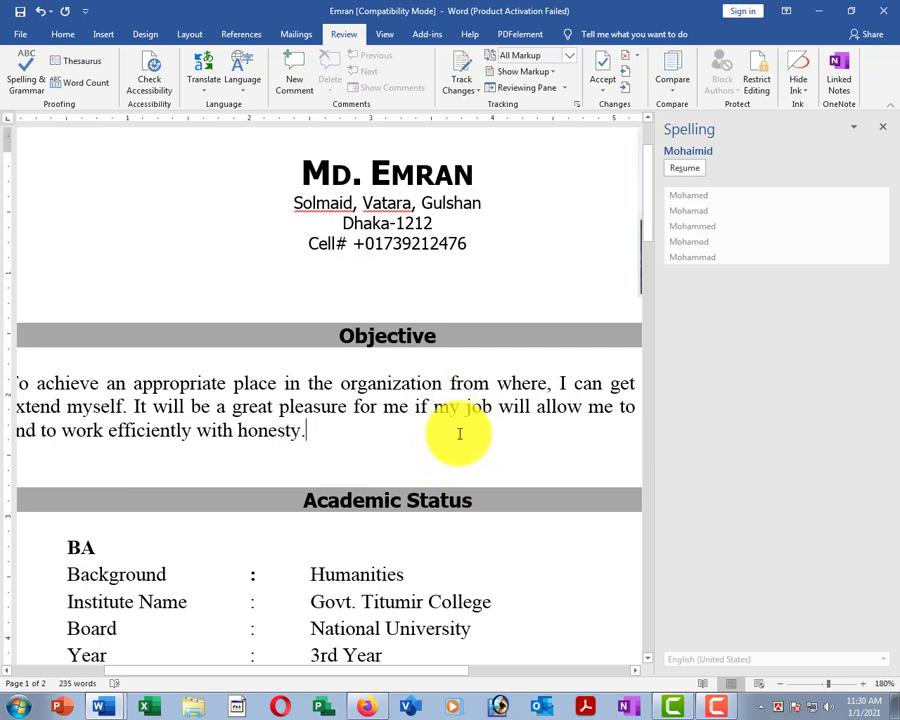
# Delete the double space between 'job' and 'will' and add an empty line after the Objective.
pyautogui.click(492, 409)
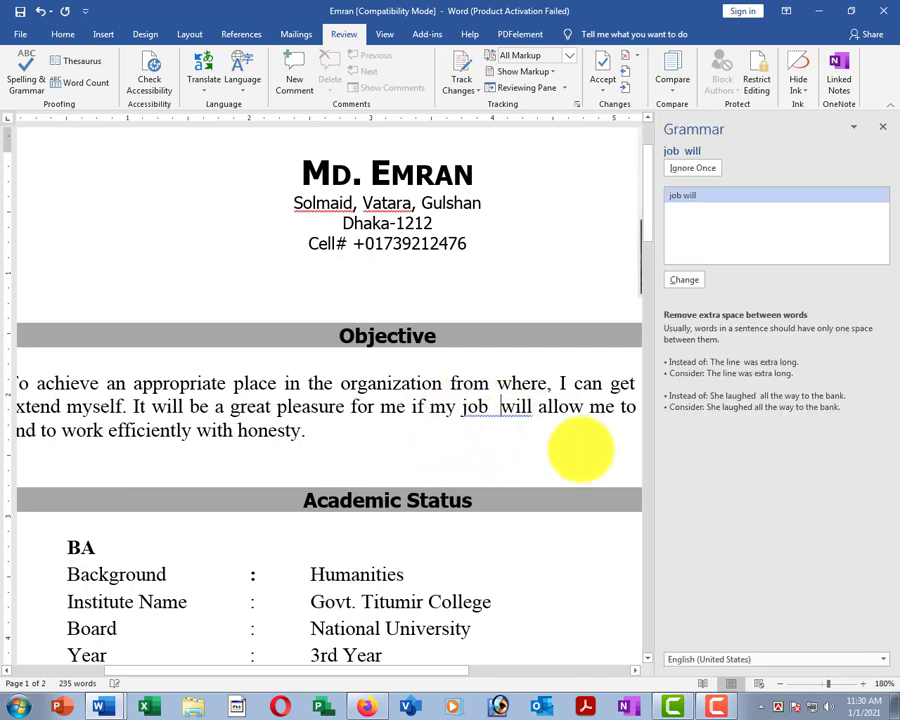
pyautogui.click(420, 430)
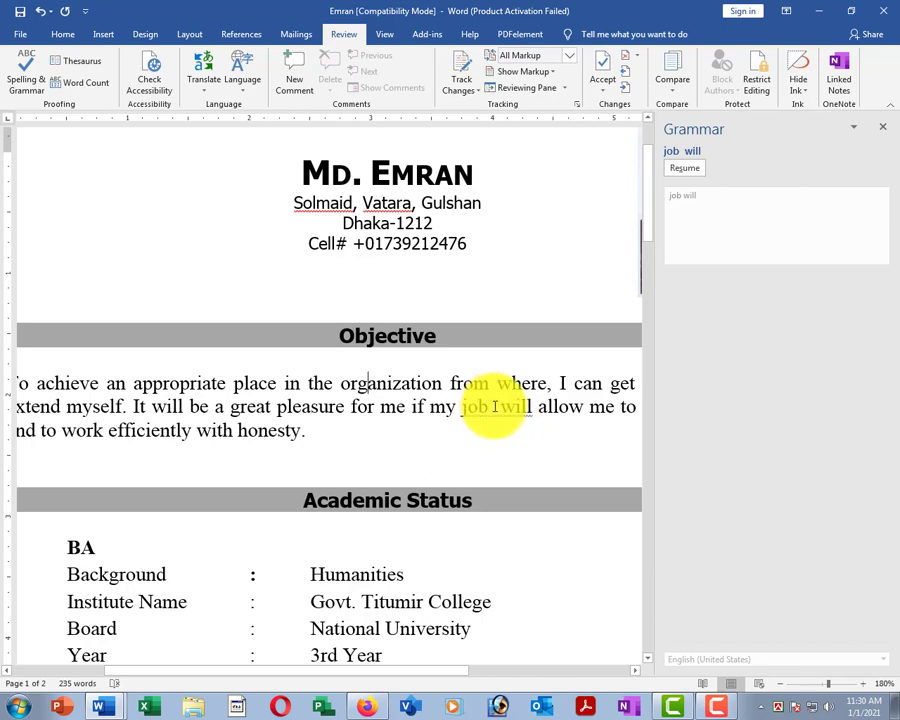
pyautogui.click(494, 406)
pyautogui.press('BackSpace')
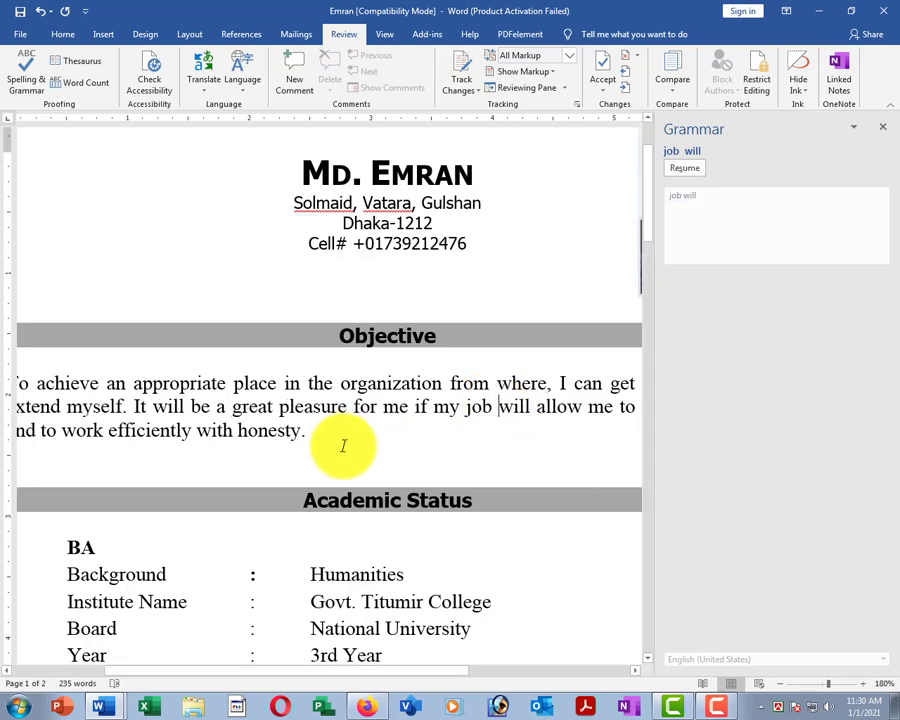
pyautogui.click(360, 456)
pyautogui.press('Return')
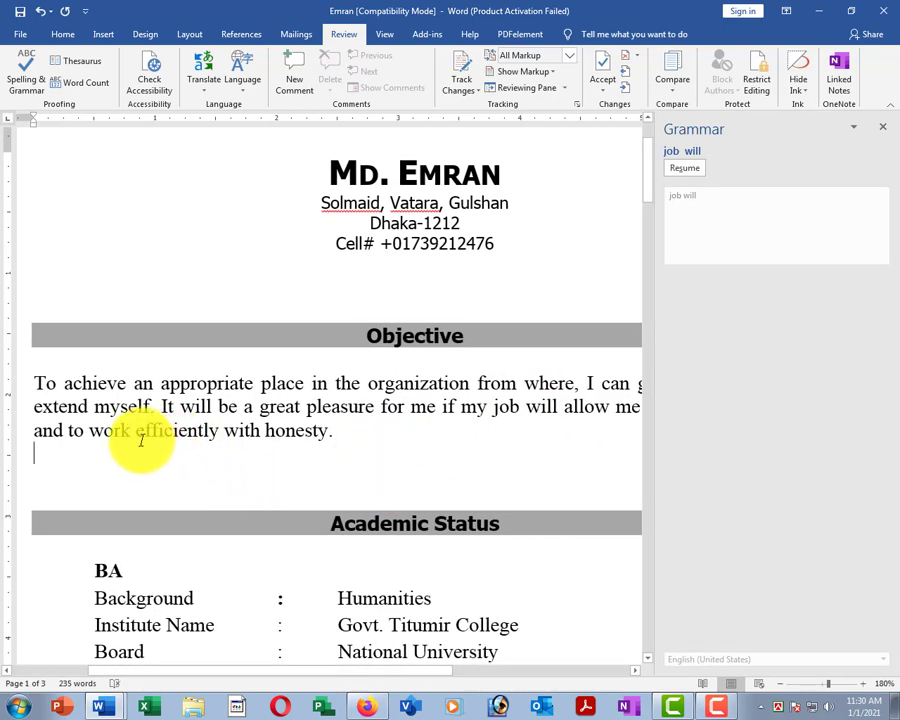
# Add the test sentence 'I has a cat.' on its own line under the Objective paragraph.
pyautogui.scroll(-2, 170, 403)
pyautogui.press('Return')
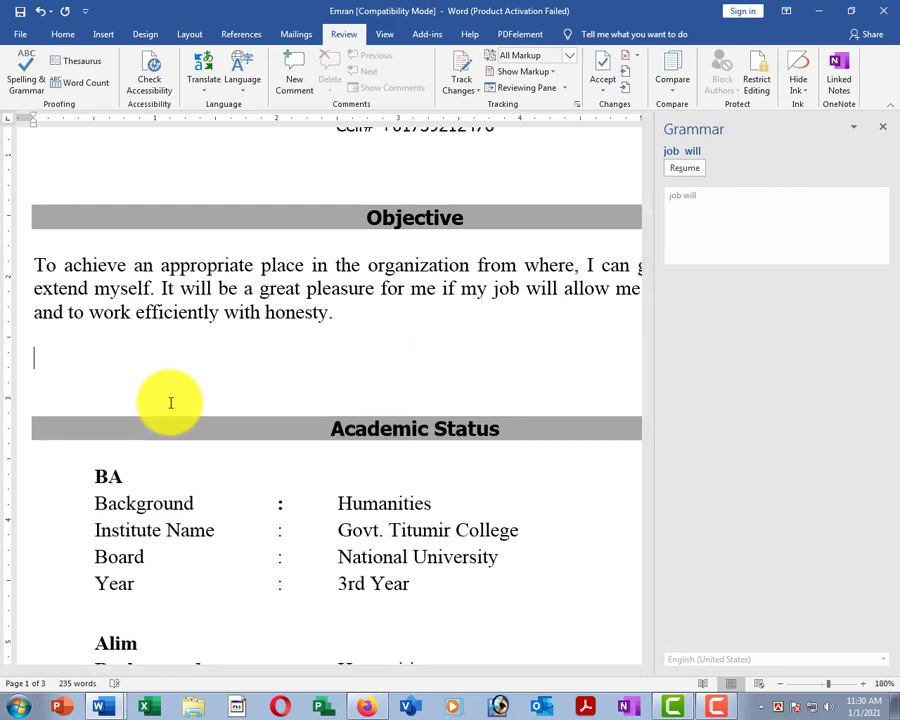
pyautogui.press('BackSpace')
pyautogui.press('BackSpace')
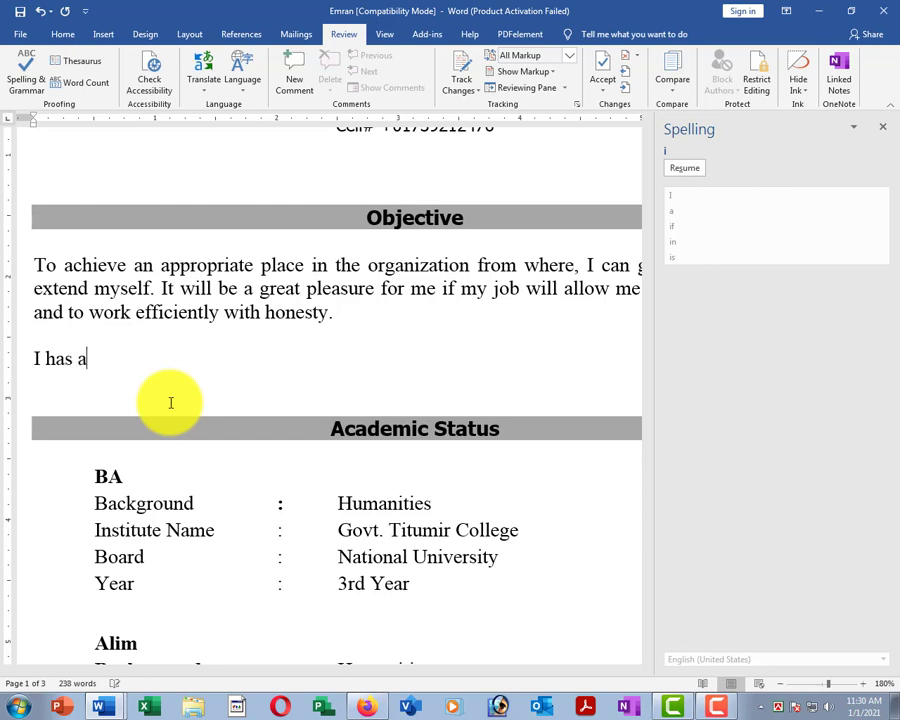
pyautogui.press('Return')
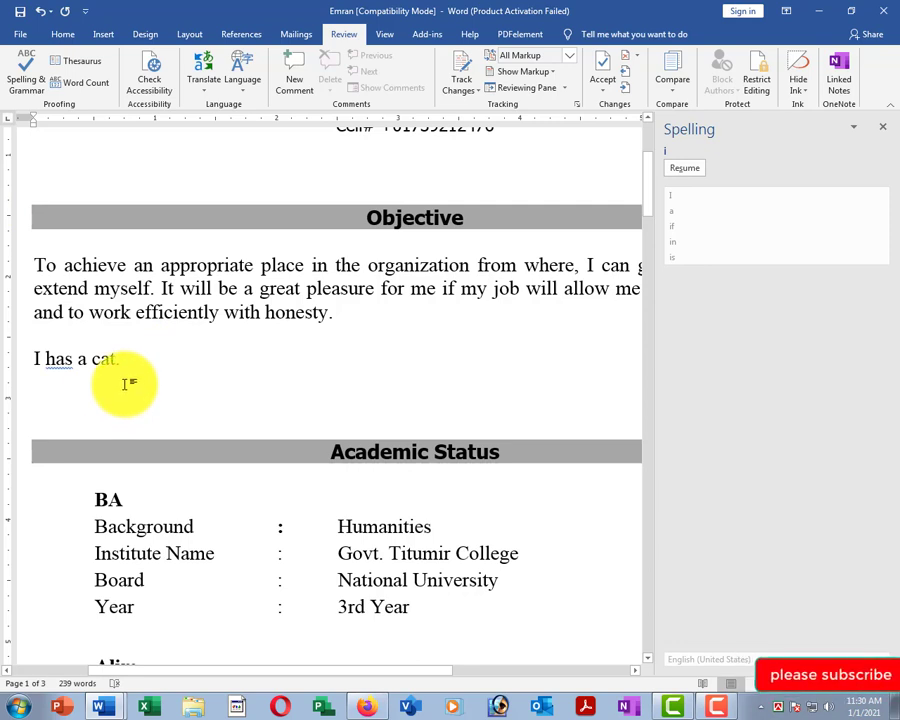
# Try the suggested 'have' correction, then undo it so the sentence keeps 'has'.
pyautogui.rightClick(57, 359)
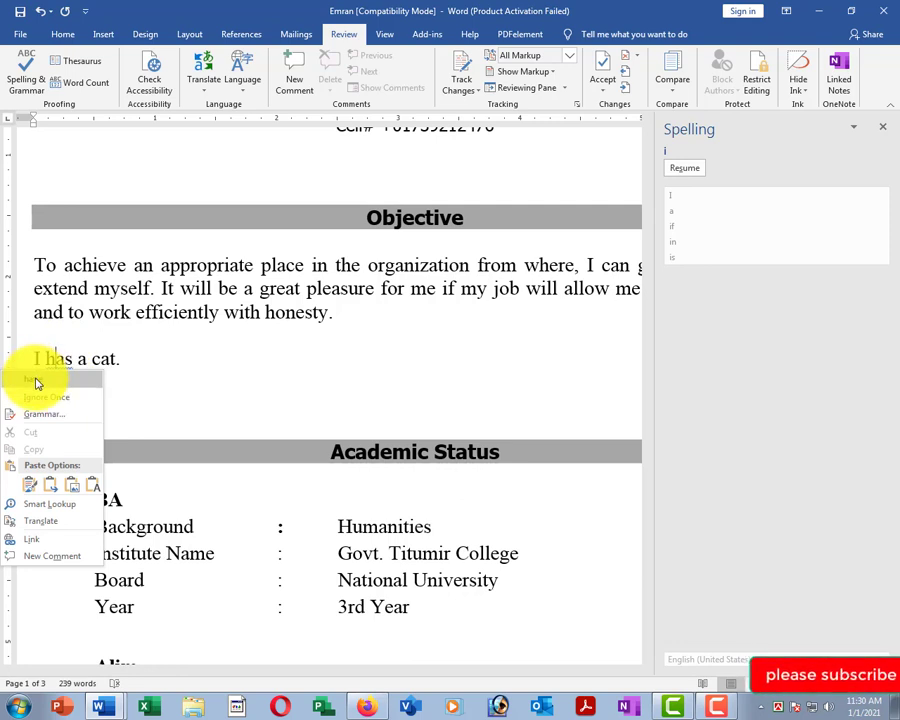
pyautogui.click(37, 381)
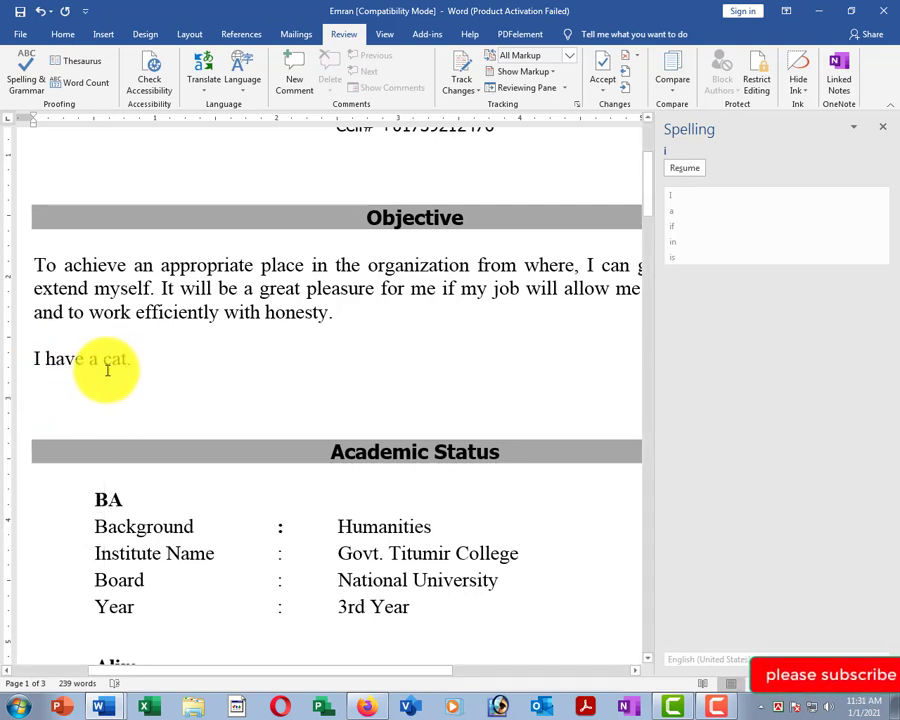
pyautogui.hotkey('ctrl', 'z')
pyautogui.click(133, 376)
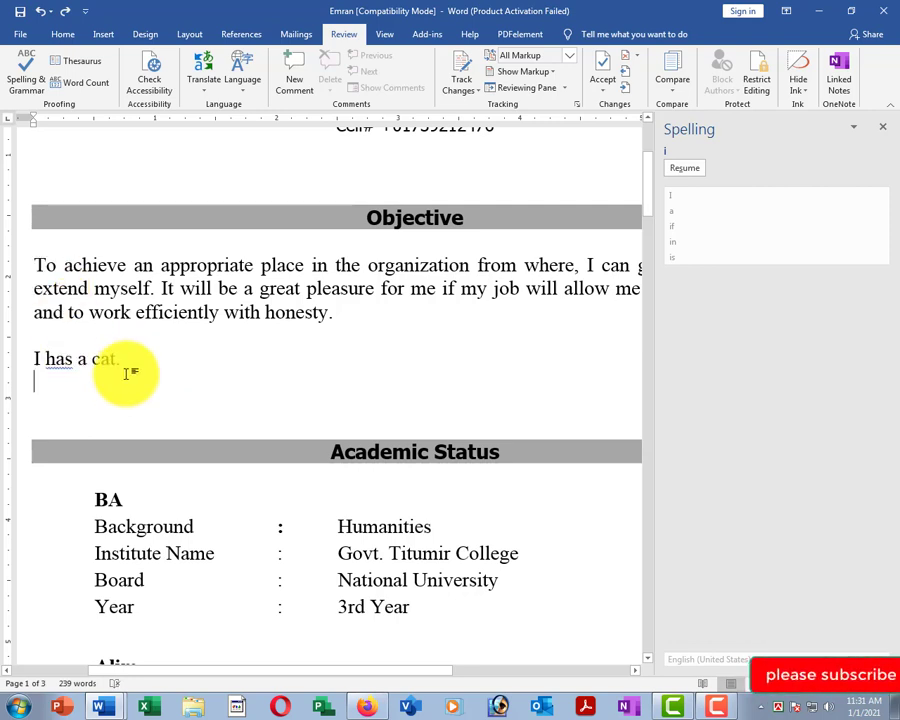
pyautogui.click(126, 362)
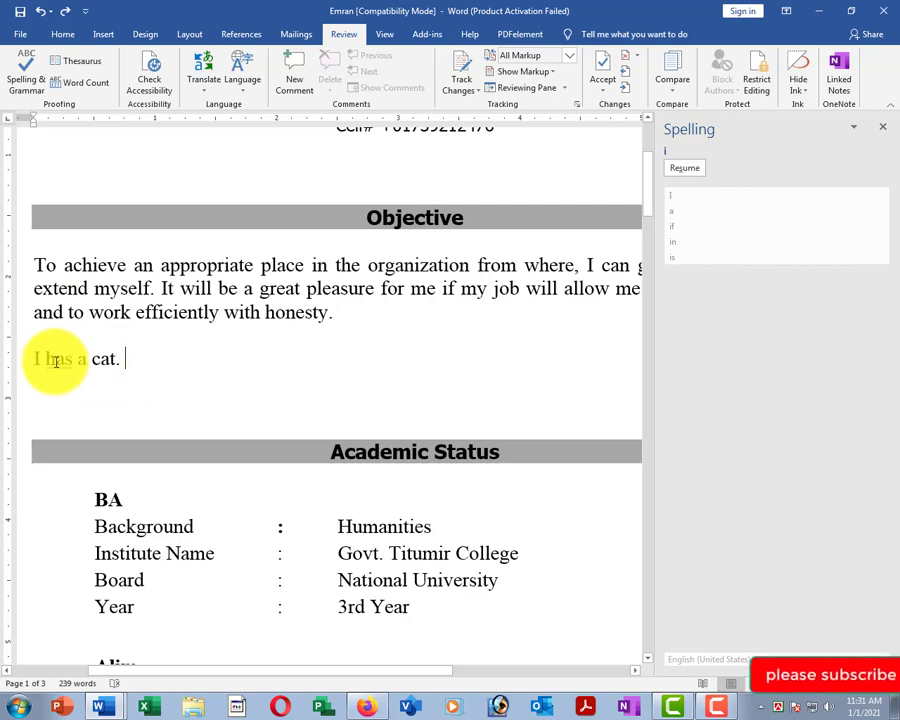
# Resume the spelling and grammar check with F7 and select 'has' in the test sentence.
pyautogui.press('F7')
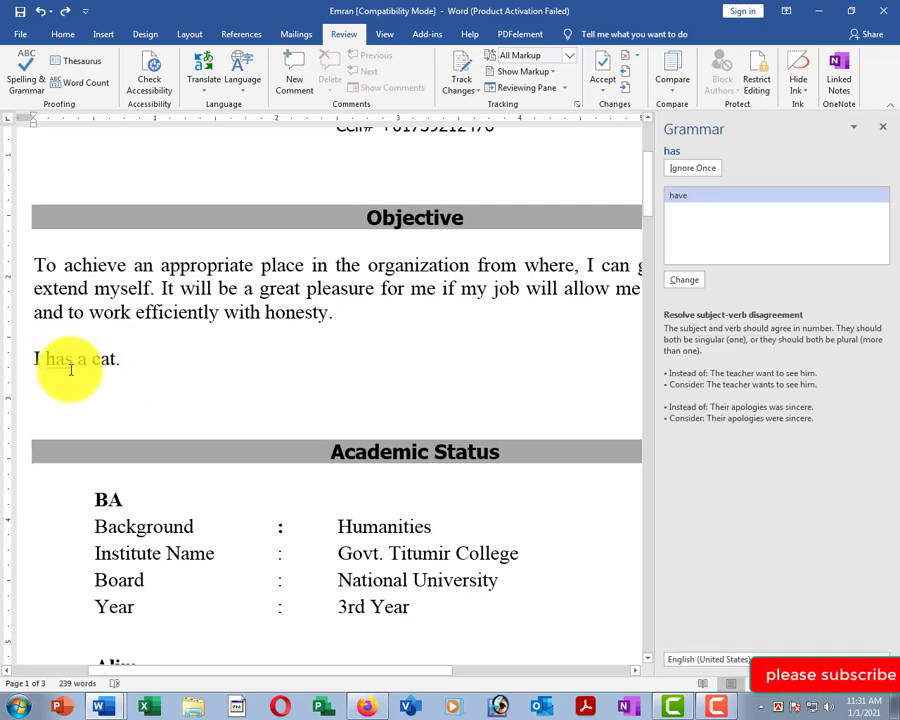
pyautogui.scroll(-1, 170, 346)
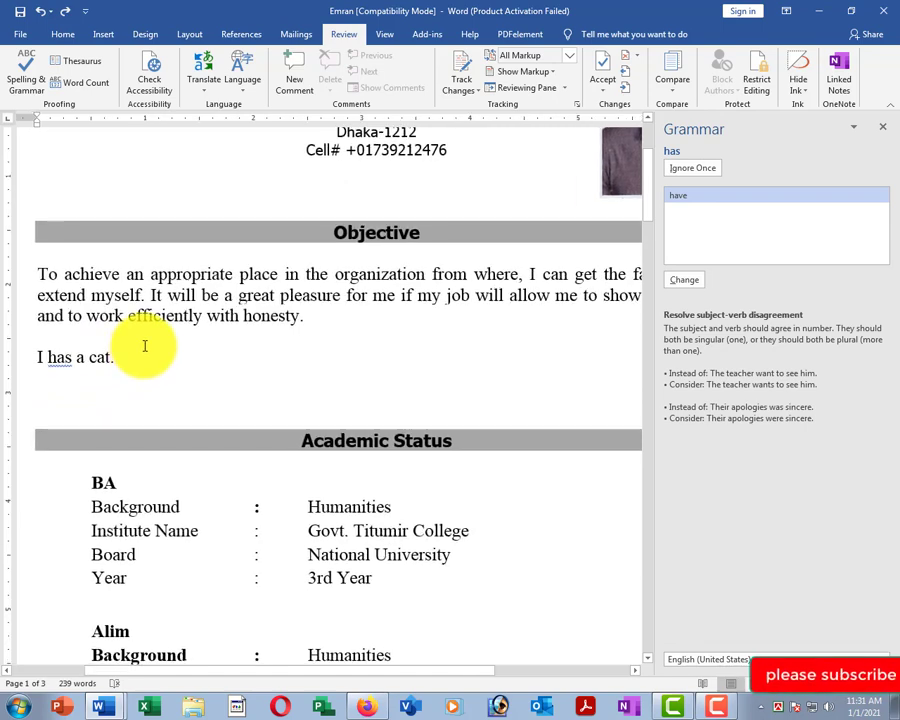
pyautogui.scroll(-1, 144, 346)
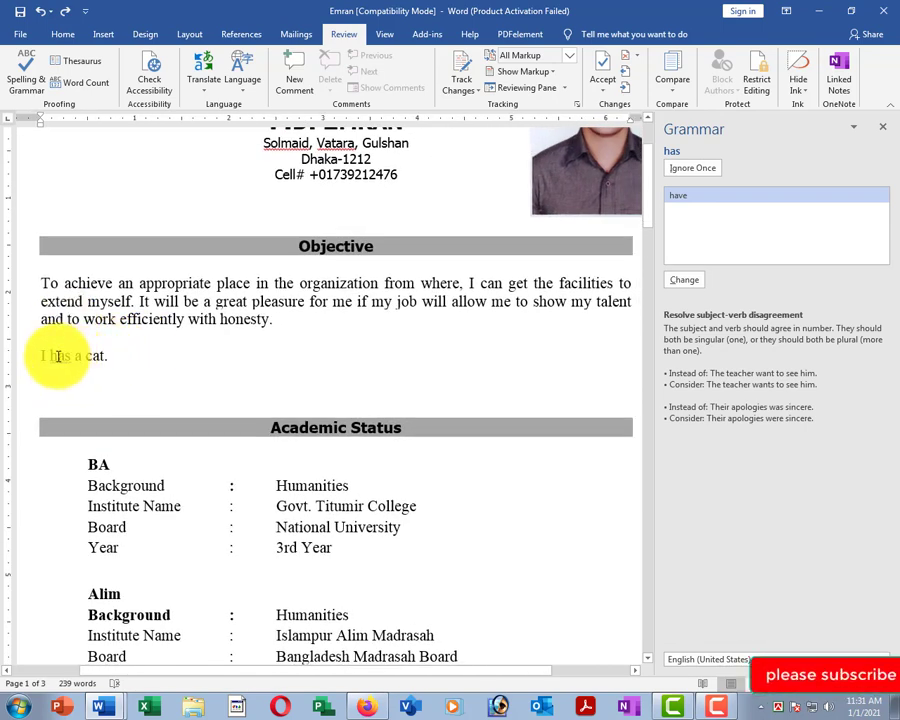
pyautogui.click(131, 356)
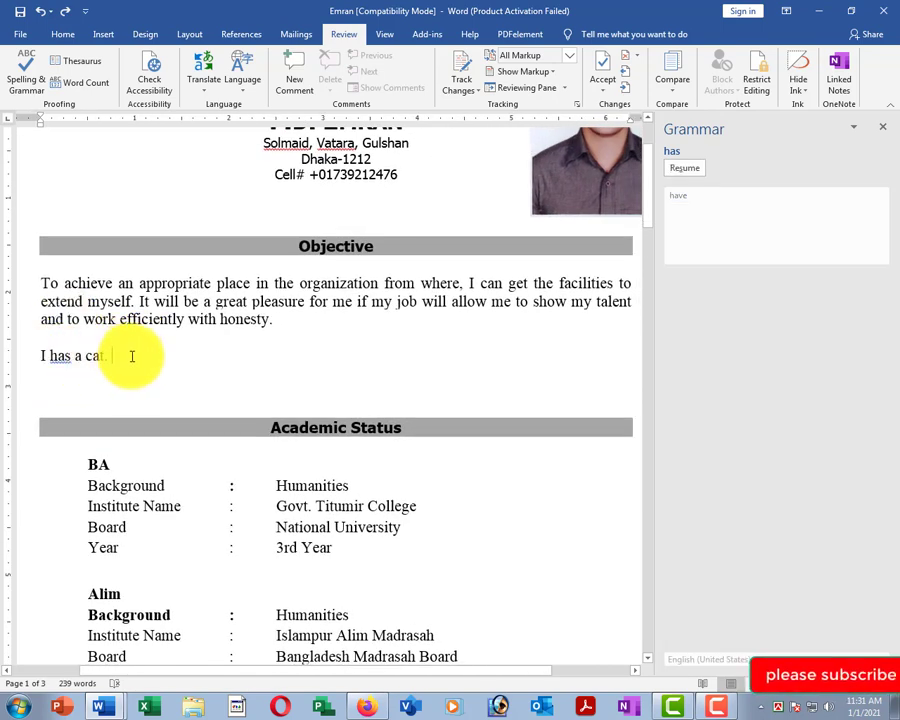
pyautogui.click(57, 357)
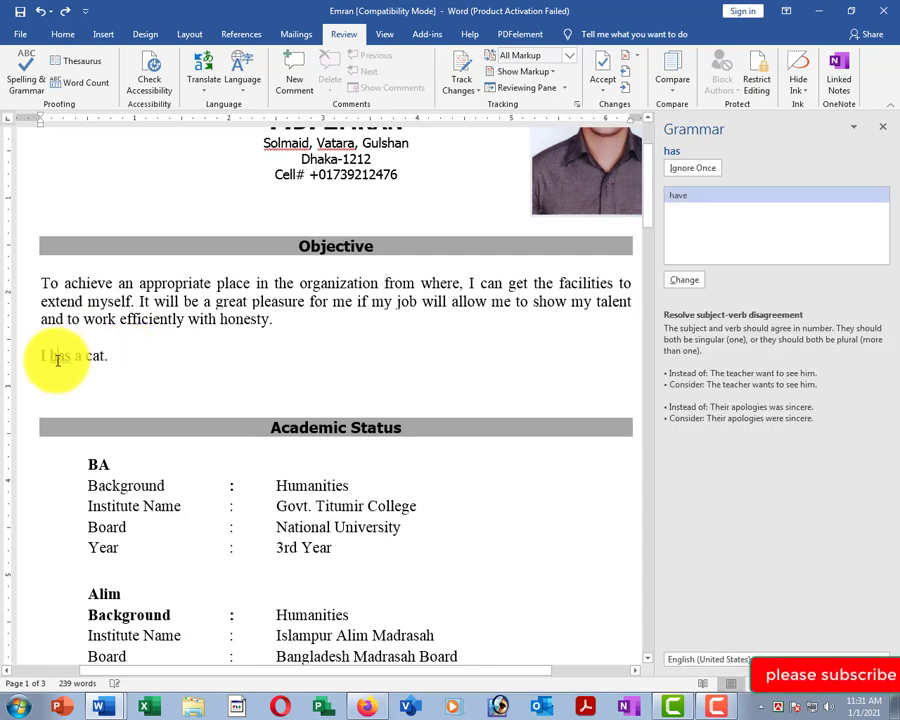
pyautogui.scroll(2, 122, 378)
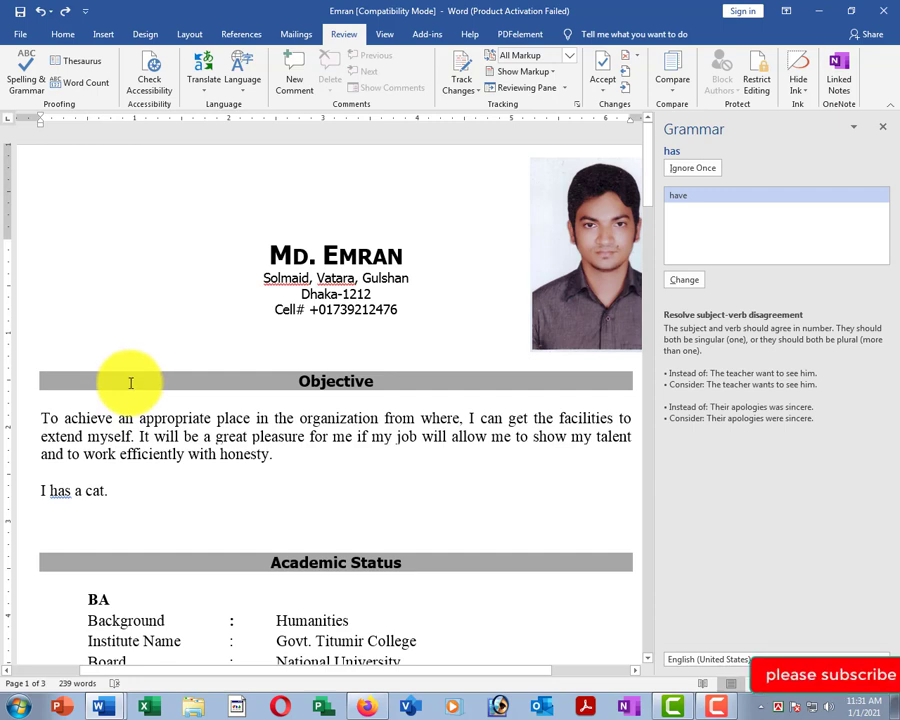
pyautogui.scroll(2, 115, 415)
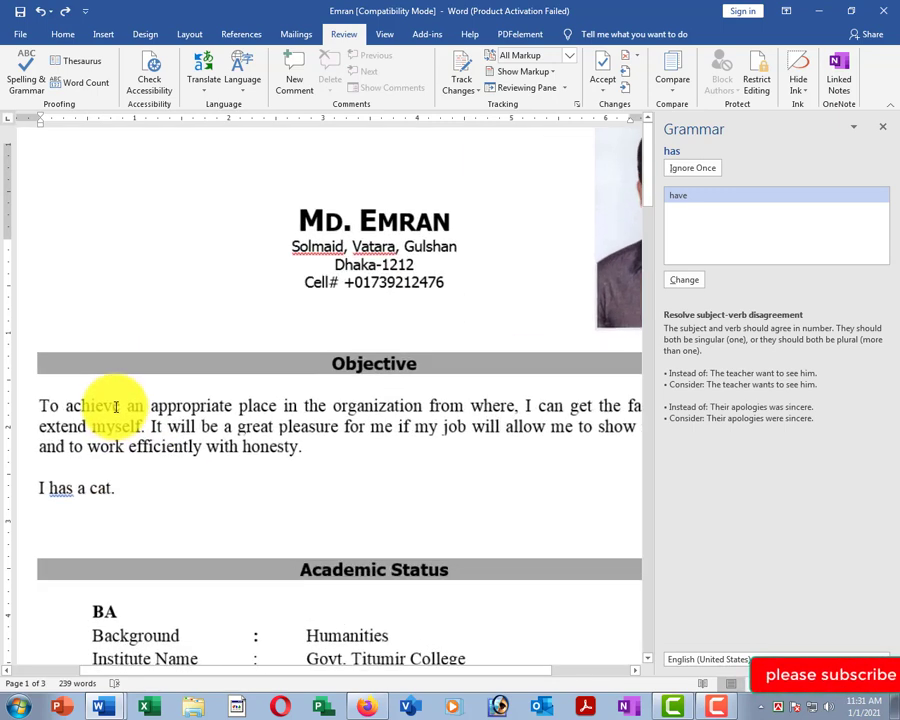
# Replace 'has' with the suggested 'have' and close the Grammar pane.
pyautogui.rightClick(57, 494)
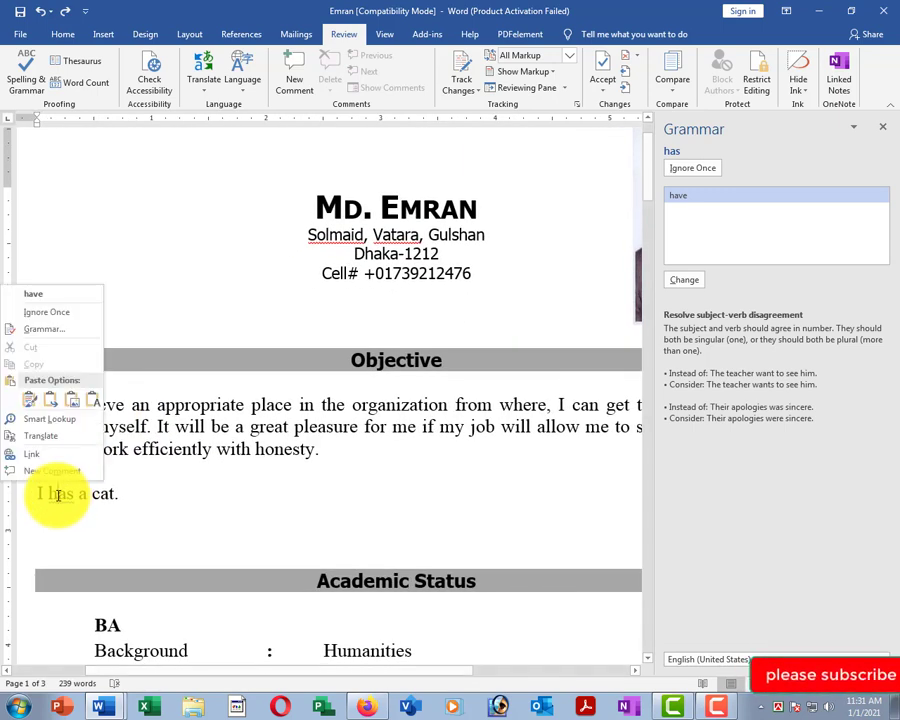
pyautogui.click(38, 297)
pyautogui.scroll(-2, 342, 426)
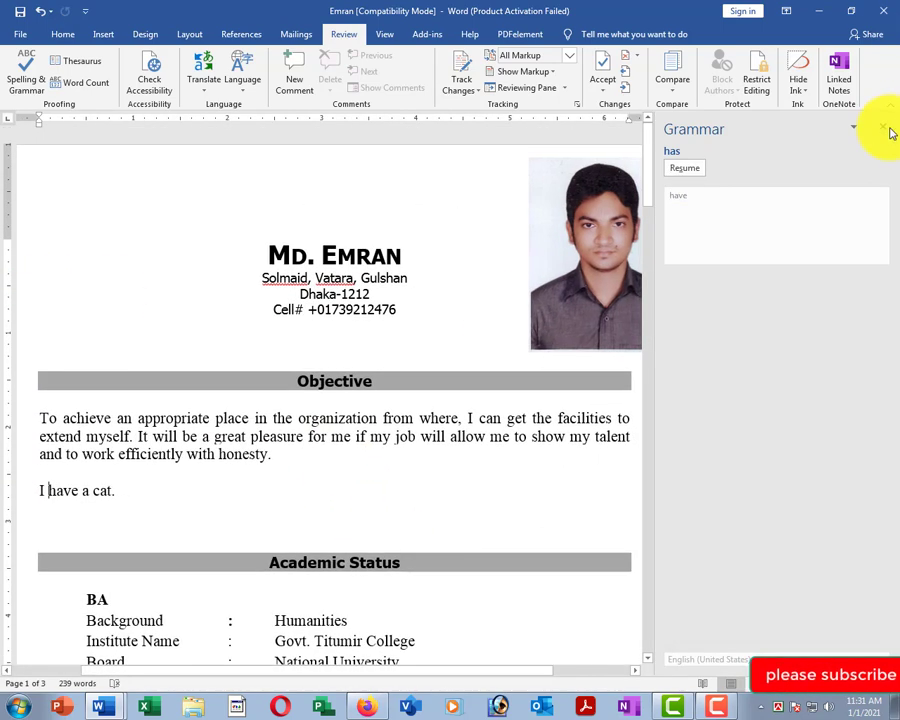
pyautogui.click(884, 127)
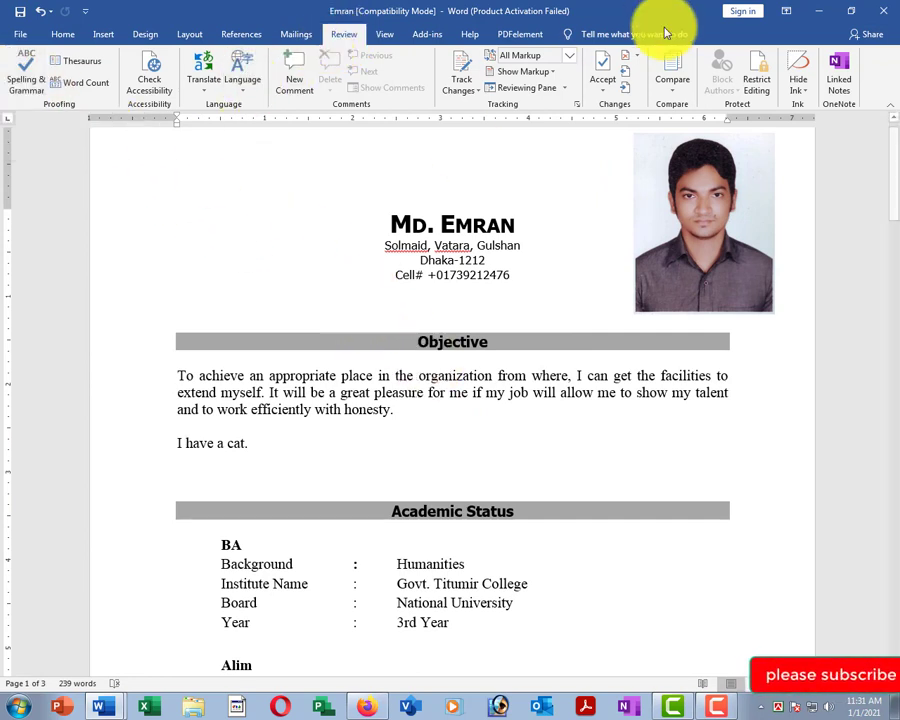
# Bring up the View ribbon commands below 'I have a cat.' and scroll through the résumé.
pyautogui.click(452, 456)
pyautogui.scroll(-1, 380, 254)
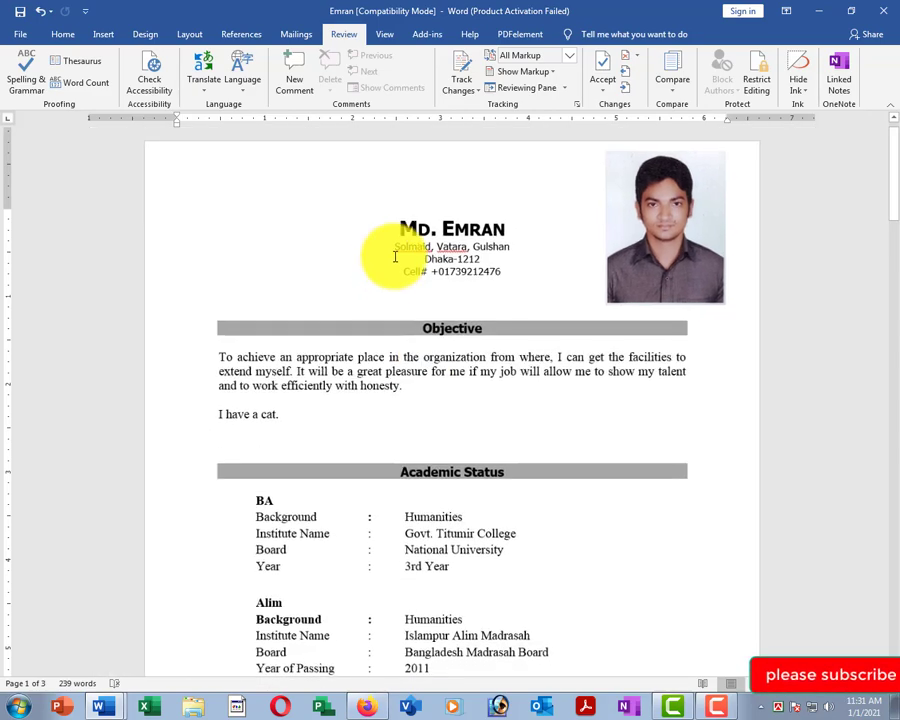
pyautogui.click(386, 34)
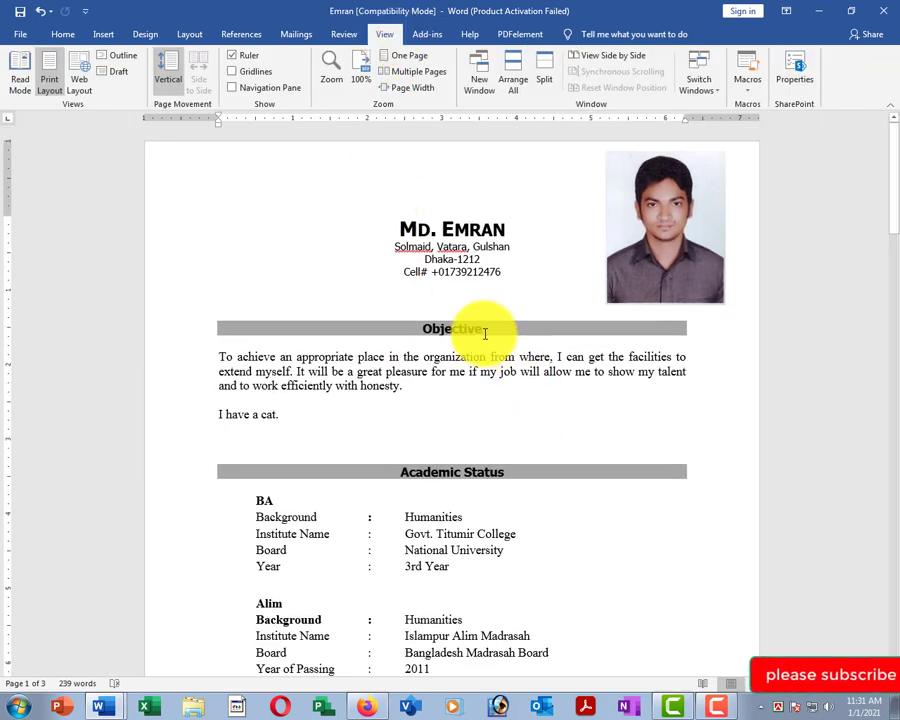
pyautogui.scroll(-3, 475, 364)
pyautogui.scroll(4, 439, 316)
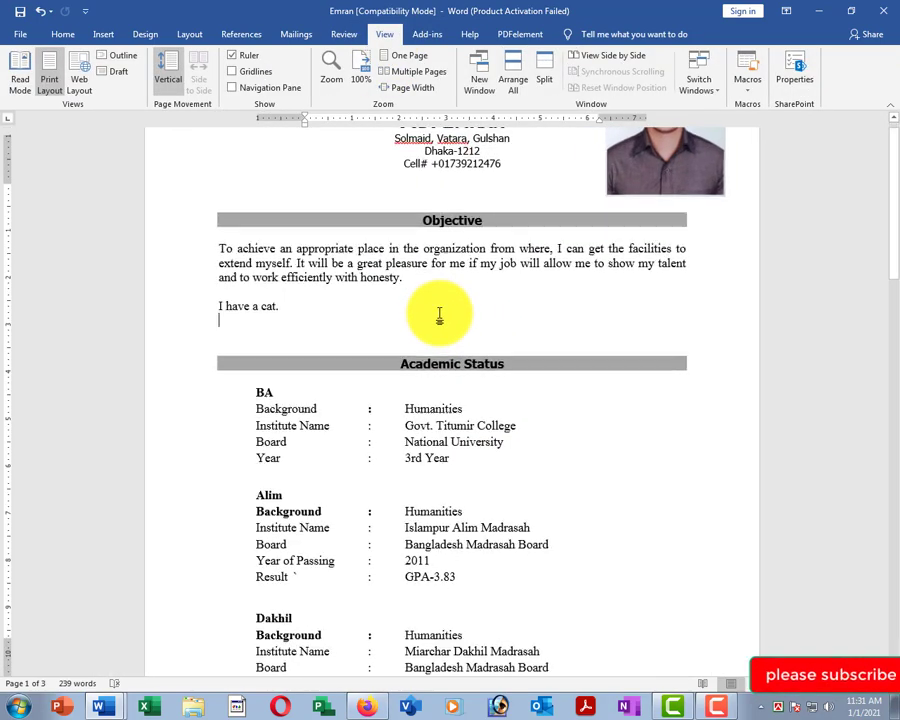
pyautogui.scroll(2, 314, 282)
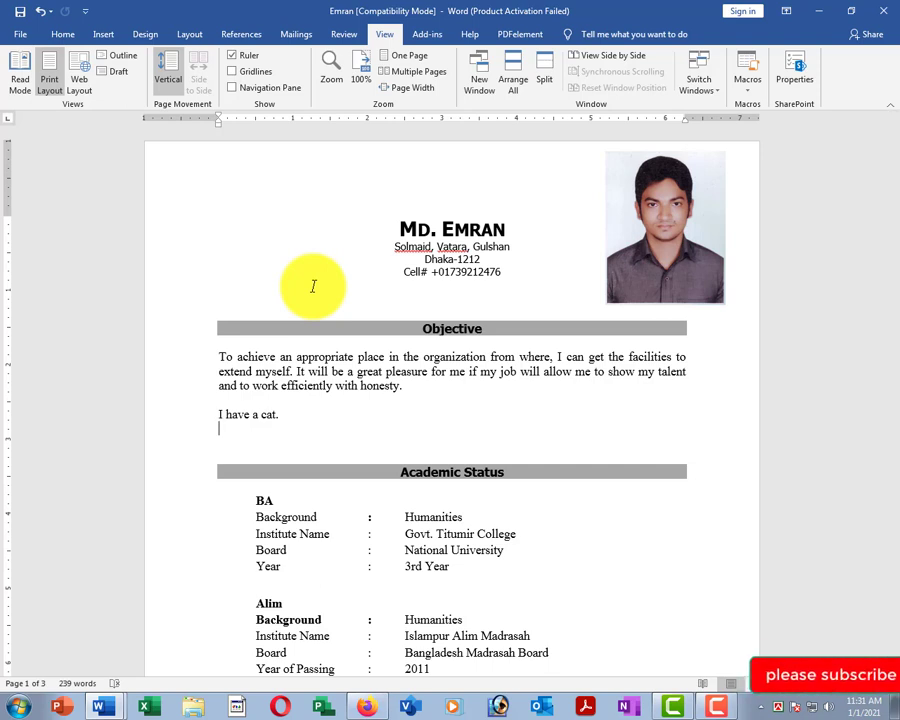
pyautogui.keyDown('ctrl'); pyautogui.scroll(-2, 390, 250); pyautogui.keyUp('ctrl')
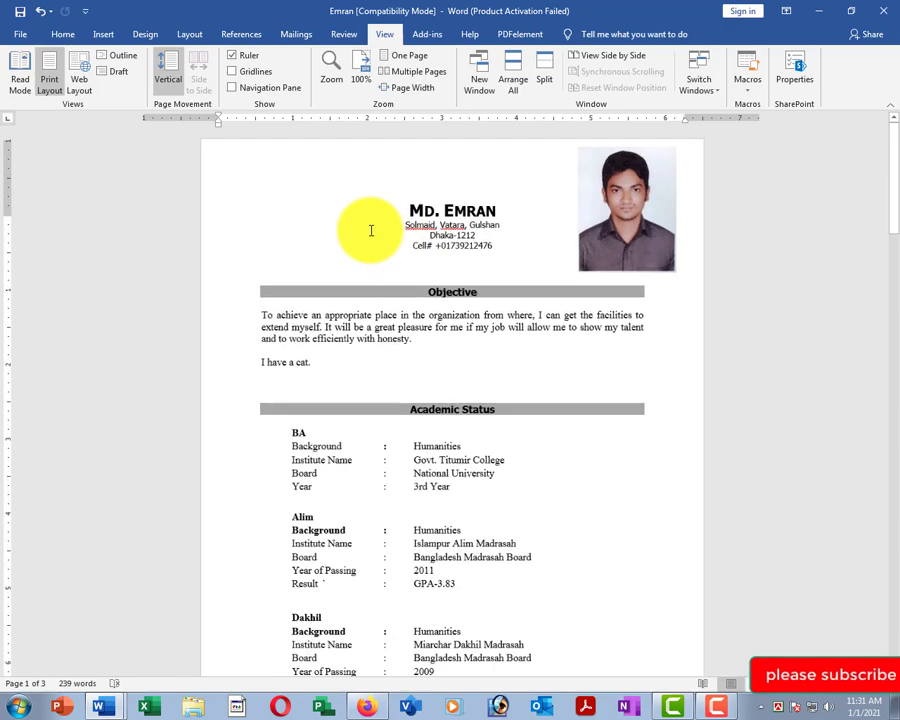
pyautogui.keyDown('ctrl'); pyautogui.scroll(2, 444, 322); pyautogui.keyUp('ctrl')
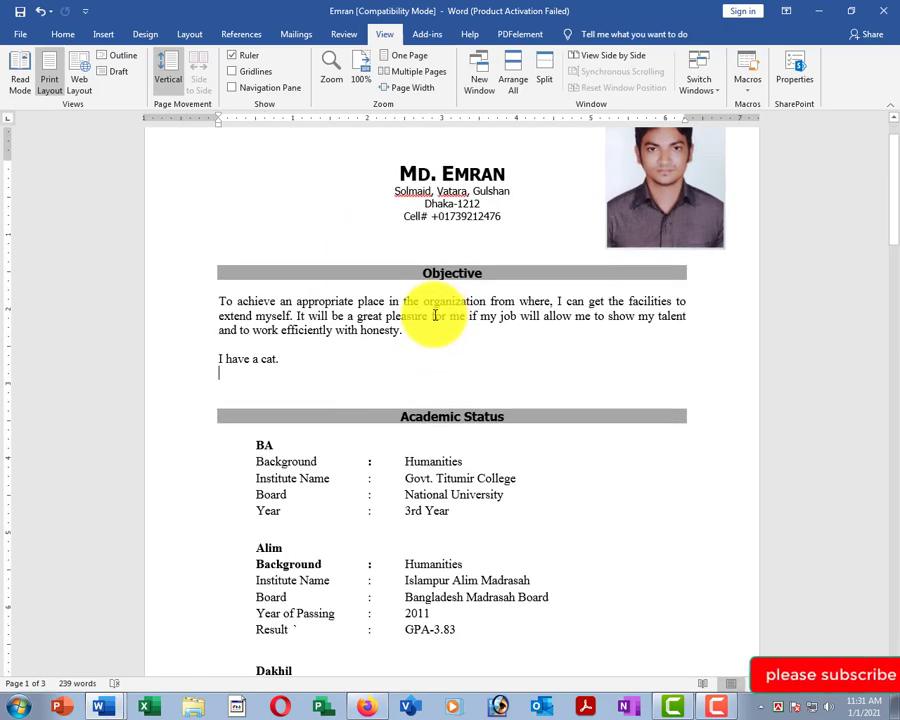
pyautogui.keyDown('ctrl'); pyautogui.scroll(-2, 372, 290); pyautogui.keyUp('ctrl')
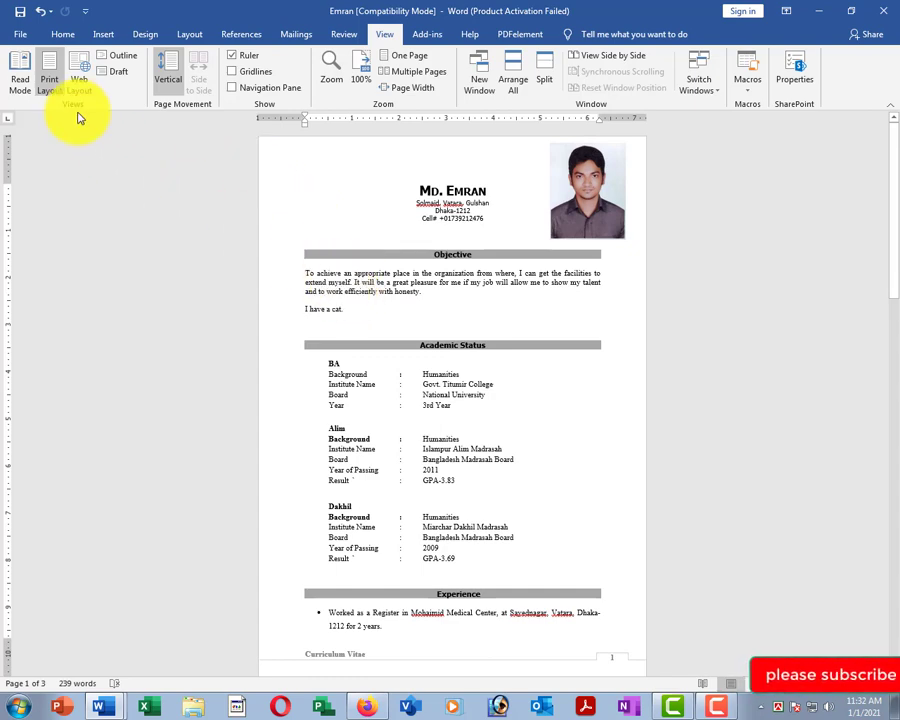
# Preview the CV in Read Mode, return via Edit Document, then switch to Web Layout.
pyautogui.click(21, 72)
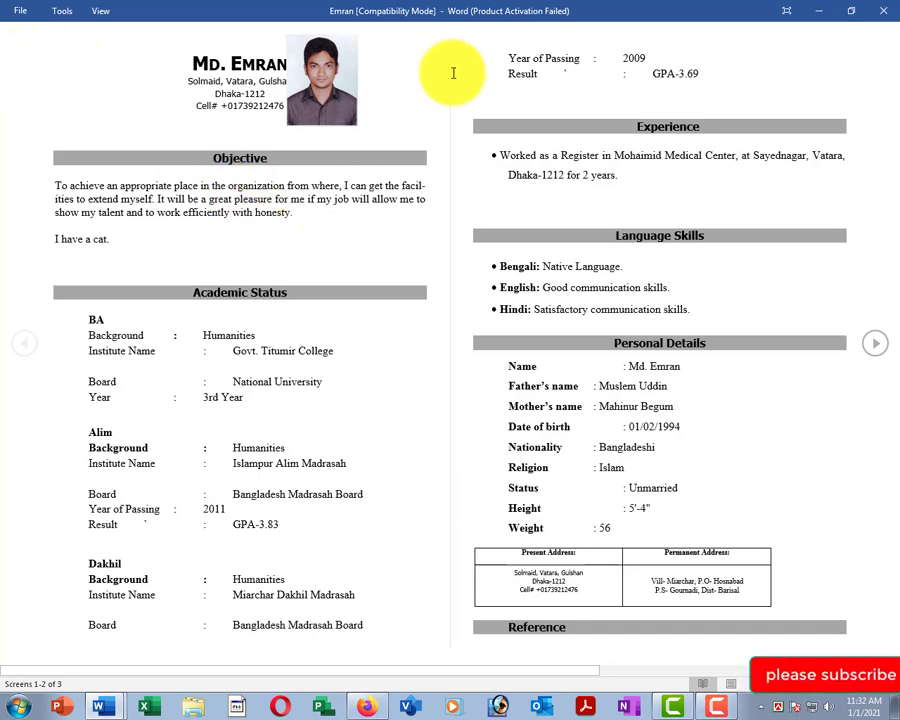
pyautogui.click(103, 12)
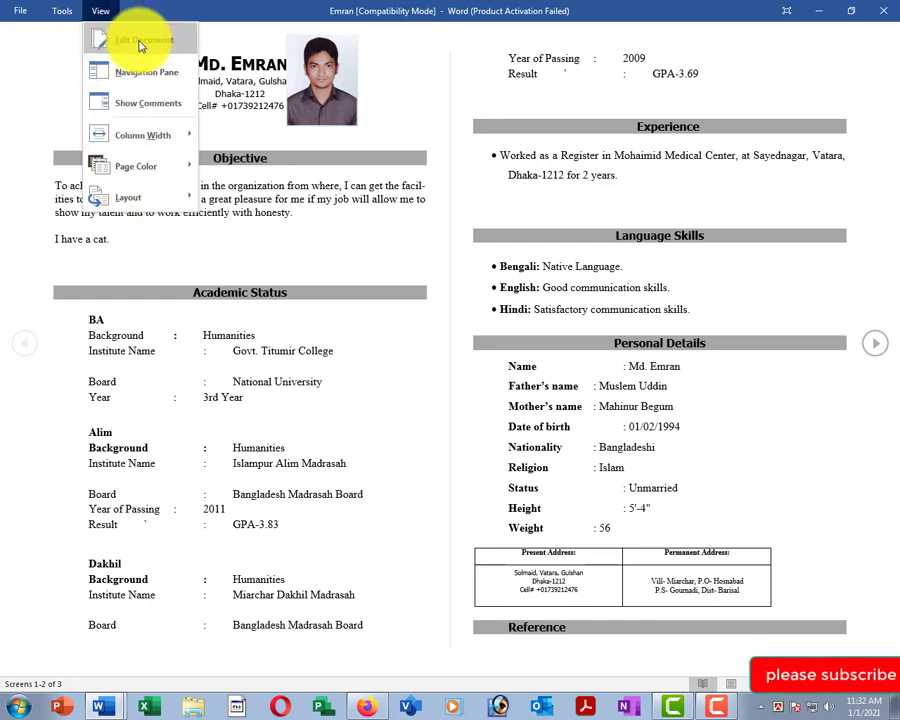
pyautogui.click(143, 40)
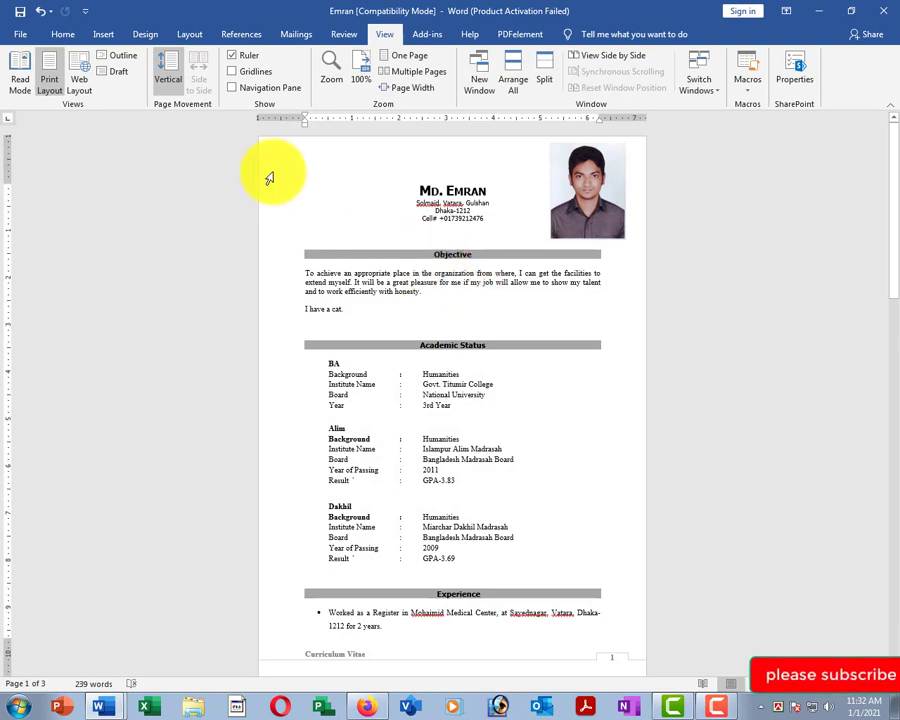
pyautogui.click(80, 79)
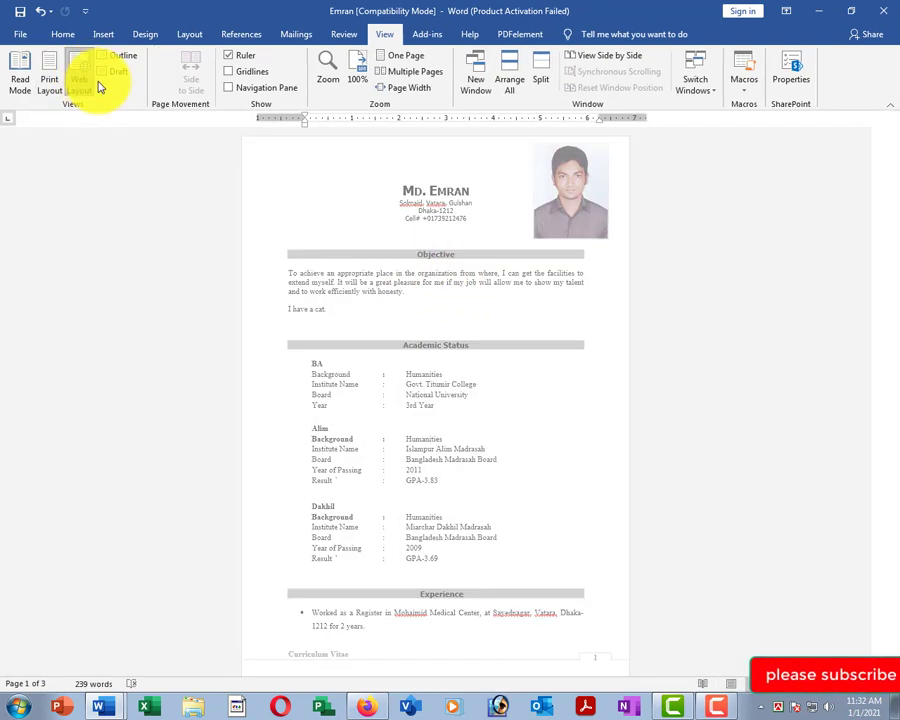
pyautogui.scroll(-5, 405, 257)
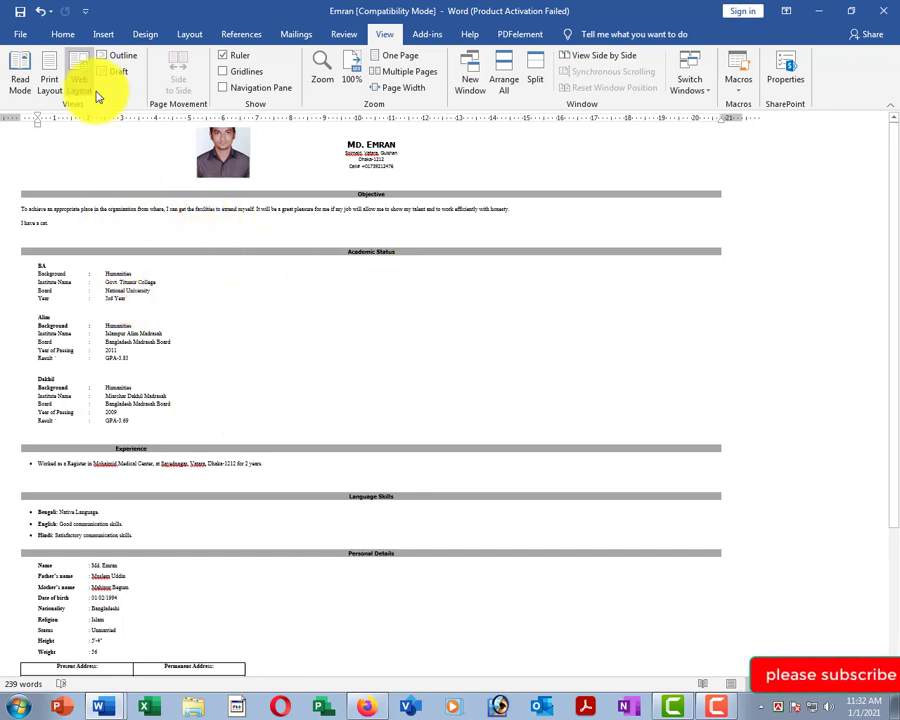
# Switch the résumé through Print Layout, Draft and Web Layout, ending back in Print Layout.
pyautogui.click(50, 70)
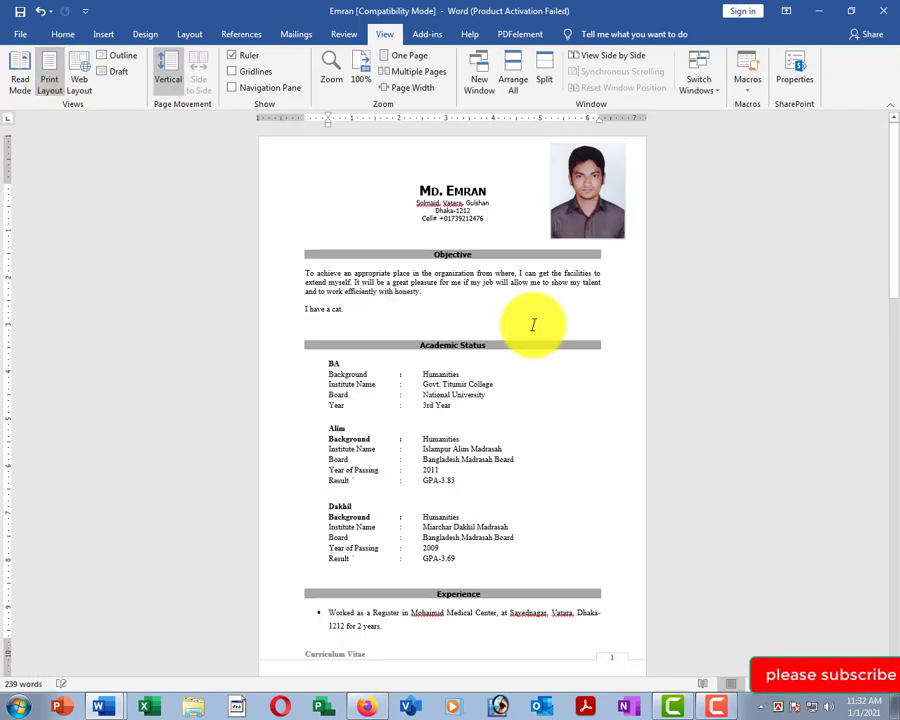
pyautogui.scroll(3, 466, 263)
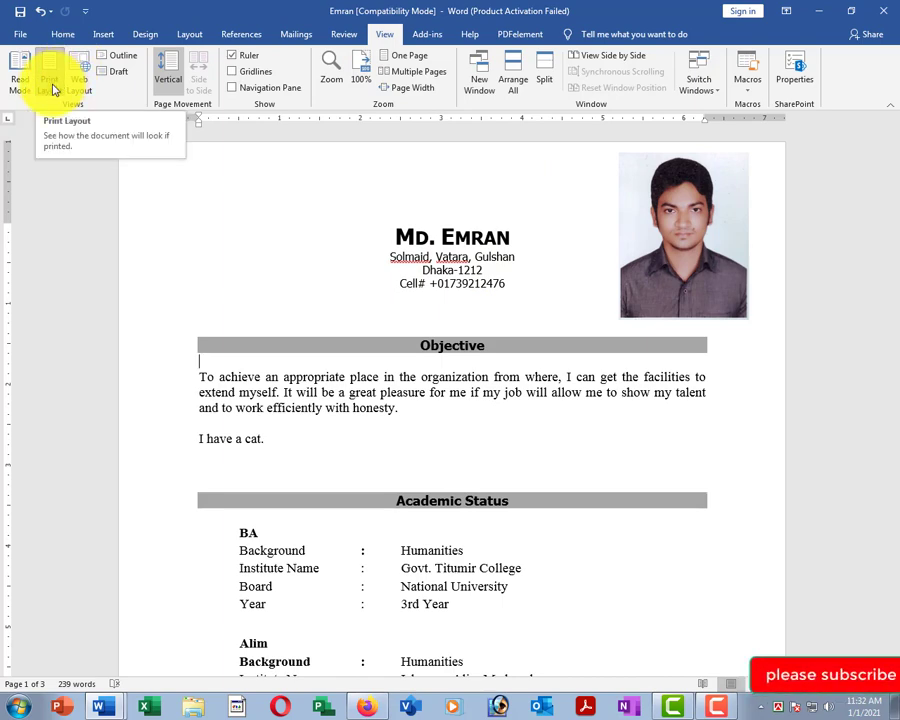
pyautogui.click(342, 345)
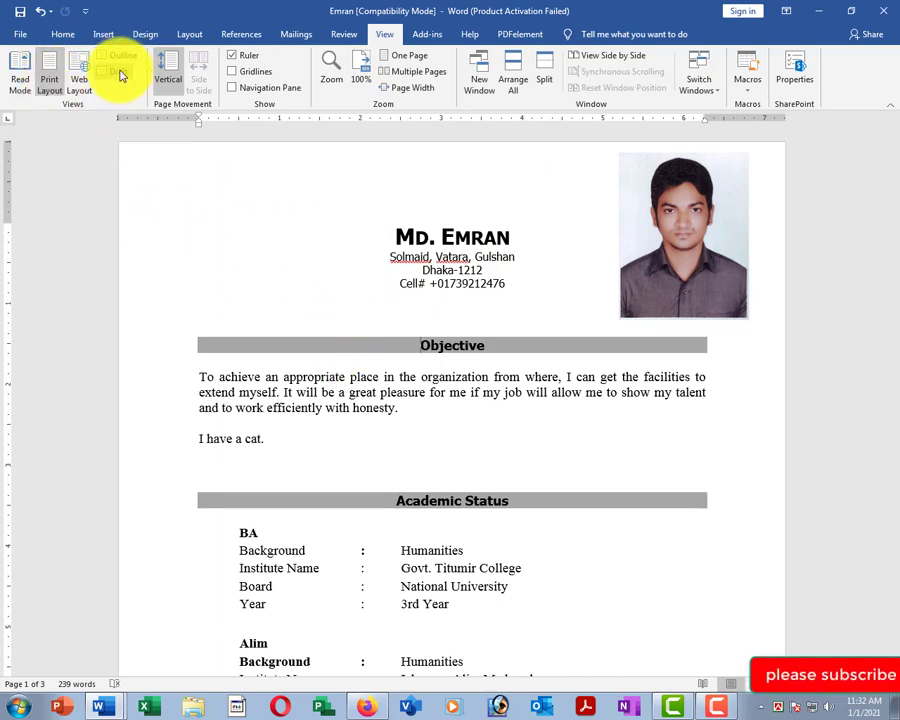
pyautogui.click(117, 72)
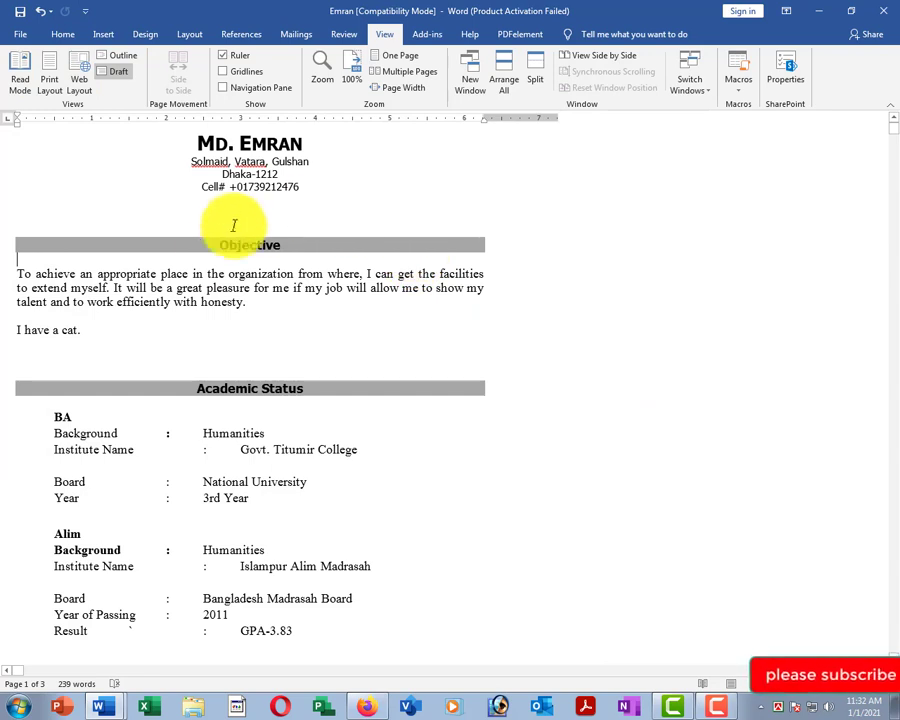
pyautogui.click(79, 74)
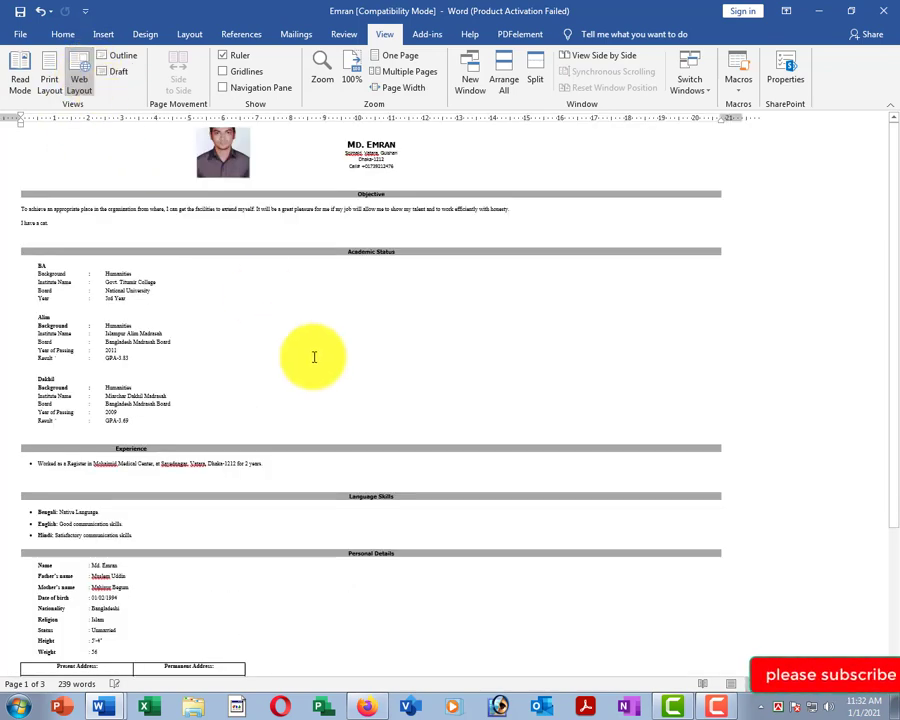
pyautogui.click(48, 78)
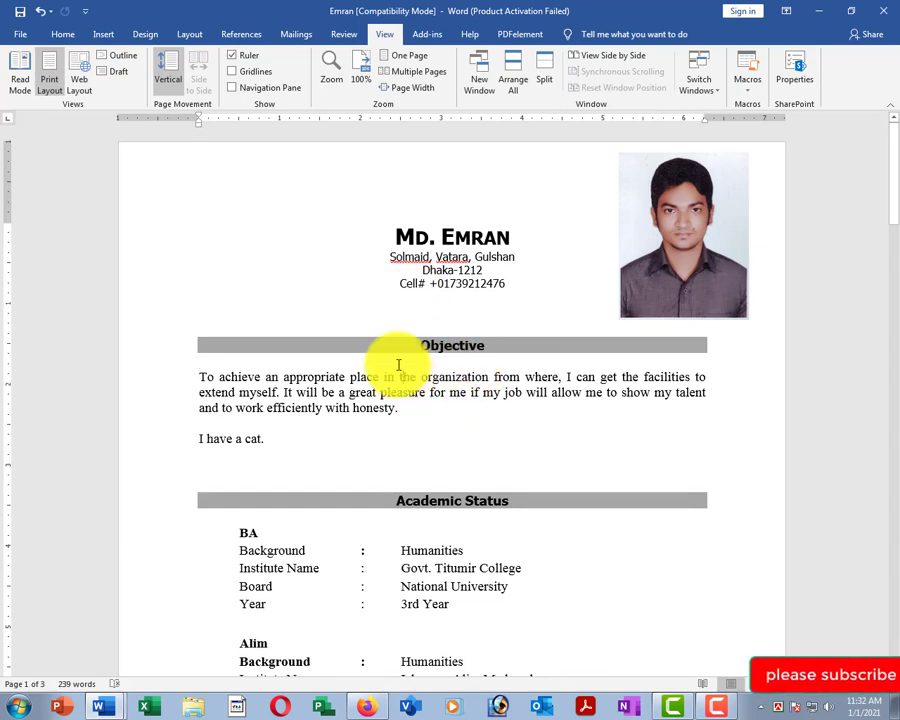
pyautogui.scroll(-2, 468, 305)
pyautogui.click(417, 220)
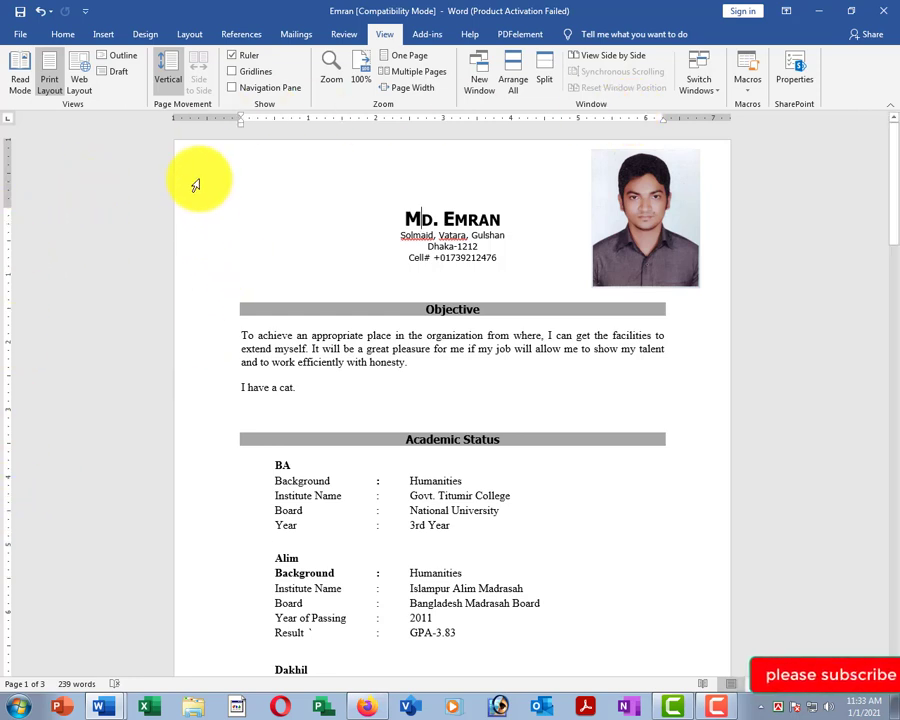
pyautogui.click(426, 382)
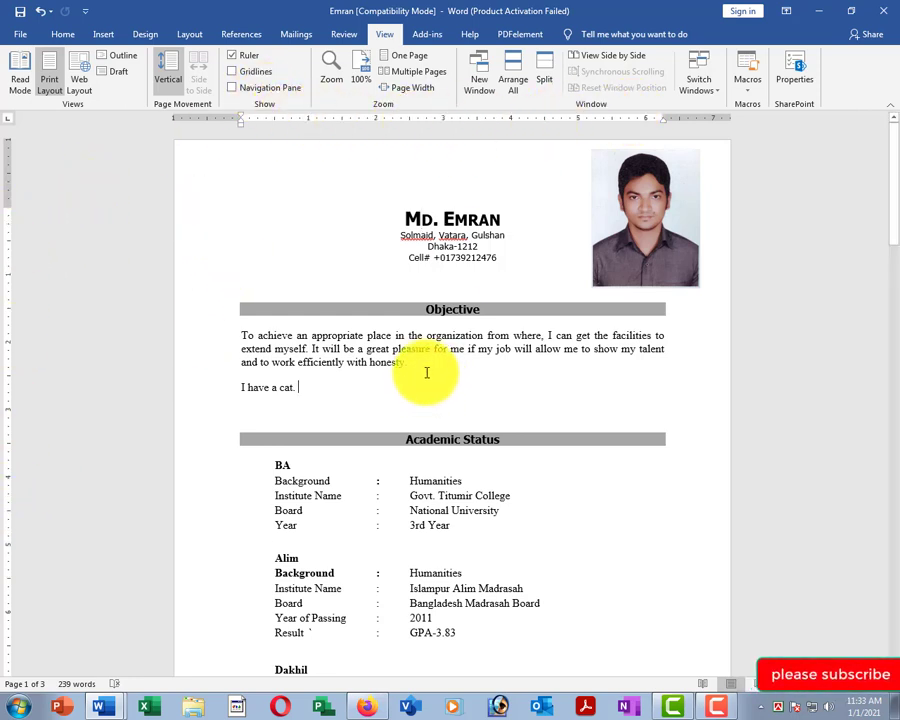
# Turn the Ruler off and then back on.
pyautogui.click(236, 58)
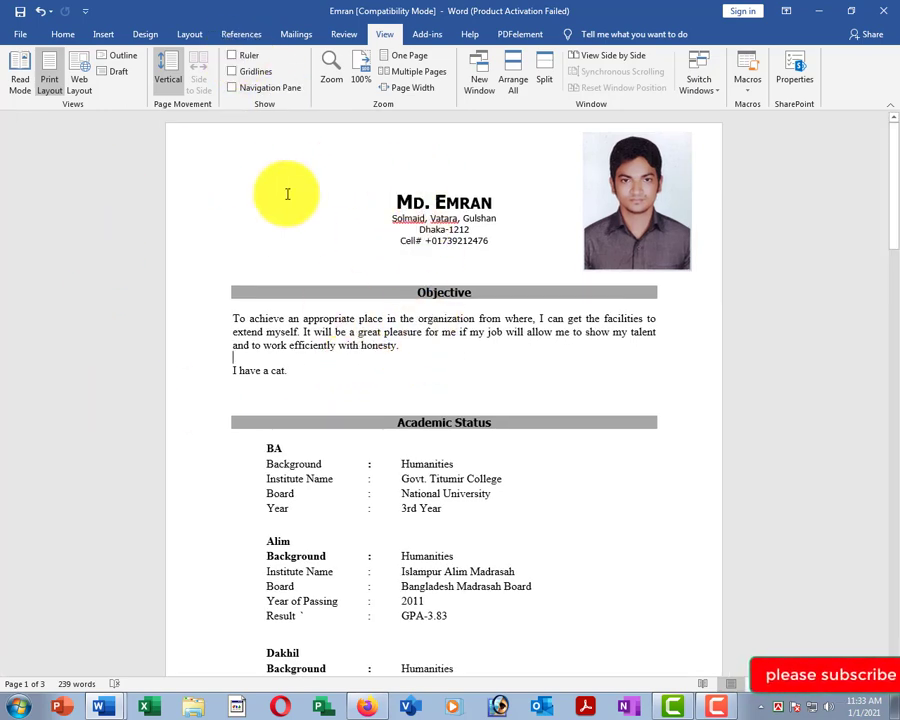
pyautogui.click(234, 56)
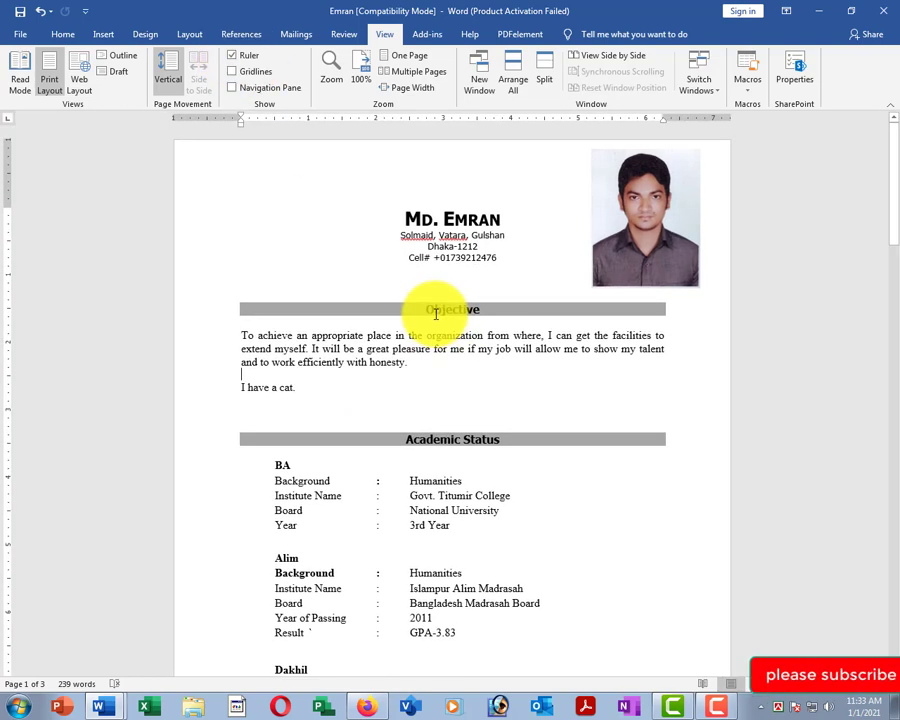
pyautogui.keyDown('ctrl'); pyautogui.scroll(3, 438, 312); pyautogui.keyUp('ctrl')
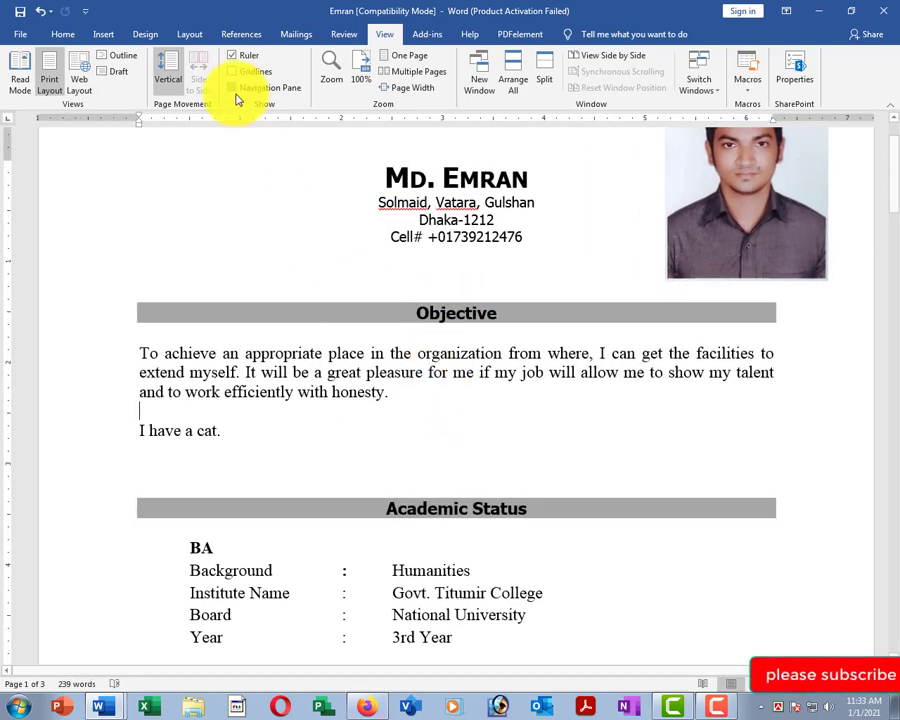
# Turn on Gridlines and scroll through the three résumé pages.
pyautogui.click(233, 72)
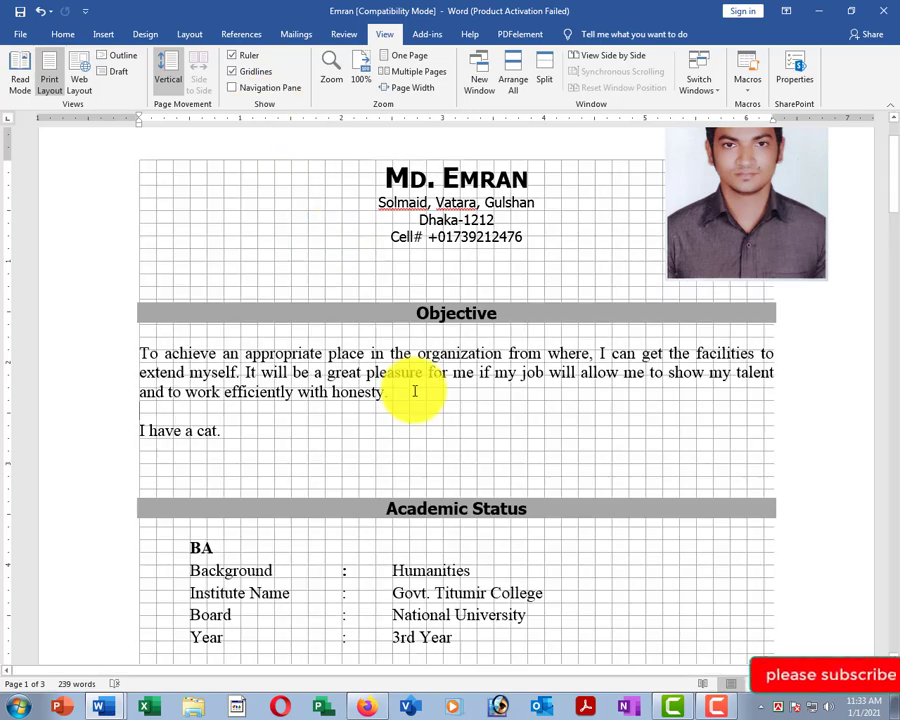
pyautogui.scroll(-15, 440, 395)
pyautogui.scroll(-1, 456, 432)
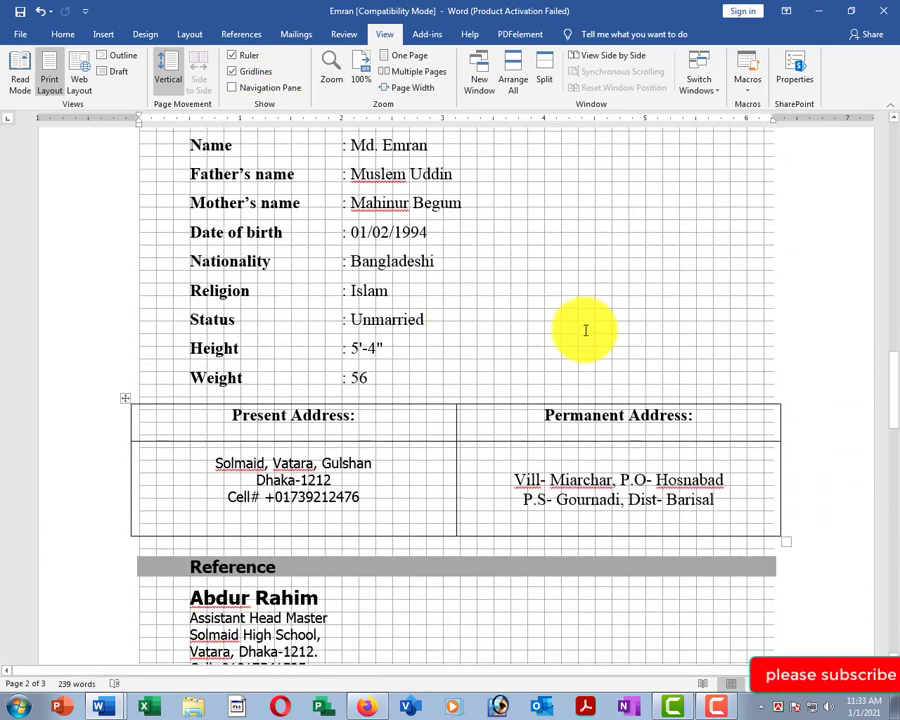
pyautogui.scroll(-10, 576, 330)
pyautogui.scroll(-6, 420, 380)
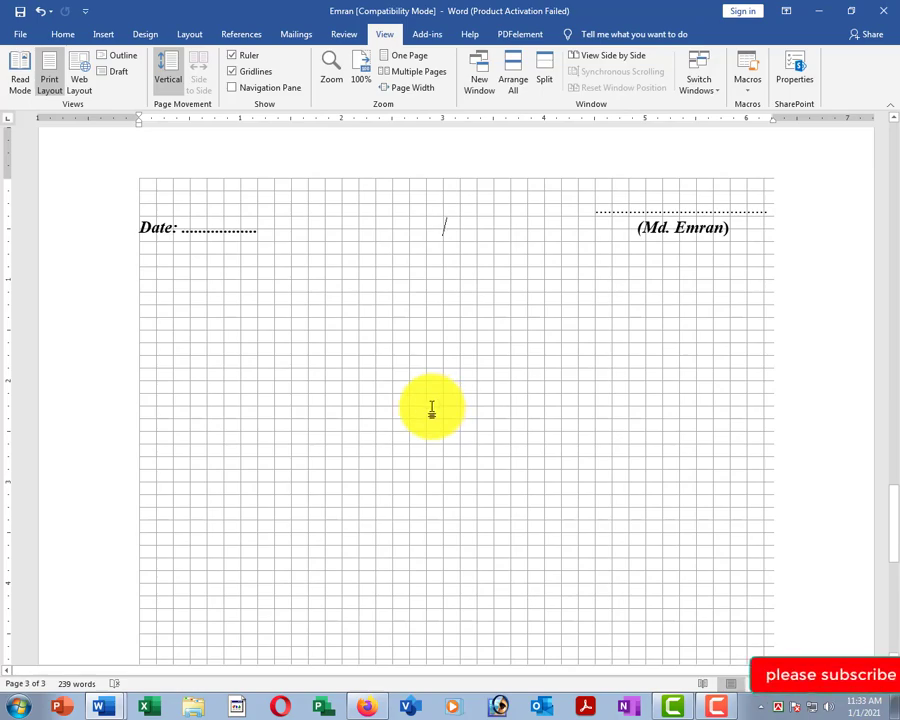
pyautogui.scroll(15, 493, 383)
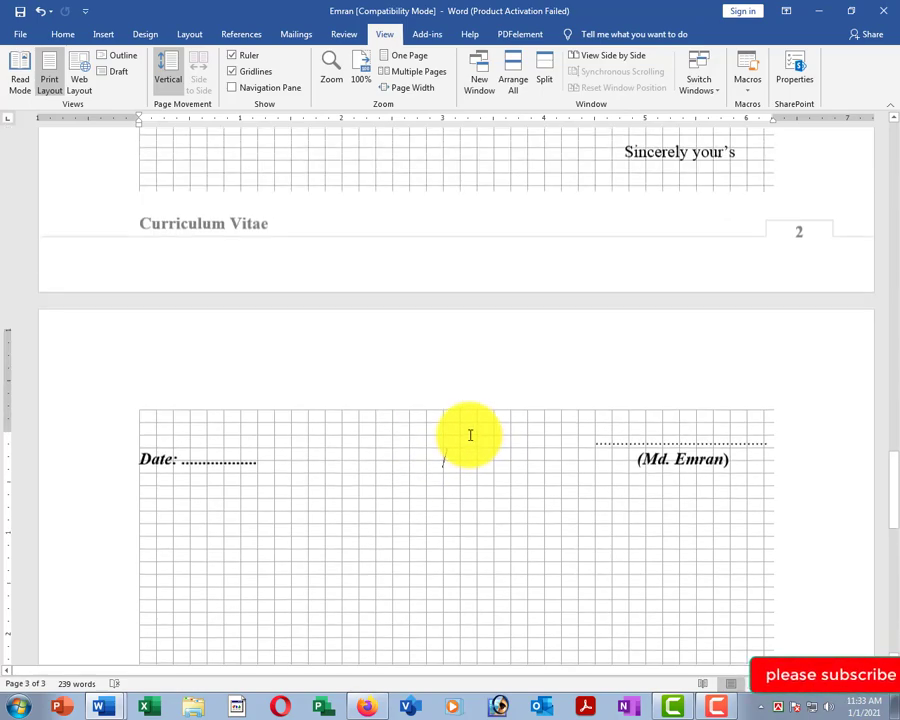
pyautogui.scroll(14, 463, 477)
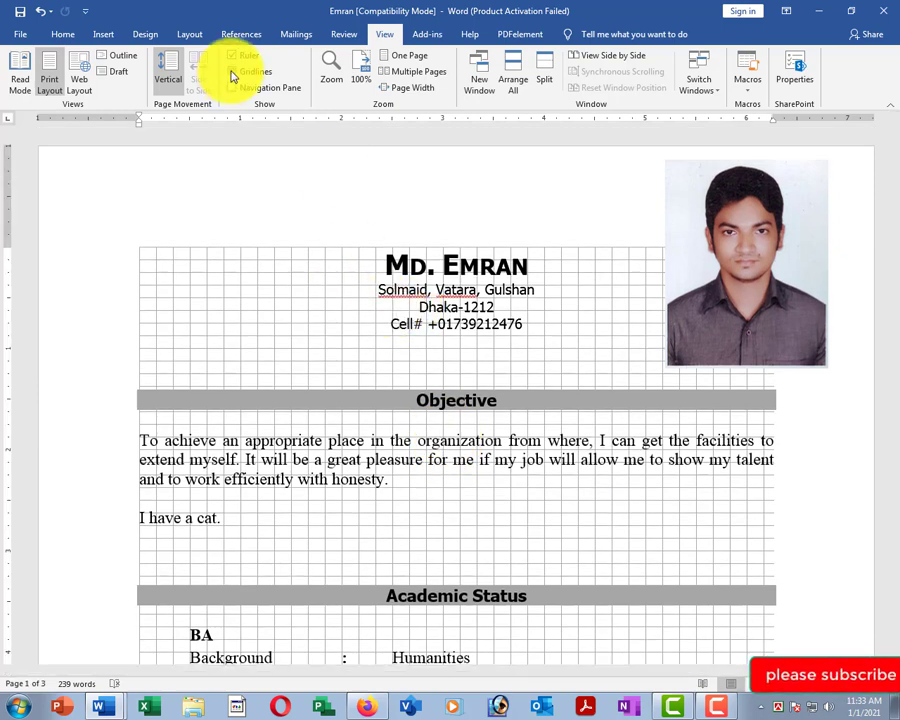
# Turn off the Gridlines overlay on the résumé pages.
pyautogui.click(232, 72)
pyautogui.click(361, 460)
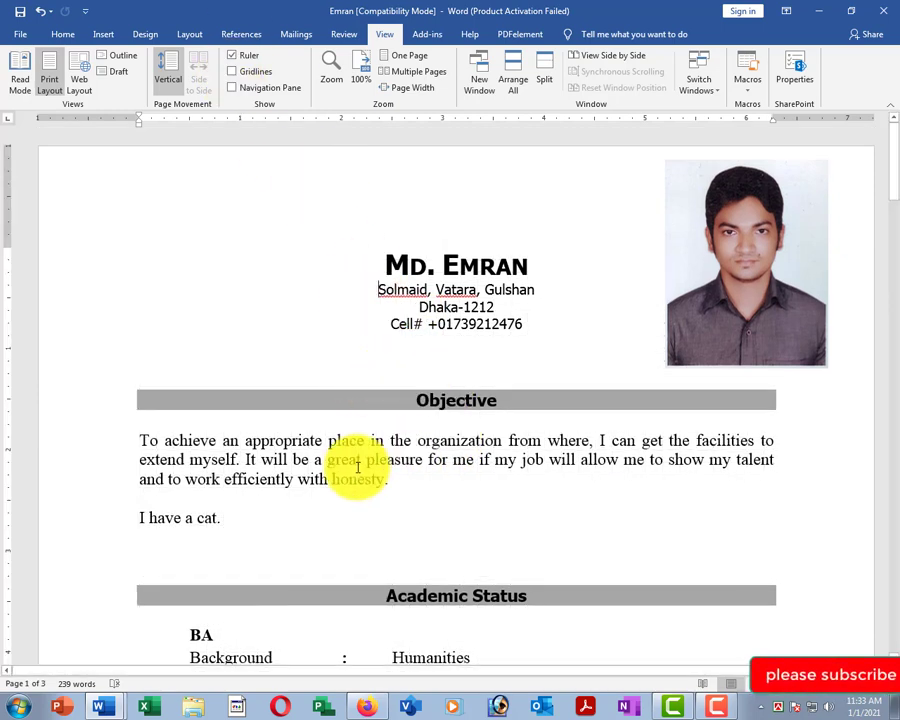
pyautogui.scroll(-3, 476, 344)
pyautogui.scroll(1, 450, 320)
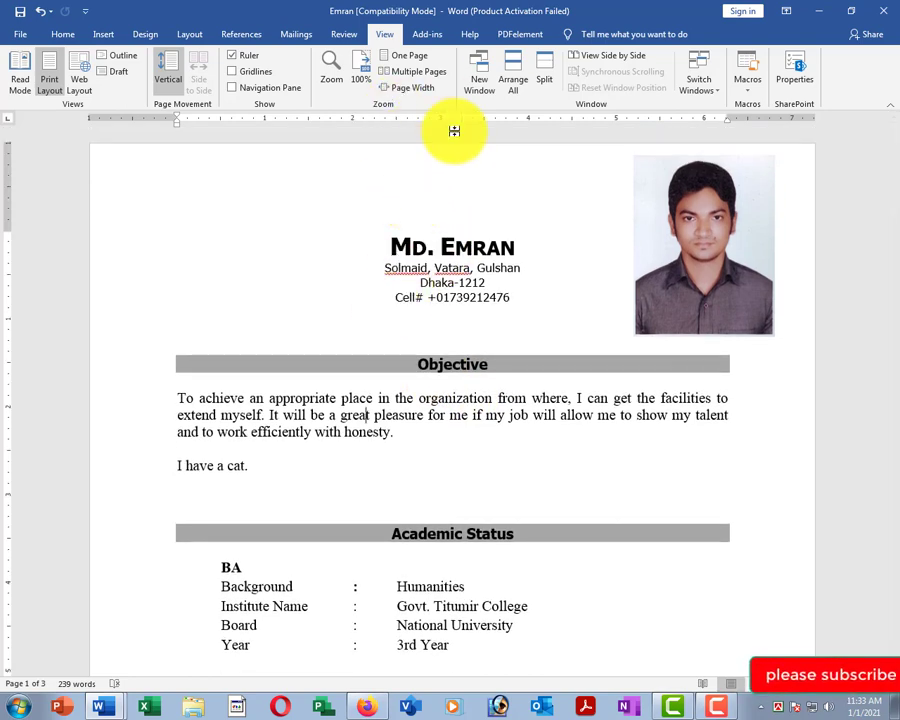
# Display the résumé as Multiple Pages, then switch to Page Width.
pyautogui.click(416, 74)
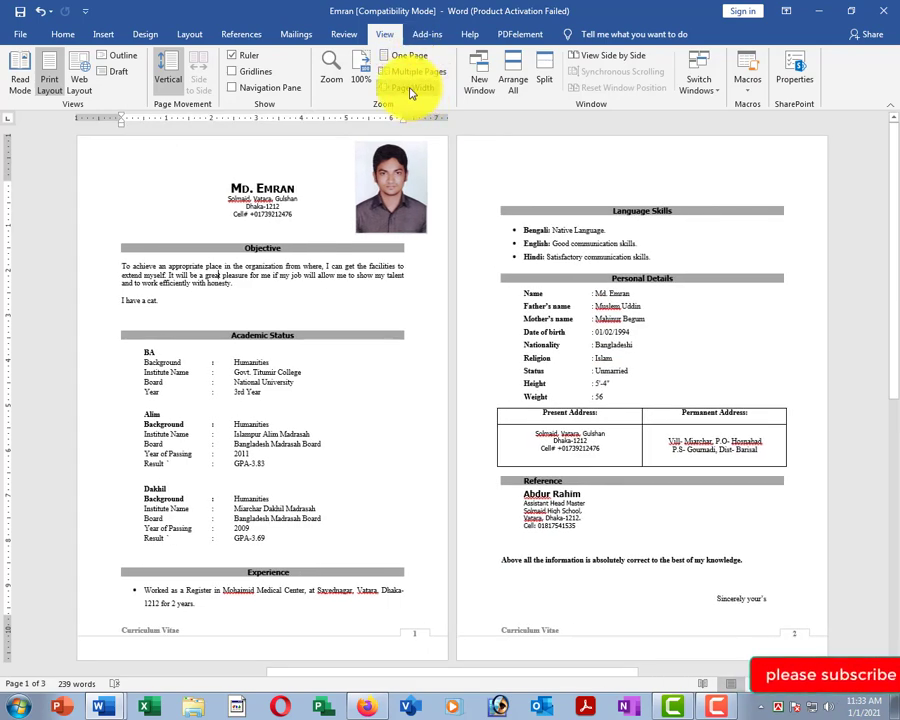
pyautogui.click(412, 88)
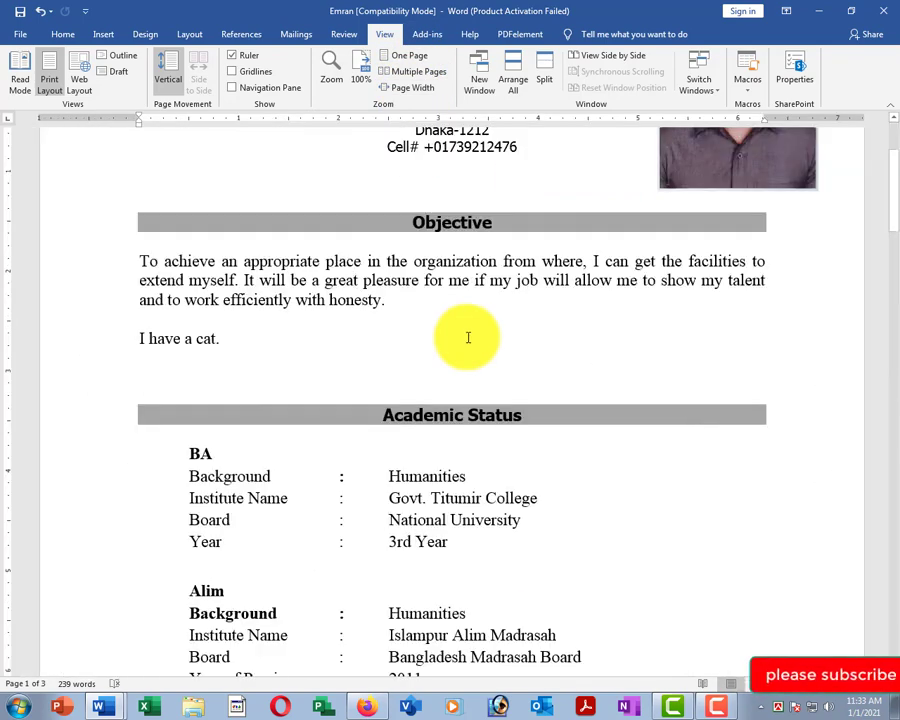
pyautogui.click(471, 300)
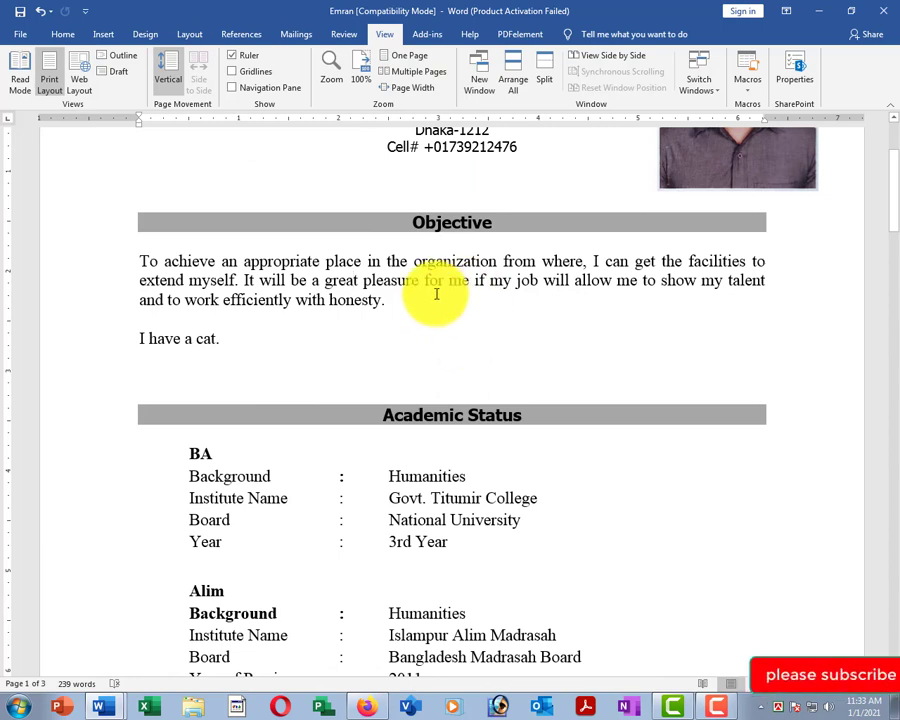
pyautogui.scroll(-2, 440, 300)
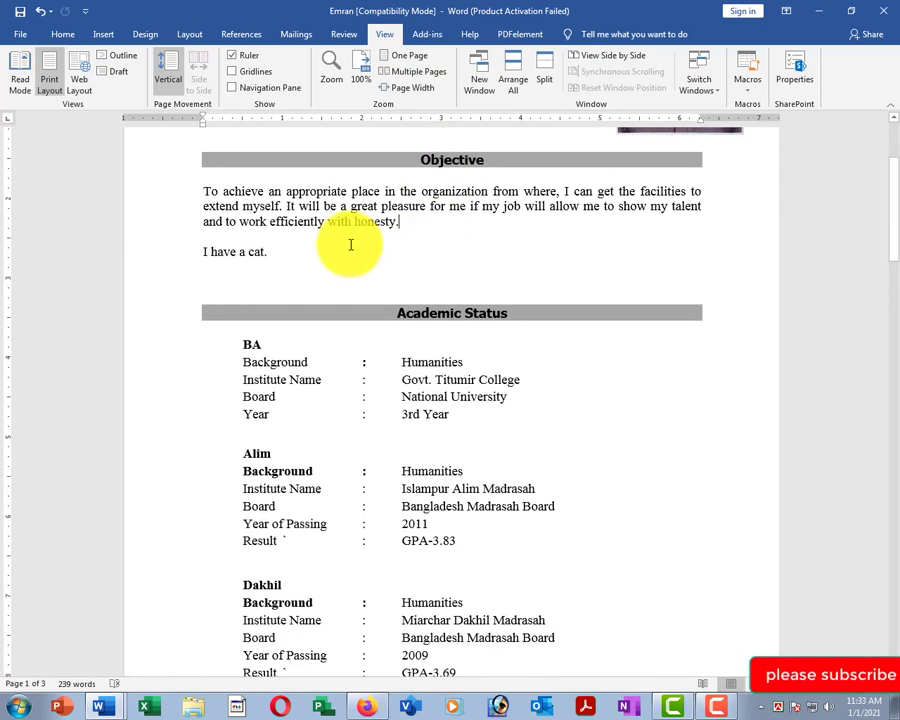
# Browse the Home, Insert and Layout ribbon tabs.
pyautogui.click(62, 35)
pyautogui.click(102, 34)
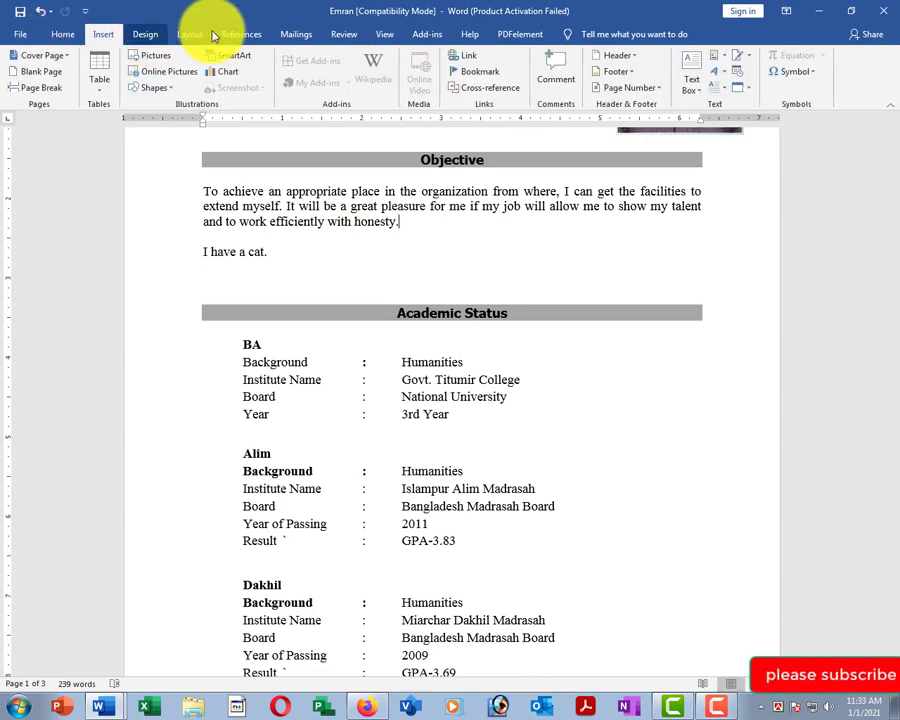
pyautogui.click(191, 34)
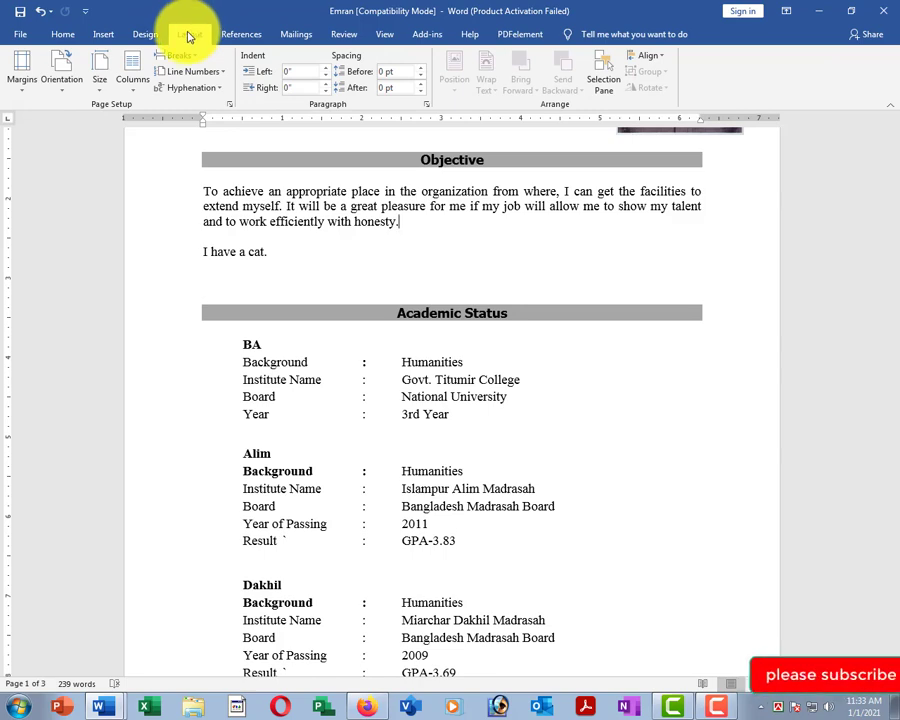
pyautogui.scroll(-1, 312, 200)
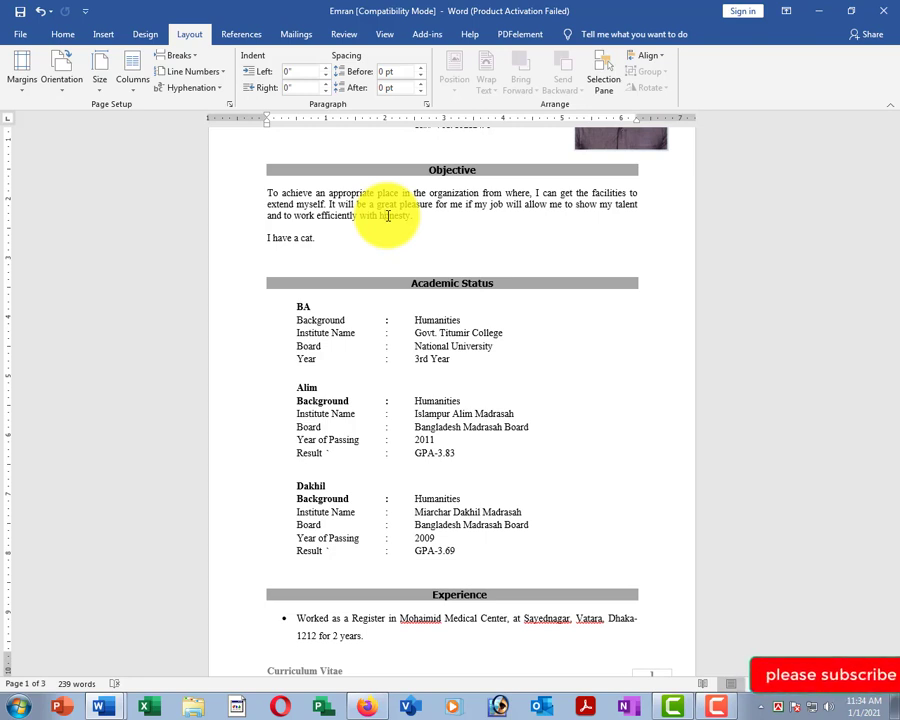
# Select the line 'I have a cat.' and delete it from under the Objective.
pyautogui.click(341, 261)
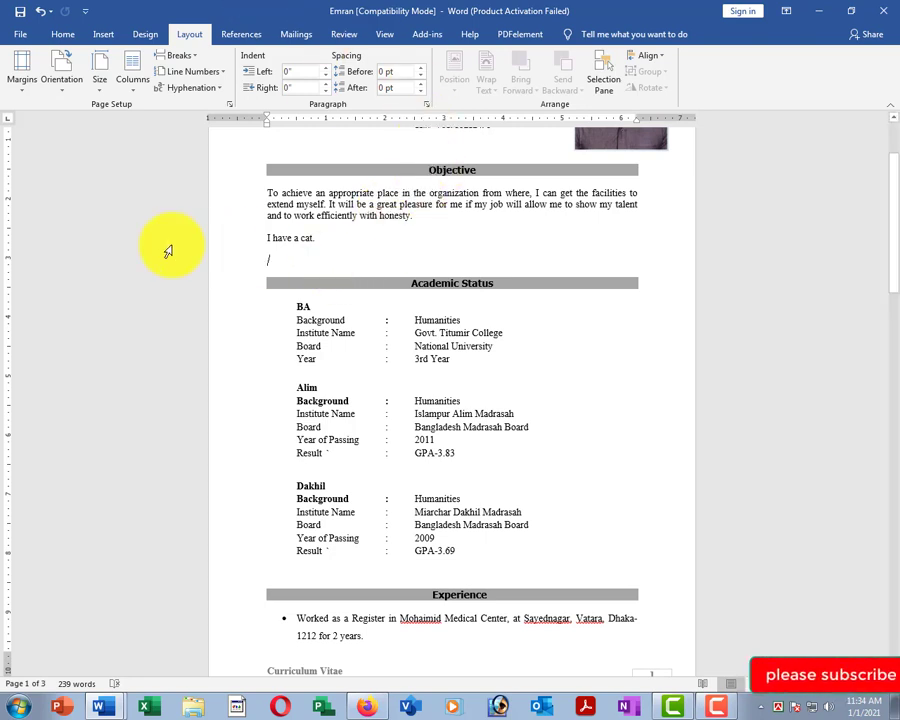
pyautogui.click(200, 242)
pyautogui.press('BackSpace')
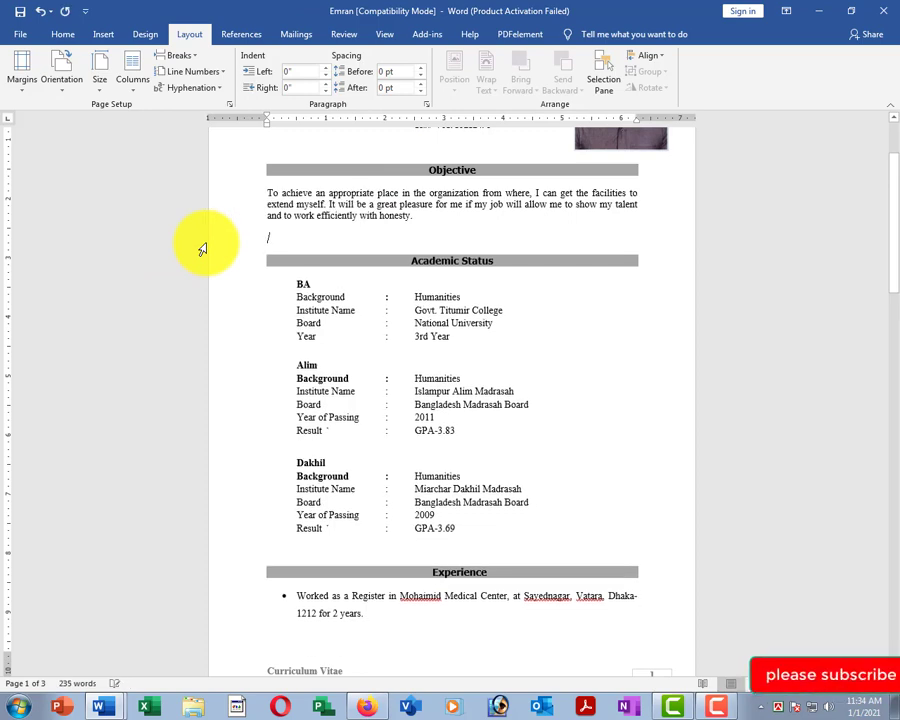
pyautogui.click(400, 310)
pyautogui.scroll(3, 400, 310)
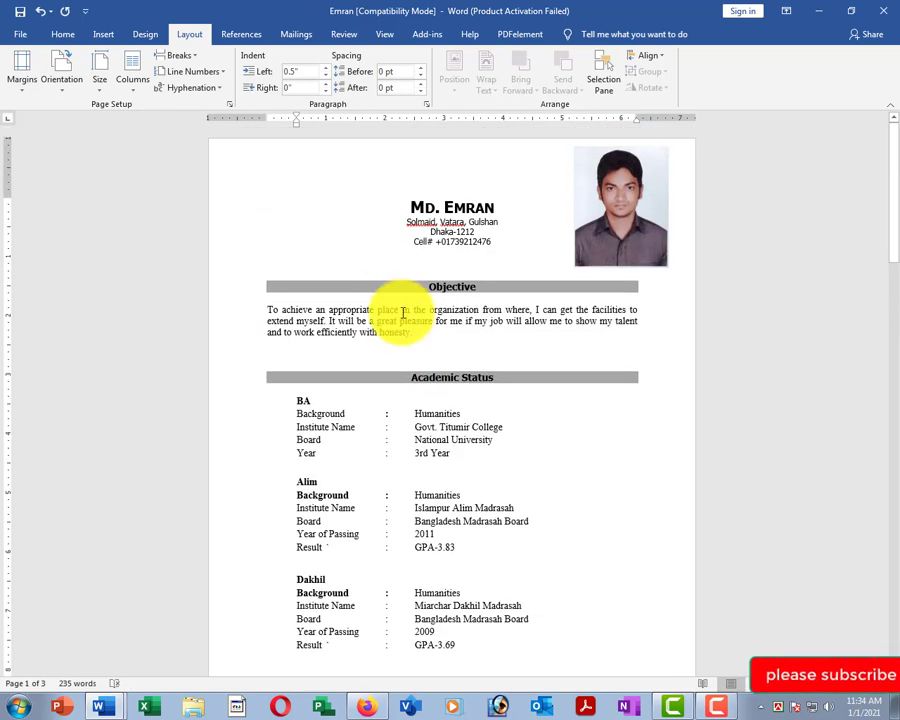
pyautogui.click(403, 312)
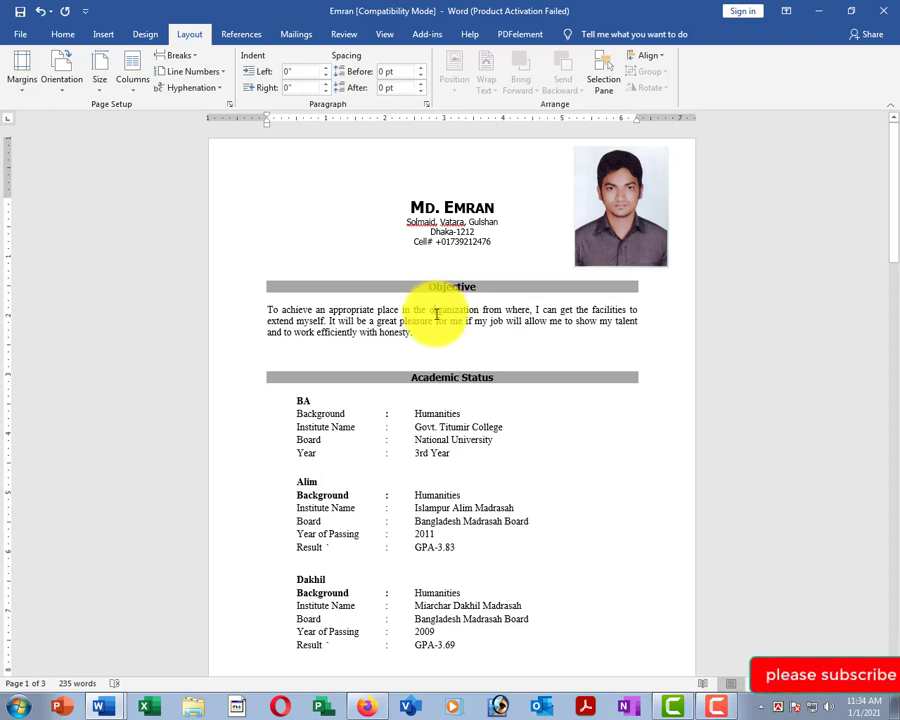
# Add an empty paragraph after 'honesty.' at the end of the Objective text.
pyautogui.click(437, 334)
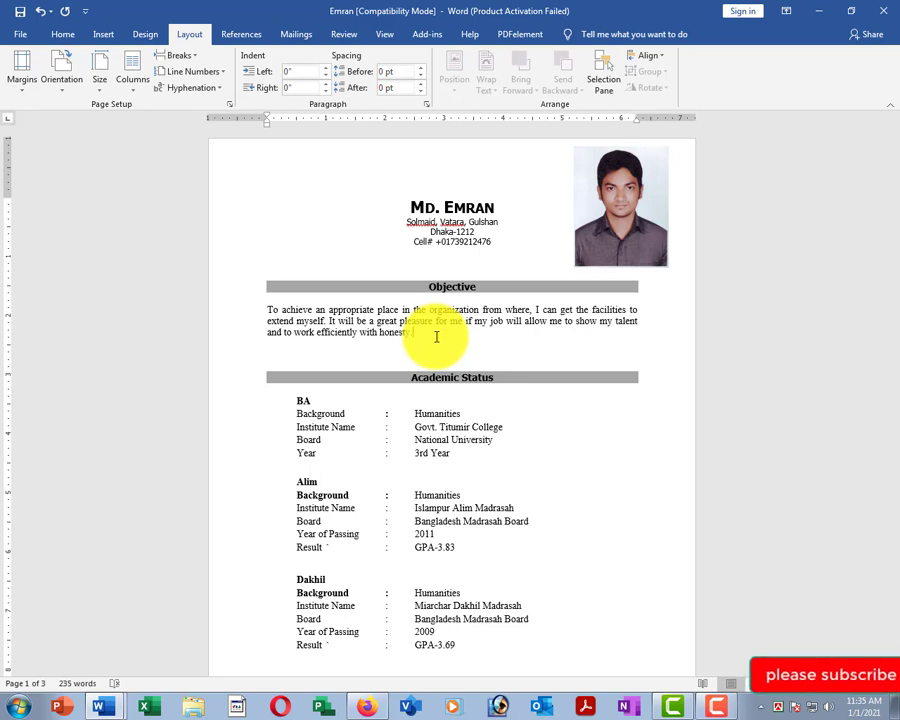
pyautogui.press('Return')
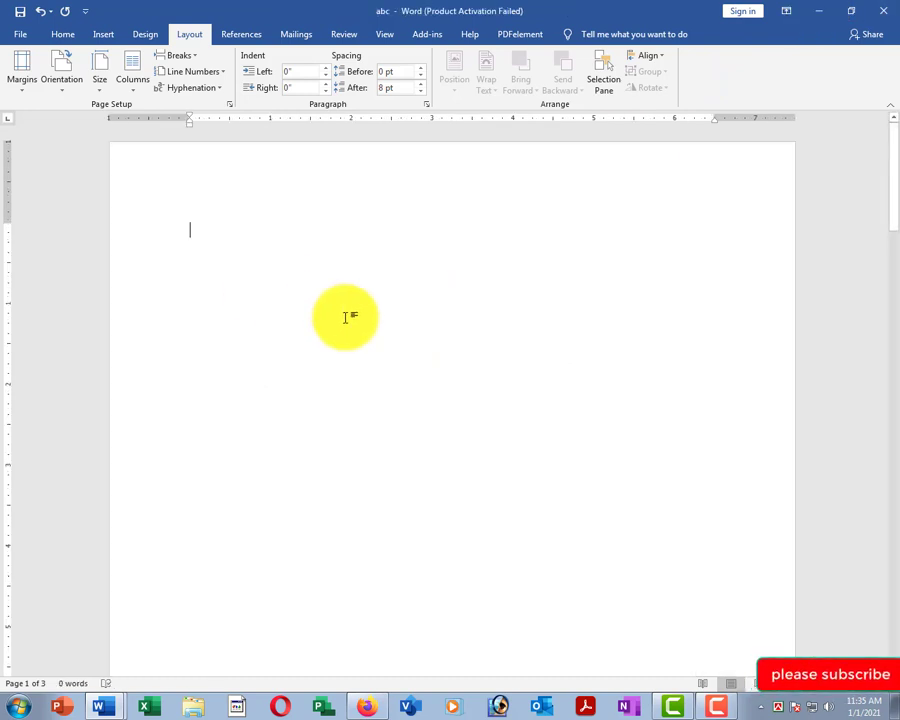
# Close Word without saving changes to abc, then refresh the desktop.
pyautogui.click(878, 13)
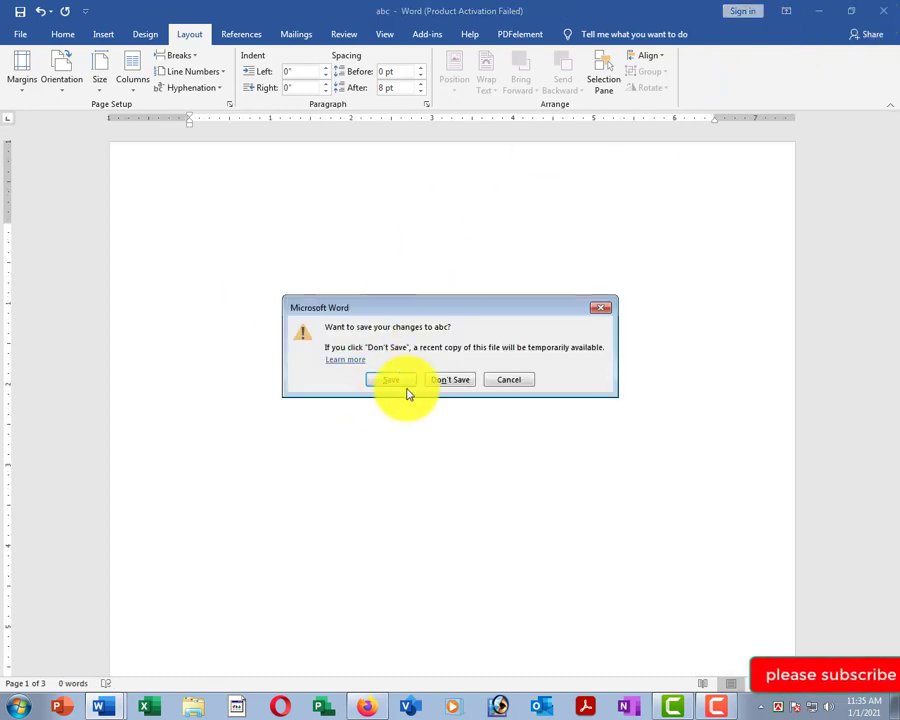
pyautogui.click(441, 380)
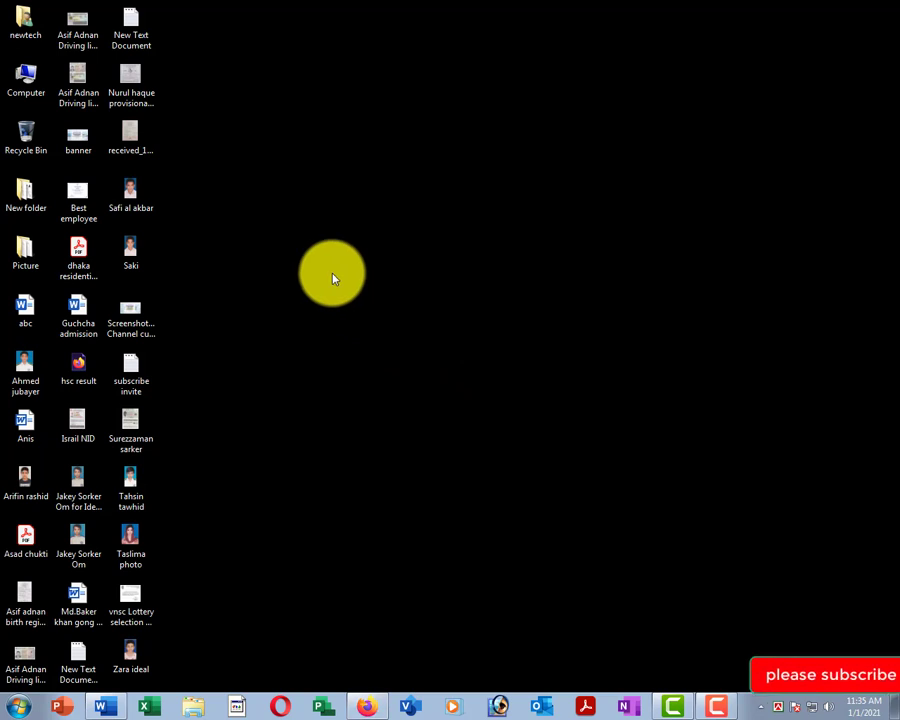
pyautogui.rightClick(334, 276)
pyautogui.click(378, 321)
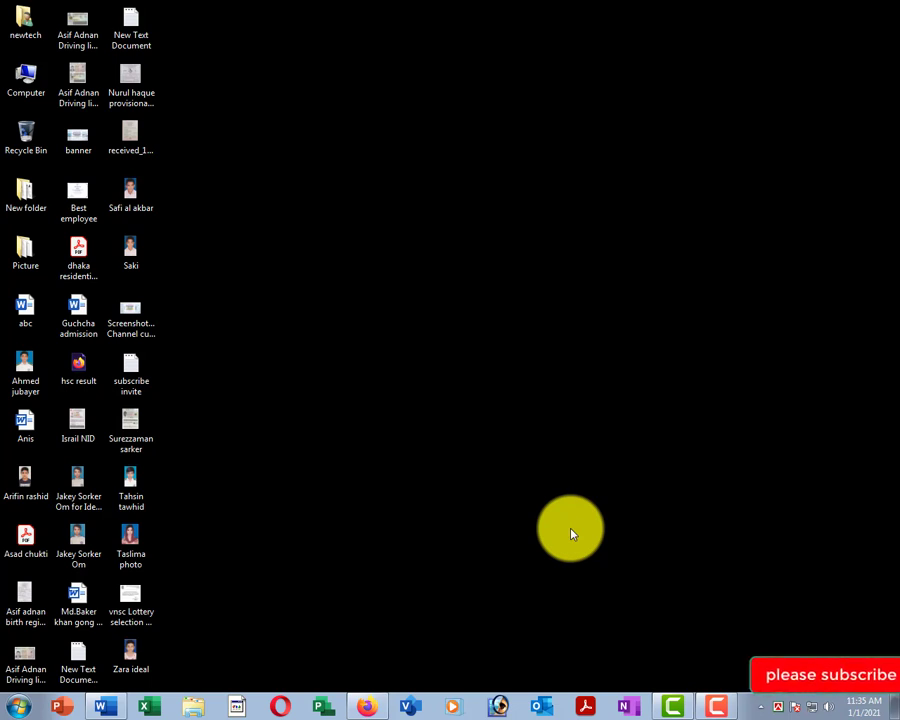
pyautogui.moveTo(708, 706)
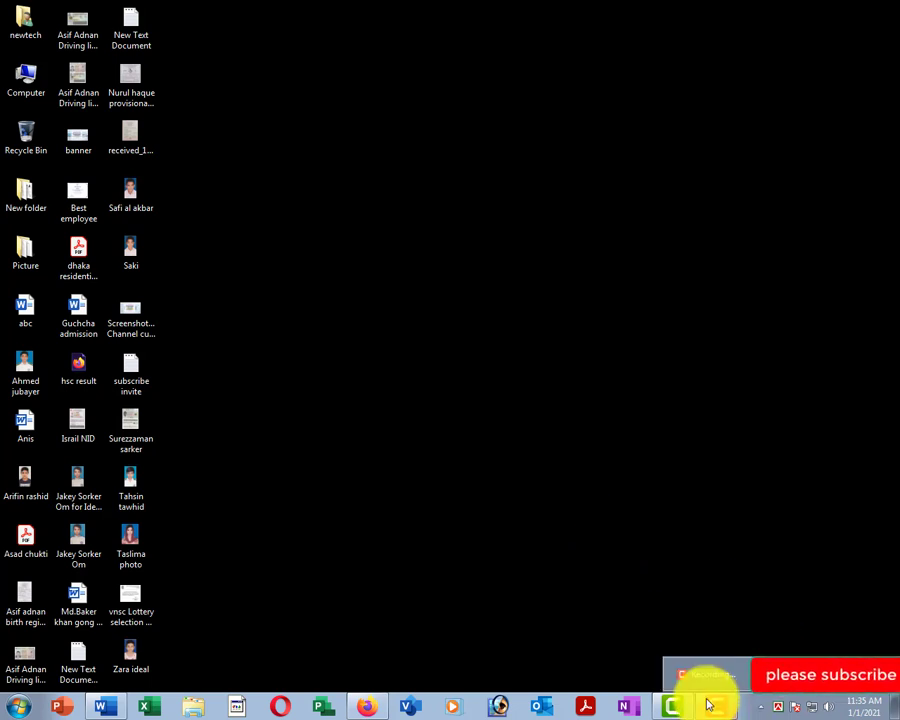